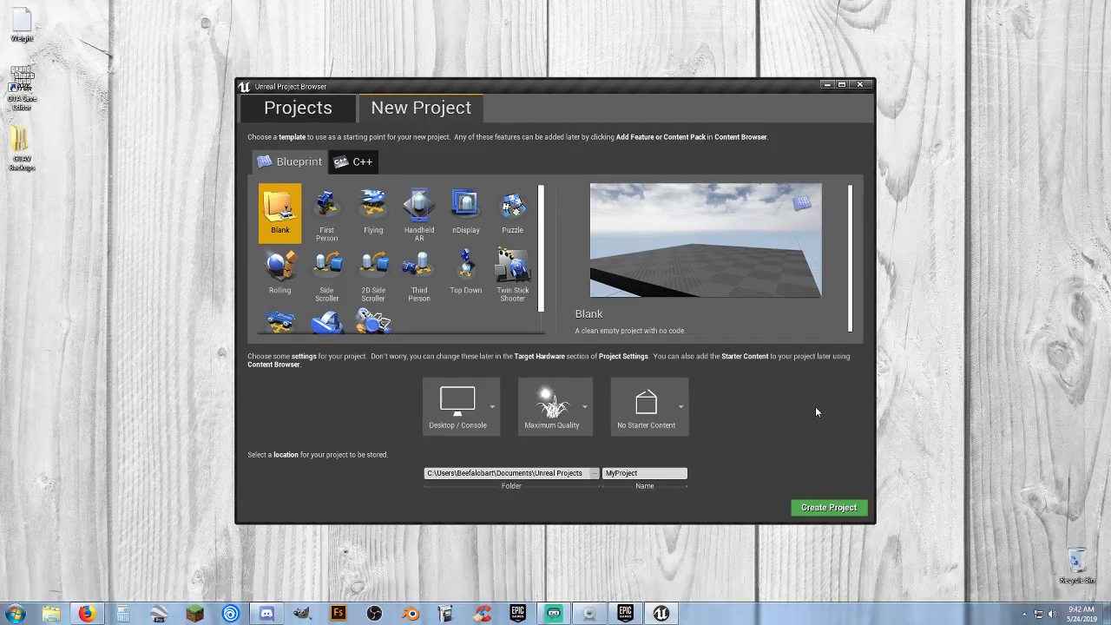
Step: Create a blank Blueprint project named Starter with Desktop / Console as the target hardware
left_click(628, 476)
left_click(482, 410)
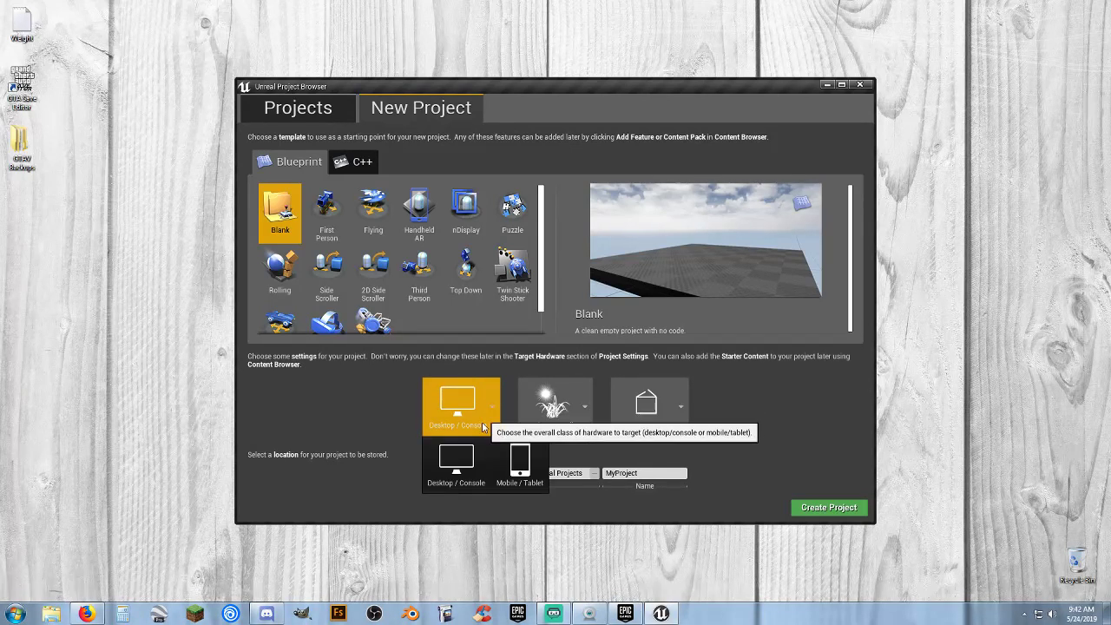
left_click(467, 470)
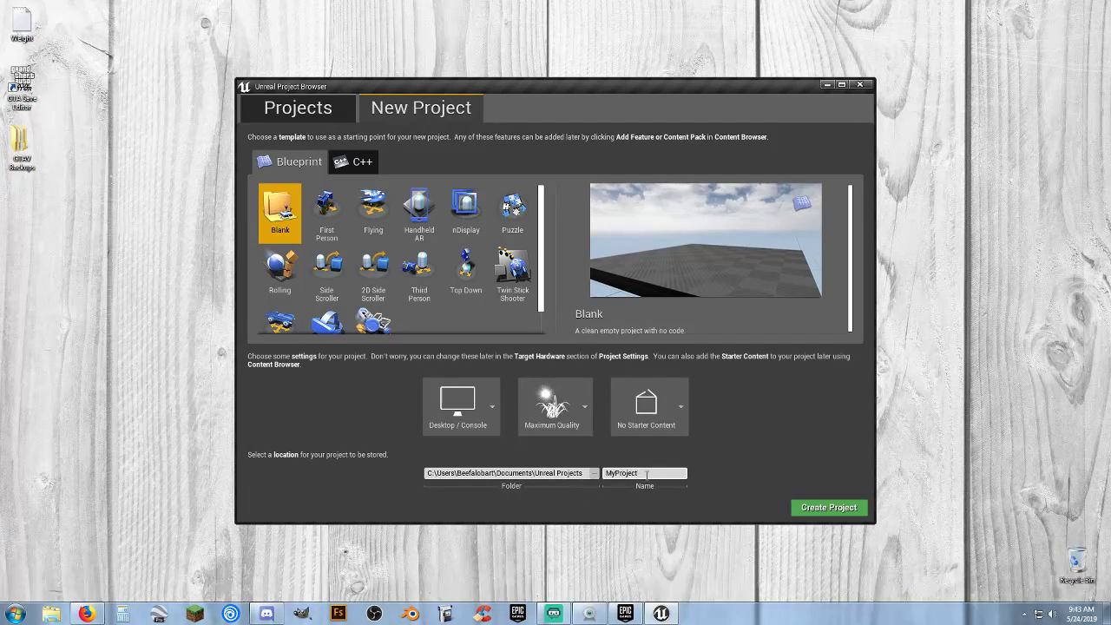
left_click_drag(645, 473, 603, 473)
type("Starter")
left_click(816, 509)
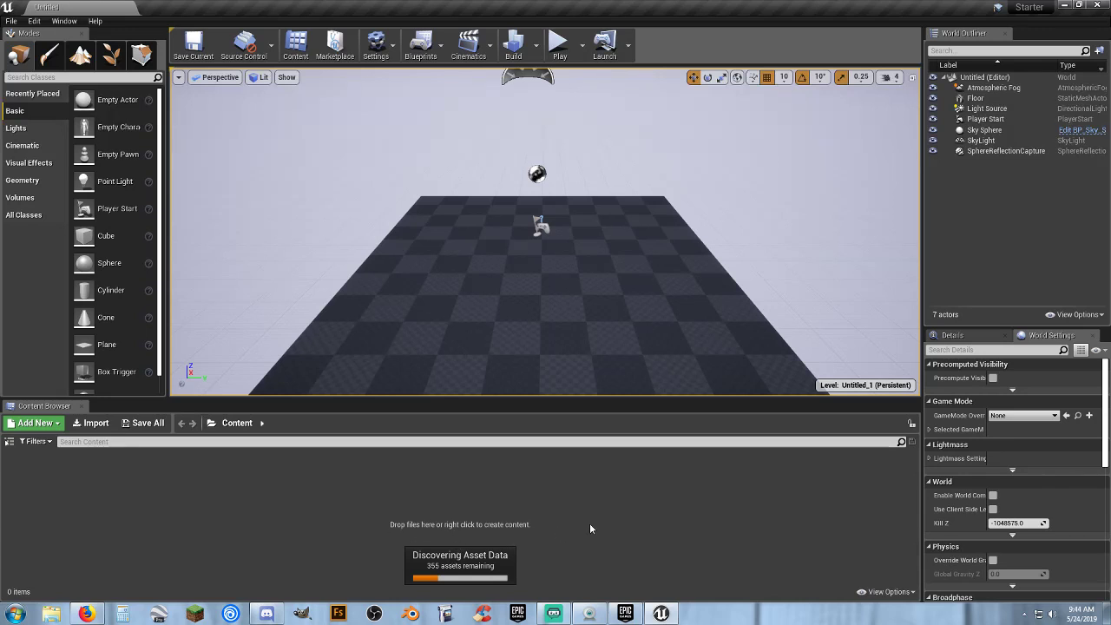
Step: Show the folder tree in the Content Browser and select the Content folder
left_click(10, 444)
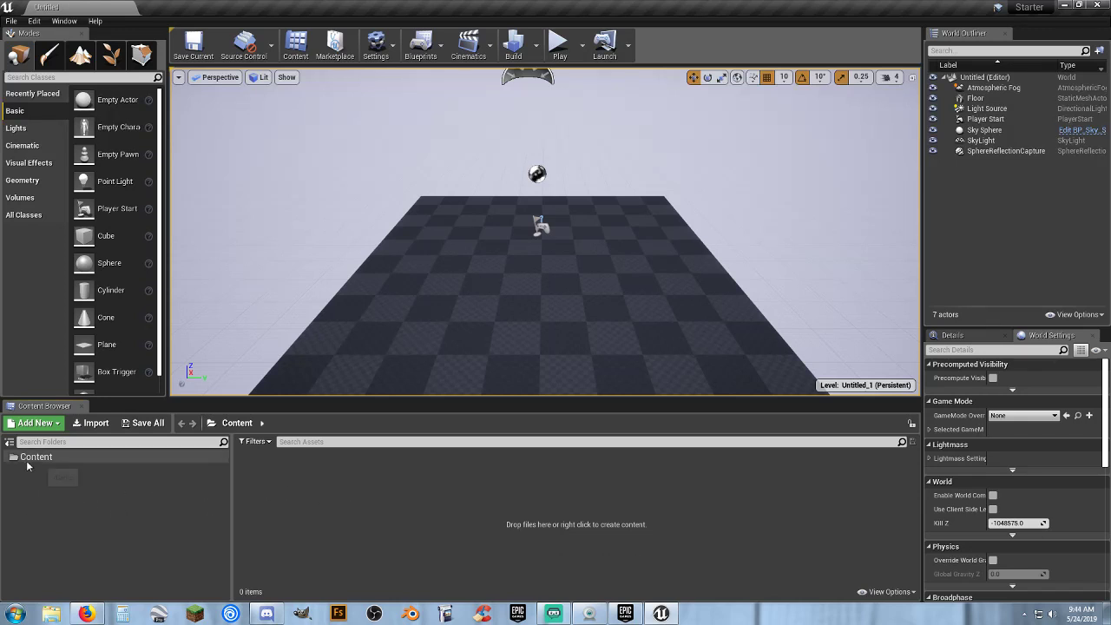
left_click(74, 456)
left_click(362, 491)
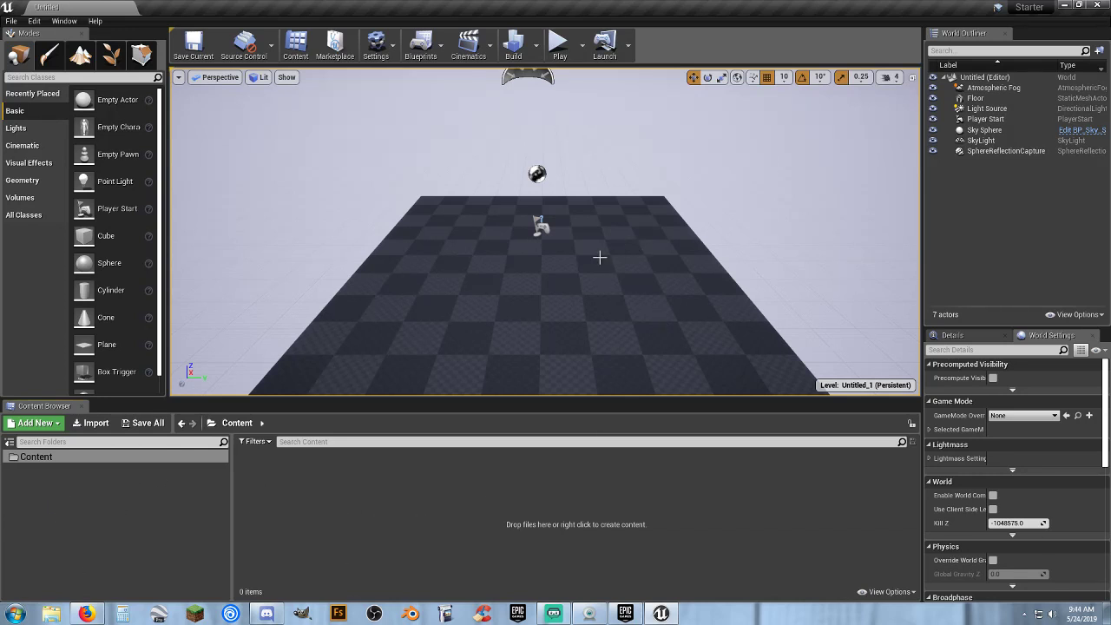
Step: Play the default level in the editor, take control of the view, and stop the play session
left_click(560, 48)
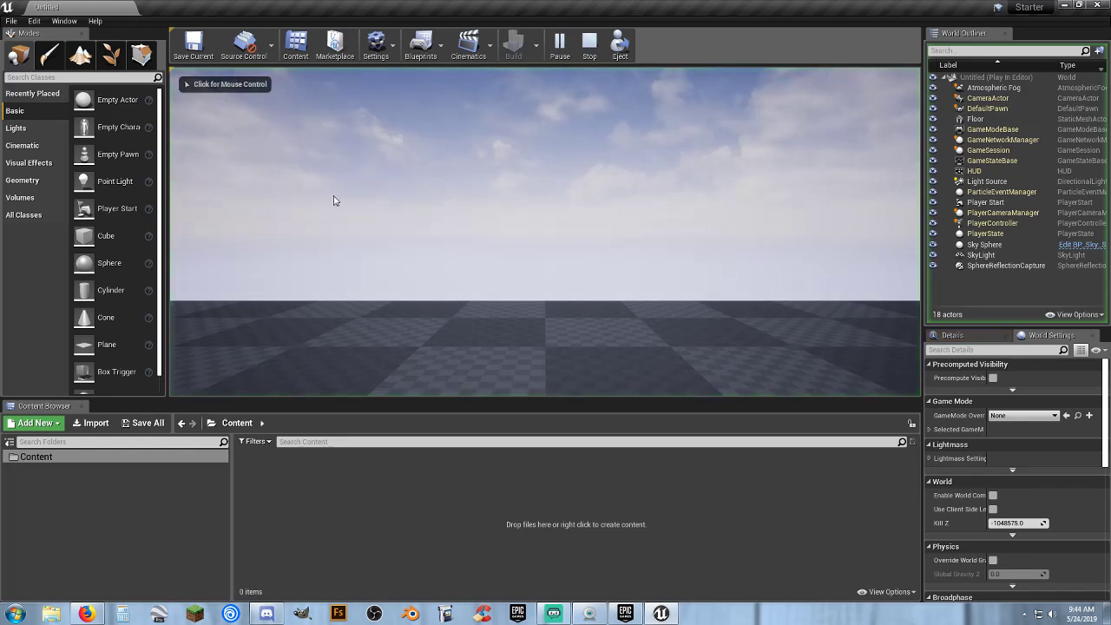
left_click(708, 230)
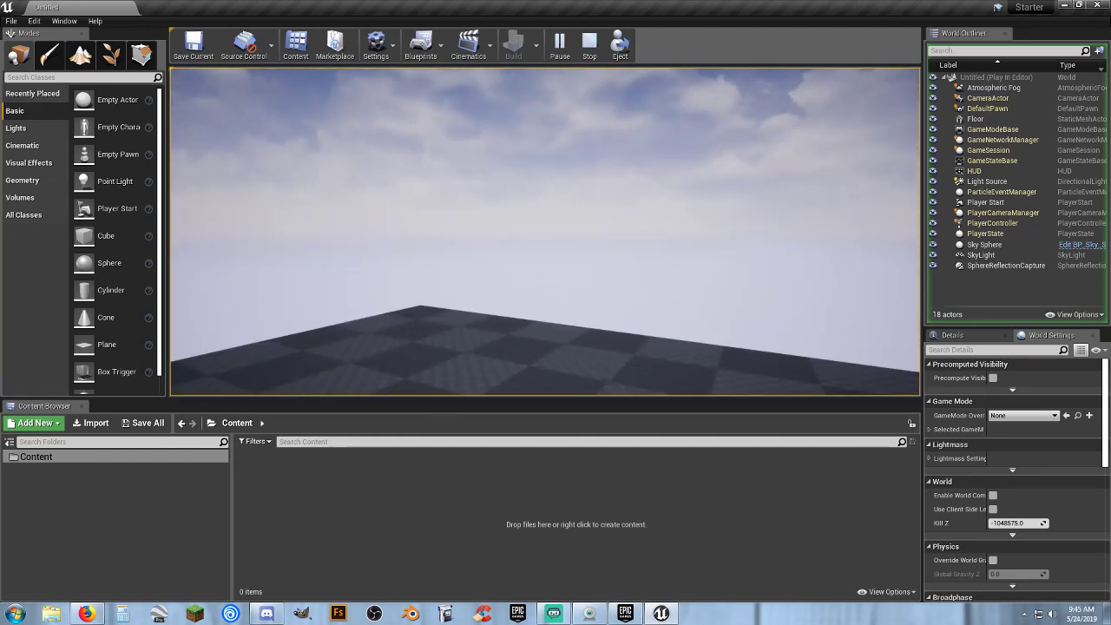
key("Escape")
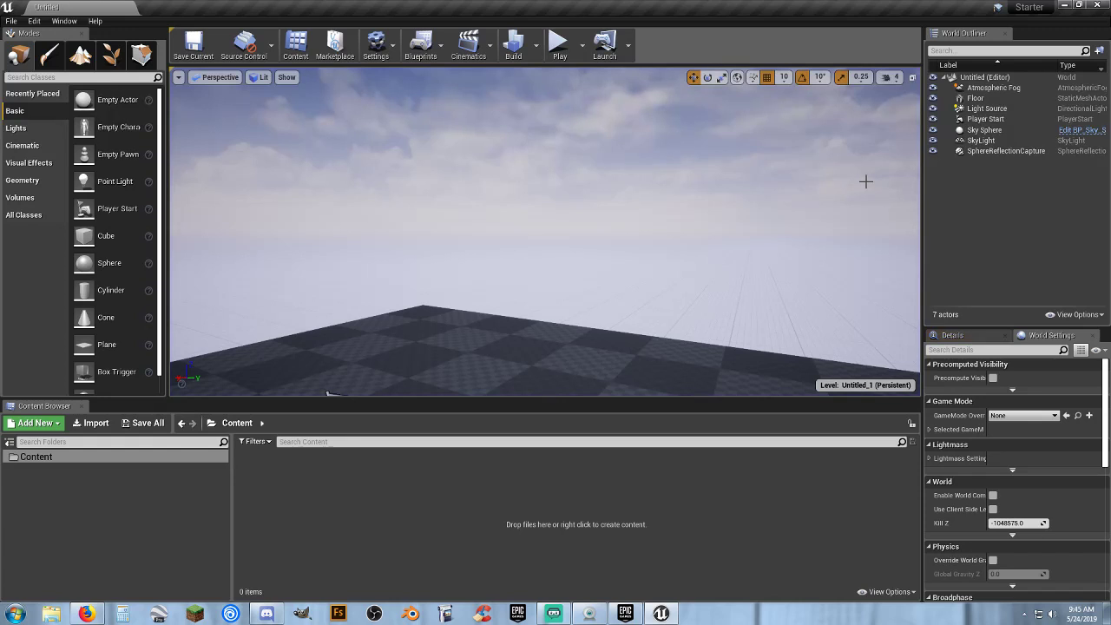
Step: Examine the default level's Player Start, floor, sphere reflection capture, light source, atmospheric fog and the surrounding sky
right_click_drag(509, 263, 408, 373)
scroll(545, 231, "down", 5)
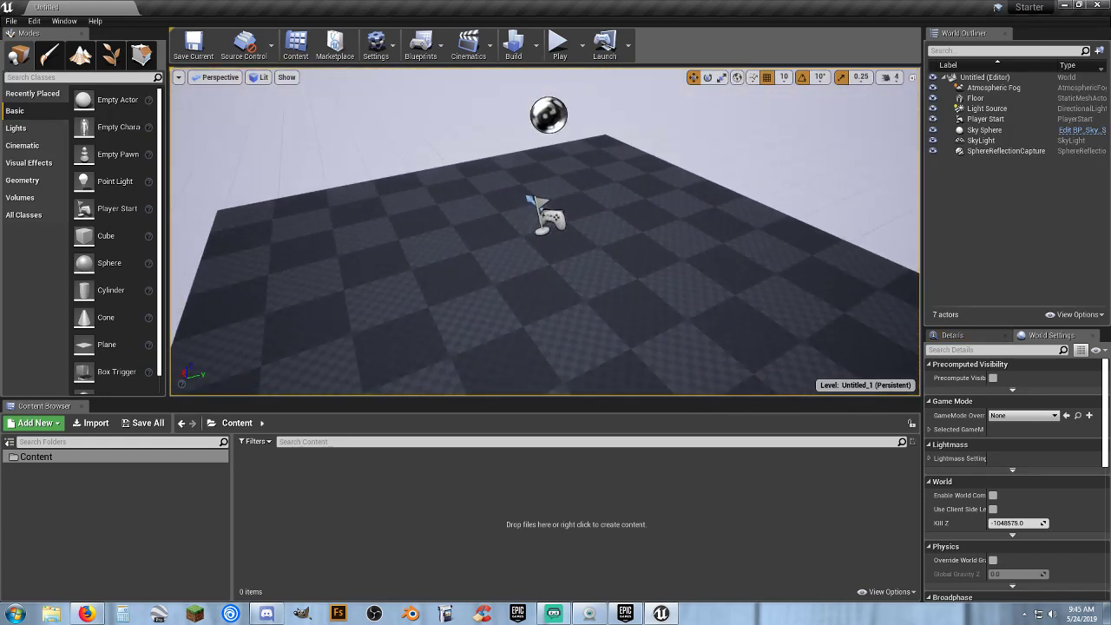
left_click(562, 183)
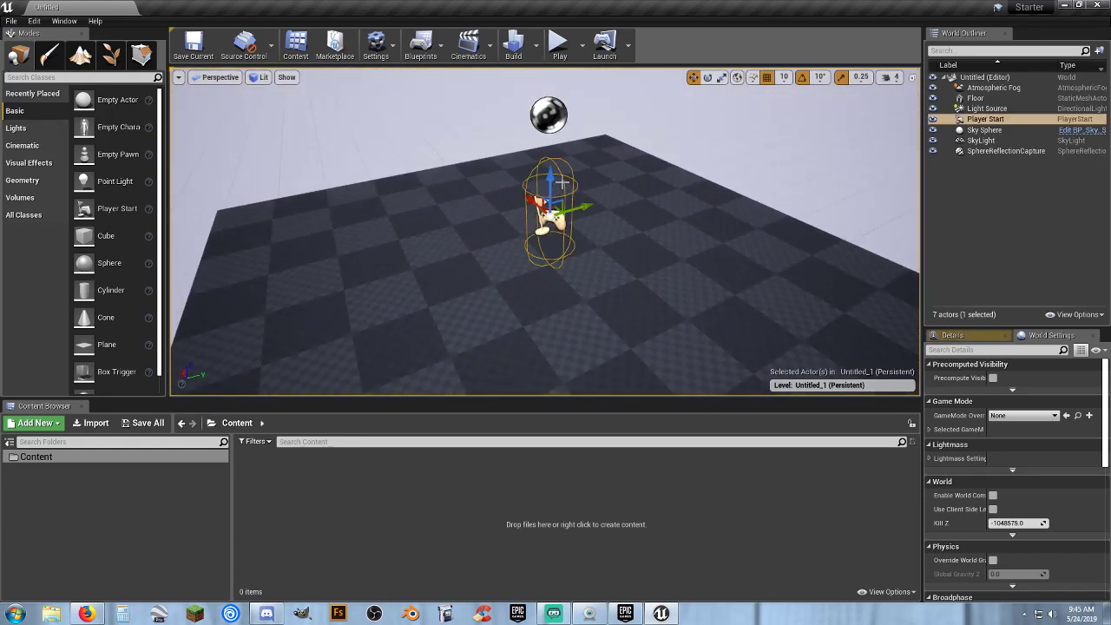
left_click(612, 303)
scroll(612, 303, "down", 5)
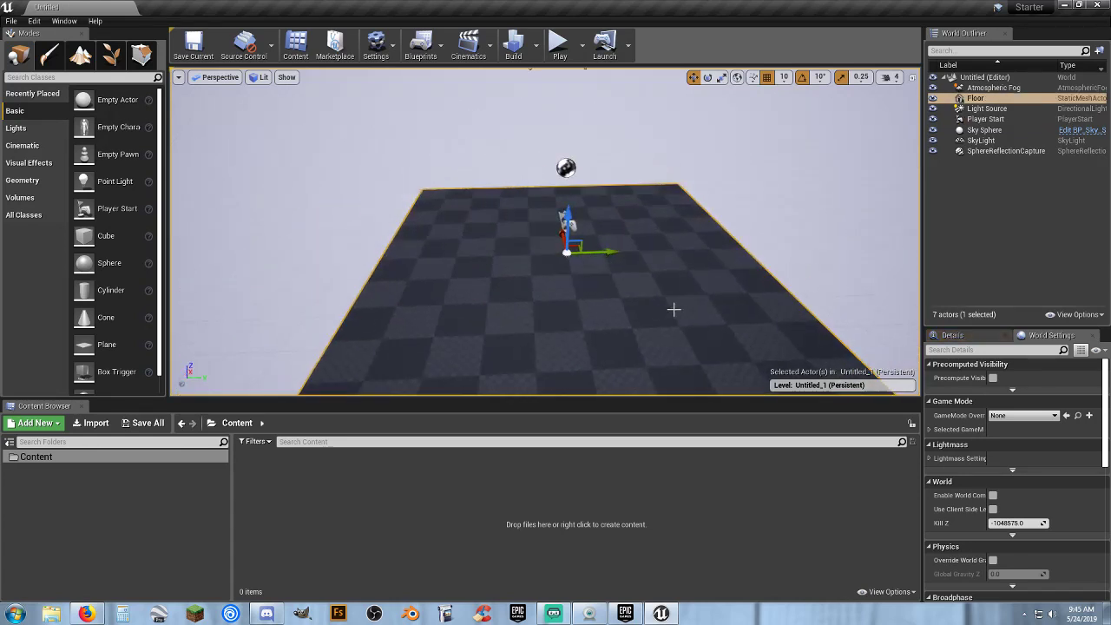
left_click(568, 169)
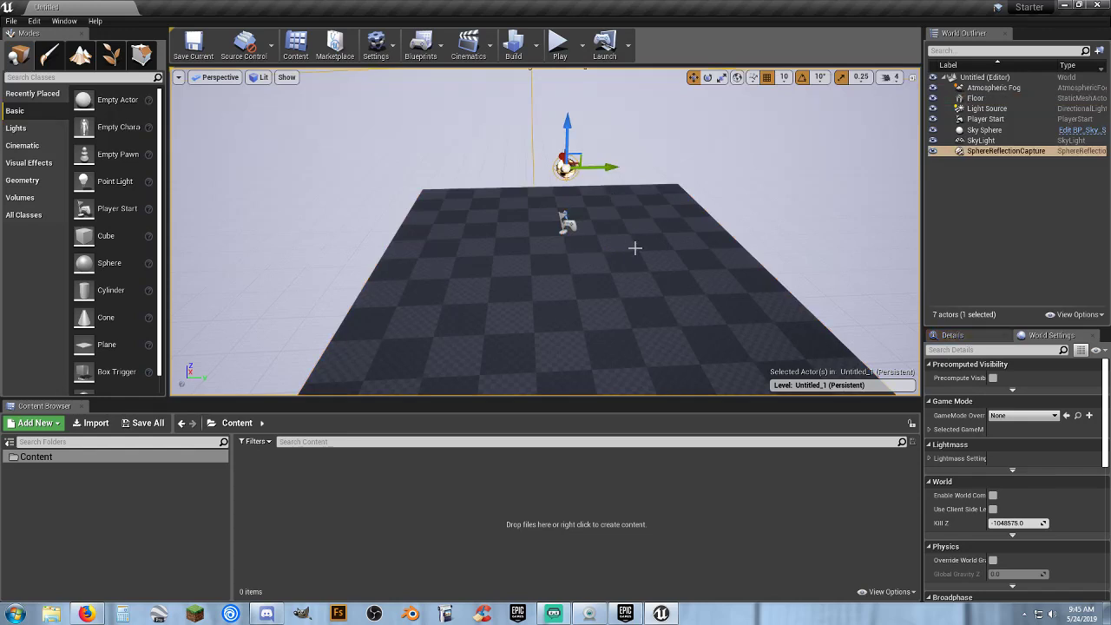
mouse_move(634, 248)
right_mouse_down()
mouse_move(681, 201)
mouse_move(688, 208)
mouse_move(695, 174)
mouse_move(684, 208)
mouse_move(692, 184)
mouse_move(634, 246)
right_mouse_up()
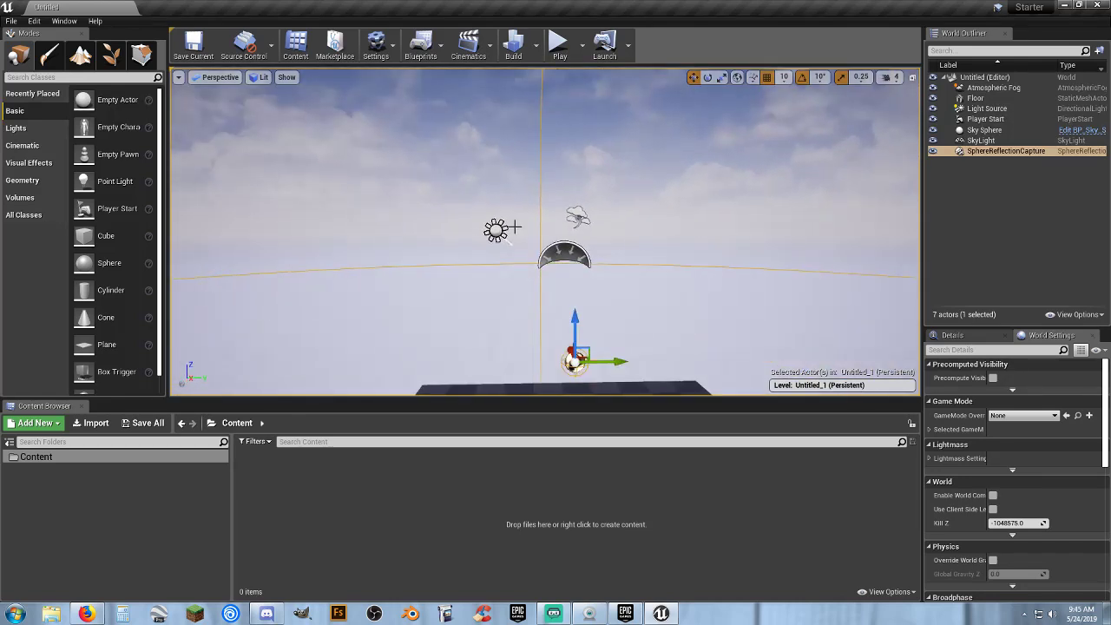
left_click(497, 231)
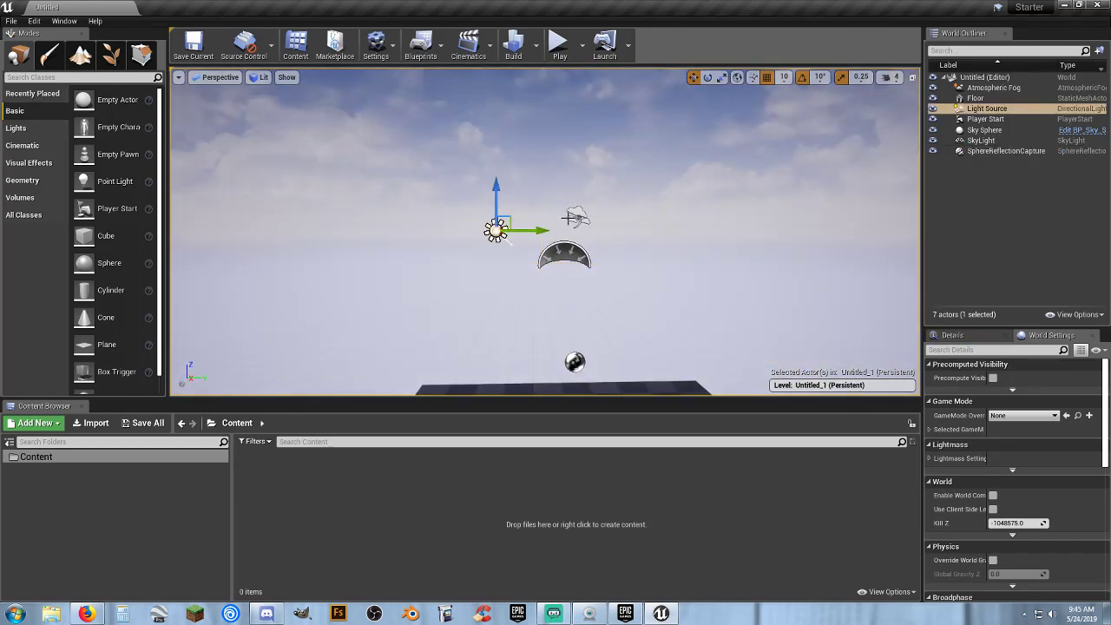
left_click(577, 216)
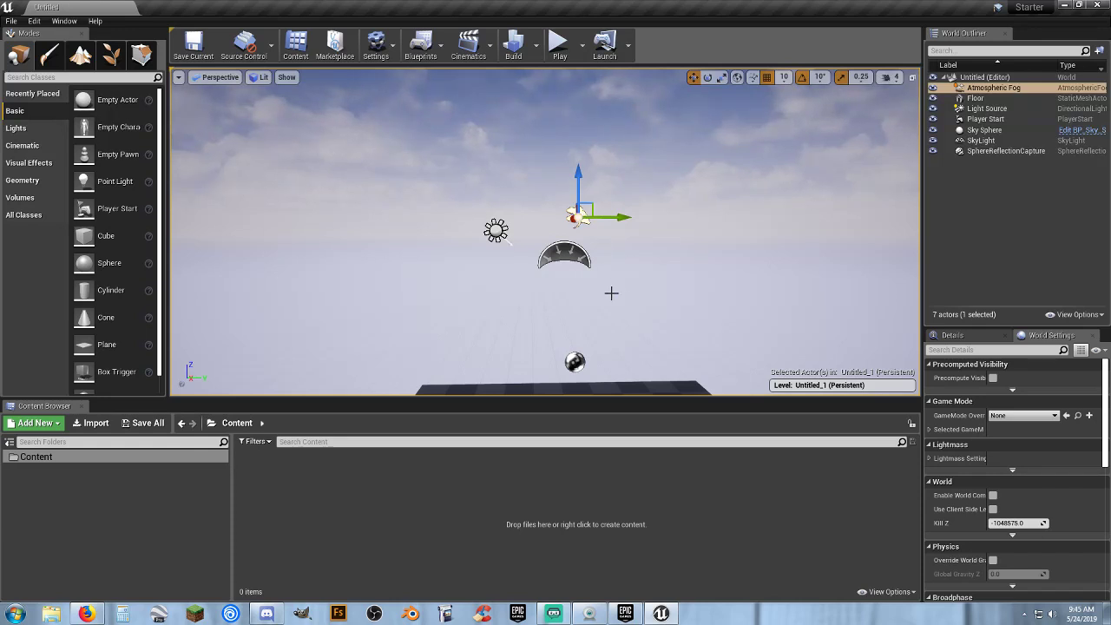
right_click_drag(611, 292, 573, 139)
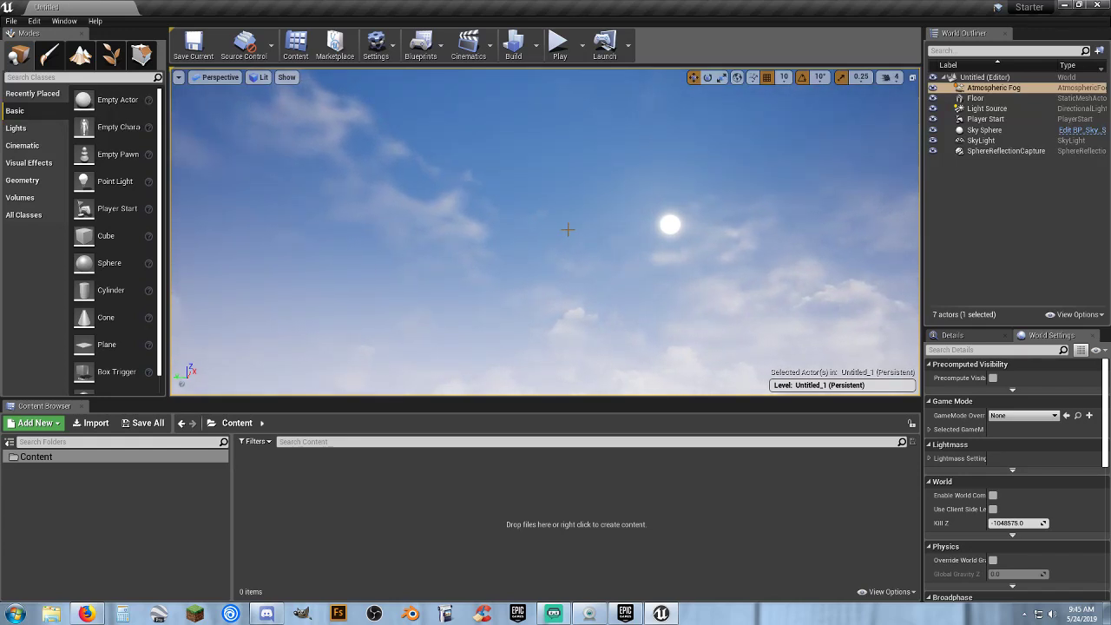
right_click_drag(567, 229, 215, 317)
key("d")
right_click_drag(589, 209, 605, 242)
key("s")
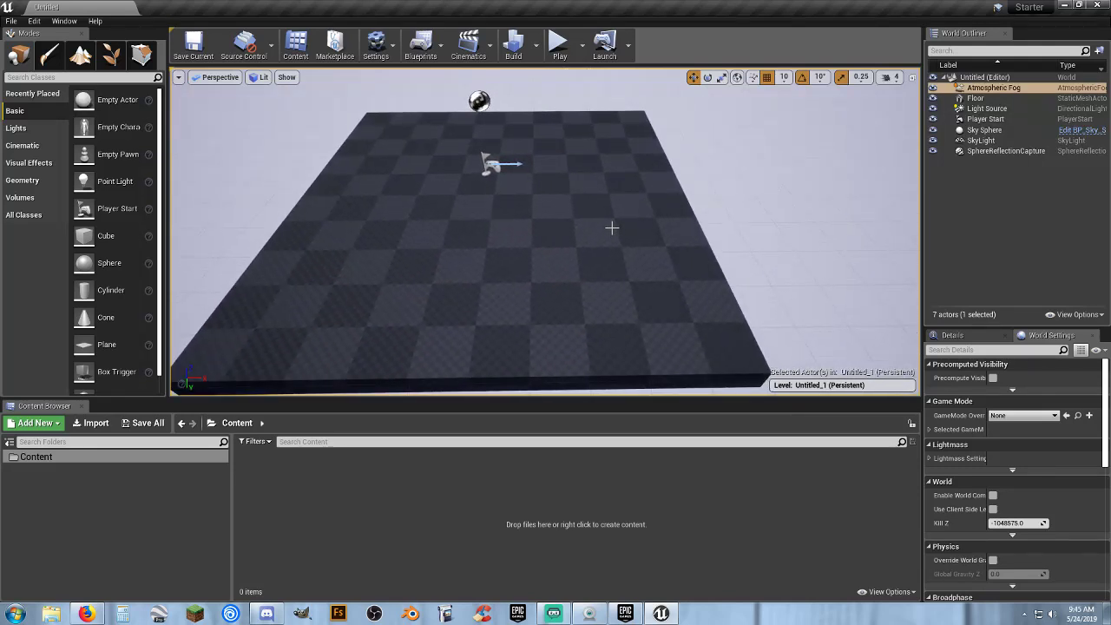
Step: Open the Add Feature or Content Pack dialog and review the descriptions of the available Blueprint feature packs
left_click(26, 425)
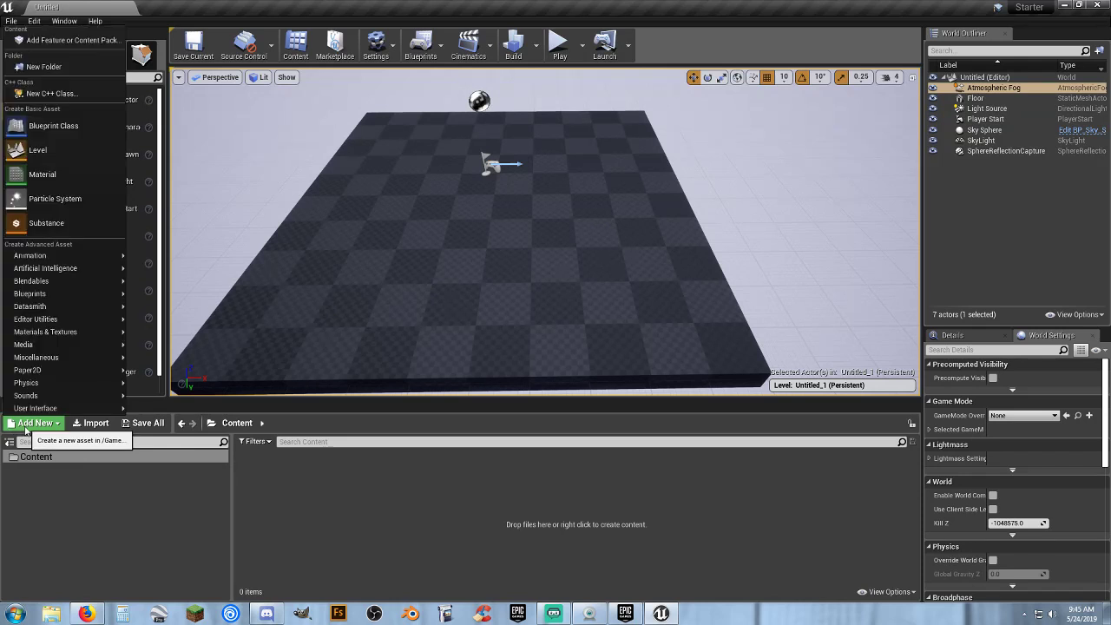
left_click(77, 38)
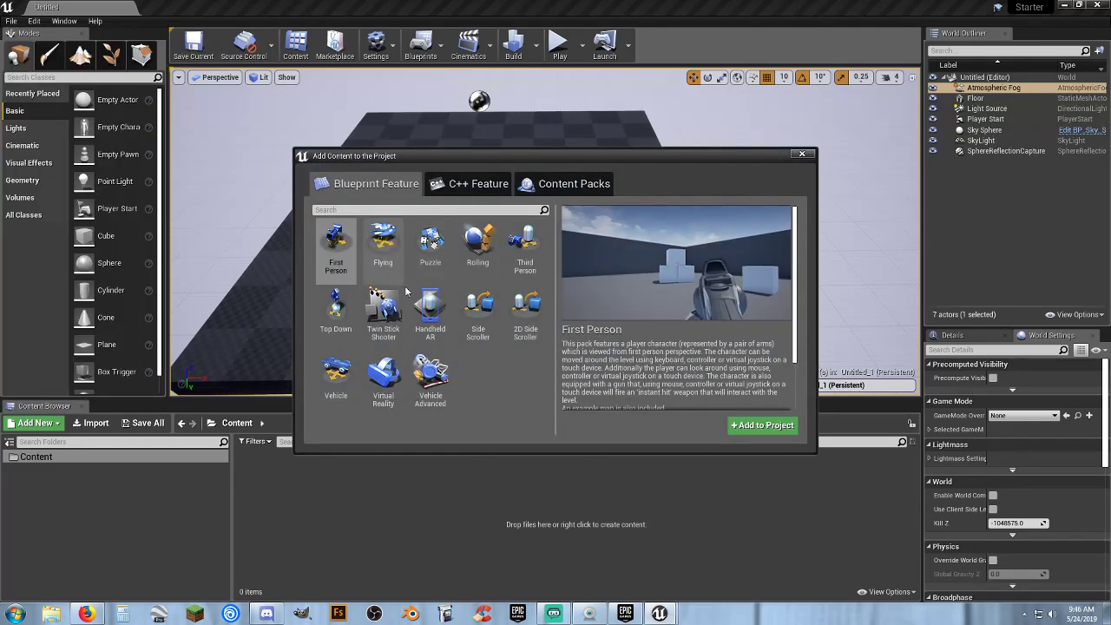
left_click(336, 252)
left_click(383, 247)
left_click(441, 260)
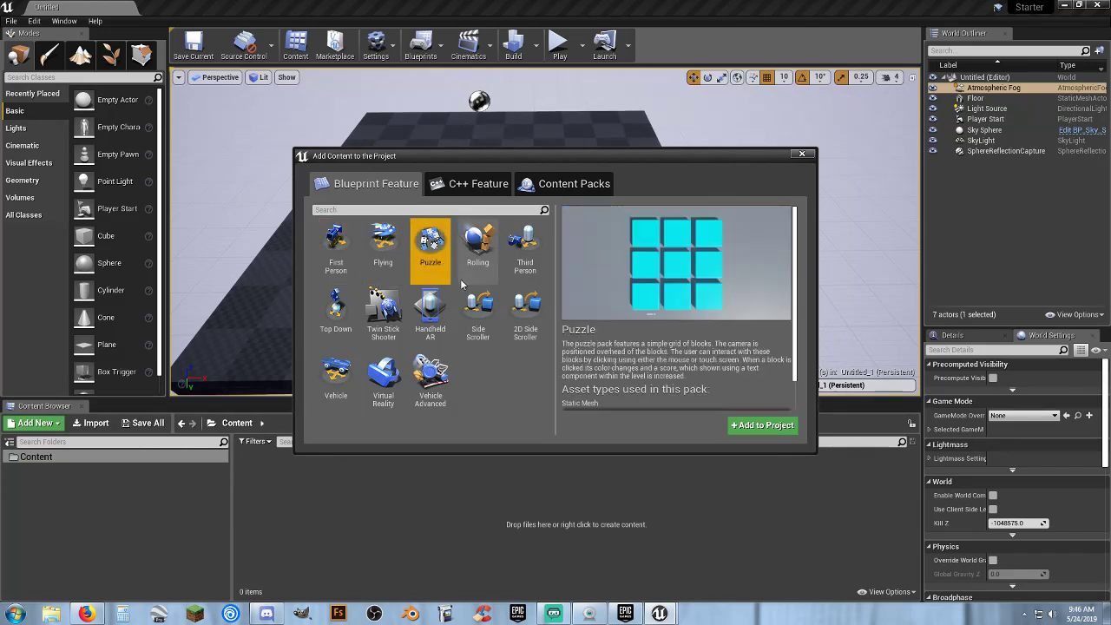
left_click(476, 253)
left_click(521, 260)
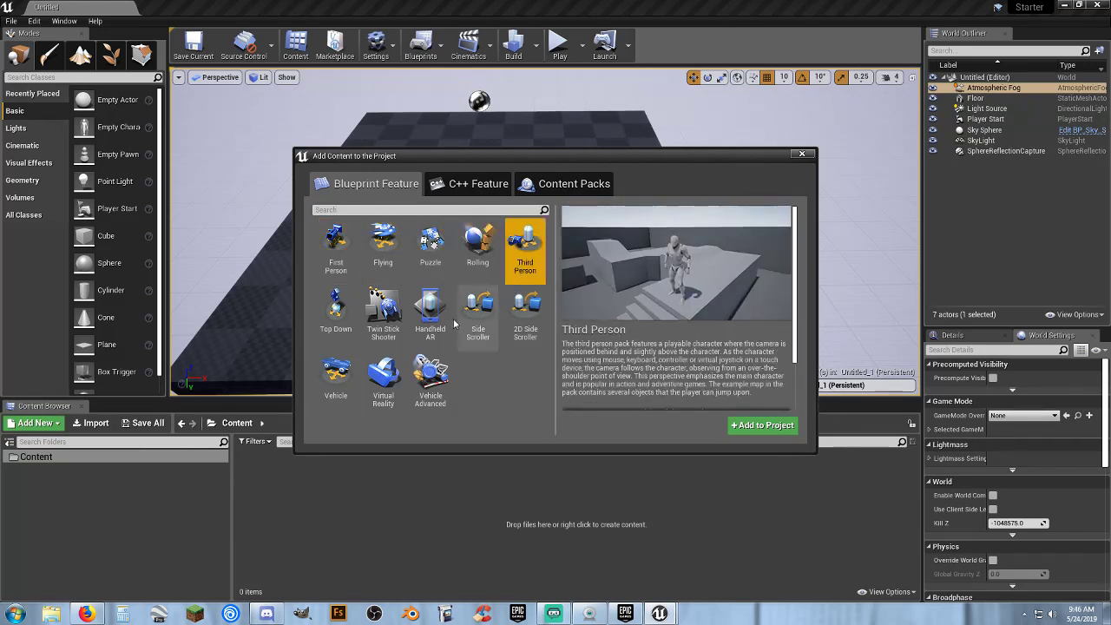
left_click(335, 315)
left_click(389, 330)
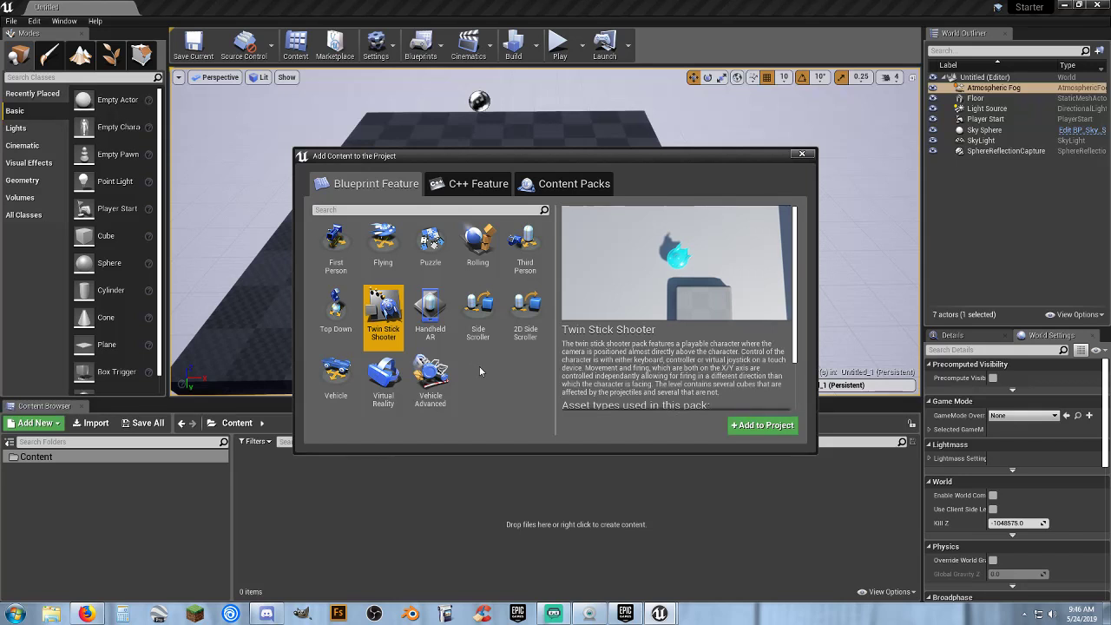
left_click(429, 317)
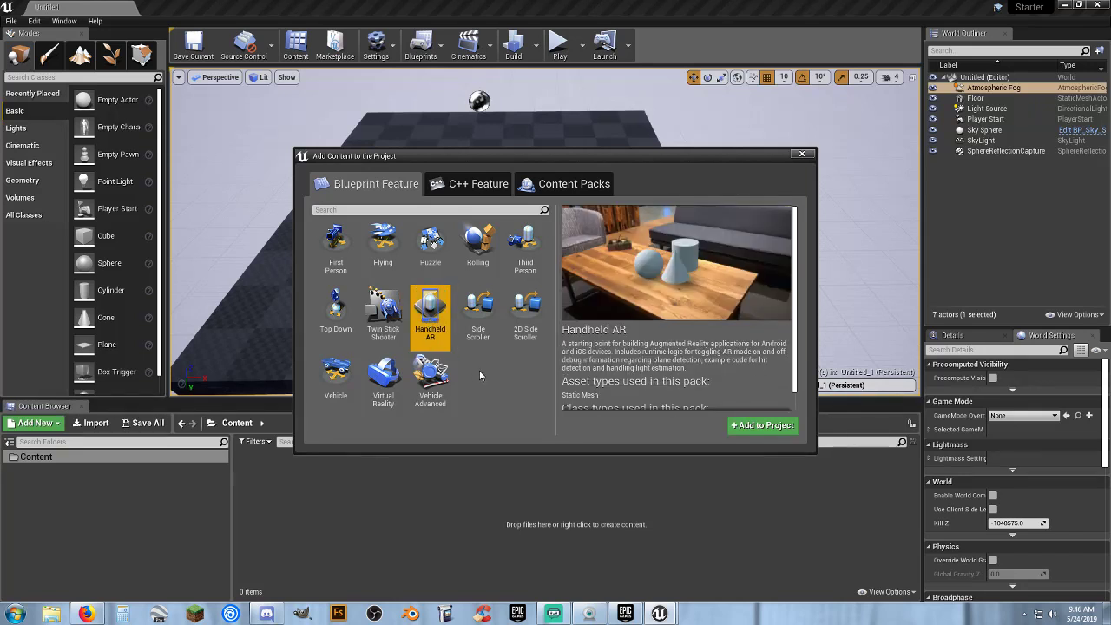
left_click(486, 330)
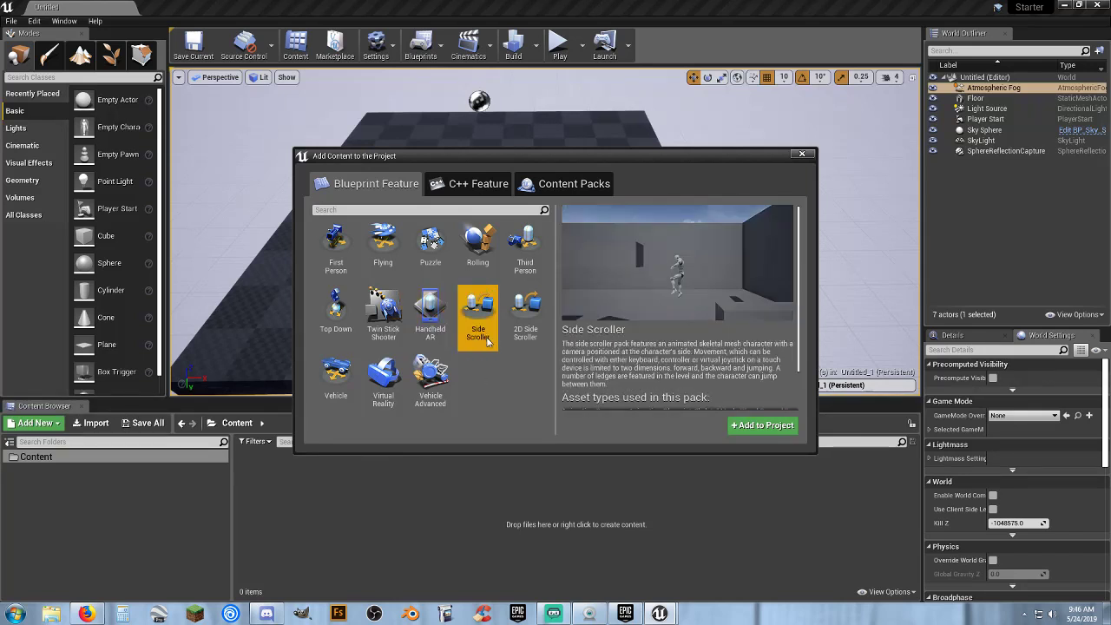
left_click(520, 345)
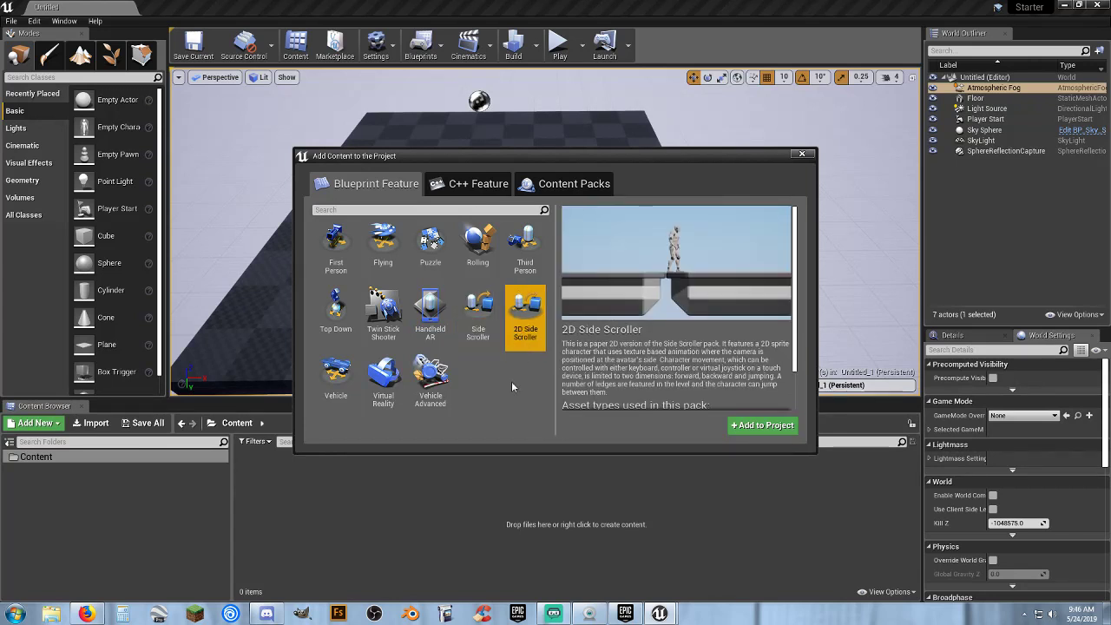
left_click(489, 335)
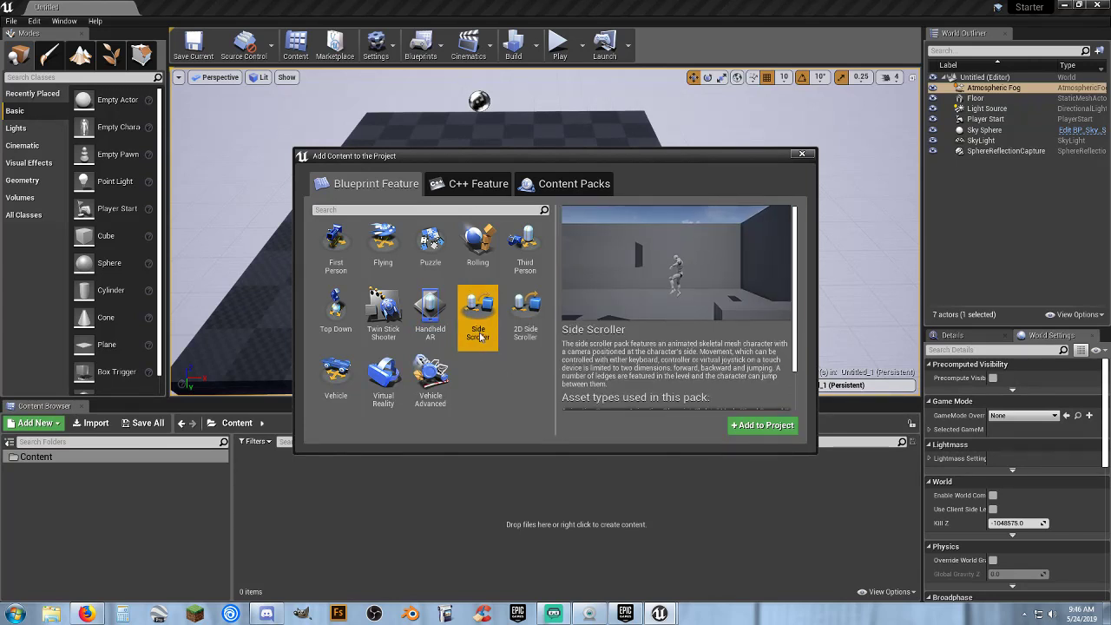
left_click(519, 330)
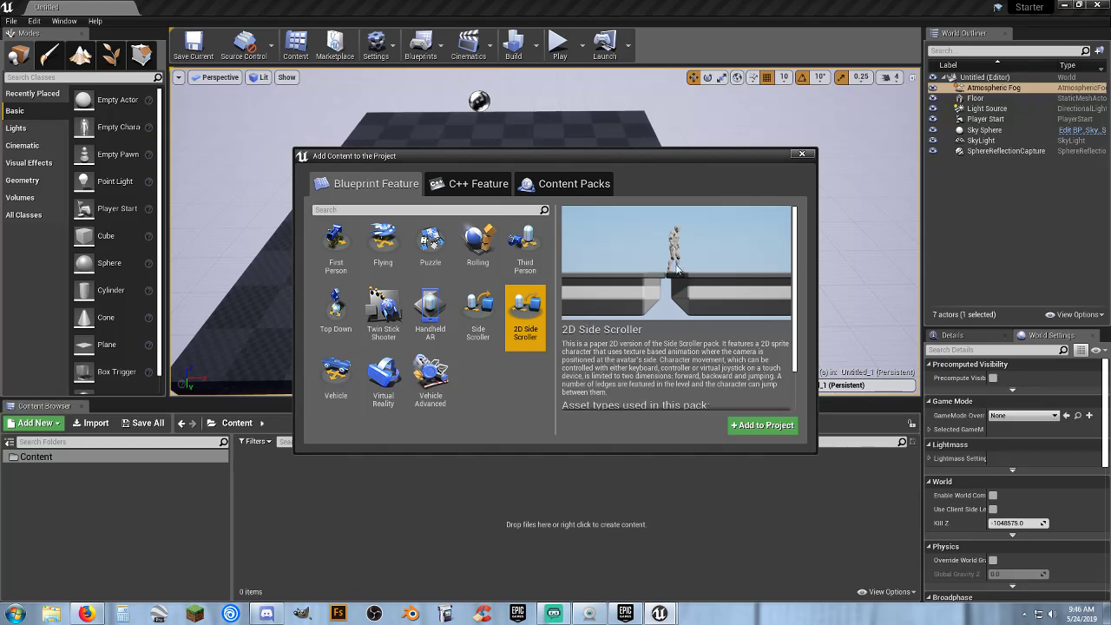
left_click(483, 325)
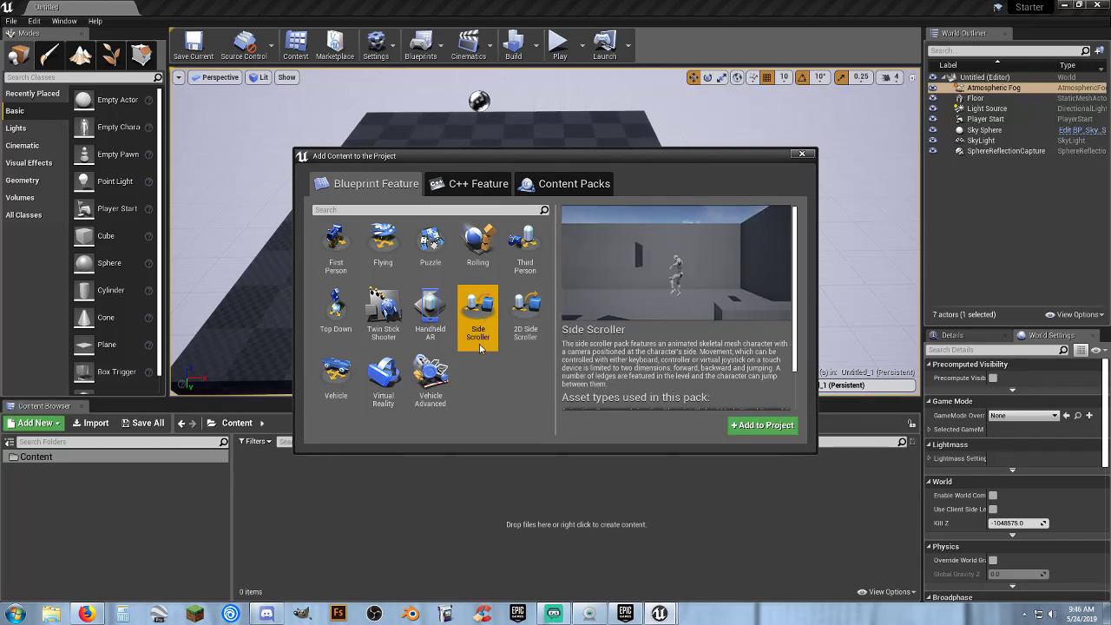
left_click(347, 382)
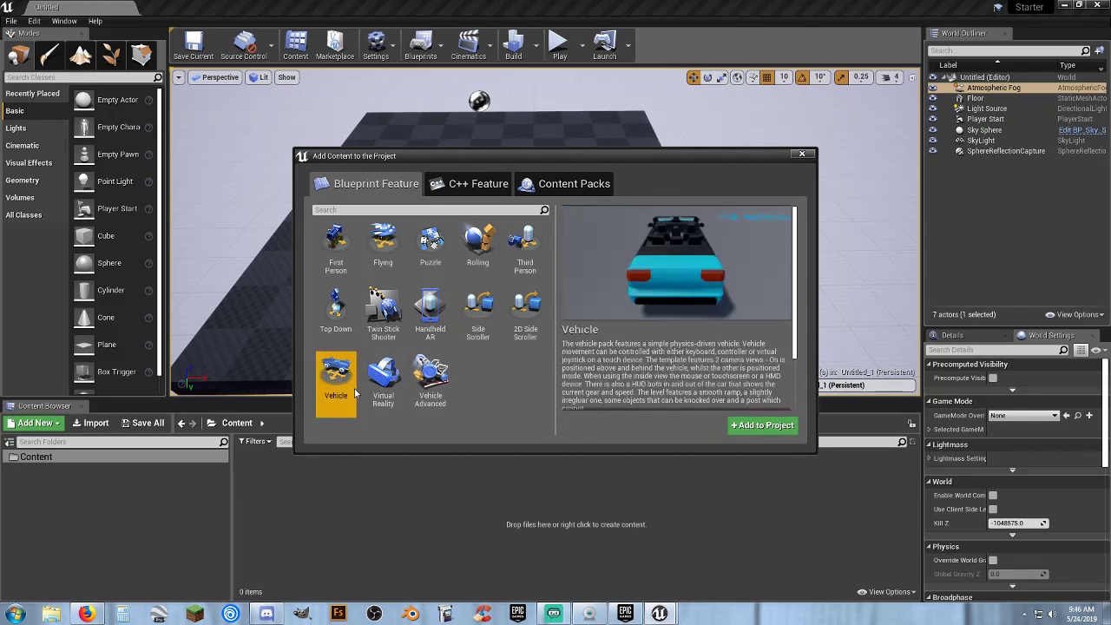
left_click(381, 398)
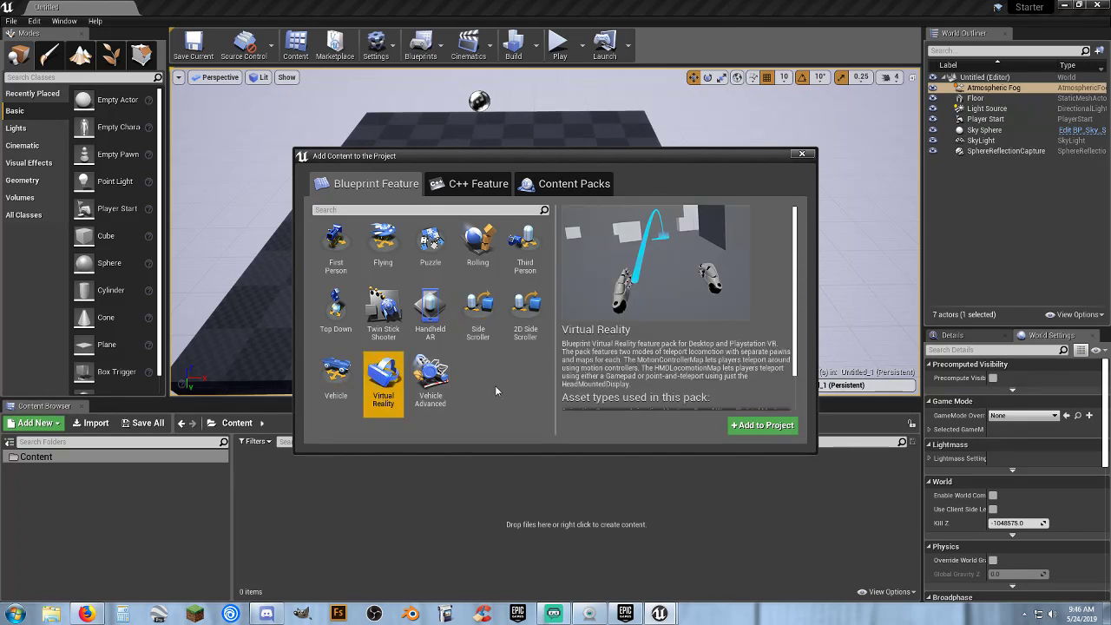
left_click(438, 382)
left_click(384, 395)
left_click(495, 379)
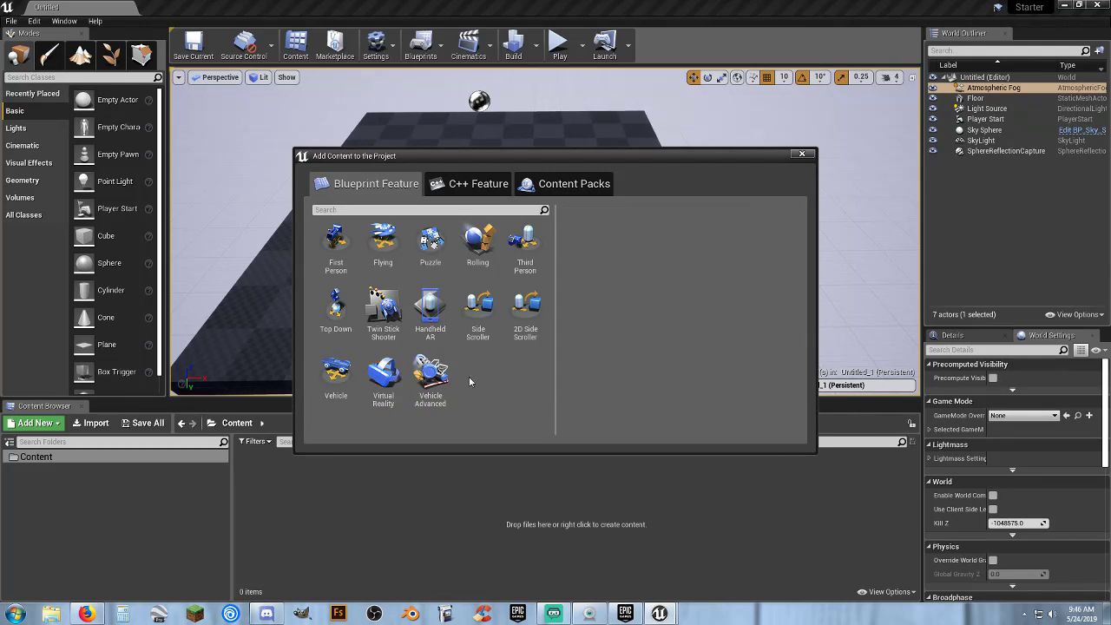
Step: Add the Third Person Blueprint feature pack to the project
left_click(510, 264)
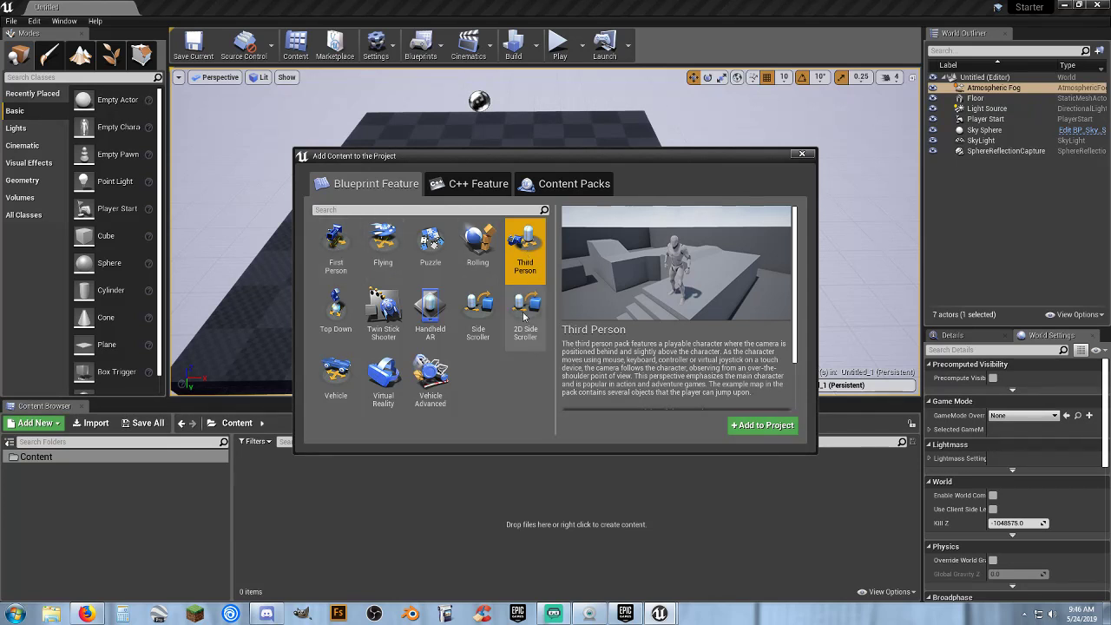
left_click(746, 427)
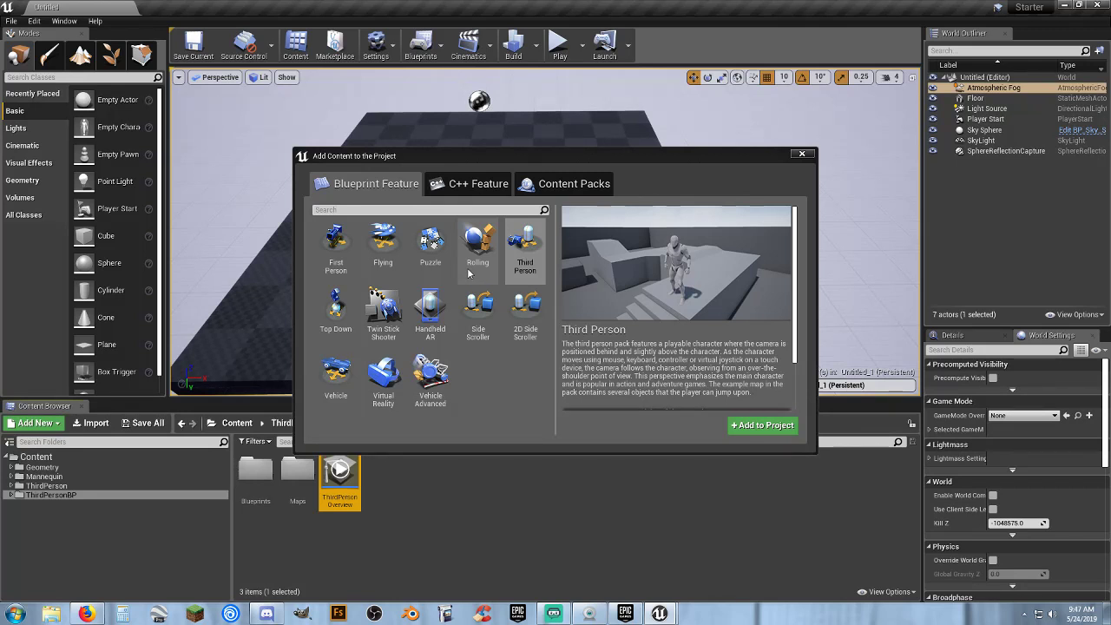
Step: Add the Starter Content pack to the project and close the Add Content dialog
left_click(579, 186)
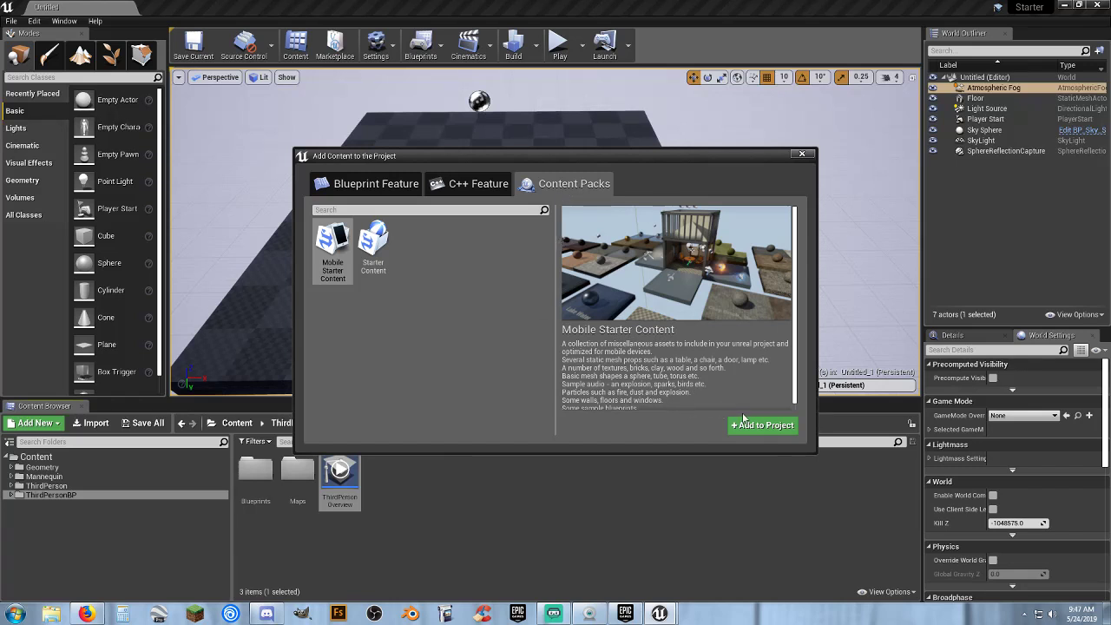
left_click(378, 276)
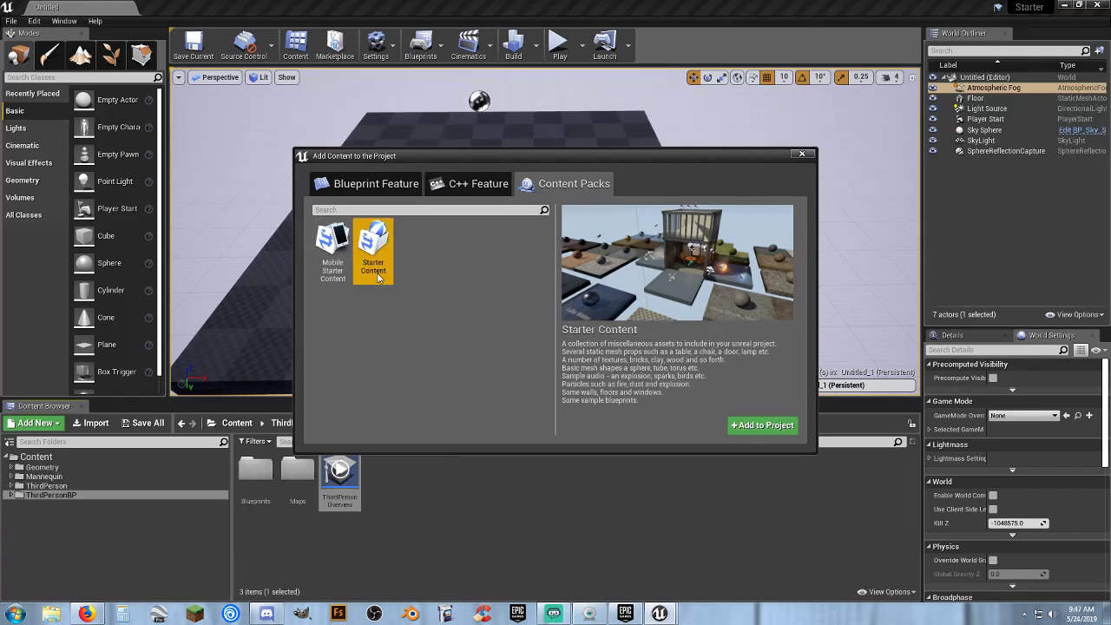
left_click(762, 427)
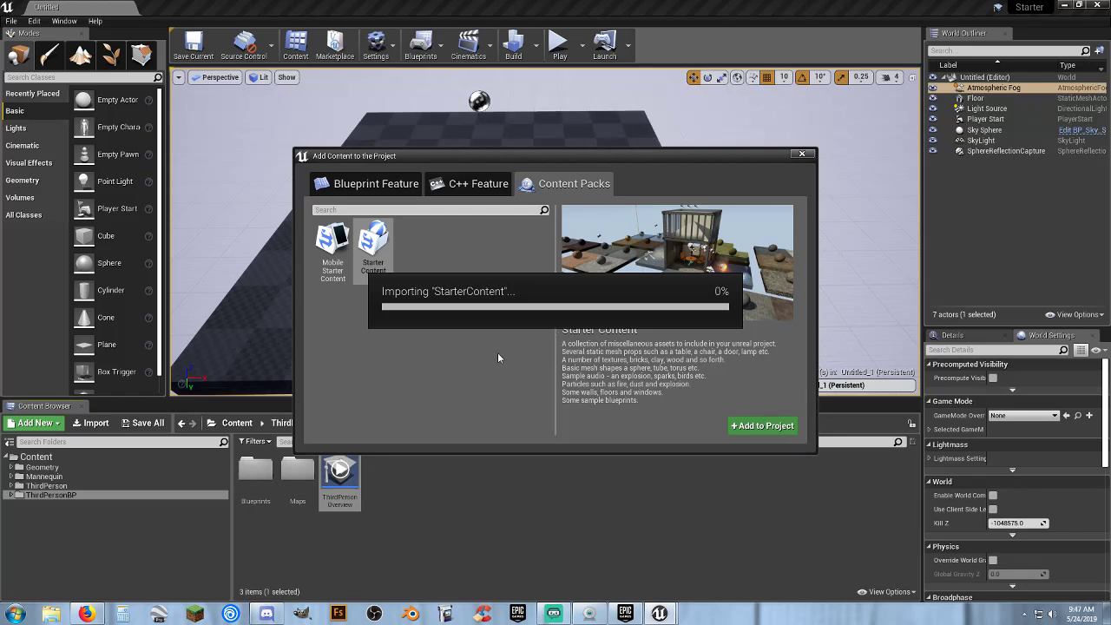
left_click(806, 157)
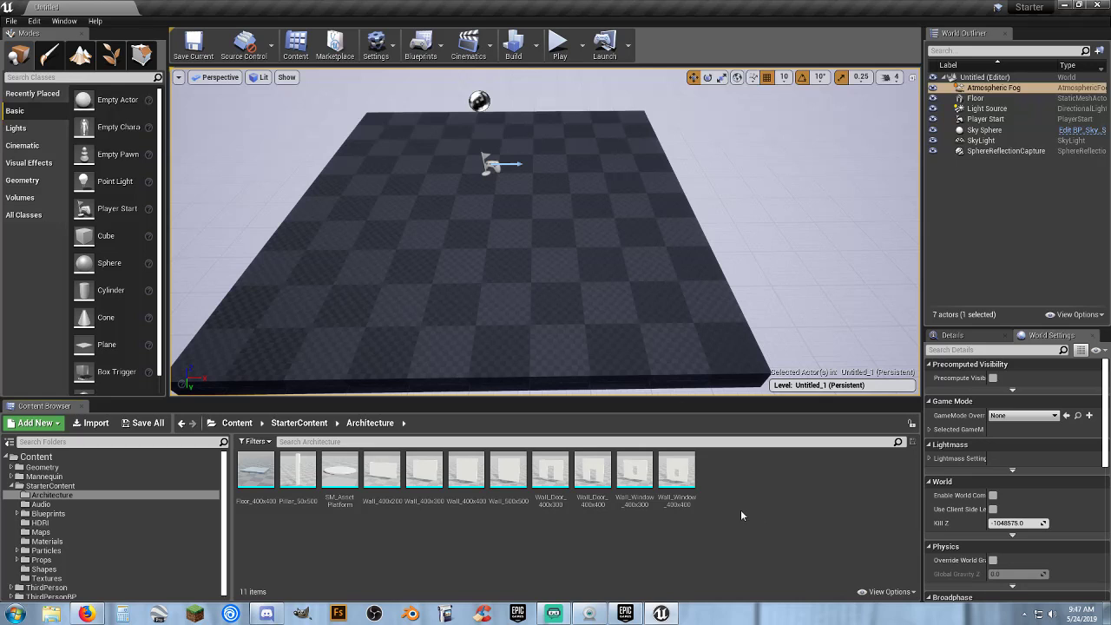
Step: Collapse the StarterContent folder and review the root Content folder and the assets in Geometry's Meshes folder
left_click(12, 485)
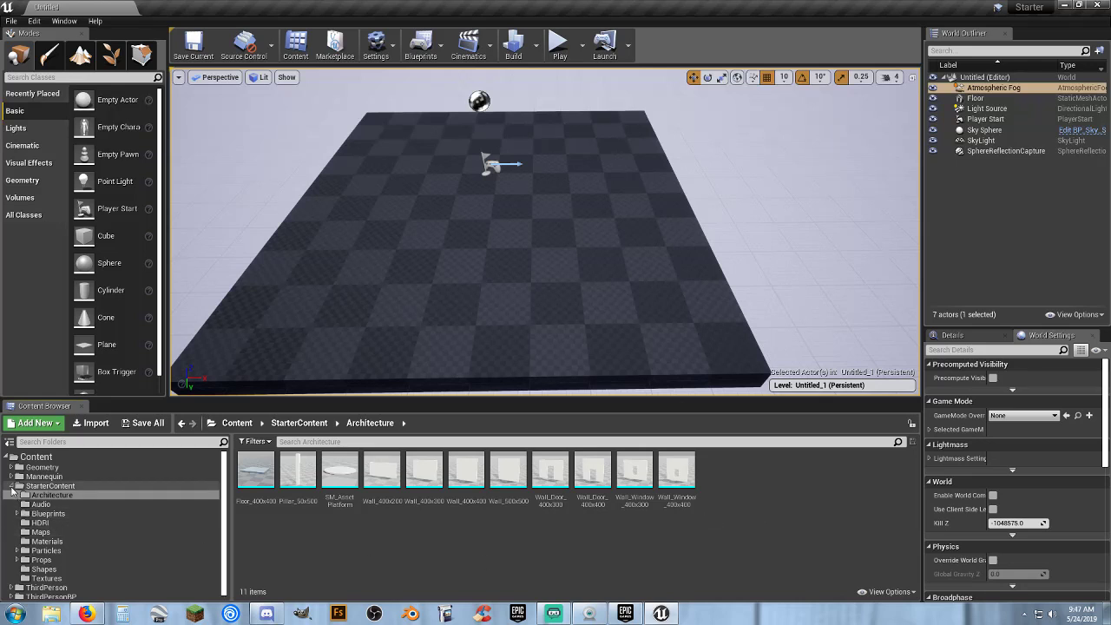
left_click(55, 457)
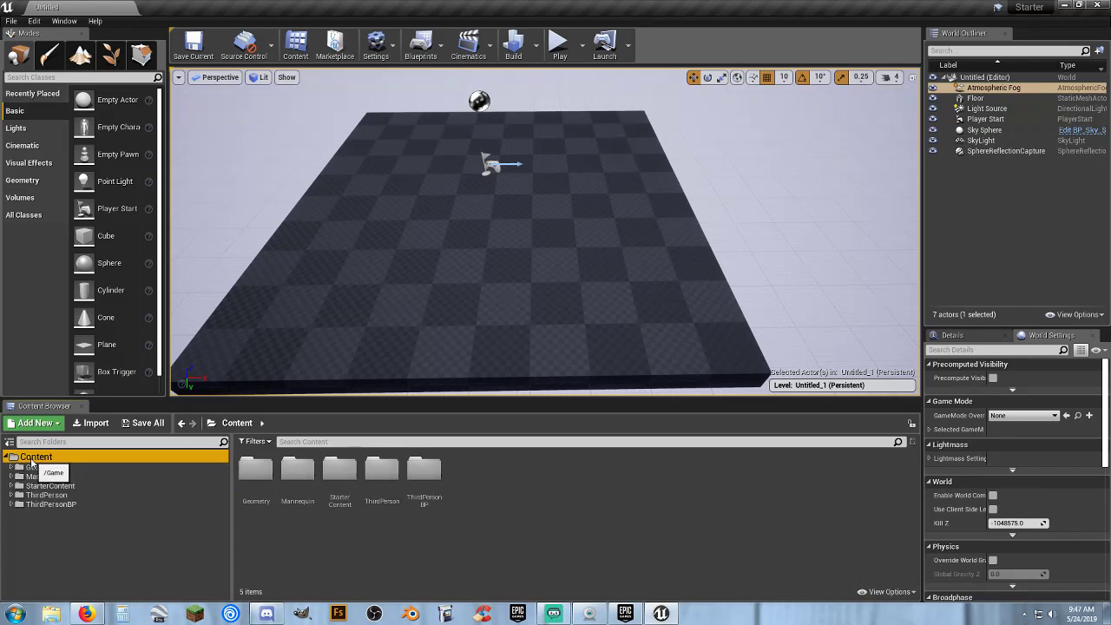
left_click(40, 467)
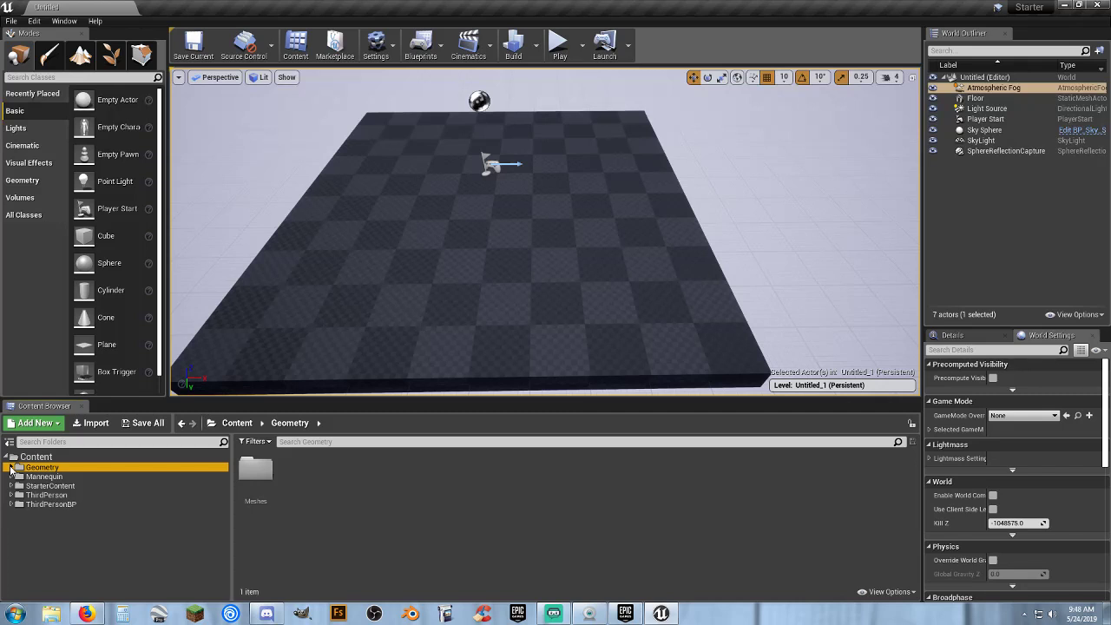
left_click(10, 468)
left_click(44, 477)
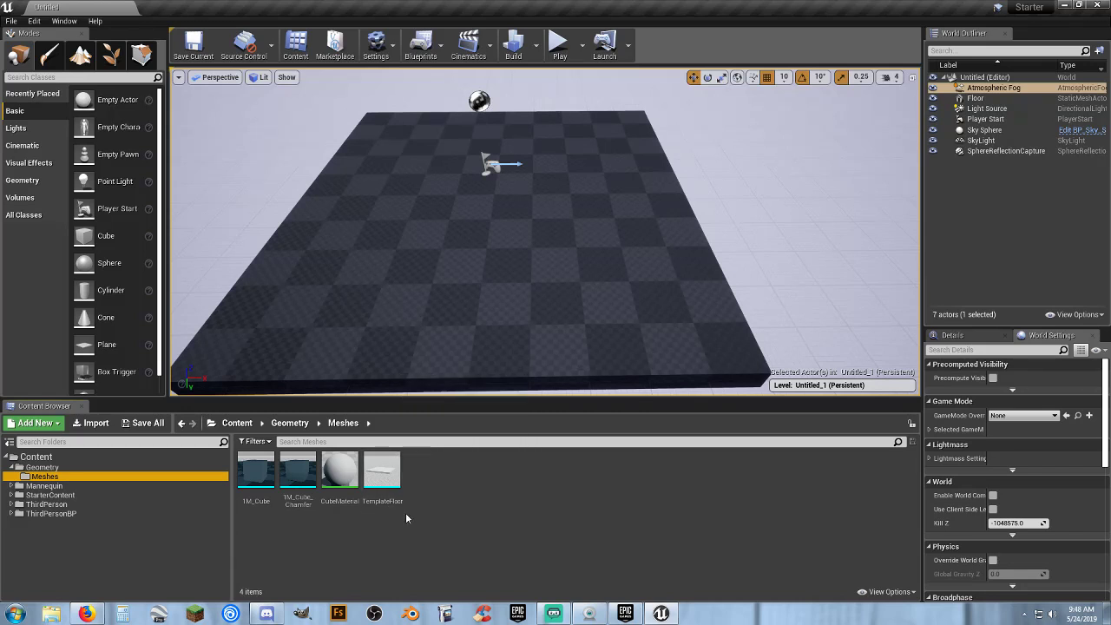
left_click(10, 467)
Step: Review the Mannequin folder's Animations, Character, Materials and MaterialLayers contents
left_click(12, 476)
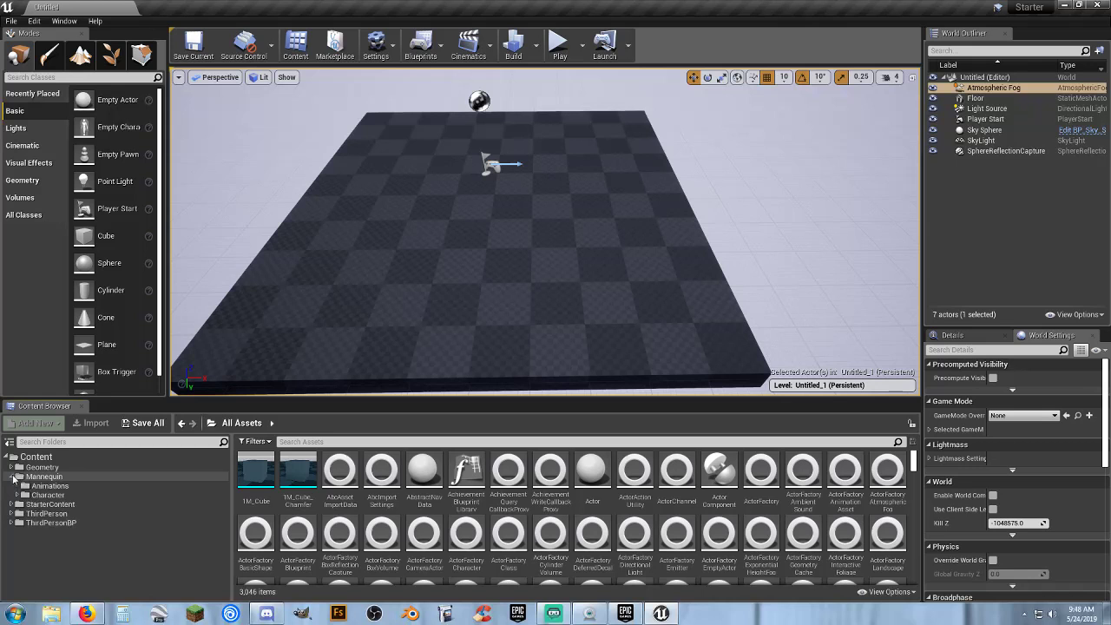
left_click(44, 477)
left_click(48, 487)
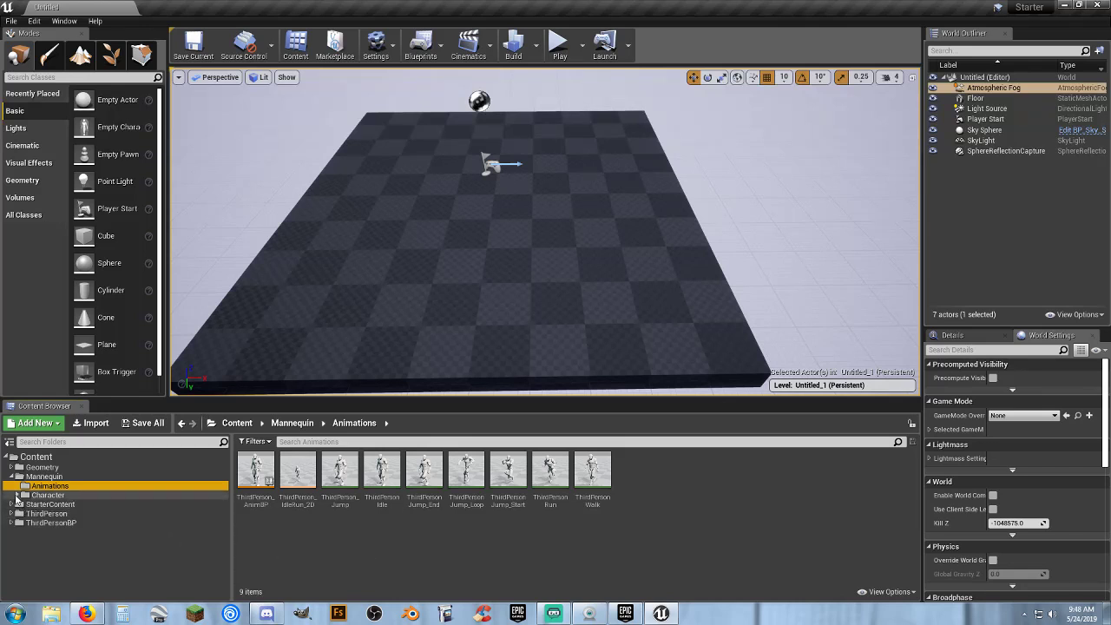
double_click(54, 496)
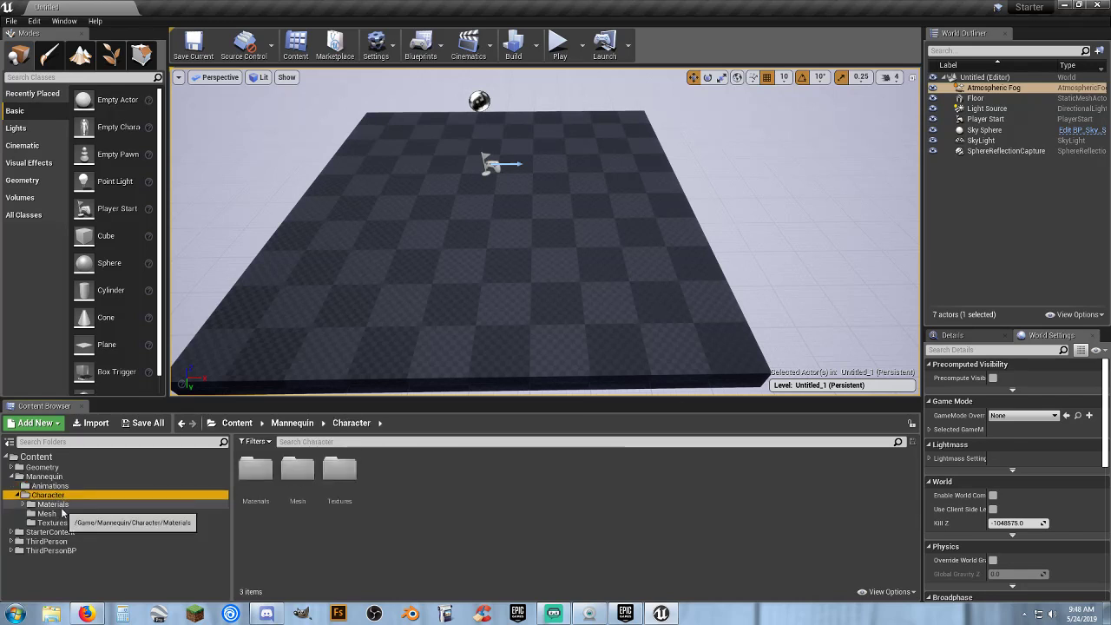
left_click(54, 504)
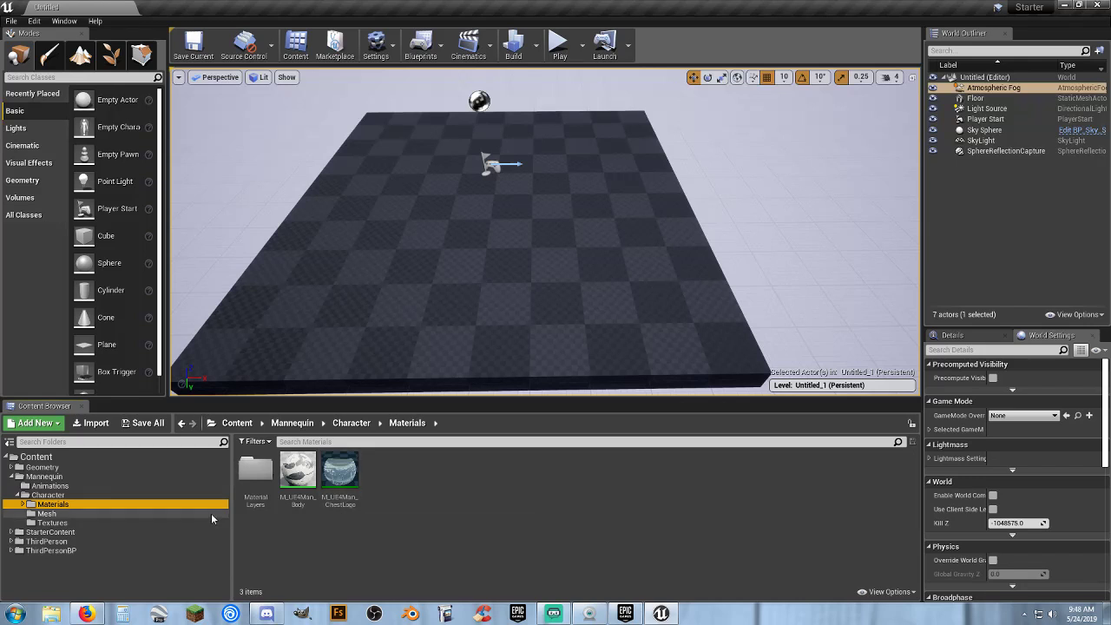
double_click(258, 491)
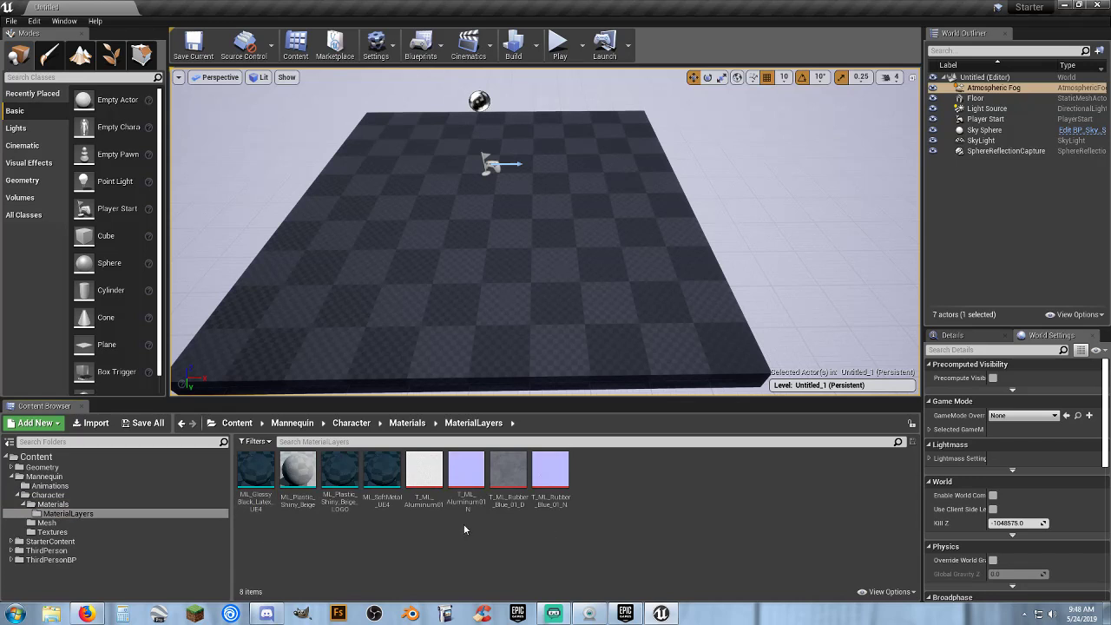
left_click(28, 503)
left_click(25, 503)
Step: Open the UE4_Mannequin_Skeleton asset from the character's Mesh folder, view its skeleton tree, and close its editor
left_click(46, 513)
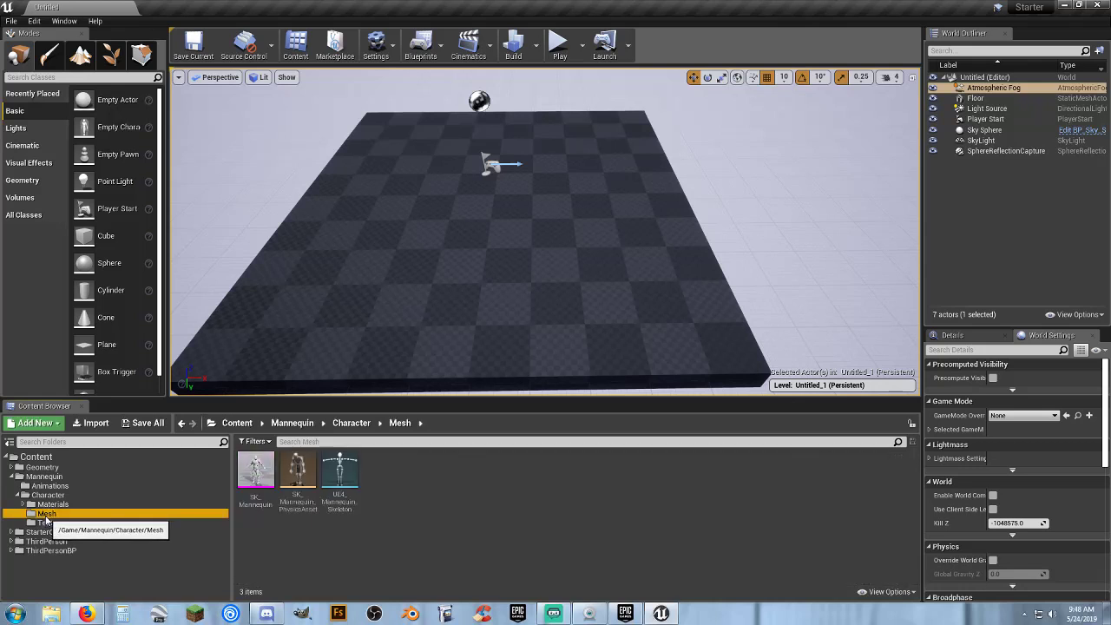
left_click(254, 518)
left_click(261, 507)
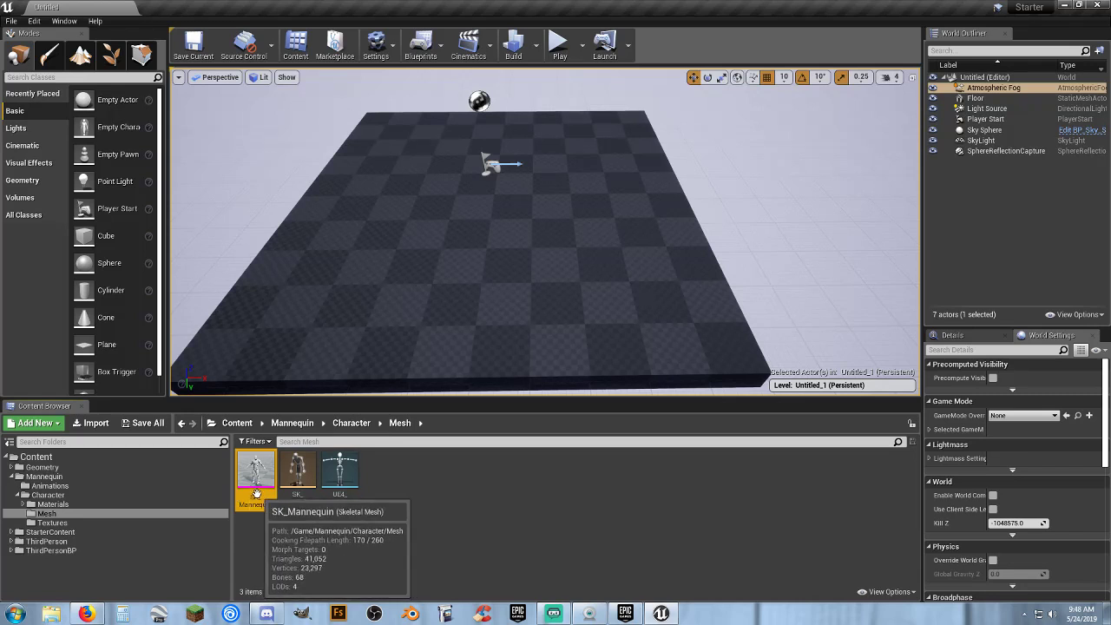
left_click(261, 543)
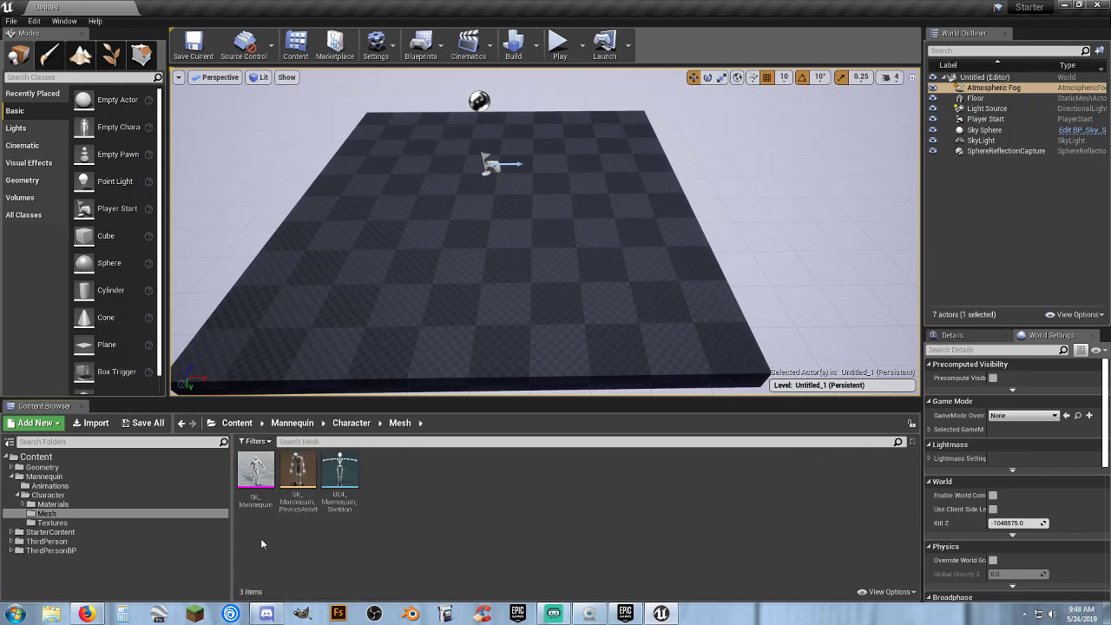
double_click(337, 479)
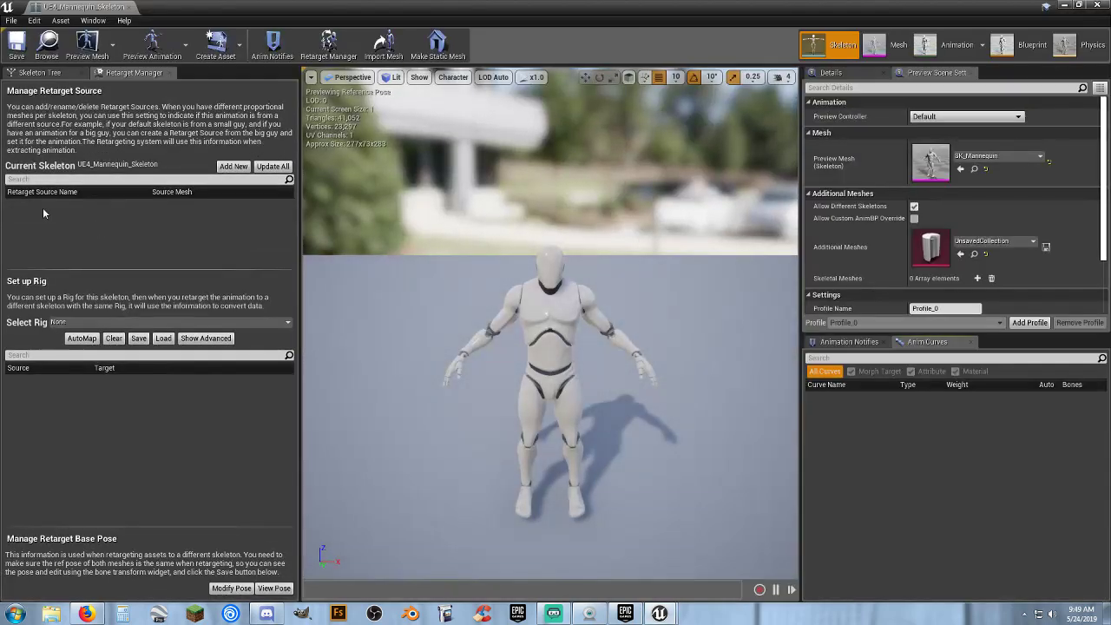
left_click(42, 74)
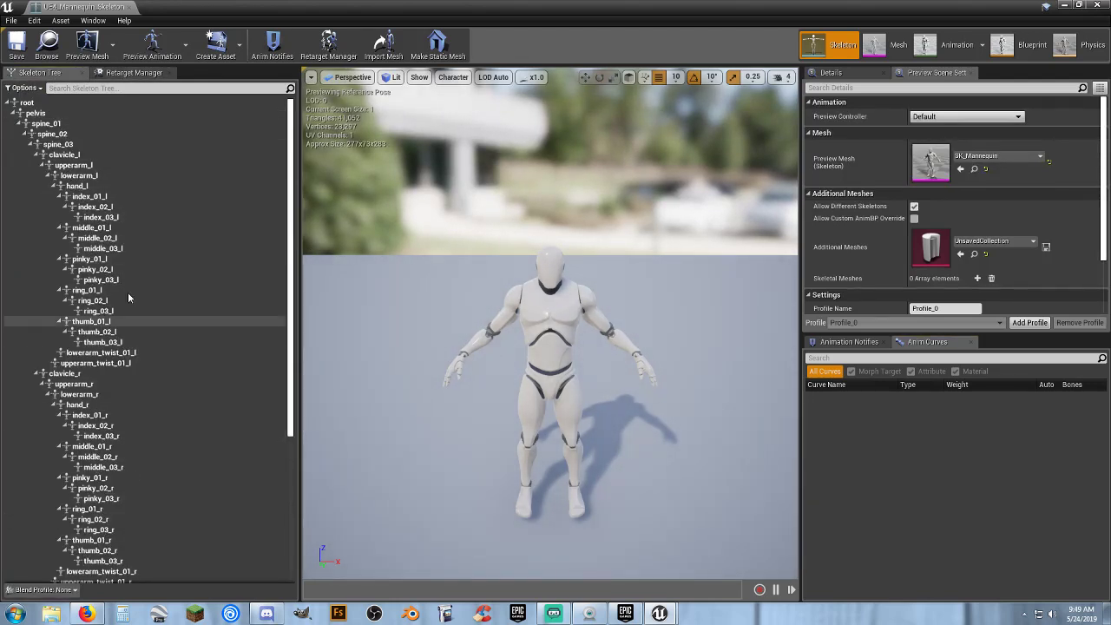
left_click(130, 7)
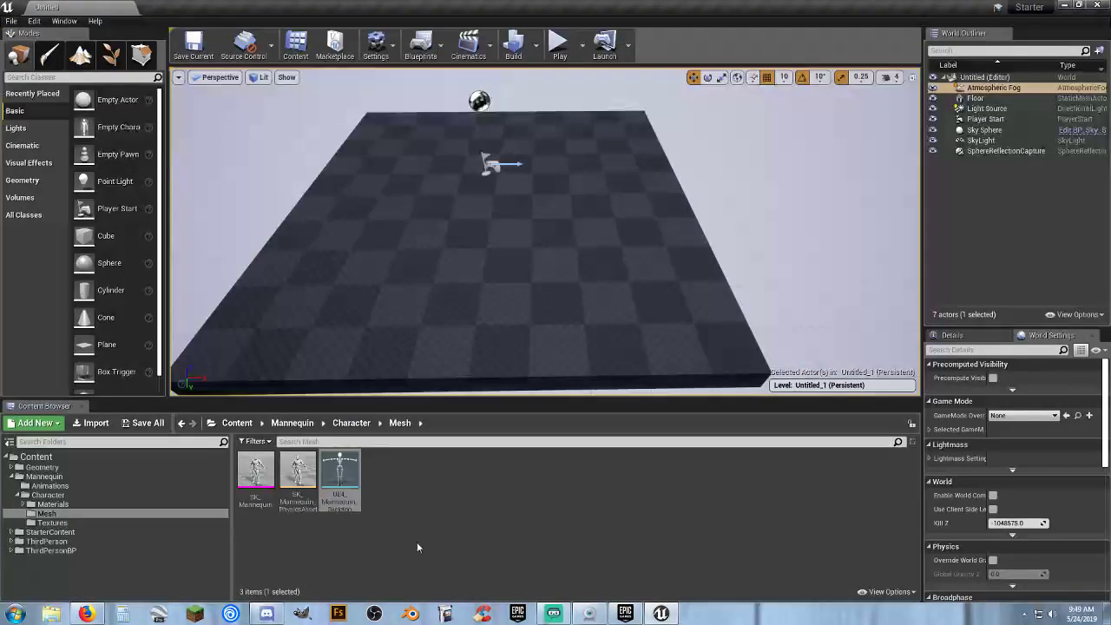
Step: Set Asset Editor Open Location to Main Window in the Editor Preferences' Appearance settings
left_click(34, 21)
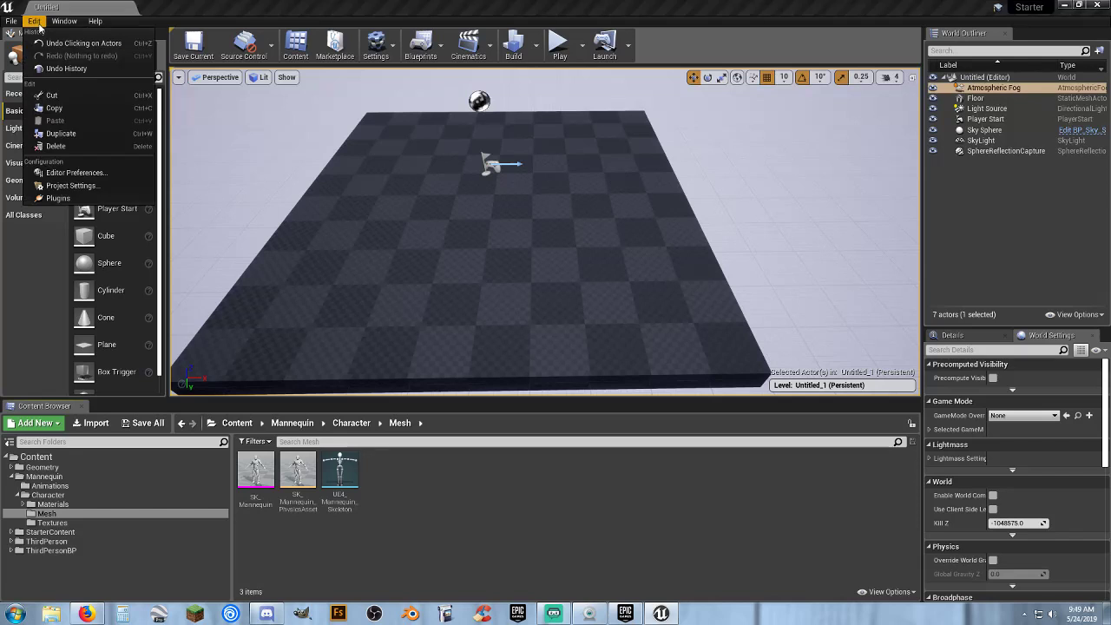
left_click(80, 174)
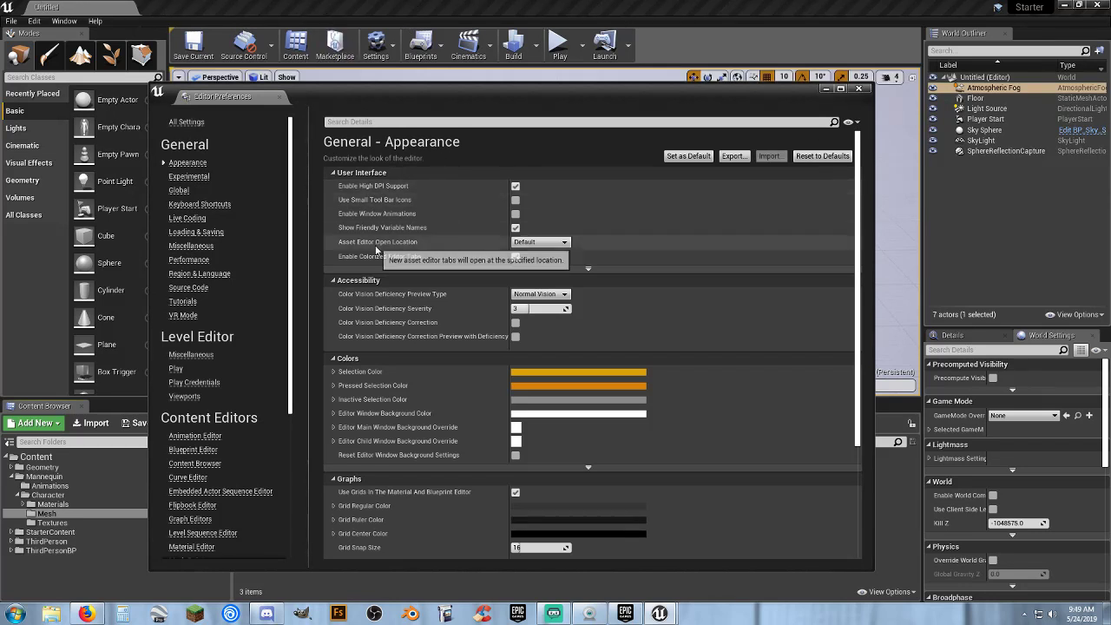
left_click(552, 243)
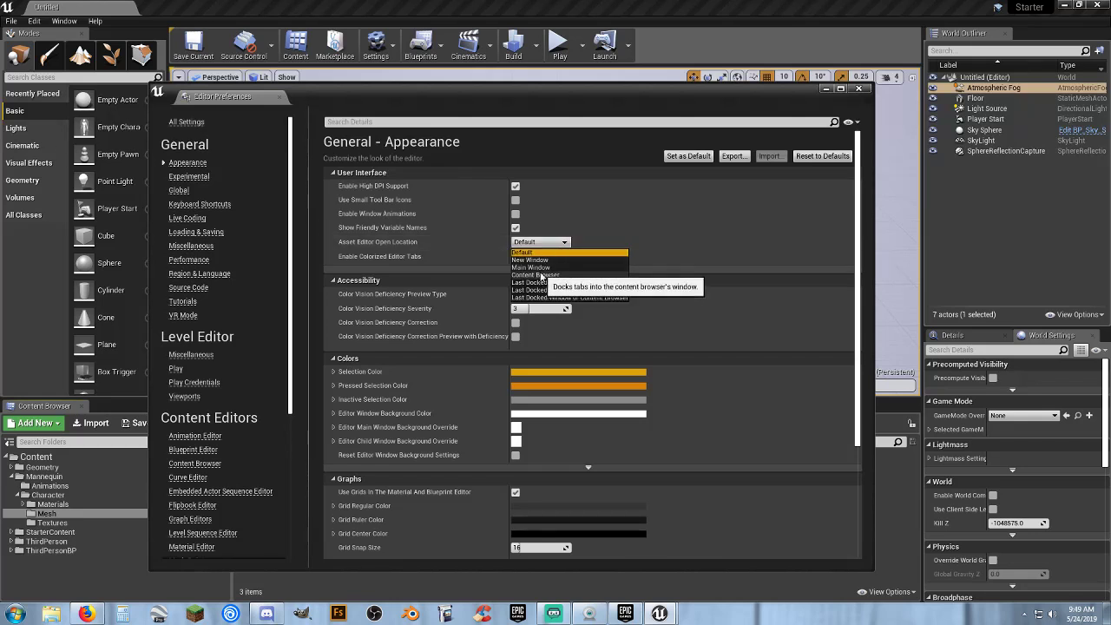
left_click(543, 267)
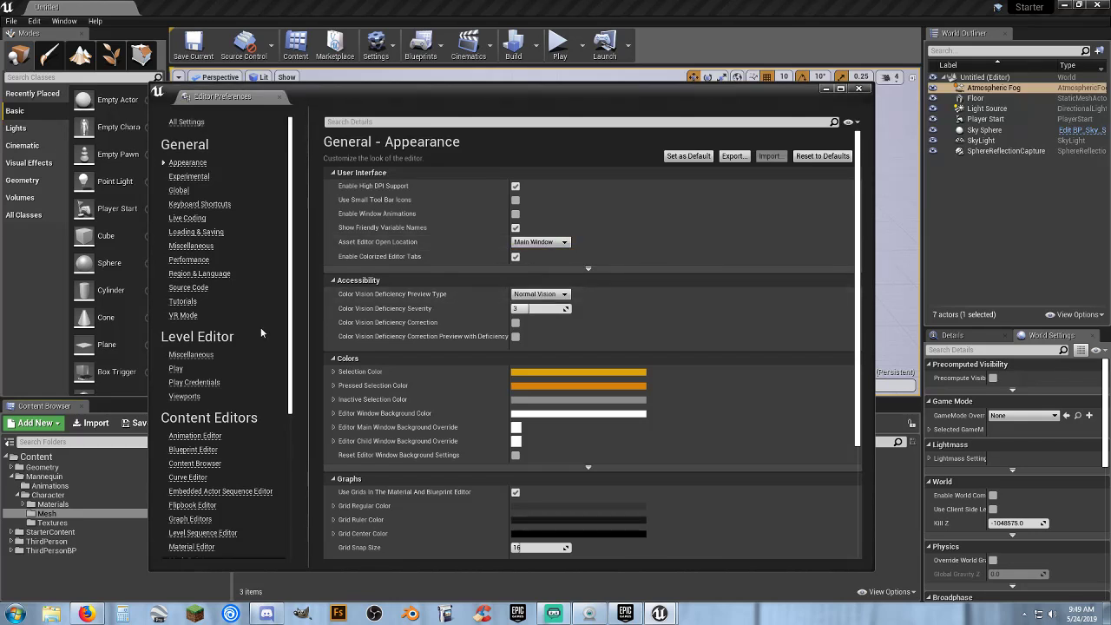
Step: Disable Enable AutoSave in the Loading & Saving preferences and close the Editor Preferences
left_click(209, 235)
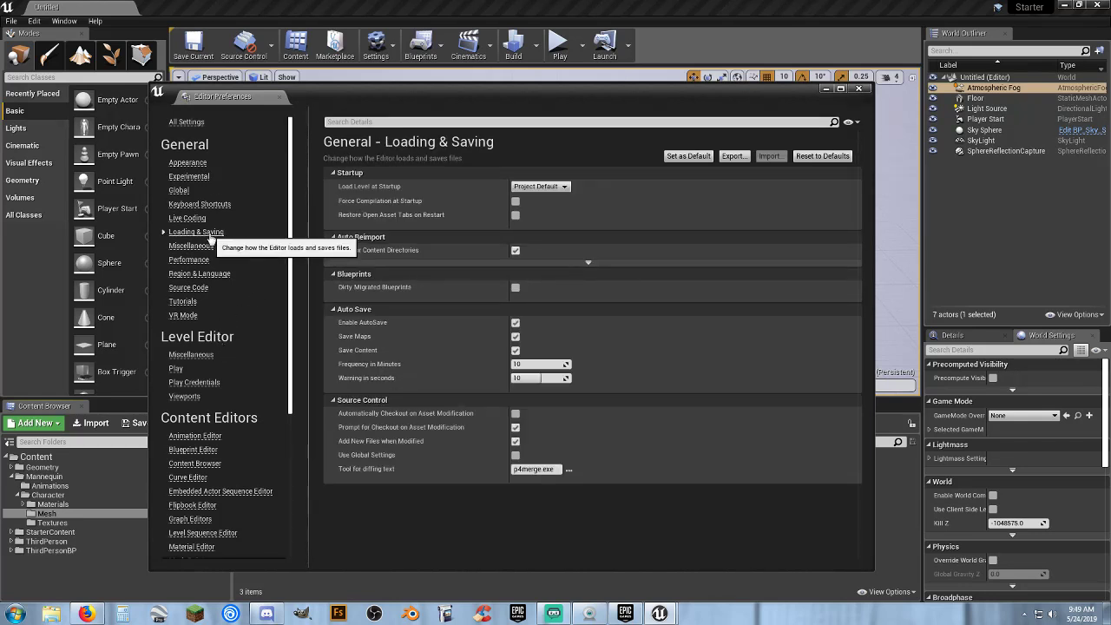
left_click(515, 323)
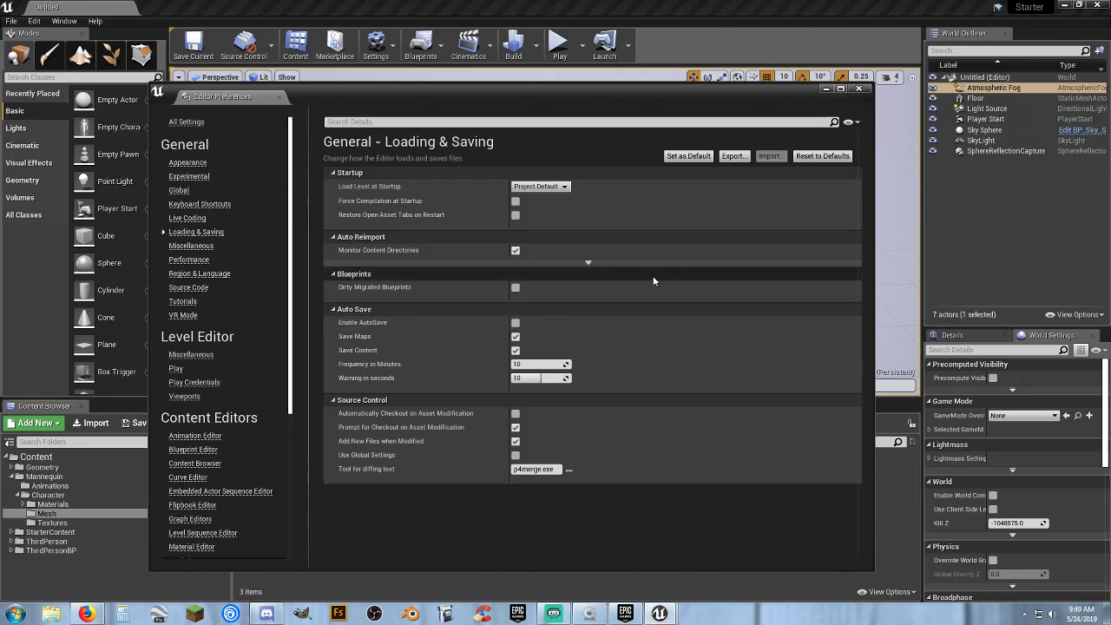
left_click(857, 89)
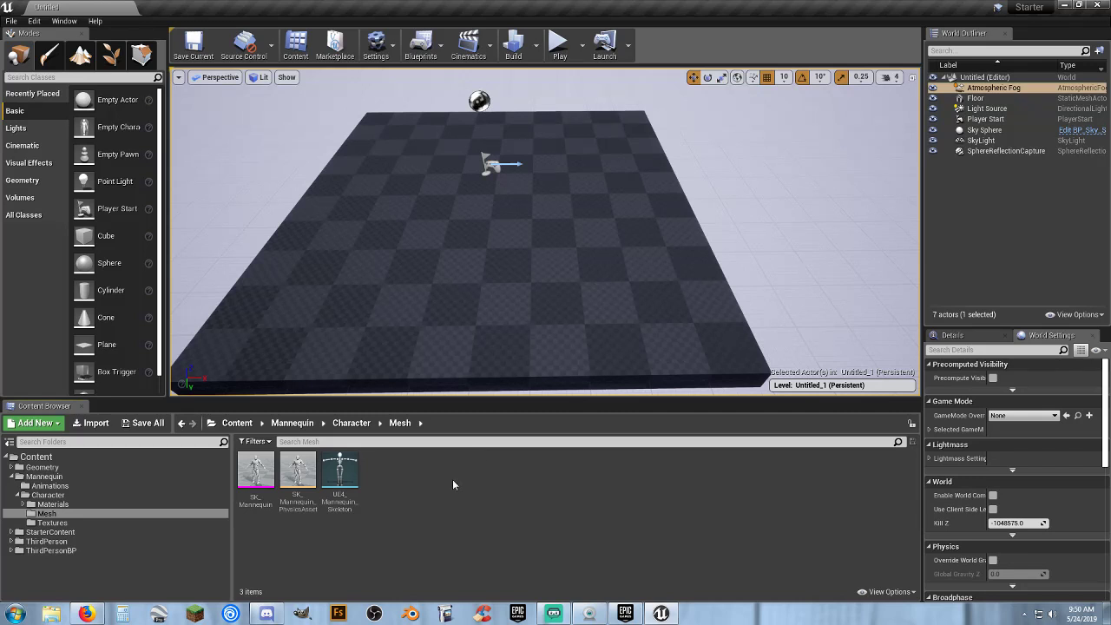
right_click_drag(558, 260, 496, 264)
key("s")
key("w")
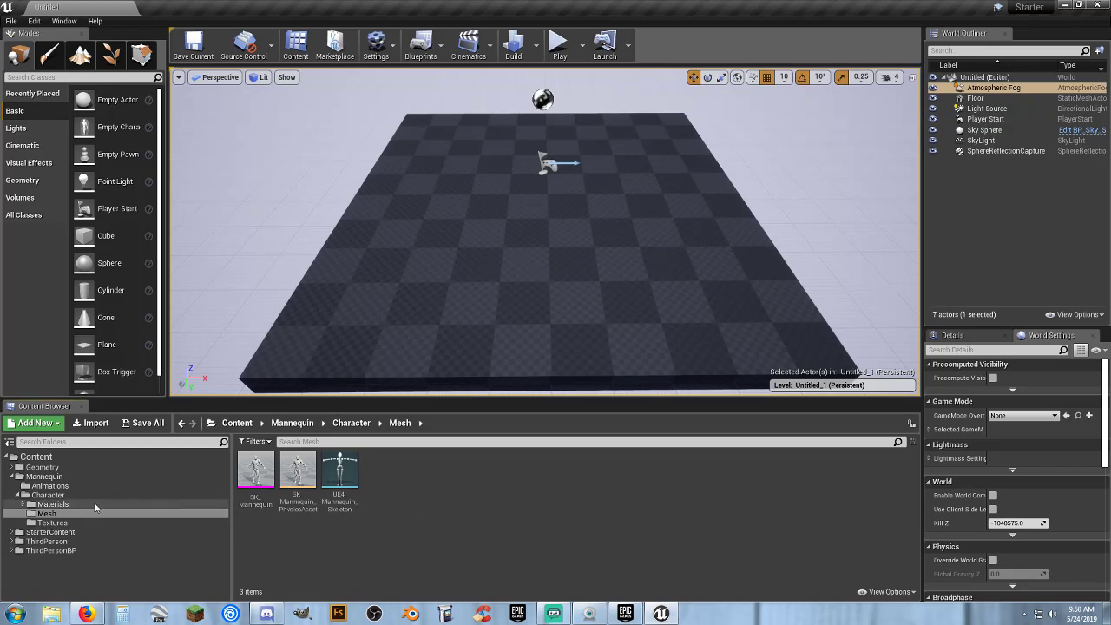
Step: Review the mannequin's Textures folder and the static meshes in the ThirdPerson Meshes folder
left_click(52, 523)
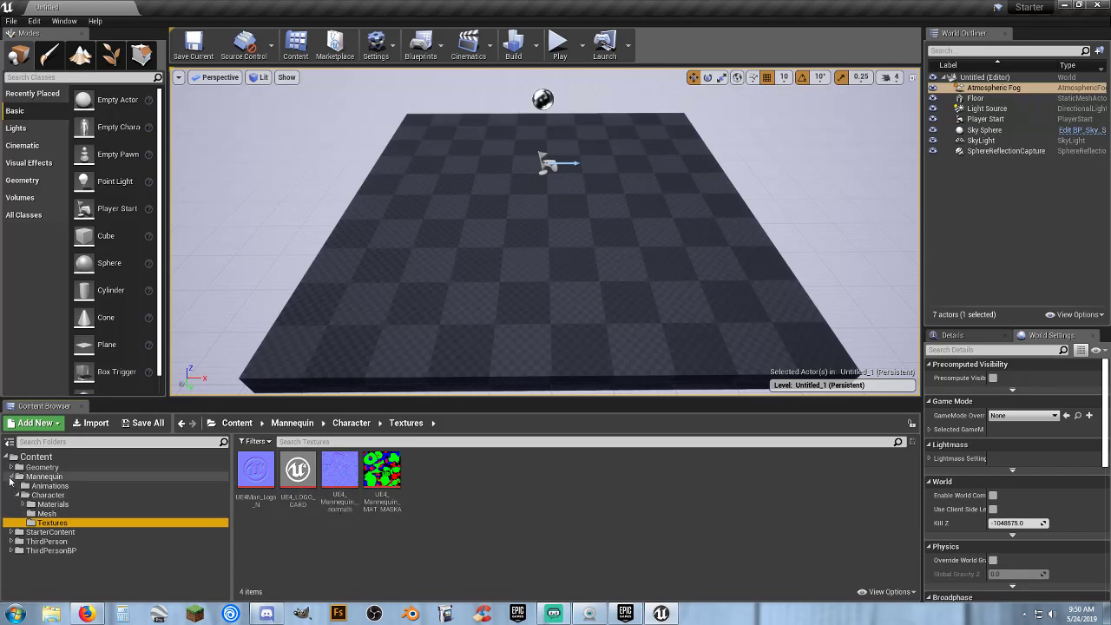
left_click(11, 477)
left_click(44, 496)
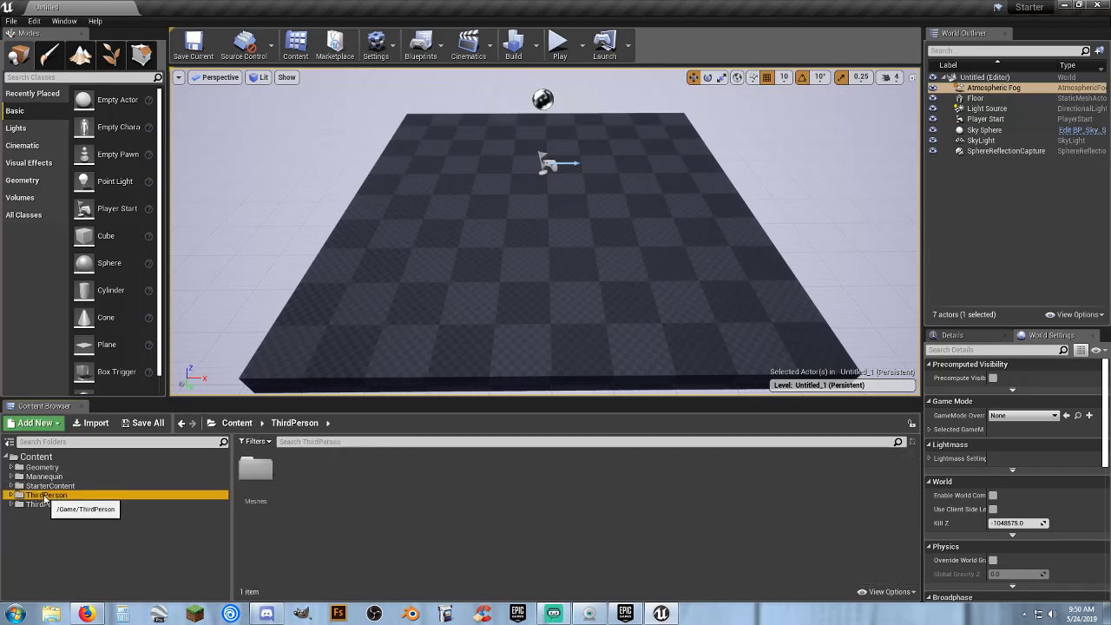
left_click(244, 467)
double_click(244, 466)
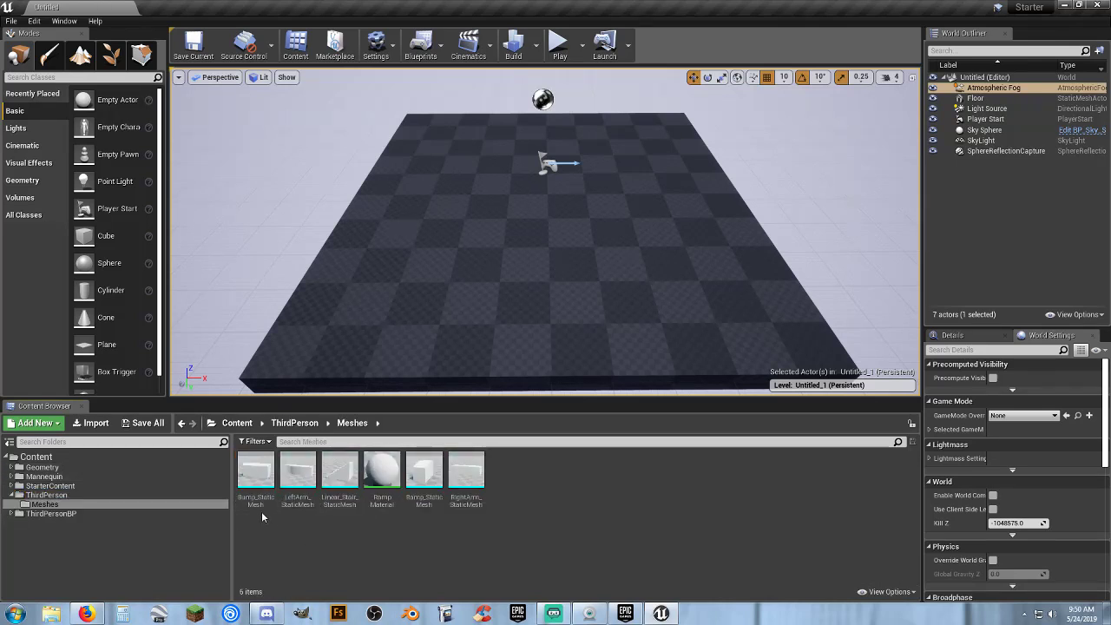
Step: Open the ThirdPersonExampleMap level from the ThirdPersonBP Maps folder and look around its arena
left_click(51, 514)
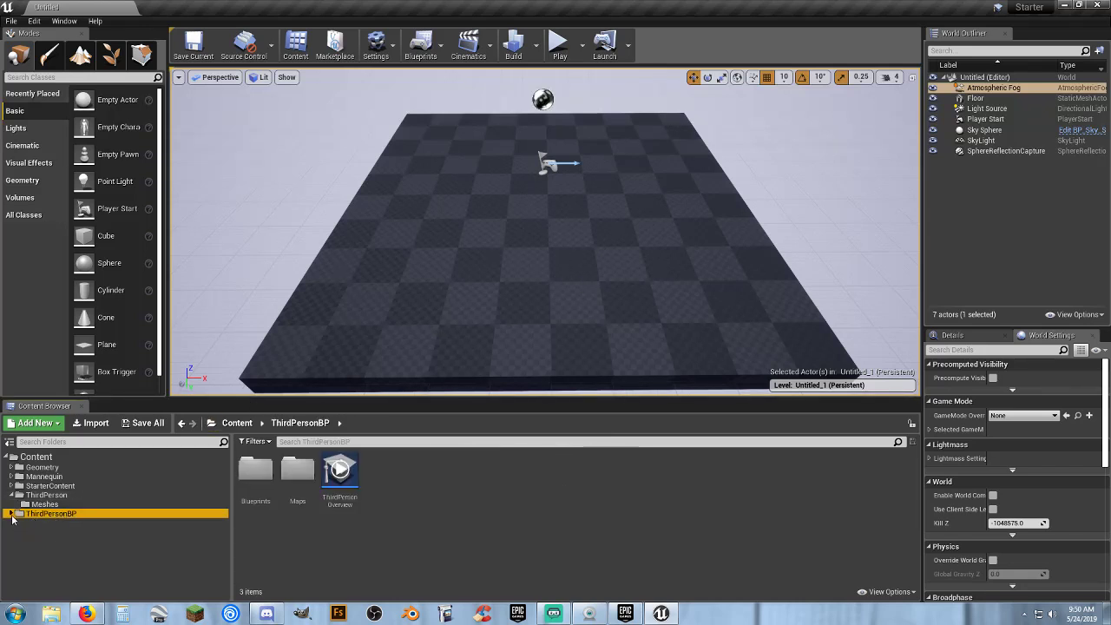
left_click(40, 532)
left_click(265, 499)
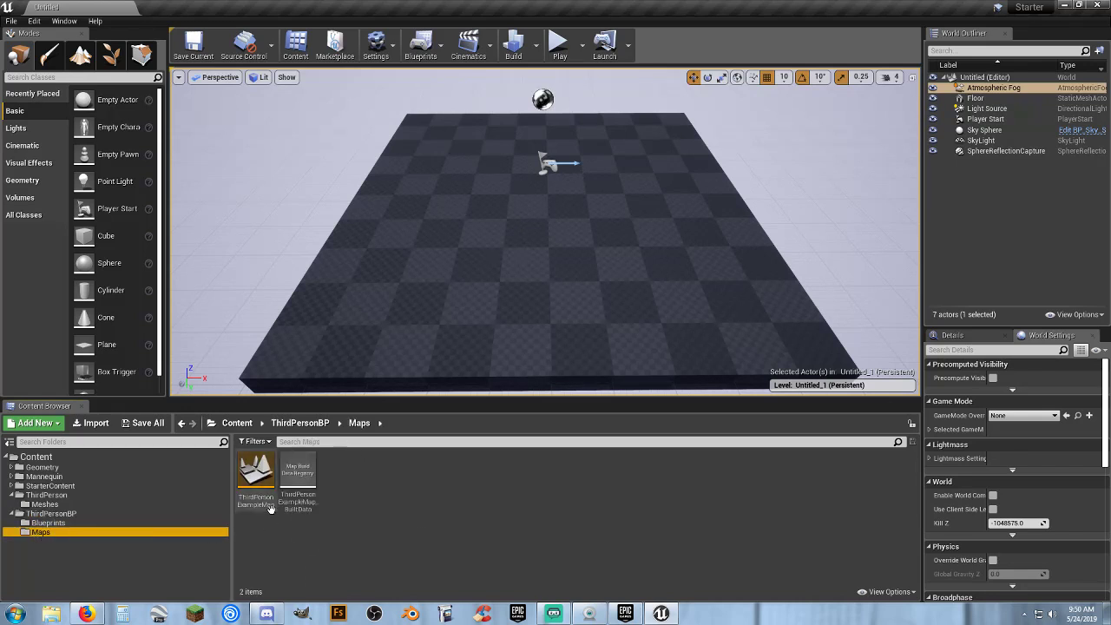
double_click(261, 495)
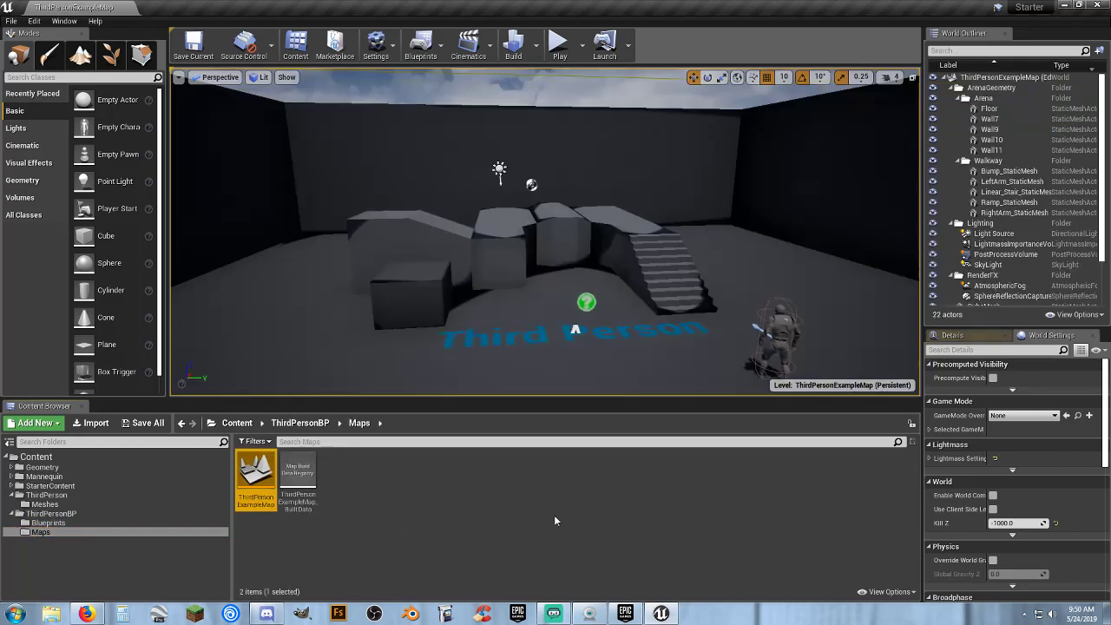
right_click_drag(553, 323, 738, 390)
right_click_drag(659, 335, 590, 309)
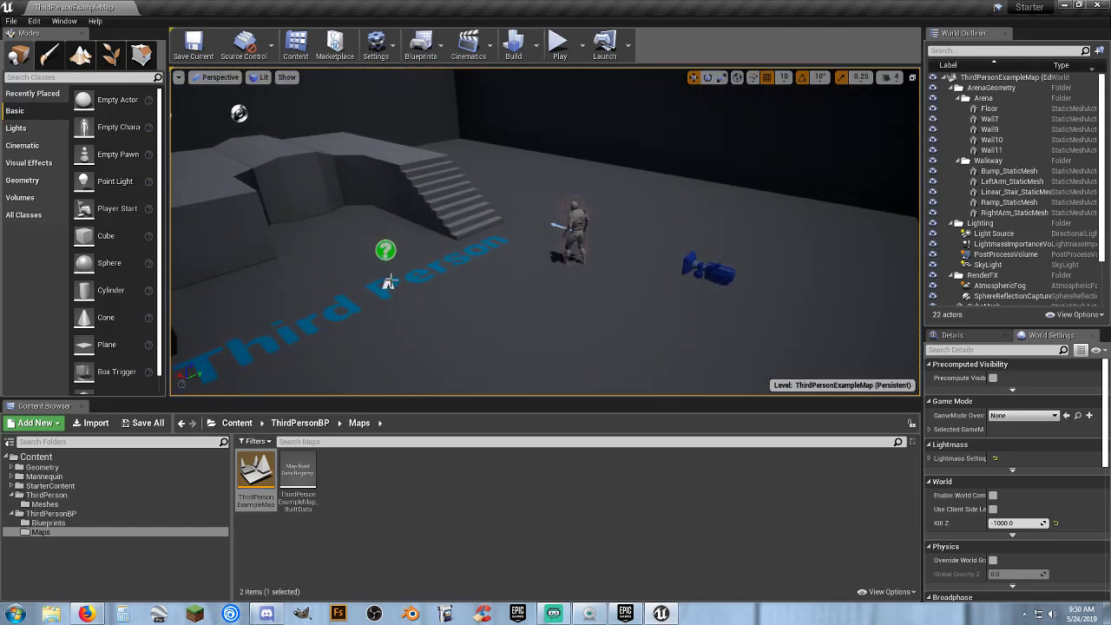
right_click_drag(408, 286, 282, 276)
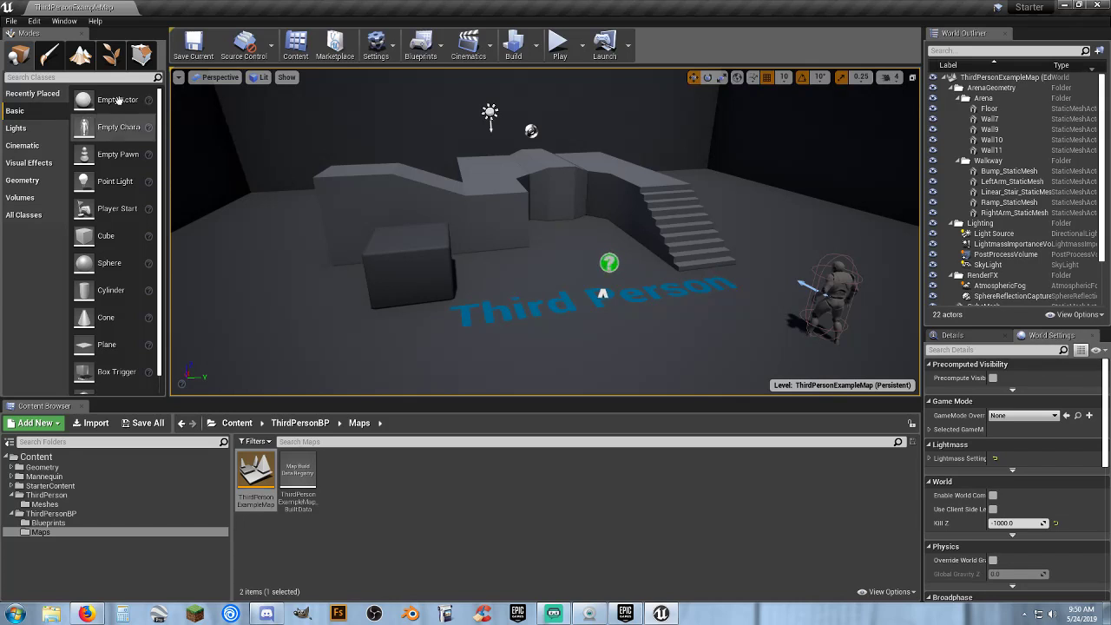
left_click(61, 21)
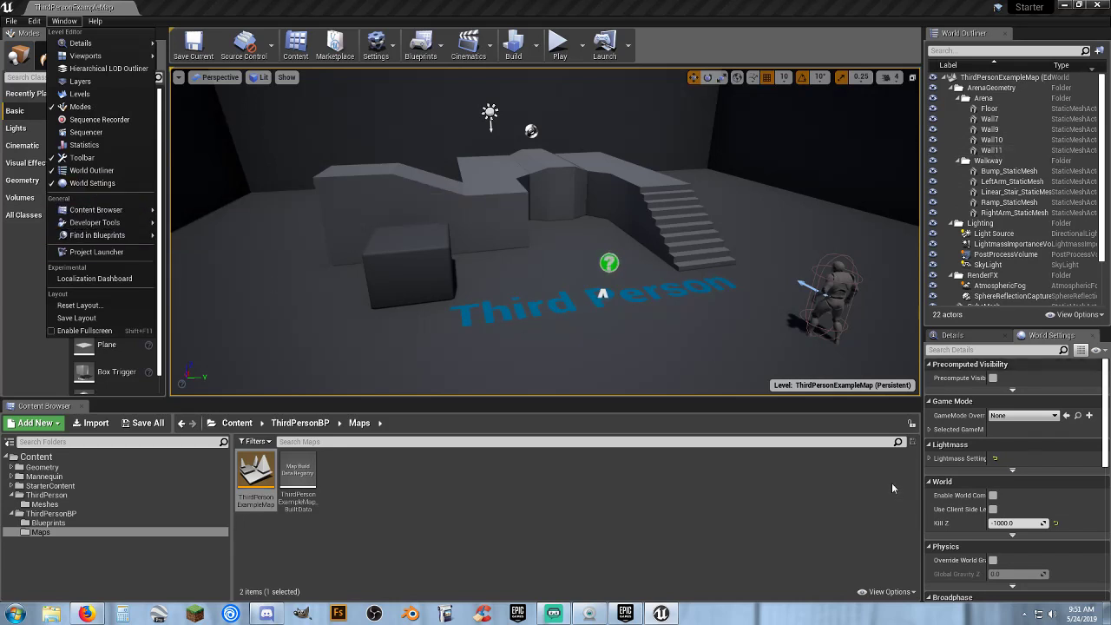
left_click(809, 508)
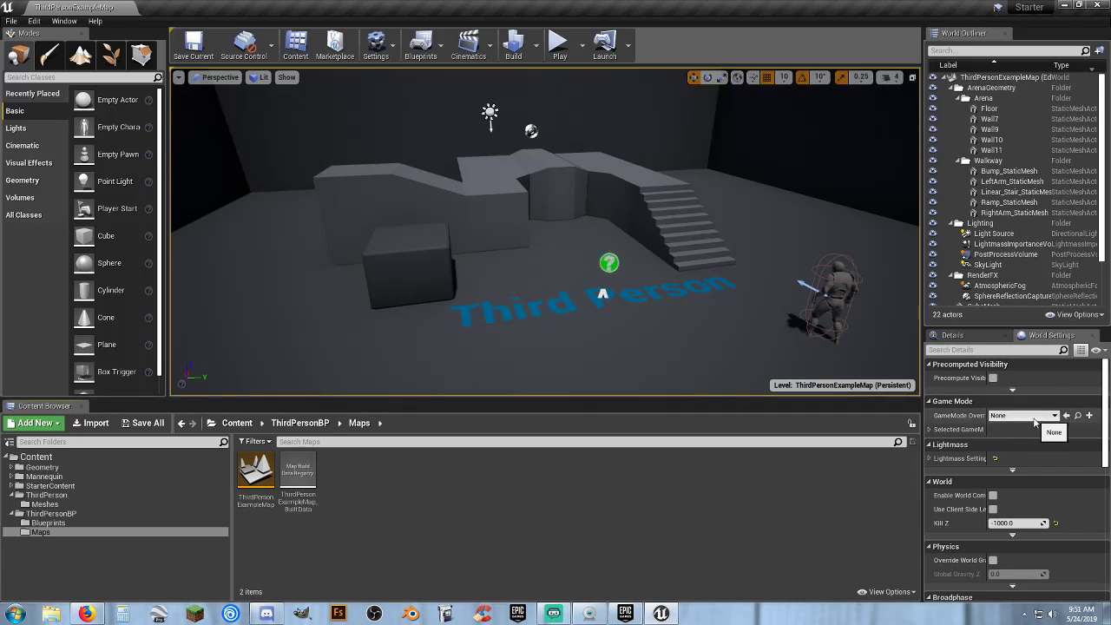
Step: Playtest the level by running the mannequin up the stairs and across the walkway, and end the play session
left_click(558, 43)
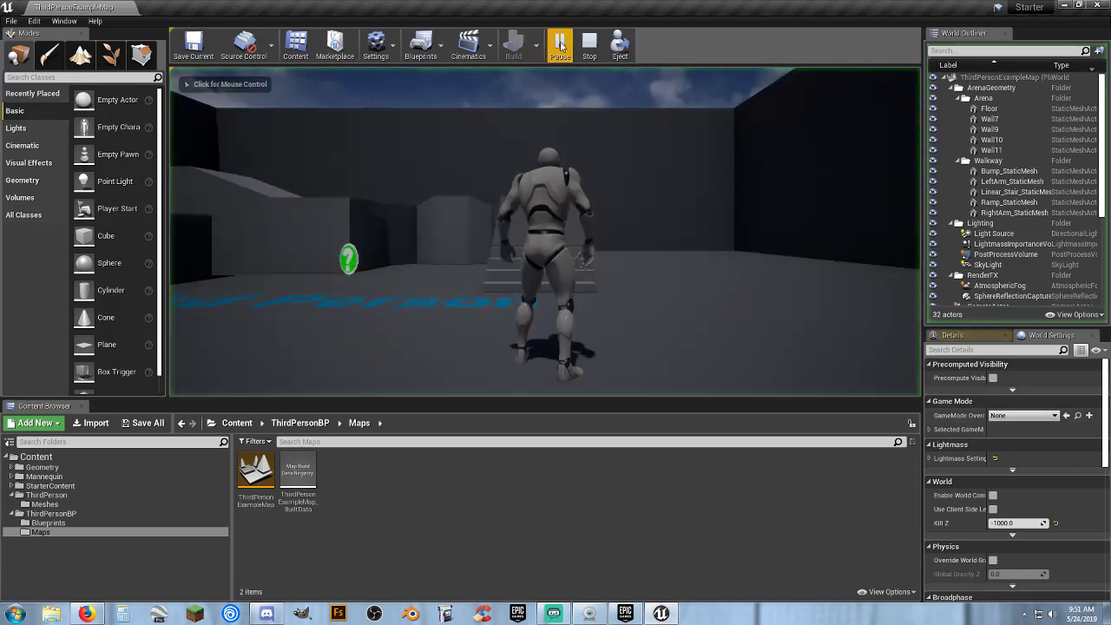
left_click(613, 271)
key("w")
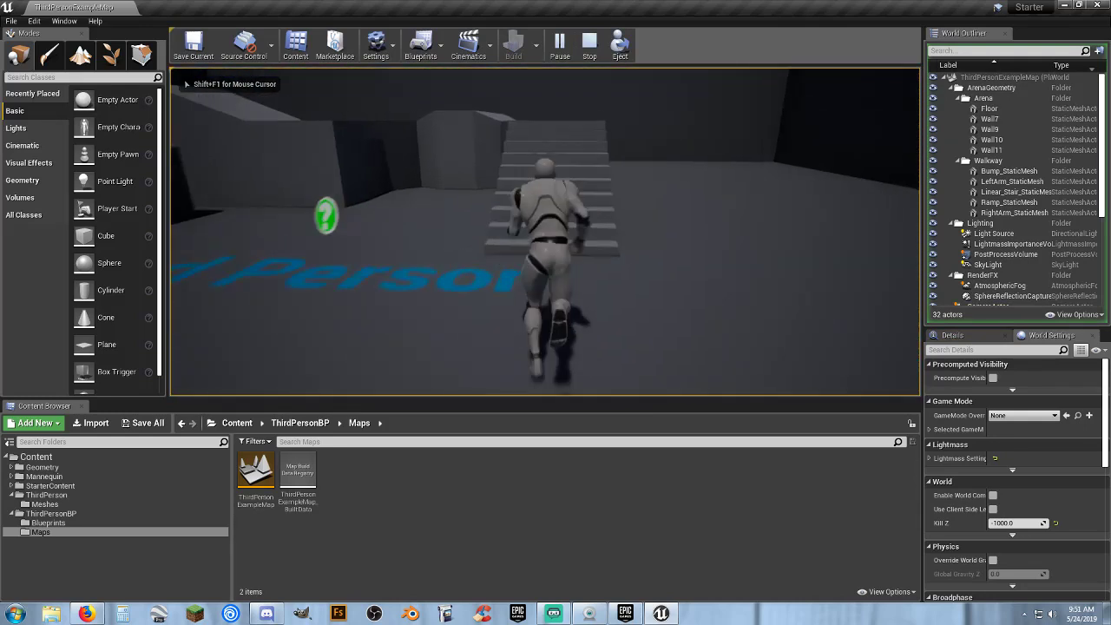
key("w")
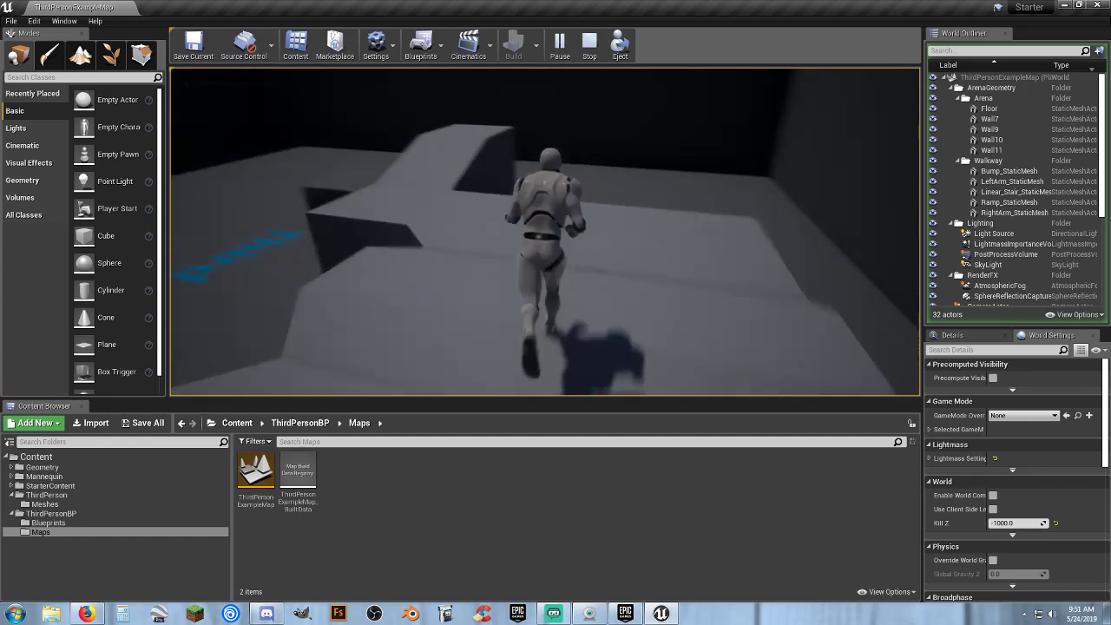
key("w")
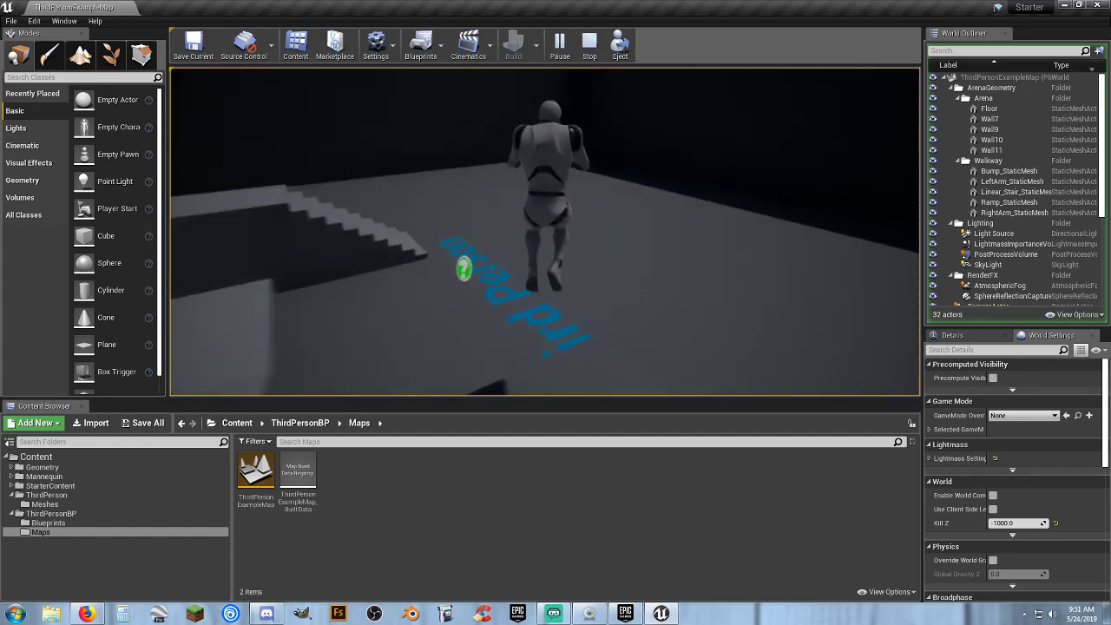
key("w")
key("shift+F1")
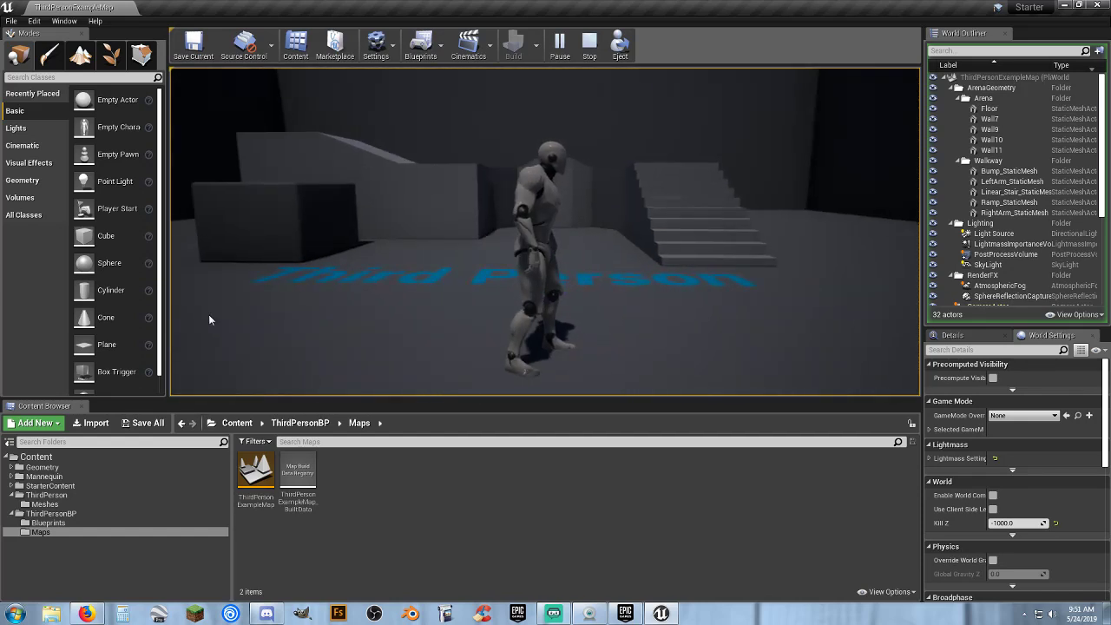
key("Escape")
Step: Delete the ThirdPersonCharacter mannequin placed in the arena
right_click_drag(675, 180, 859, 199)
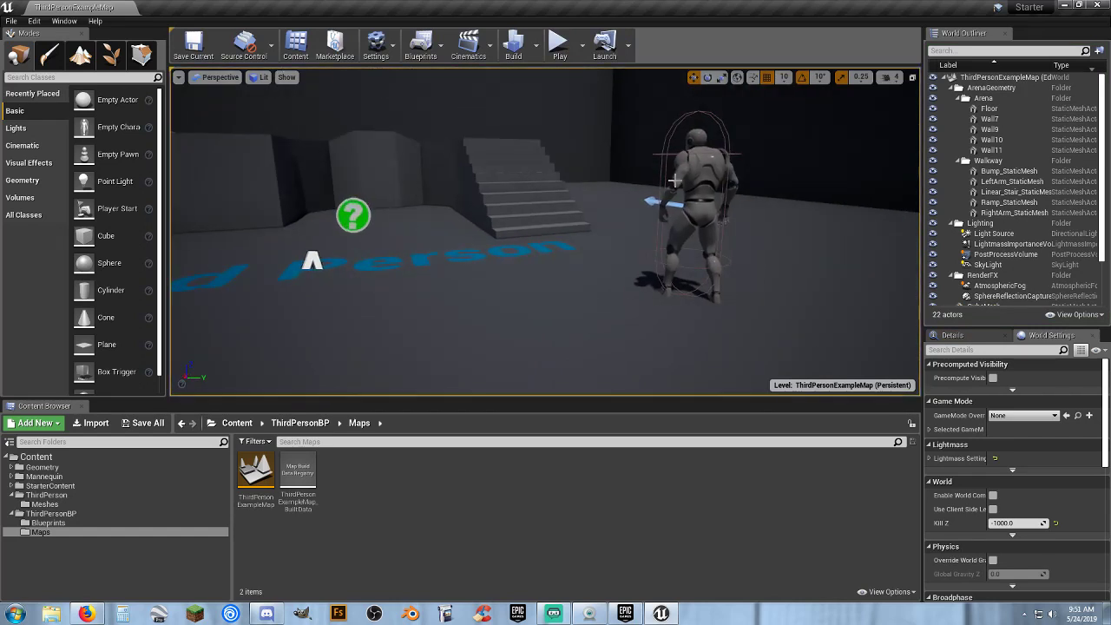
left_click(696, 159)
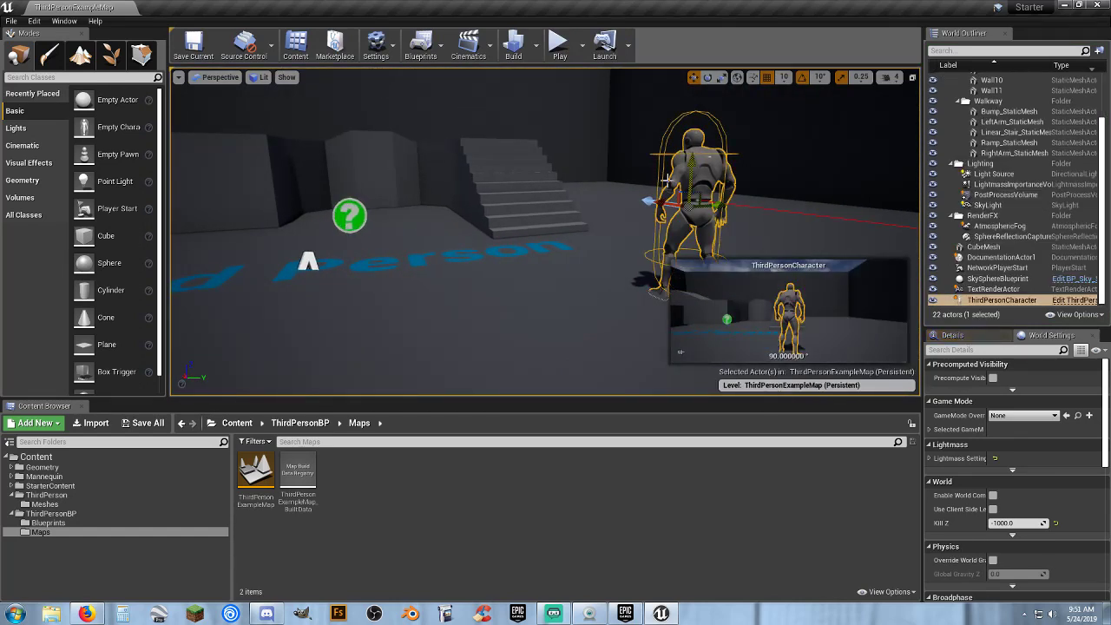
key("Delete")
Step: Select the NetworkPlayerStart on the arena floor and examine it from several angles
right_click_drag(590, 252, 360, 190)
key("s")
right_click_drag(508, 258, 486, 304)
key("w")
key("w")
right_click_drag(573, 243, 578, 282)
left_click(554, 270)
key("a")
key("d")
key("s")
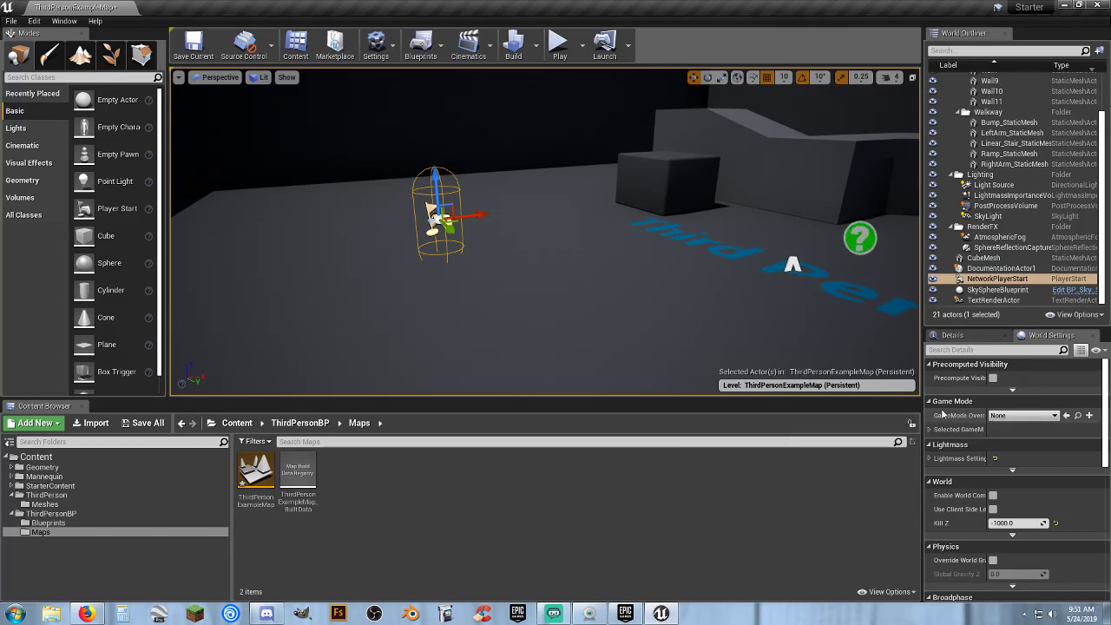
Step: Set the level's GameMode Override to ThirdPersonGameMode in the World Settings
left_click(1052, 416)
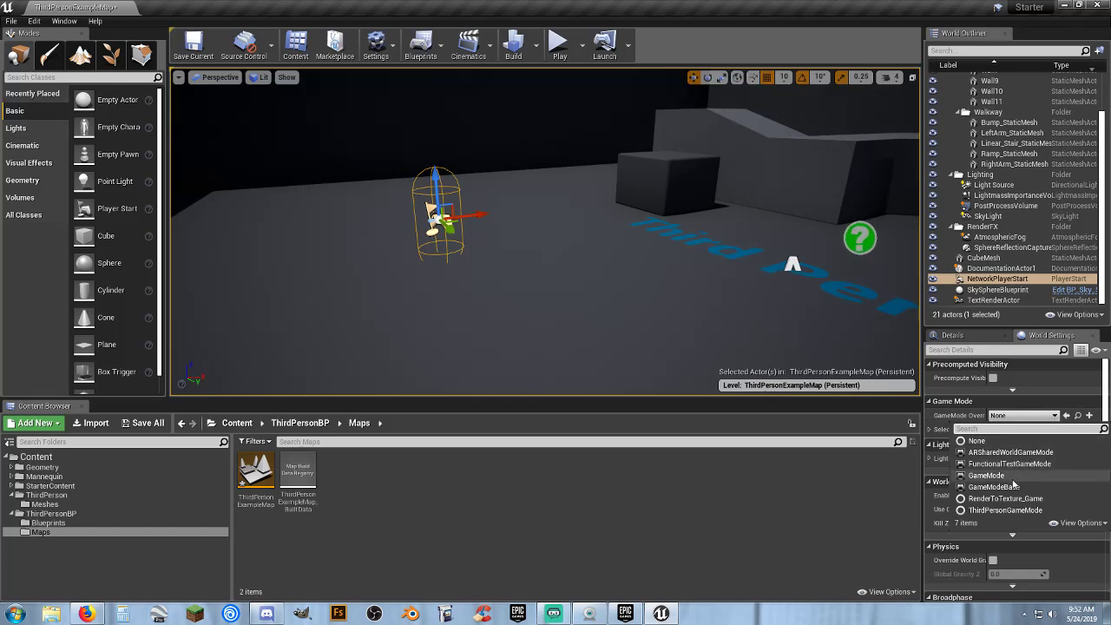
left_click(1007, 510)
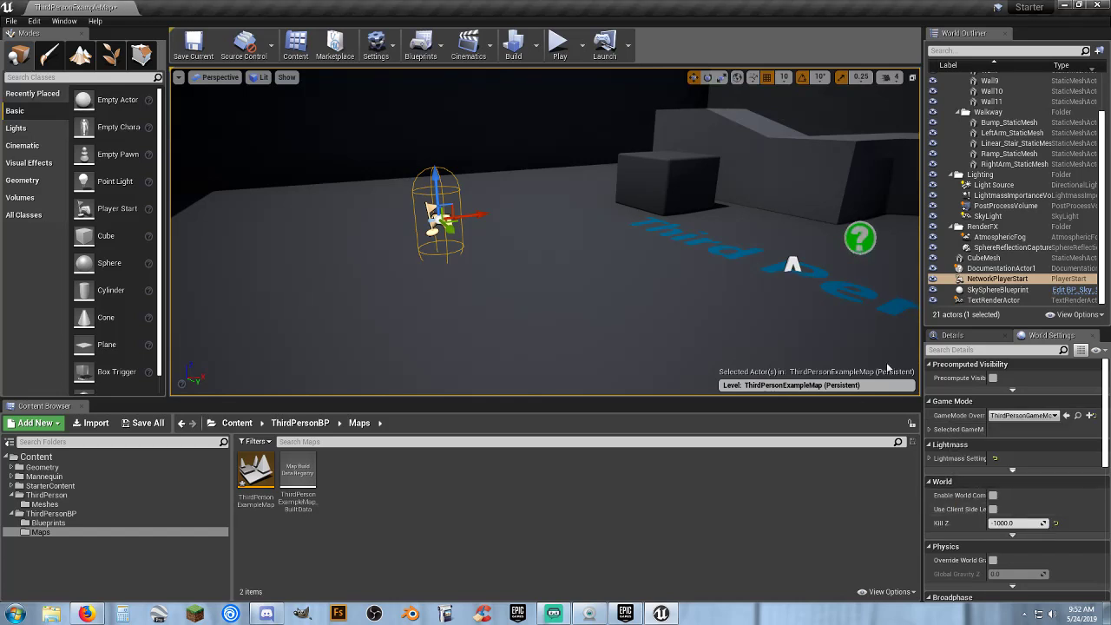
Step: Playtest the level from the NetworkPlayerStart, running and jumping around the walkway, and stop the session
left_click(560, 43)
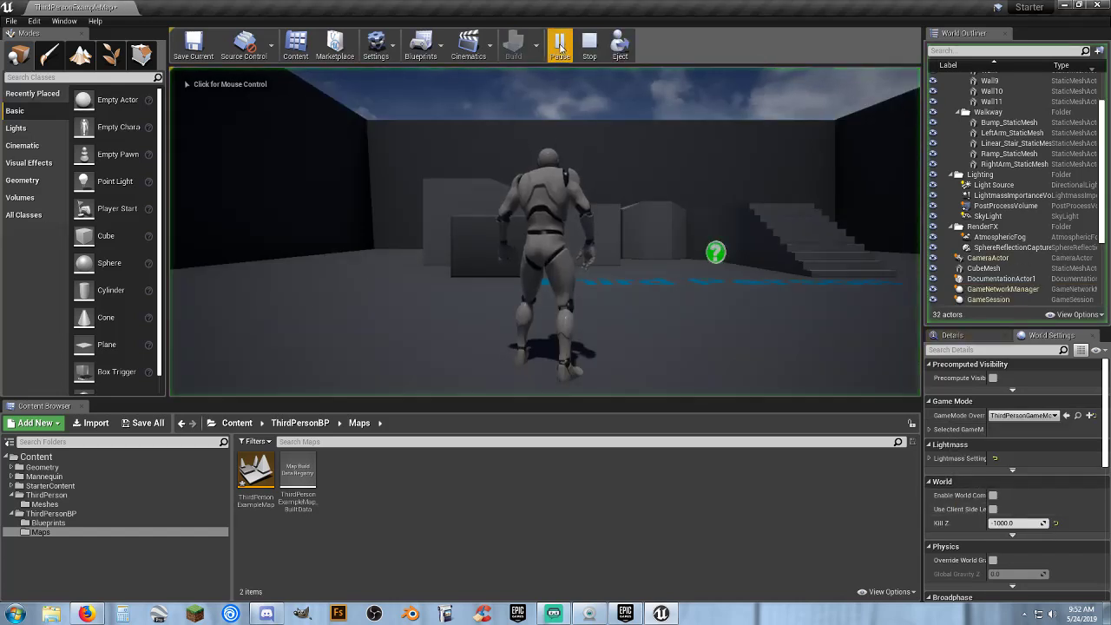
left_click(588, 278)
key("w")
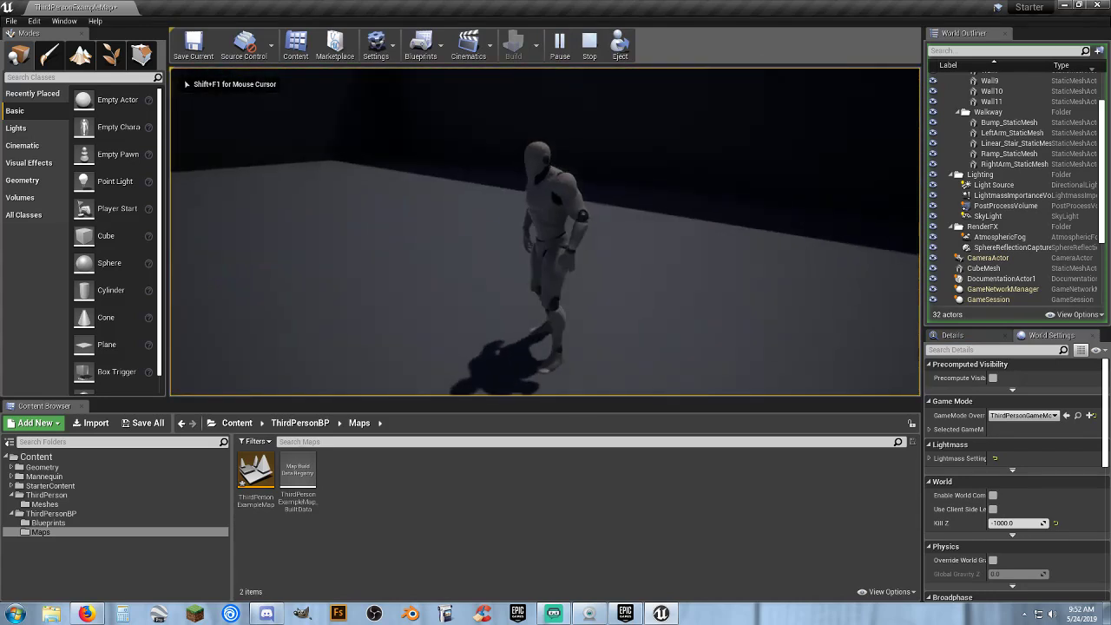
key("w")
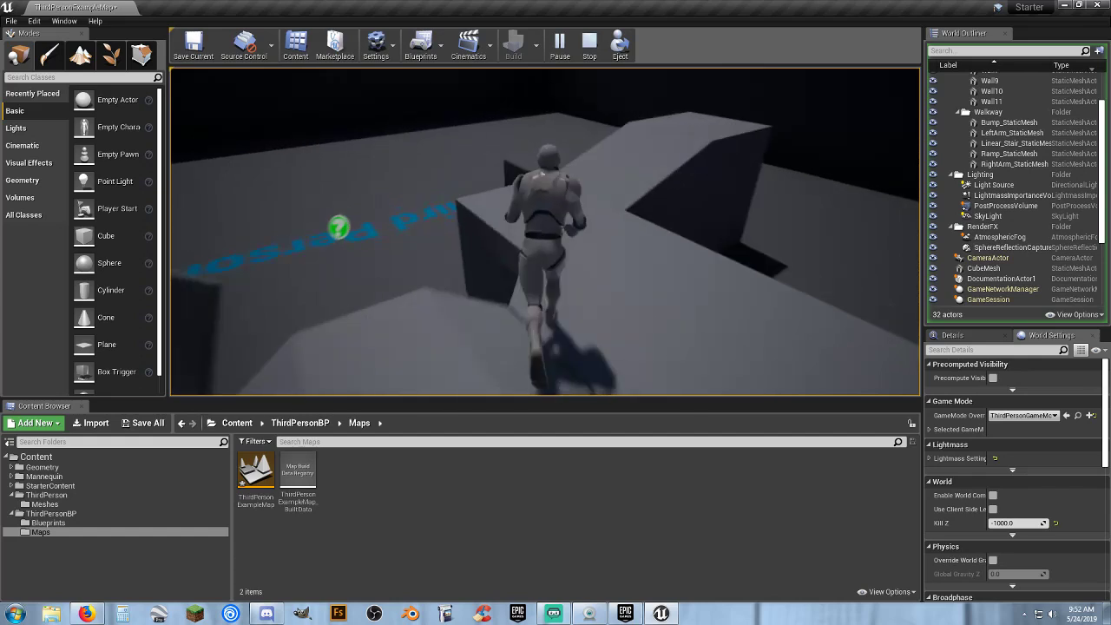
key("space")
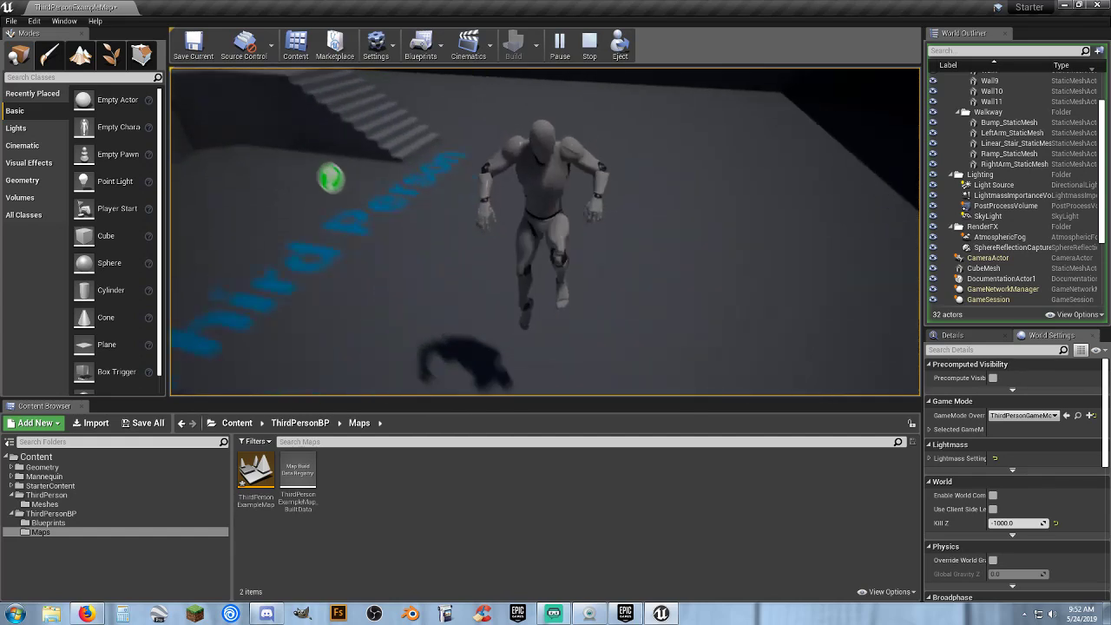
key("shift+F1")
key("Escape")
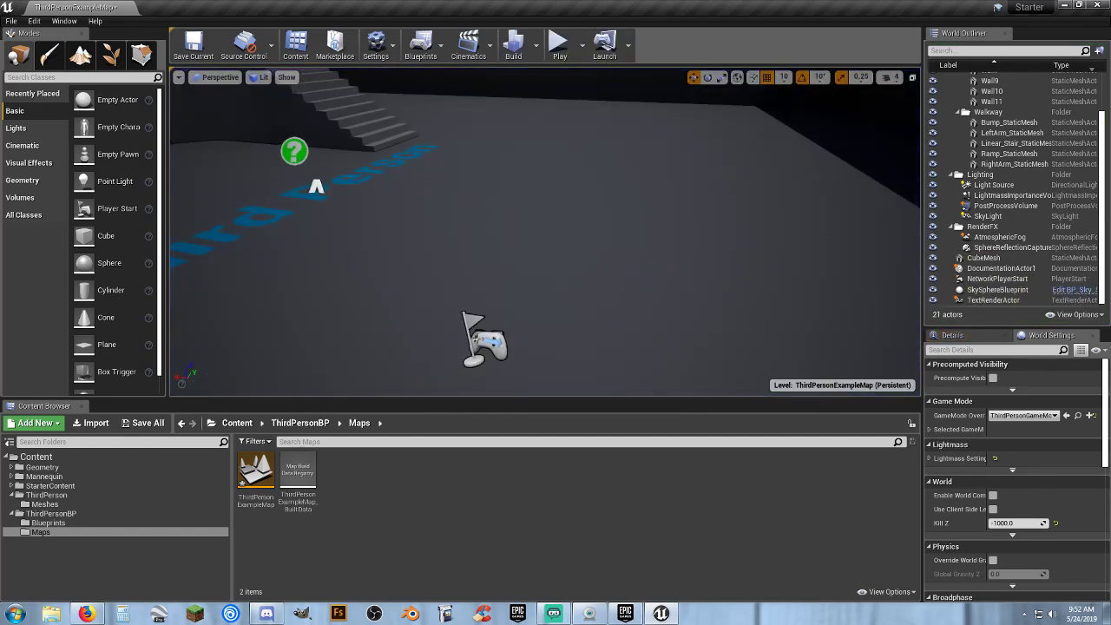
Step: Duplicate the NetworkPlayerStart, move the copy sideways along the Y axis, and raise both player starts slightly off the floor
right_click_drag(546, 311, 455, 311)
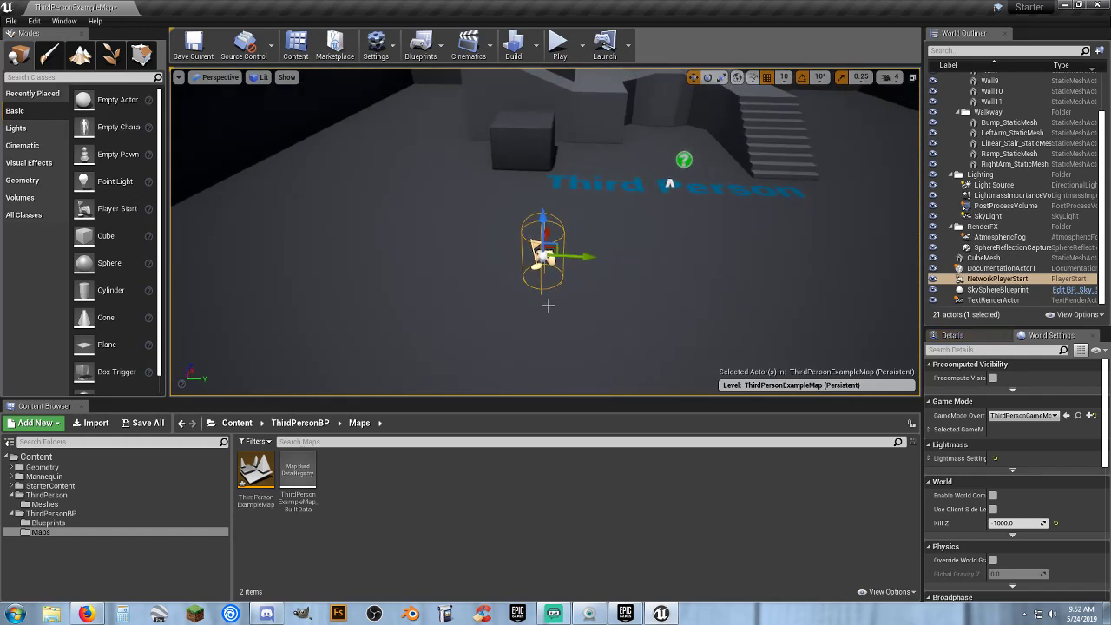
key("ctrl+w")
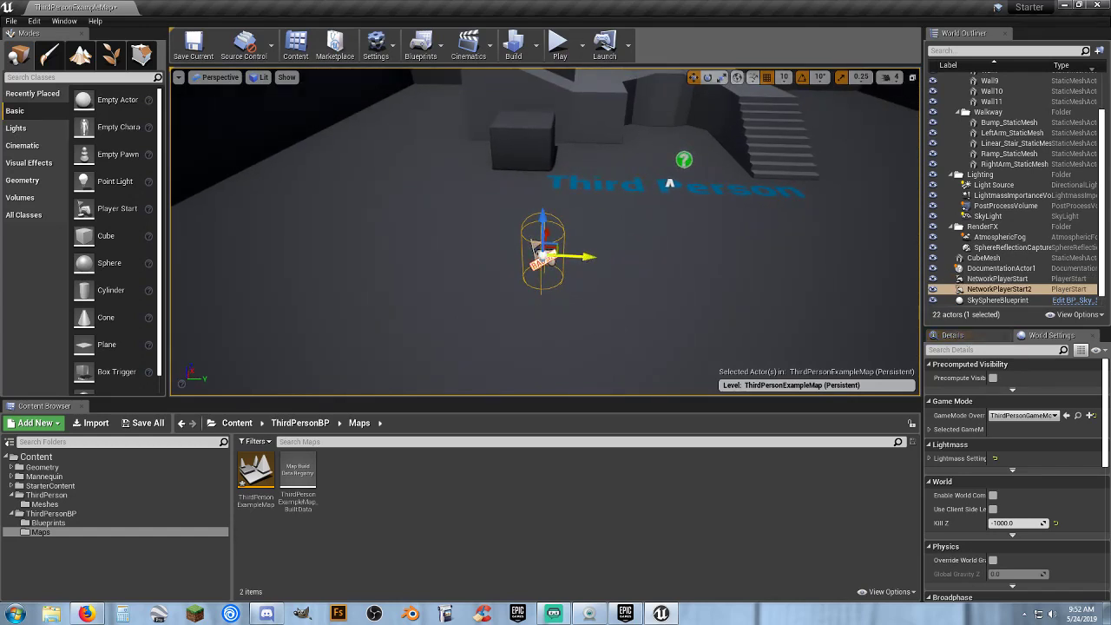
left_click_drag(585, 259, 773, 262)
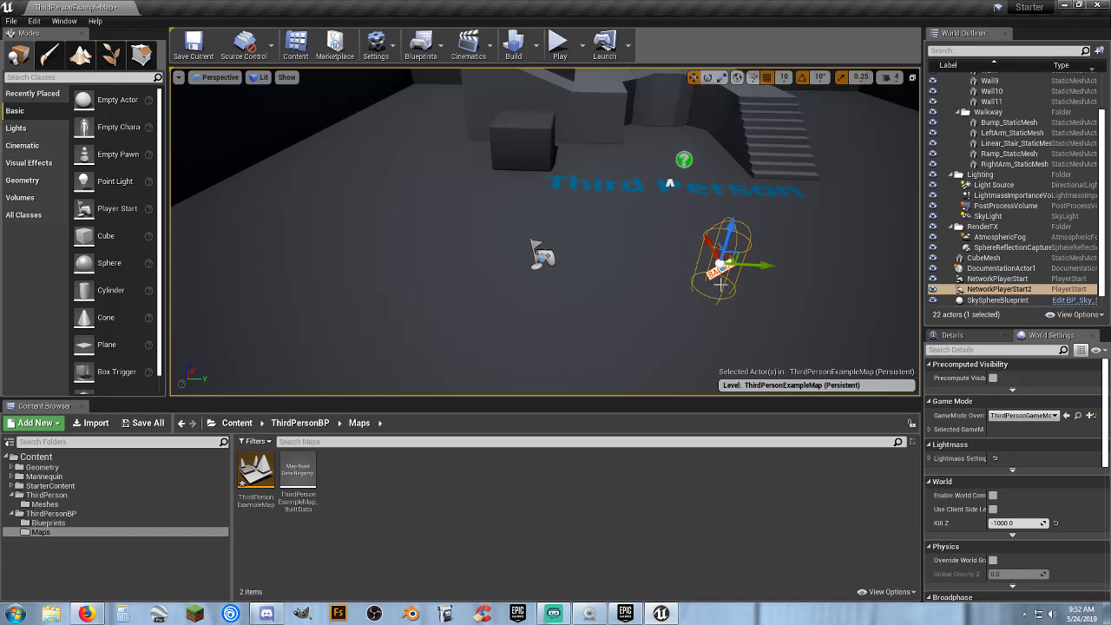
left_click_drag(727, 232, 734, 219)
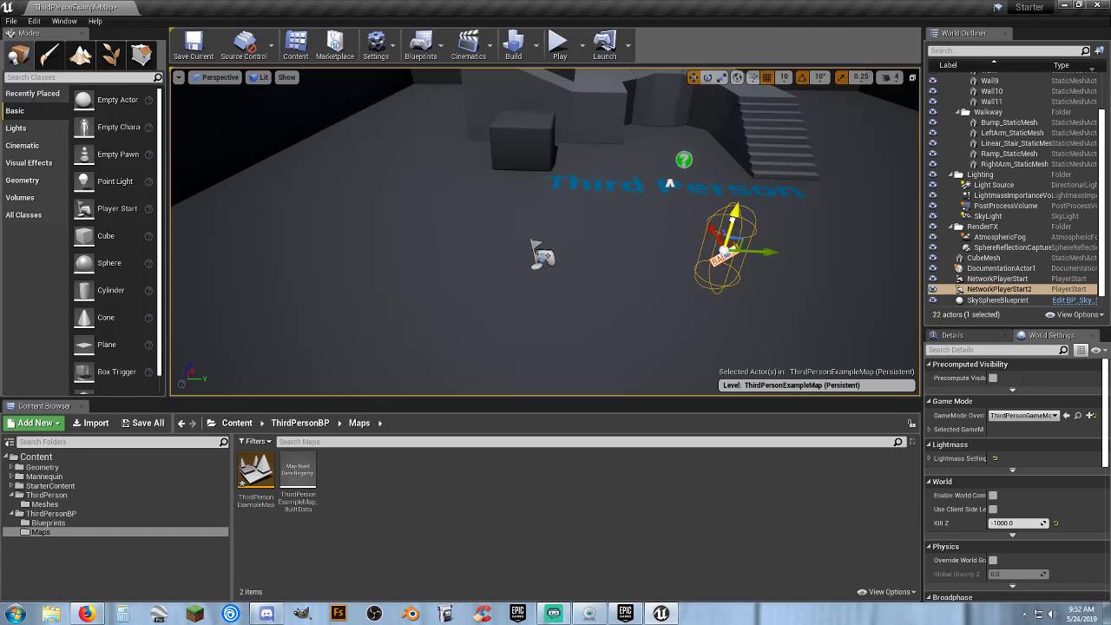
left_click(543, 255)
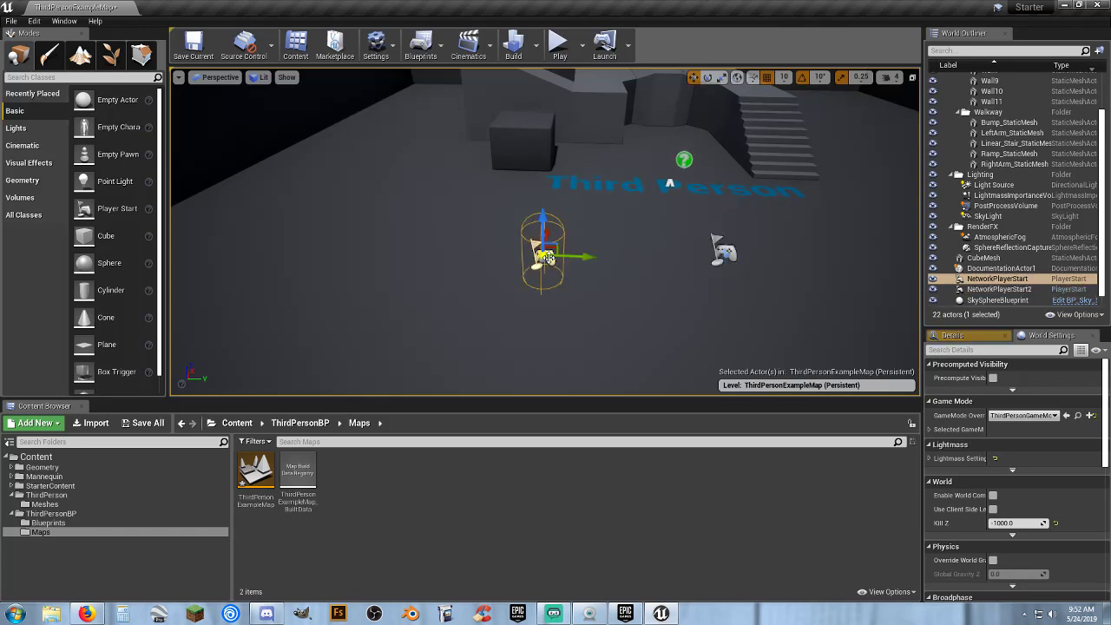
left_click_drag(542, 216, 541, 201)
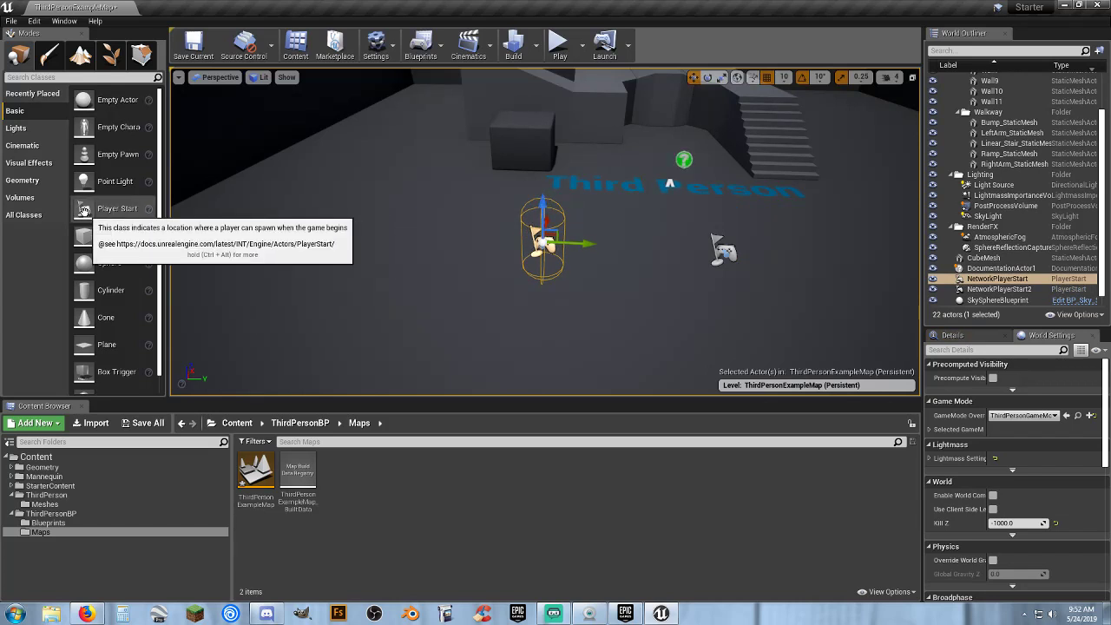
Step: Place a new Player Start actor beyond the duplicate and playtest the level repeatedly to check where the character spawns
left_click_drag(83, 209, 829, 243)
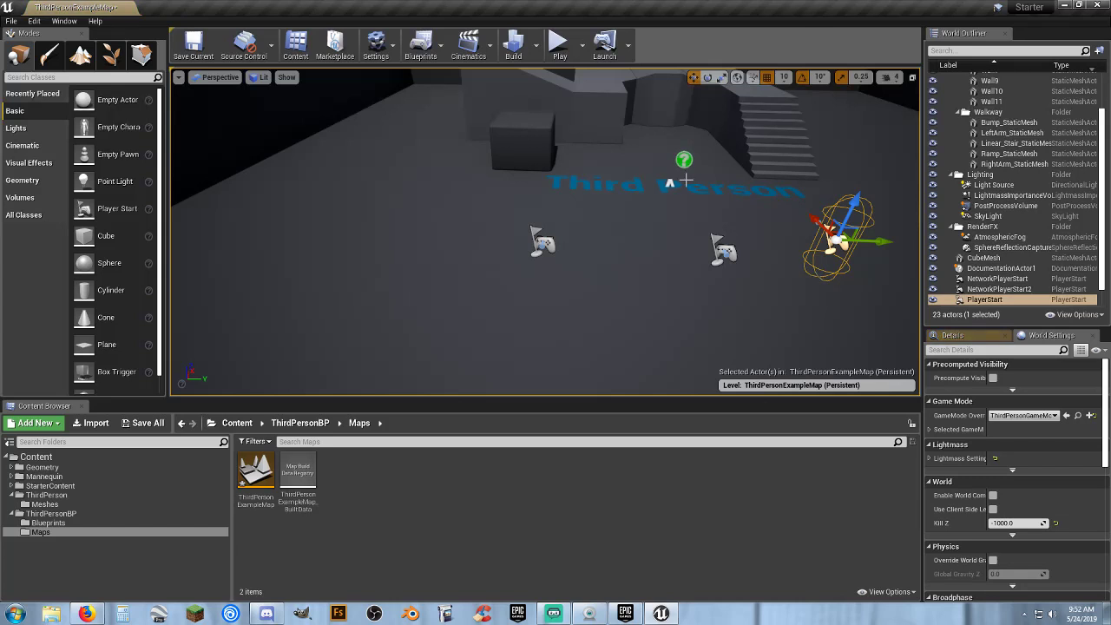
left_click(559, 43)
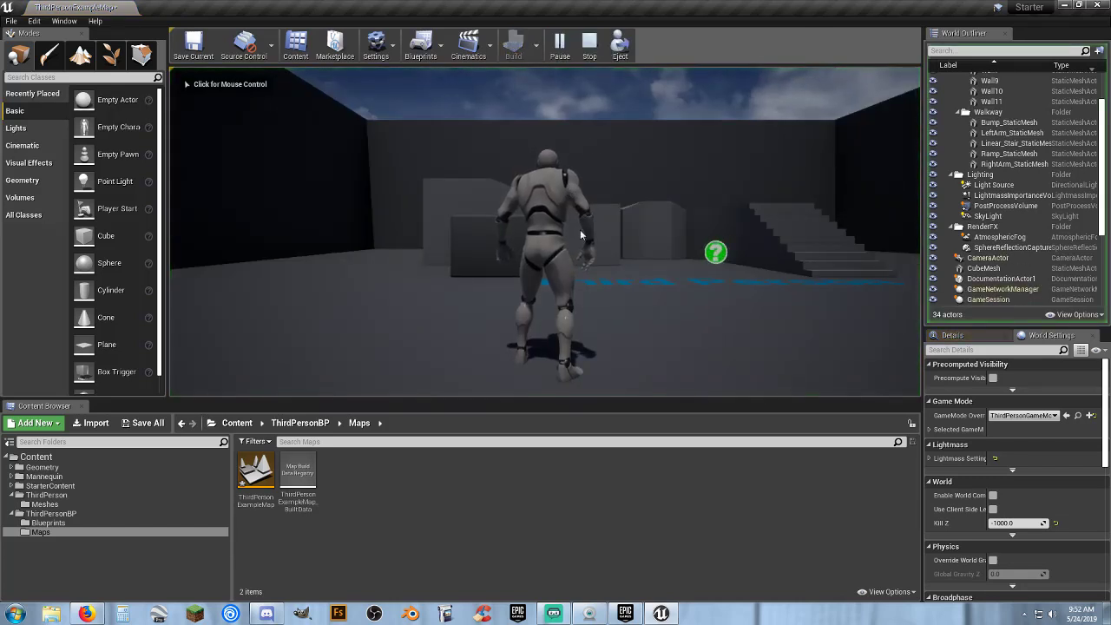
key("Escape")
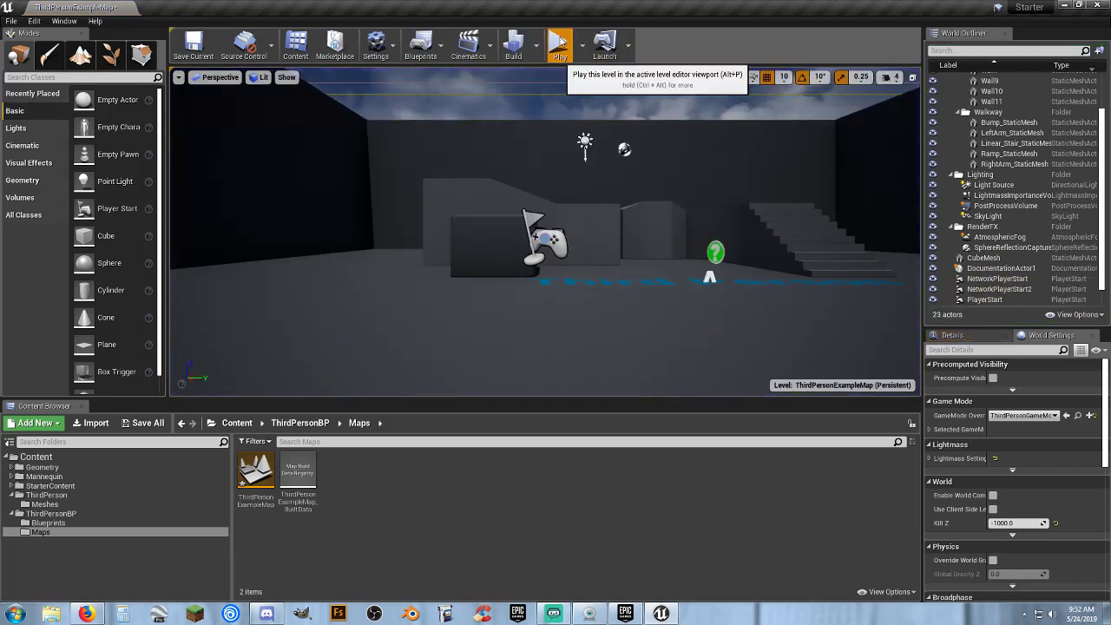
left_click(560, 43)
key("Escape")
left_click(561, 45)
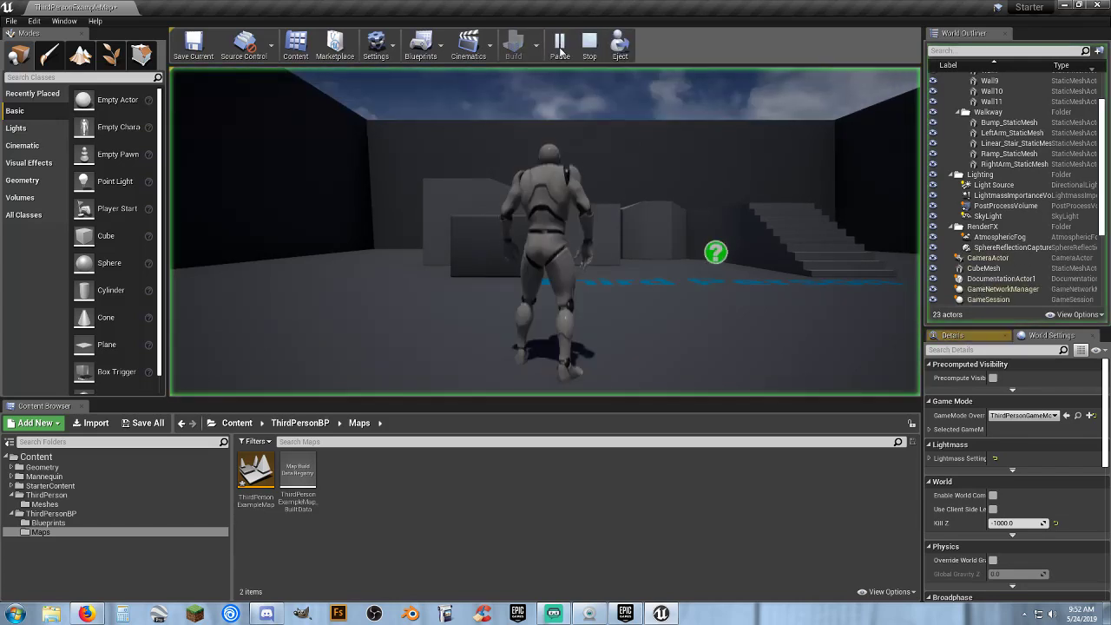
key("Escape")
Step: Delete the NetworkPlayerStart, its duplicate, and the added Player Start from the arena
right_click_drag(547, 191, 521, 291)
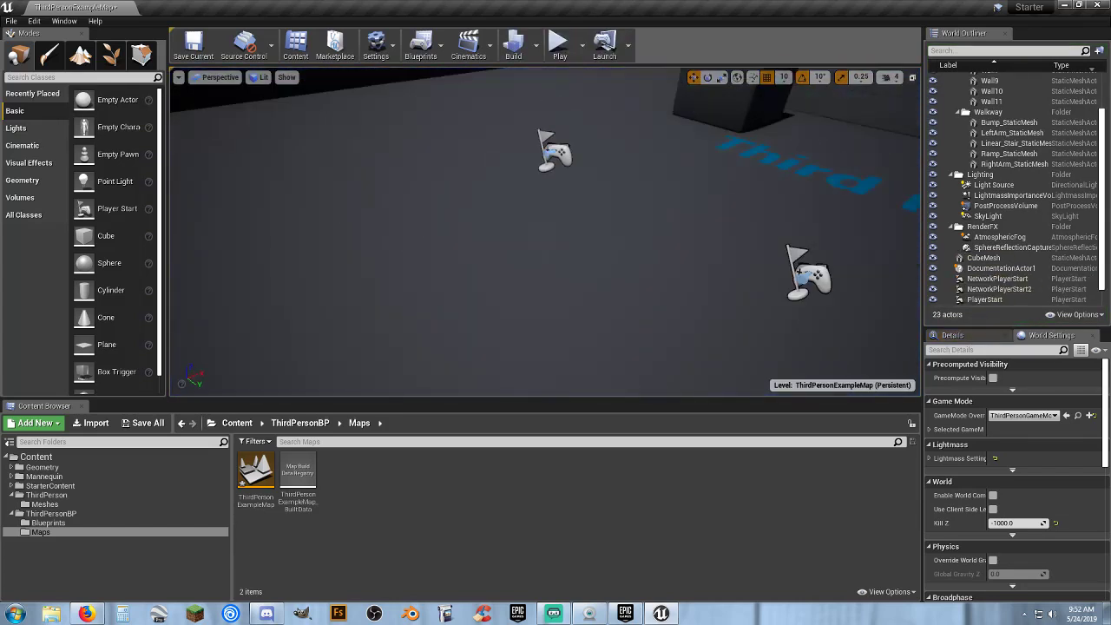
right_click_drag(552, 229, 712, 209)
left_click(289, 220)
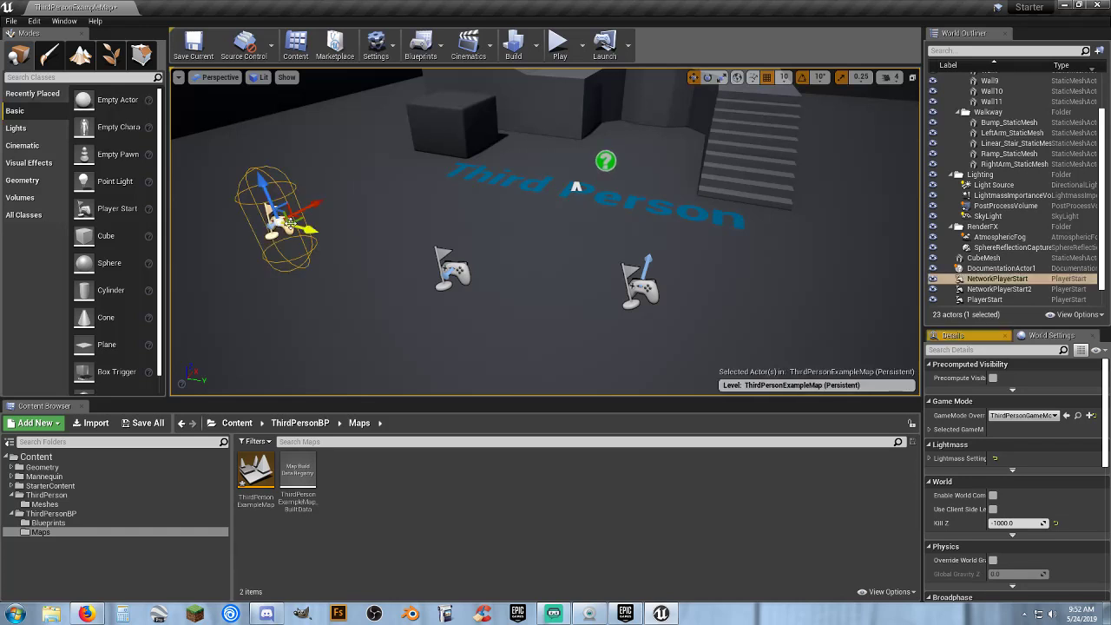
key("Delete")
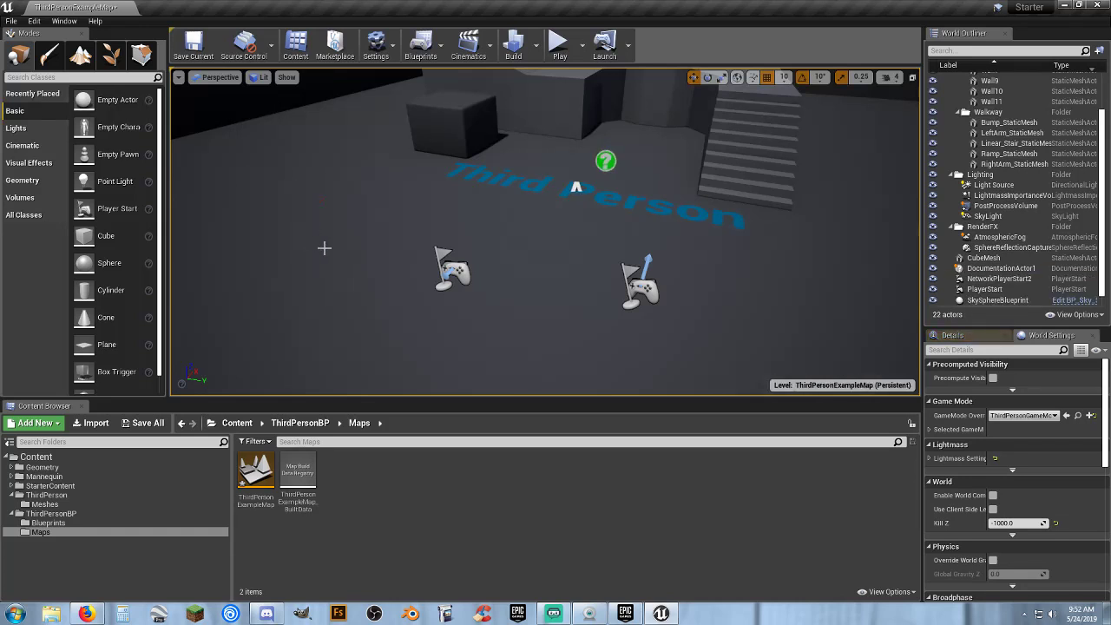
left_click(449, 273)
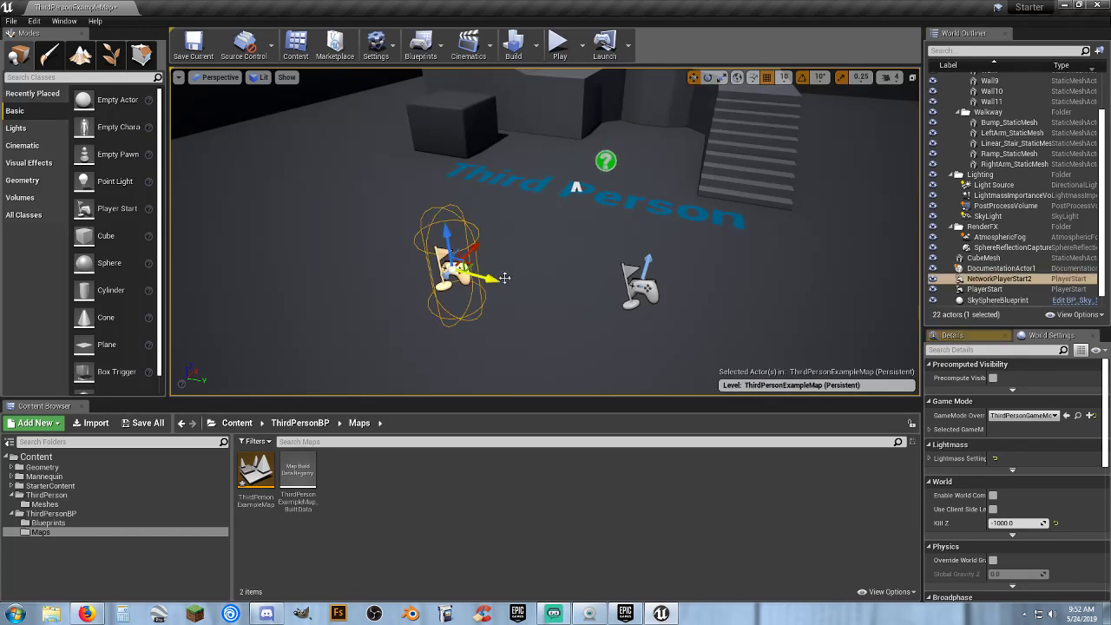
key("Delete")
left_click(640, 285)
key("Delete")
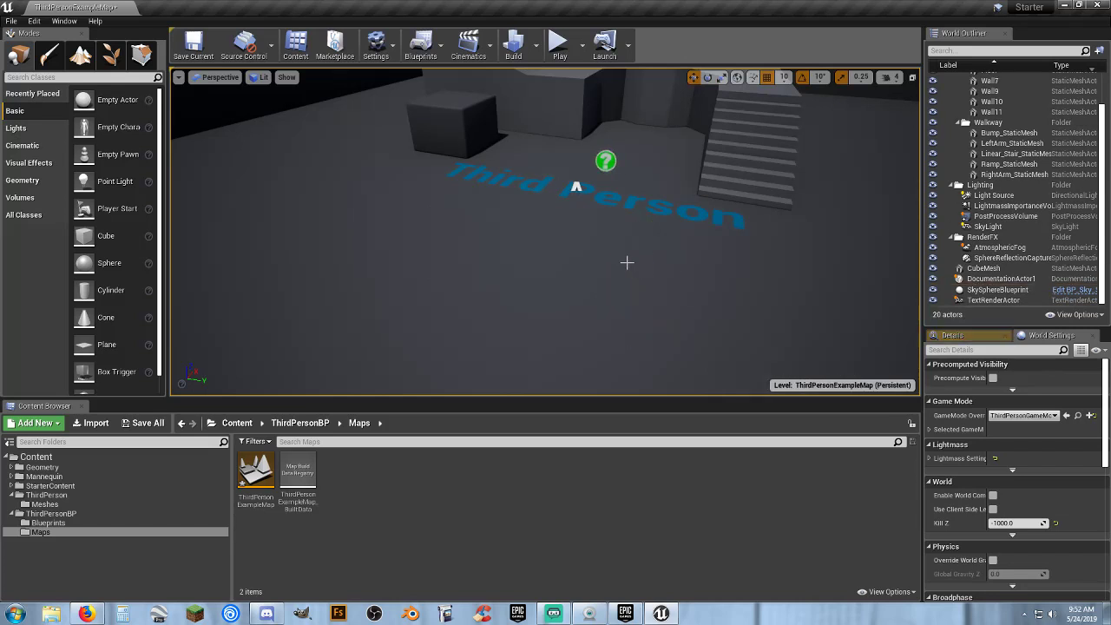
Step: Playtest the level without any player start to check where the character spawns, and end the session
left_click(559, 44)
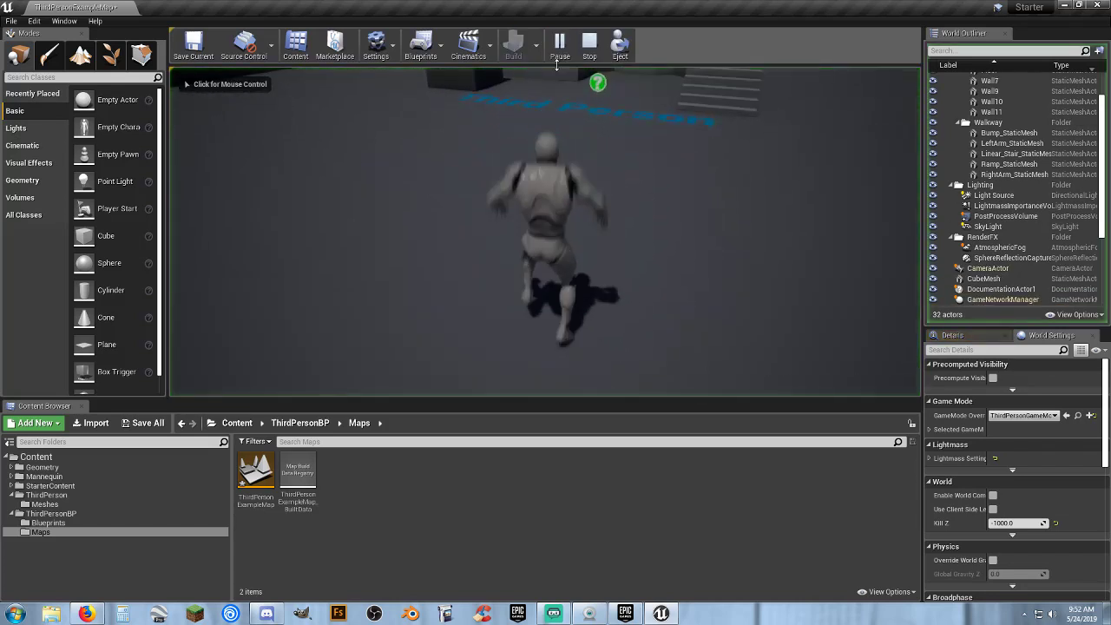
left_click(565, 196)
key("w")
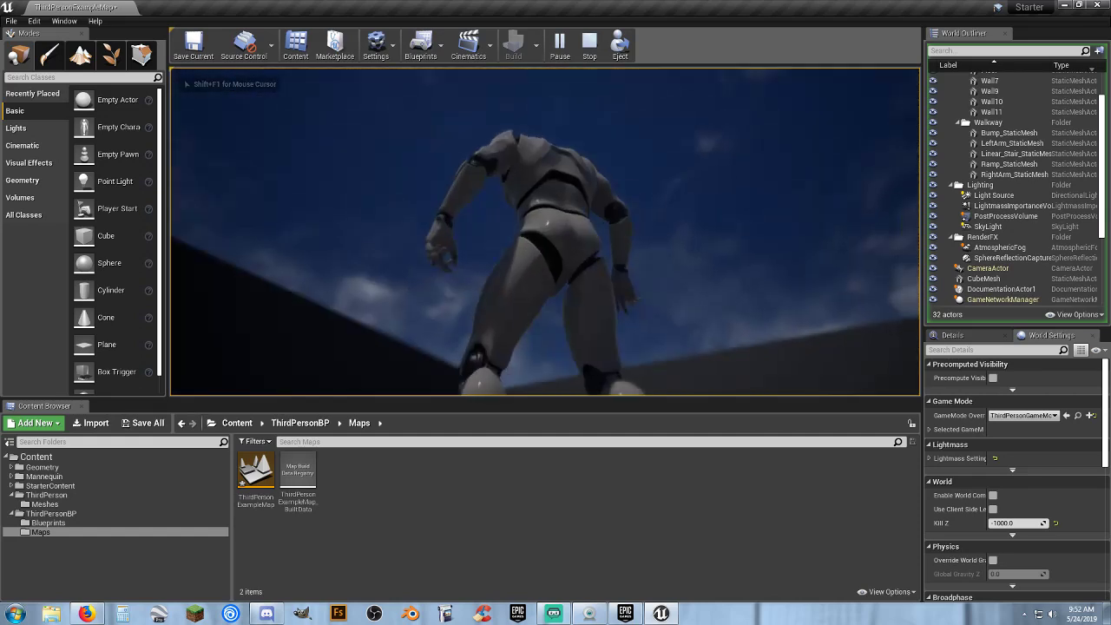
key("Escape")
right_click_drag(560, 211, 465, 248)
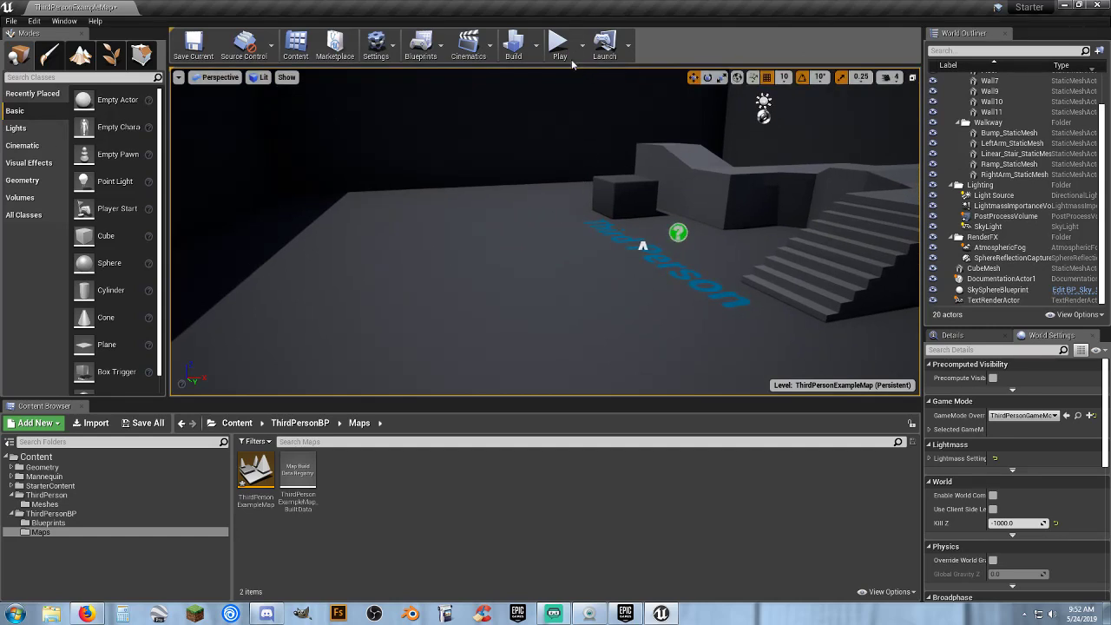
Step: Playtest once more without a player start, and place a new Player Start on the open floor away from the Third Person text
right_click_drag(564, 156, 625, 256)
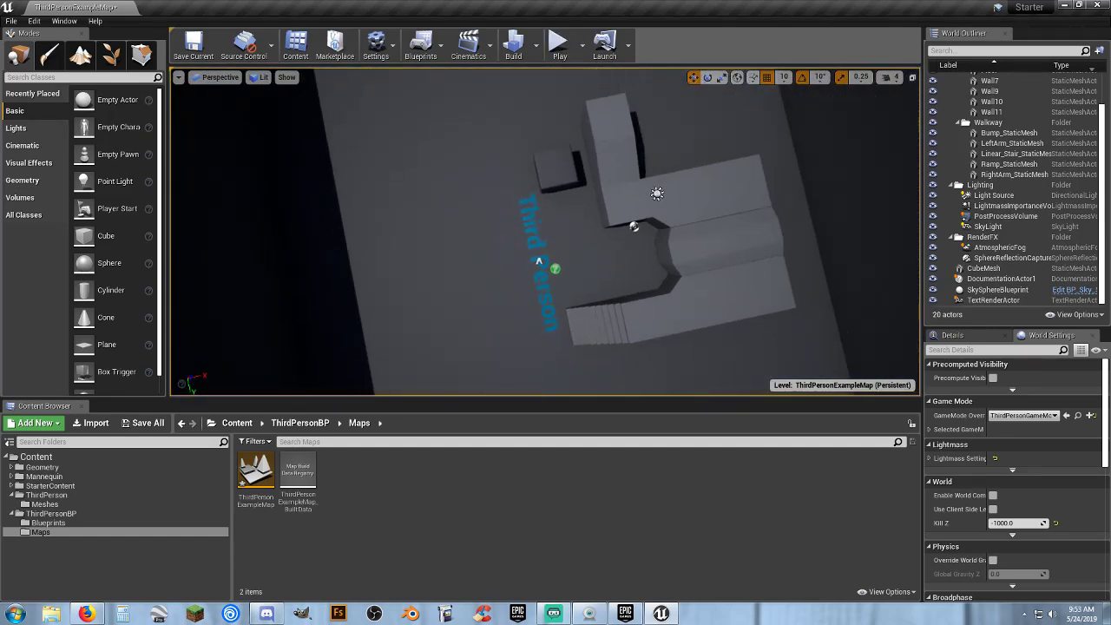
left_click(560, 44)
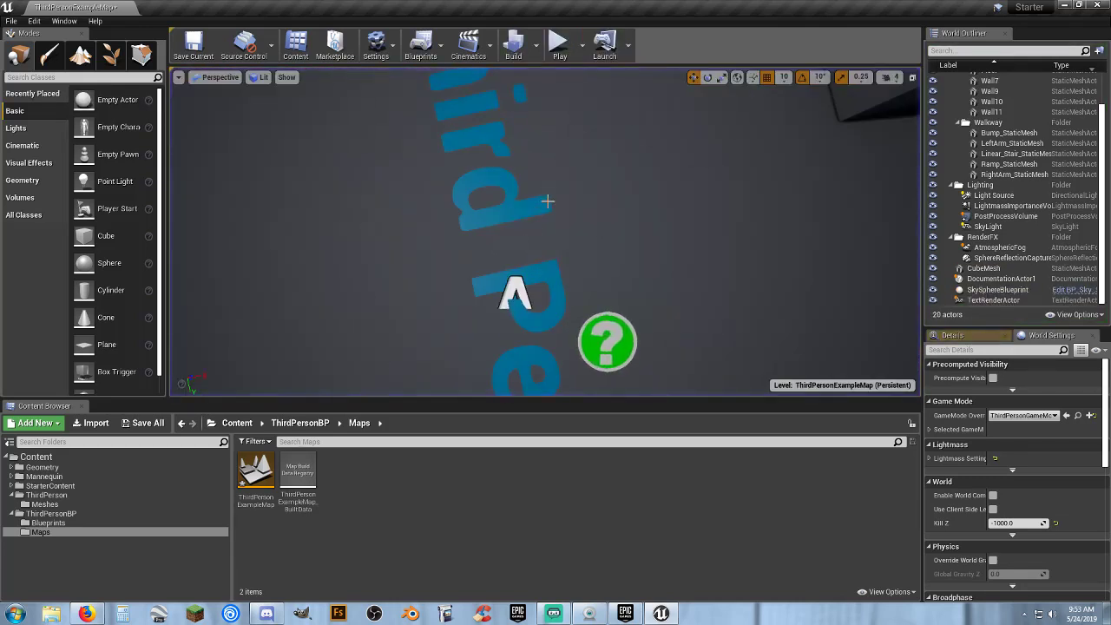
right_click_drag(546, 199, 473, 138)
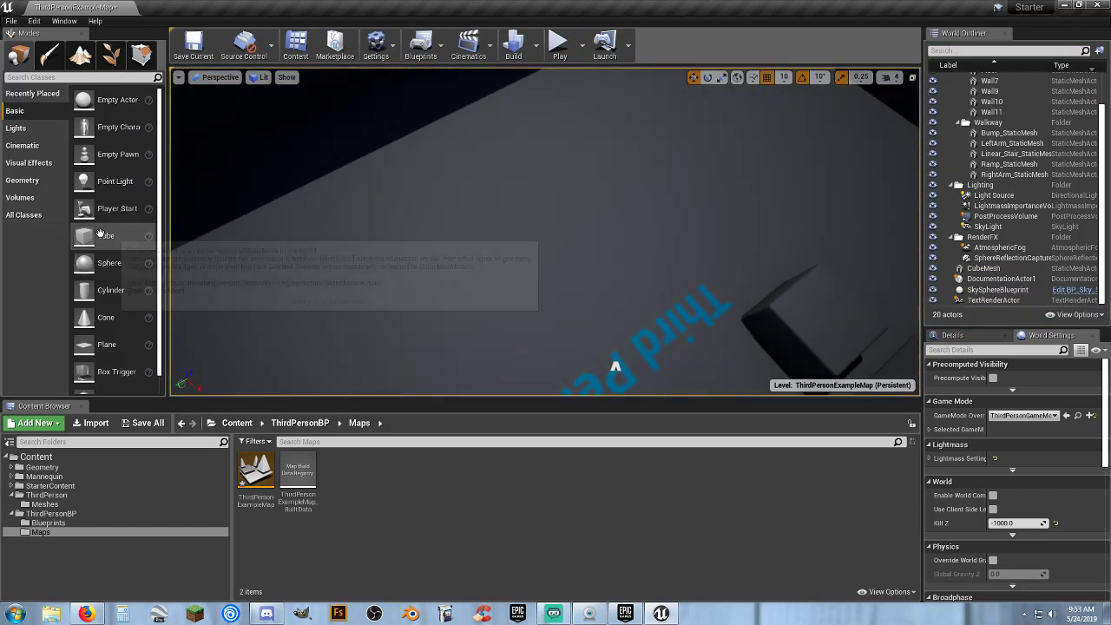
left_click_drag(117, 209, 404, 213)
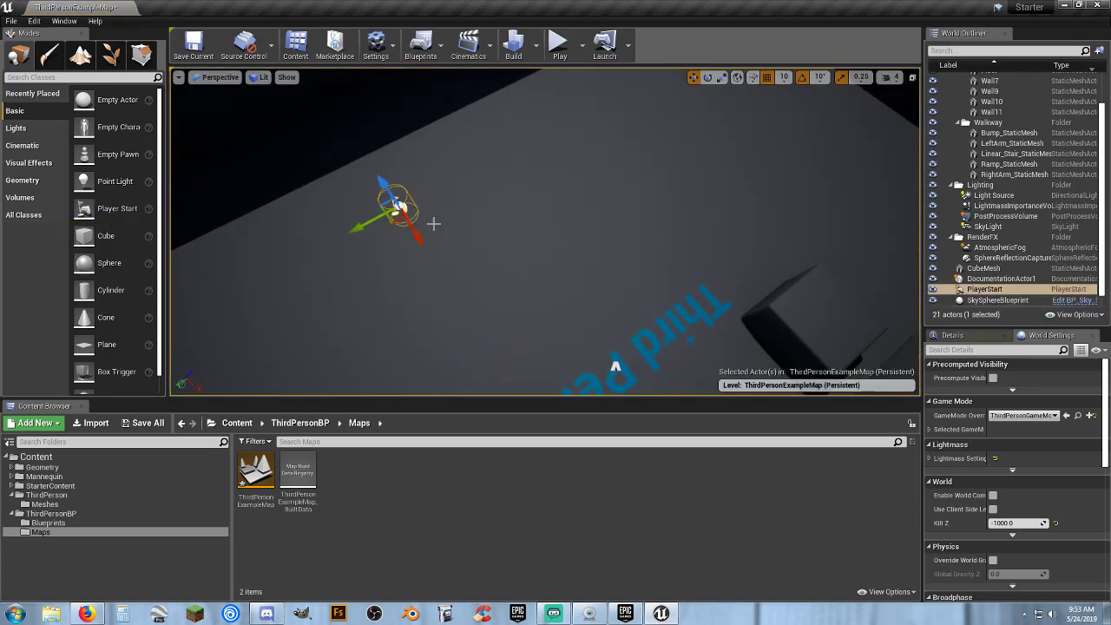
Step: Playtest the level from the new Player Start, run the character around the walkway, and end the session
left_click(560, 43)
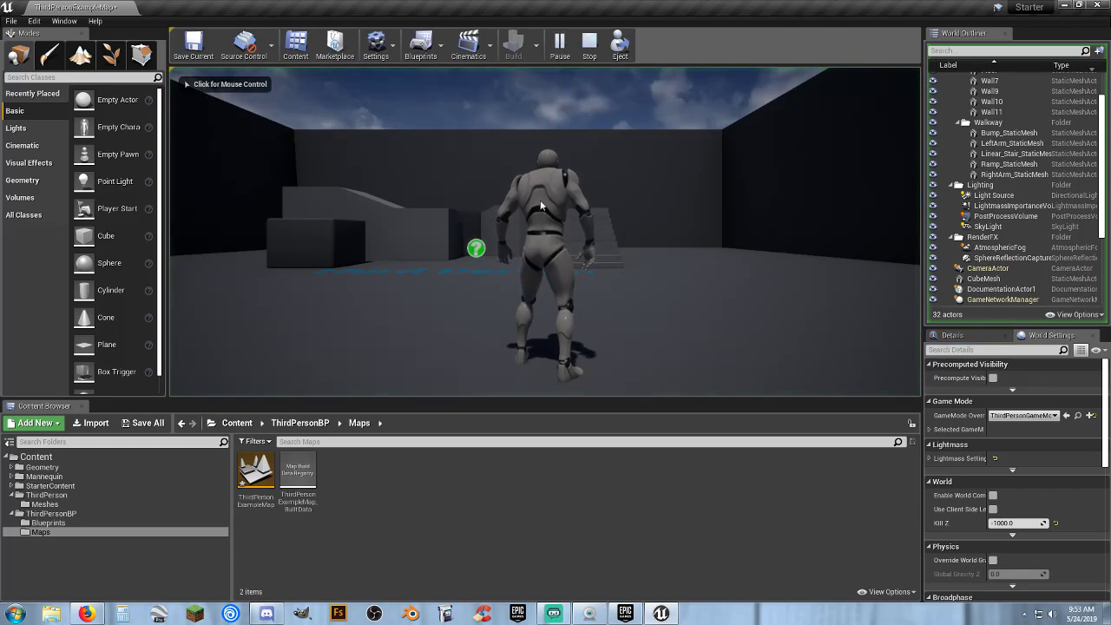
left_click(559, 237)
key("w")
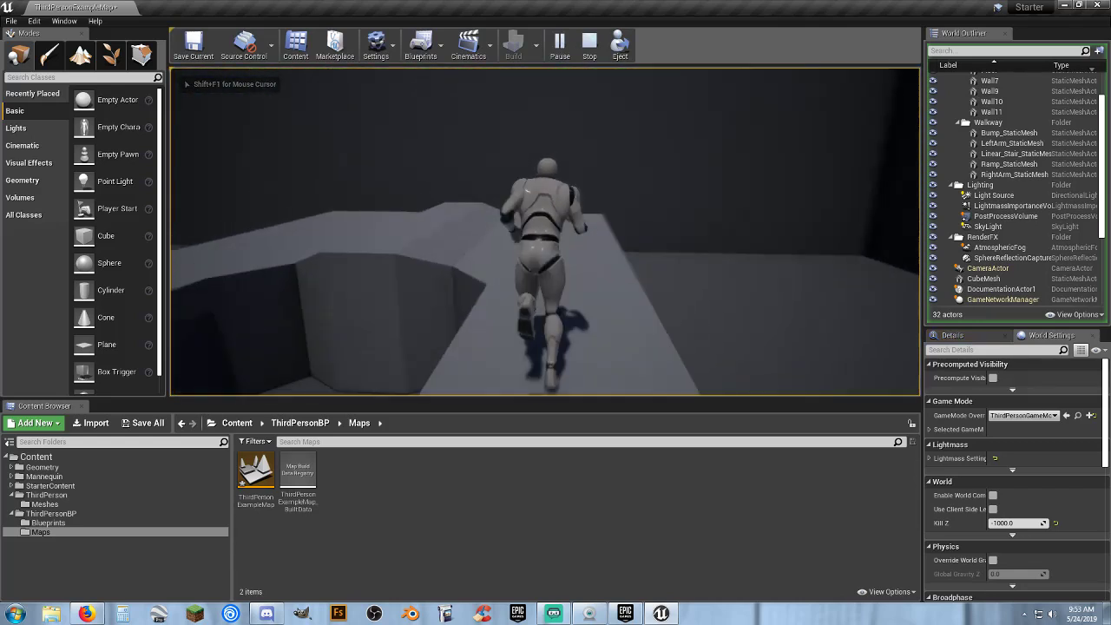
key("s")
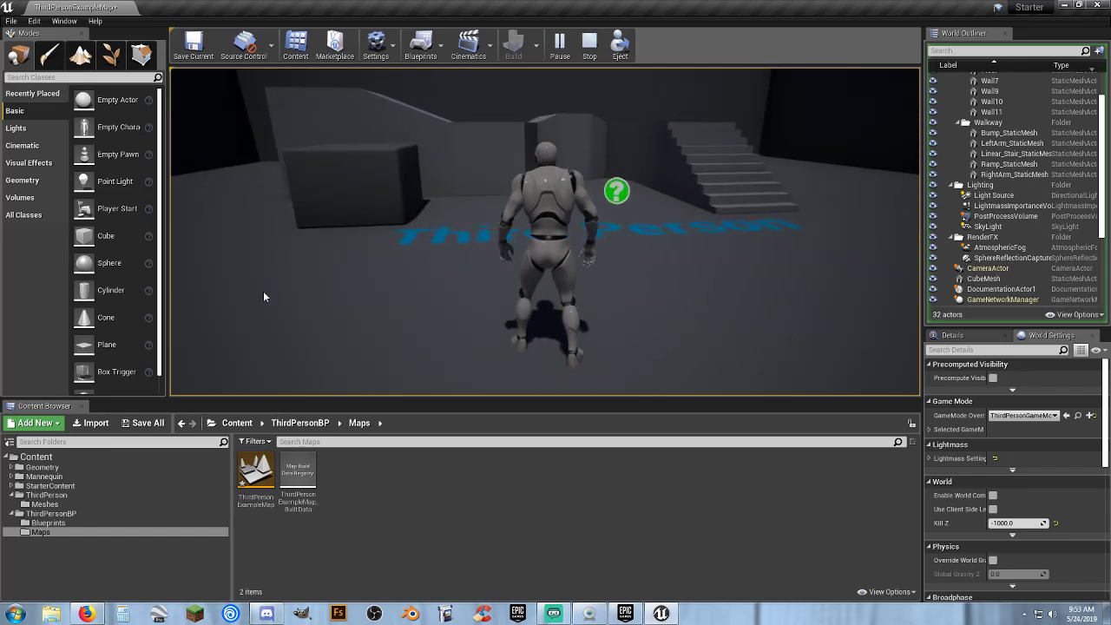
key("Escape")
Step: Delete the green question mark documentation actor above the floor text
key("w")
right_click_drag(546, 298, 564, 252)
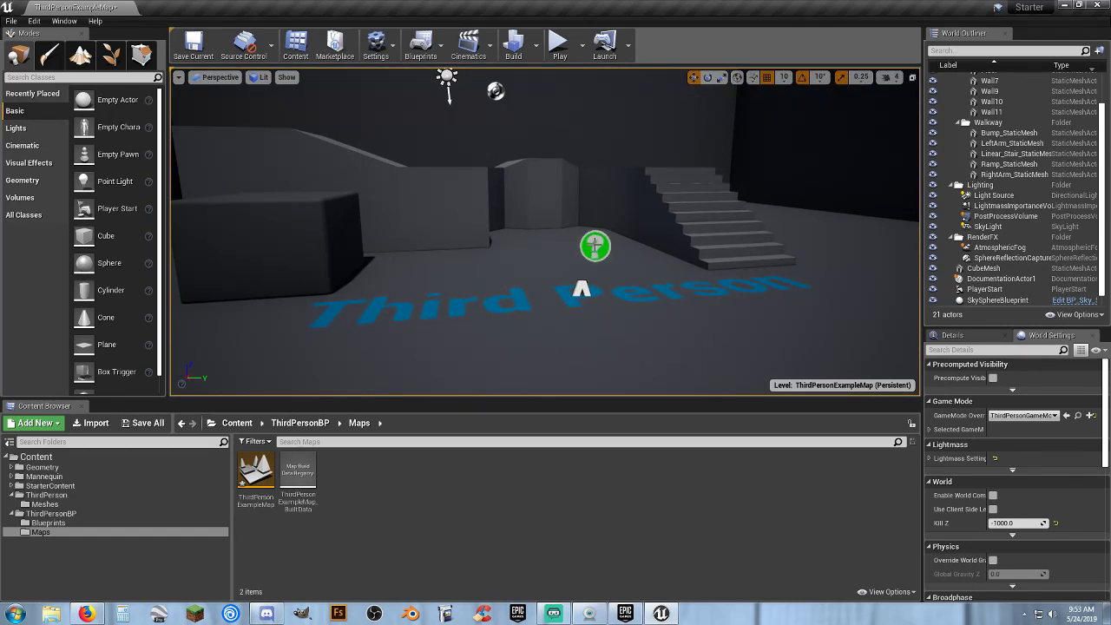
left_click(596, 246)
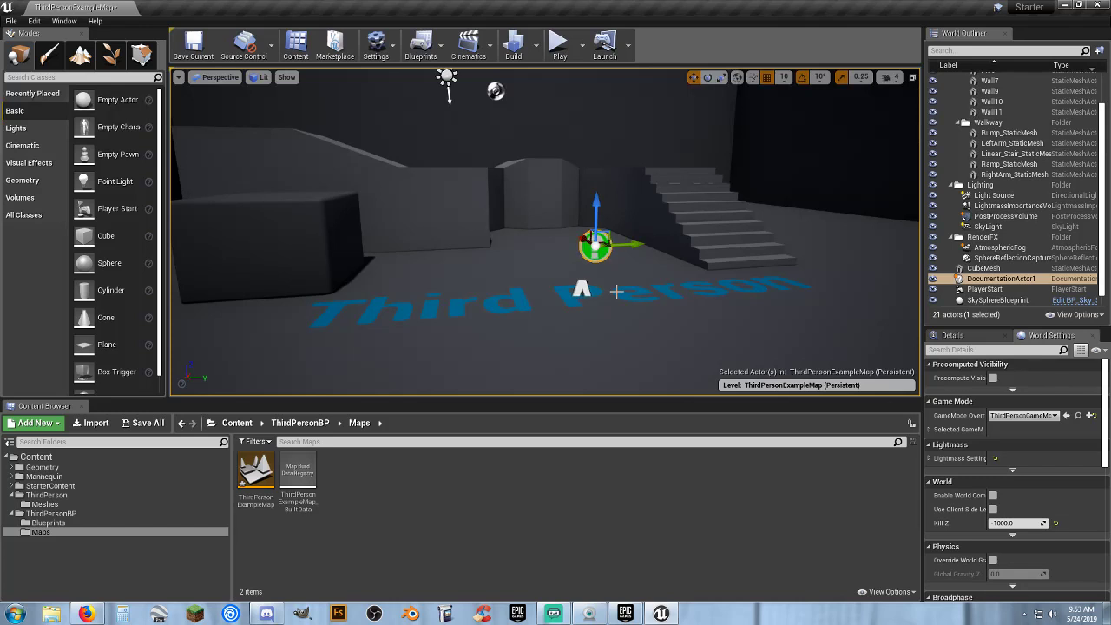
key("Delete")
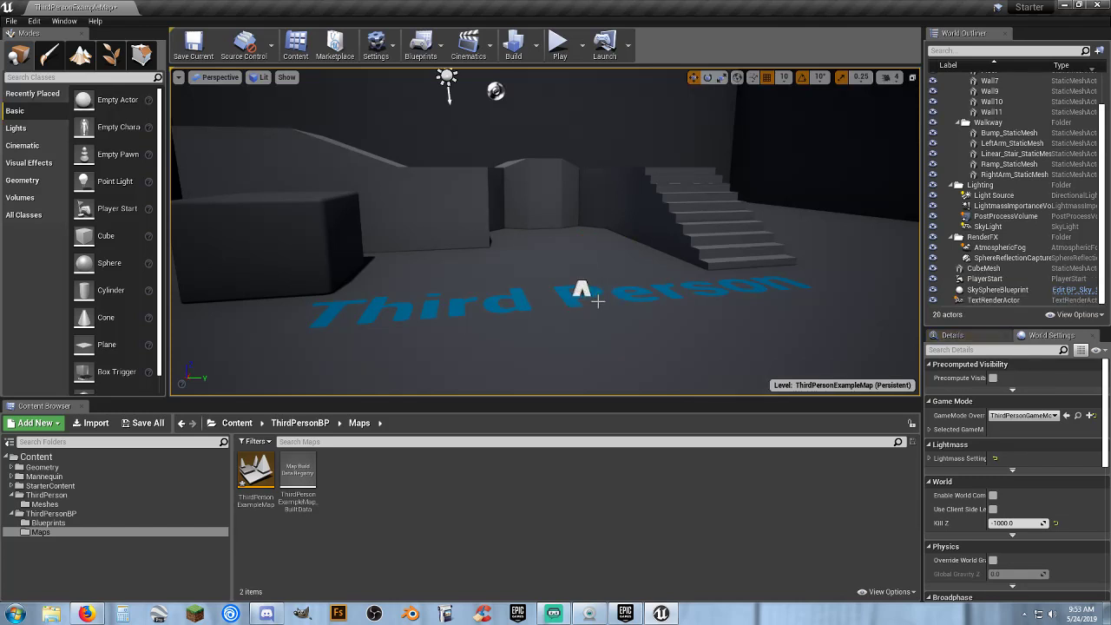
Step: Change the Third Person floor text to "Whatever I want it to BE"
left_click(581, 287)
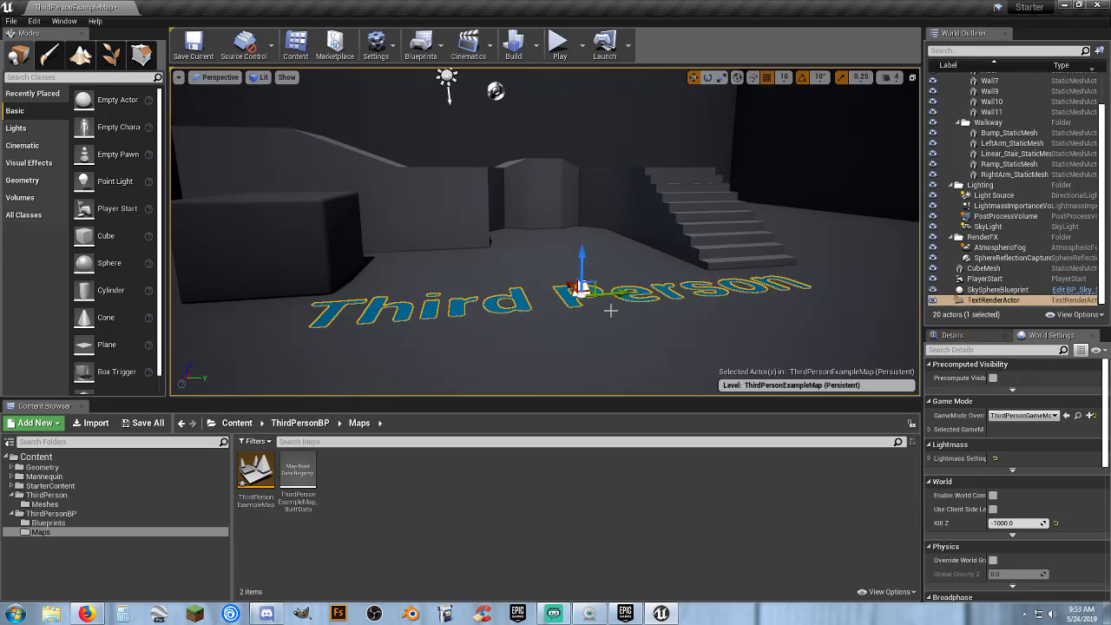
left_click(952, 335)
scroll(957, 475, "down", 2)
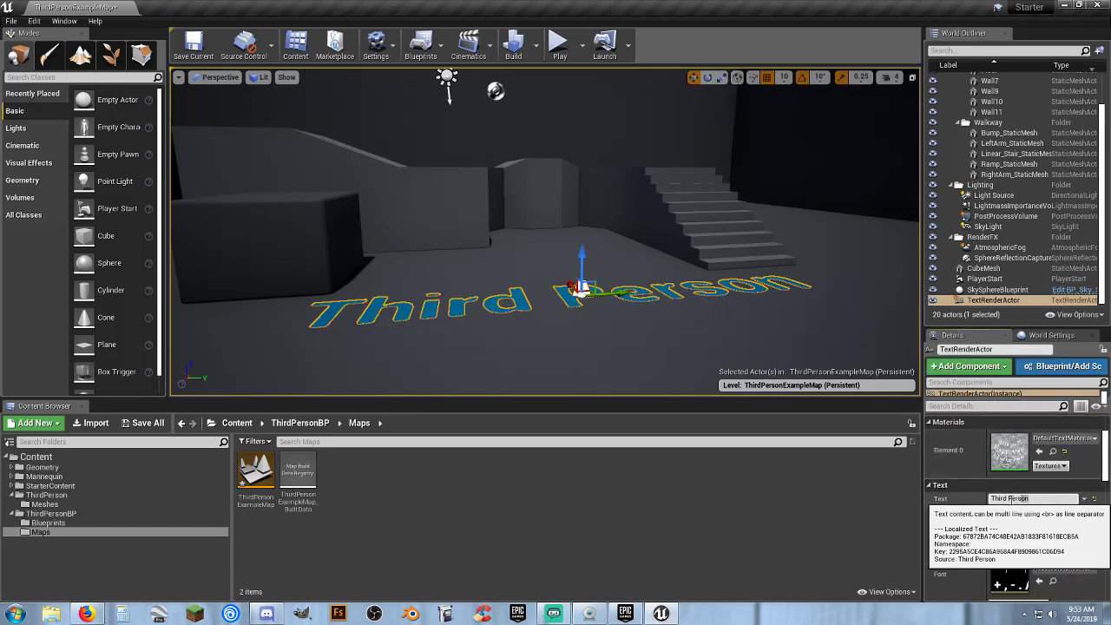
left_click(1009, 498)
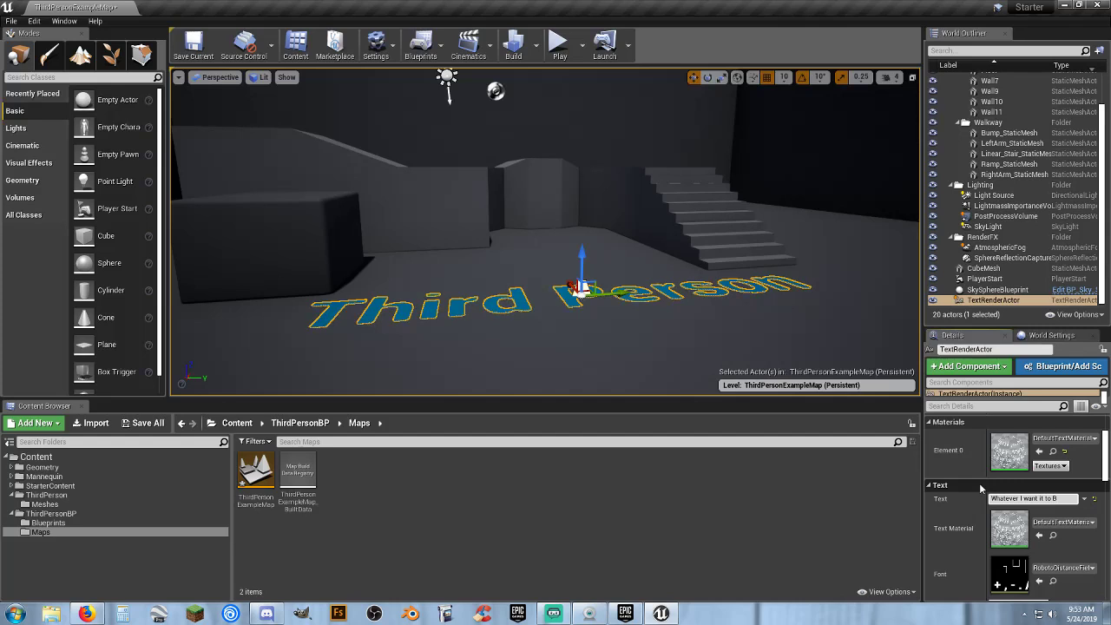
key("Return")
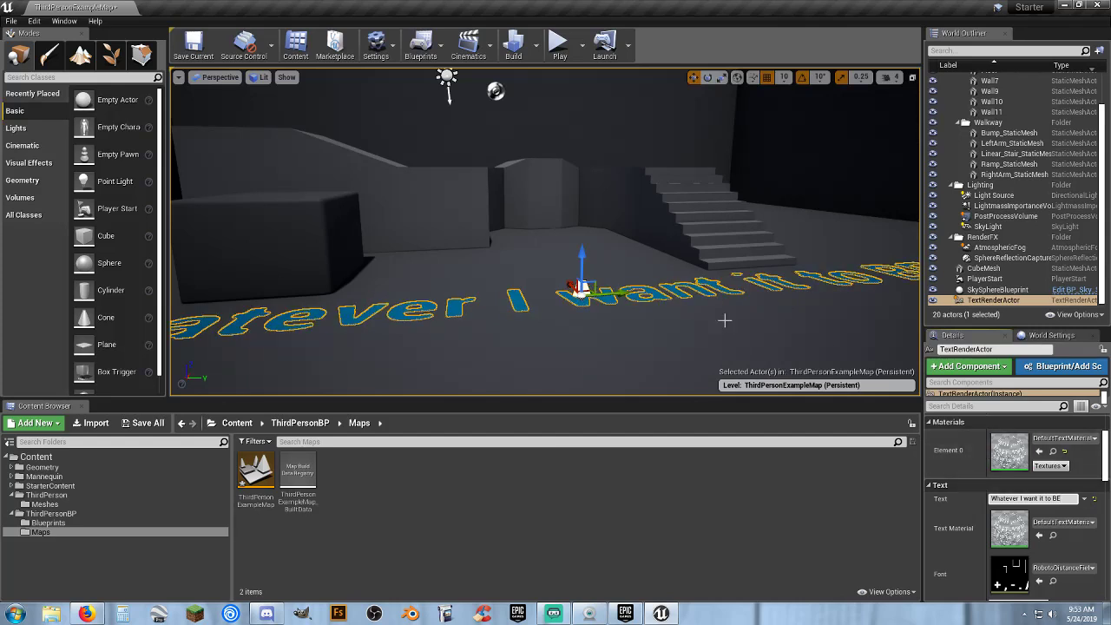
Step: Face the arena's back wall and look through the placeable actor categories, from Lights to All Classes, for a text actor
right_click_drag(724, 320, 661, 165)
key("s")
key("w")
key("s")
key("w")
key("w")
key("d")
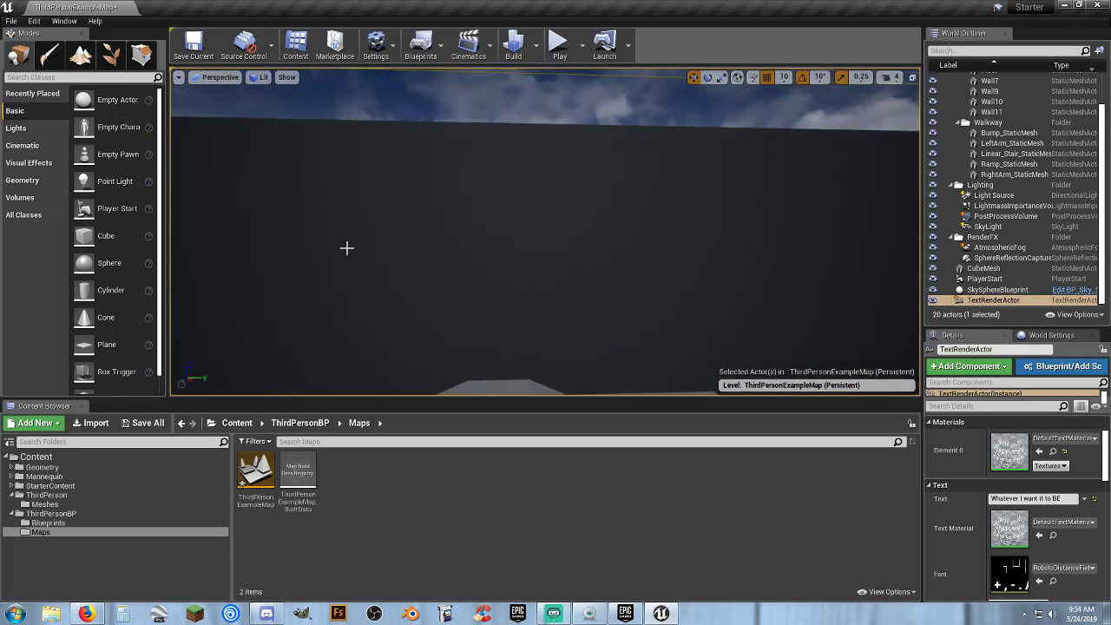
left_click(28, 129)
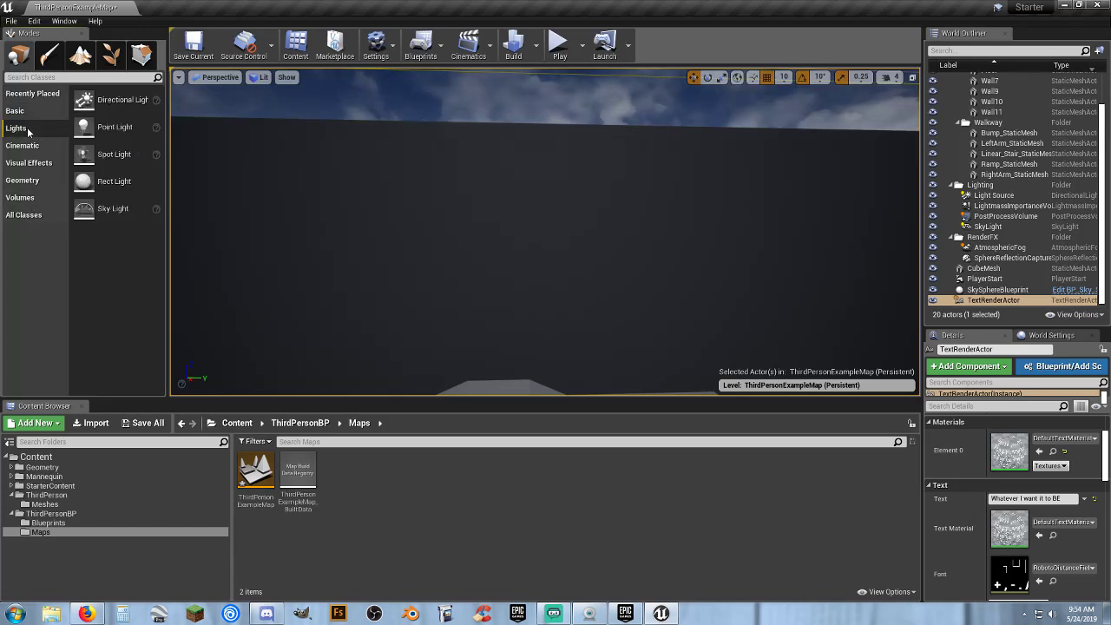
left_click(28, 148)
left_click(30, 165)
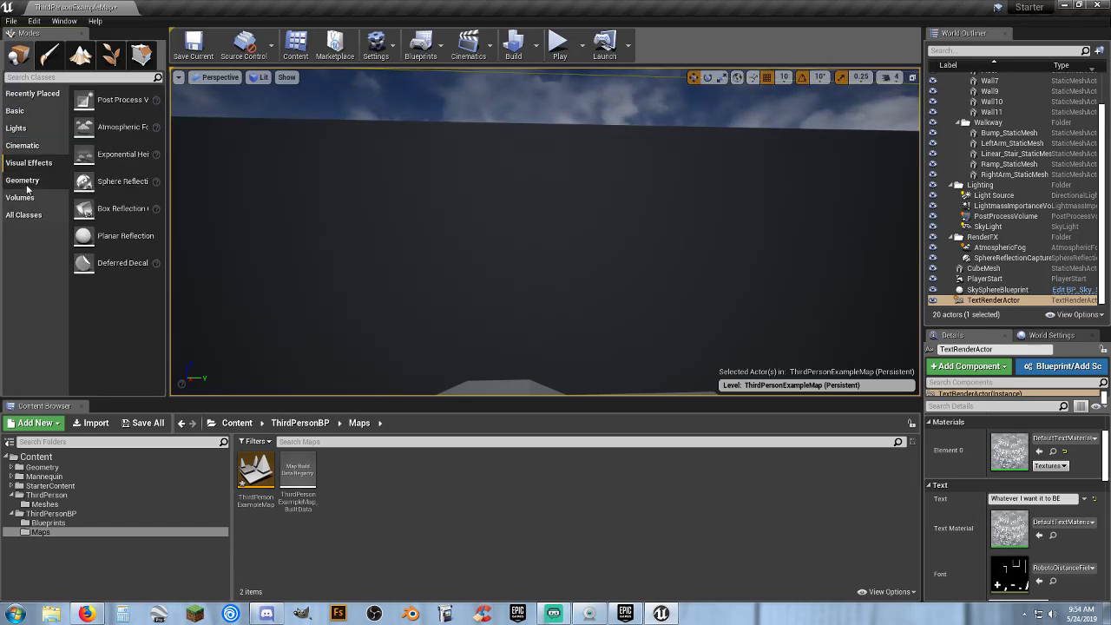
left_click(26, 182)
left_click(26, 197)
left_click(26, 214)
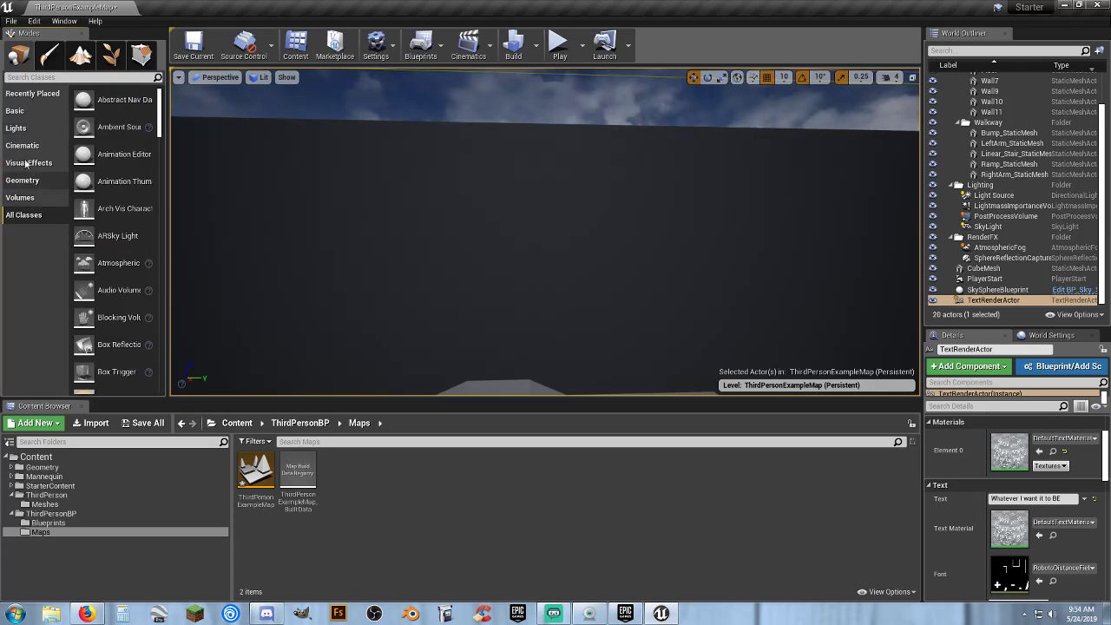
left_click(28, 94)
left_click(26, 112)
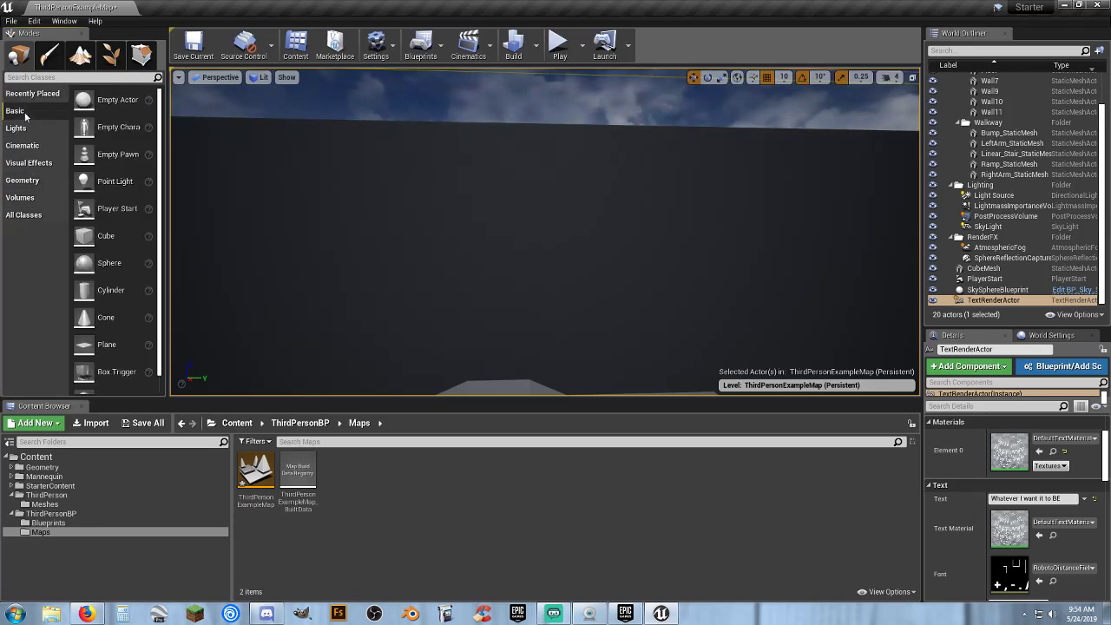
Step: Search the placeable classes for "text" and place a Text Render actor on the back wall above the walkway
left_click(68, 76)
type("text")
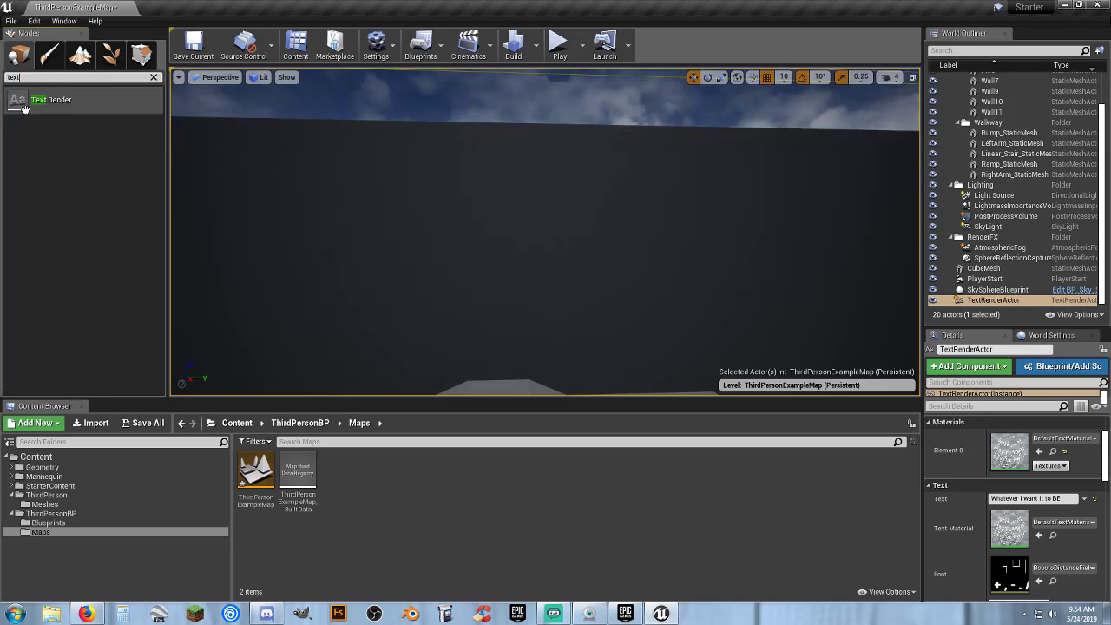
left_click_drag(43, 100, 433, 244)
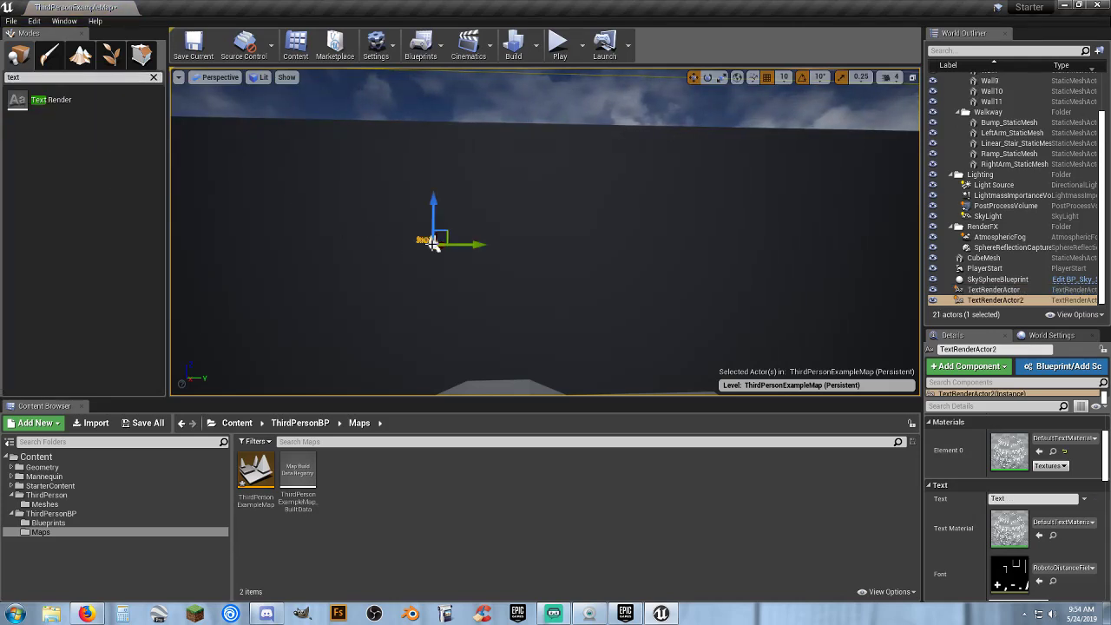
Step: Set the wall text actor's text to "This is my first Text Render"
right_click_drag(436, 288, 366, 270)
key("w")
right_click_drag(441, 328, 446, 328)
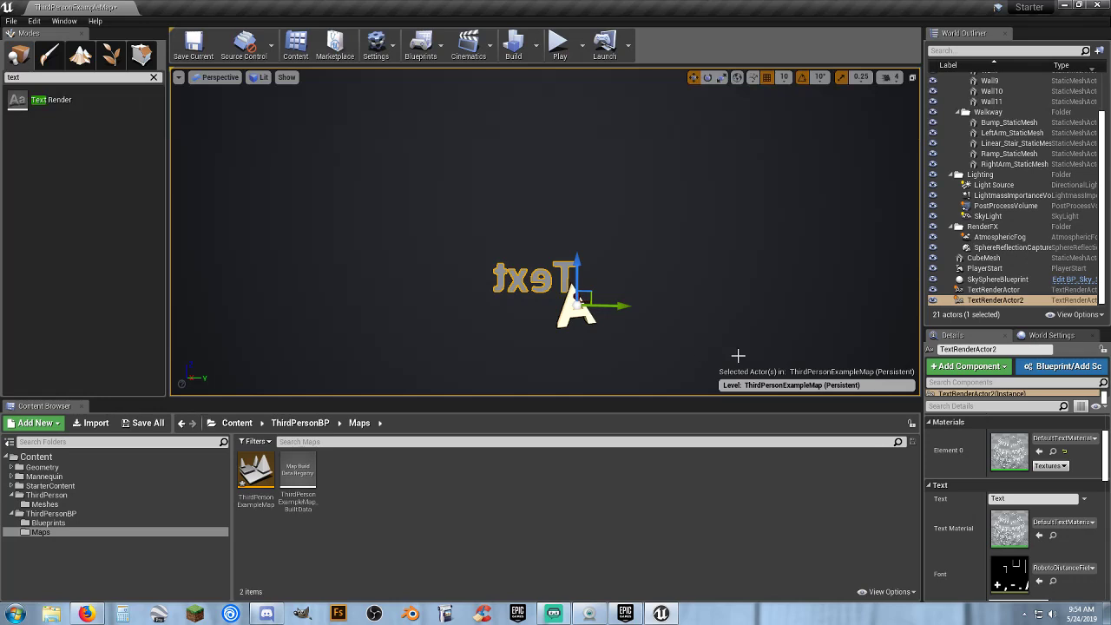
left_click(1024, 498)
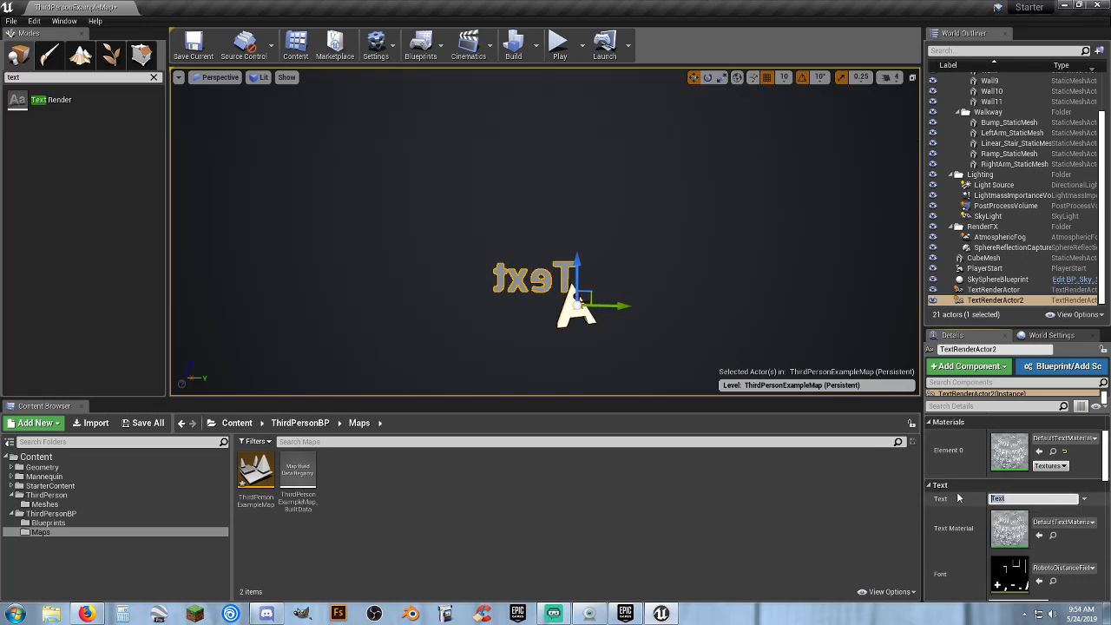
type("This is my first Text Render")
key("Return")
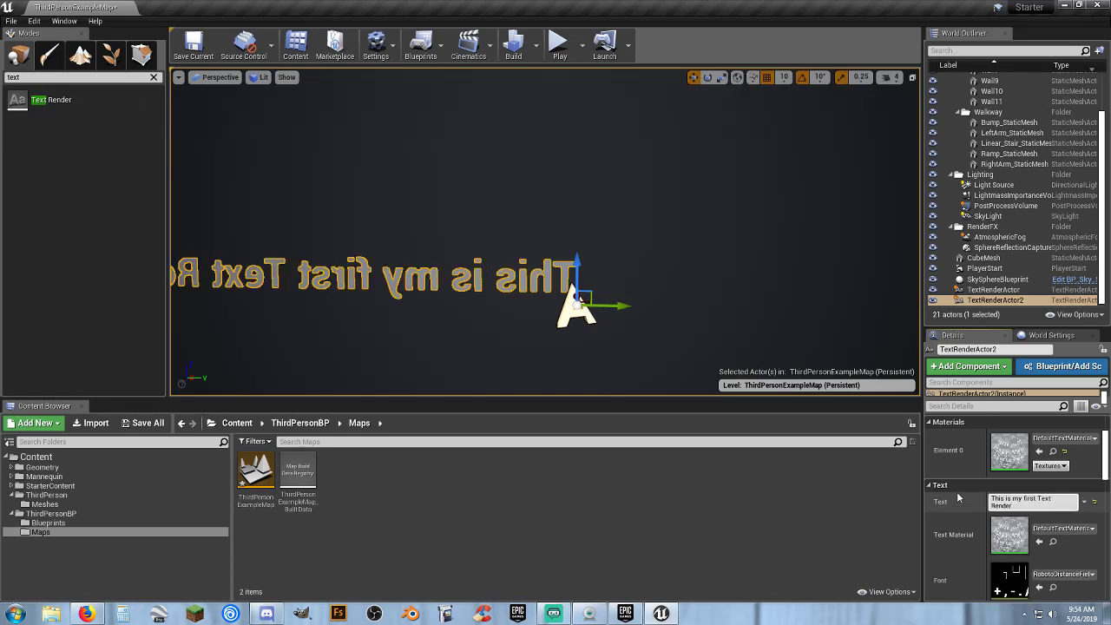
Step: Playtest the level, run the character up to the wall text to check how it reads, and end the session
right_click_drag(522, 295, 424, 305)
left_click(557, 46)
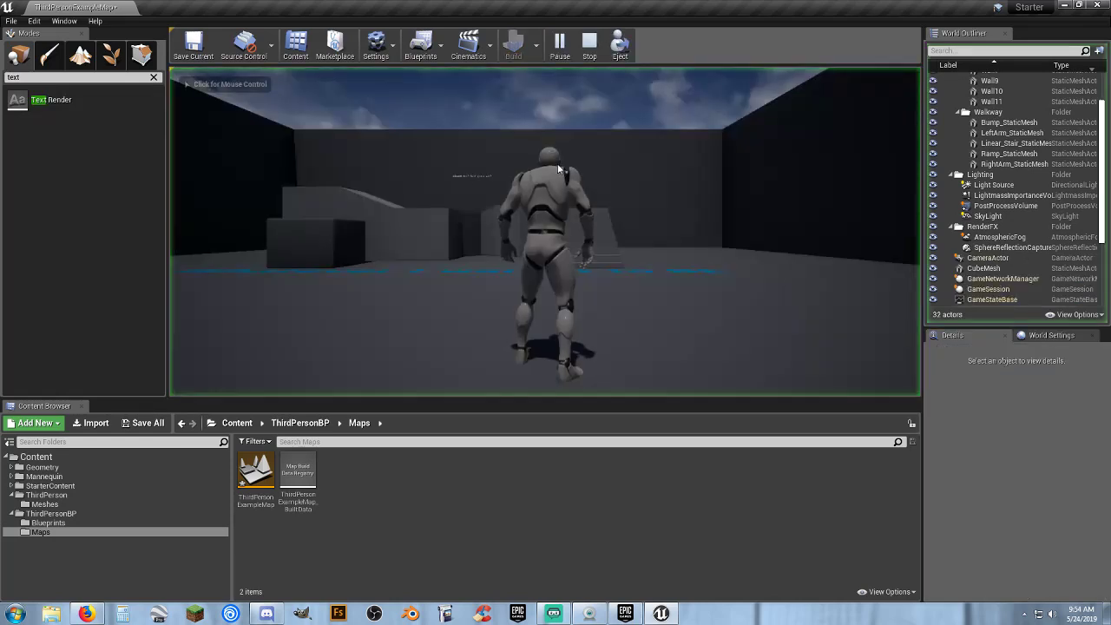
key("w")
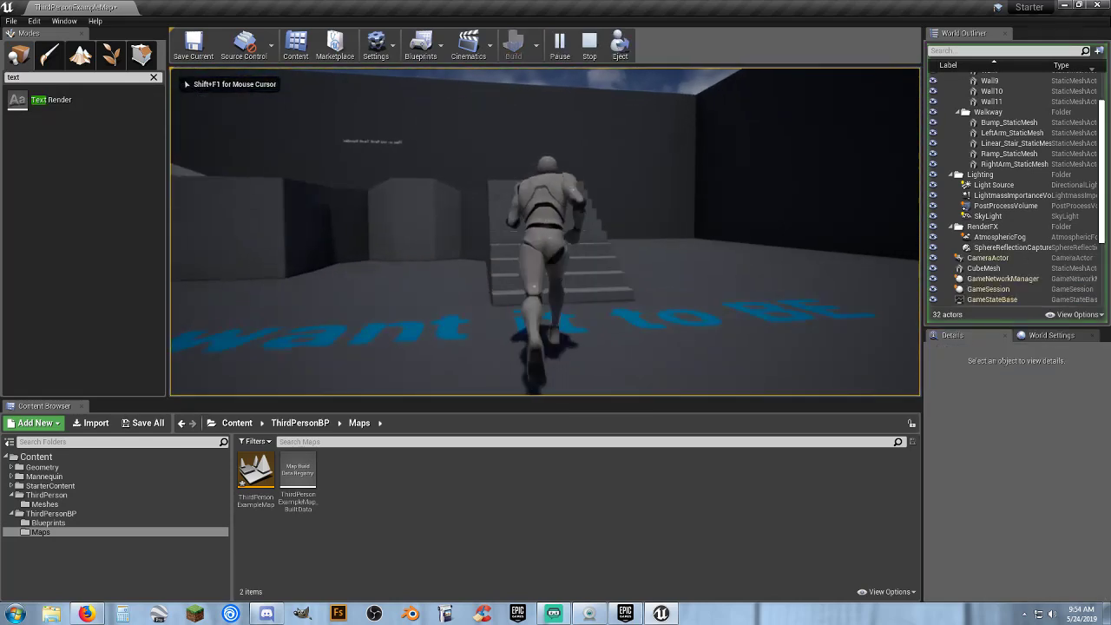
key("a")
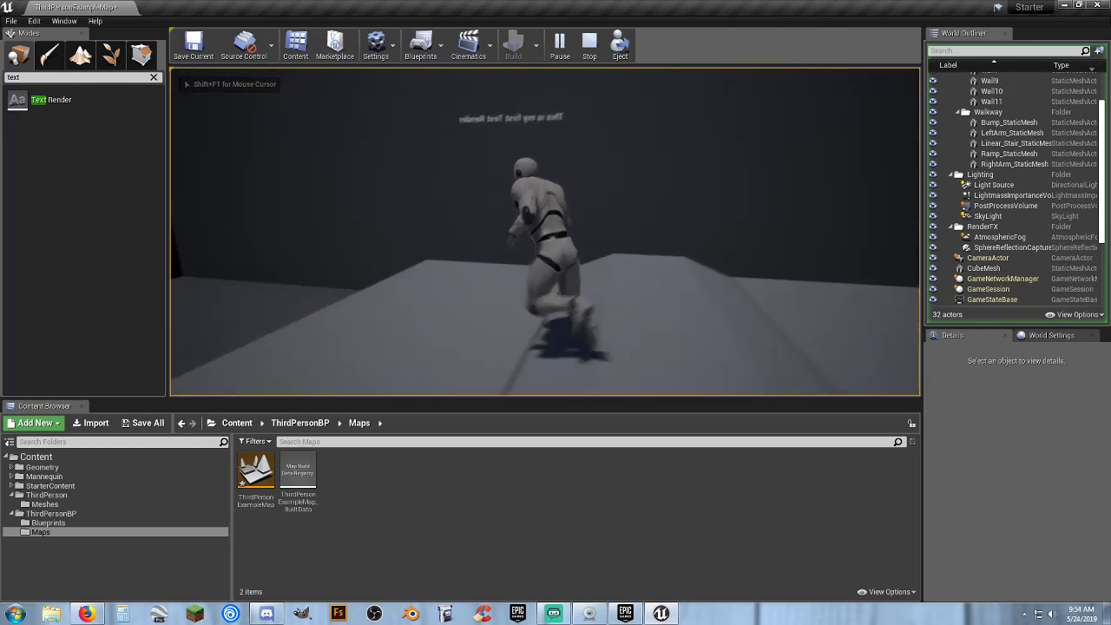
key("Escape")
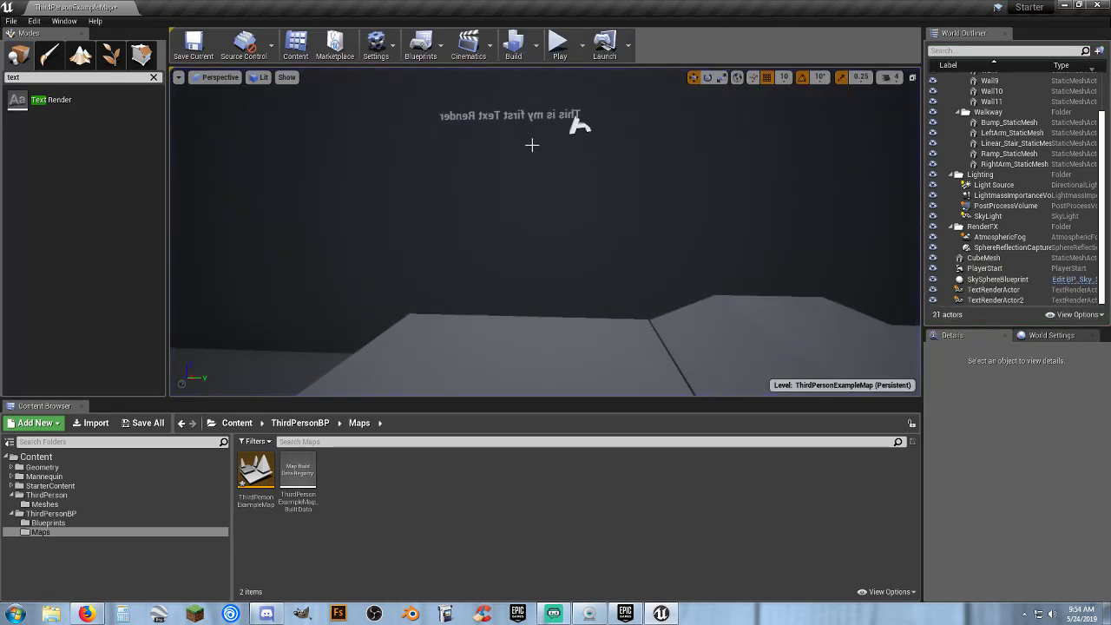
Step: Clear the class search and collapse the ArenaGeometry folder with its subfolders, plus the Lighting and RenderFX folders
left_click(387, 122)
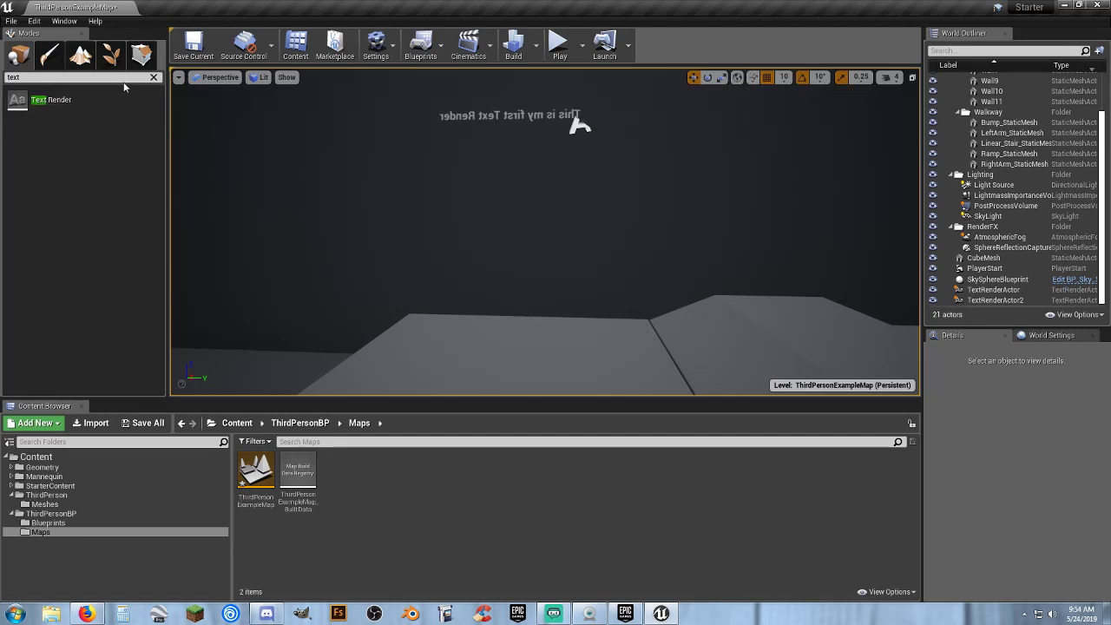
key("BackSpace")
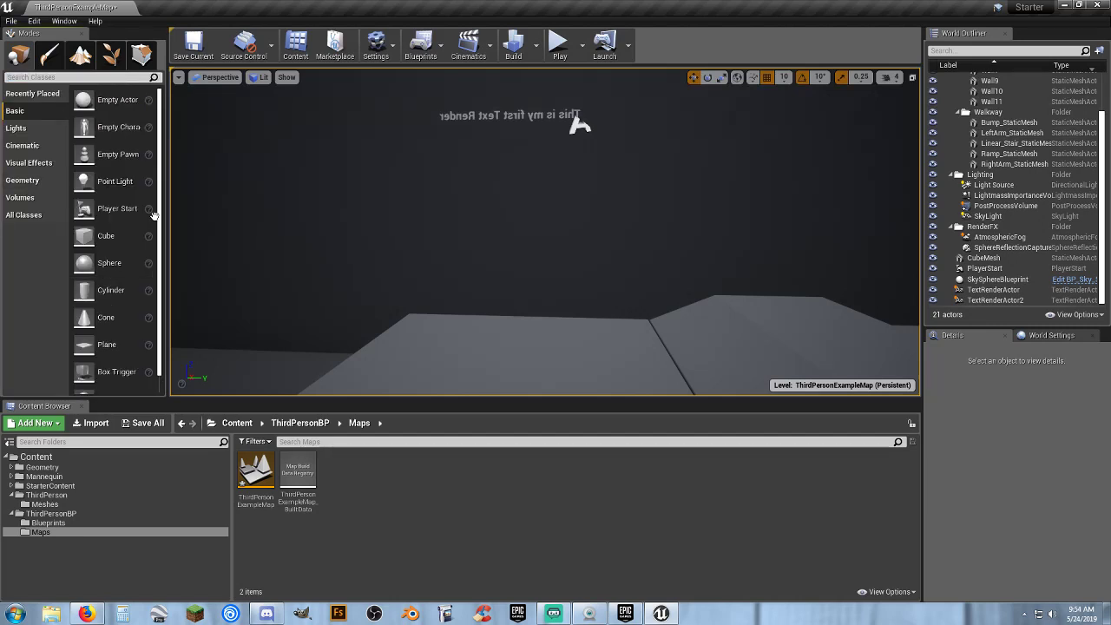
scroll(1030, 243, "up", 3)
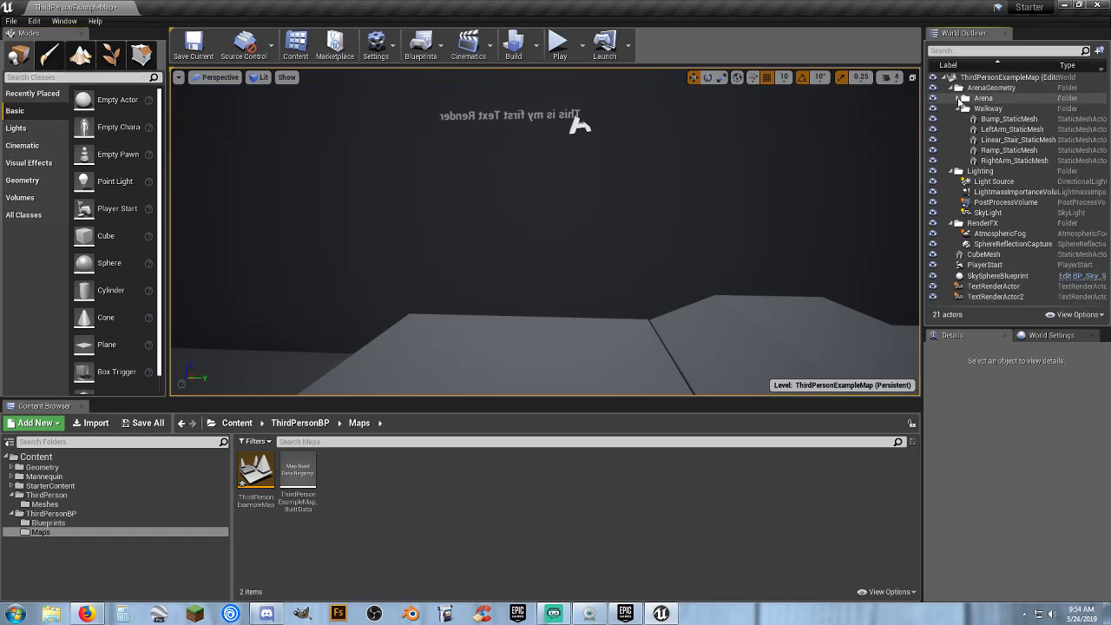
left_click(961, 99)
left_click(957, 110)
left_click(958, 87)
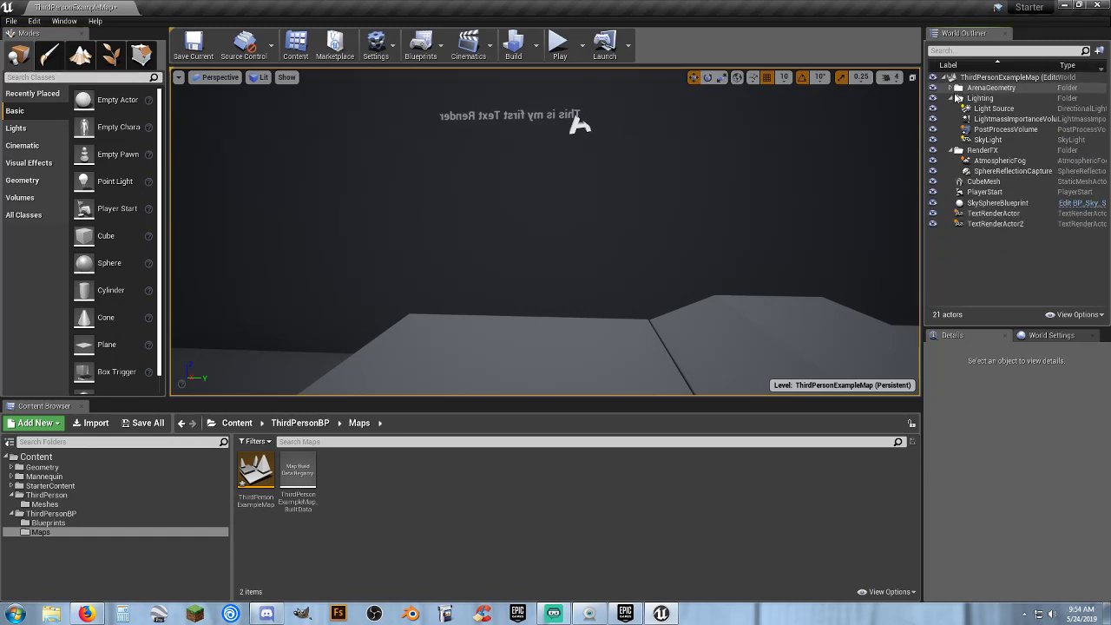
left_click(958, 98)
left_click(954, 109)
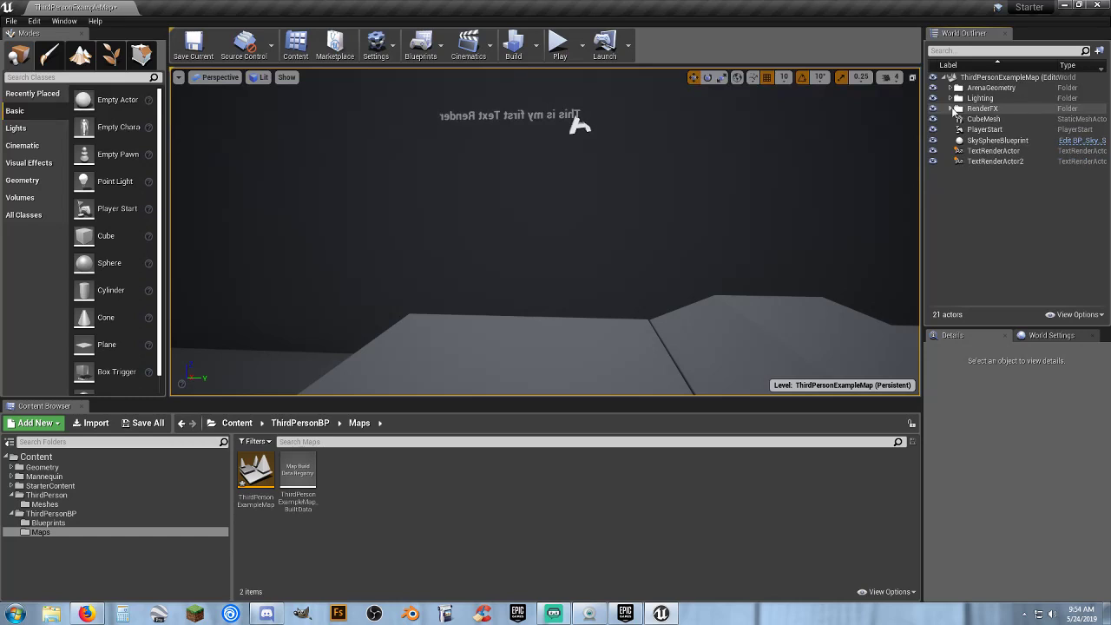
Step: Rotate the wall text actor TextRenderActor2 about its vertical axis so its lettering reads correctly from the arena side
left_click(990, 162)
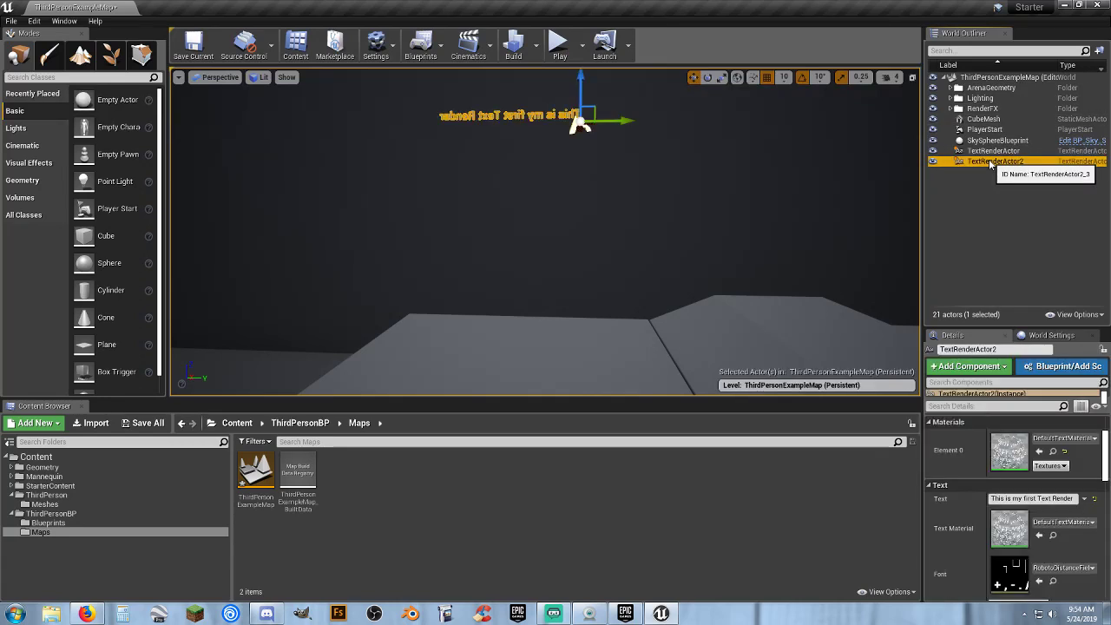
key("f")
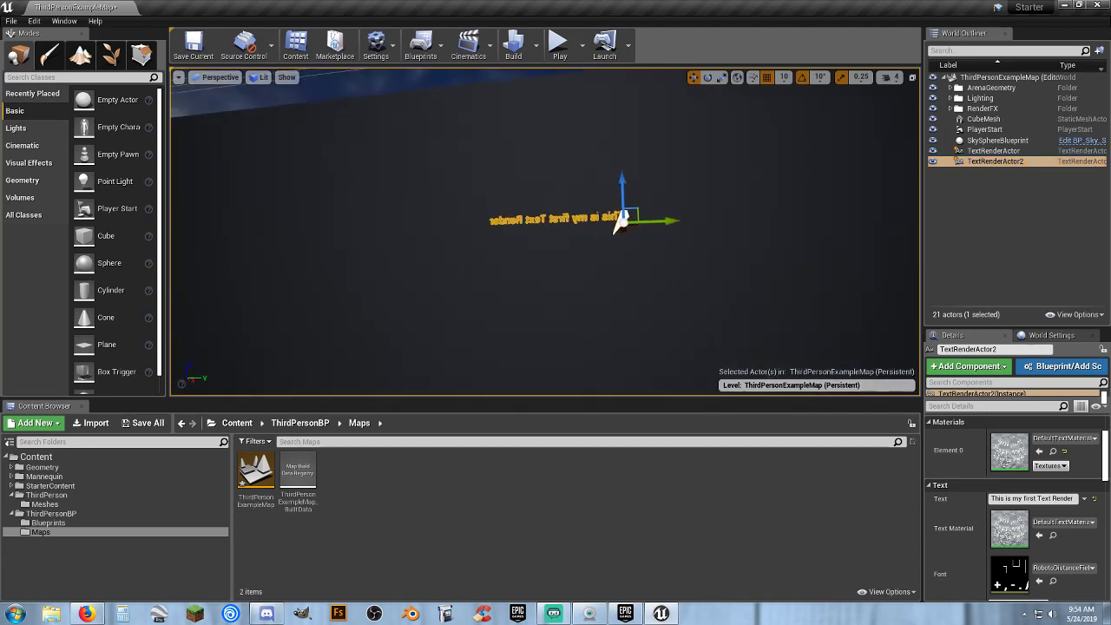
mouse_move(675, 141)
right_mouse_down()
mouse_move(674, 87)
mouse_move(685, 152)
mouse_move(675, 140)
right_mouse_up()
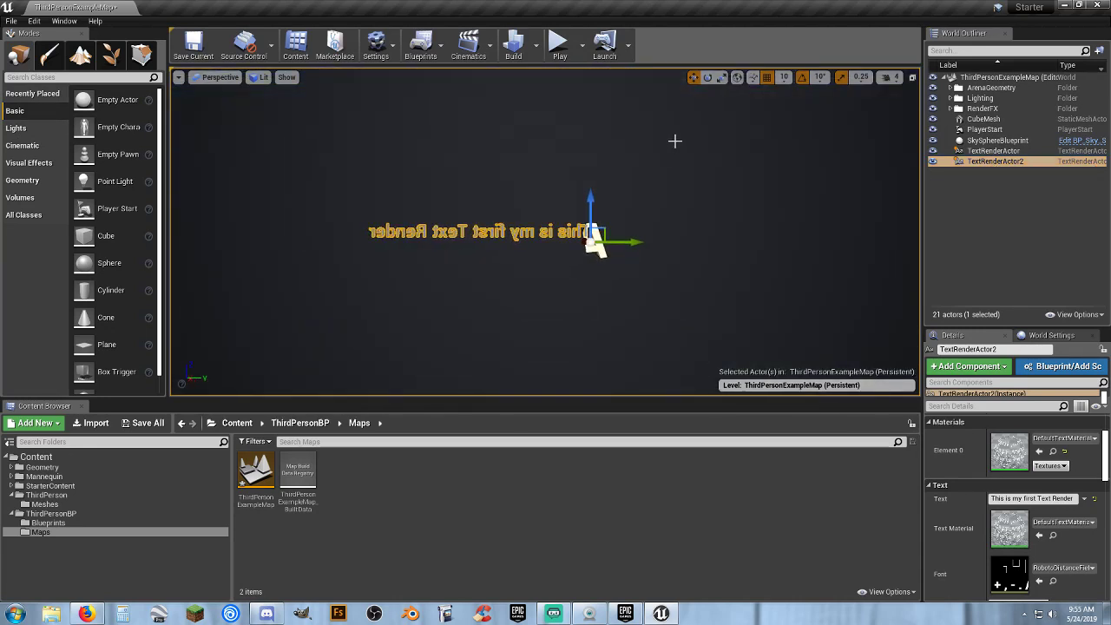
left_click(708, 78)
mouse_move(602, 213)
right_mouse_down()
mouse_move(603, 131)
mouse_move(602, 225)
mouse_move(602, 213)
right_mouse_up()
left_click_drag(560, 232, 637, 250)
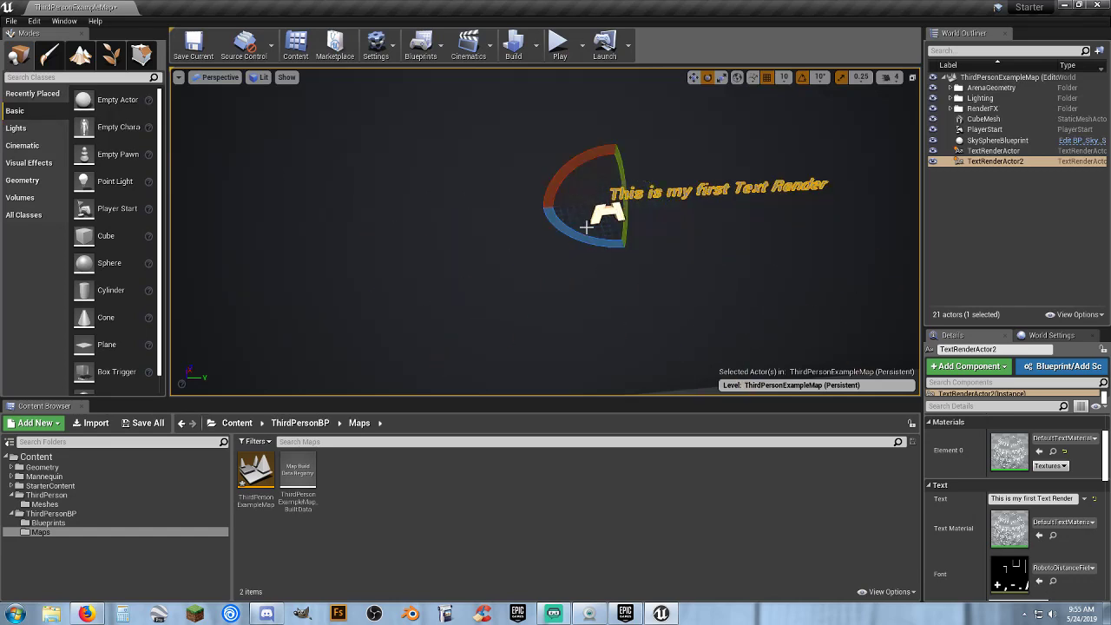
right_click_drag(665, 273, 763, 121)
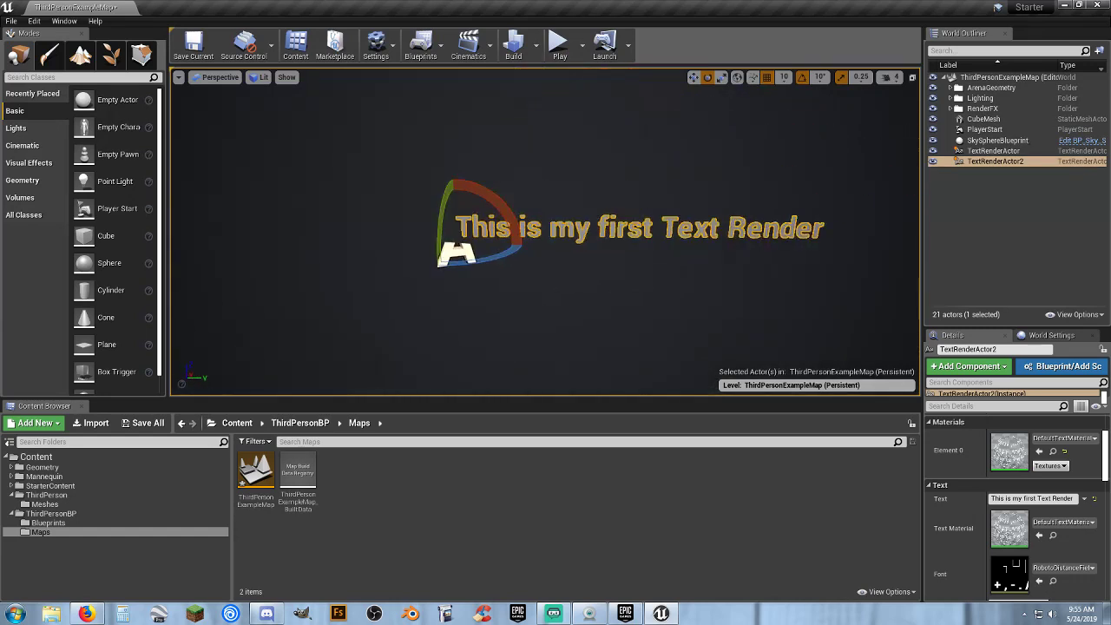
left_click_drag(514, 222, 496, 270)
left_click_drag(439, 226, 602, 264)
Step: Enlarge the wall text by setting its World Size to 50
scroll(963, 522, "down", 2)
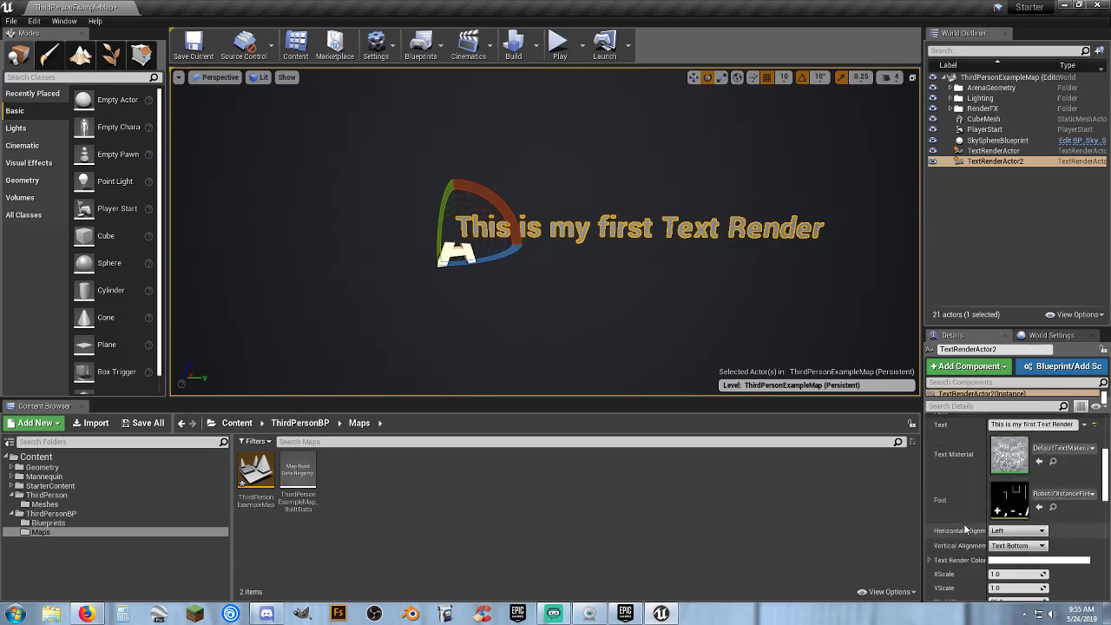
scroll(965, 524, "down", 2)
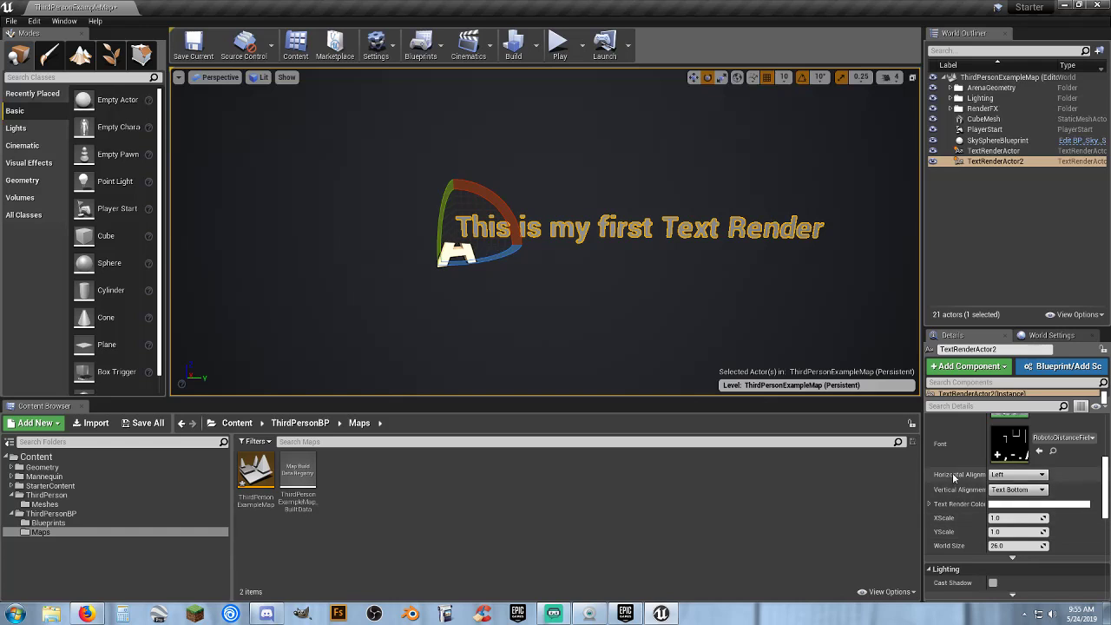
left_click_drag(1004, 547, 1055, 546)
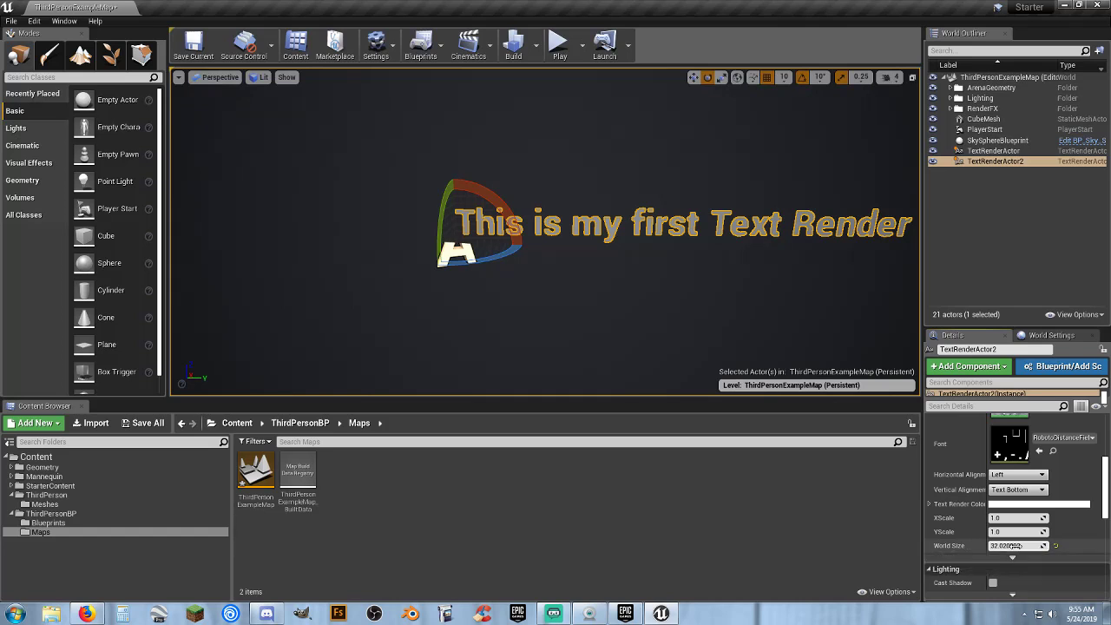
key("Return")
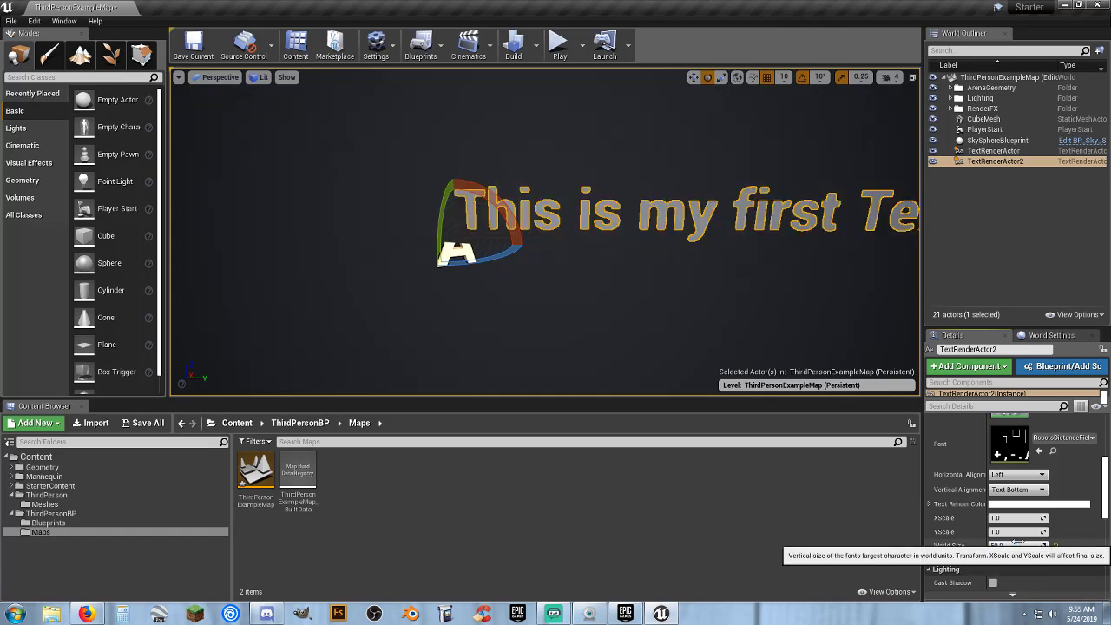
key("s")
right_click_drag(673, 354, 747, 375)
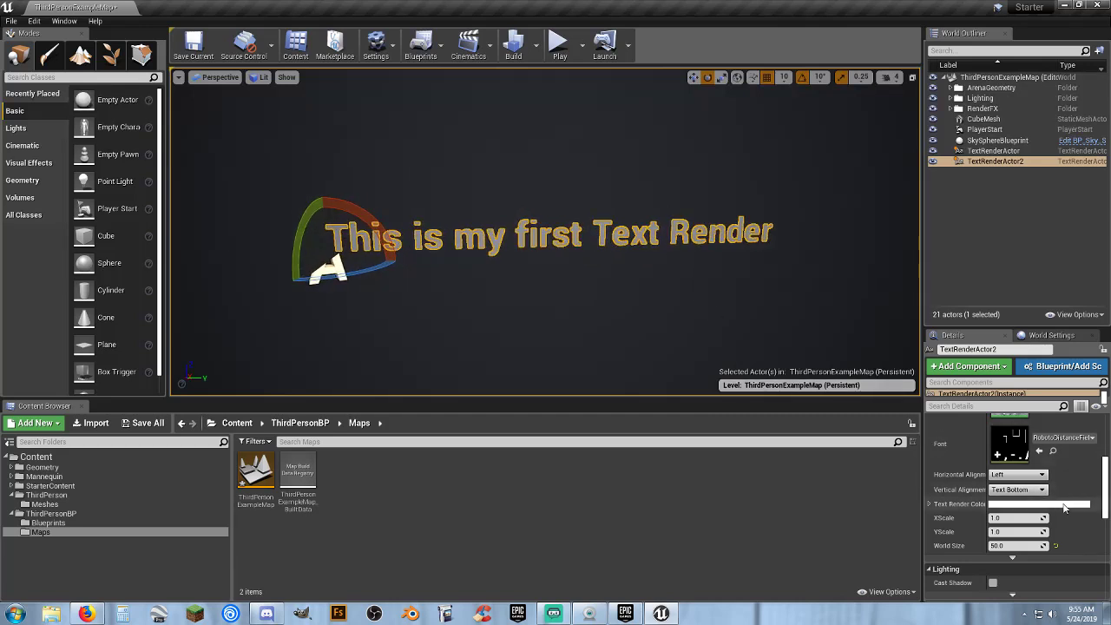
Step: Set the wall text's Text Render Color to red with R 1, G 0 and B 0
scroll(1066, 501, "up", 2)
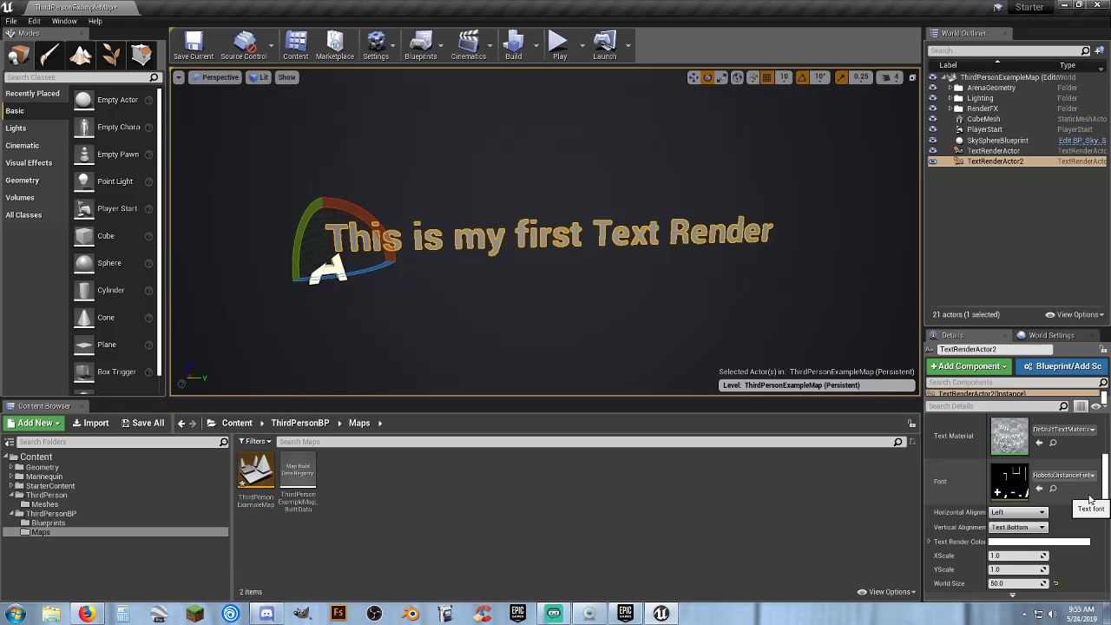
scroll(1084, 508, "down", 1)
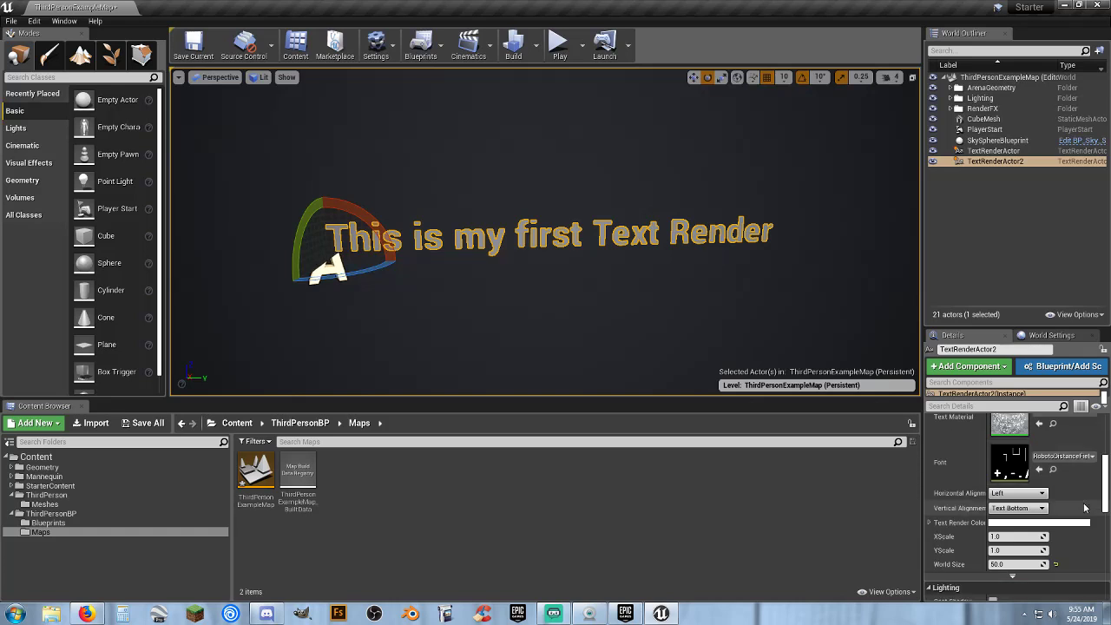
left_click(1020, 523)
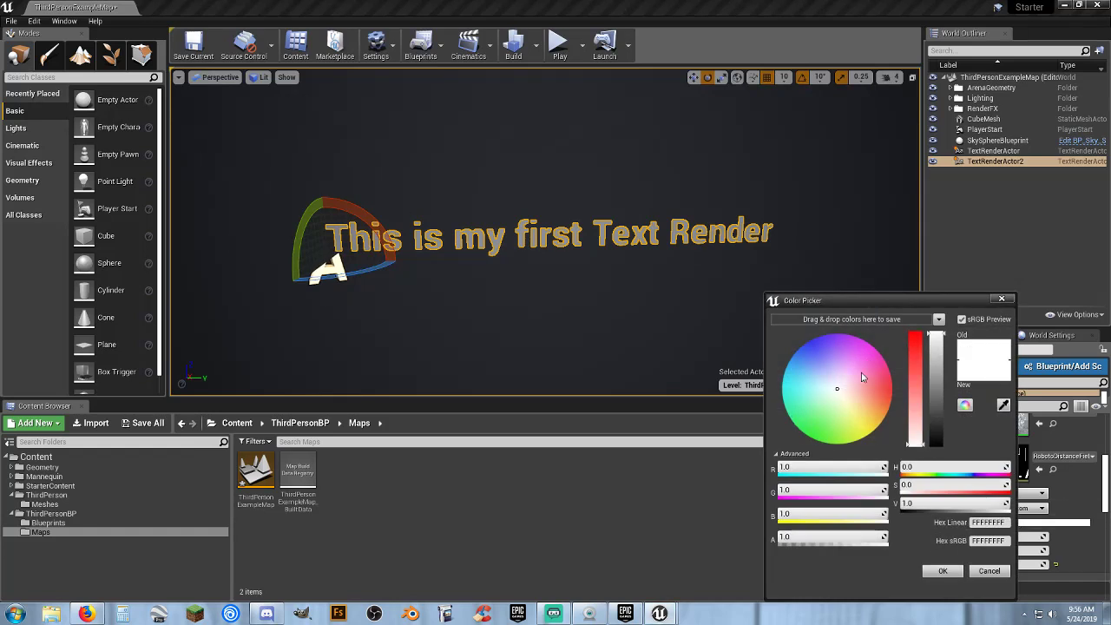
left_click(804, 467)
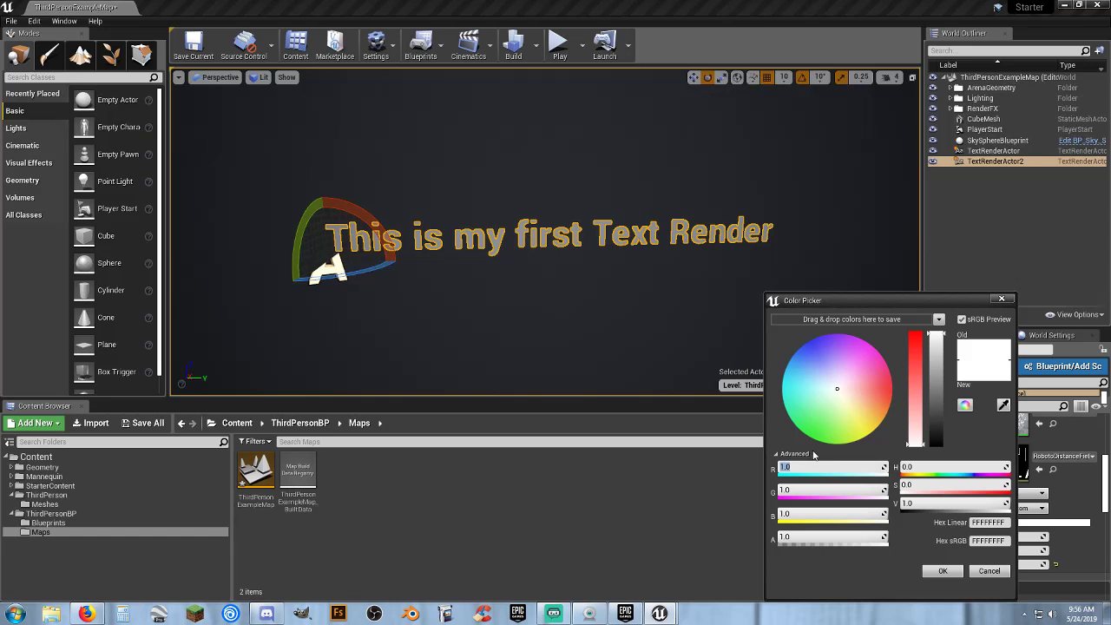
type("1")
key("Tab")
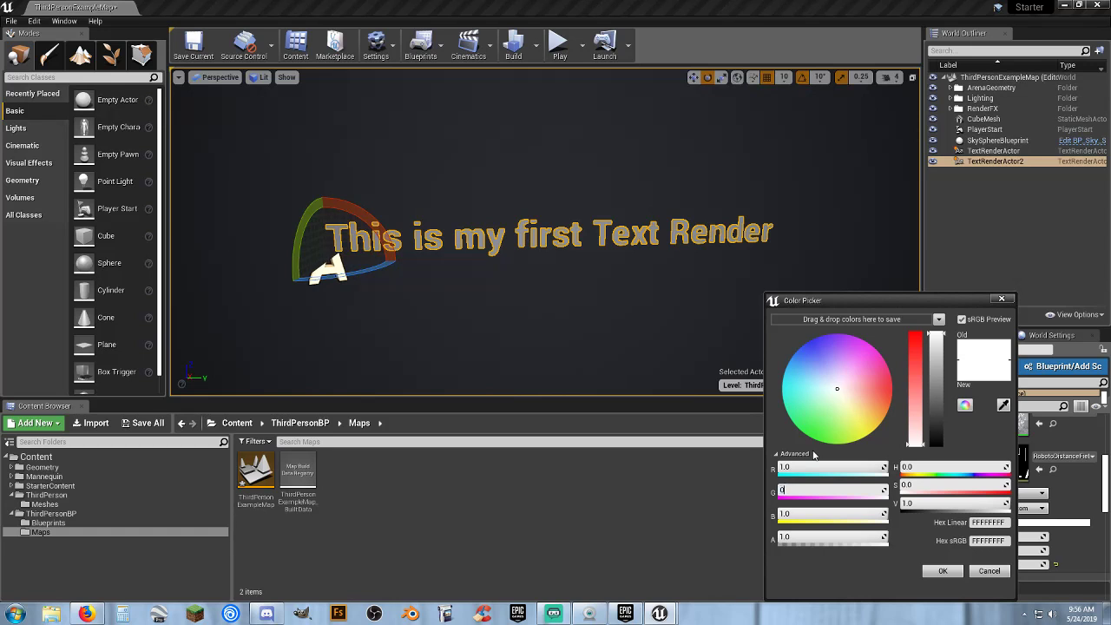
key("Tab")
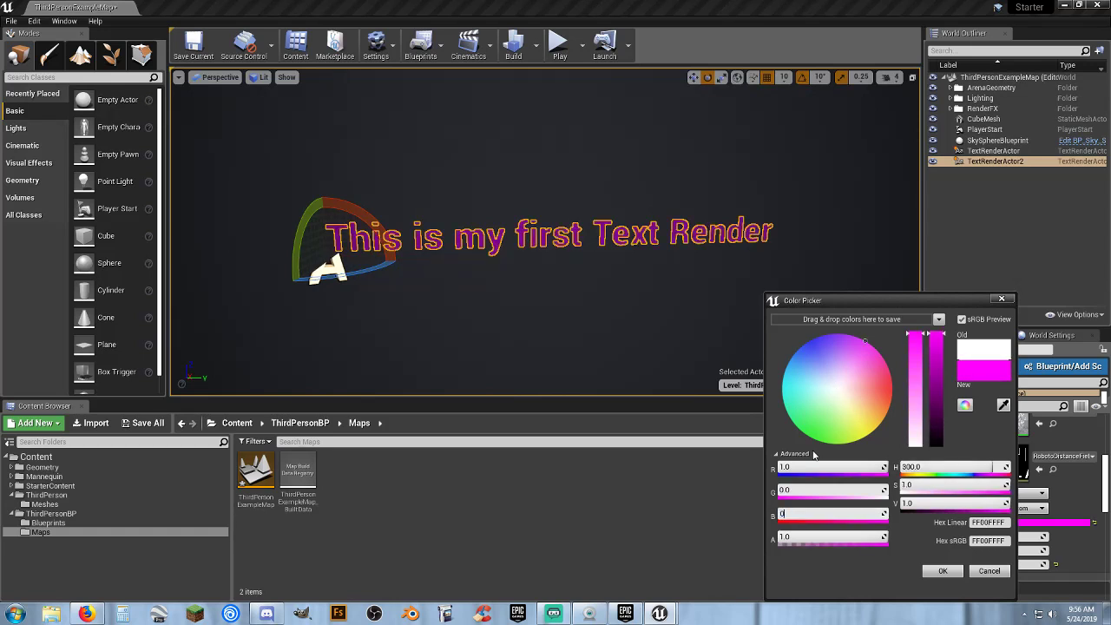
key("Tab")
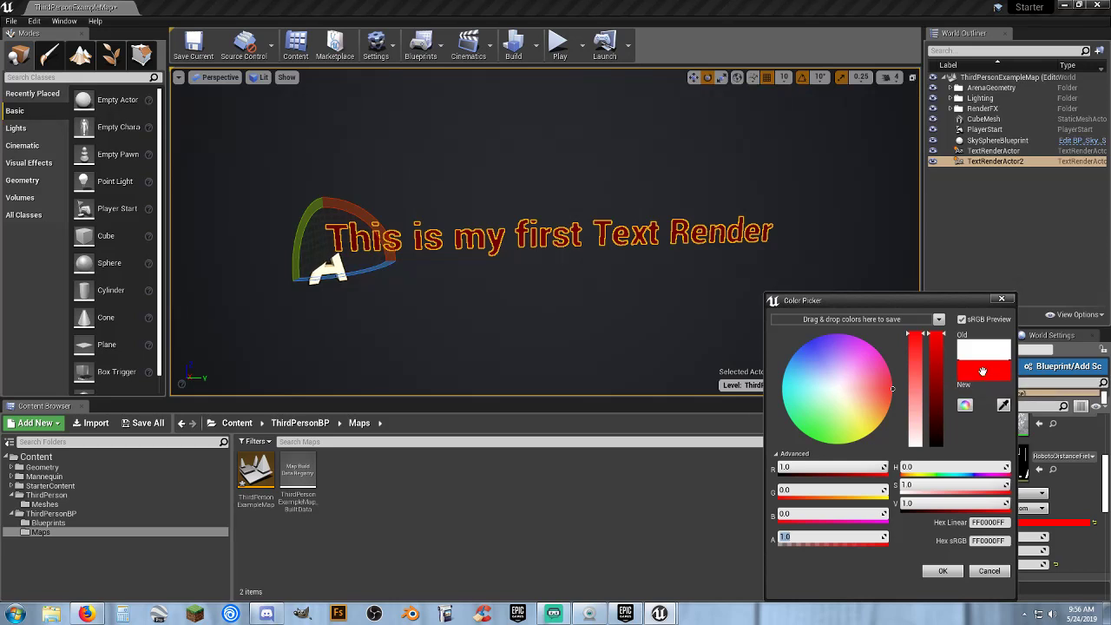
Step: Store the new red as a saved theme colour and accept the colour for the wall text
left_click_drag(983, 370, 862, 329)
mouse_move(862, 327)
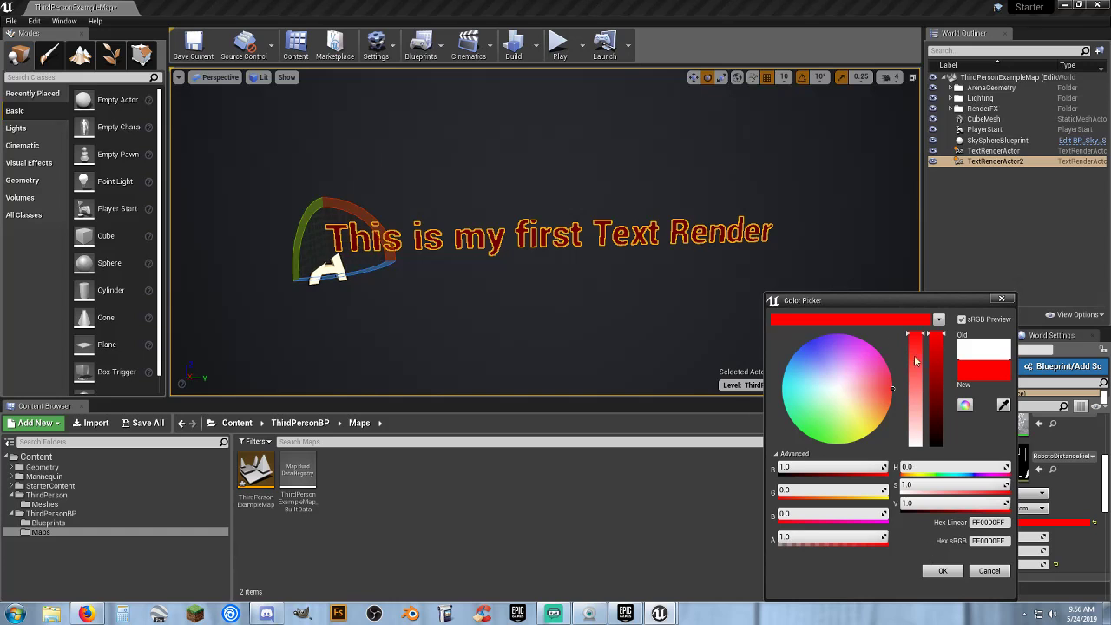
left_click(938, 320)
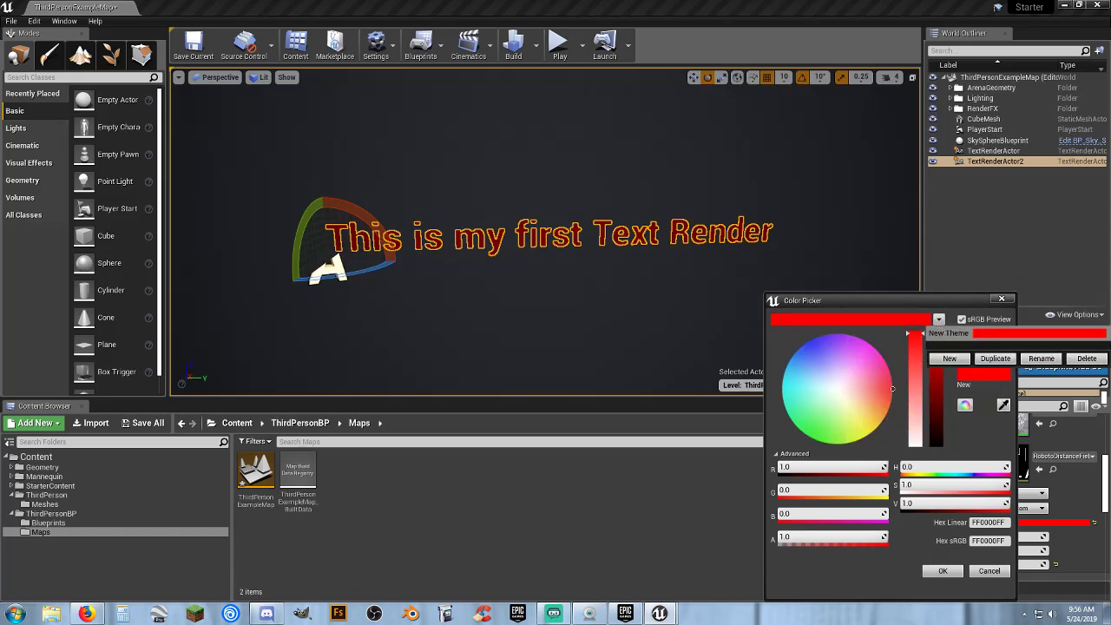
left_click(942, 570)
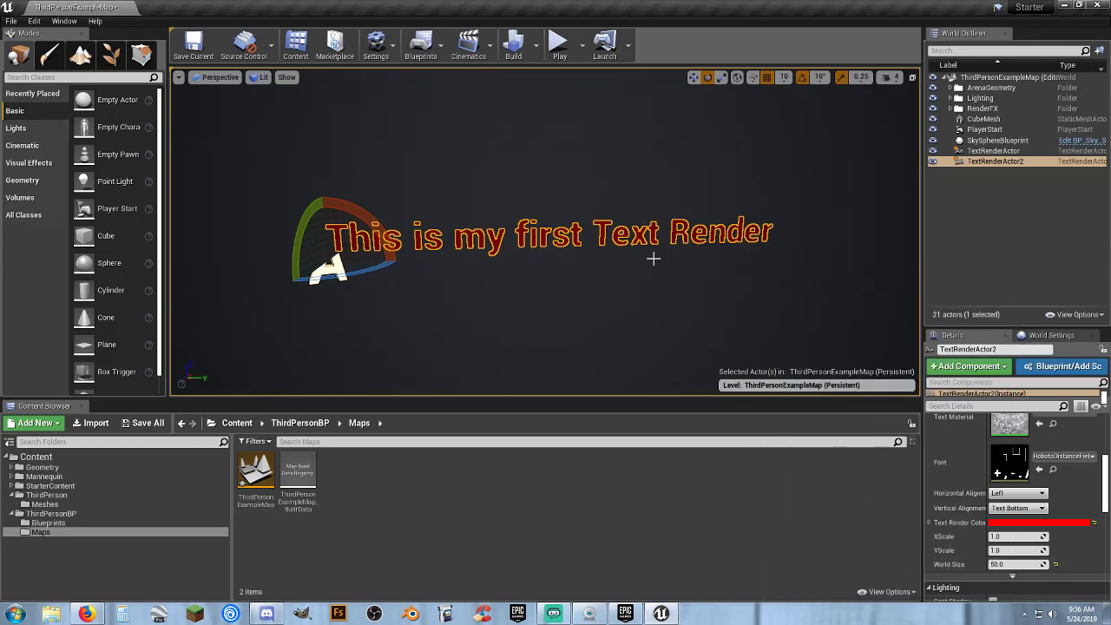
Step: Playtest the level, run the character up to the wall text to check its size and colour, and end the session
left_click(559, 43)
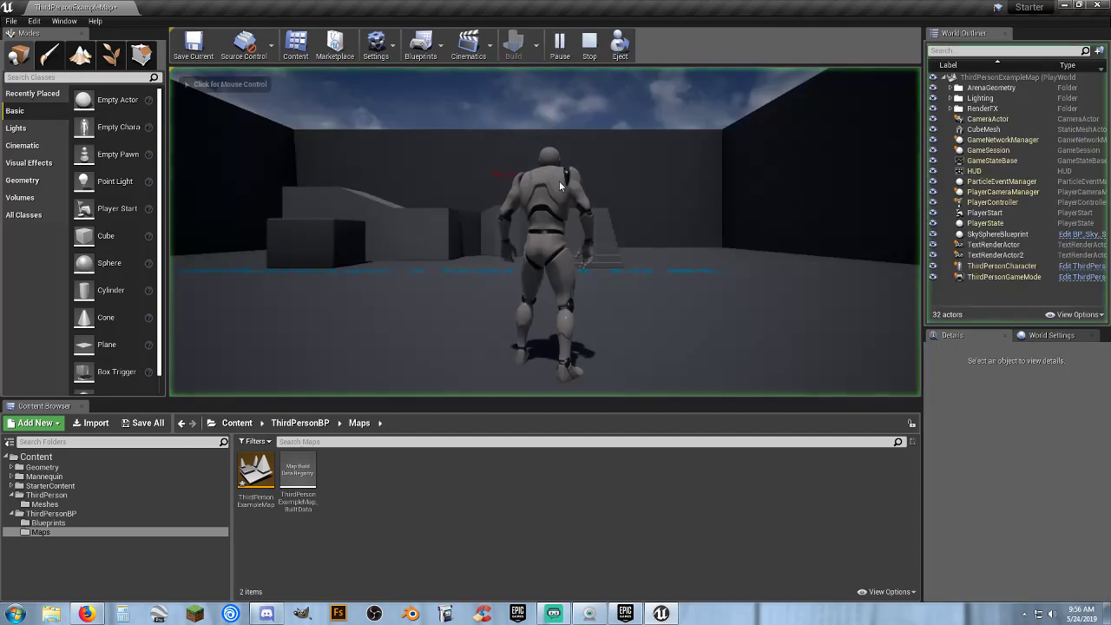
key("w")
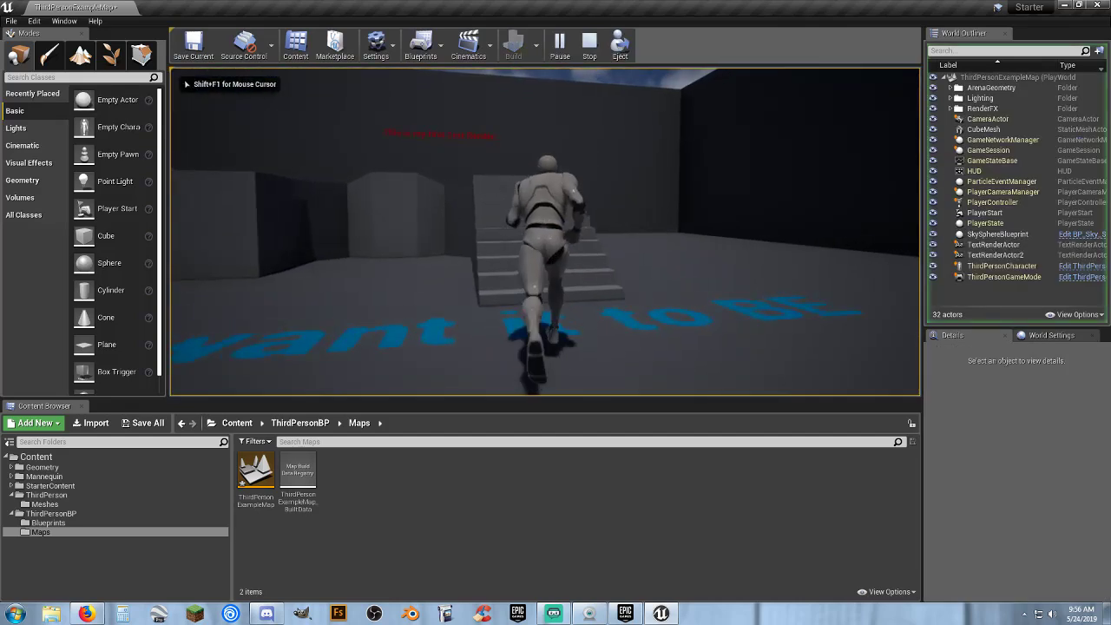
key("w")
key("a")
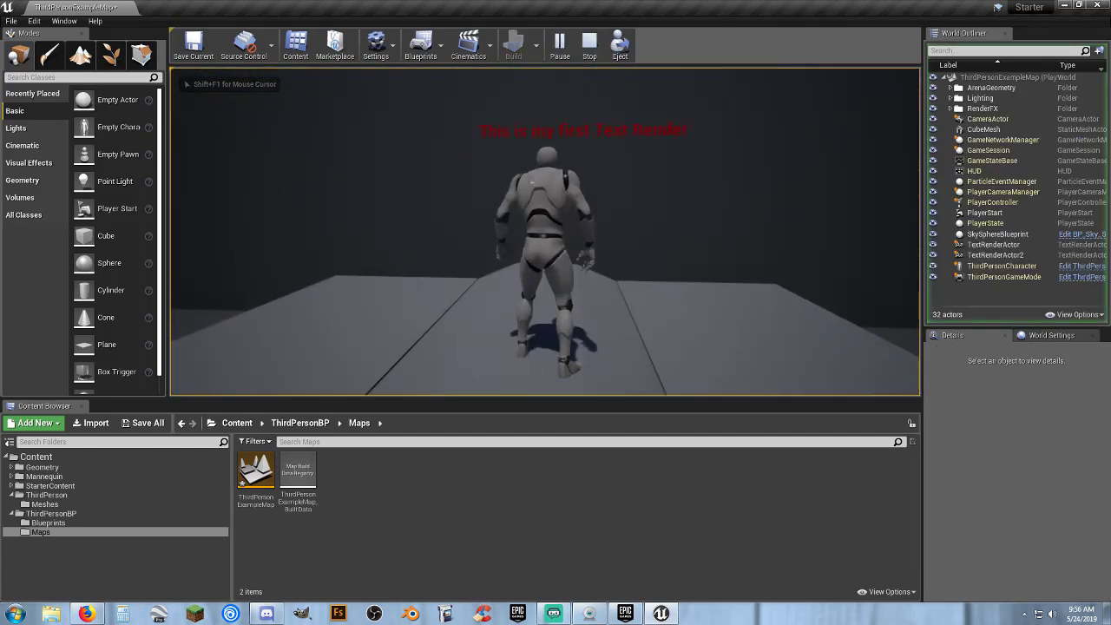
key("Escape")
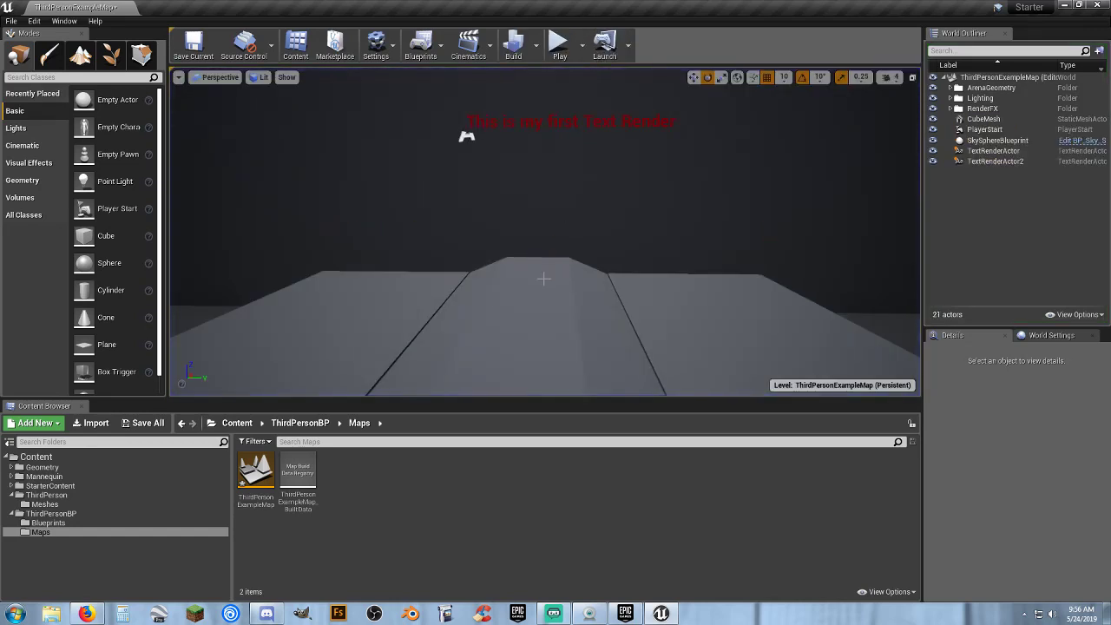
Step: Save all modified content, including the ThirdPersonExampleMap level
key("s")
right_click_drag(545, 231, 625, 231)
key("a")
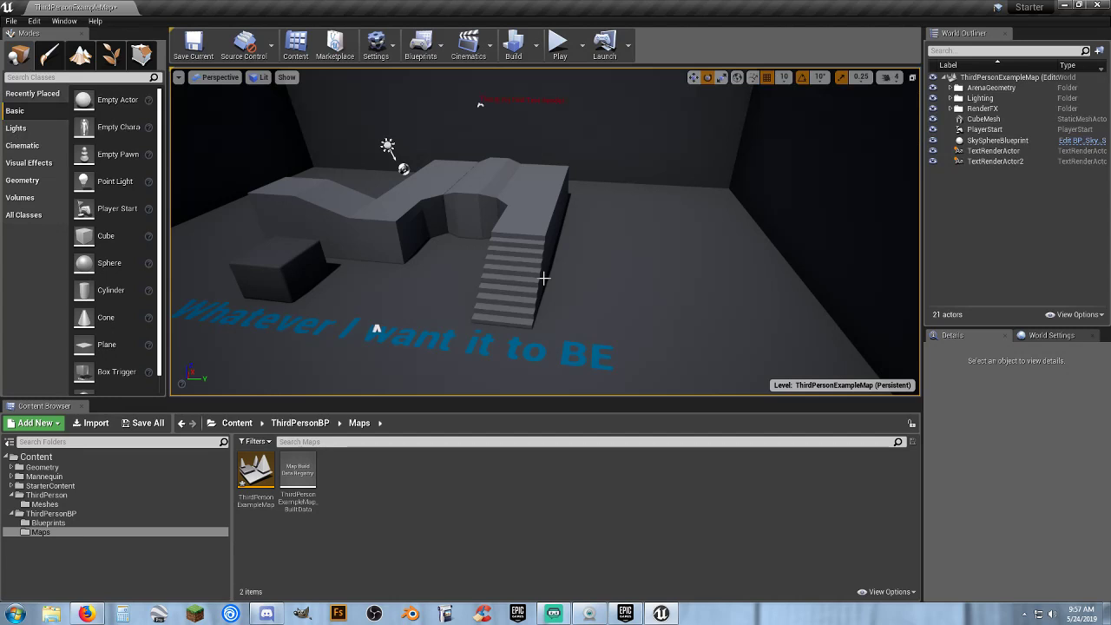
right_click_drag(543, 277, 569, 268)
key("a")
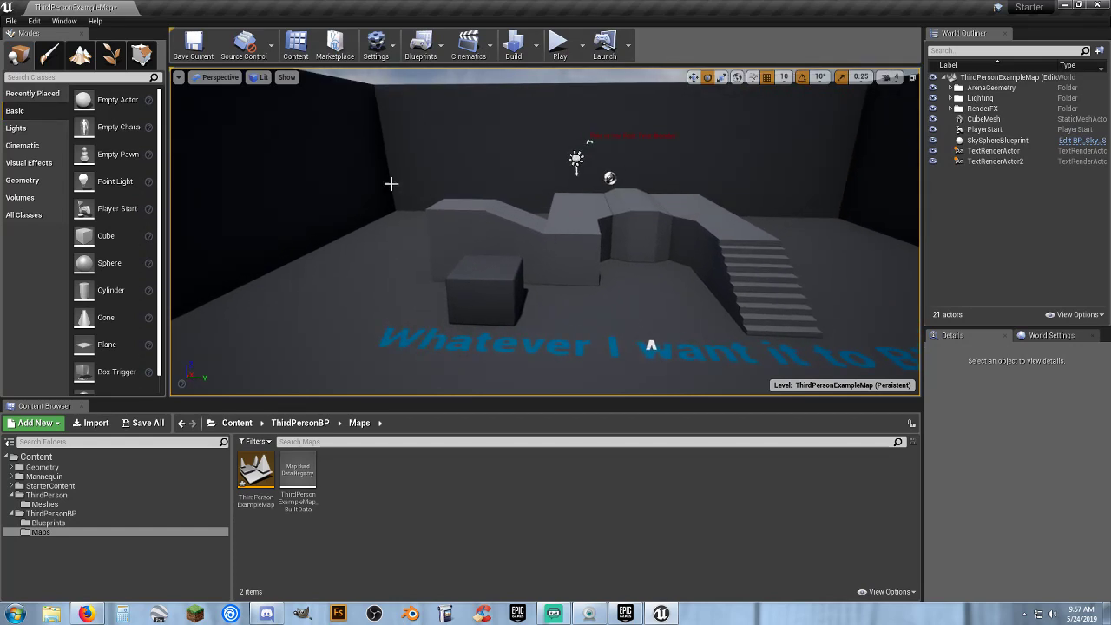
left_click(147, 423)
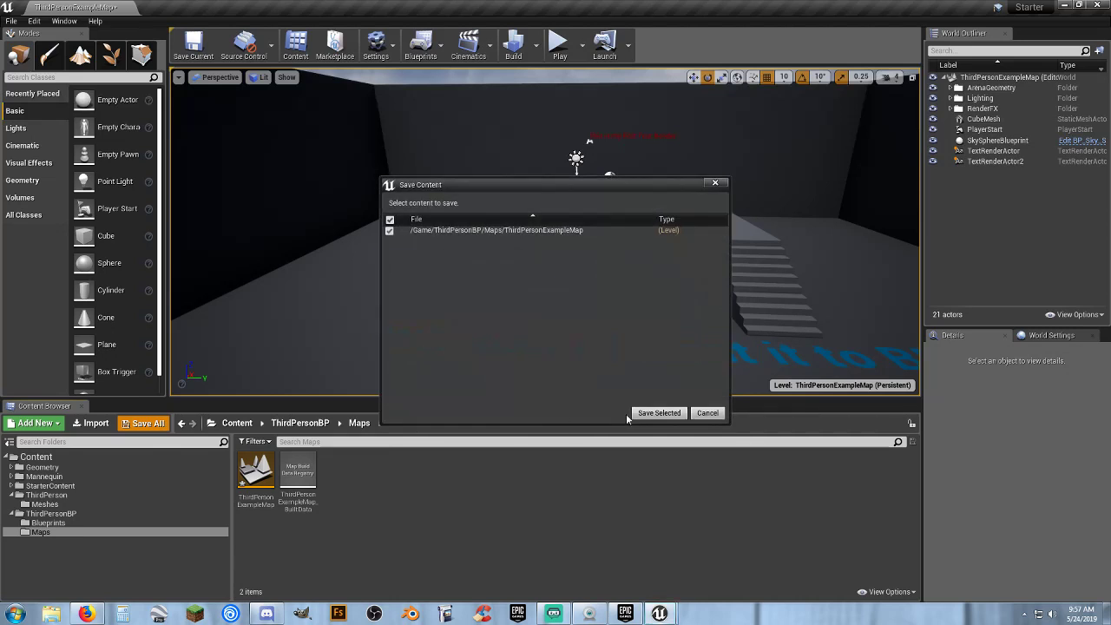
left_click(642, 414)
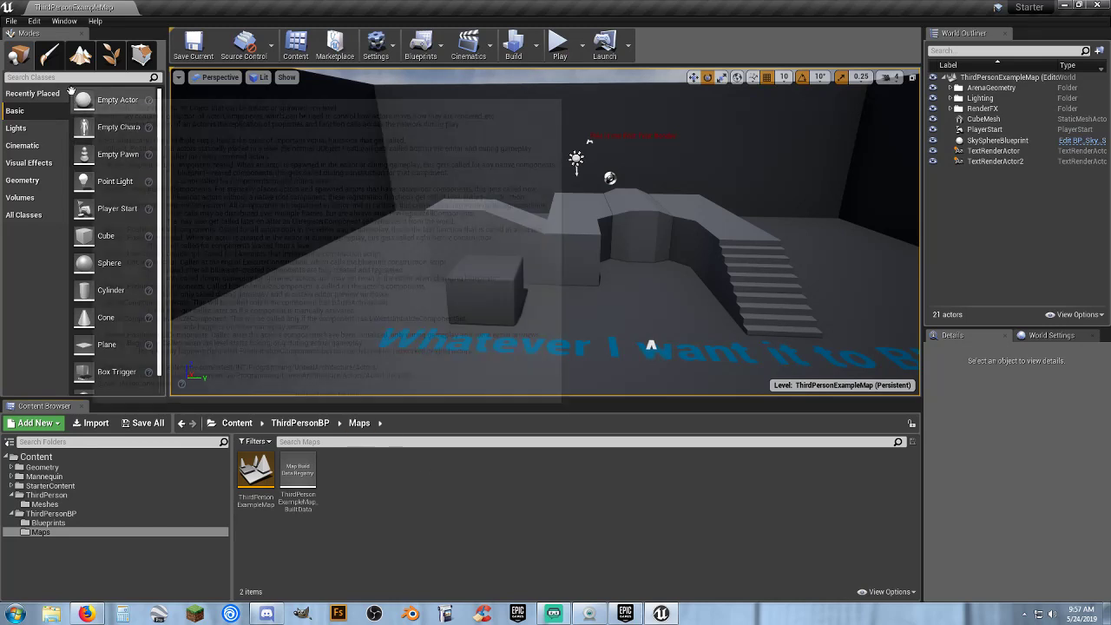
left_click(11, 21)
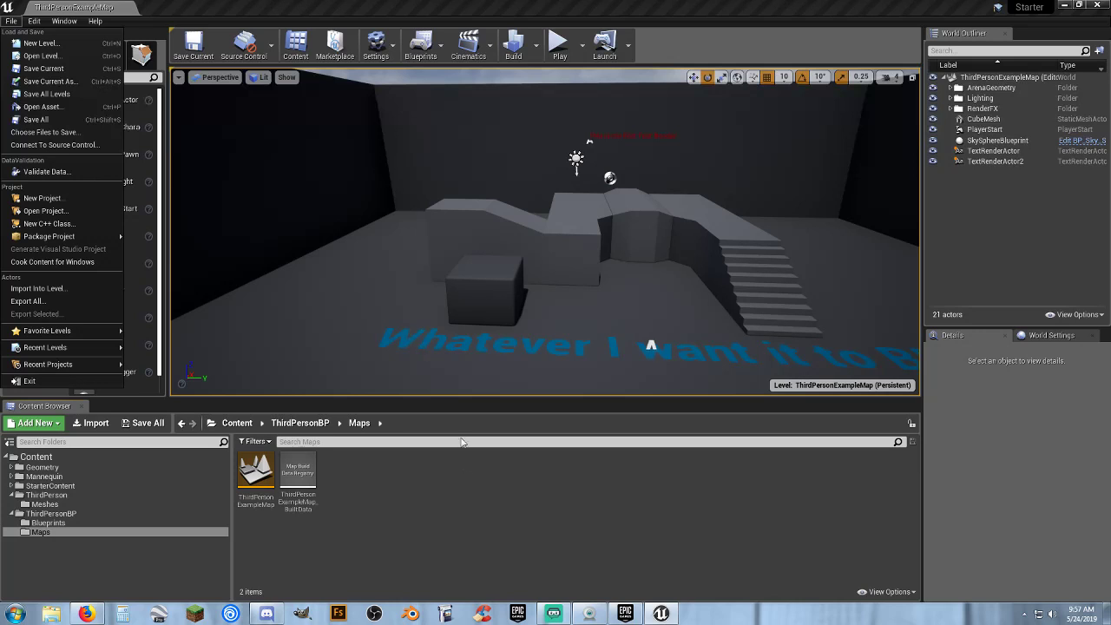
left_click(466, 506)
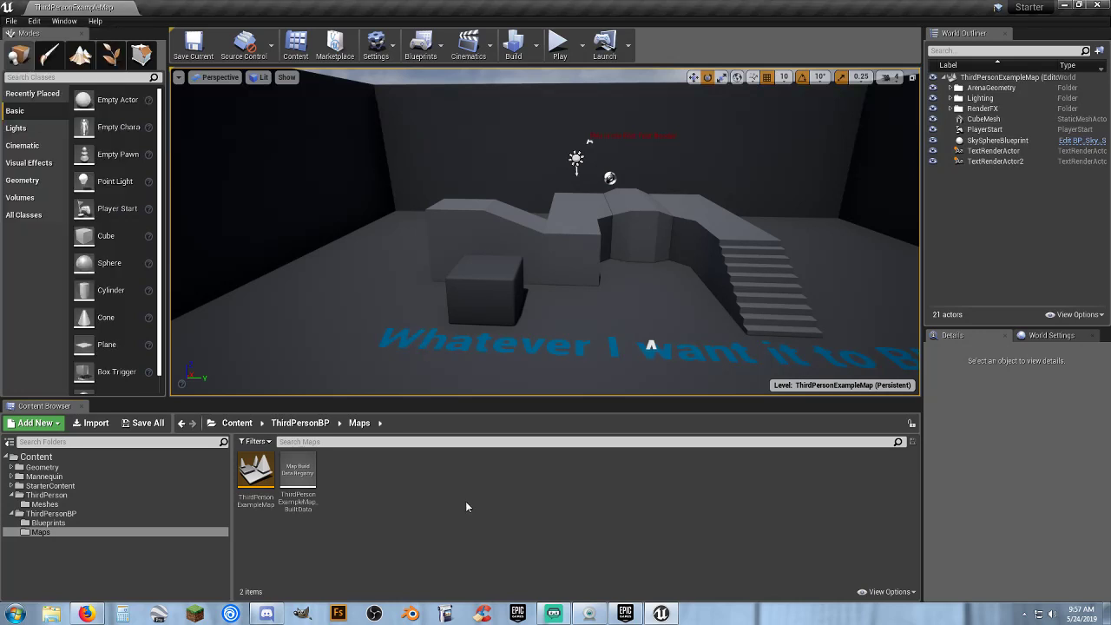
Step: Collapse the ThirdPersonBP and ThirdPerson asset folders and create a folder named Maps in the root Content folder
left_click(13, 518)
left_click(12, 495)
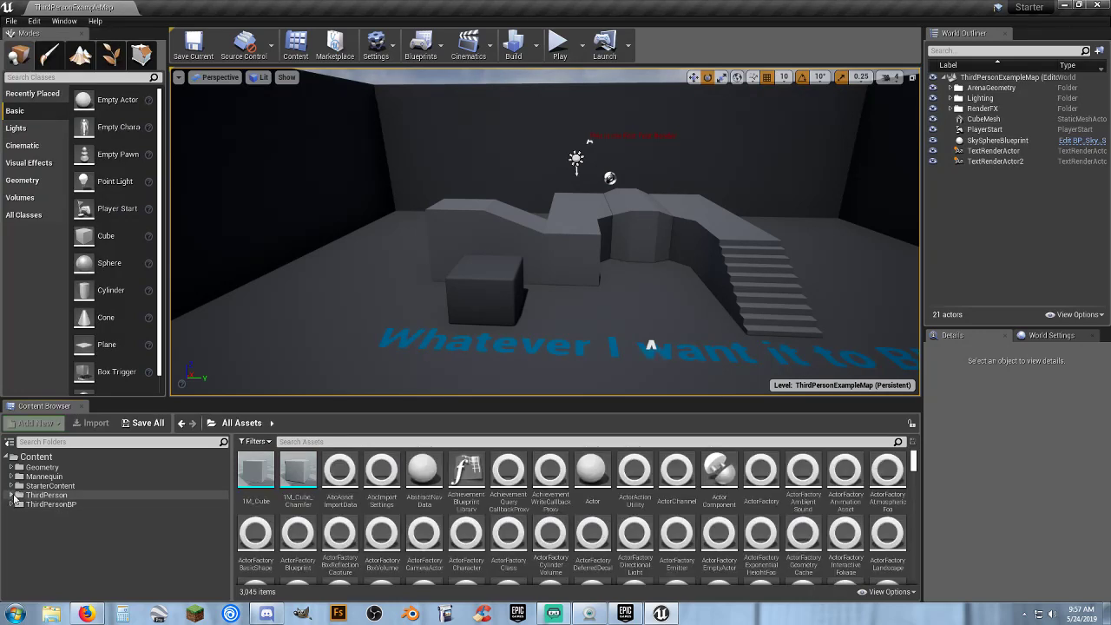
left_click(35, 457)
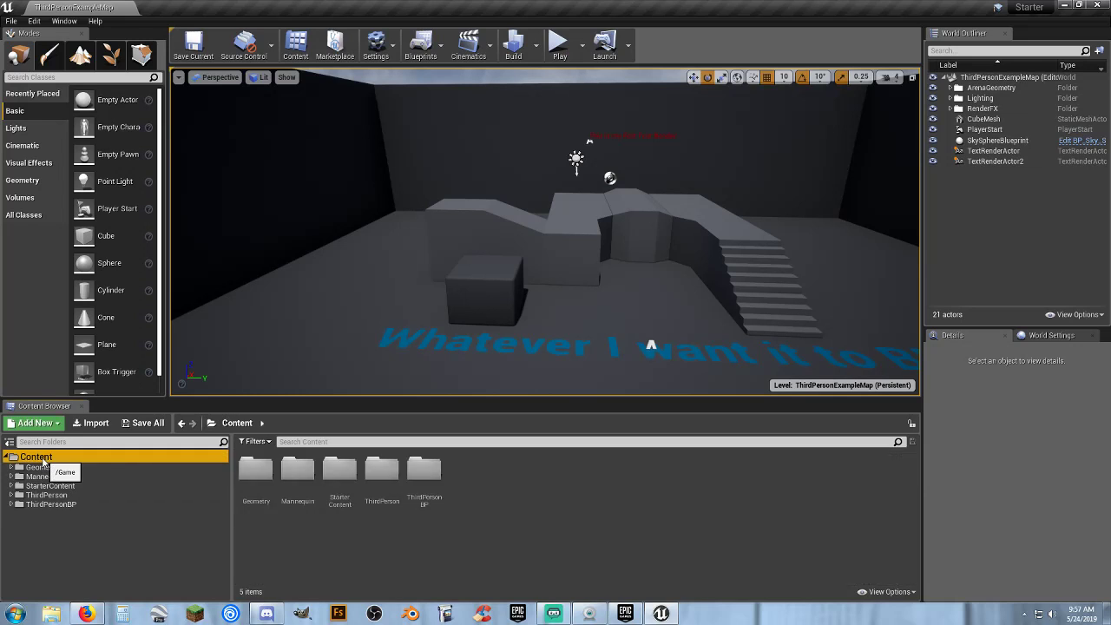
right_click(490, 470)
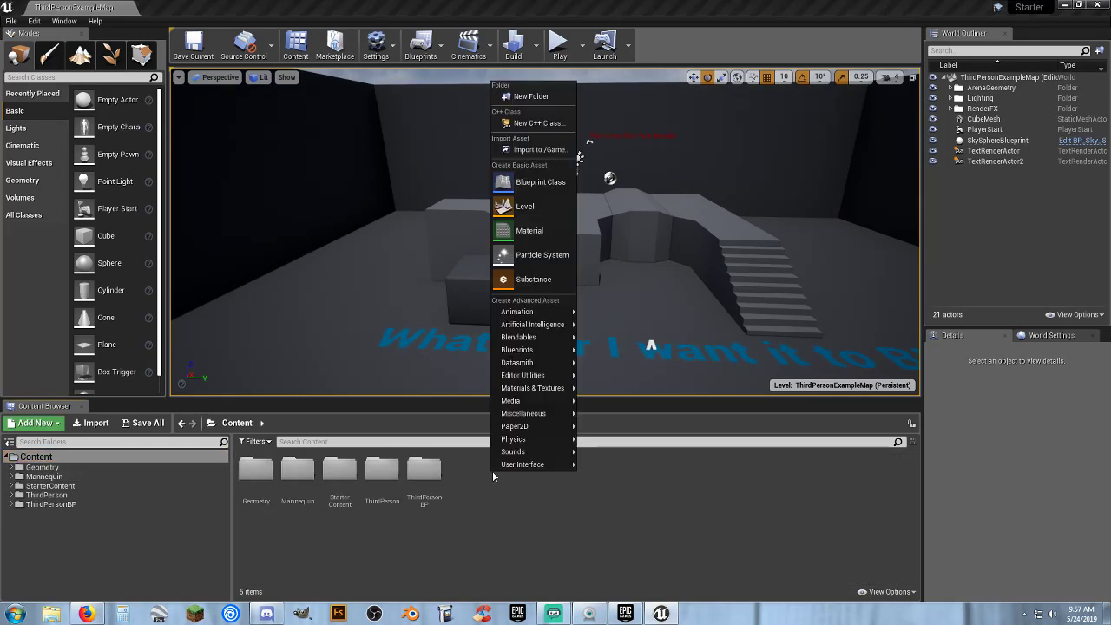
left_click(531, 101)
type("Maps")
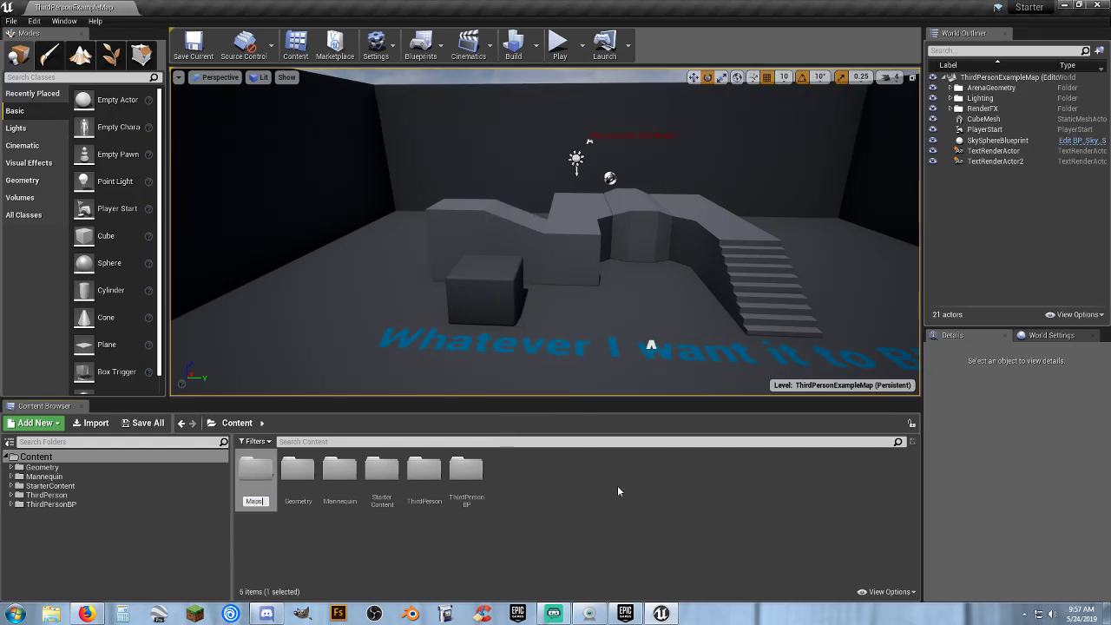
key("Return")
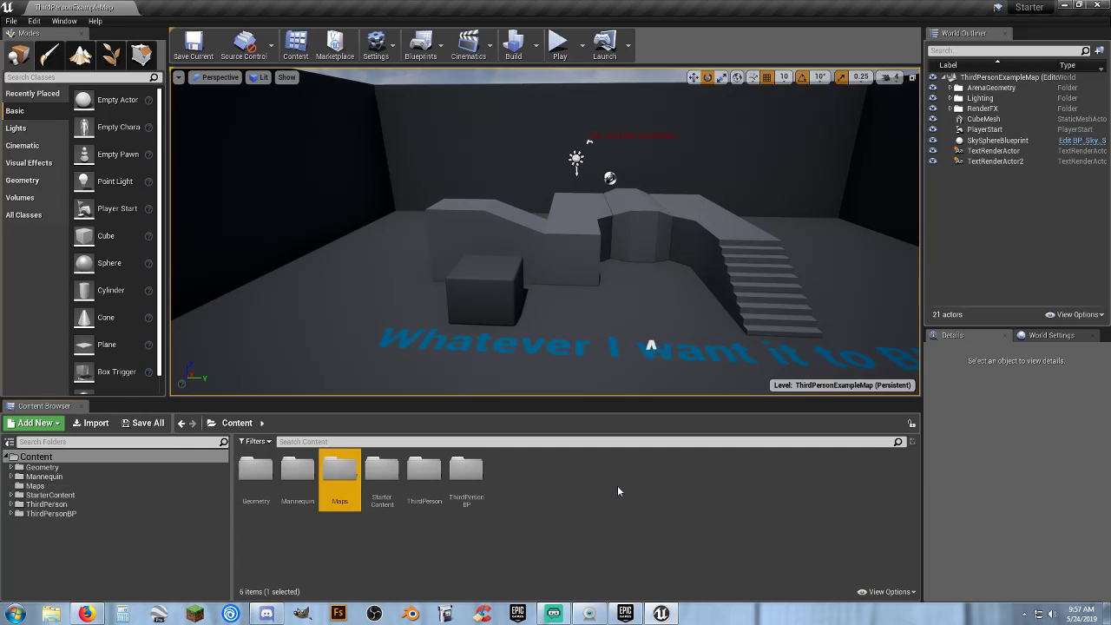
Step: Create a new level from the VR-Basic template
left_click(618, 491)
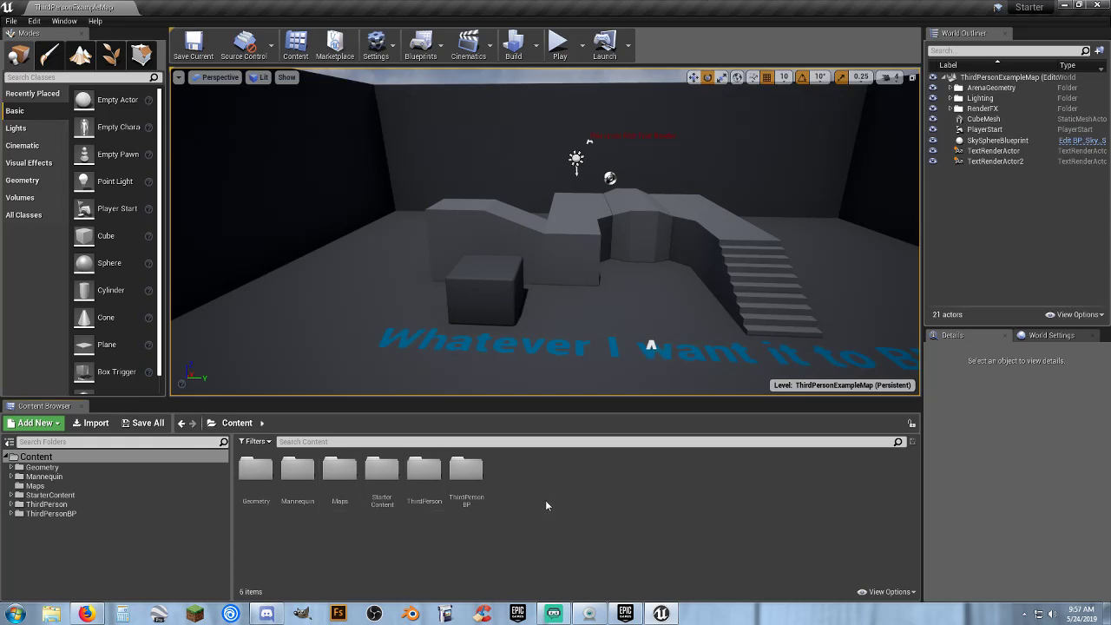
left_click(11, 20)
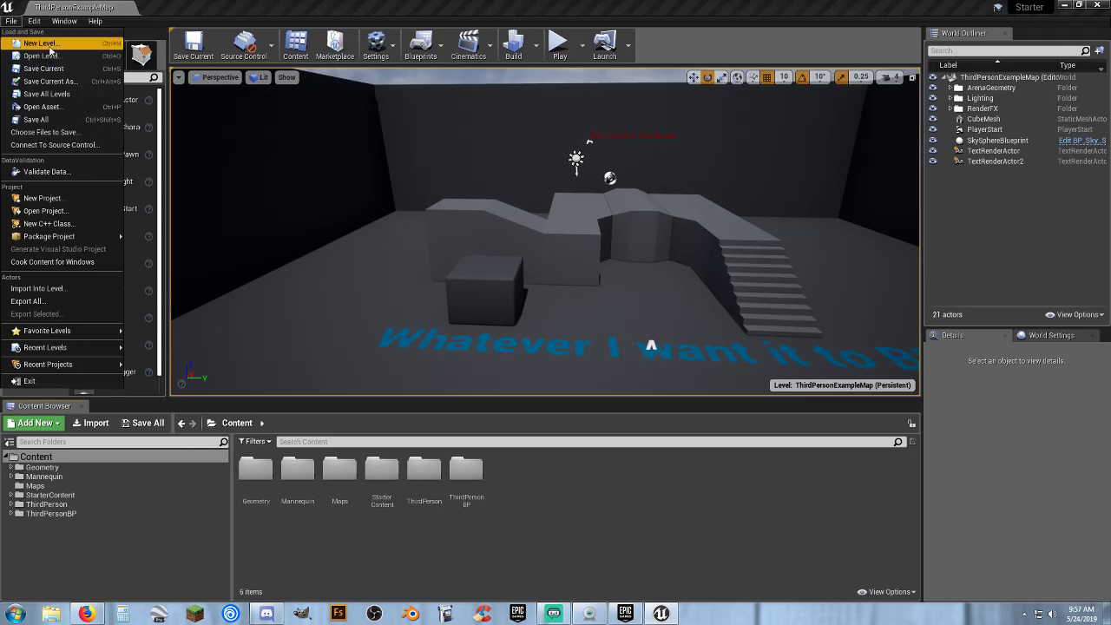
left_click(48, 45)
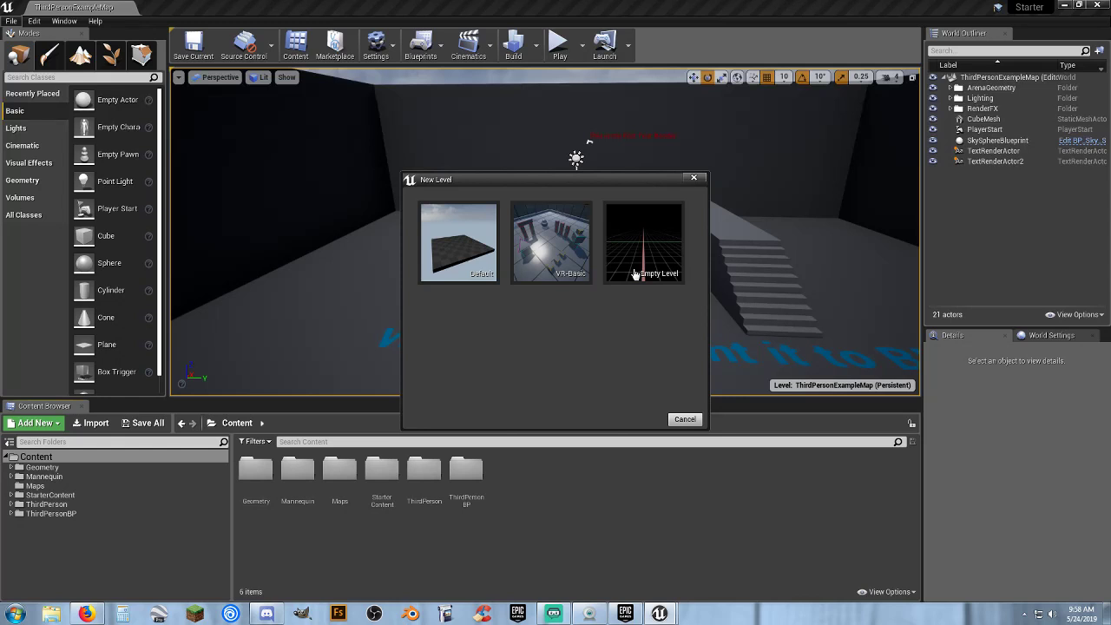
left_click(548, 269)
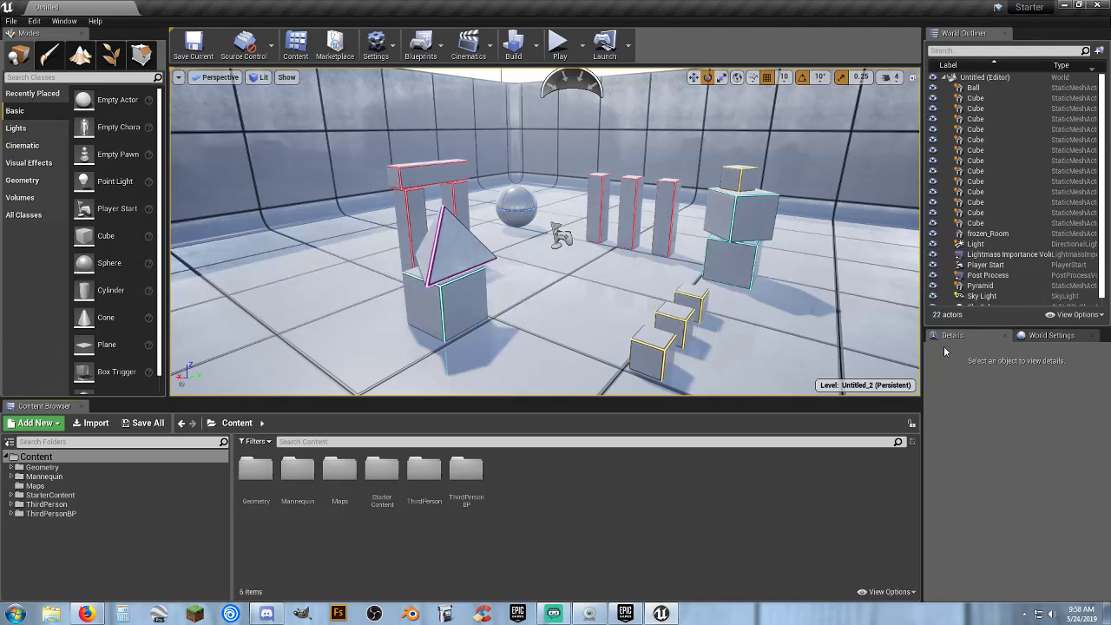
Step: Set the new level's GameMode Override to ThirdPersonGameMode in its world settings
left_click(1056, 339)
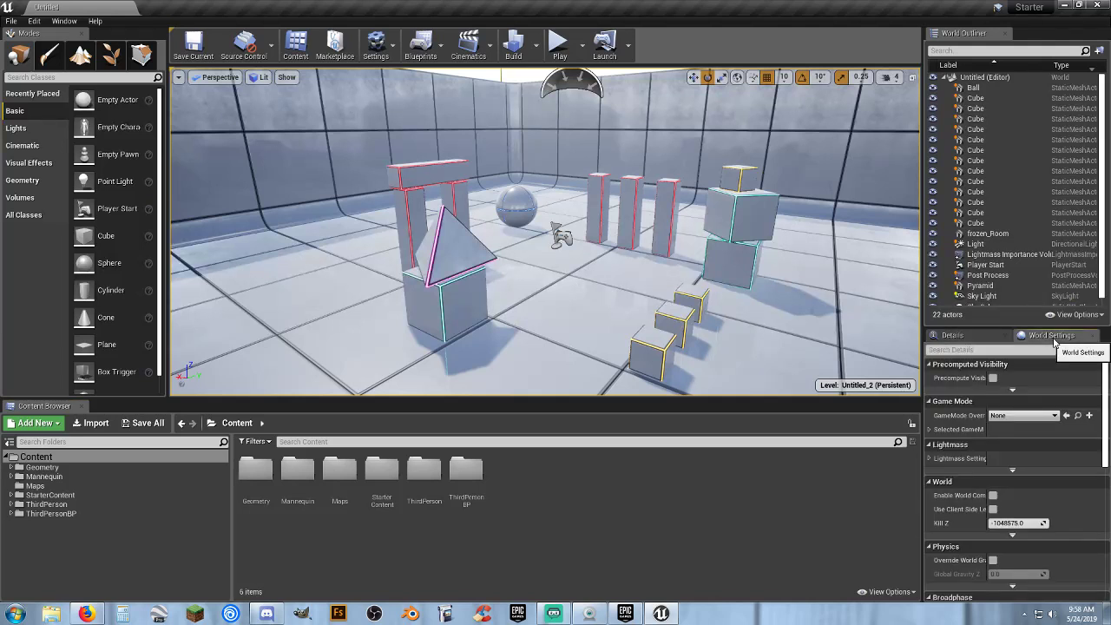
left_click(1022, 416)
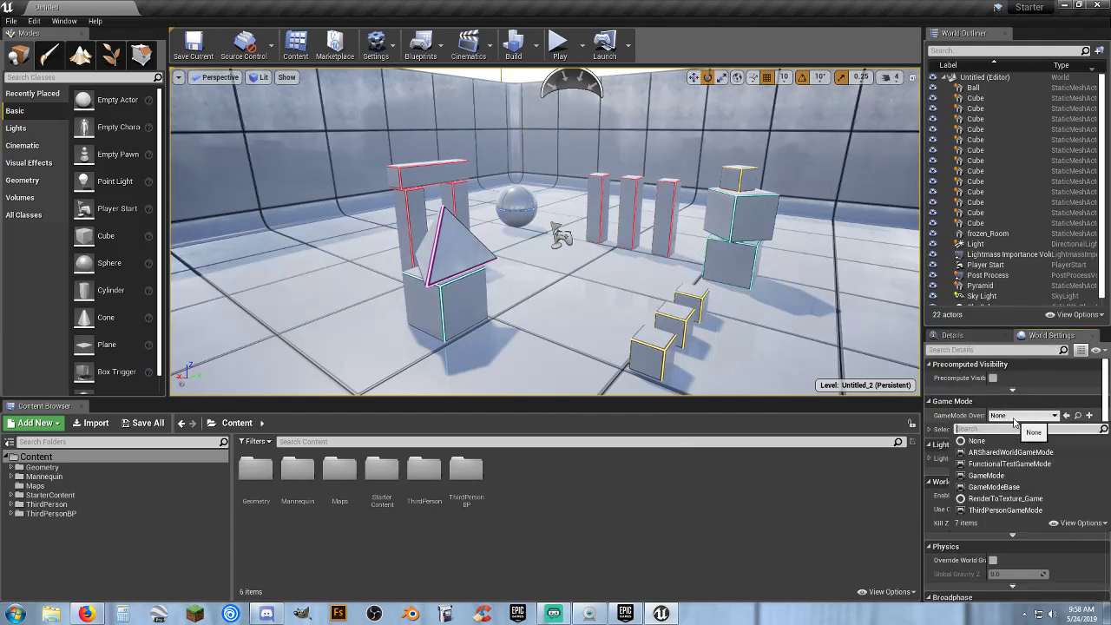
left_click(1007, 511)
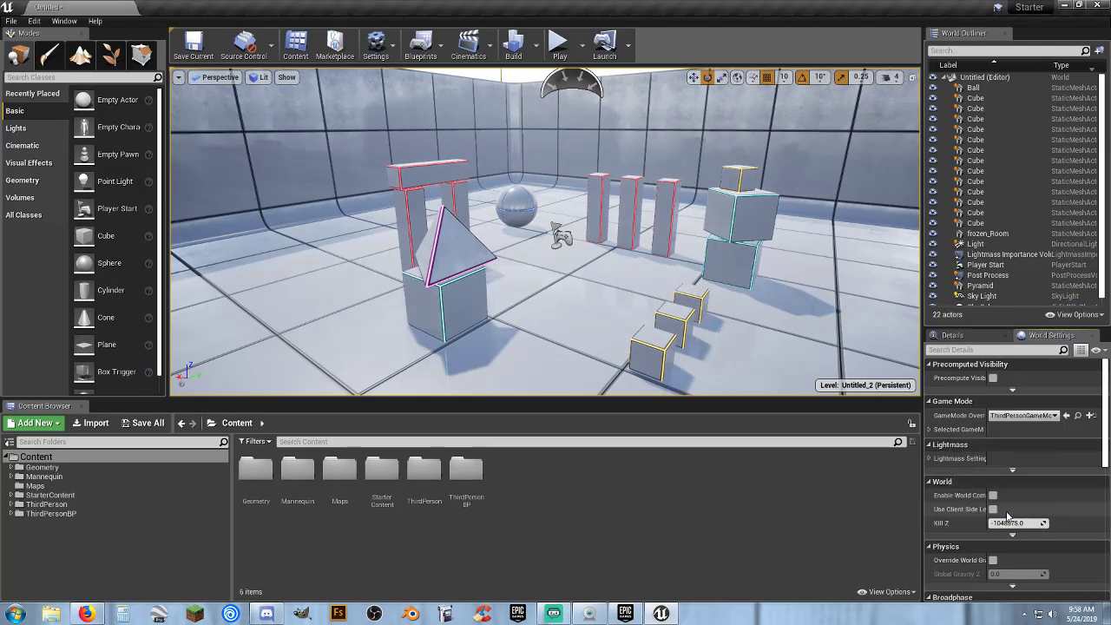
Step: Playtest the new level, run the third-person character into the pyramid, pillars and stacked cubes, and end the session
right_click_drag(617, 282, 451, 273)
key("d")
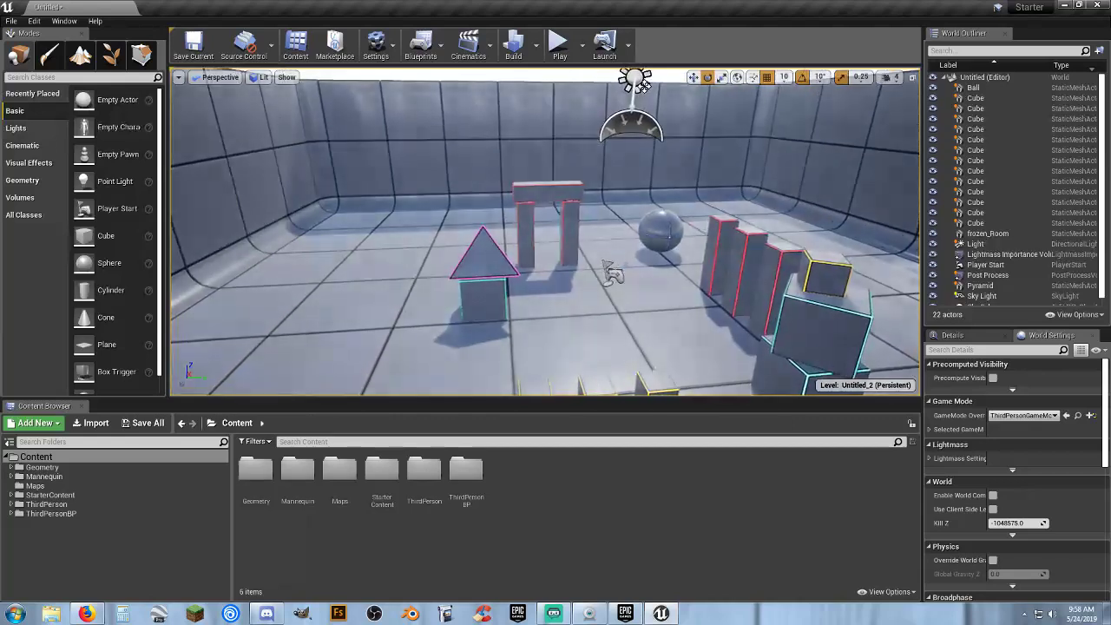
left_click(559, 42)
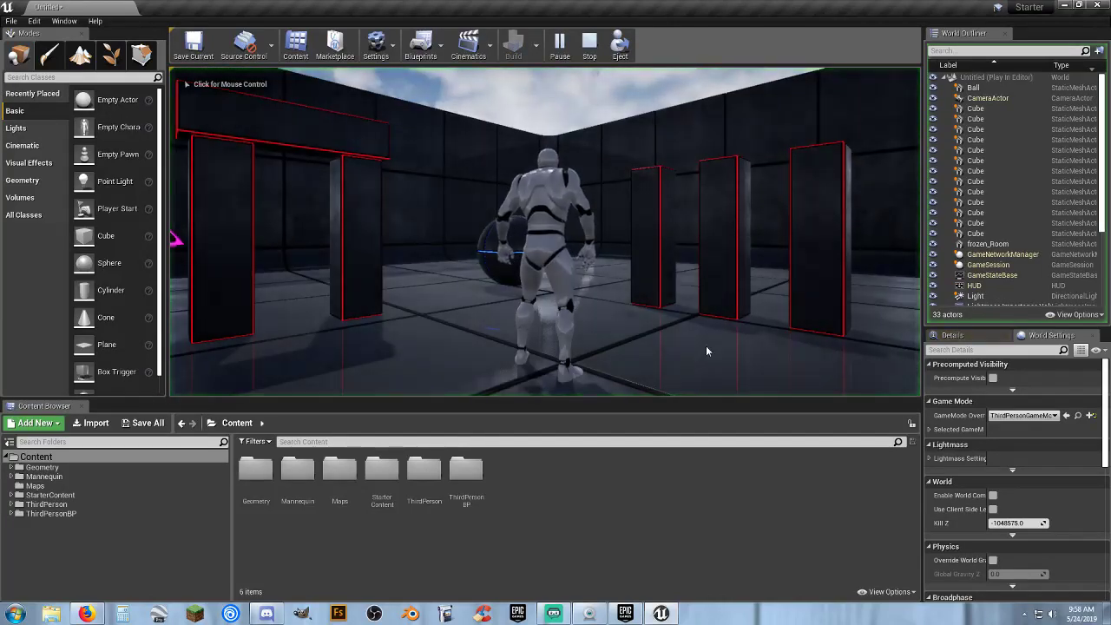
left_click(460, 243)
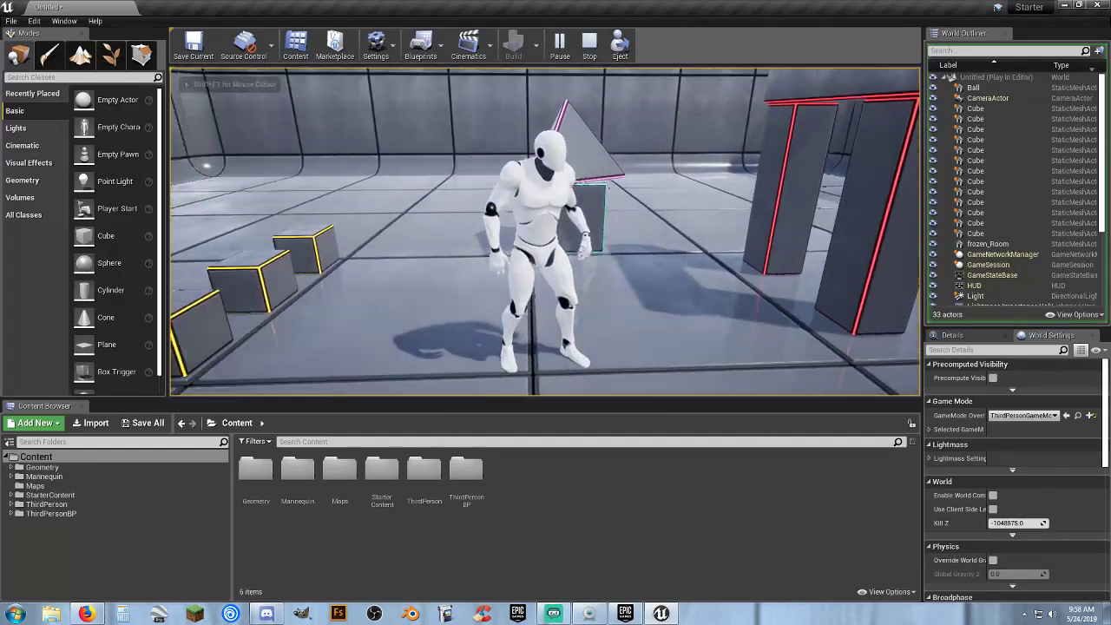
key("w")
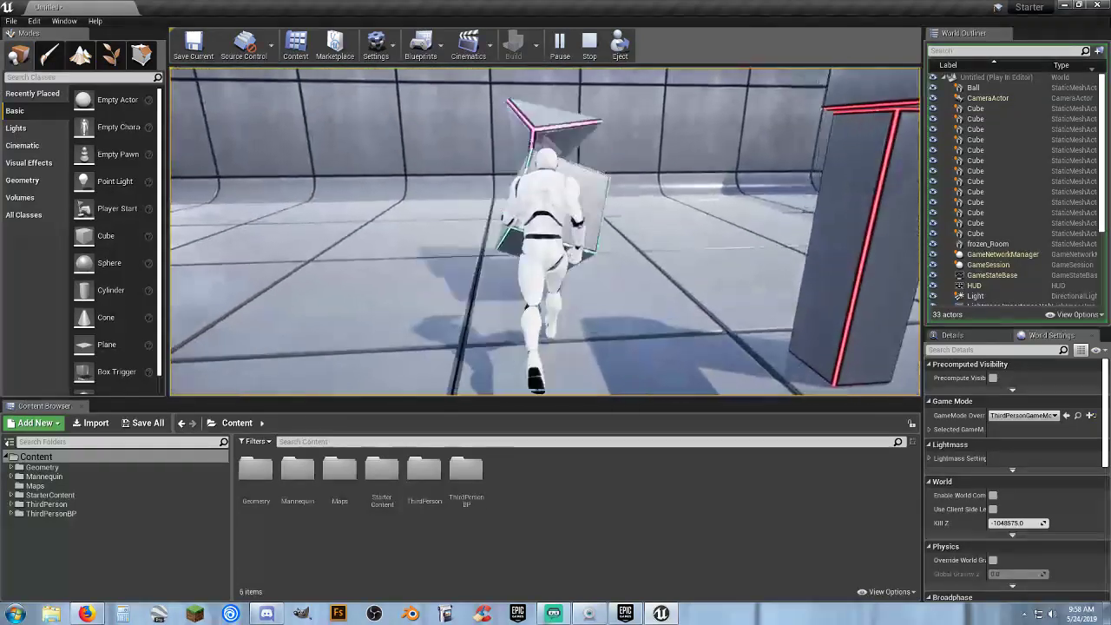
key("d")
key("w")
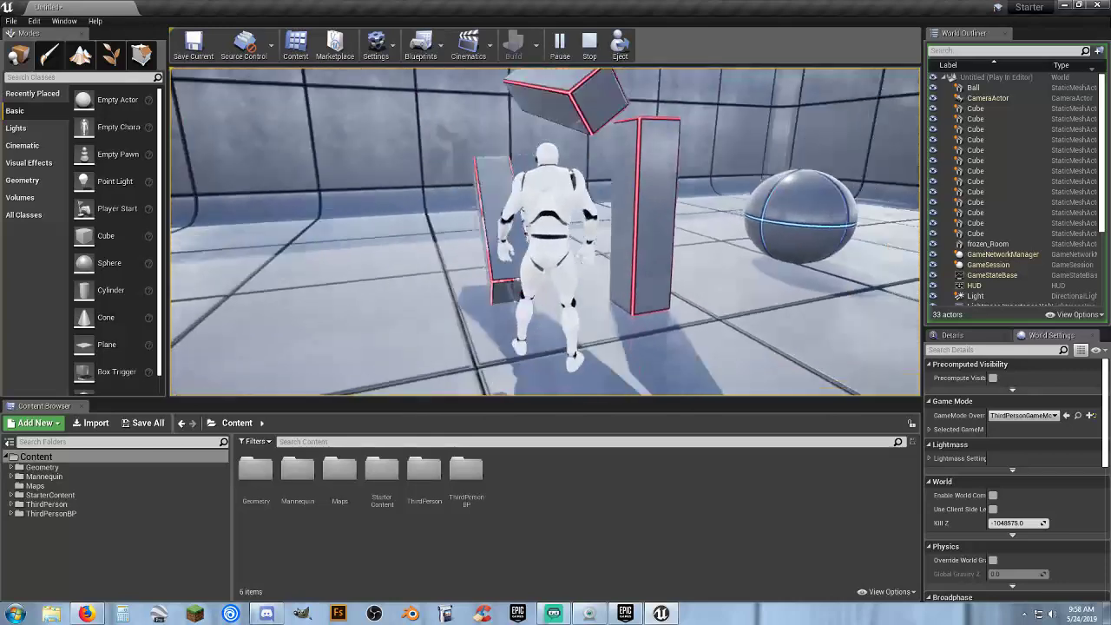
key("w")
key("d")
key("w")
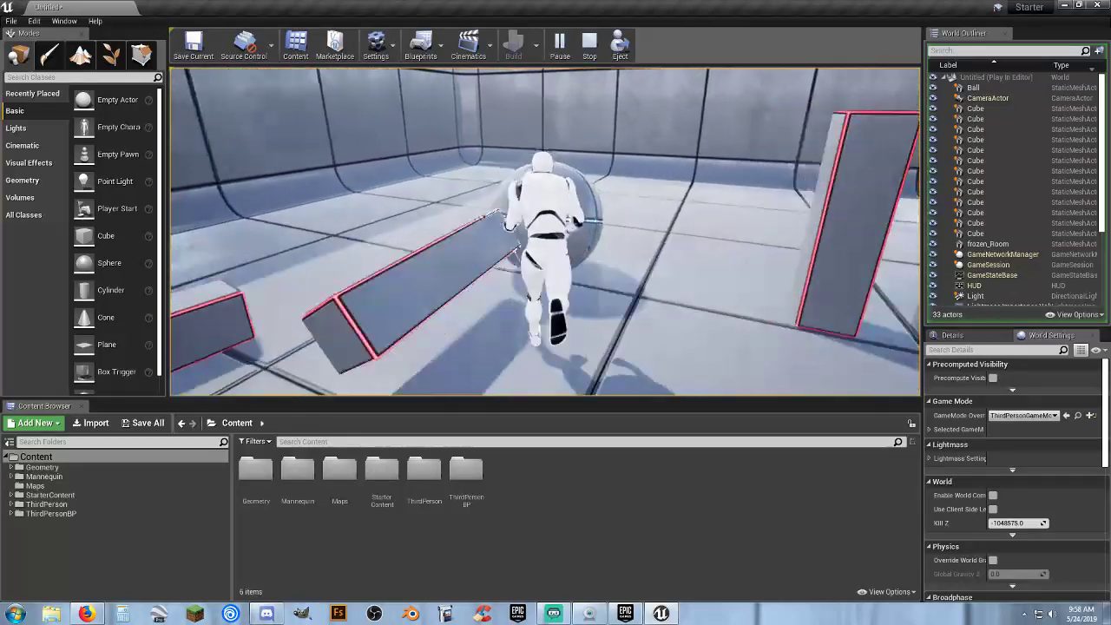
key("w")
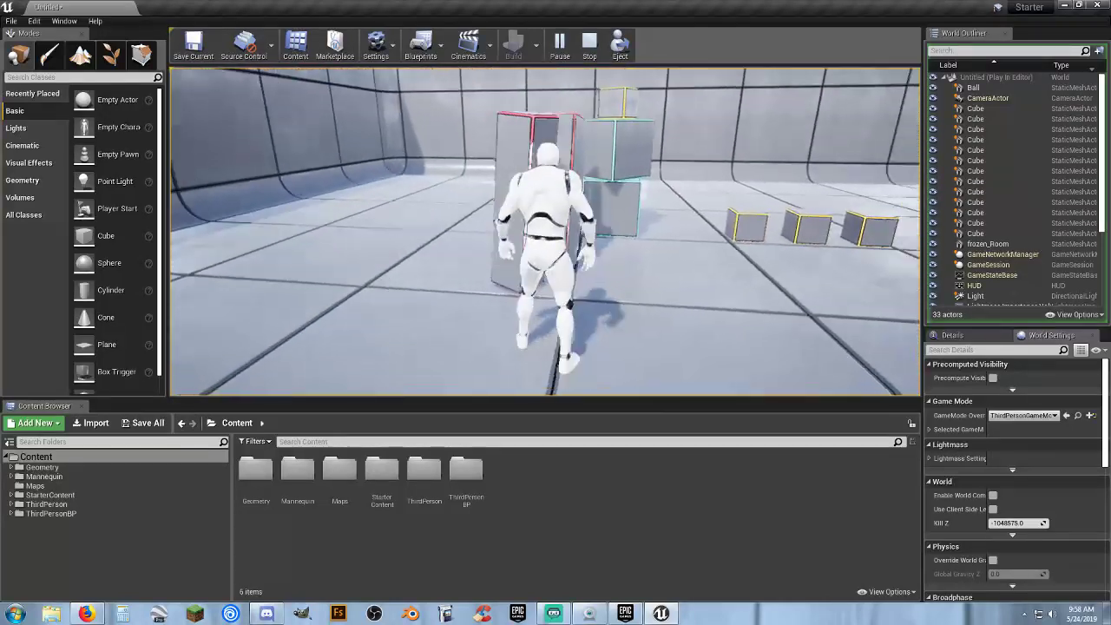
key("d")
key("w")
key("d")
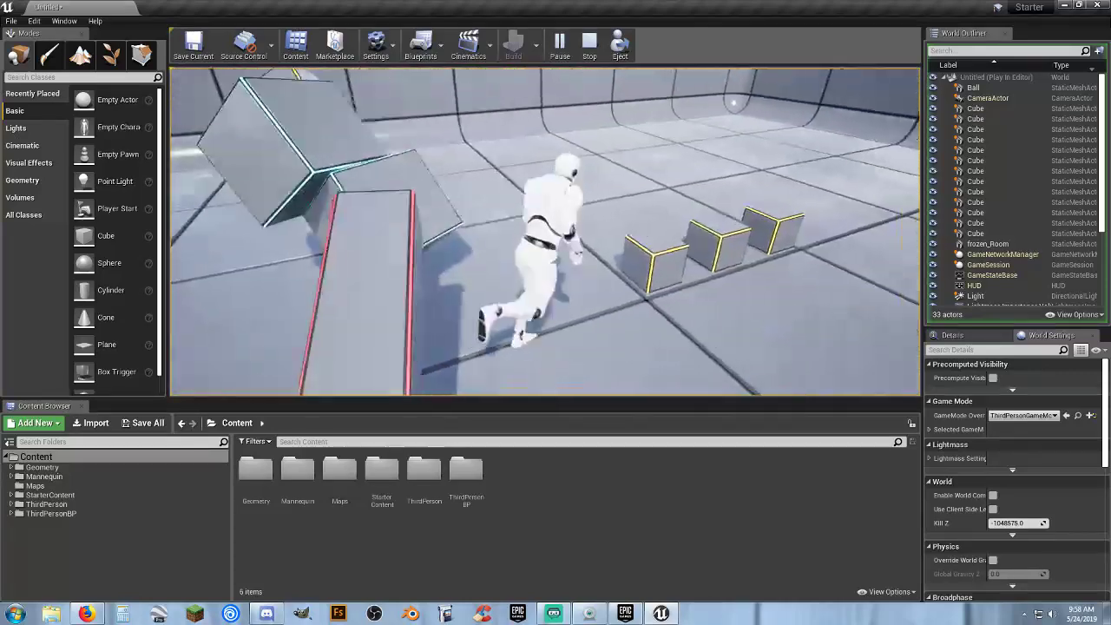
key("w")
key("d")
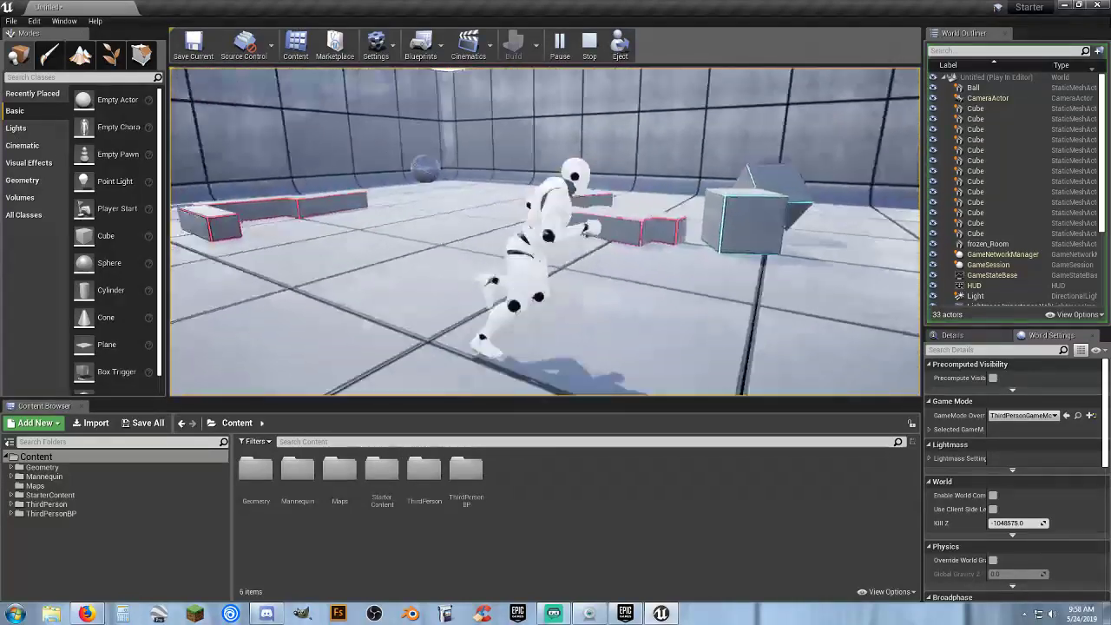
key("w")
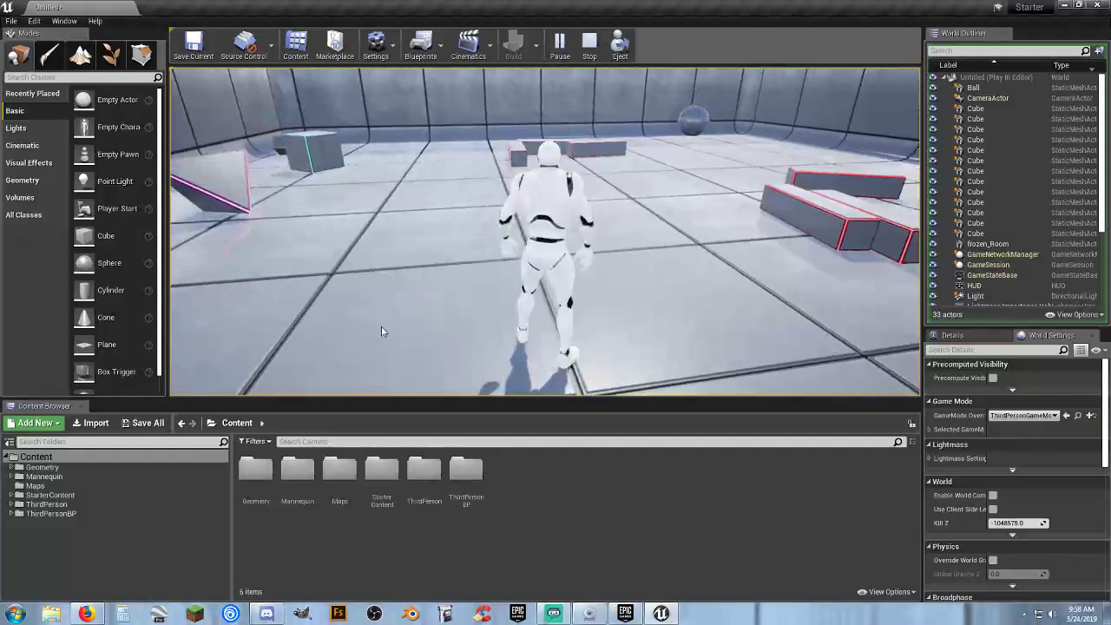
key("Escape")
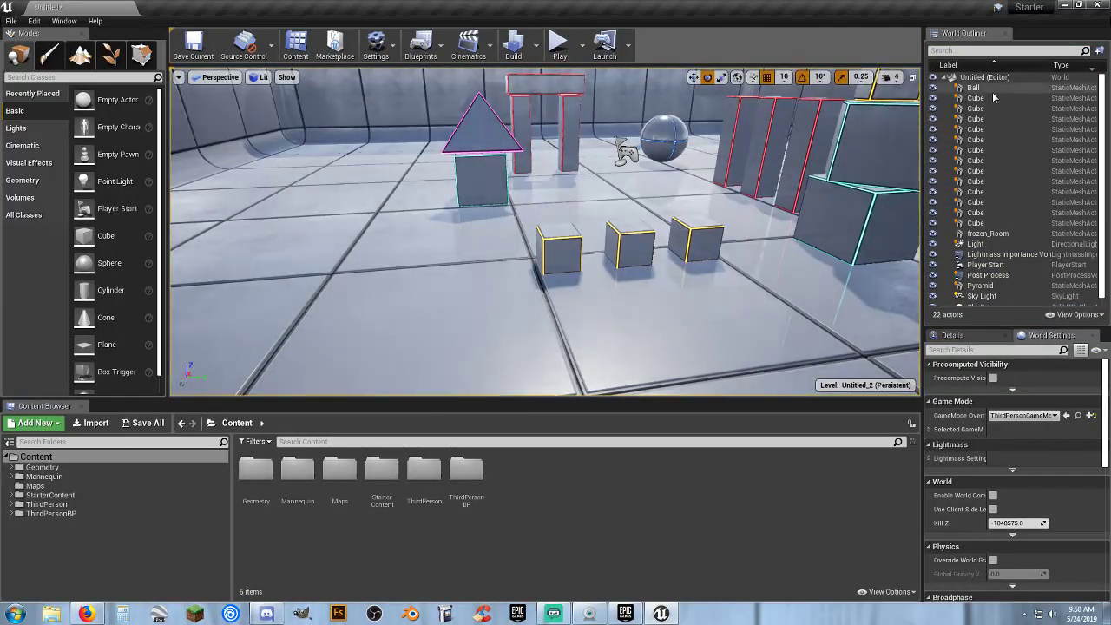
Step: Delete the Ball, all the Cube actors and the Pyramid from the level, keeping the room, lighting and Player Start
left_click(983, 88)
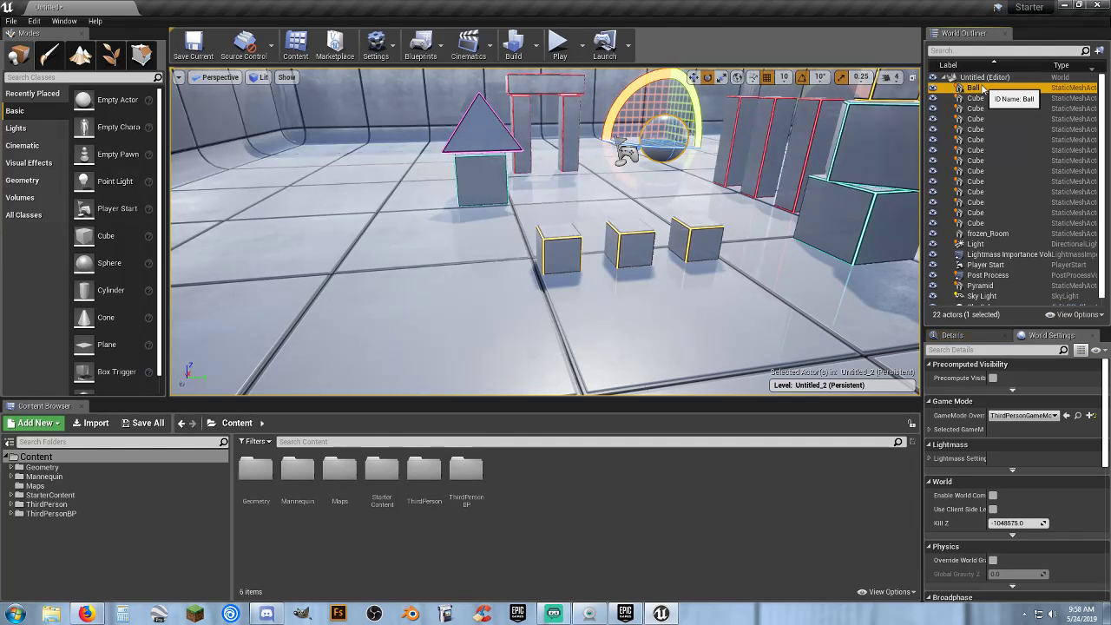
left_click(986, 225, "shift")
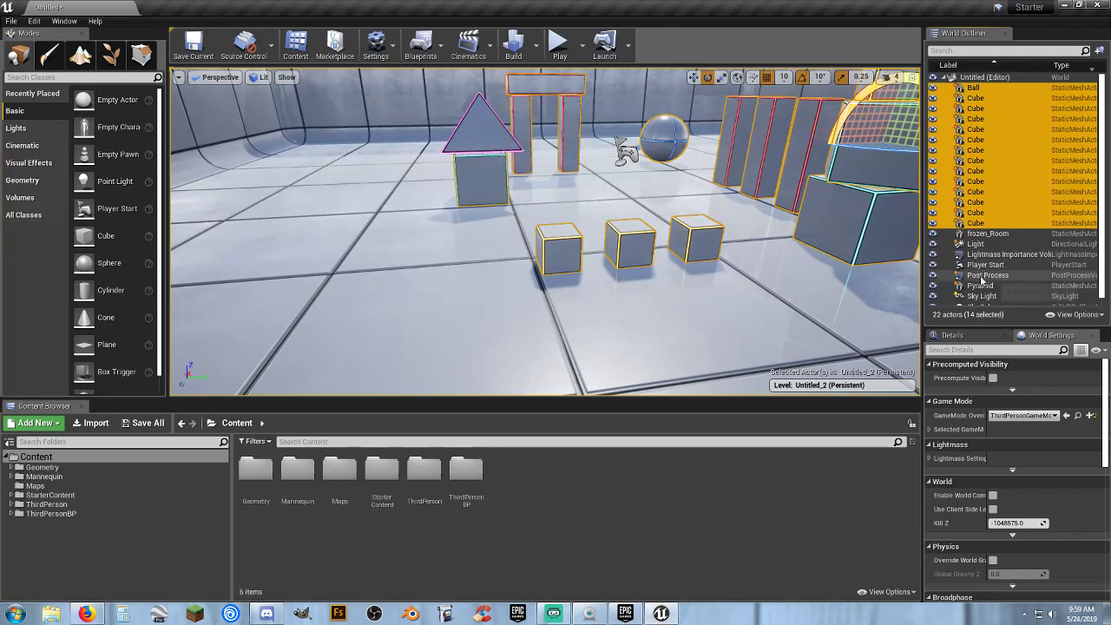
left_click(995, 285, "ctrl")
right_click_drag(786, 283, 885, 255)
right_click_drag(712, 276, 679, 282)
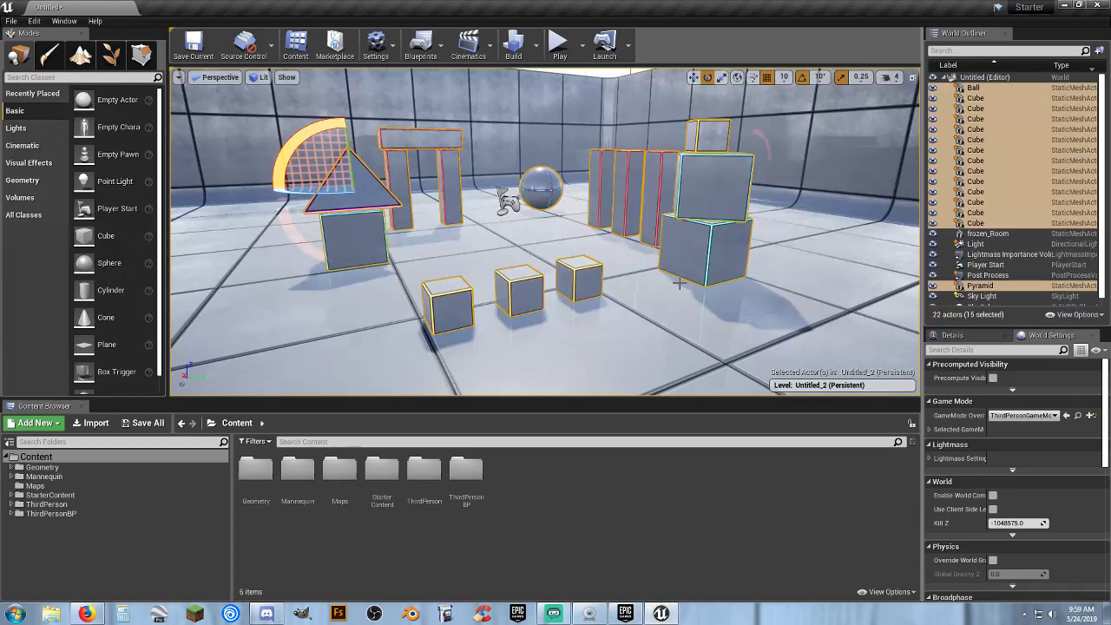
key("Delete")
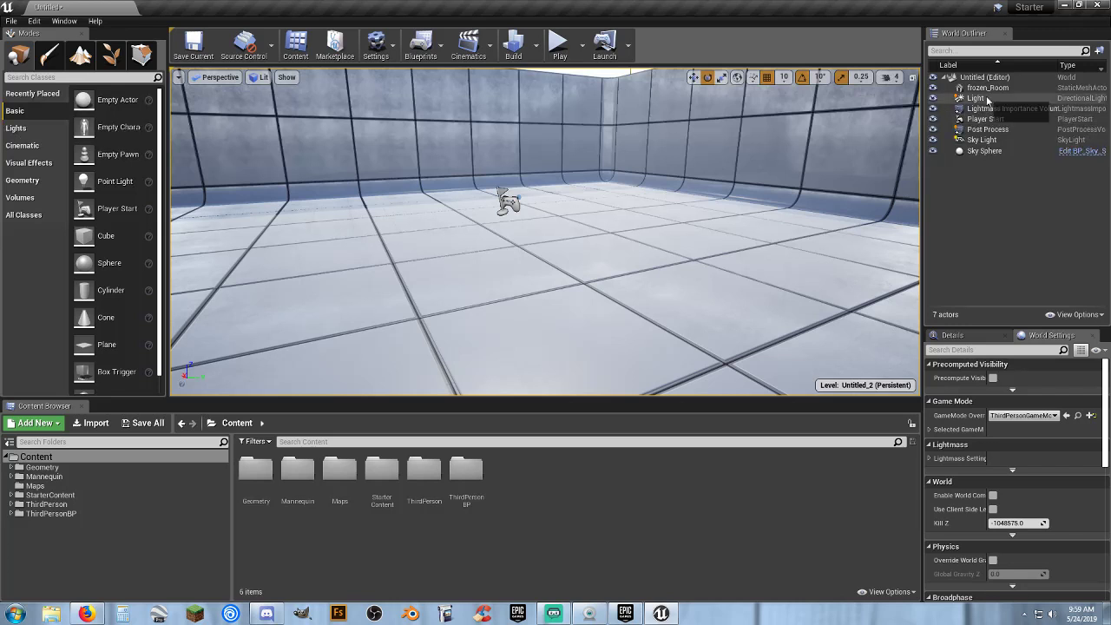
Step: Create a folder named Map Stuff for the level's actors in the World Outliner
right_click(985, 182)
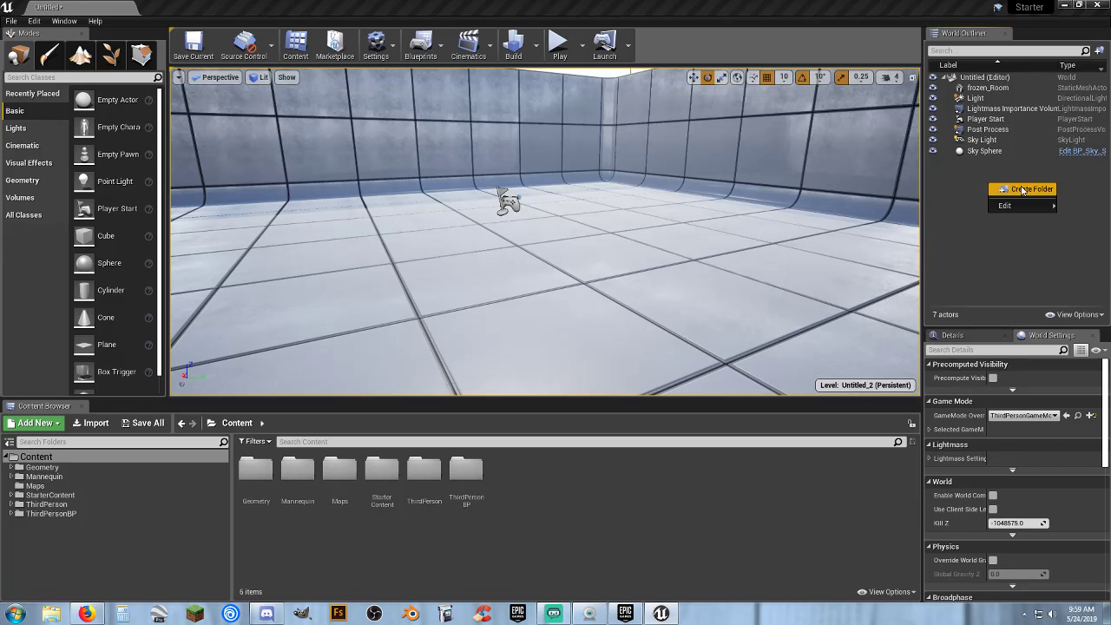
left_click(1023, 189)
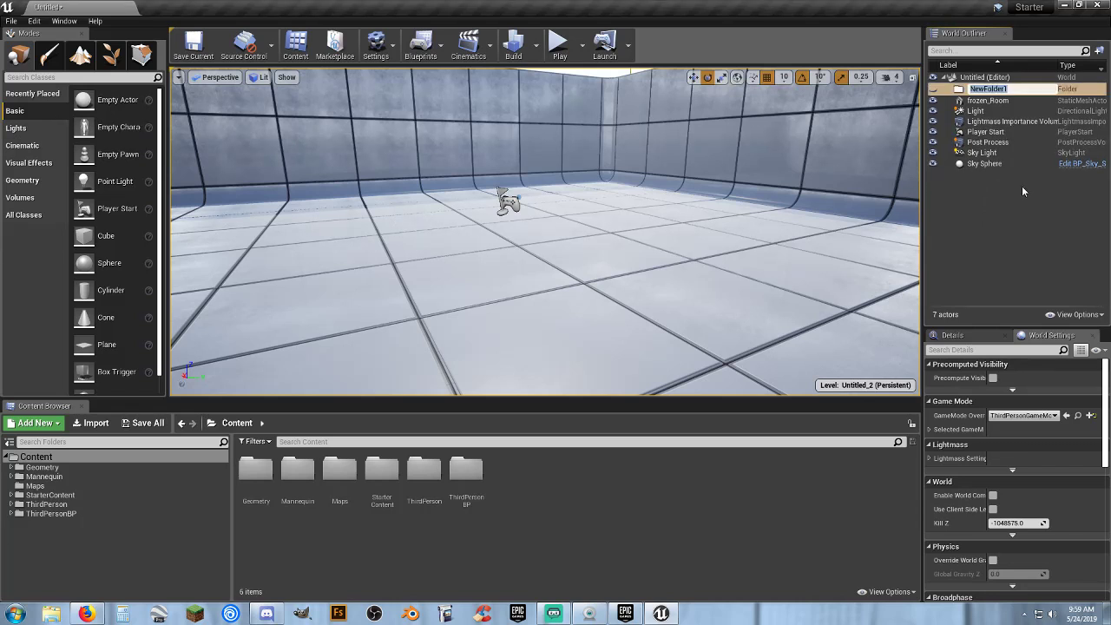
type("Map Stuff")
key("Return")
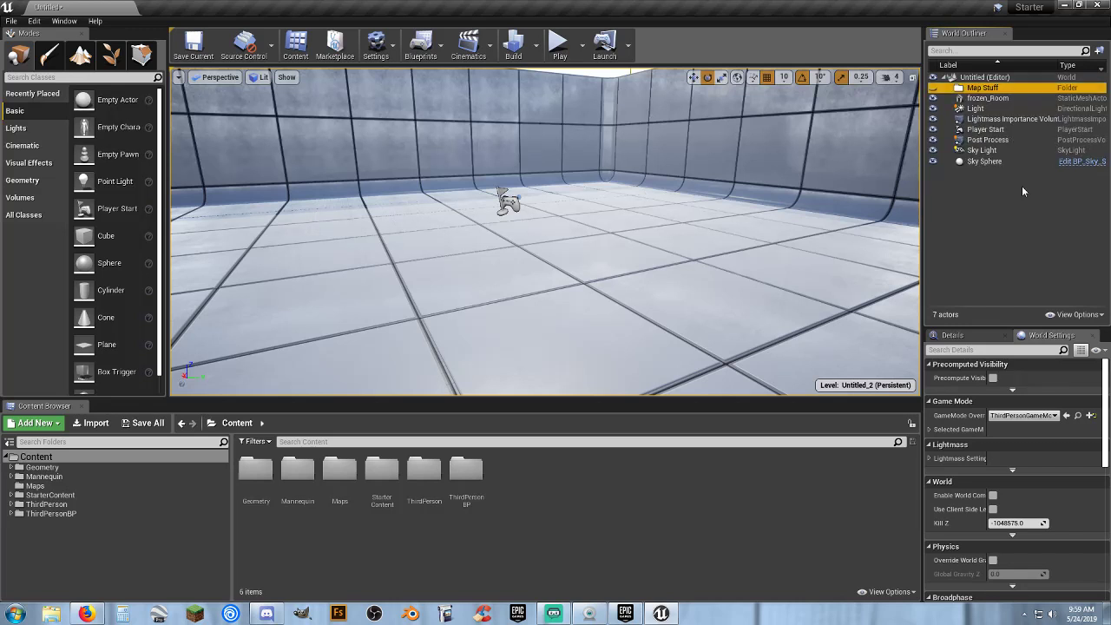
Step: Move all actors from frozen_Room through Sky Sphere into the Map Stuff folder and collapse it
left_click(988, 98)
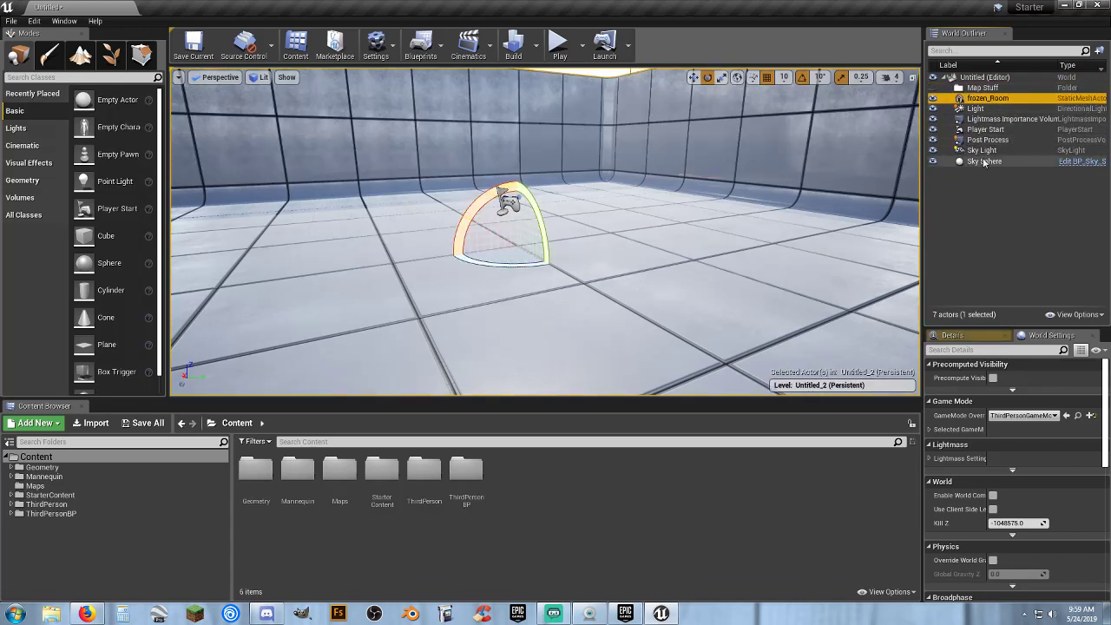
left_click(986, 162, "shift")
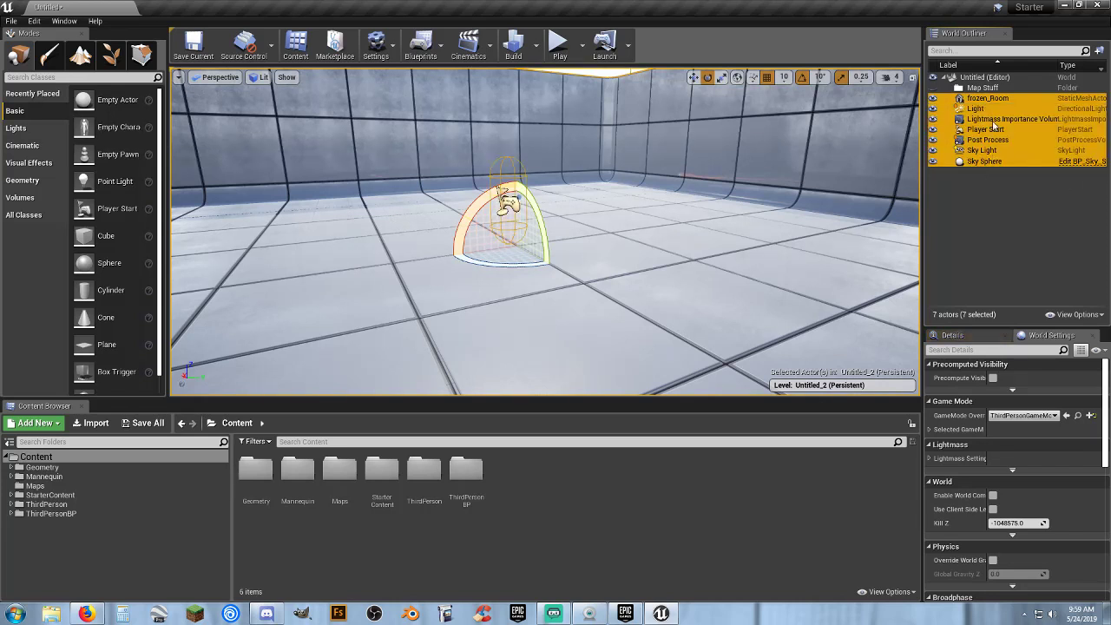
left_click_drag(994, 125, 997, 90)
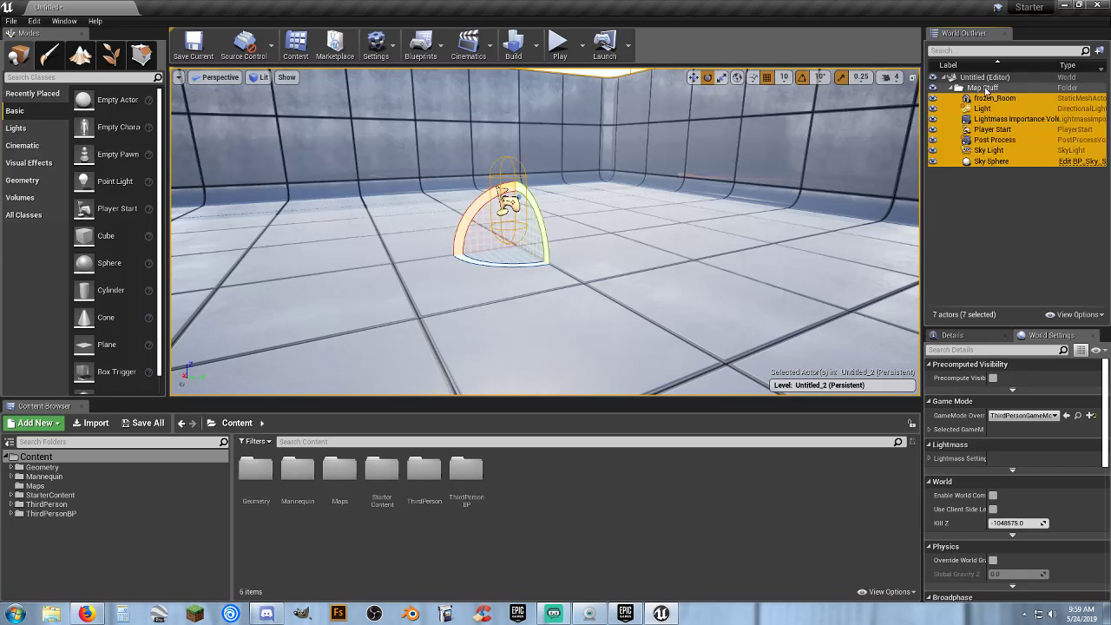
left_click(1015, 215)
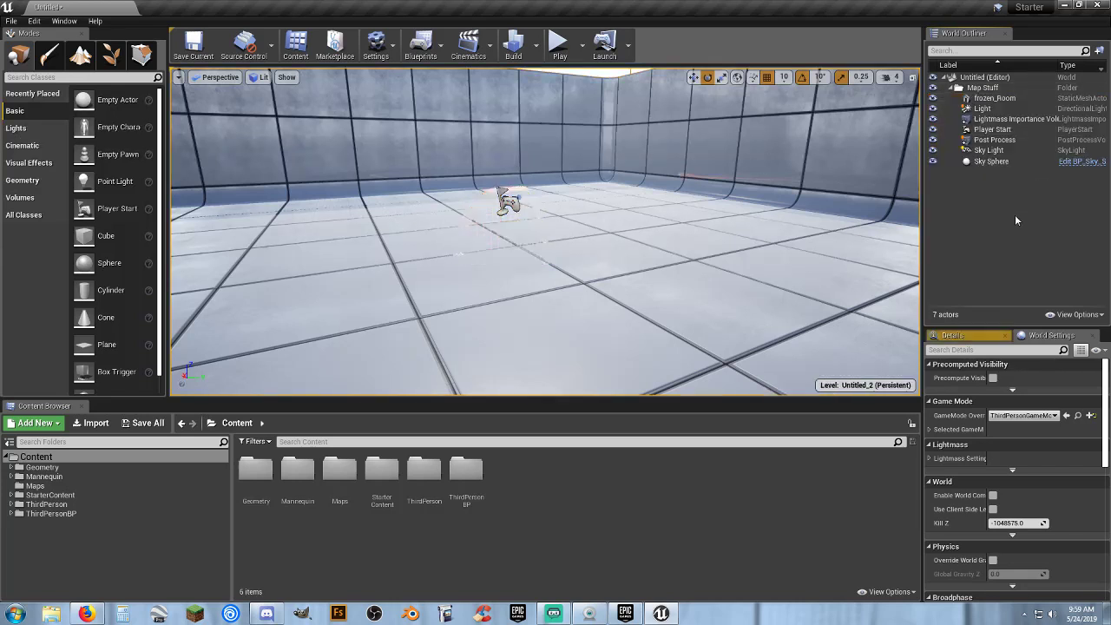
left_click(951, 89)
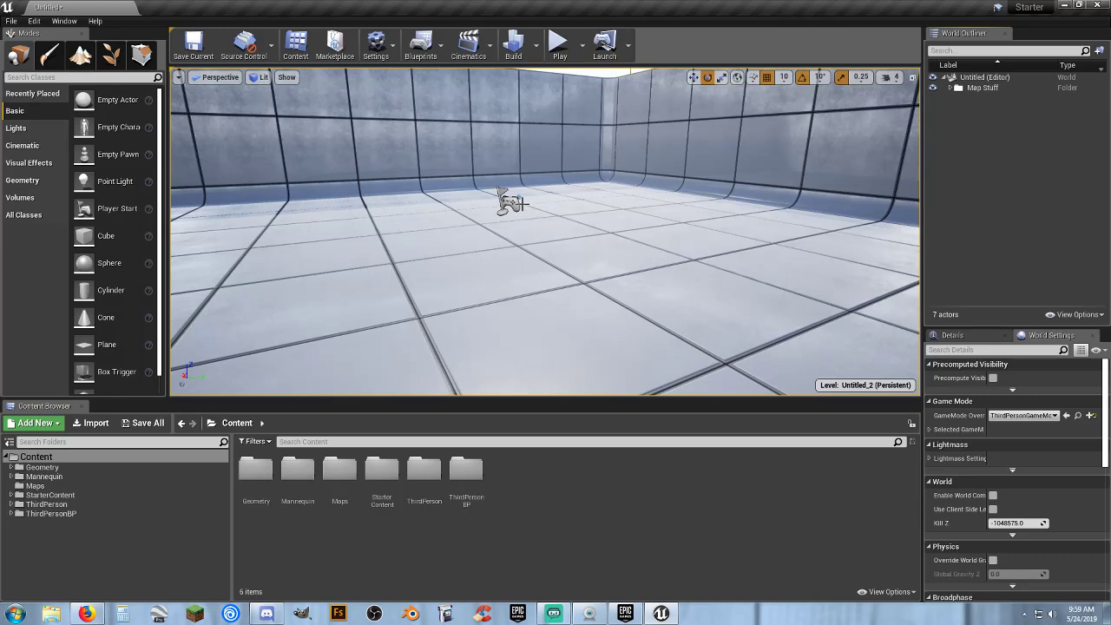
Step: Move the Player Start with the translate tool from the middle of the room to near one of its corners
left_click(516, 198)
mouse_move(513, 176)
right_mouse_down()
mouse_move(486, 165)
mouse_move(434, 173)
mouse_move(503, 209)
mouse_move(512, 176)
right_mouse_up()
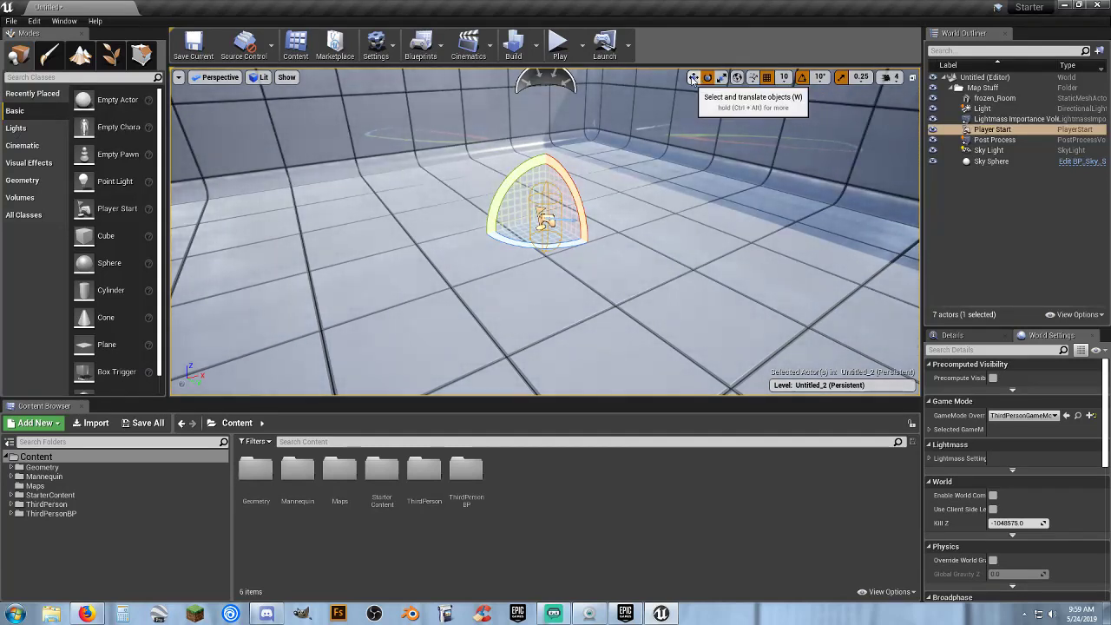
left_click(693, 78)
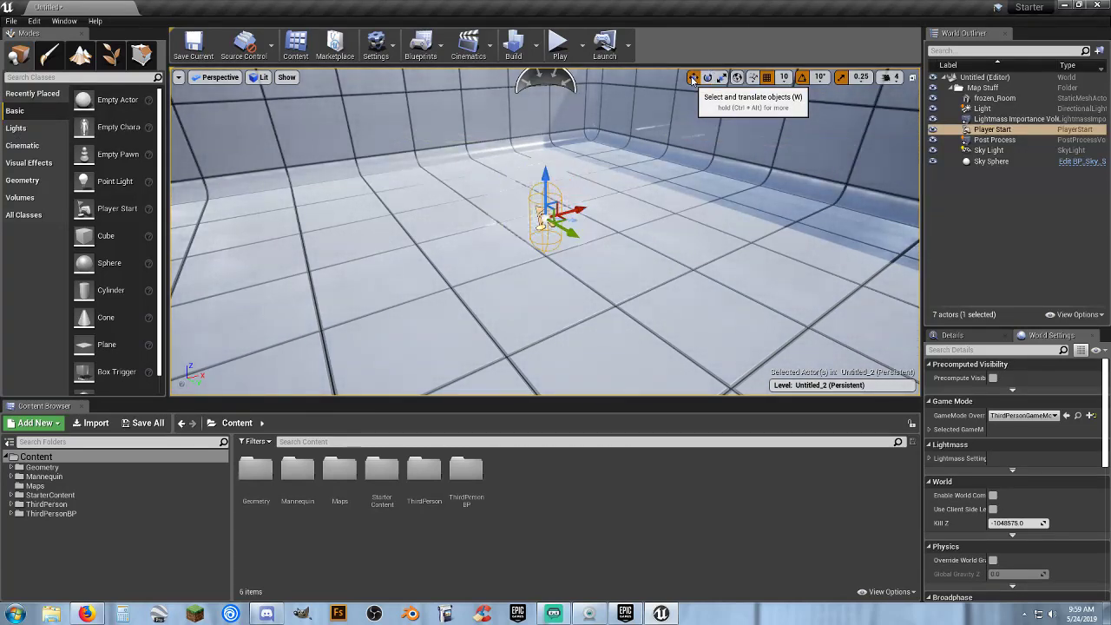
left_click_drag(577, 228, 268, 204)
right_click_drag(268, 203, 434, 85)
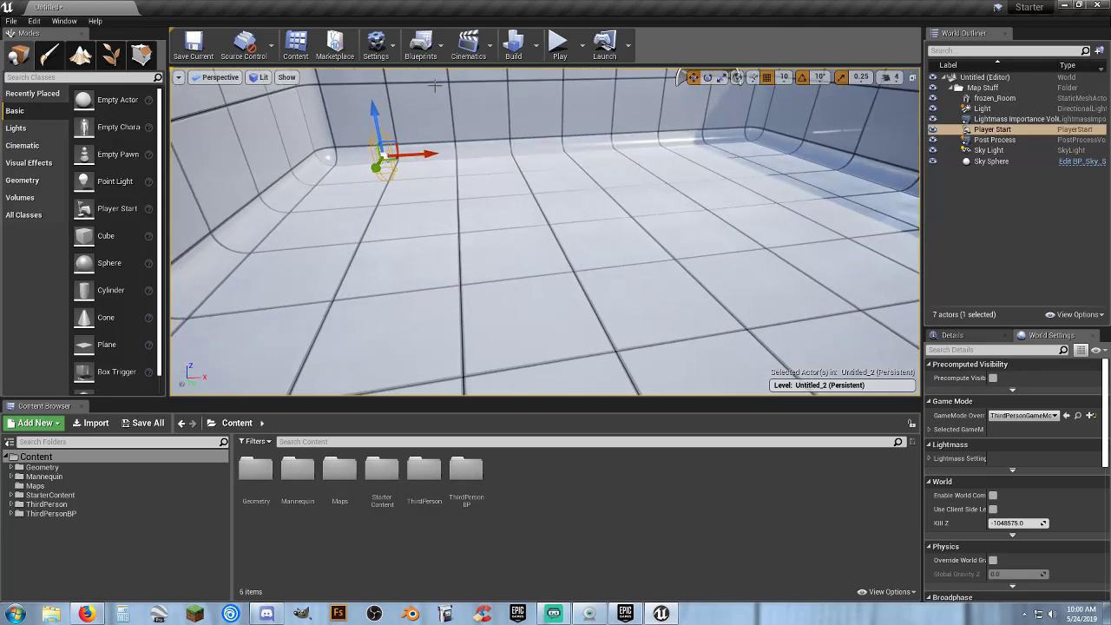
Step: Play-test the level by running the character across the room from the moved Player Start, and stop the session
left_click(559, 43)
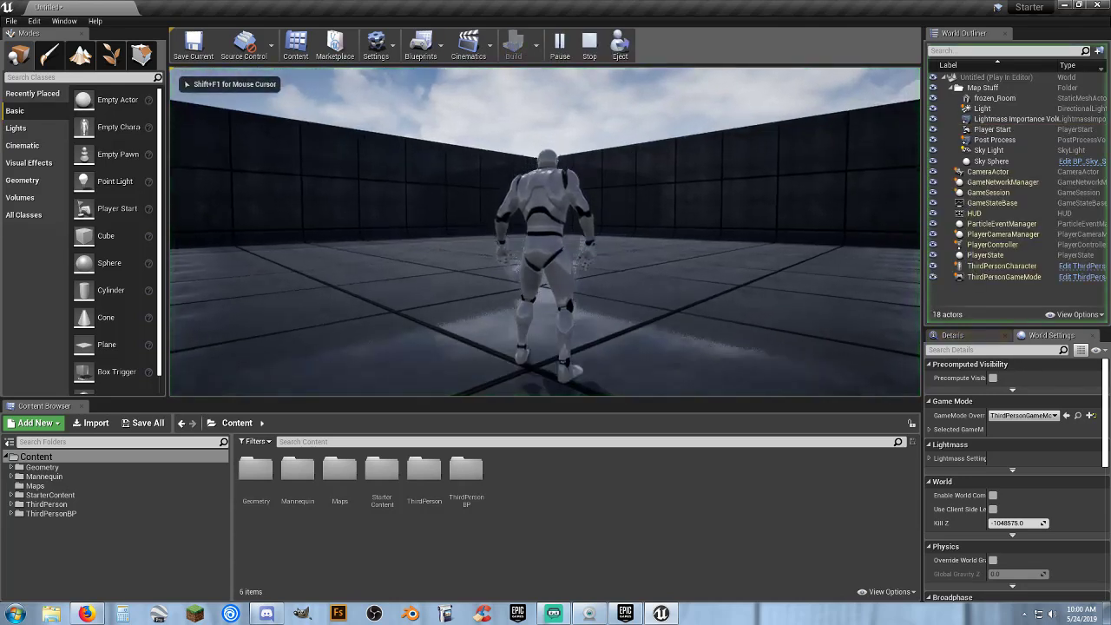
key("w")
key("a")
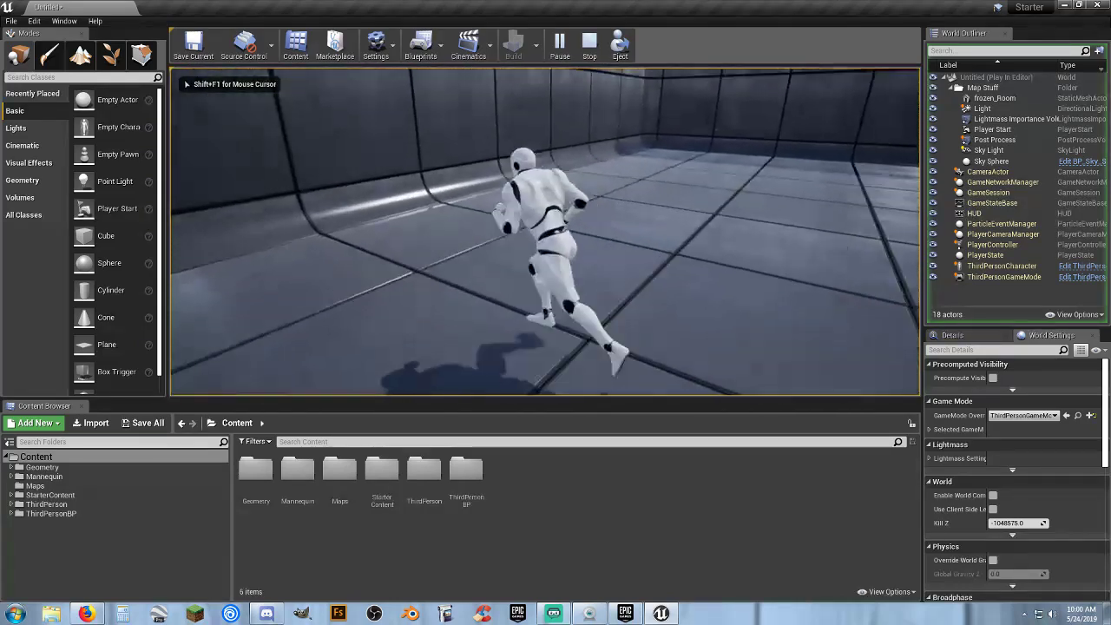
key("Escape")
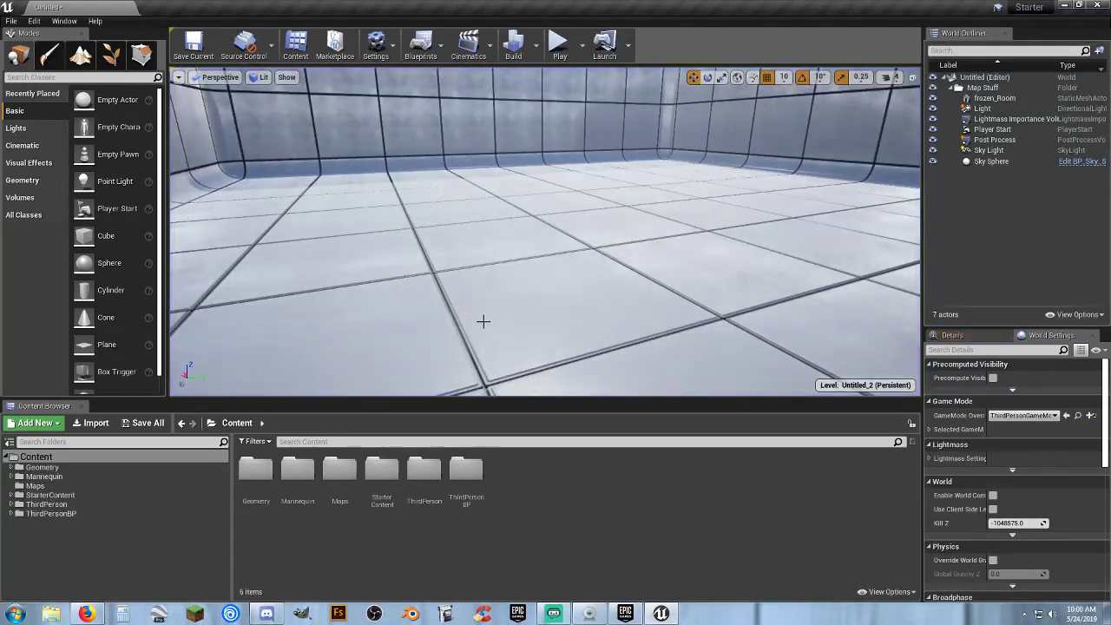
Step: Save the untitled level as TestMap in the Content/Maps folder
left_click(147, 425)
left_click(662, 413)
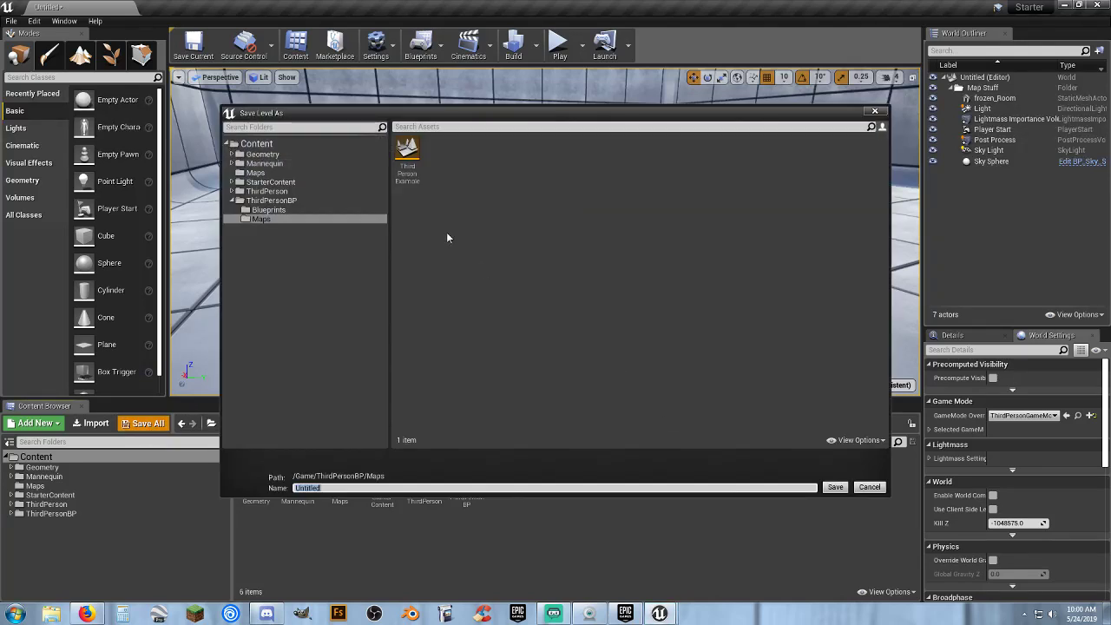
left_click(257, 174)
left_click(367, 489)
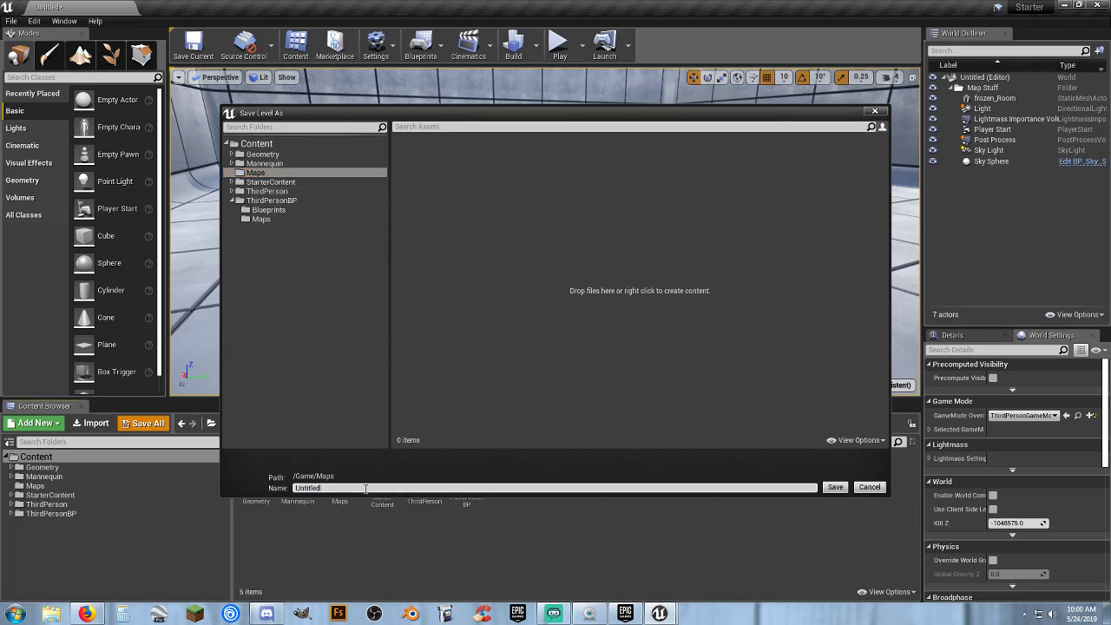
type("TestMap")
key("Return")
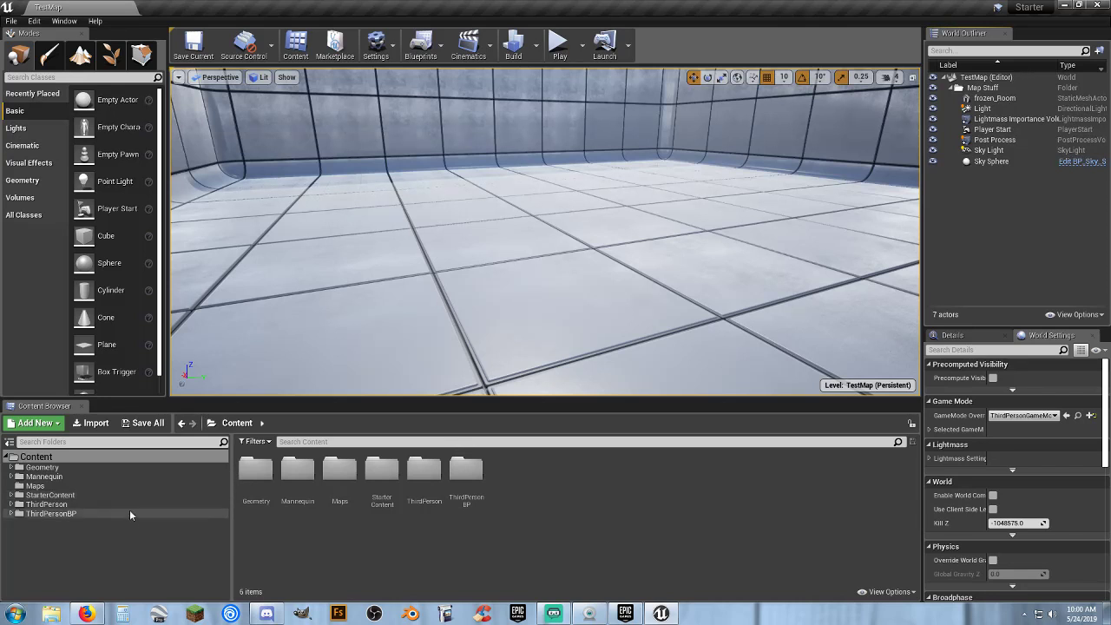
Step: Open the StarterContent/Architecture folder to show its floor, pillar and wall meshes
left_click(12, 495)
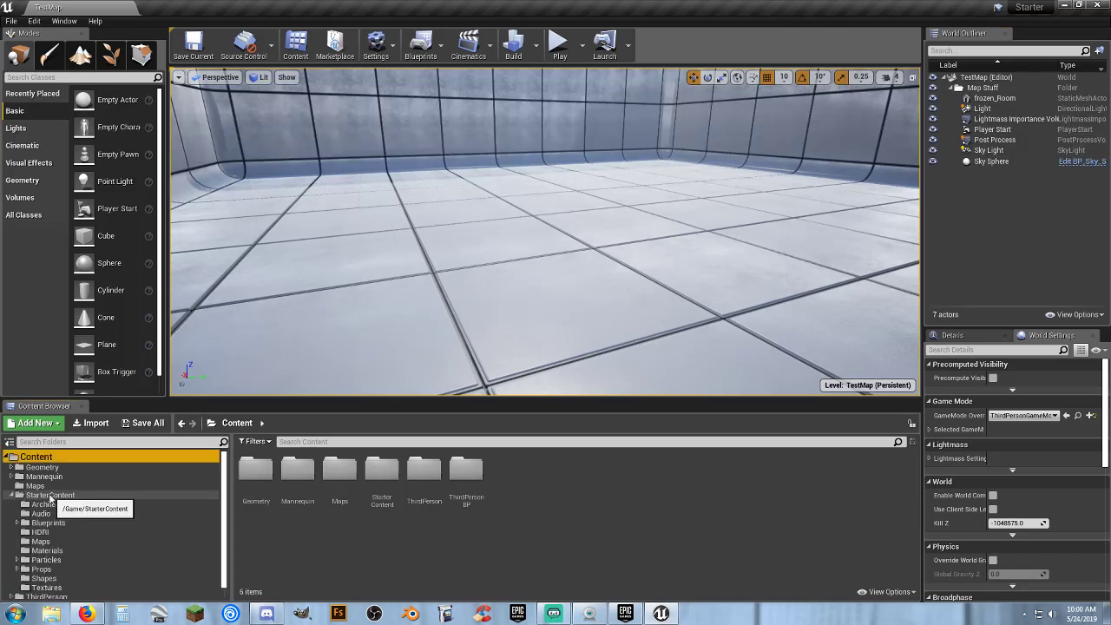
left_click(49, 495)
left_click(54, 505)
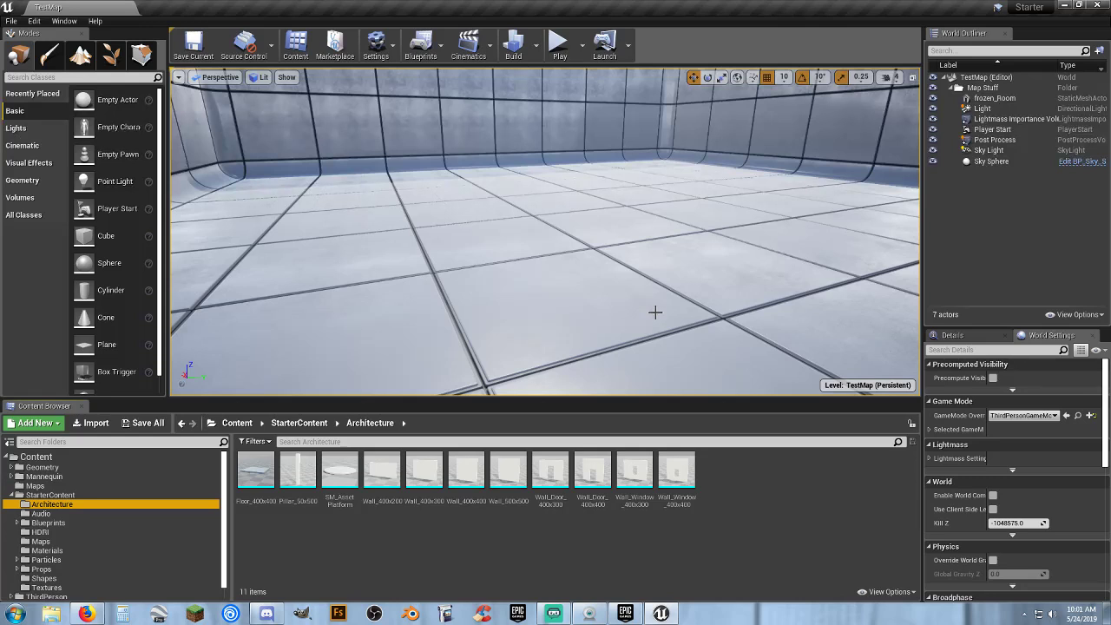
mouse_move(656, 312)
right_mouse_down()
mouse_move(364, 269)
mouse_move(434, 317)
mouse_move(495, 330)
right_mouse_up()
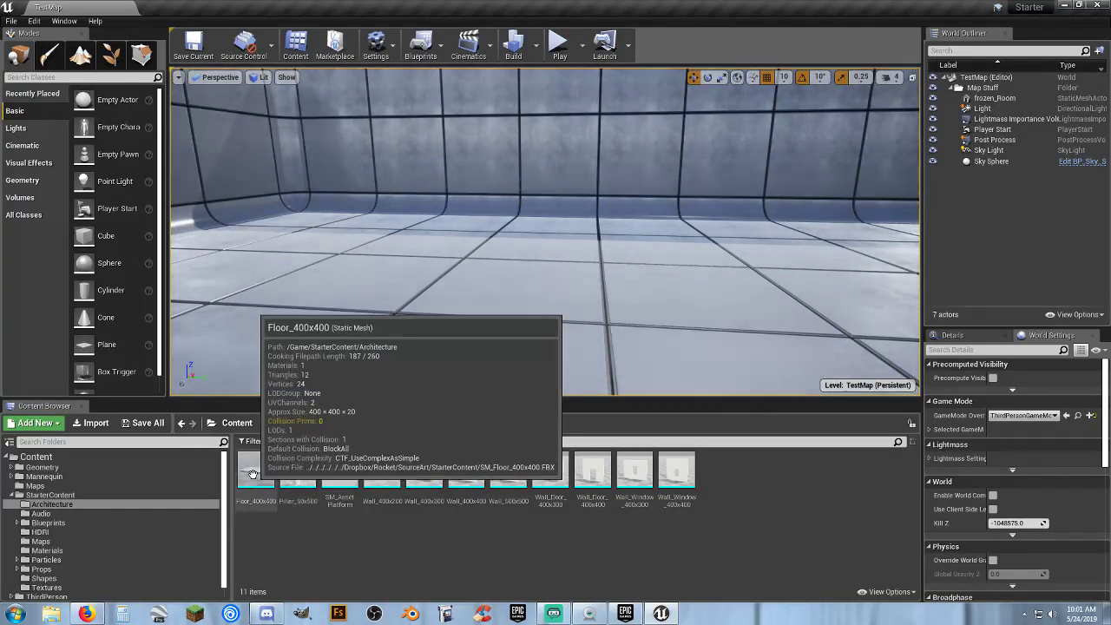
left_click_drag(252, 473, 422, 301)
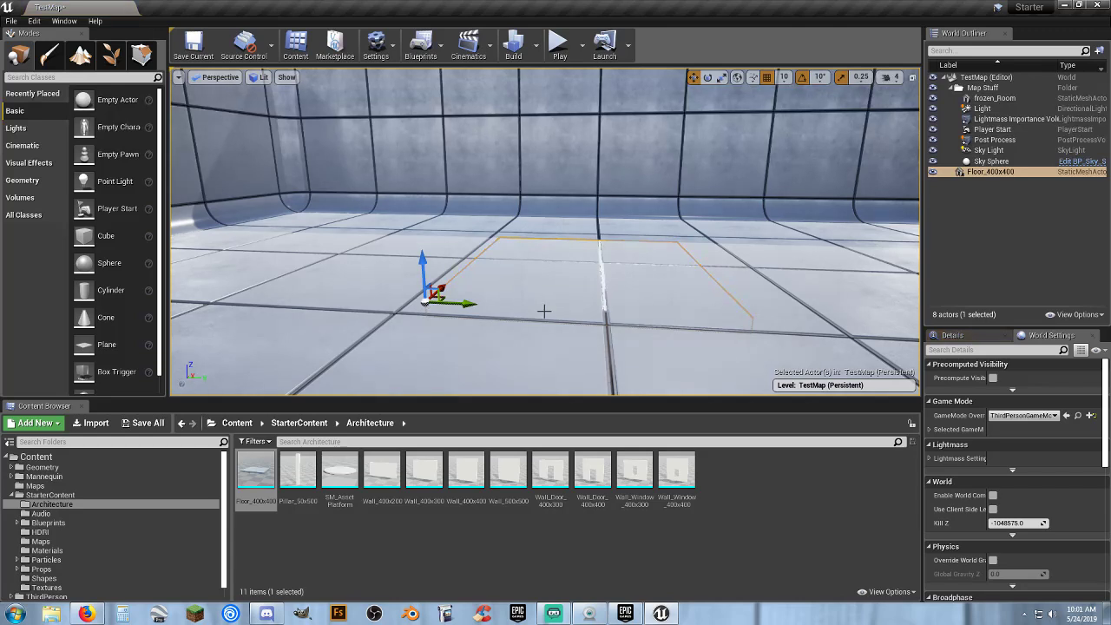
right_click_drag(637, 315, 631, 351)
key("Delete")
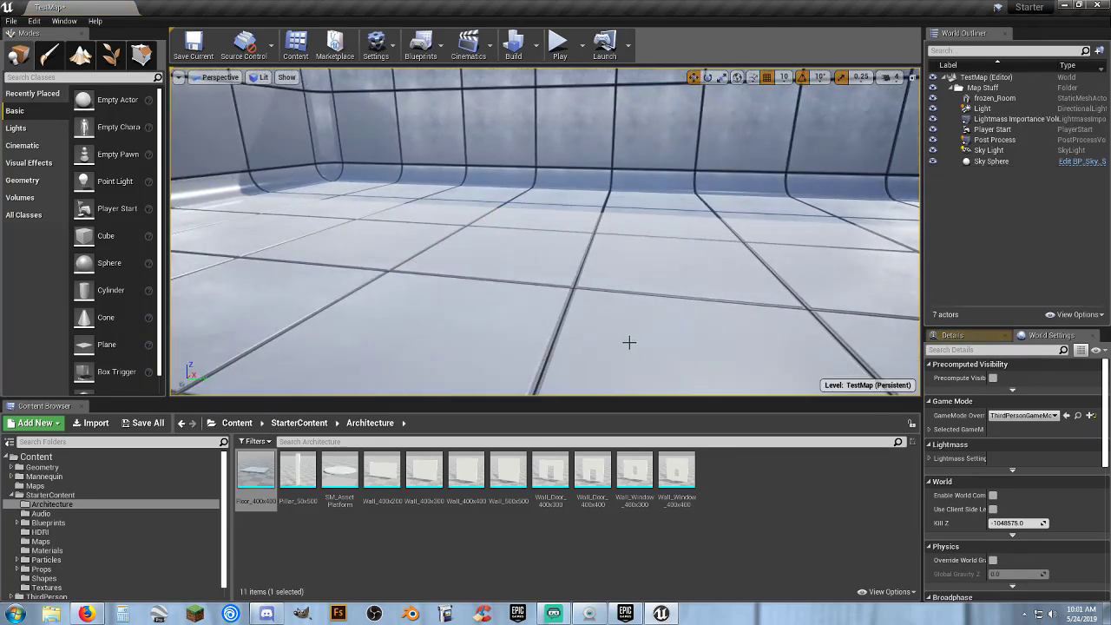
Step: Display the actor details, place a Floor_400x400 mesh in the room and set its X and Y location to 0
left_click(694, 278)
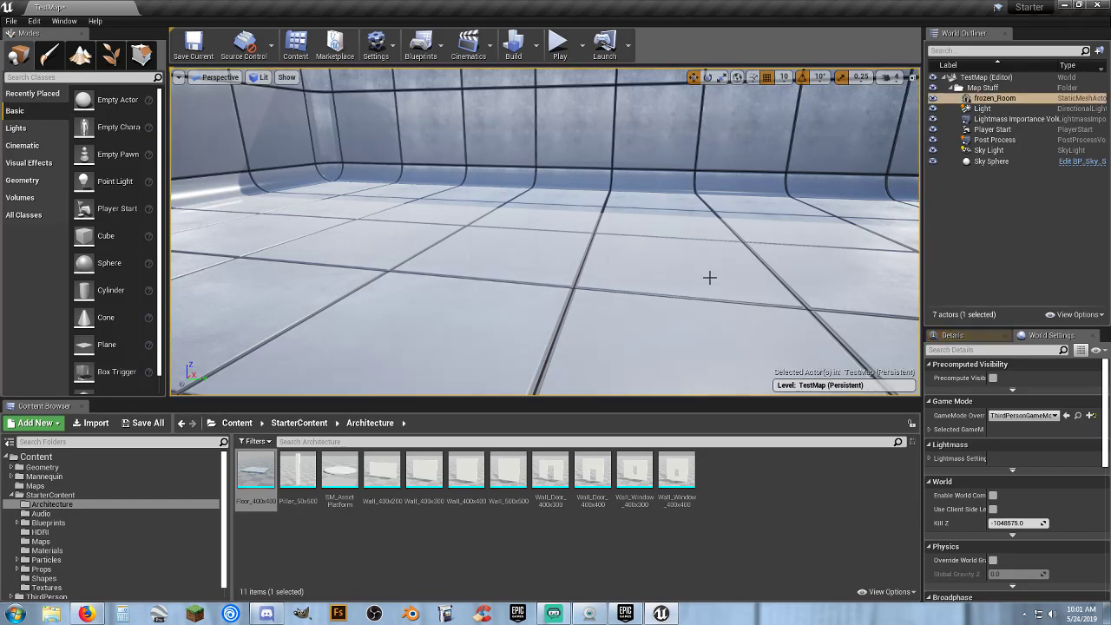
left_click(953, 337)
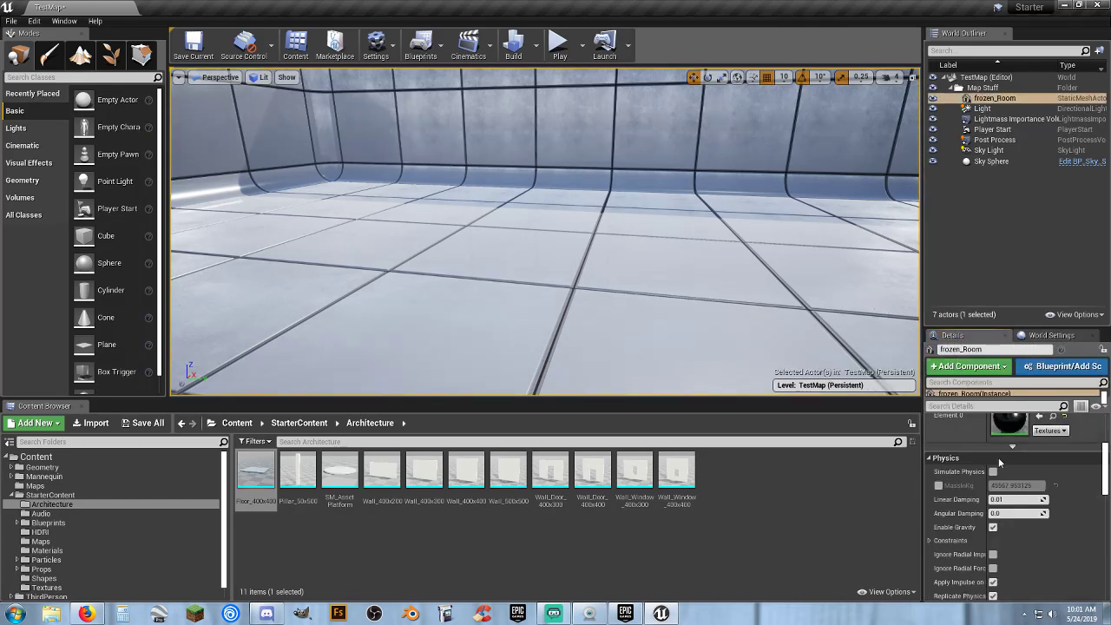
scroll(988, 473, "up", 5)
scroll(989, 473, "up", 1)
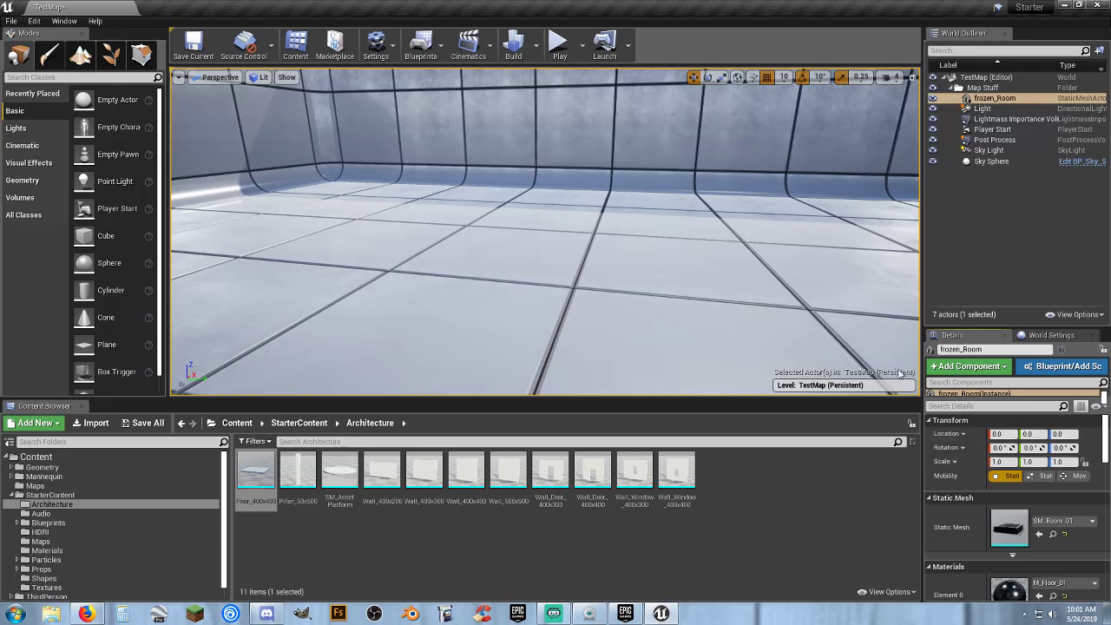
mouse_move(676, 282)
right_mouse_down()
mouse_move(486, 269)
mouse_move(671, 284)
right_mouse_up()
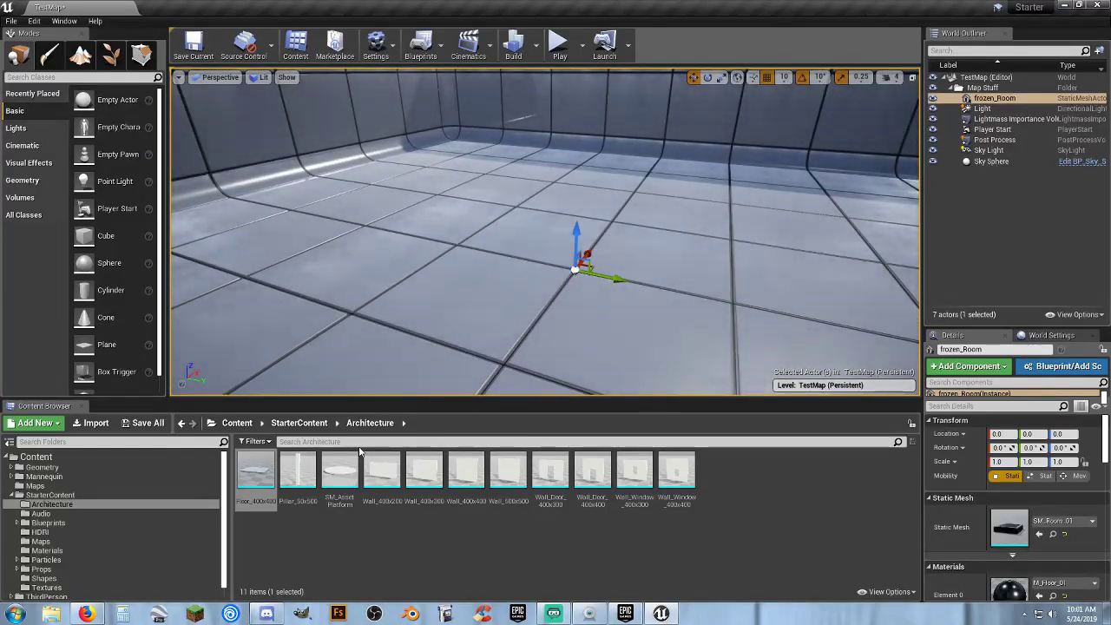
left_click_drag(256, 486, 509, 232)
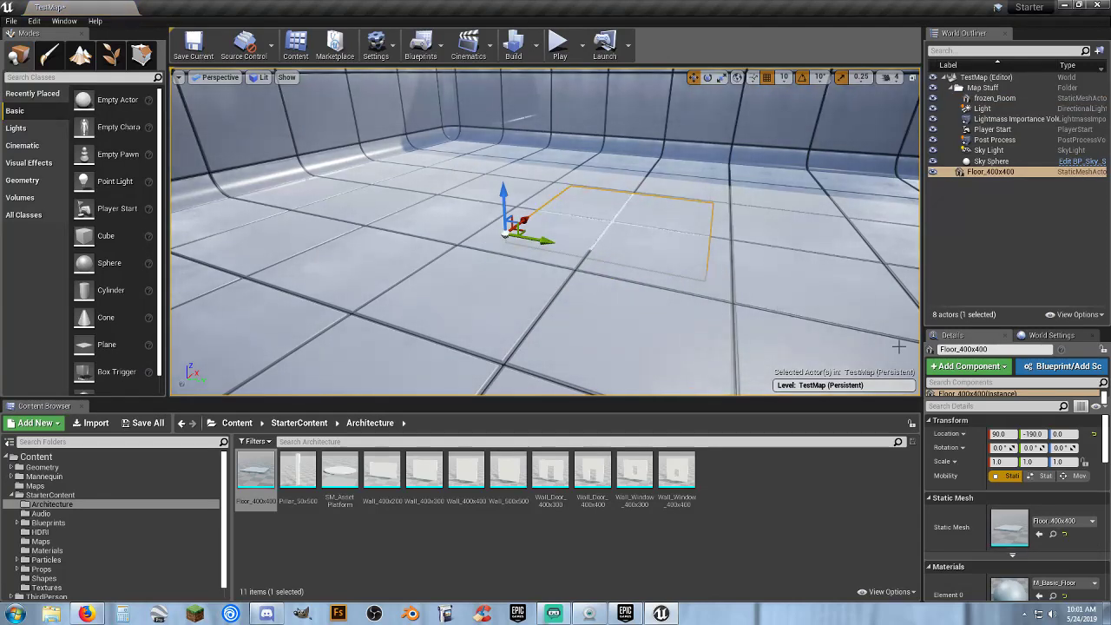
left_click(1003, 434)
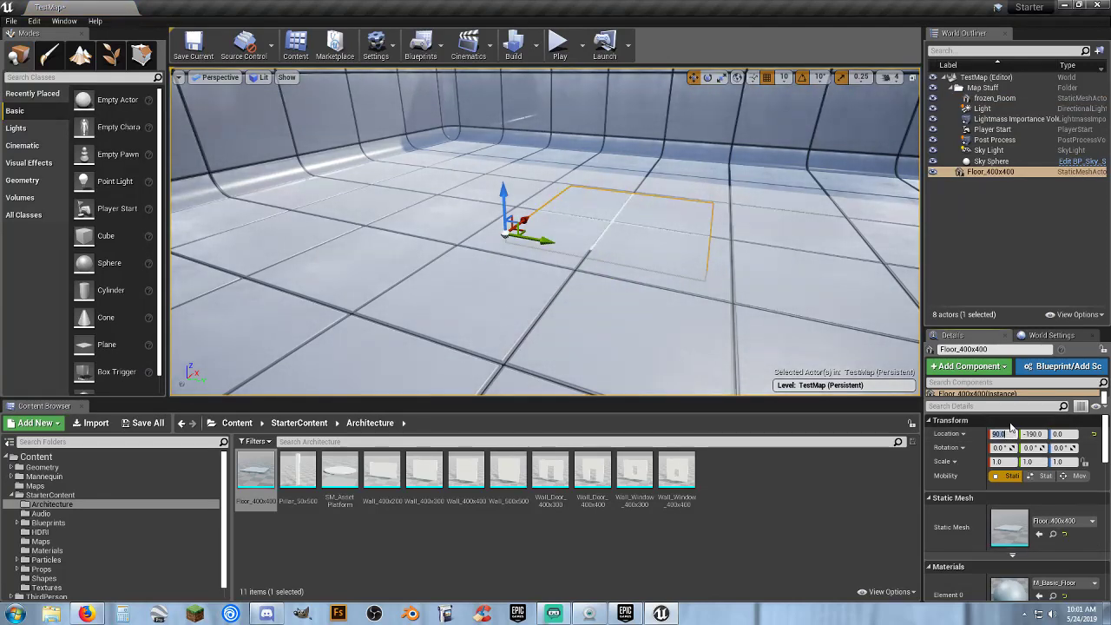
key("Tab")
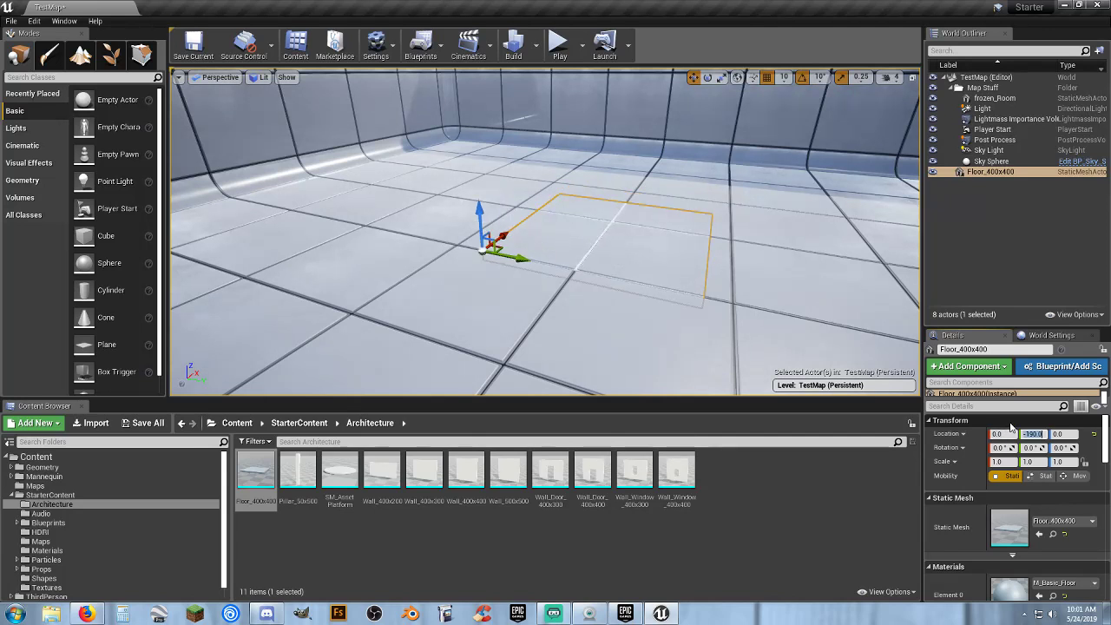
type("0")
key("Tab")
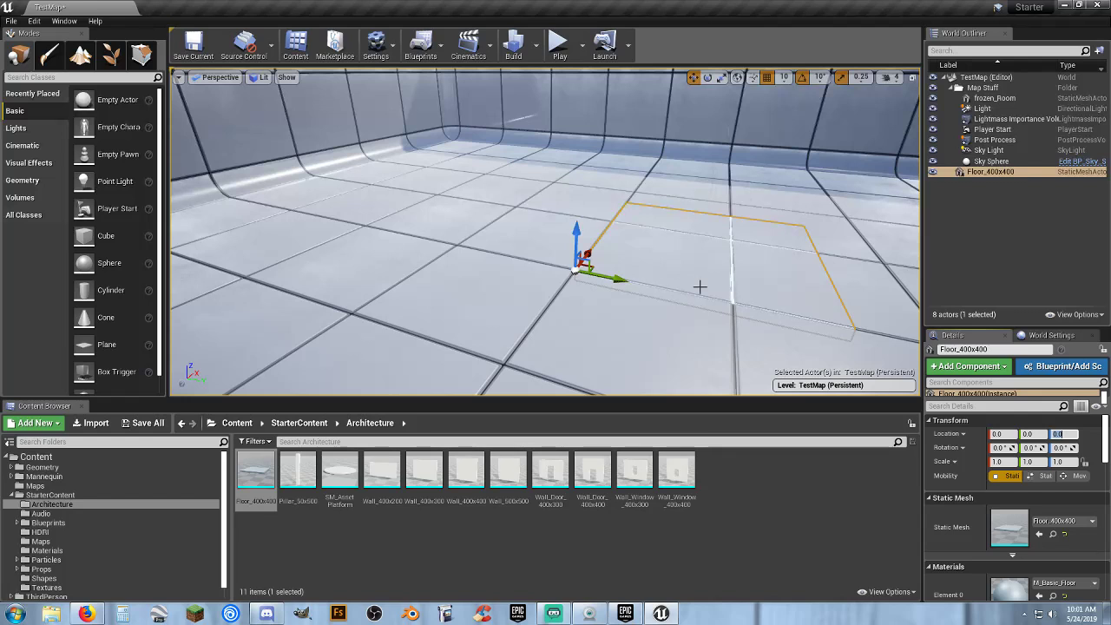
Step: Raise the Floor_400x400 mesh along Z to a height of 20 so it sits on top of the room's floor
right_click_drag(699, 287, 773, 325)
key("w")
key("a")
mouse_move(622, 290)
right_mouse_down()
mouse_move(622, 308)
mouse_move(686, 313)
mouse_move(623, 290)
right_mouse_up()
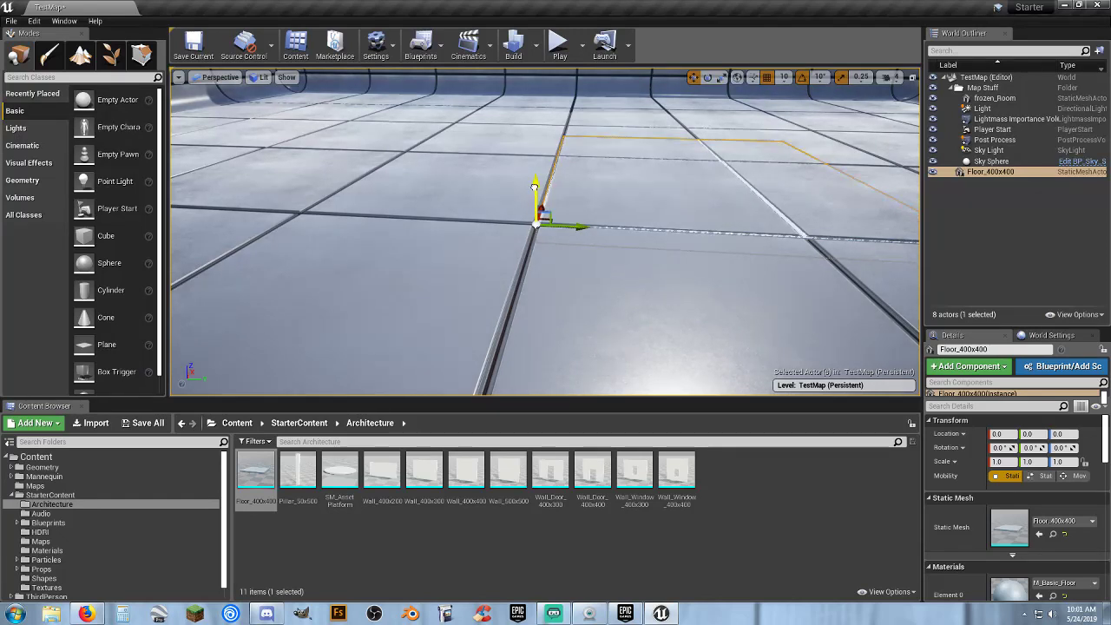
left_click_drag(536, 185, 533, 169)
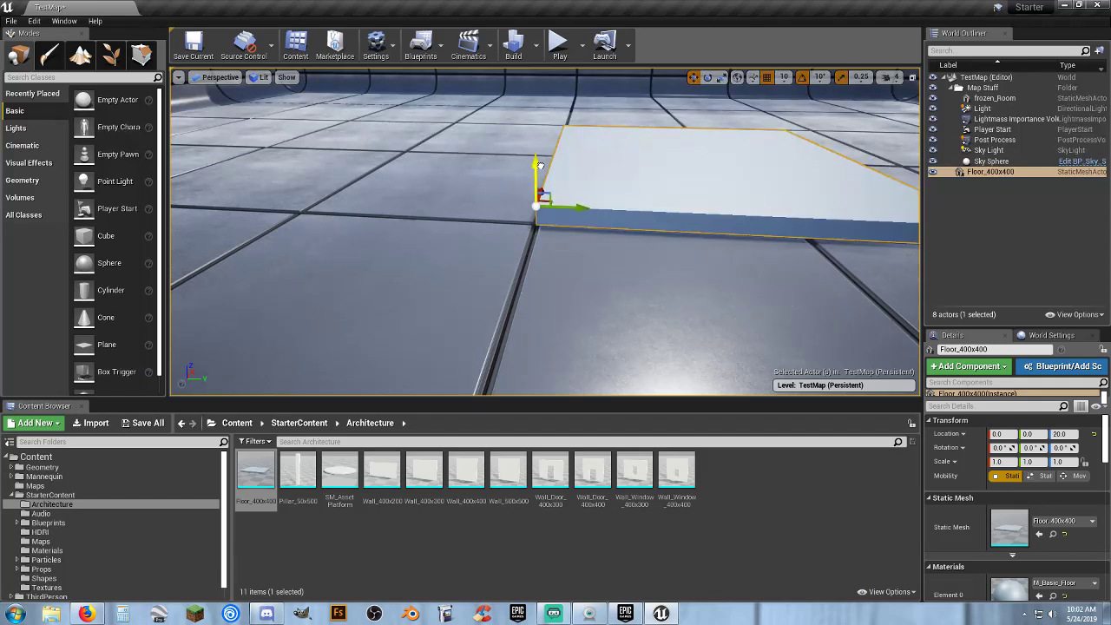
mouse_move(536, 166)
left_mouse_down()
mouse_move(540, 183)
mouse_move(543, 166)
left_mouse_up()
key("s")
right_click_drag(693, 204, 731, 203)
key("w")
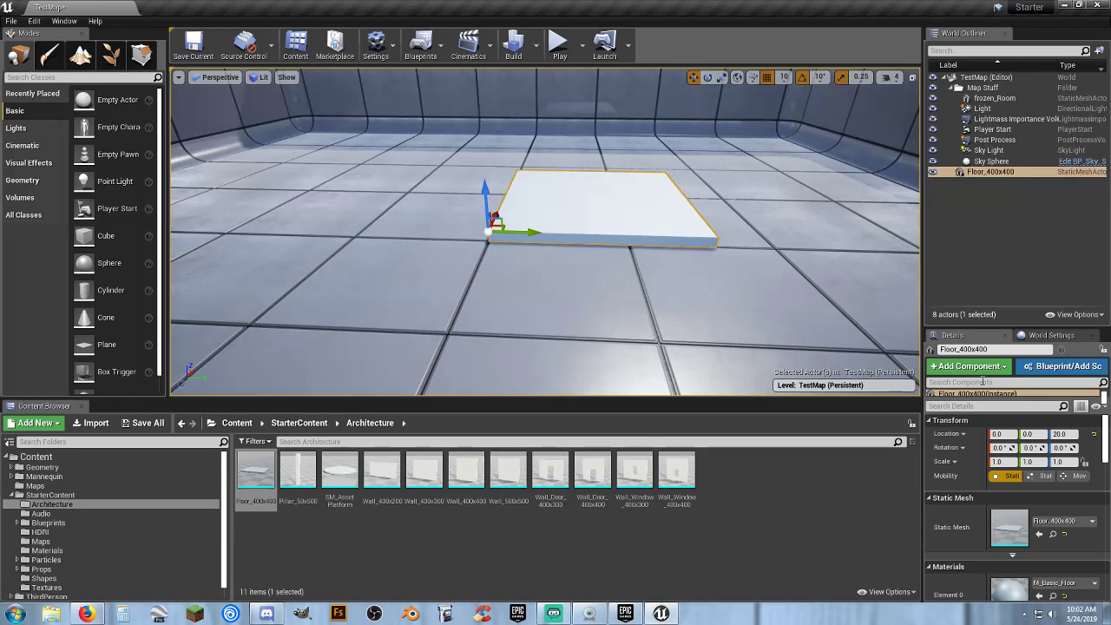
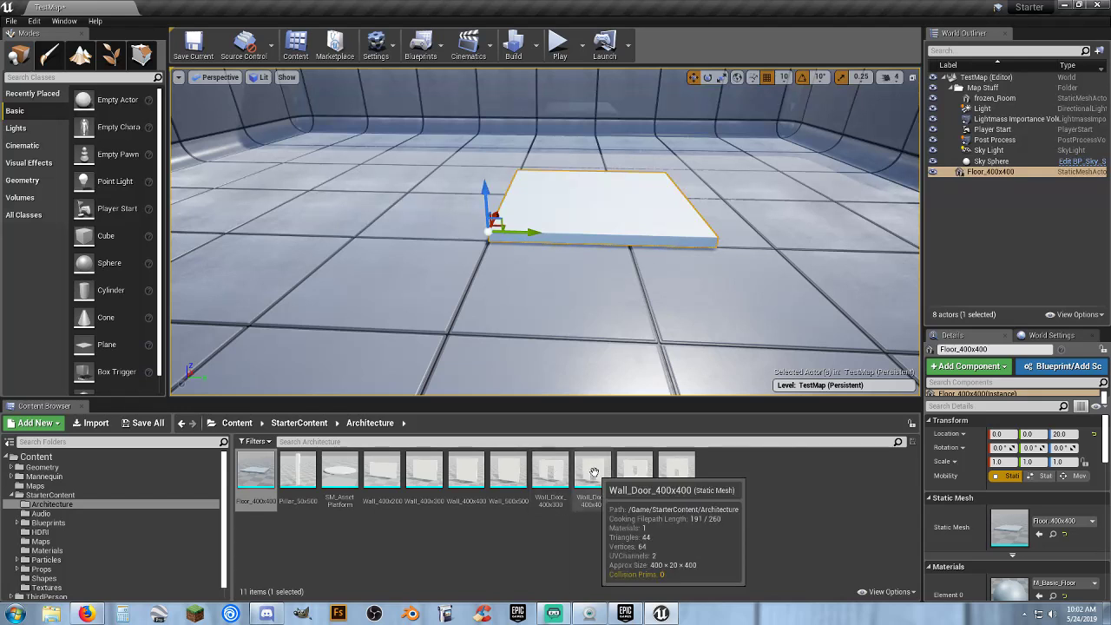
Step: Place a Wall_Door_400x400 mesh beside the floor slab and set its X and Y location to 0
left_click_drag(593, 473, 584, 249)
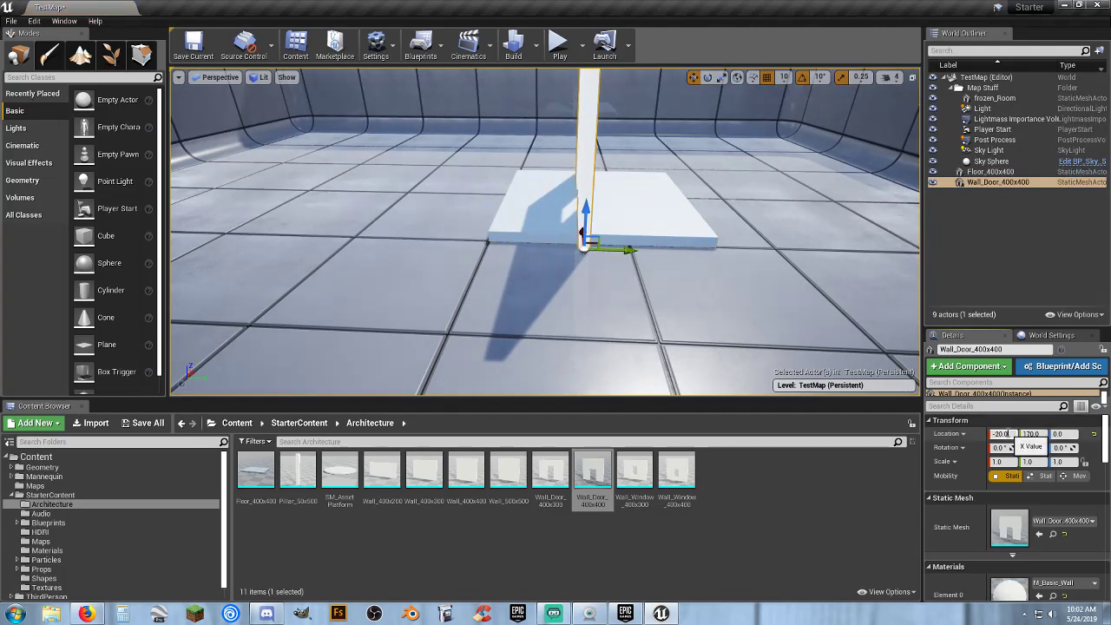
left_click(1007, 434)
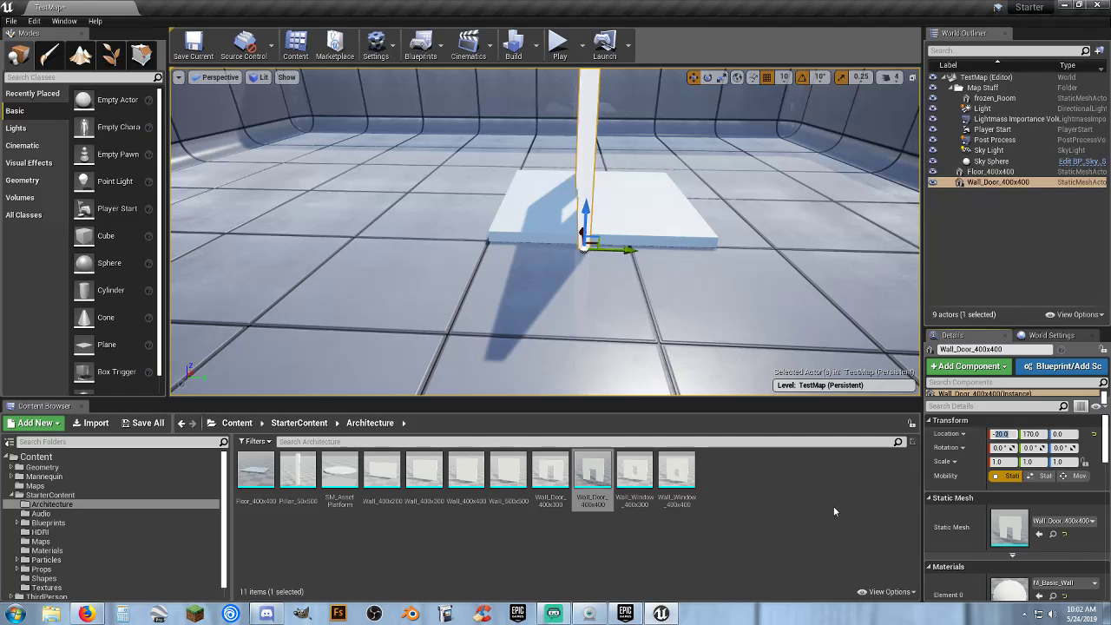
type("0")
key("Tab")
type("0")
key("Tab")
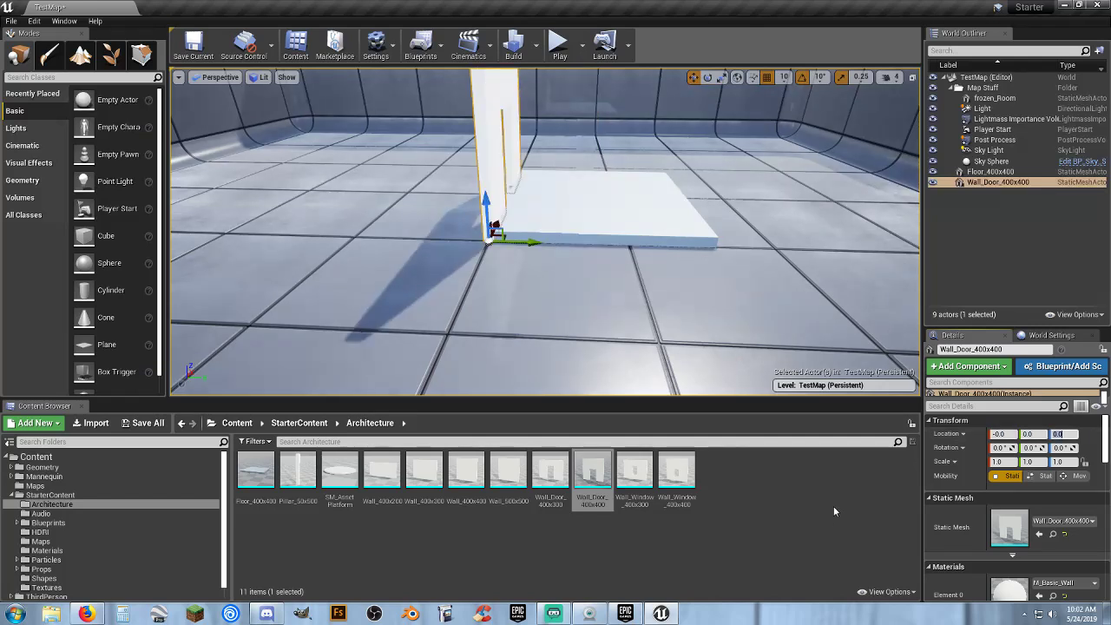
key("Tab")
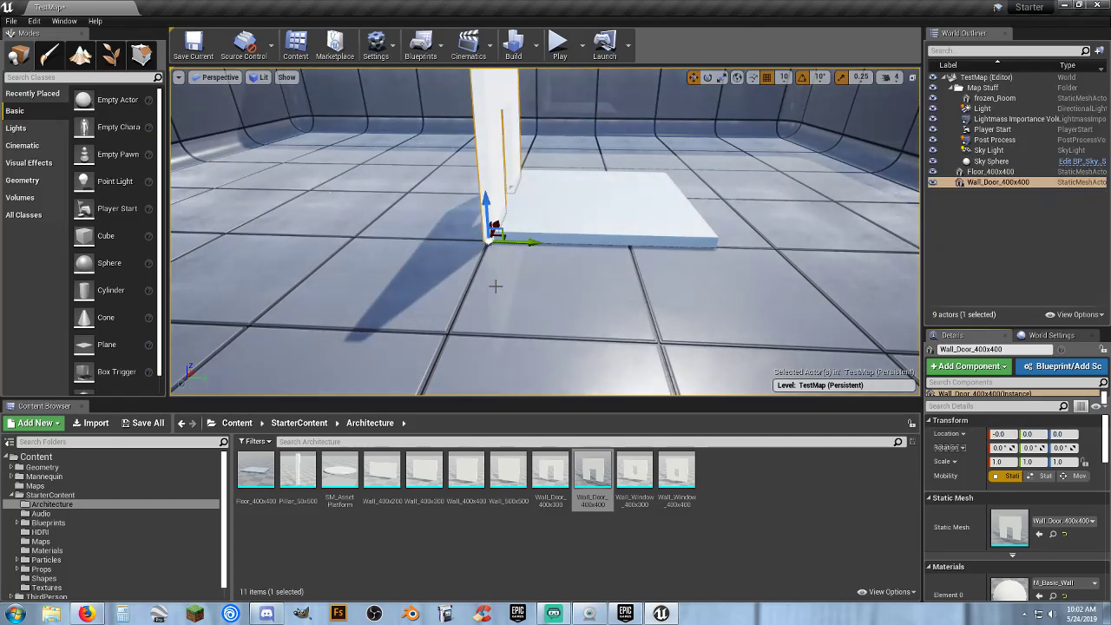
Step: Rotate the Wall_Door_400x400 mesh 90 degrees about the Z axis to align it with the front edge of the floor slab
right_click_drag(495, 287, 669, 287)
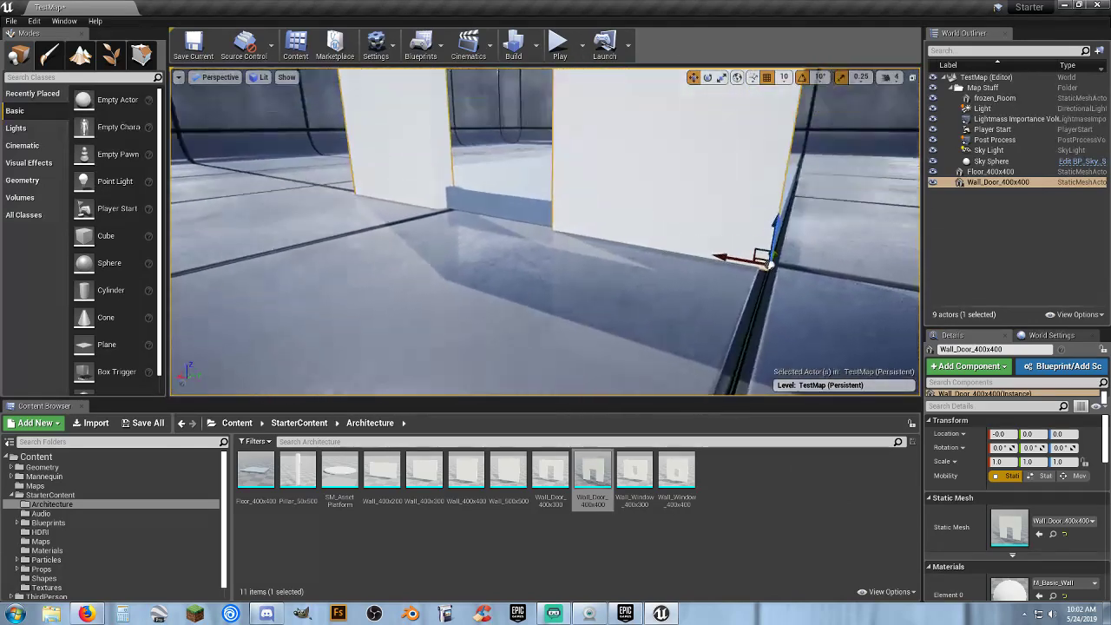
right_click_drag(442, 290, 537, 335)
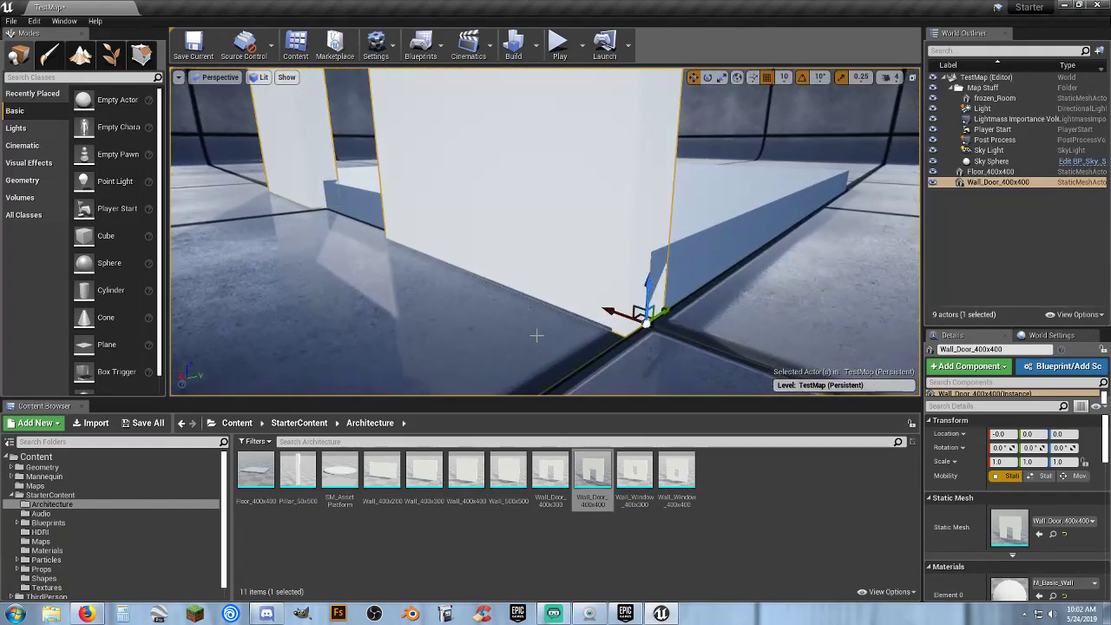
mouse_move(676, 357)
right_mouse_down()
mouse_move(668, 347)
mouse_move(607, 352)
mouse_move(676, 356)
right_mouse_up()
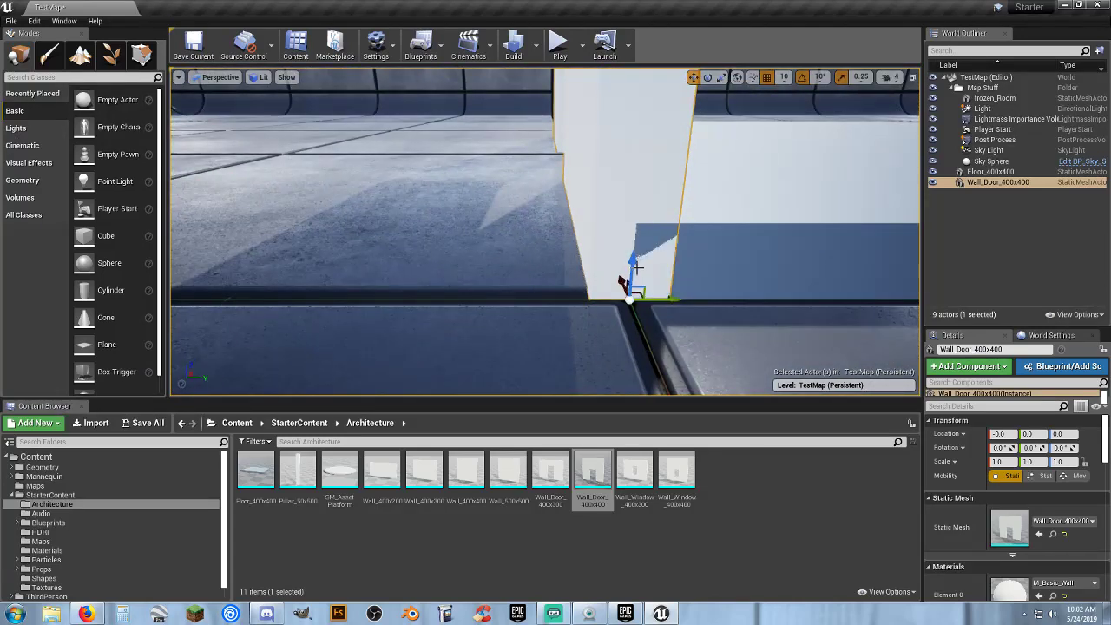
mouse_move(602, 334)
right_mouse_down()
mouse_move(668, 334)
mouse_move(582, 333)
right_mouse_up()
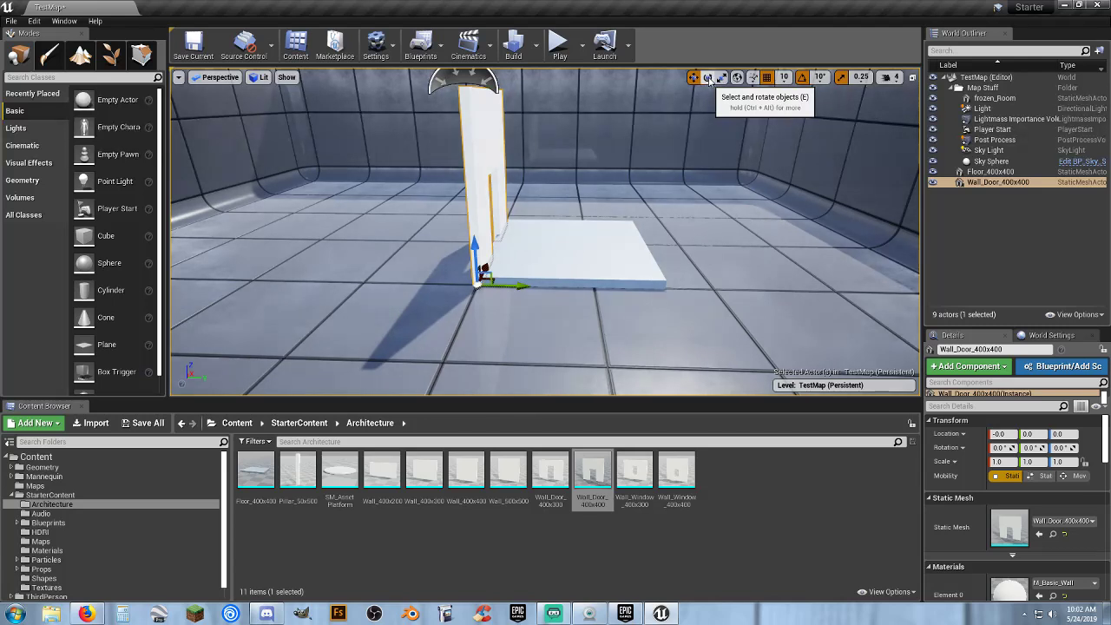
left_click_drag(532, 304, 544, 286)
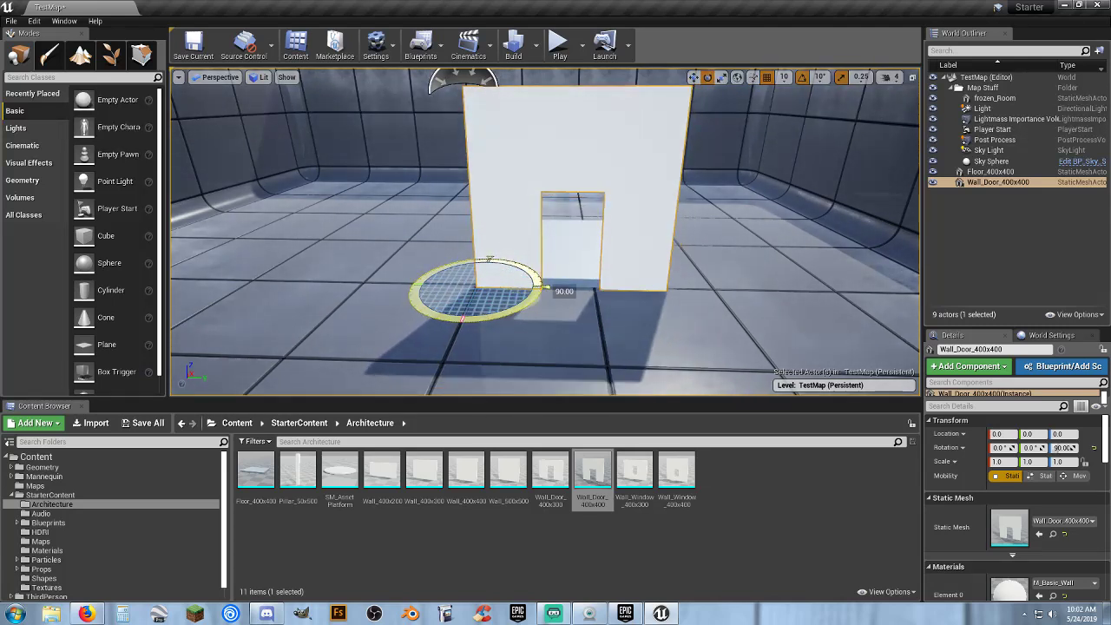
key("d")
right_click_drag(669, 300, 625, 347)
key("a")
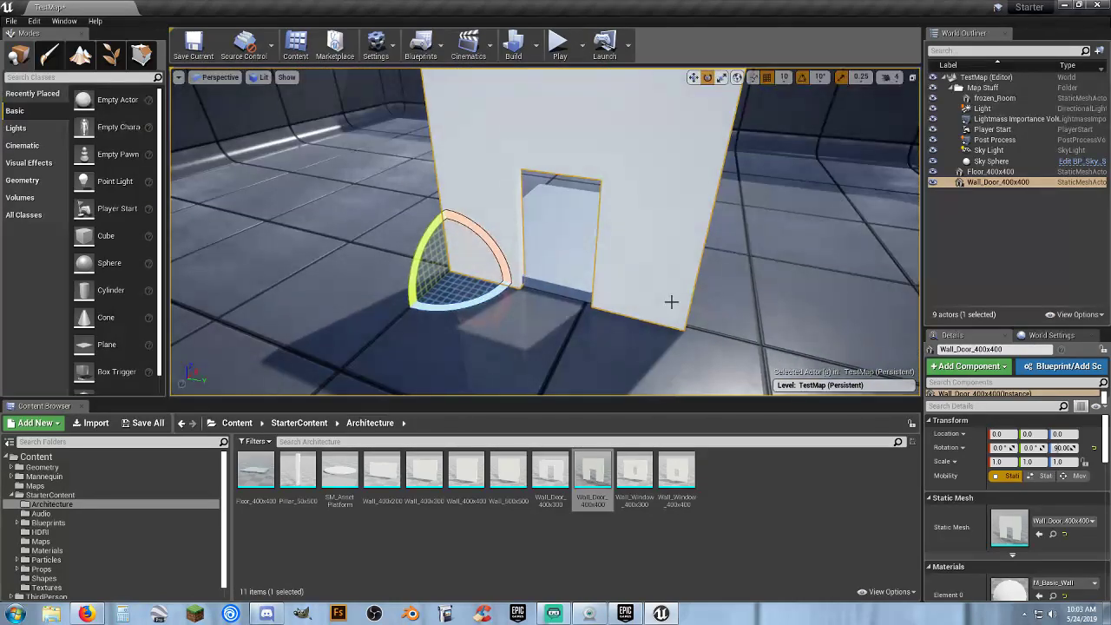
Step: Playtest the level by running the character up to the doorway wall and around it, then end the play session
left_click(560, 44)
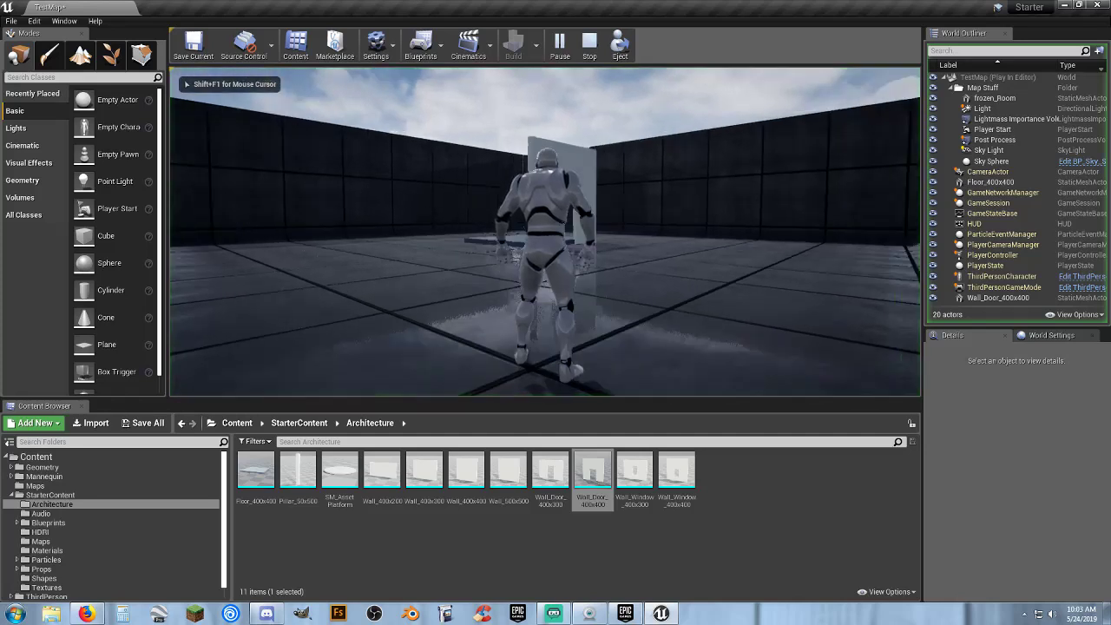
key("w")
key("w")
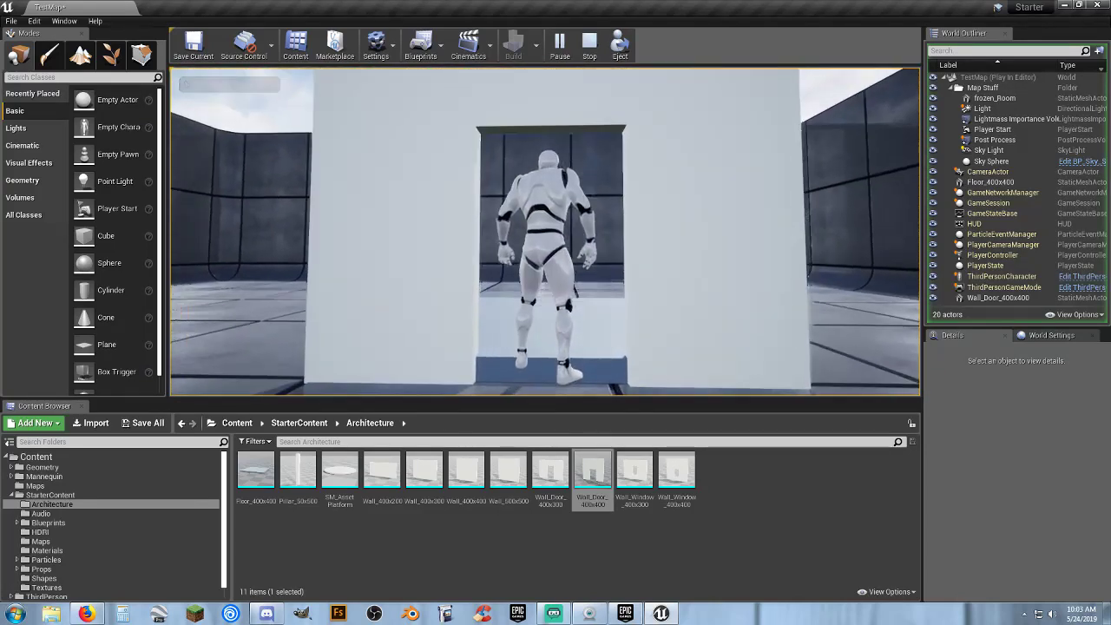
key("space")
key("s")
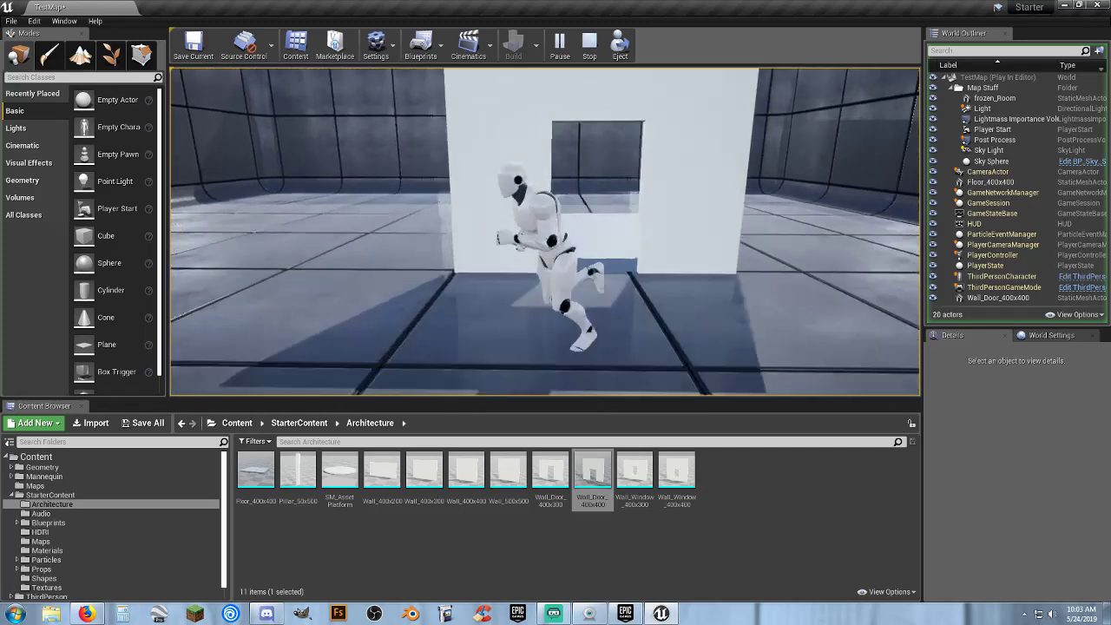
key("w")
key("s")
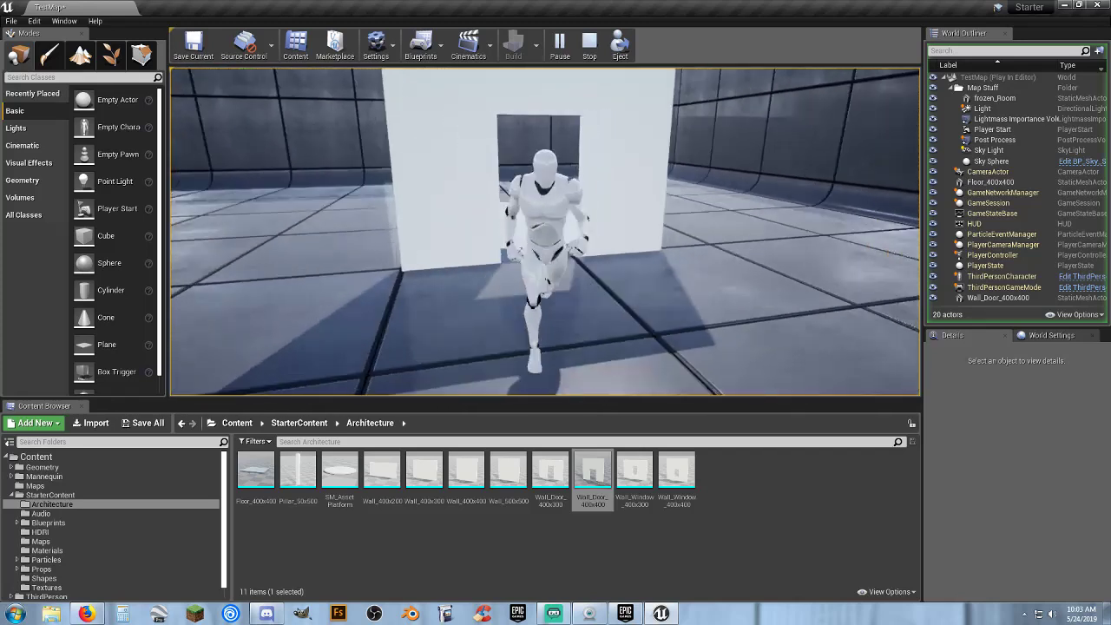
key("w")
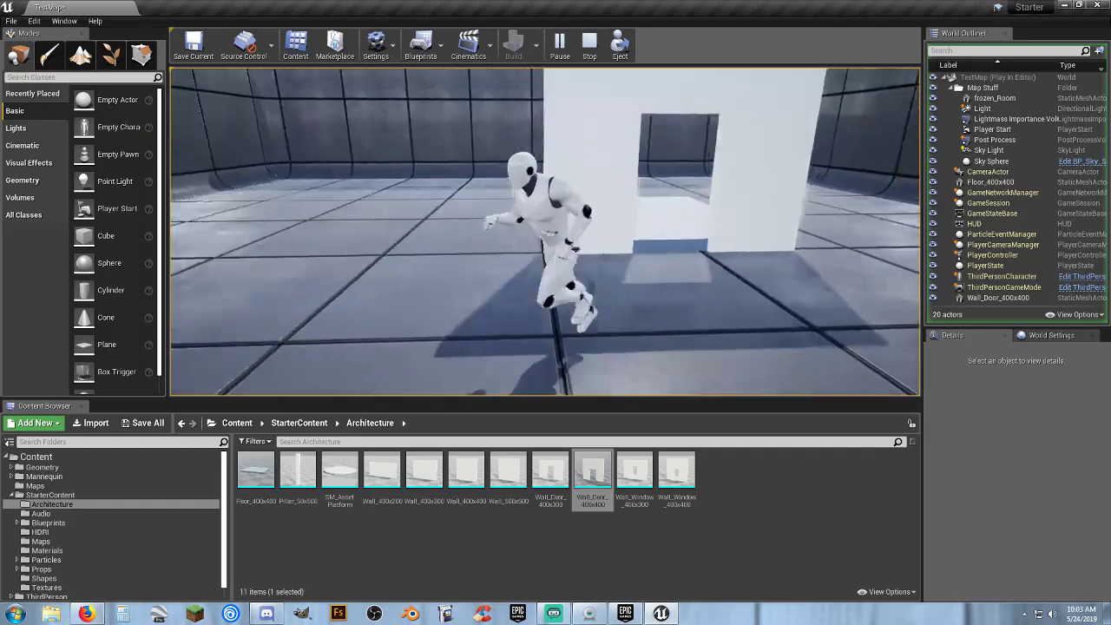
key("Escape")
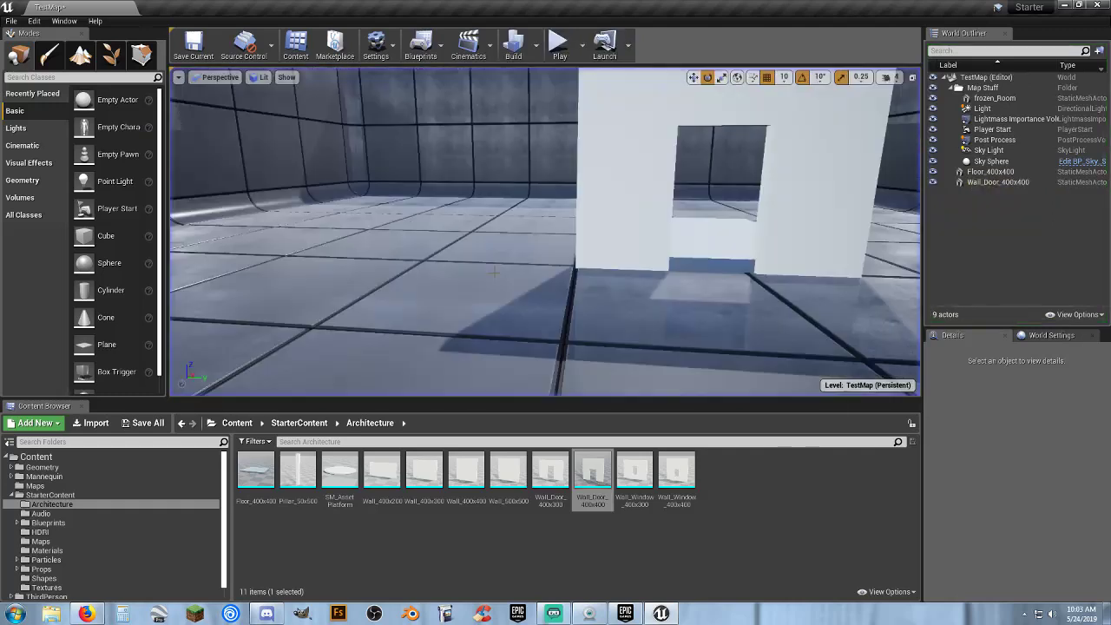
Step: Raise the Wall_Door_400x400 mesh along Z to a height of 20 so it stands on top of the floor slab
left_click(691, 253)
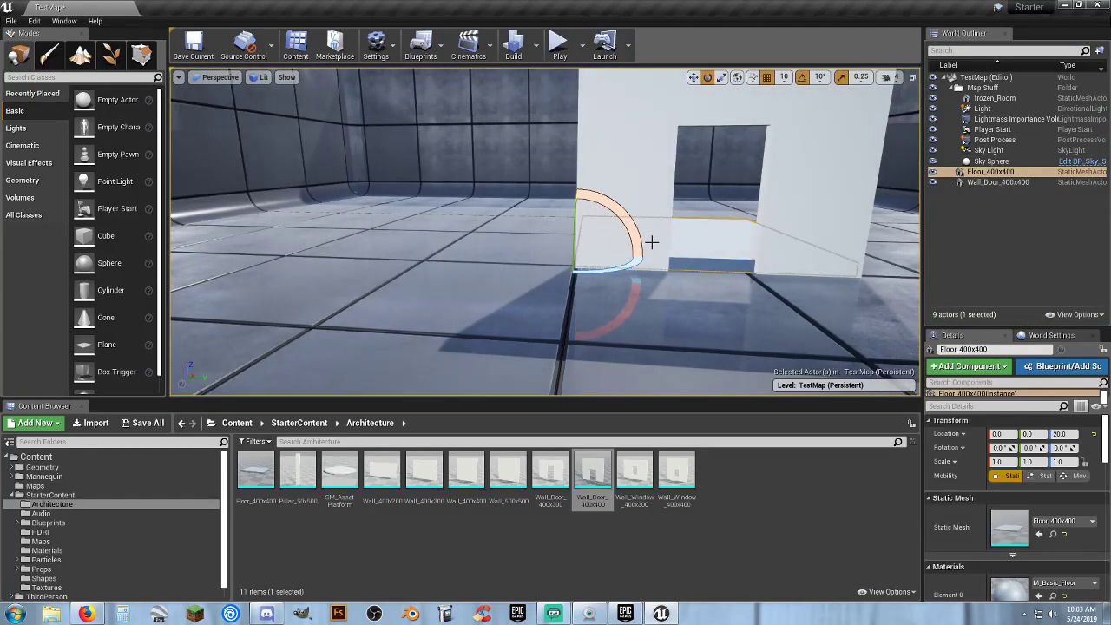
left_click(693, 77)
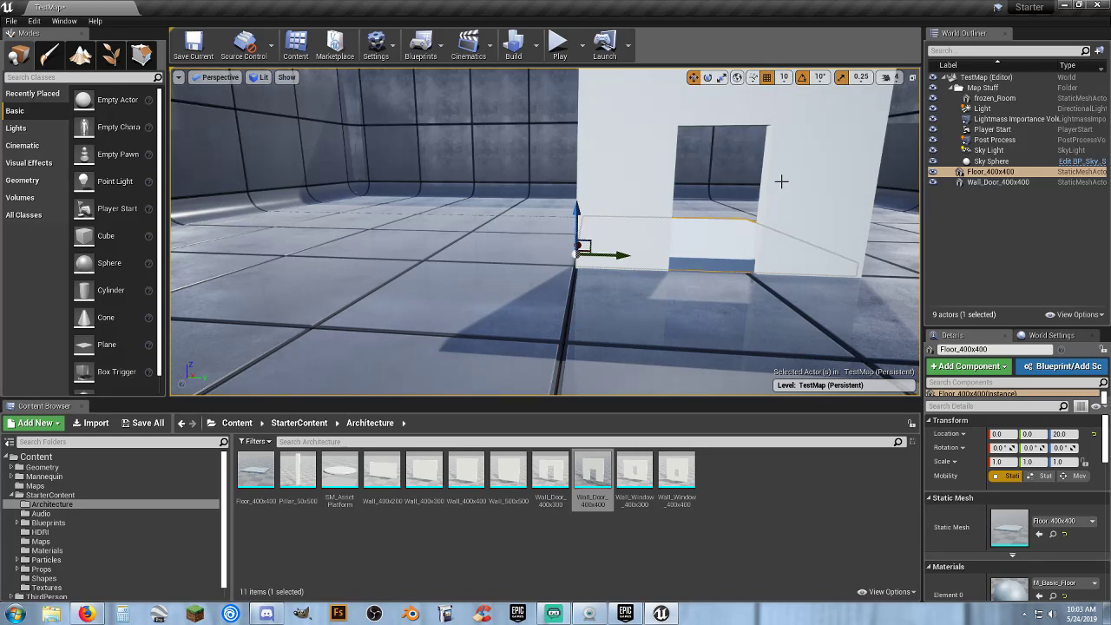
left_click(621, 195)
right_click_drag(558, 223, 607, 165)
right_click_drag(600, 276, 586, 304)
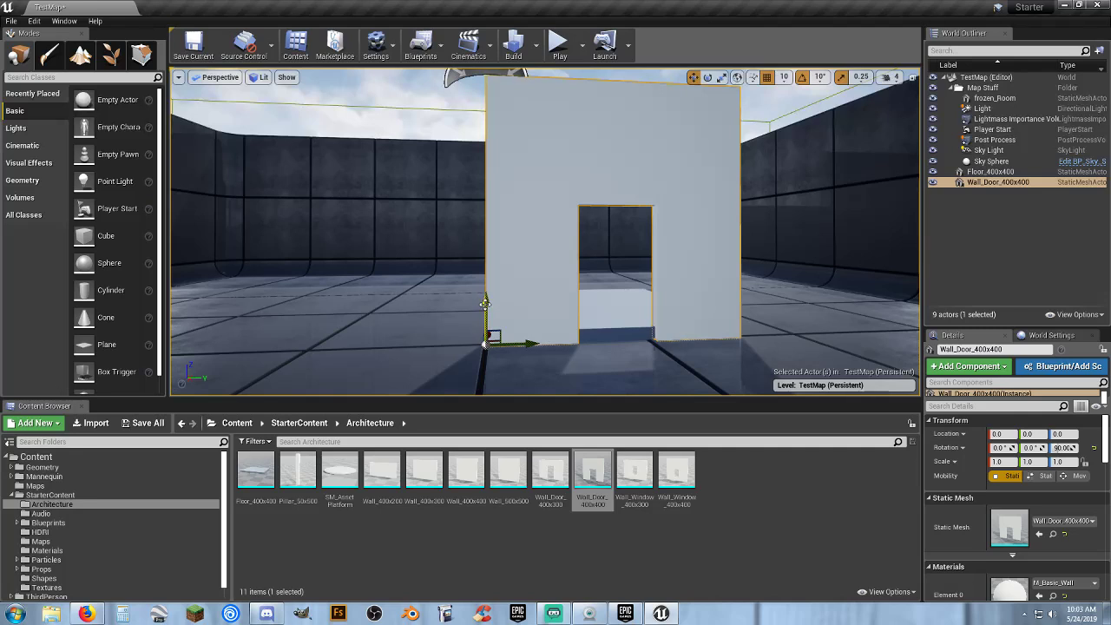
left_click_drag(484, 302, 483, 296)
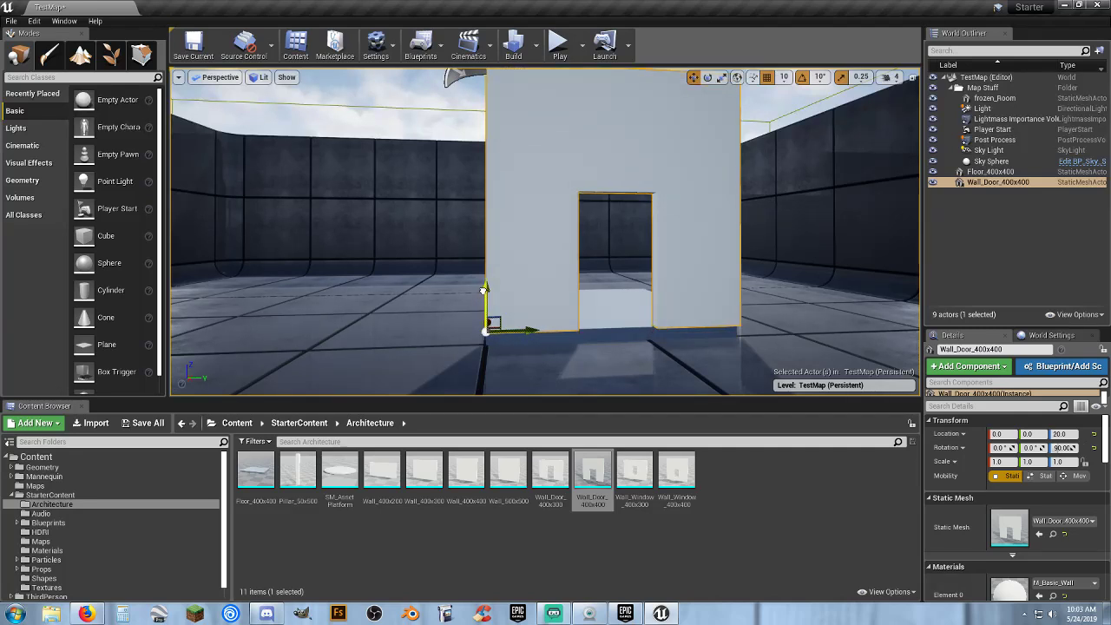
right_click_drag(482, 290, 694, 321)
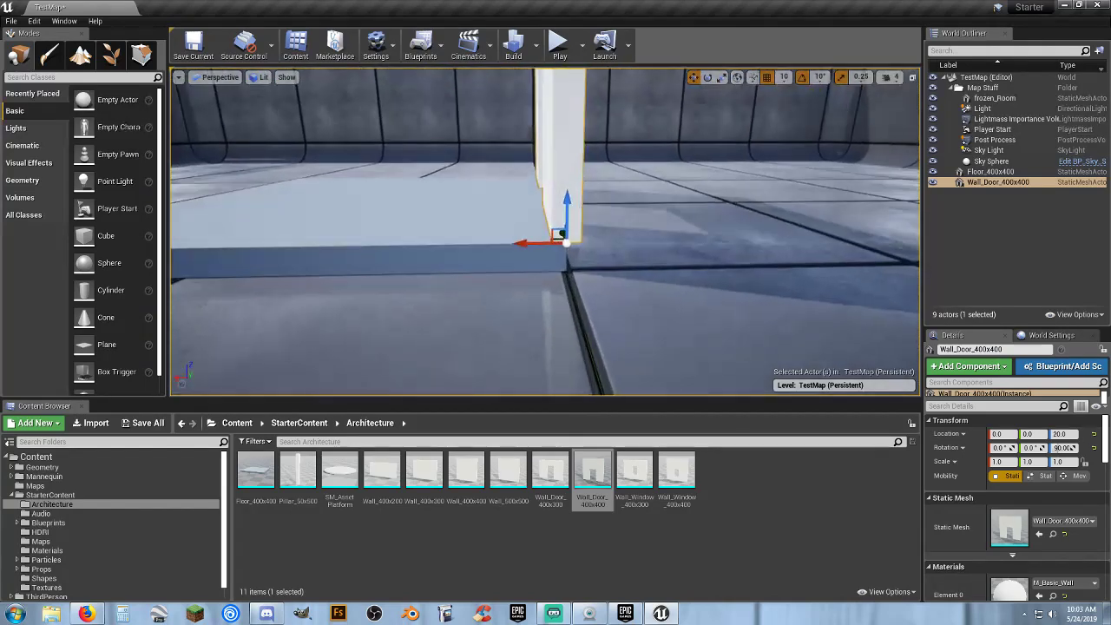
key("w")
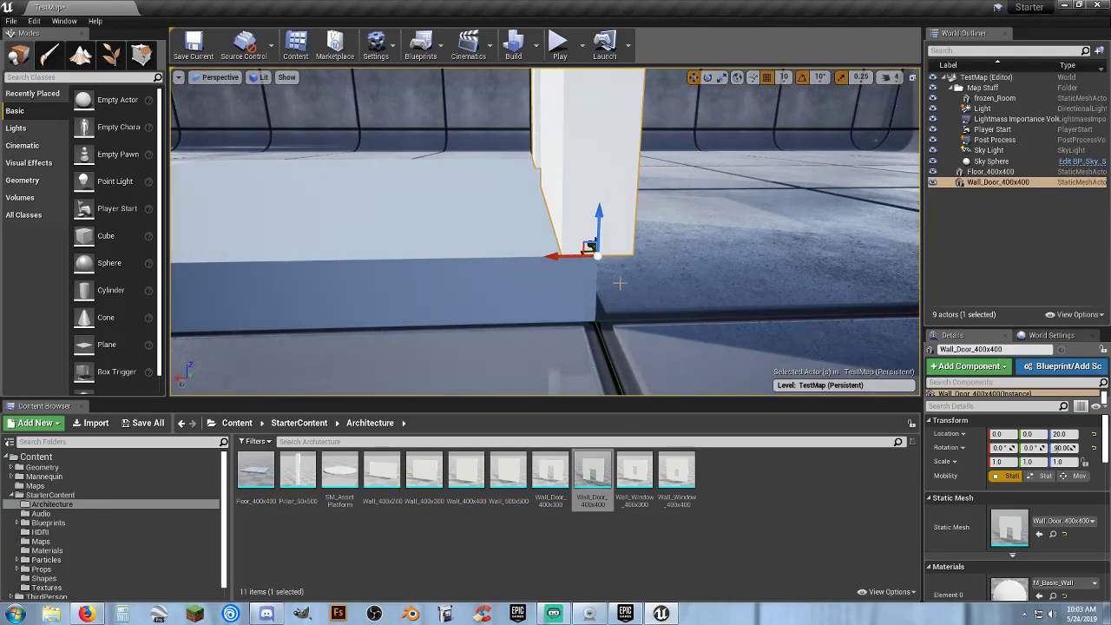
key("s")
key("d")
right_click_drag(619, 283, 580, 274)
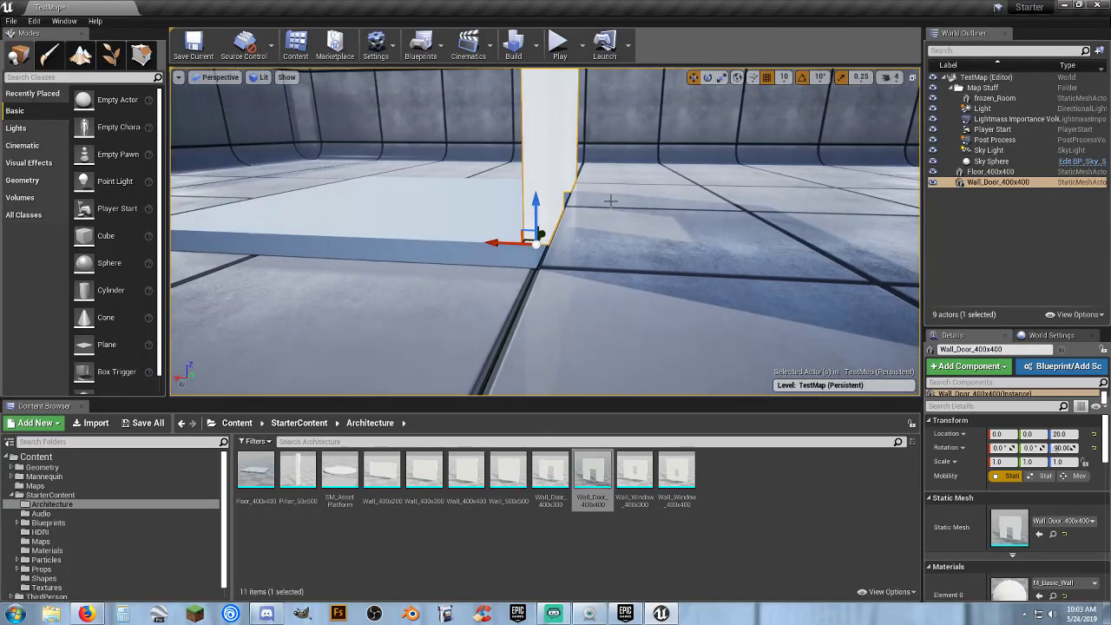
Step: Playtest the level again by running the character through the raised doorway and back out, and end the session
left_click(559, 43)
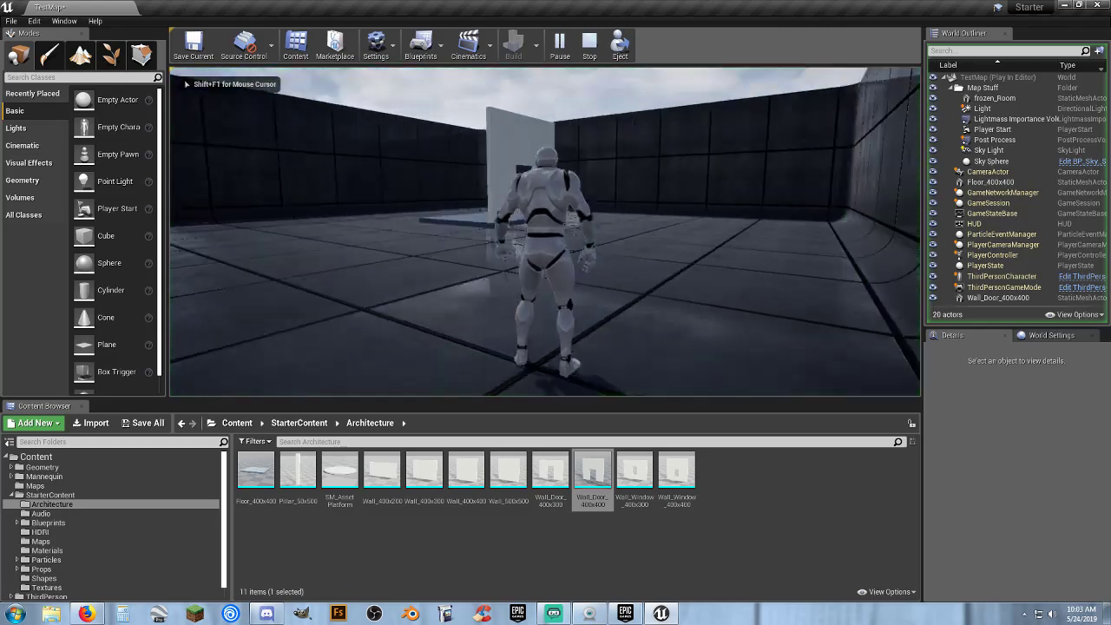
key("w")
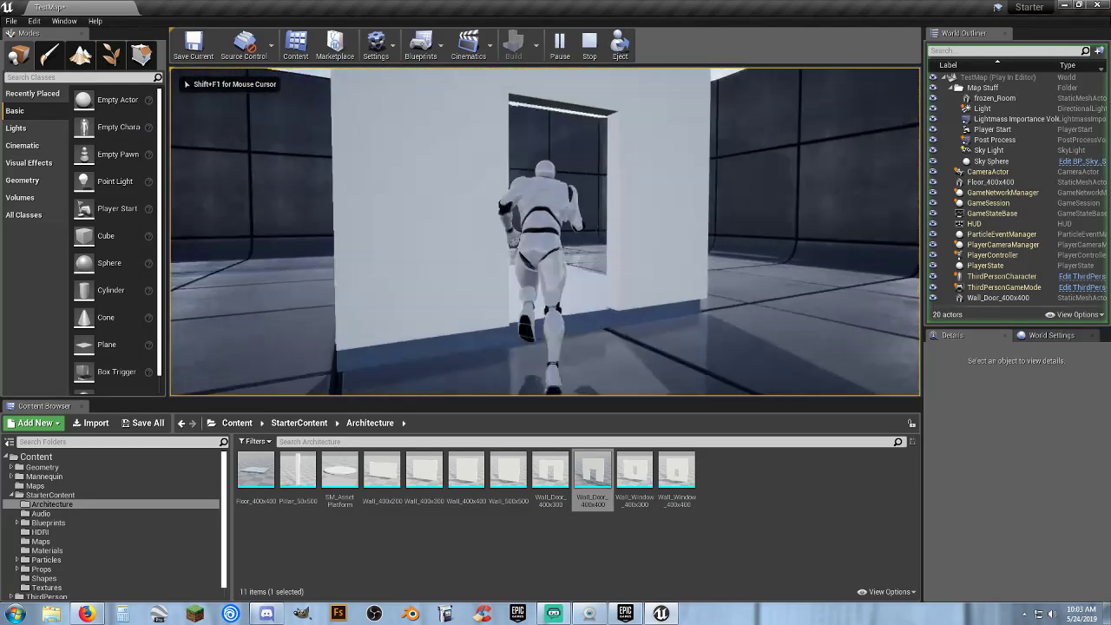
key("w")
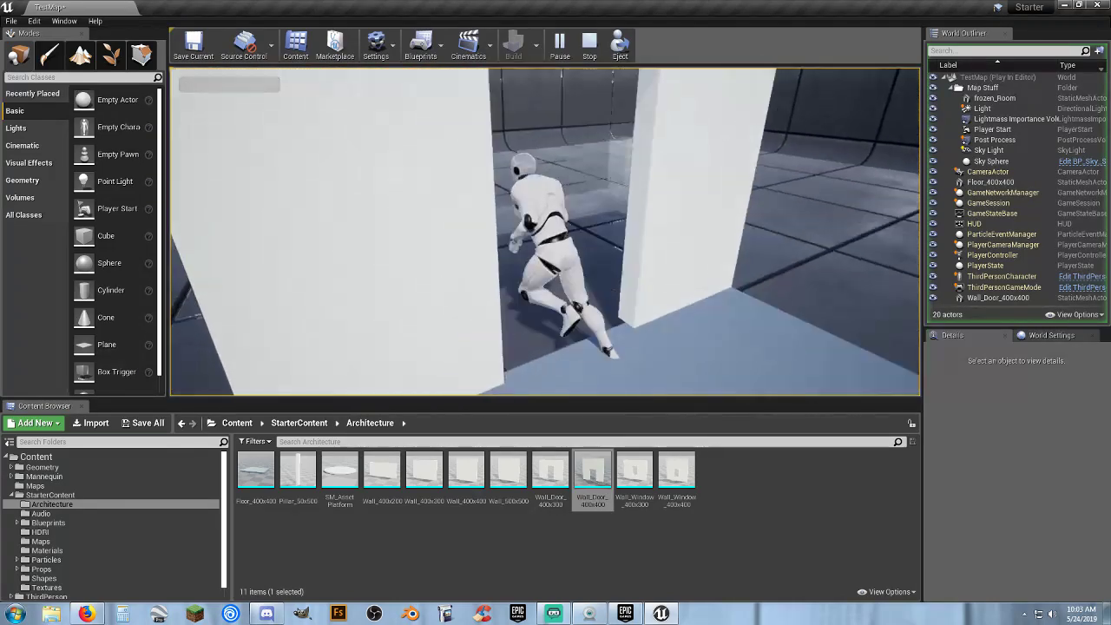
key("s")
key("Escape")
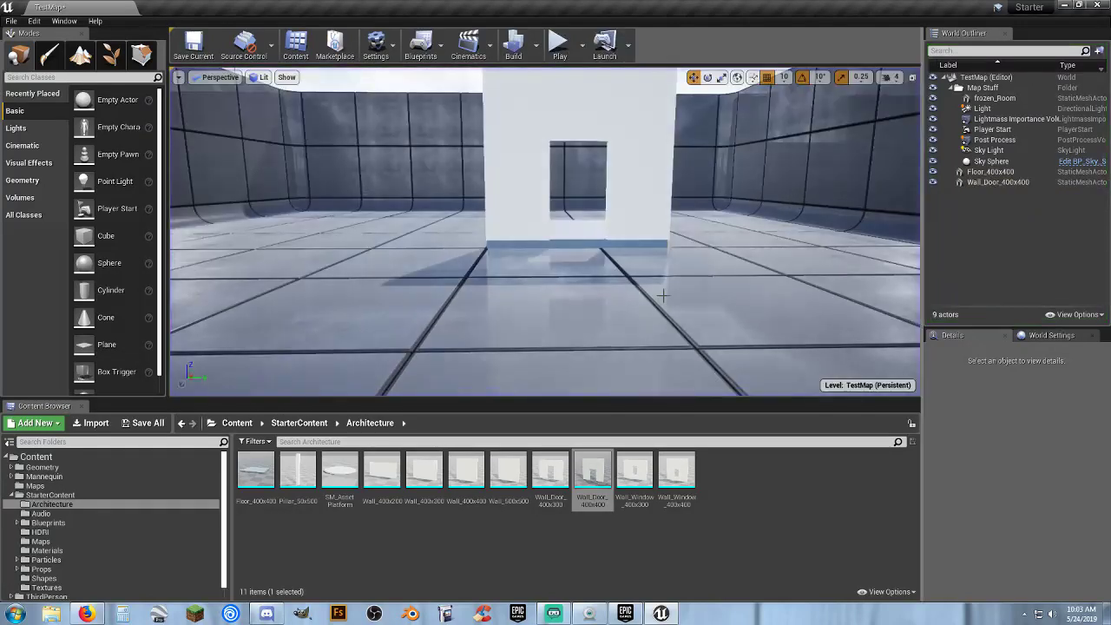
Step: Place a Wall_Window_400x400 mesh in front of the door wall and set its X and Y location to 0
key("w")
right_click_drag(663, 295, 641, 289)
key("s")
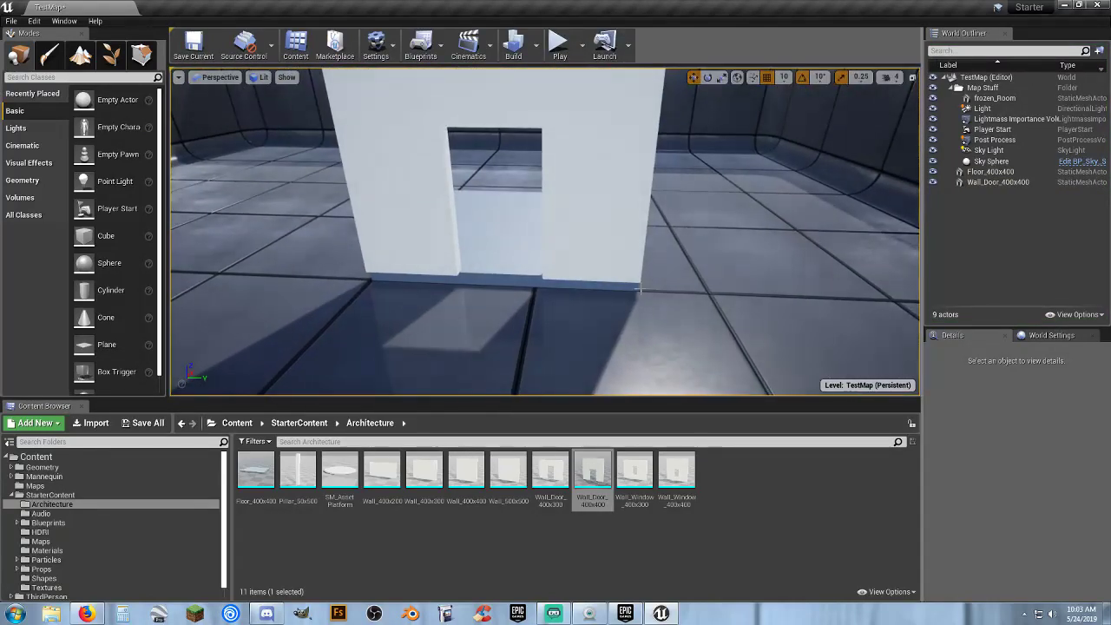
left_click(590, 217)
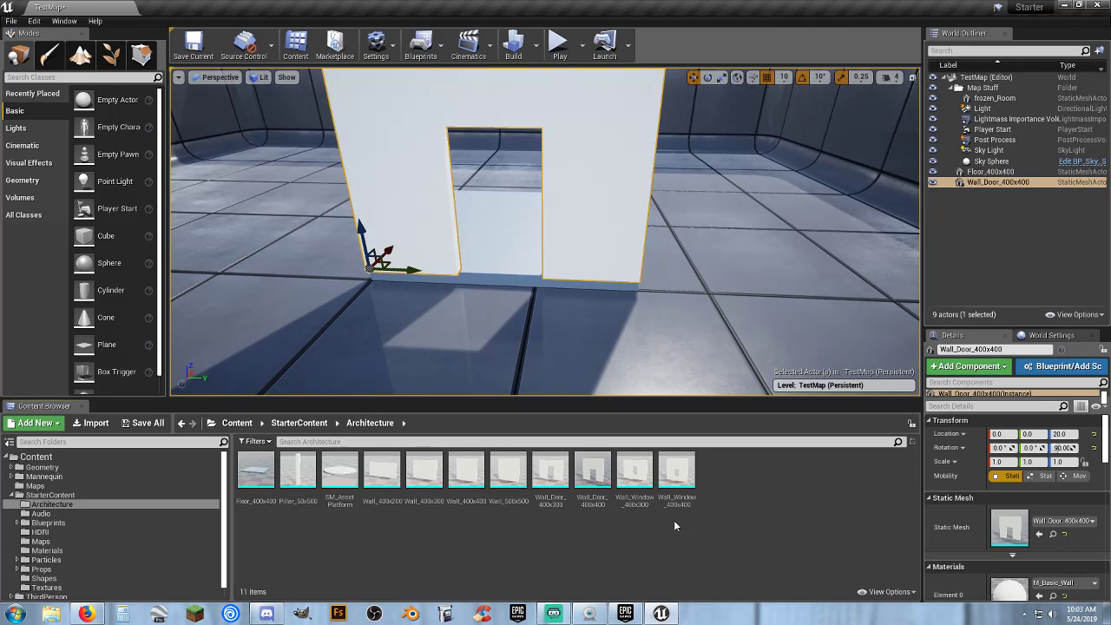
left_click_drag(676, 473, 519, 339)
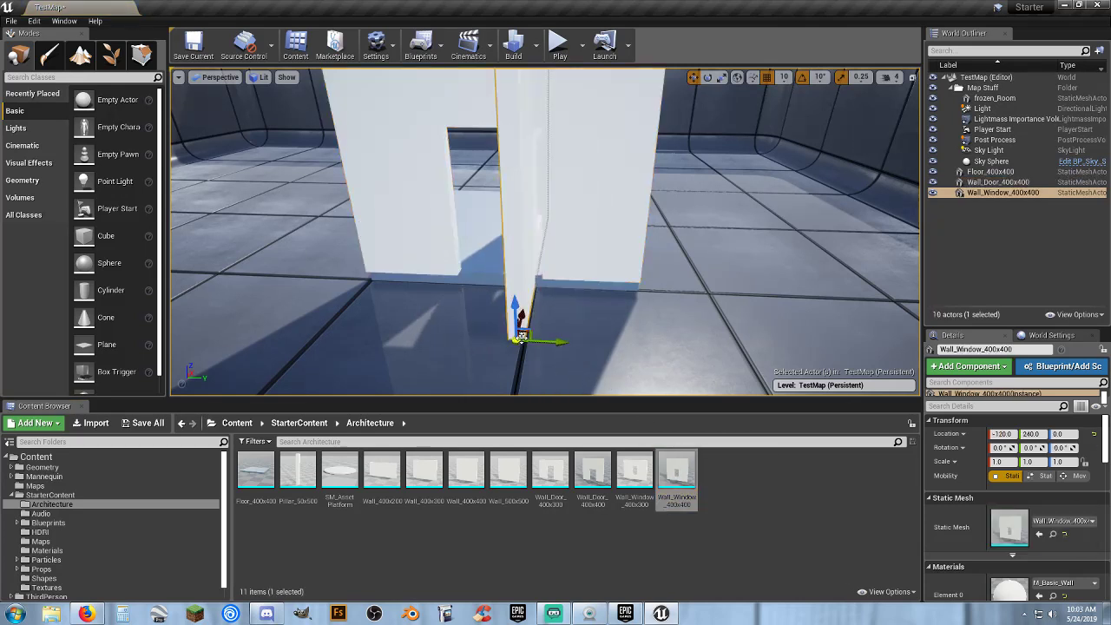
left_click(998, 433)
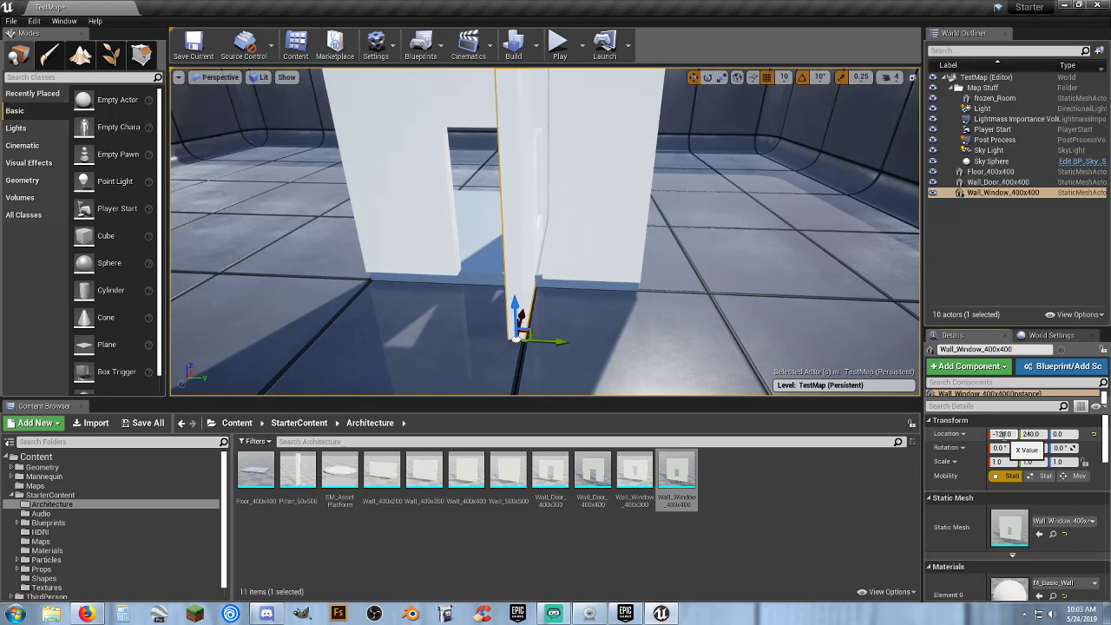
type("0")
key("Tab")
type("0")
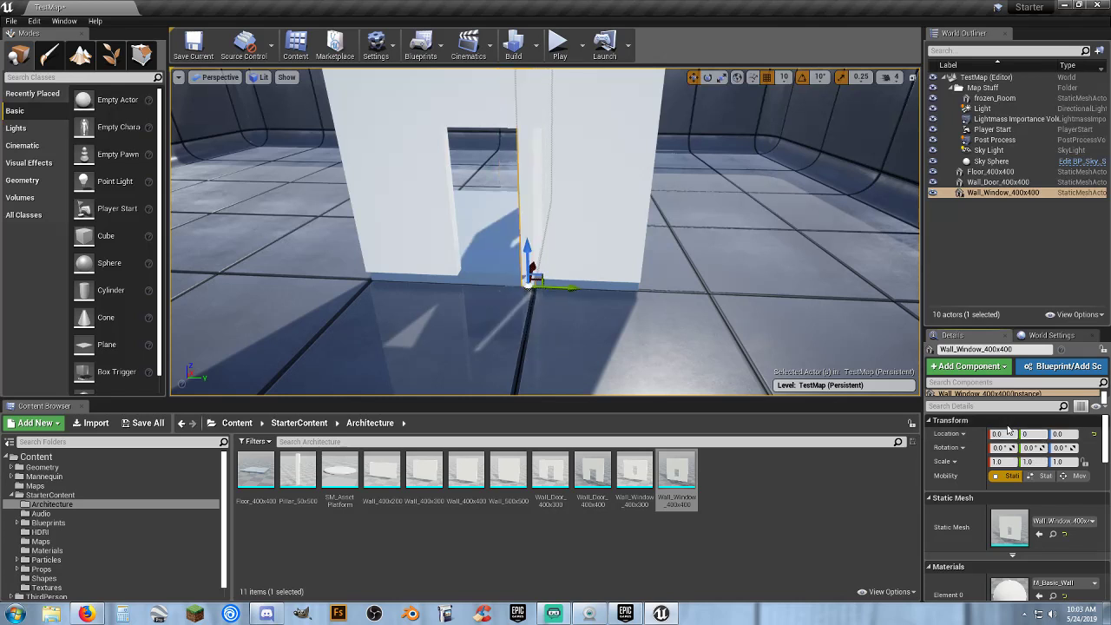
key("Tab")
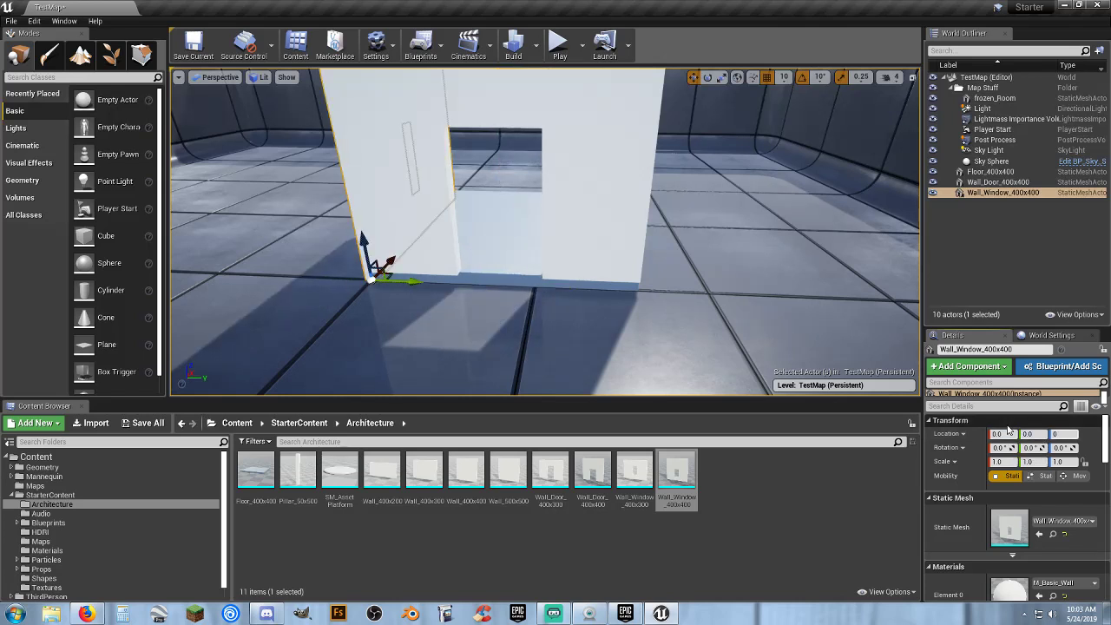
Step: Set the Wall_Window_400x400 mesh's Z location to 20 with its Z rotation at 0 so it stands on the floor slab
type("2")
key("Return")
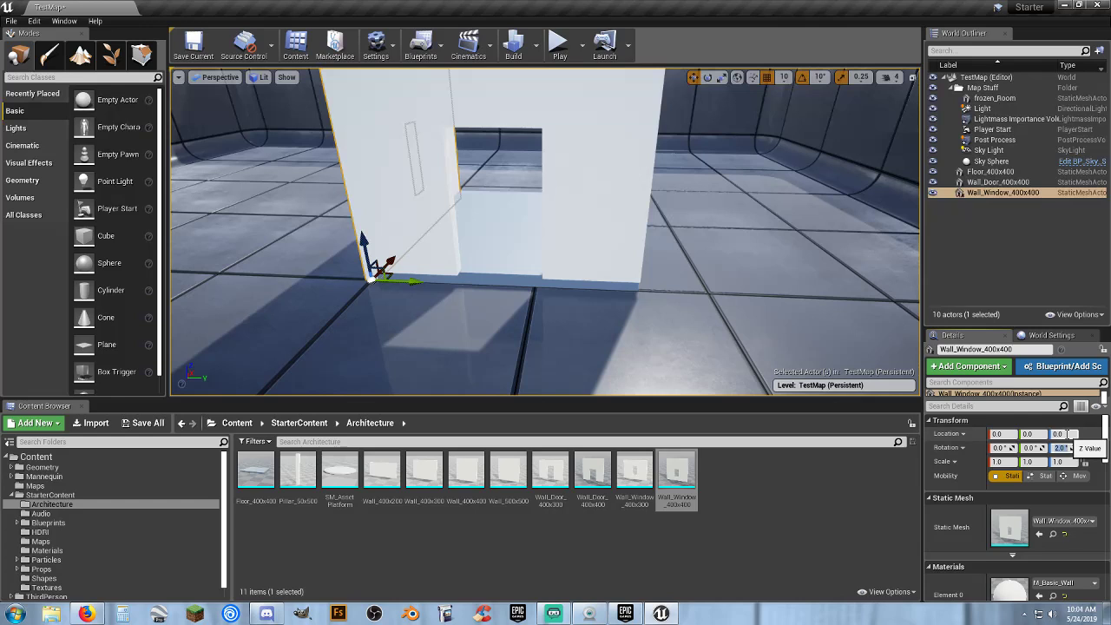
key("Return")
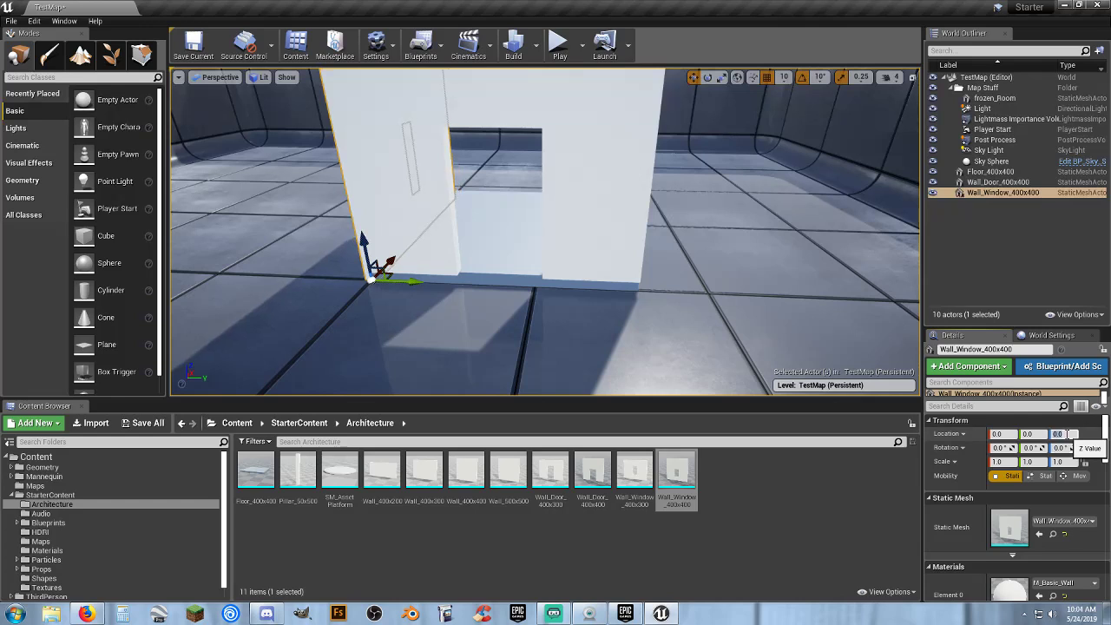
type("20")
key("Return")
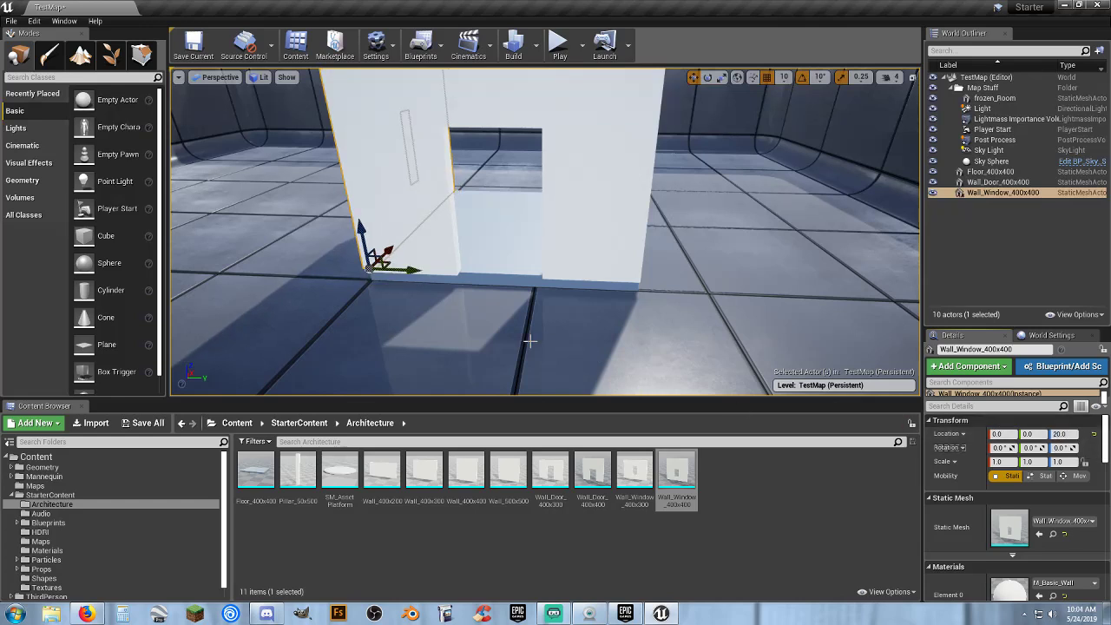
Step: Place a Wall_400x400 mesh on the floor slab and move it along Y to 400, opposite the window wall
right_click_drag(529, 341, 555, 312)
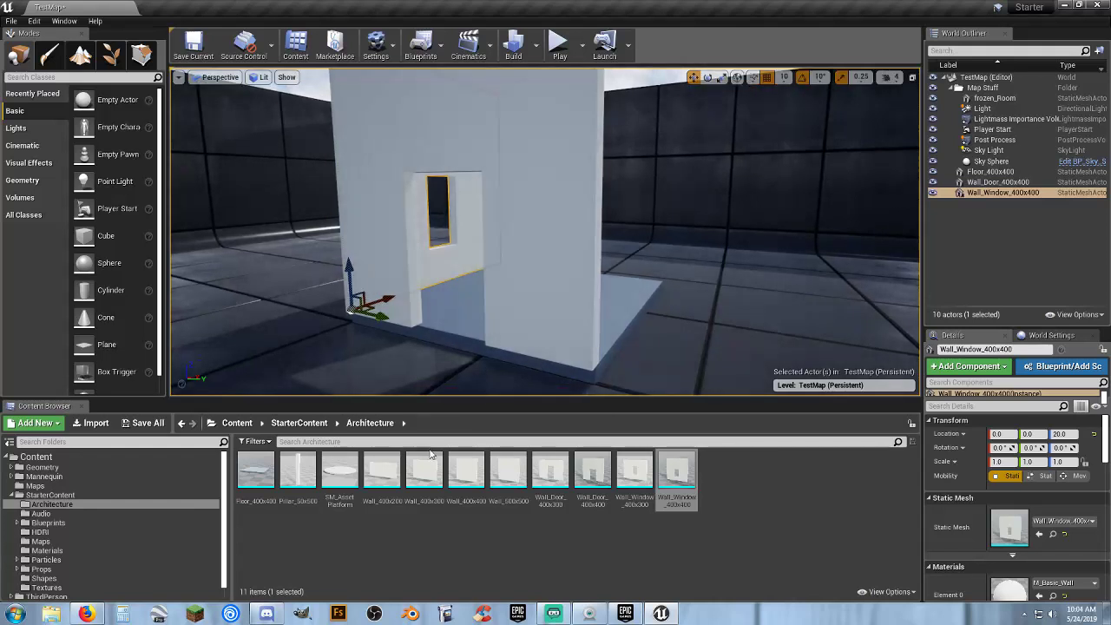
left_click_drag(466, 471, 474, 339)
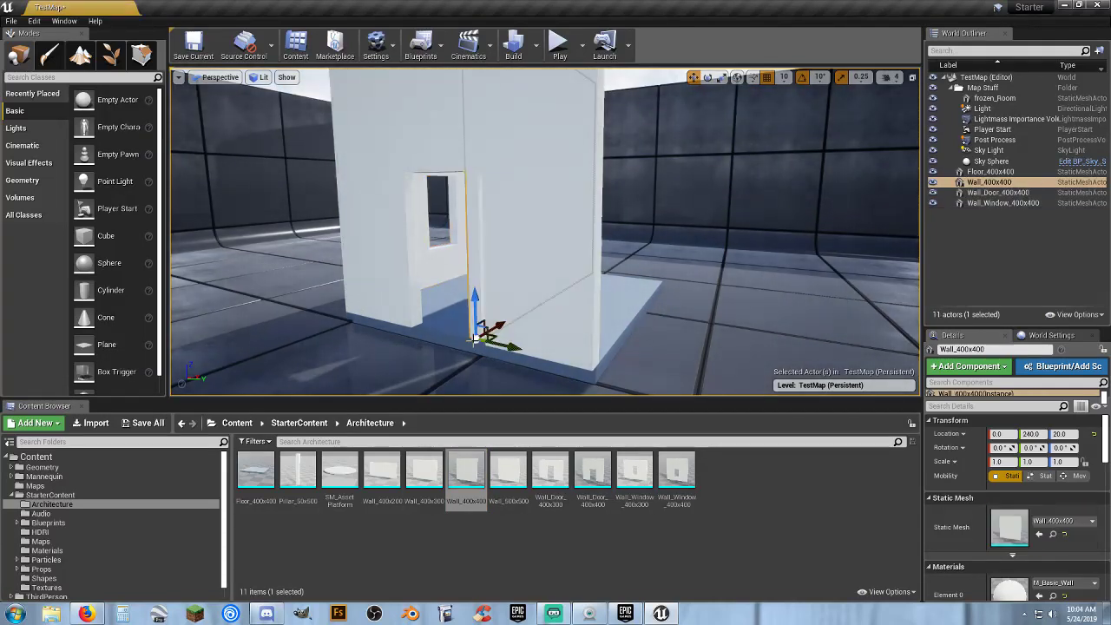
left_click(1004, 431)
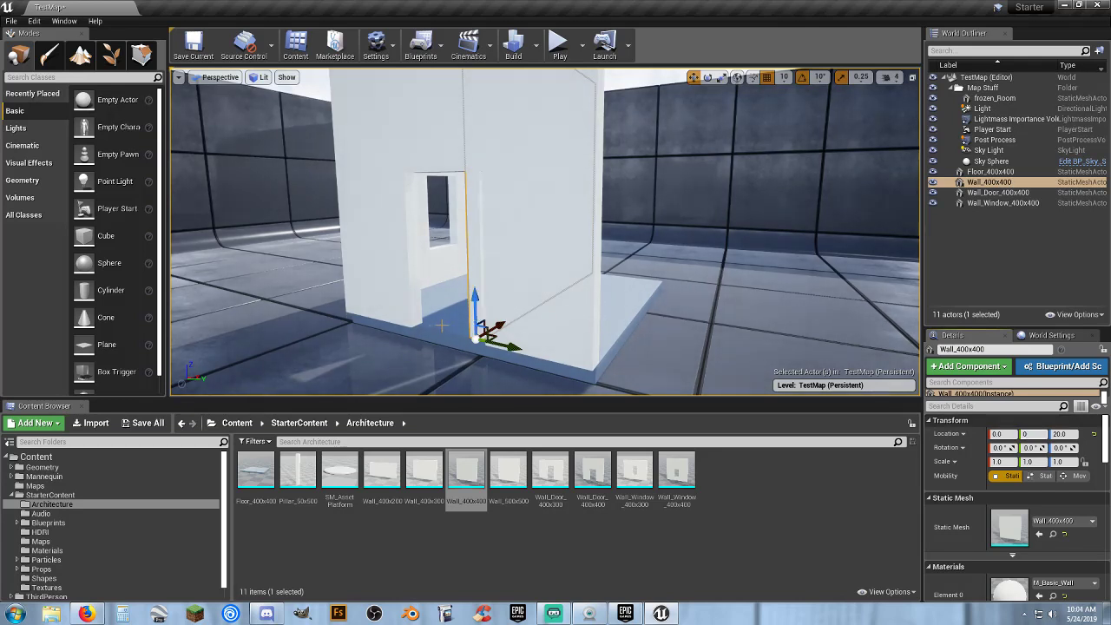
left_click_drag(513, 346, 663, 387)
right_click_drag(669, 353, 772, 434)
right_click_drag(545, 260, 545, 227)
key("s")
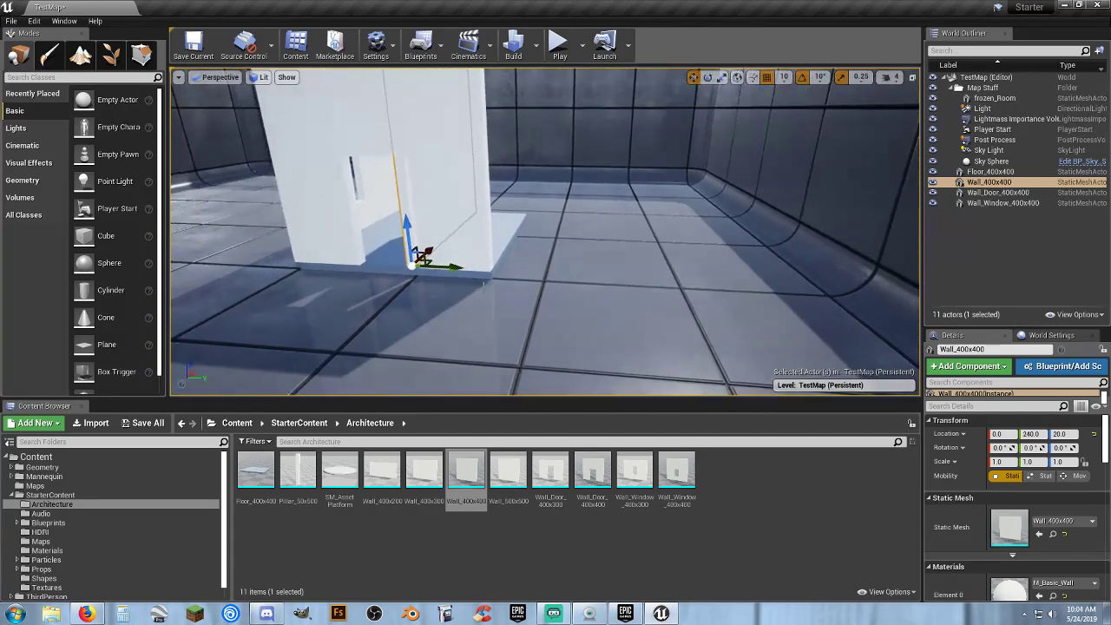
left_click_drag(457, 266, 538, 275)
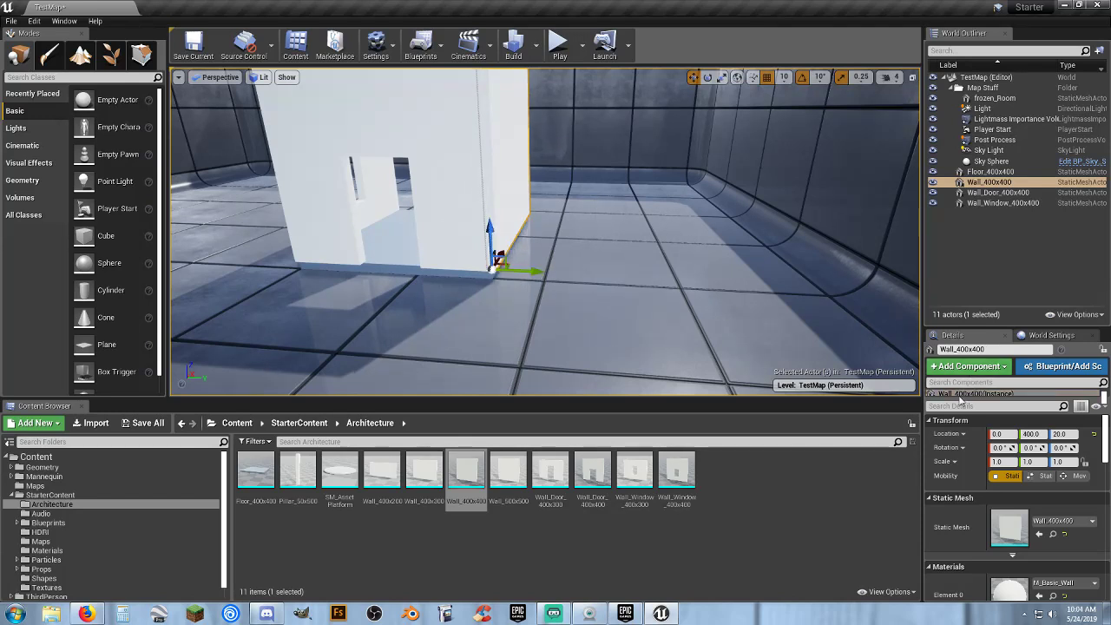
Step: Duplicate the Wall_Door_400x400 mesh and move the copy along X to 400, on the open side of the room
key("w")
mouse_move(521, 314)
right_mouse_down()
mouse_move(312, 314)
mouse_move(521, 314)
mouse_move(506, 301)
right_mouse_up()
key("d")
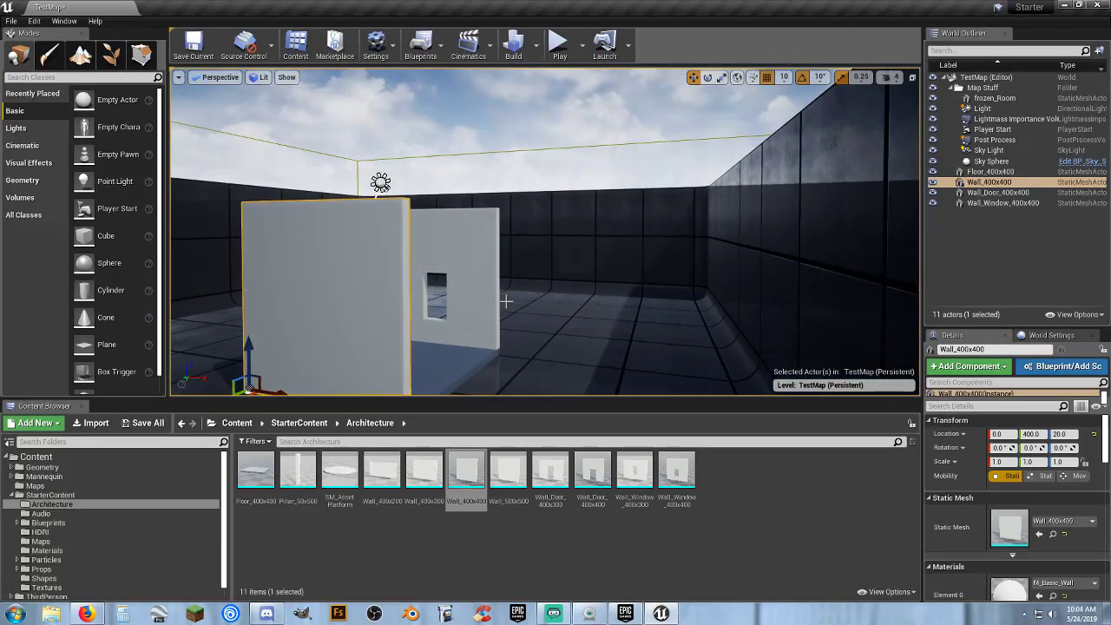
right_click_drag(535, 316, 534, 317)
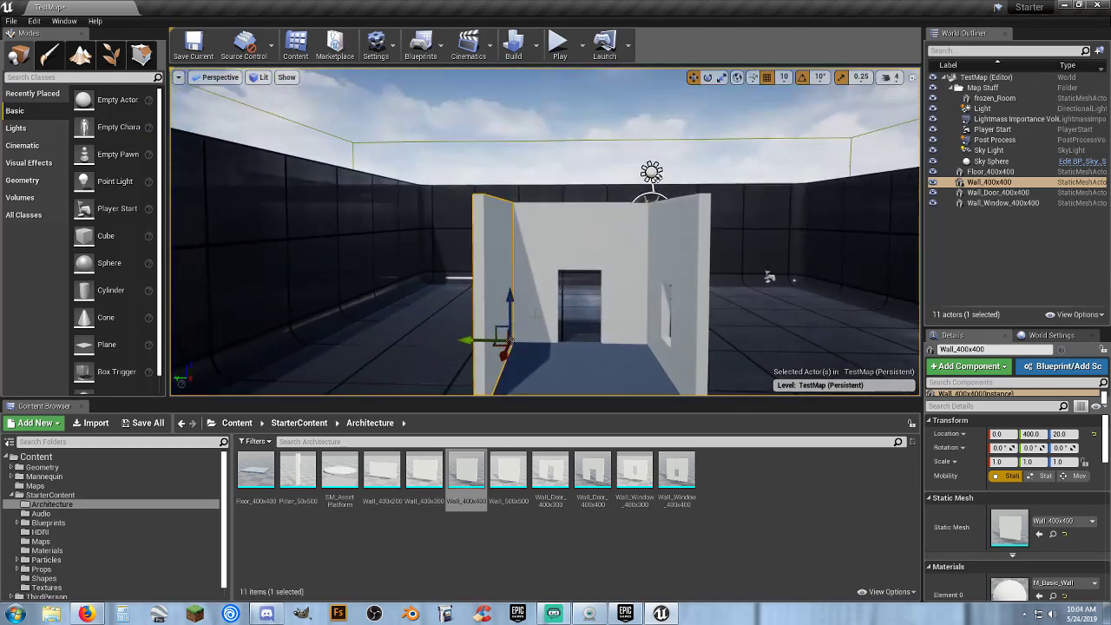
left_click(616, 295)
right_click_drag(616, 294, 616, 316)
key("f")
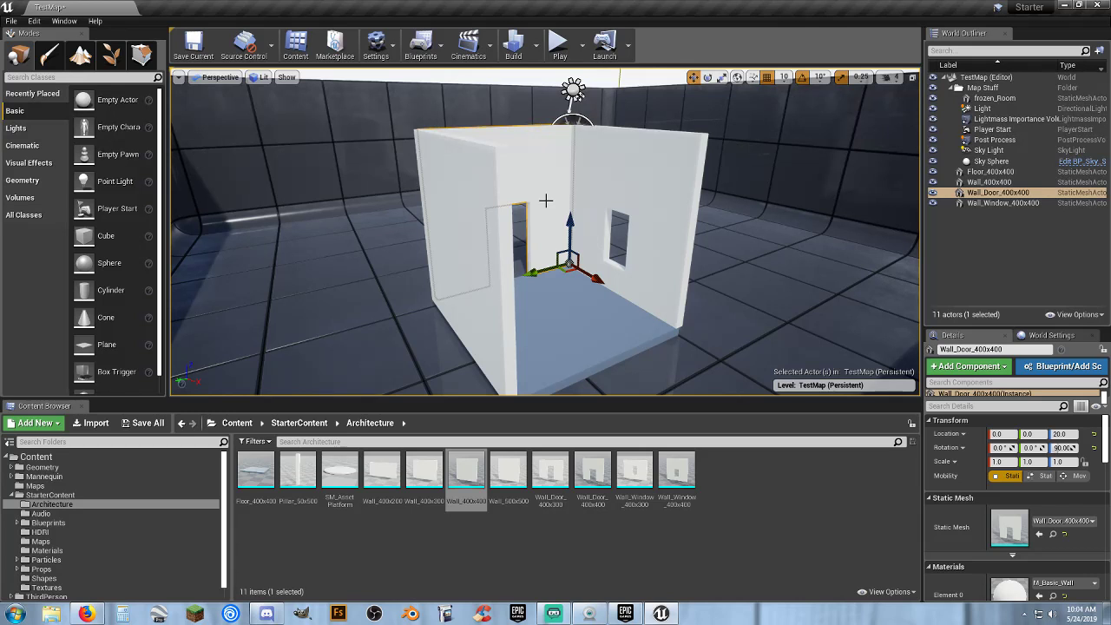
key("ctrl+w")
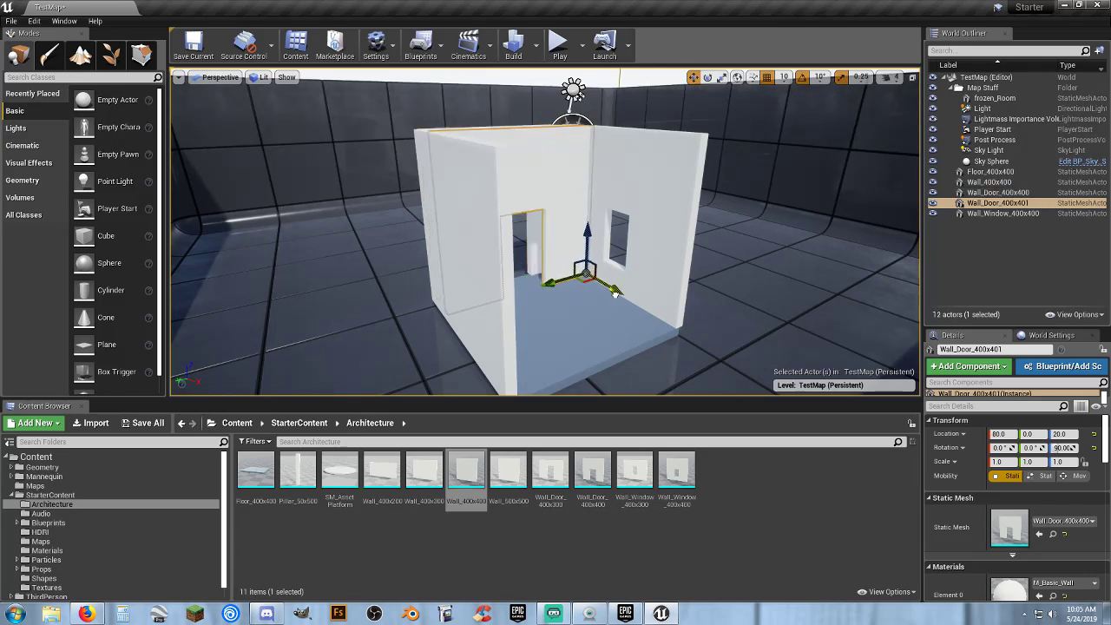
left_click_drag(666, 323, 733, 353)
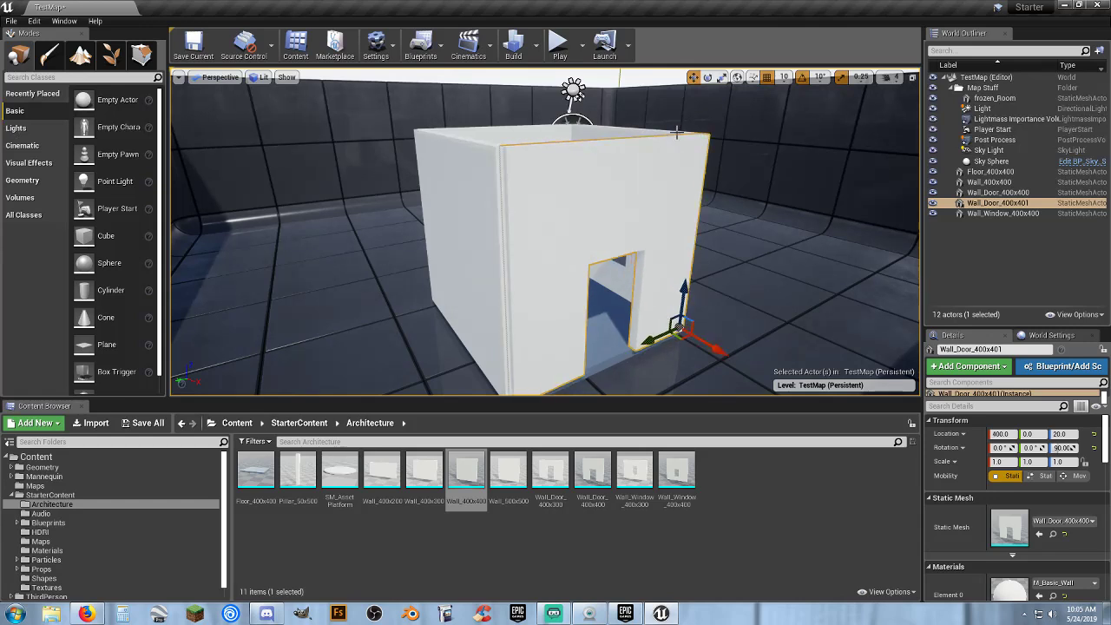
Step: Playtest the level by running the character through both doorways of the room, and end the session
left_click(559, 44)
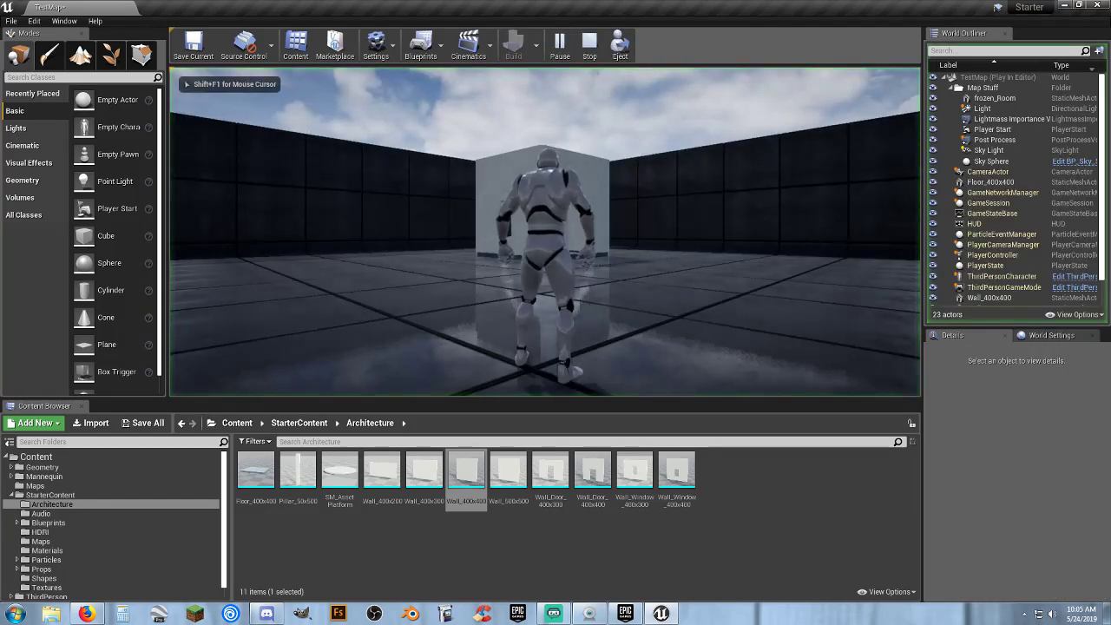
key("w")
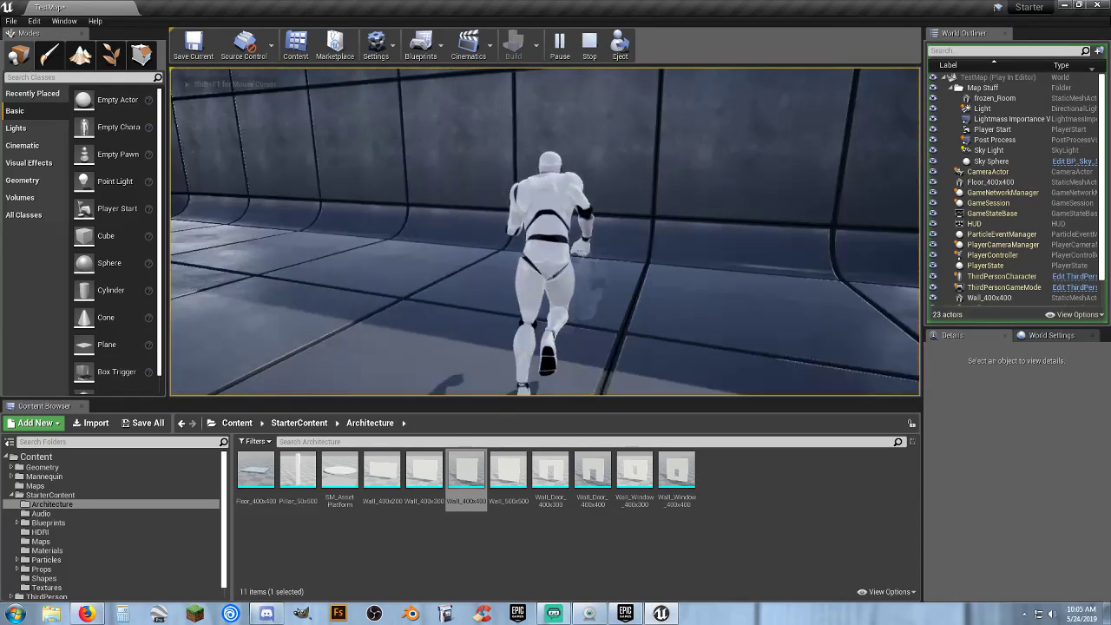
key("w")
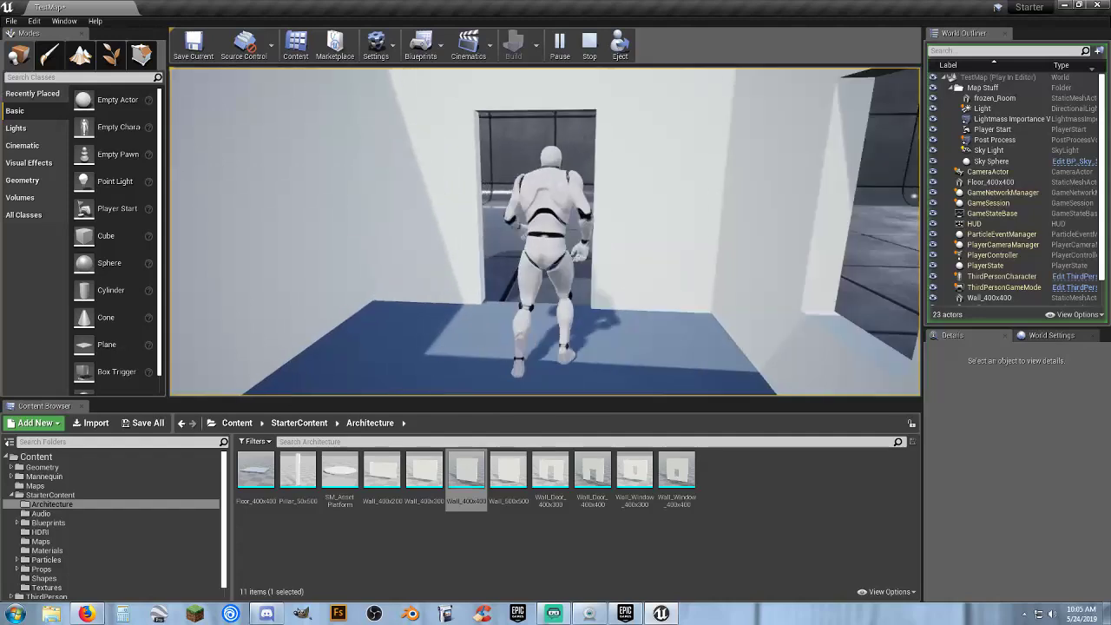
key("s")
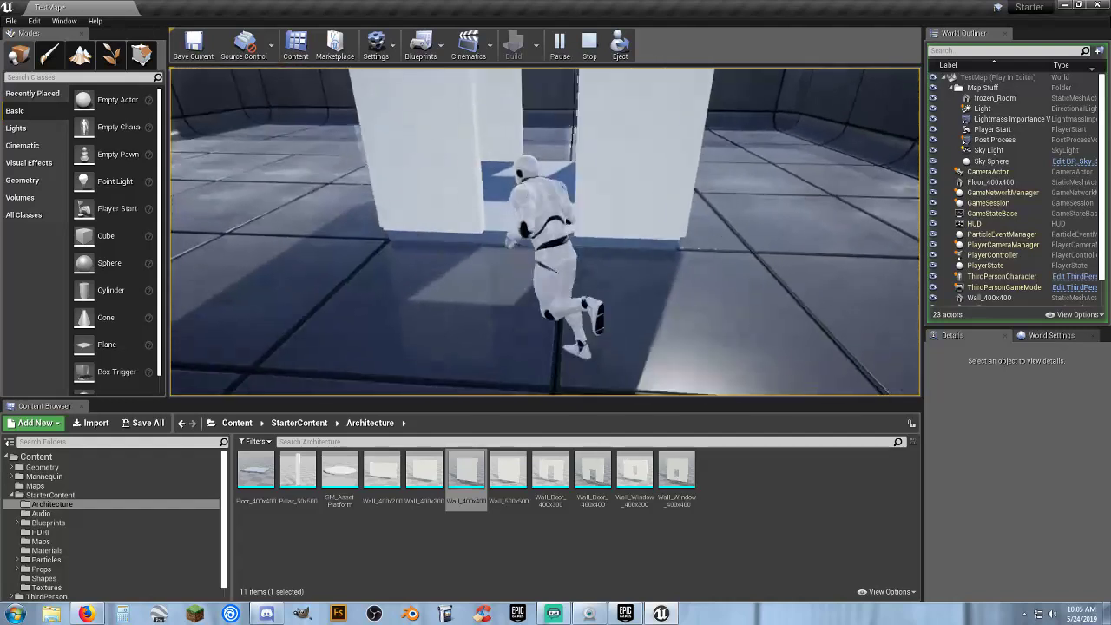
key("Escape")
Step: Duplicate the Floor_400x400 slab and raise the copy to Z 420 as the room's roof
left_click(513, 221)
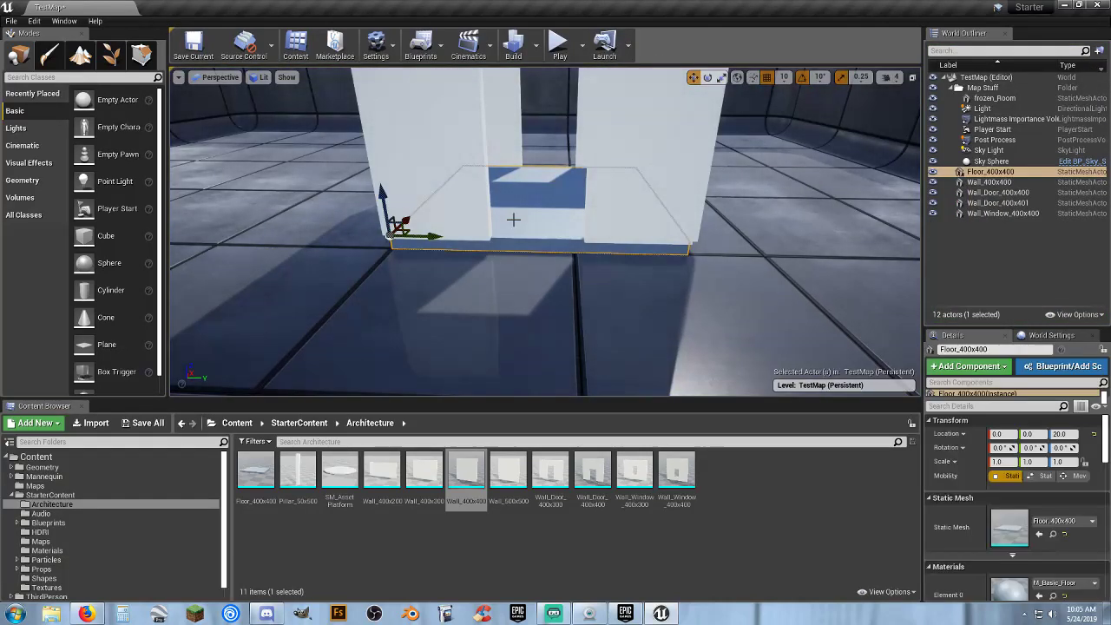
key("ctrl+w")
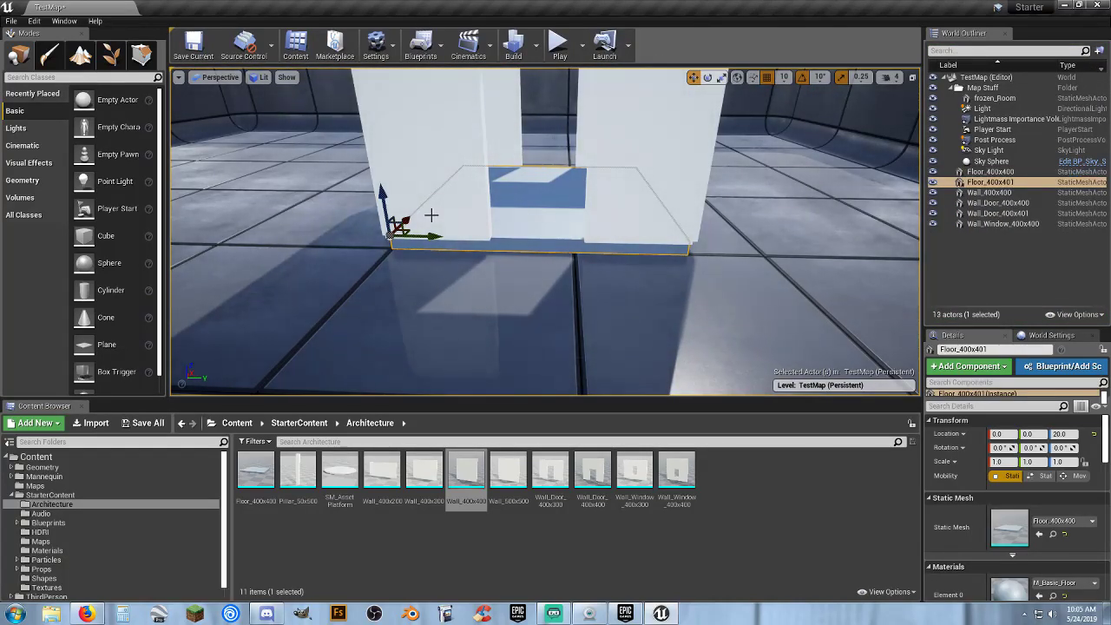
left_click_drag(388, 198, 375, 149)
right_click_drag(434, 204, 404, 97)
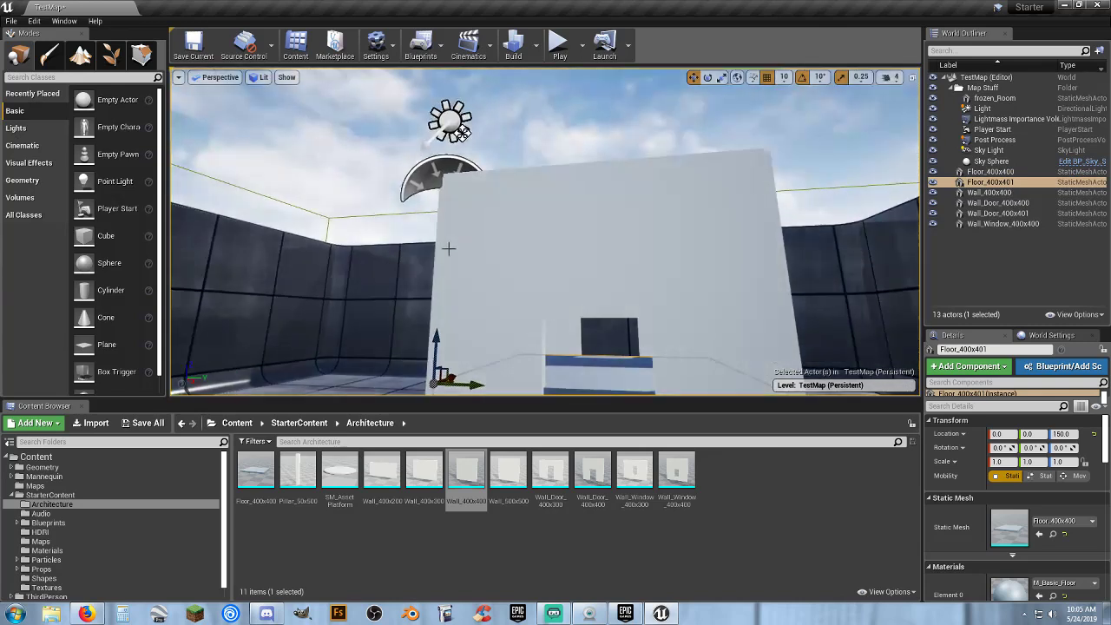
left_click_drag(440, 339, 451, 214)
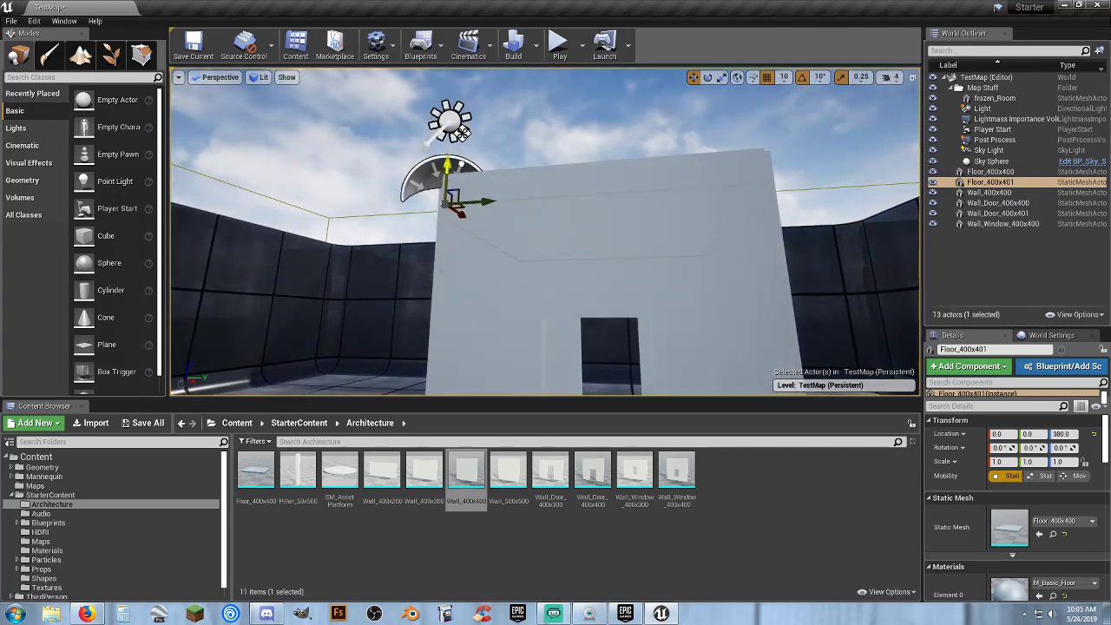
right_click_drag(462, 133, 651, 87)
key("w")
key("w")
right_click_drag(547, 126, 541, 196)
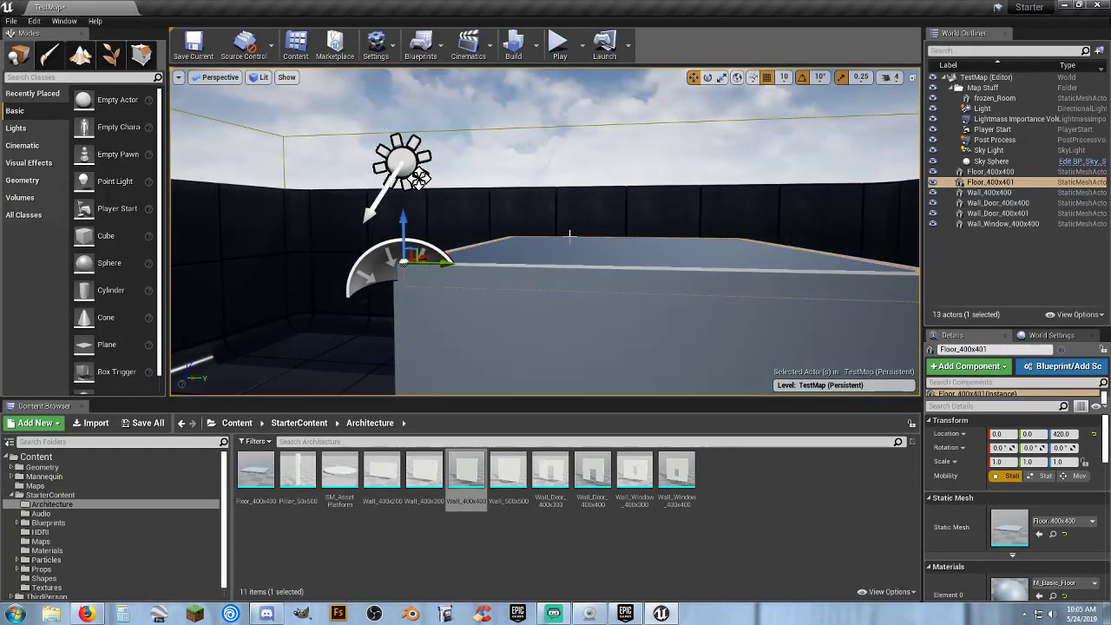
Step: Playtest the roofed room by running the character through it and around the outside, and end the session
left_click(558, 45)
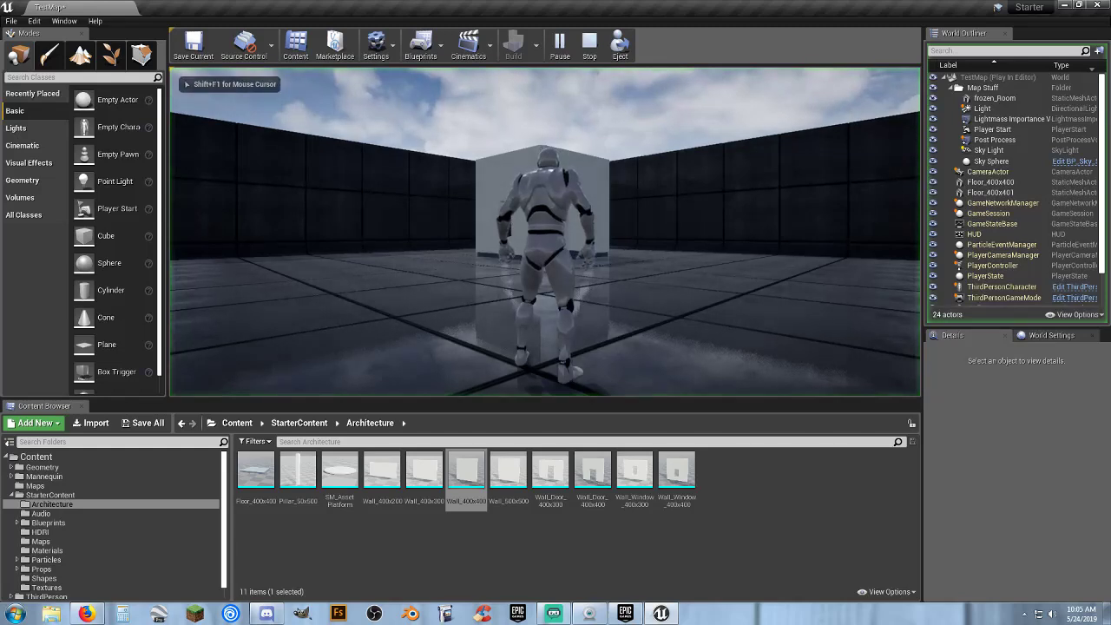
key("w")
key("w")
key("d")
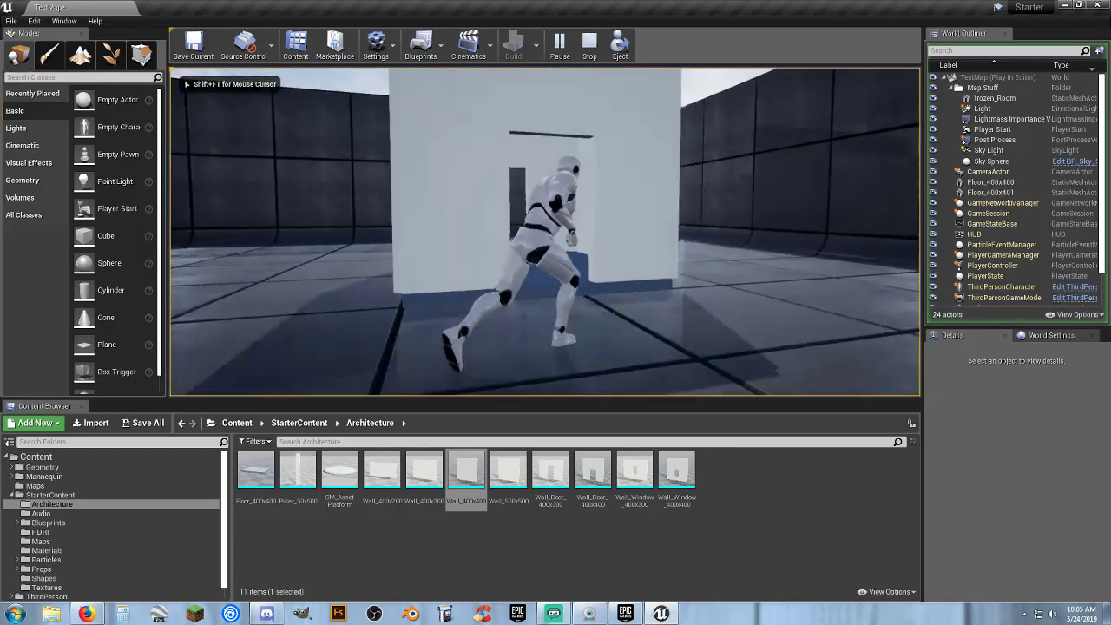
key("w")
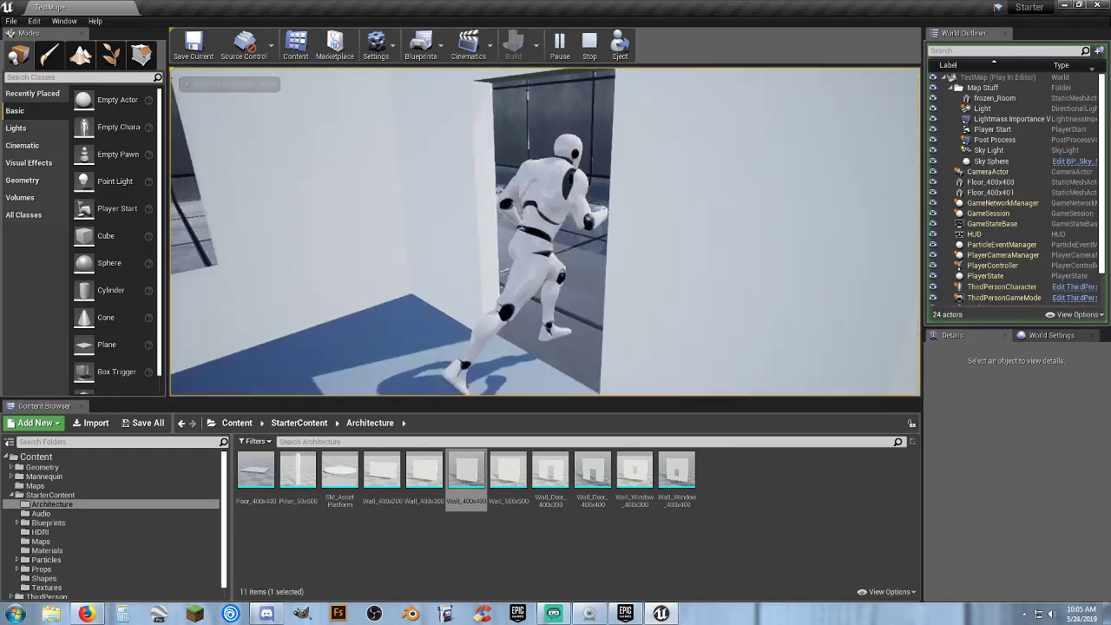
key("w")
key("d")
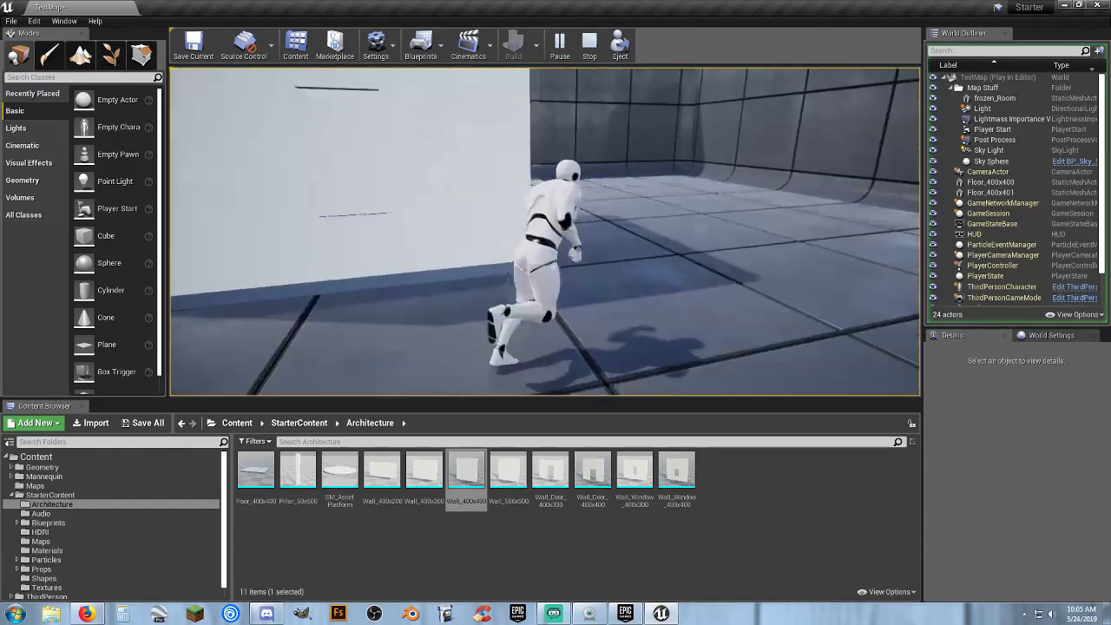
key("s")
key("Escape")
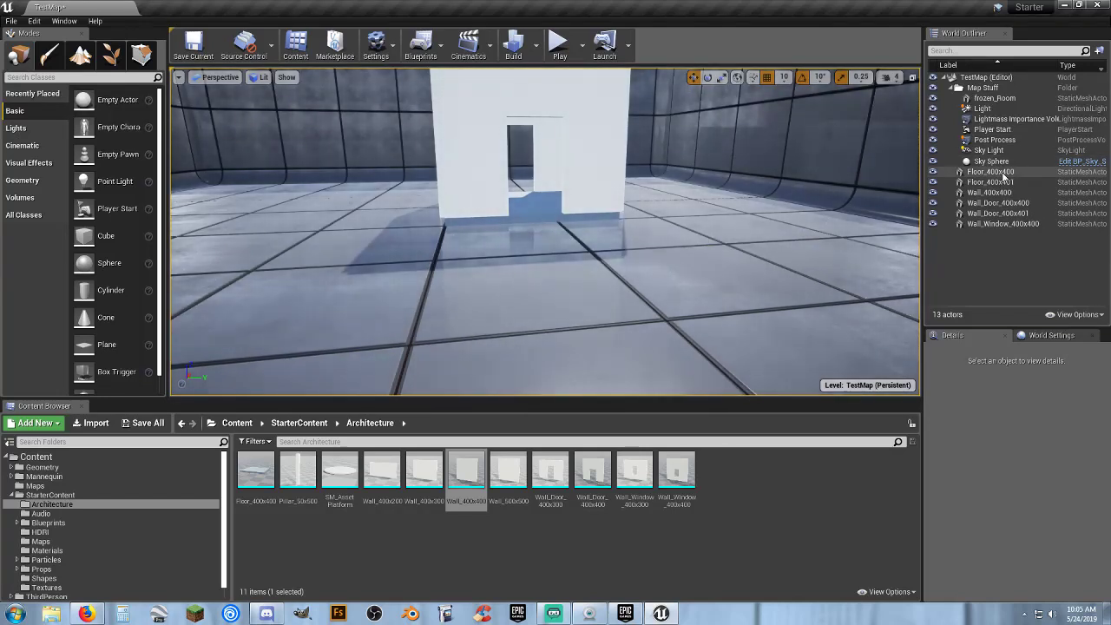
Step: Collapse the Map Stuff folder and delete all six floor, wall, door and window meshes of the room from the level
left_click(991, 172)
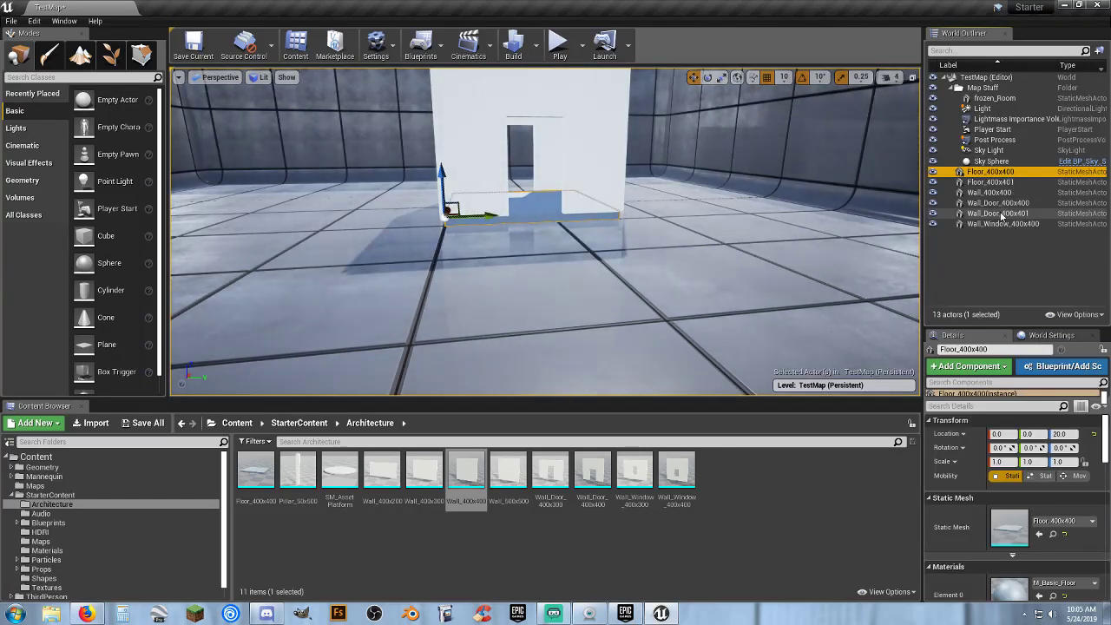
left_click(951, 87)
left_click(998, 109)
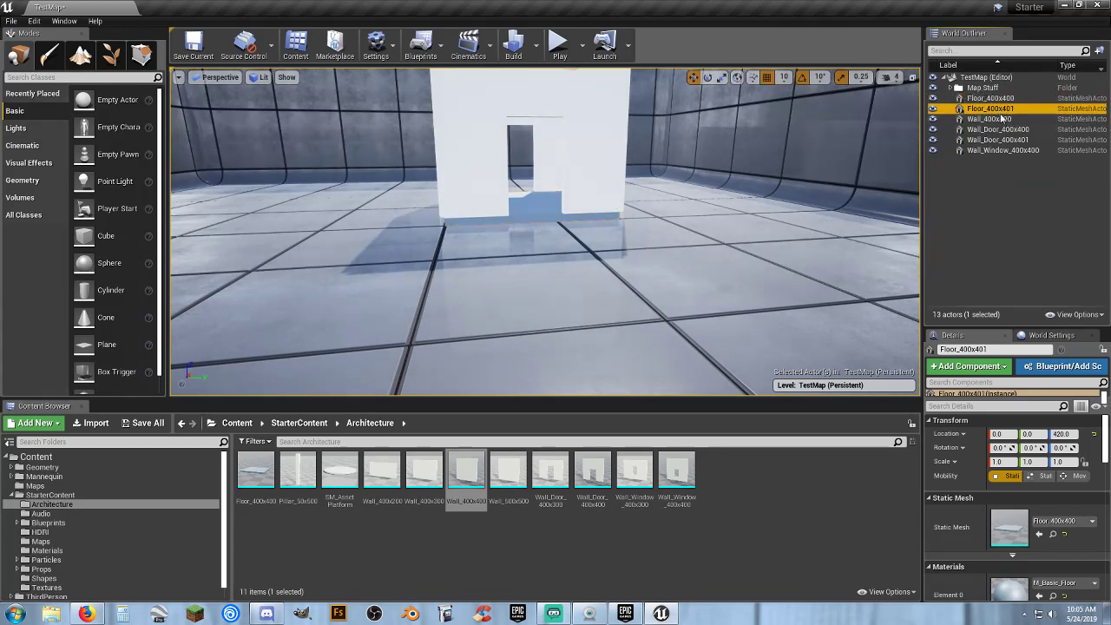
left_click(998, 152)
left_click(1001, 140)
left_click(990, 98)
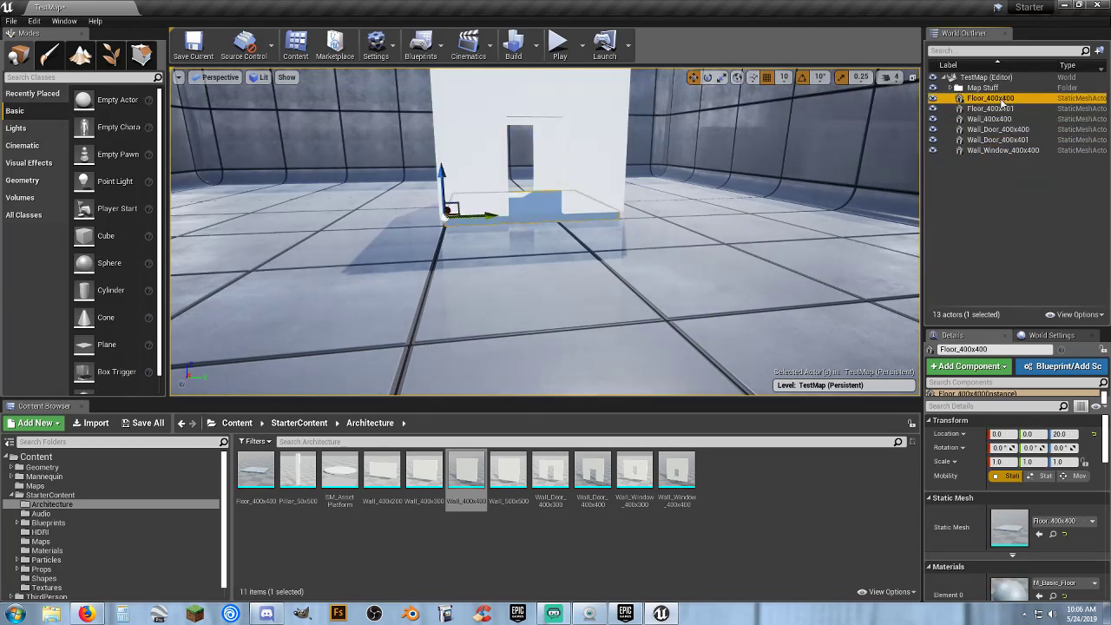
left_click(998, 151, "shift")
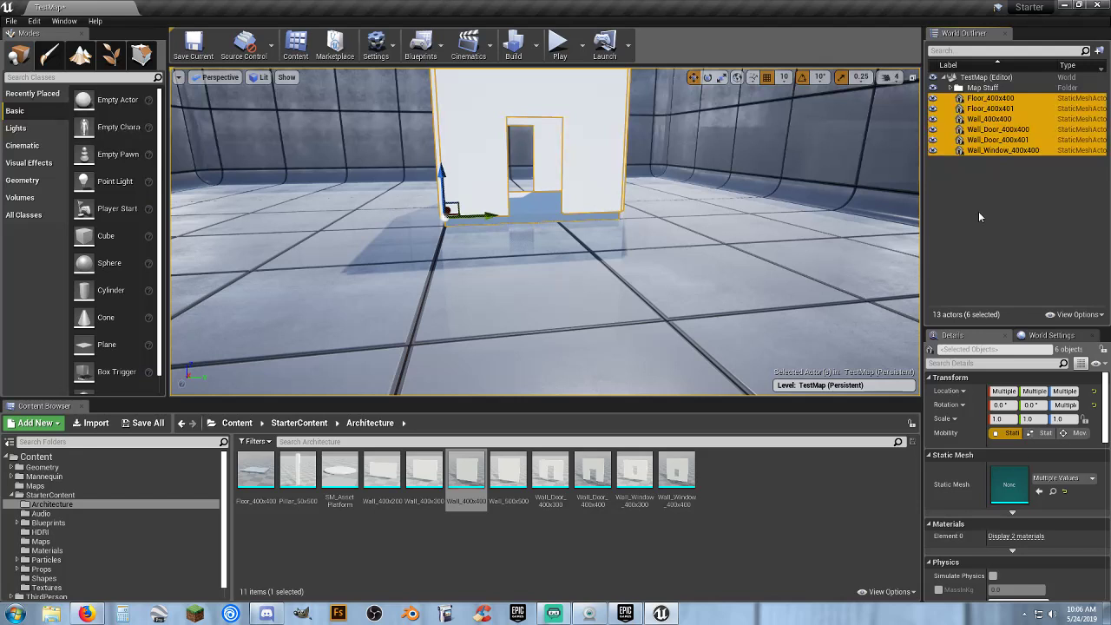
key("Delete")
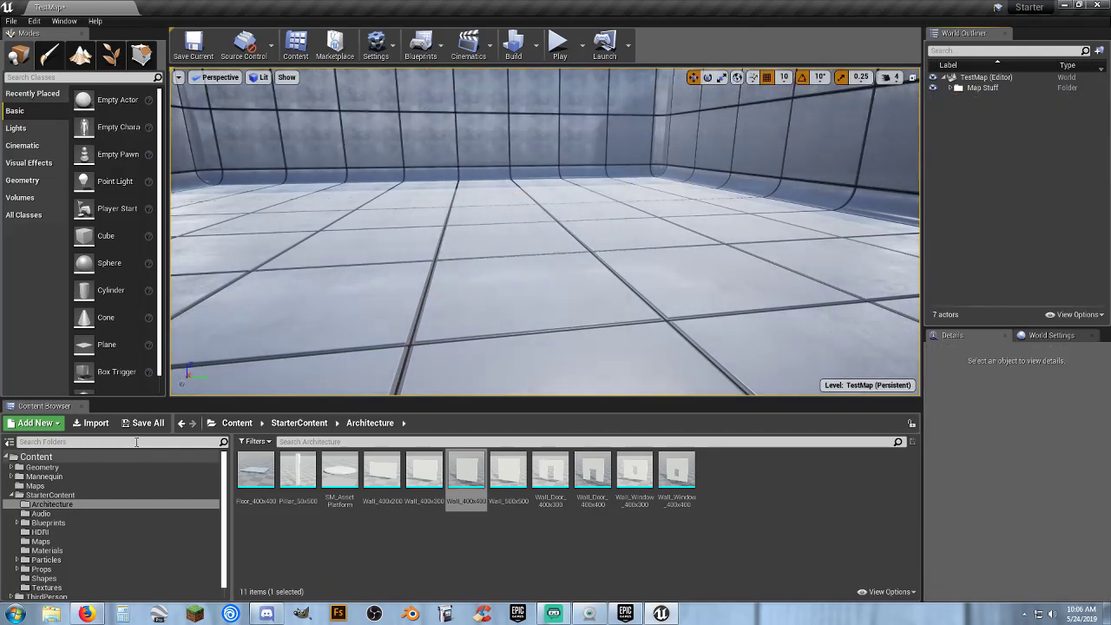
Step: Save all modified content, including TestMap and TestMap_BuiltData
left_click(145, 423)
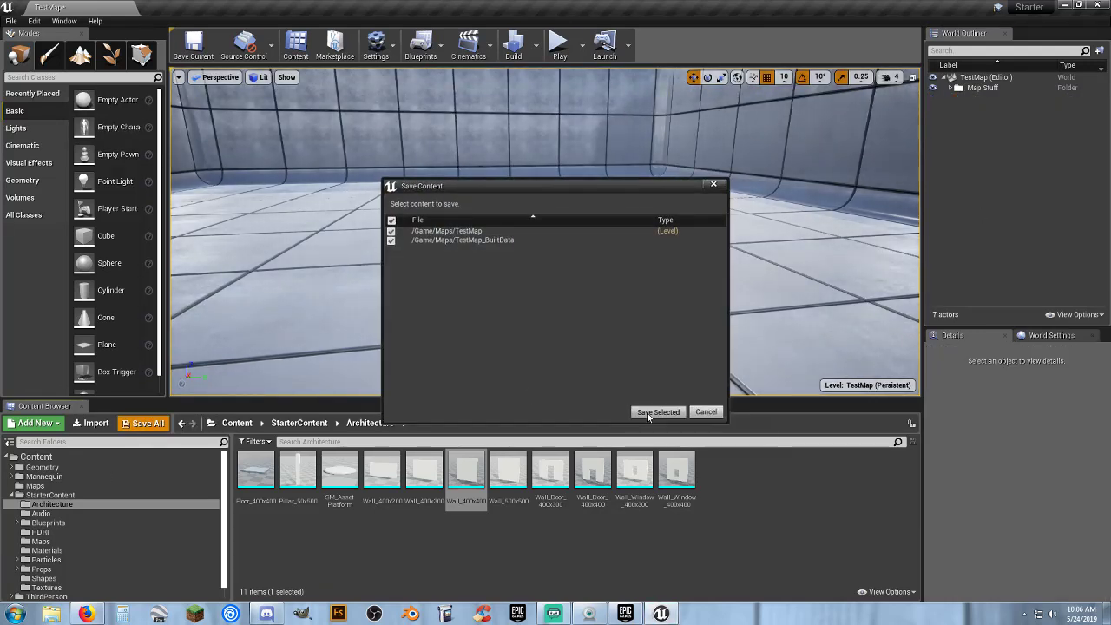
left_click(657, 413)
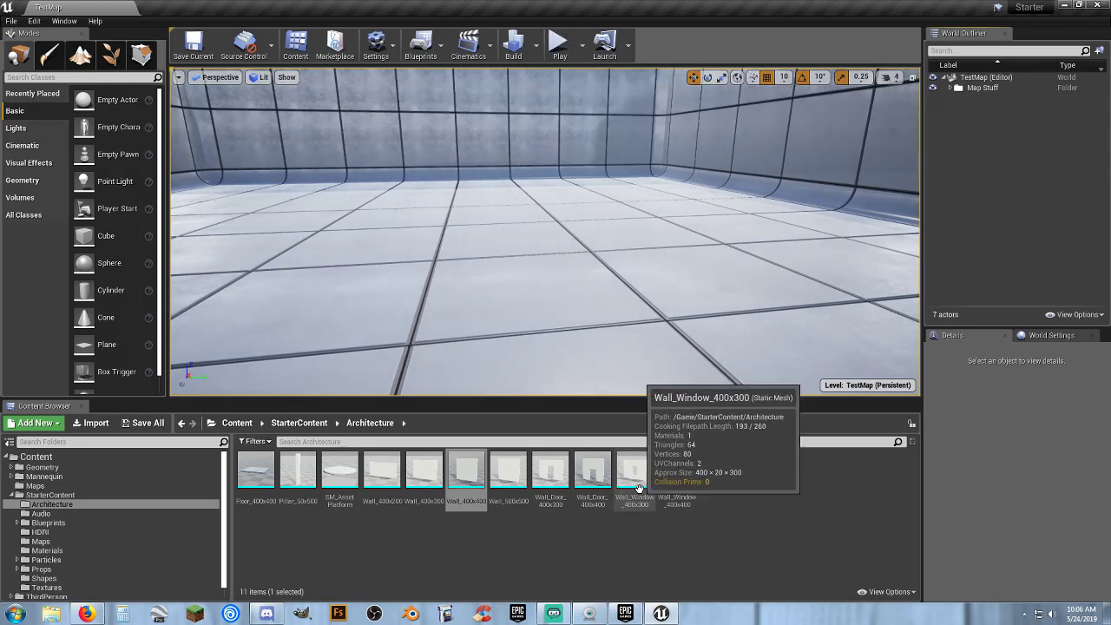
mouse_move(585, 293)
right_mouse_down()
mouse_move(712, 260)
mouse_move(763, 269)
mouse_move(575, 300)
right_mouse_up()
key("s")
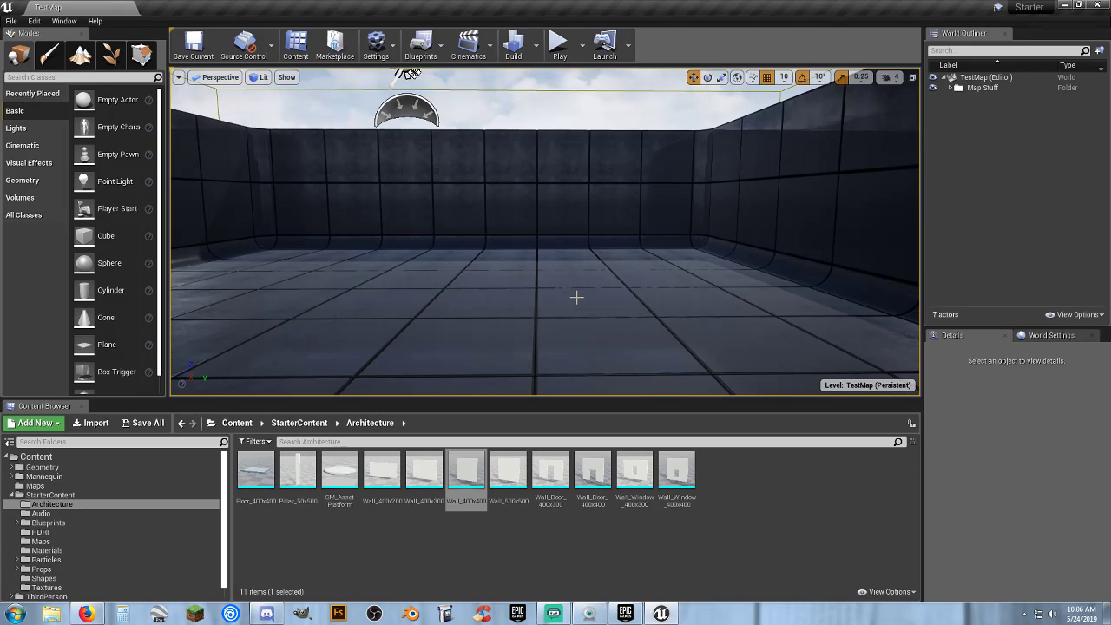
Step: Open the StarterContent Audio folder and preview the Collapse_Cue sound
left_click(40, 514)
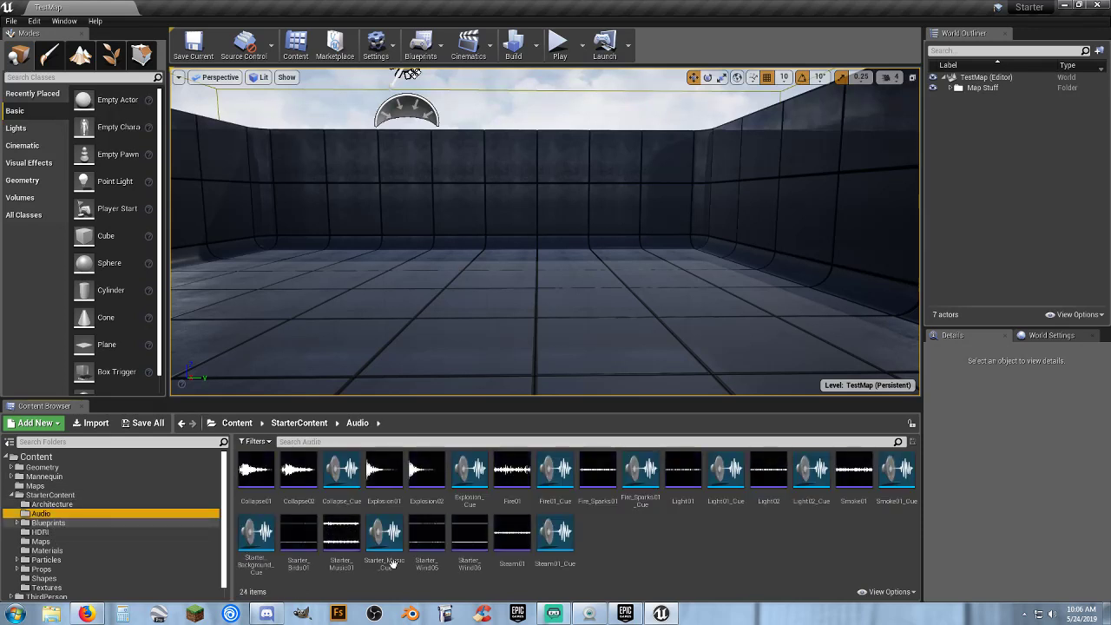
mouse_move(257, 495)
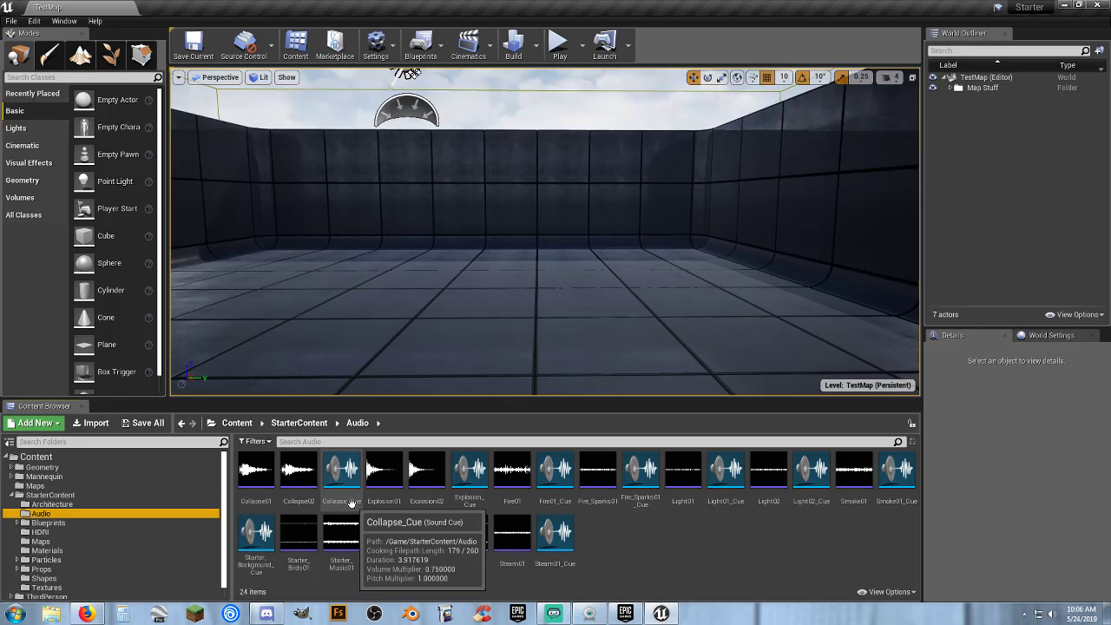
left_click(346, 470)
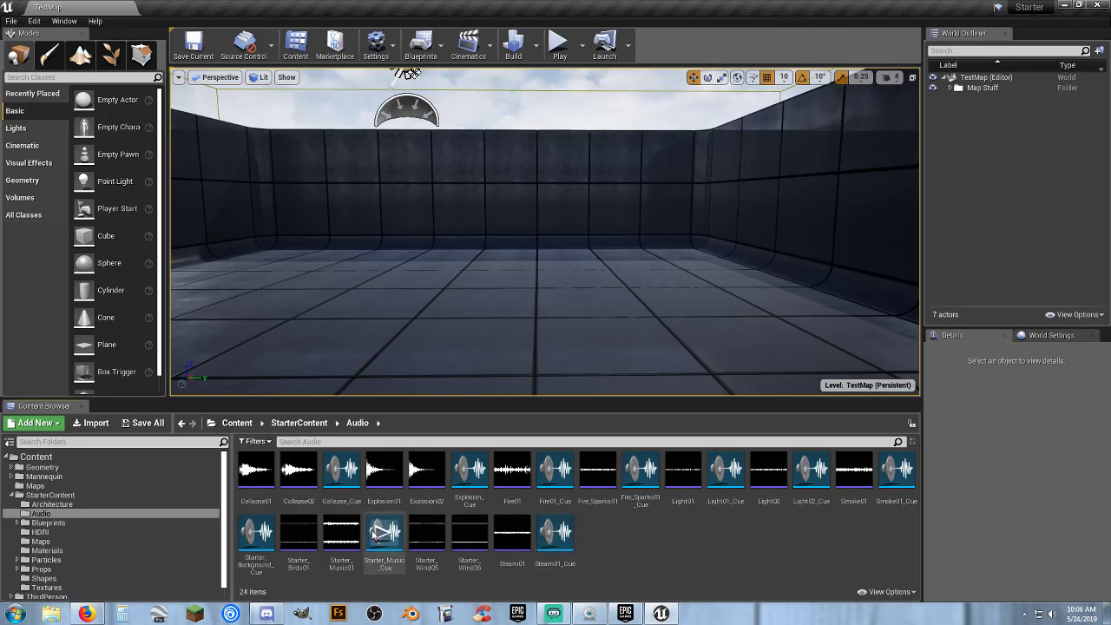
Step: Open the Collapse_Cue sound cue, inspect its Wave Player and Output nodes, and close its editor
double_click(333, 506)
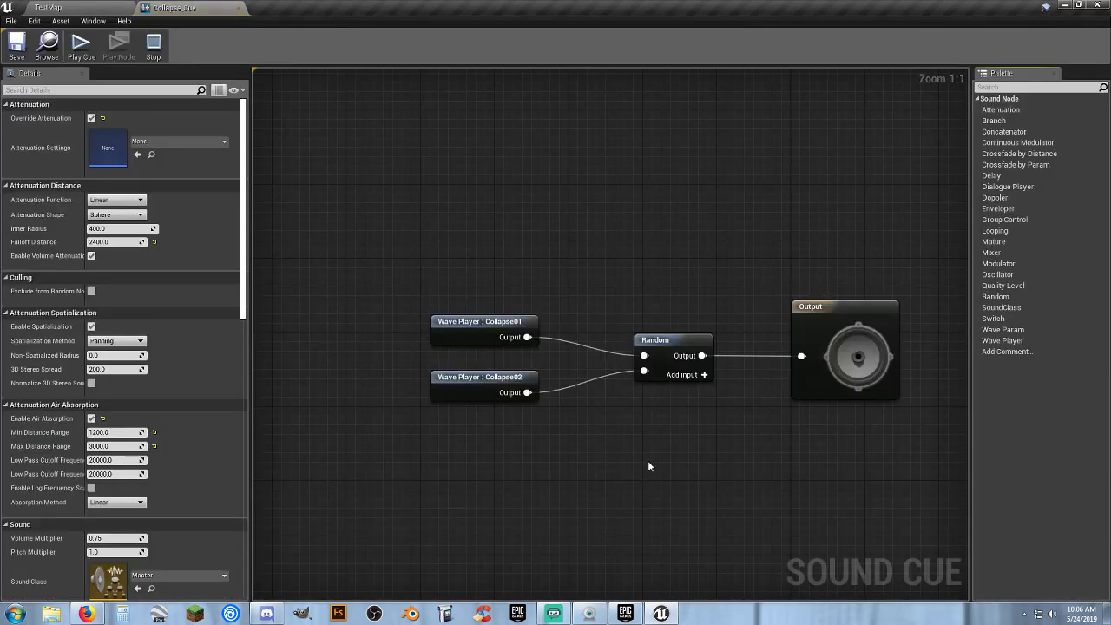
left_click_drag(728, 404, 640, 310)
left_click(616, 385)
left_click_drag(411, 289, 562, 451)
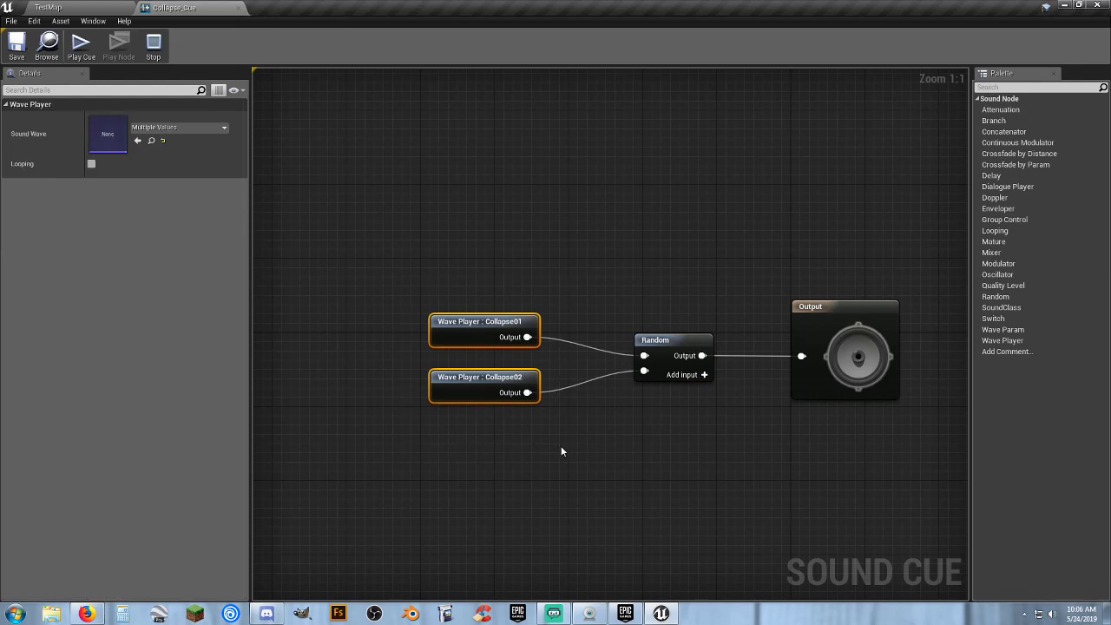
left_click(814, 320)
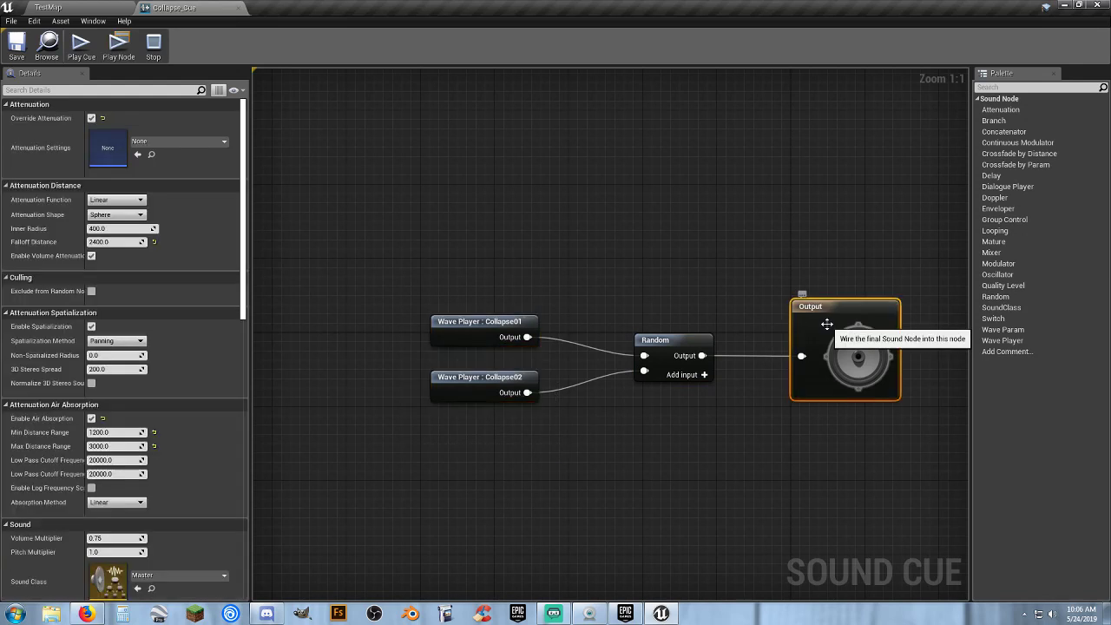
left_click(239, 8)
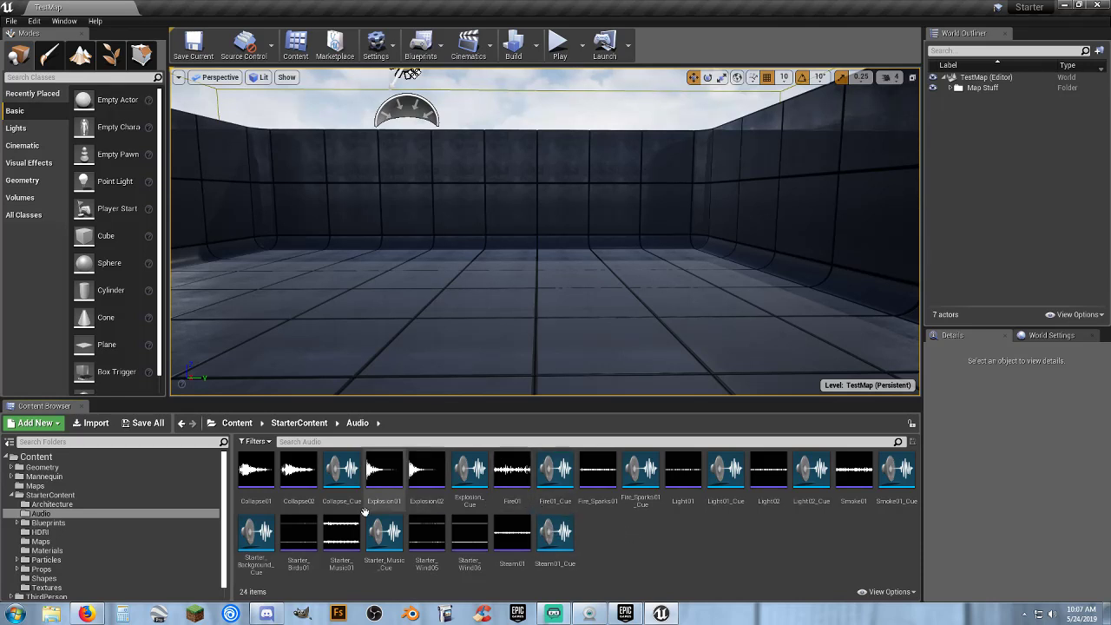
mouse_move(420, 537)
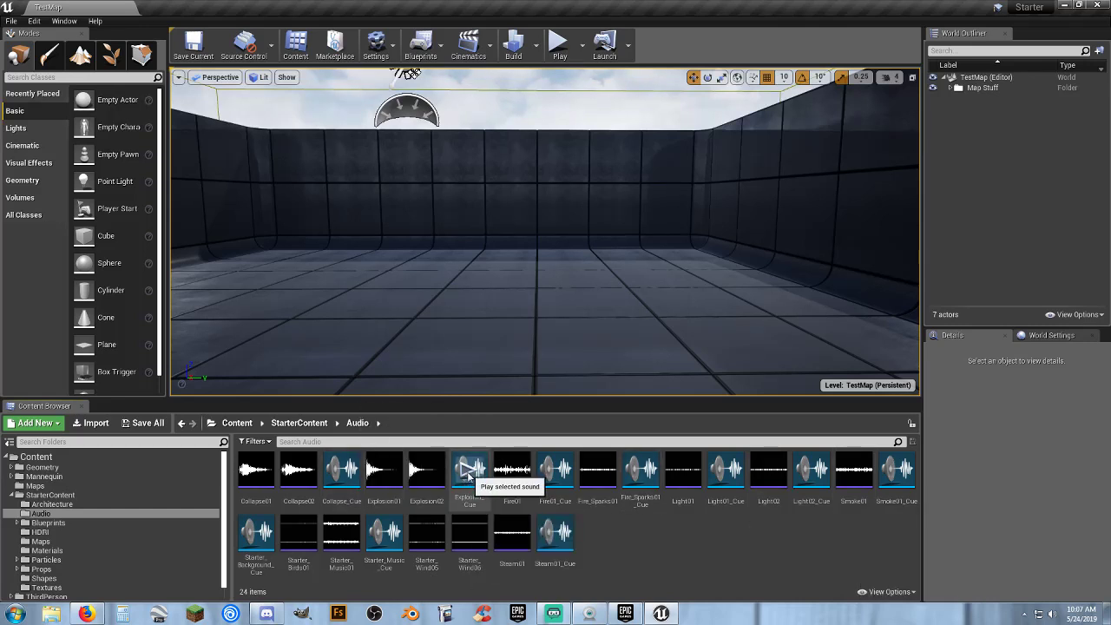
Step: Preview the Explosion_Cue sound from the StarterContent Audio folder
left_click(469, 470)
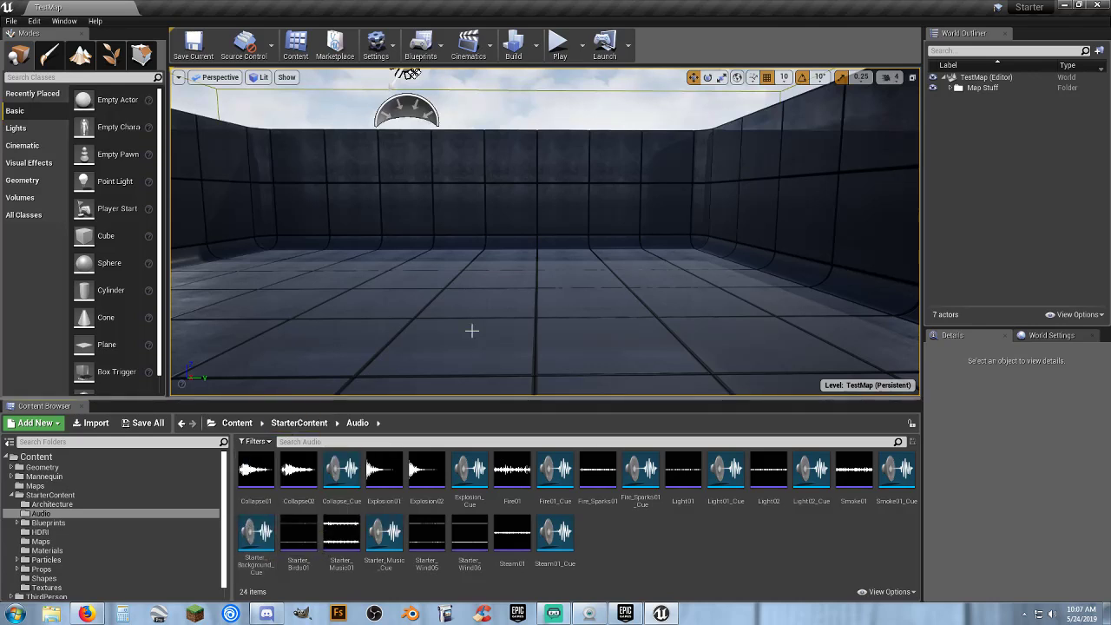
key("a")
right_click_drag(471, 331, 200, 333)
key("d")
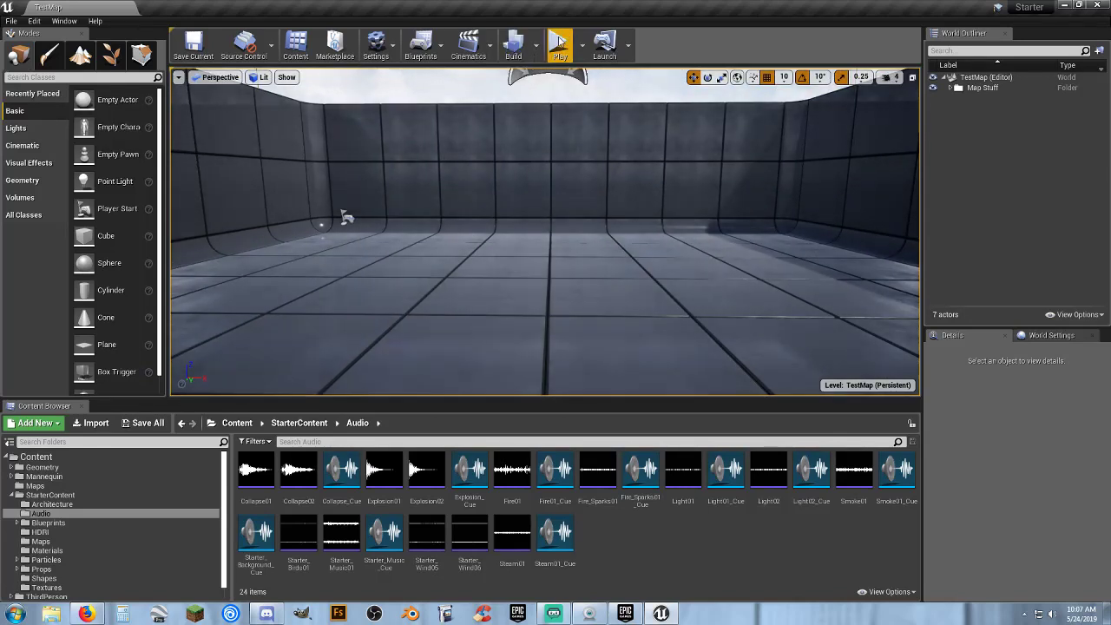
Step: Play TestMap in the editor, run the third-person character around the room, and stop the session
left_click(559, 44)
left_click(579, 226)
key("w")
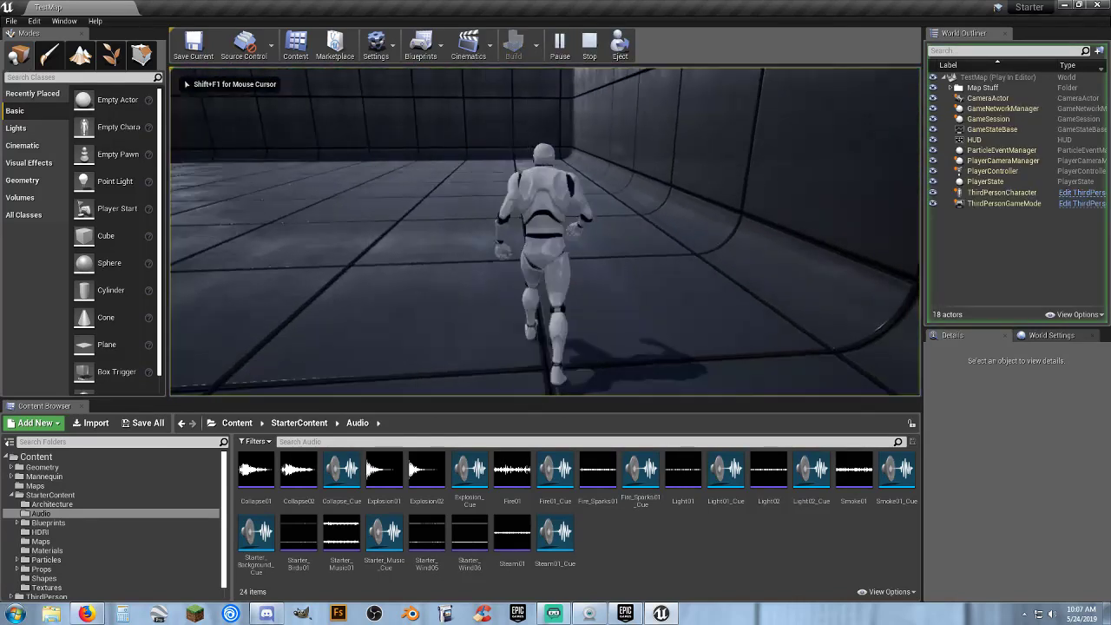
key("w")
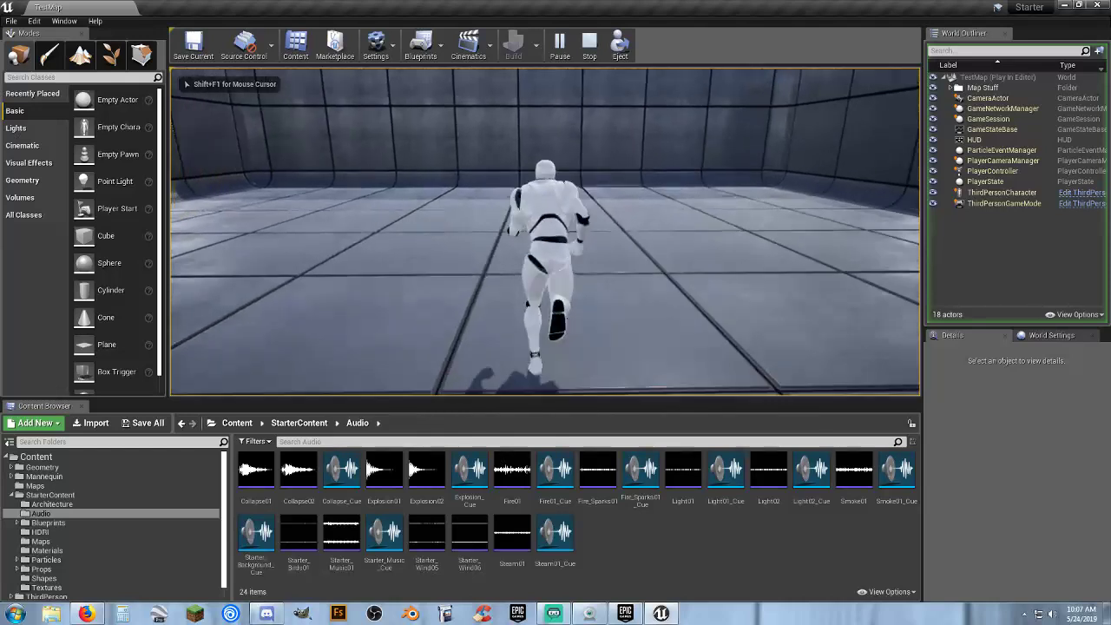
key("w")
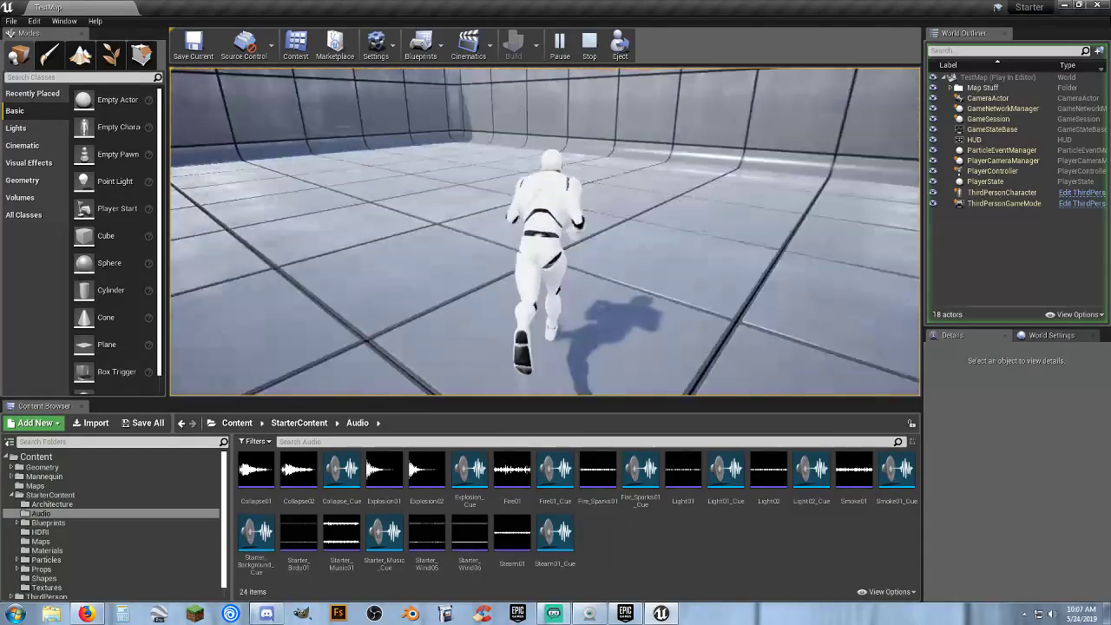
key("s")
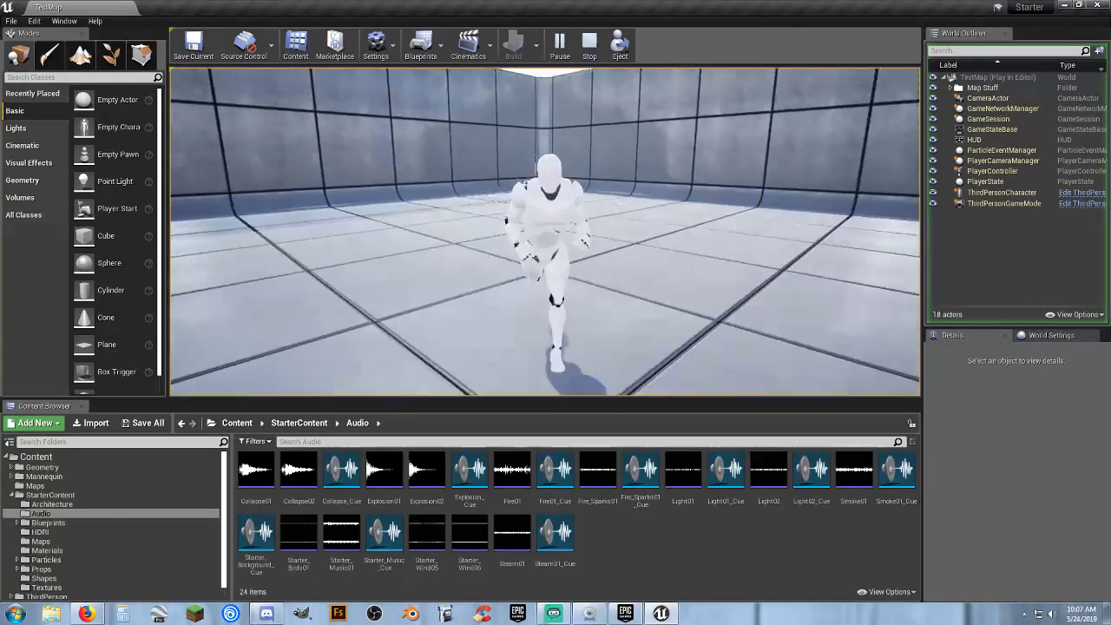
key("Escape")
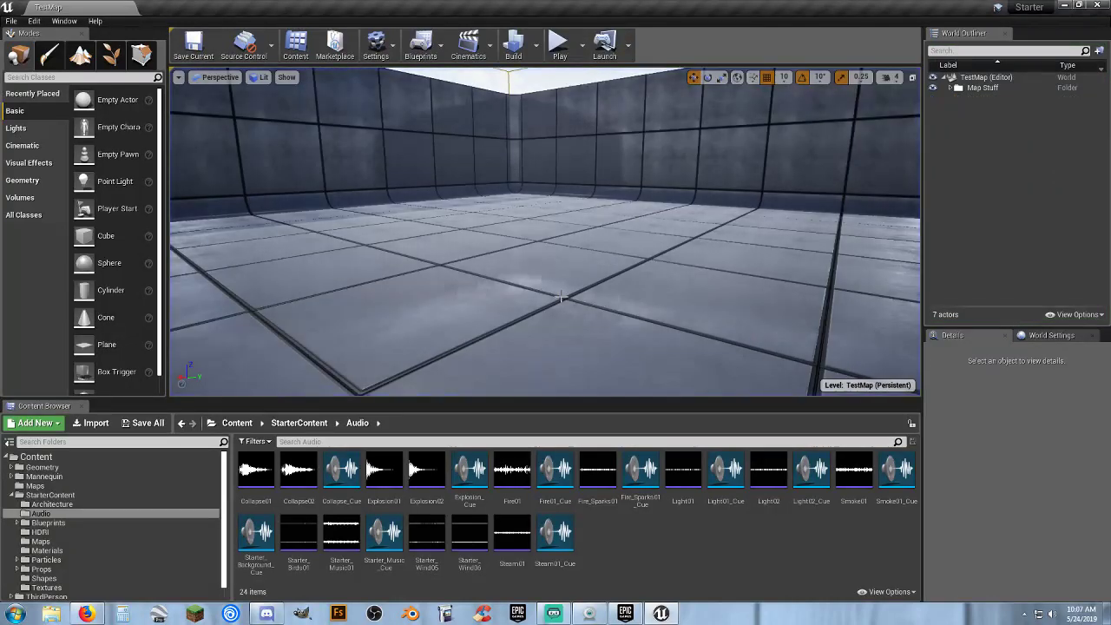
Step: Preview the Starter_Background_Cue sound and stop its playback
right_click_drag(565, 297, 568, 290)
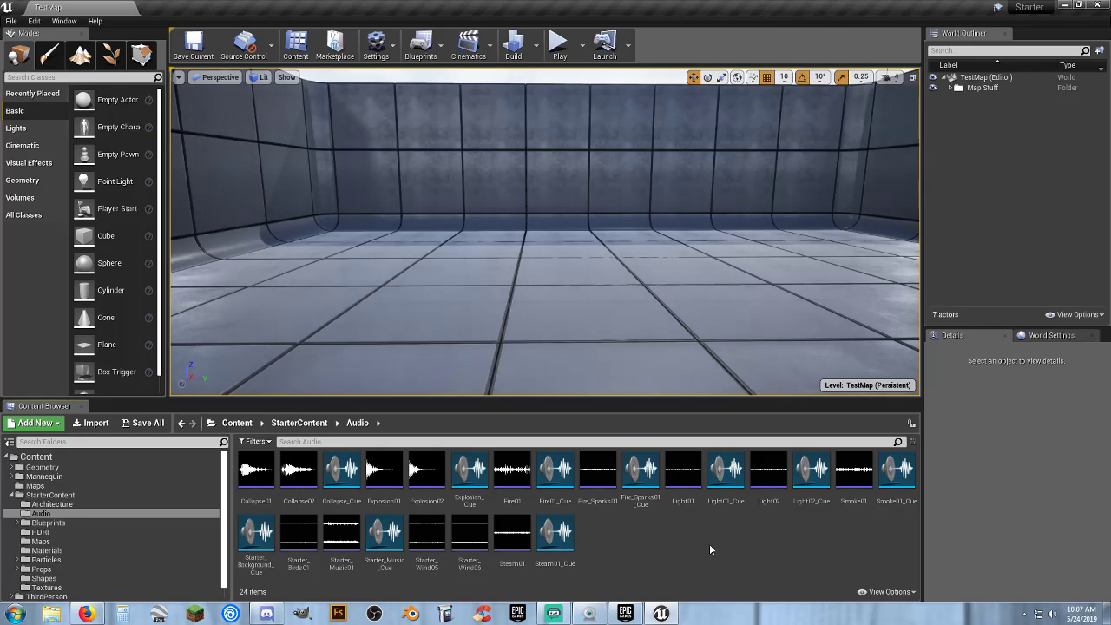
right_click_drag(467, 217, 467, 217)
mouse_move(385, 540)
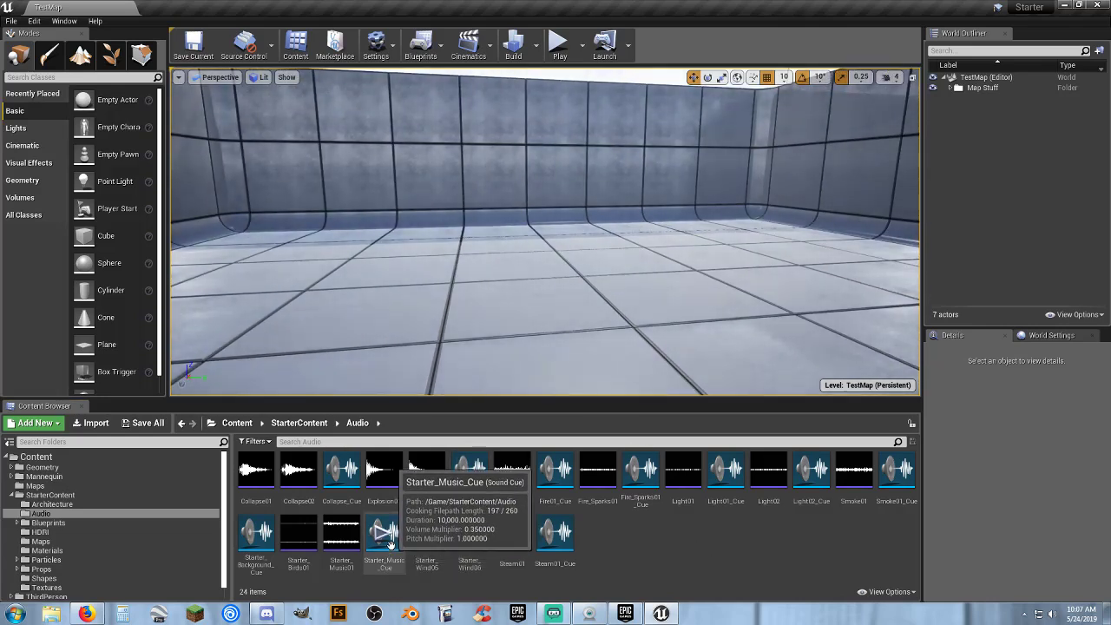
left_click(254, 535)
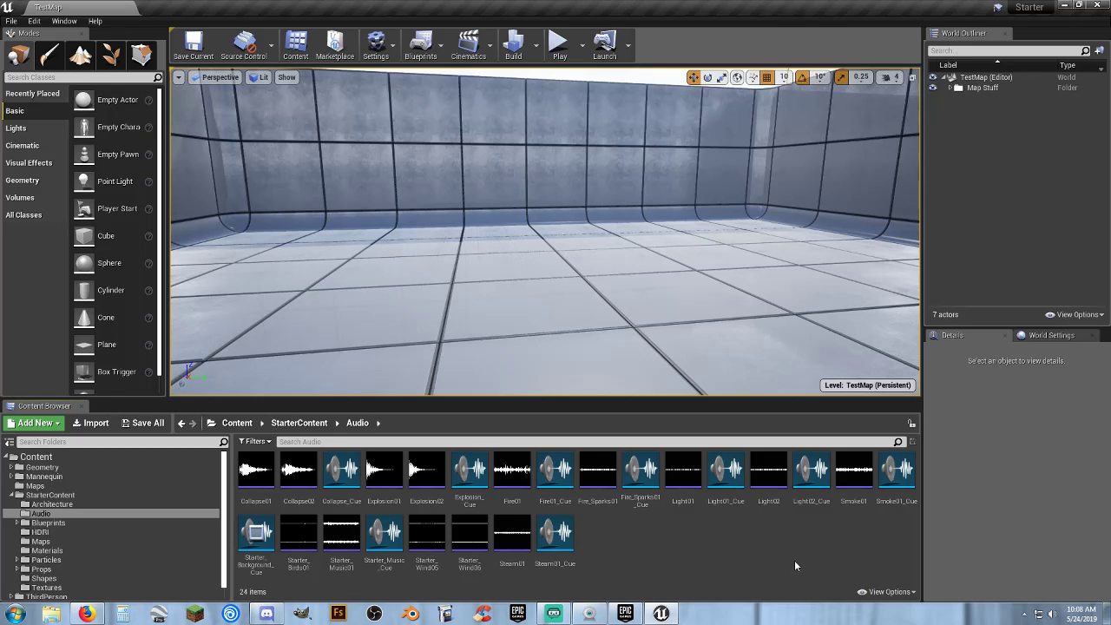
left_click(255, 537)
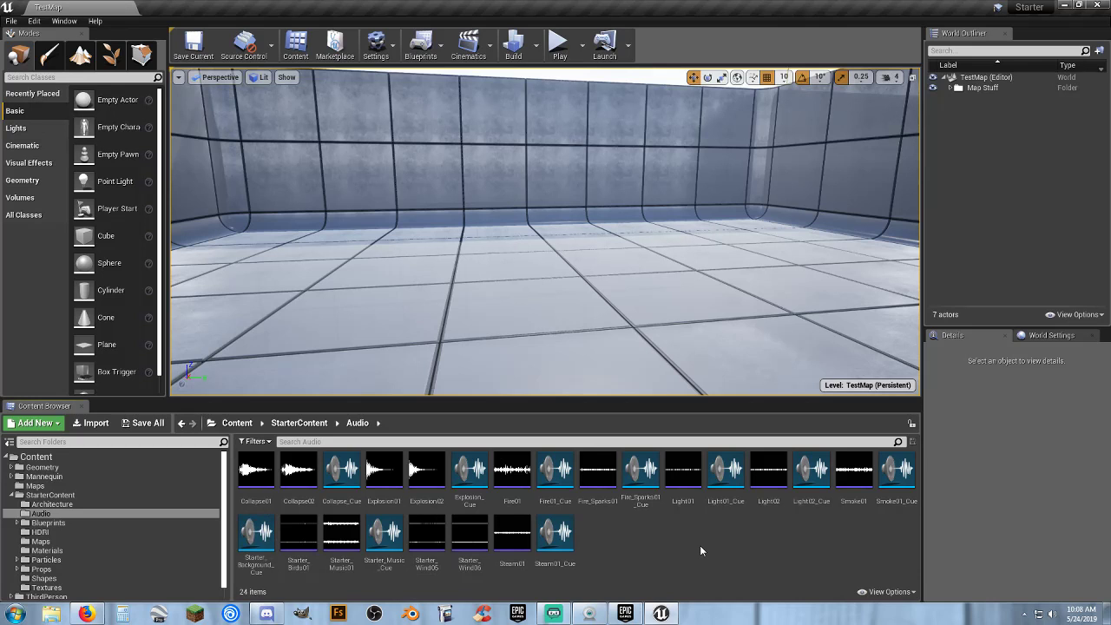
Step: Open the Level Blueprint of TestMap and delete the Event Tick node from its Event Graph
left_click(419, 54)
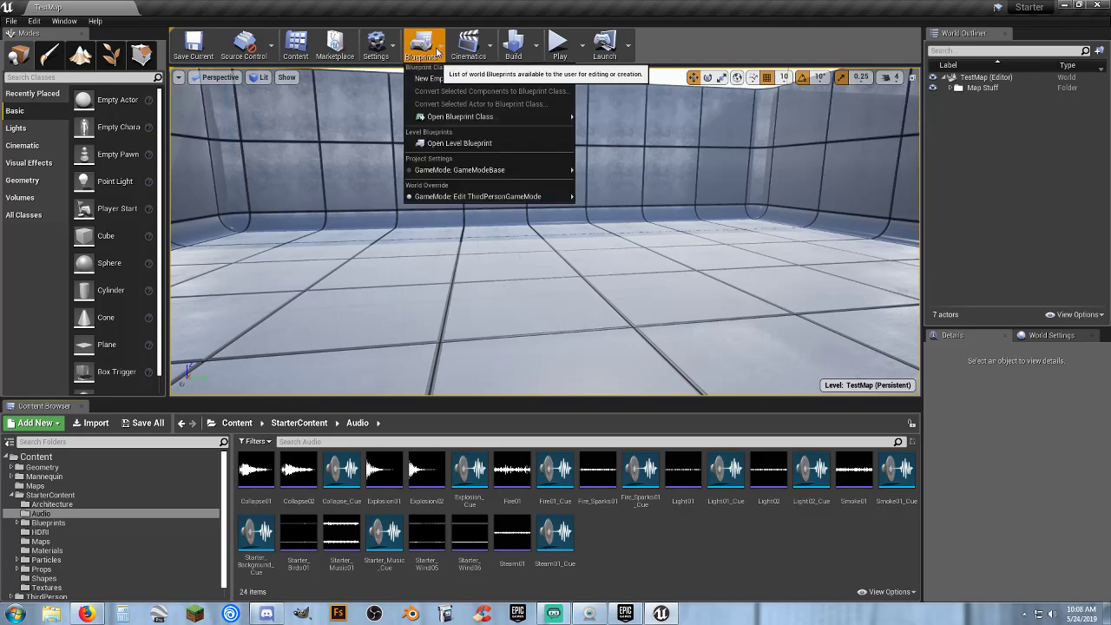
left_click(441, 145)
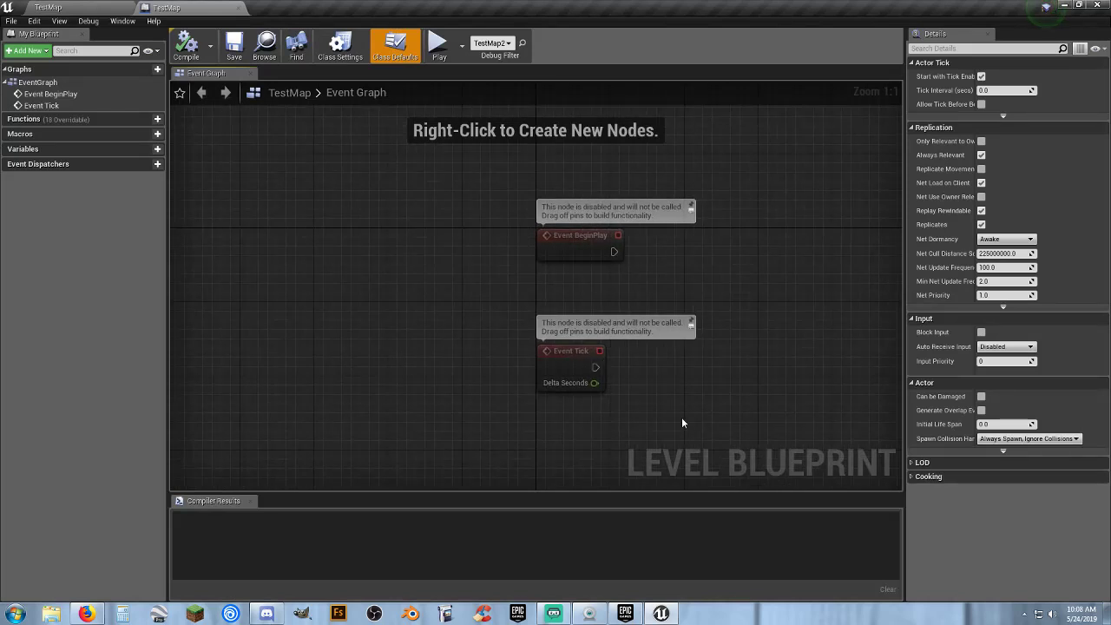
left_click_drag(682, 423, 506, 340)
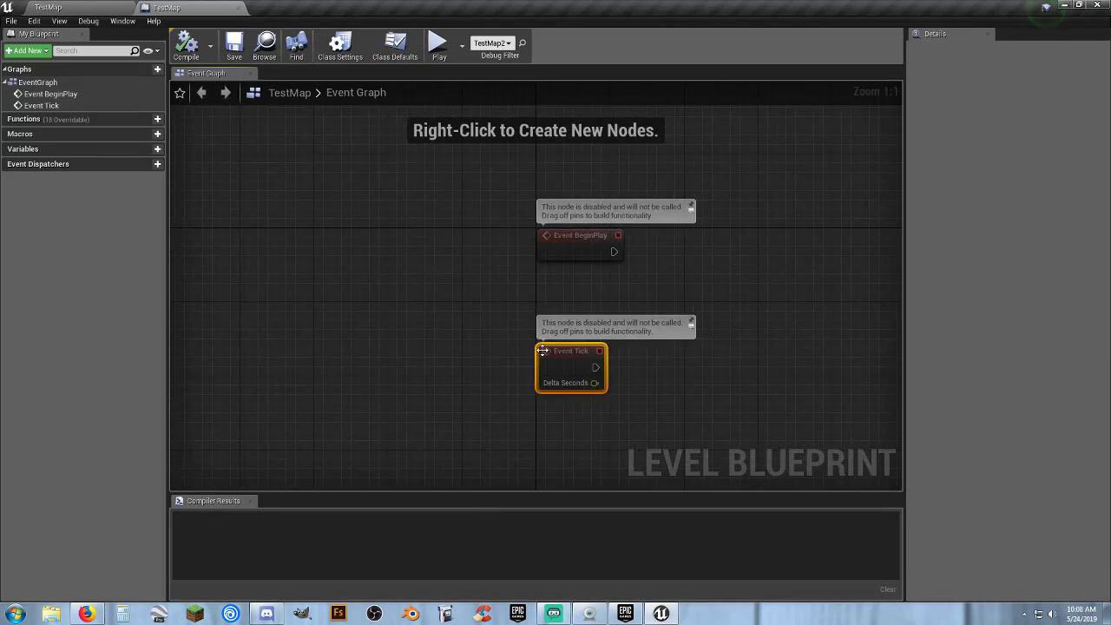
key("Delete")
right_click_drag(607, 362, 518, 361)
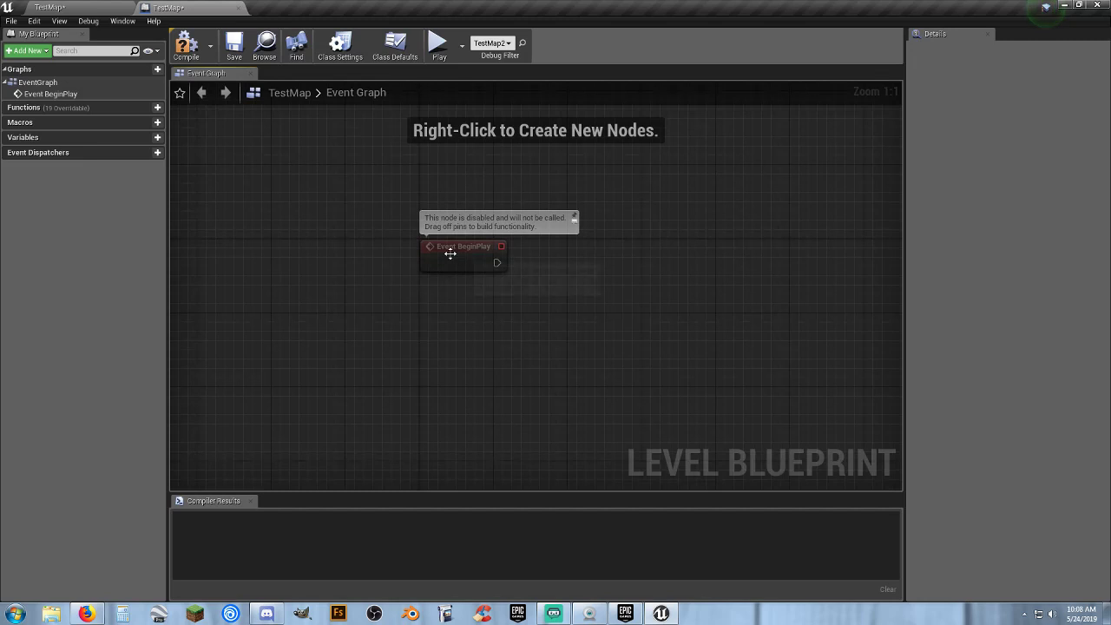
Step: Add a Play Sound at Location node connected to the execution output of Event BeginPlay
left_click_drag(517, 299, 404, 236)
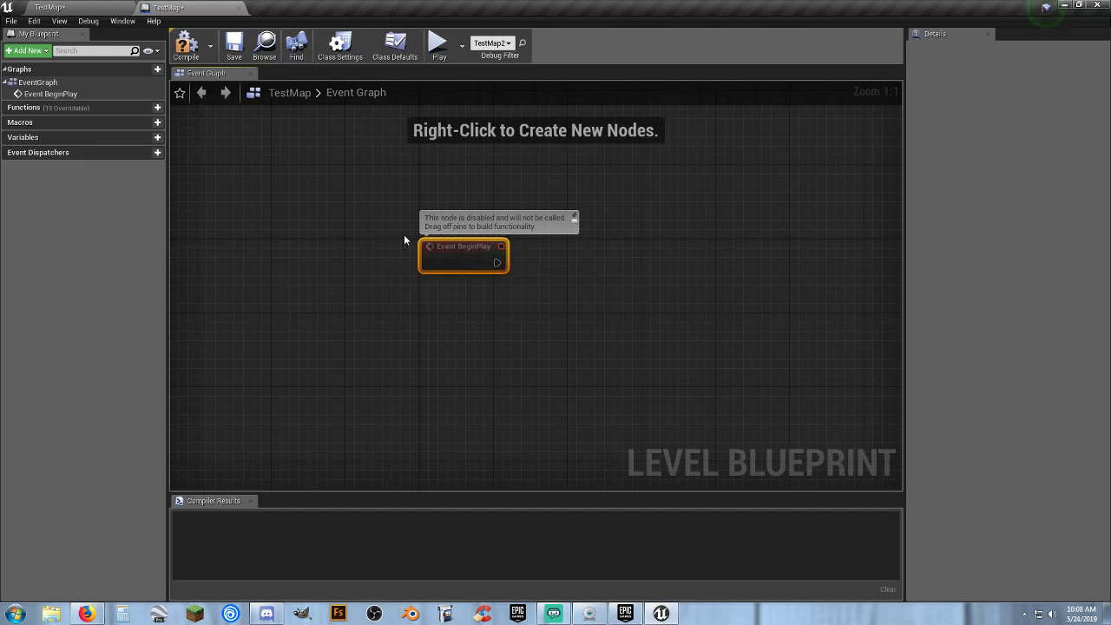
left_click(428, 307)
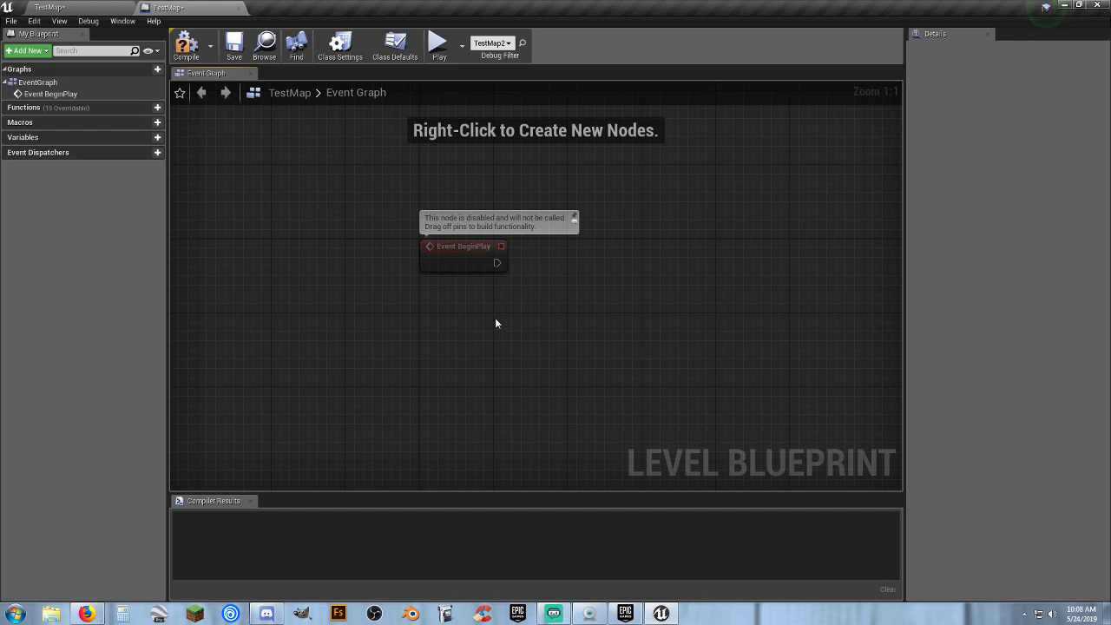
right_click_drag(491, 309, 437, 308)
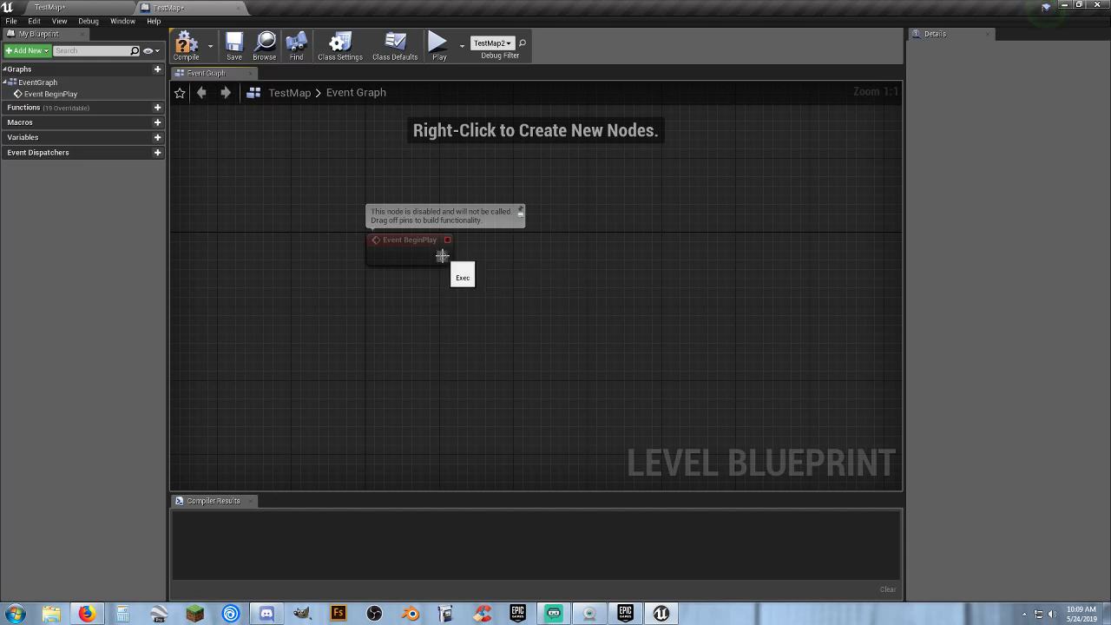
left_click_drag(442, 255, 515, 260)
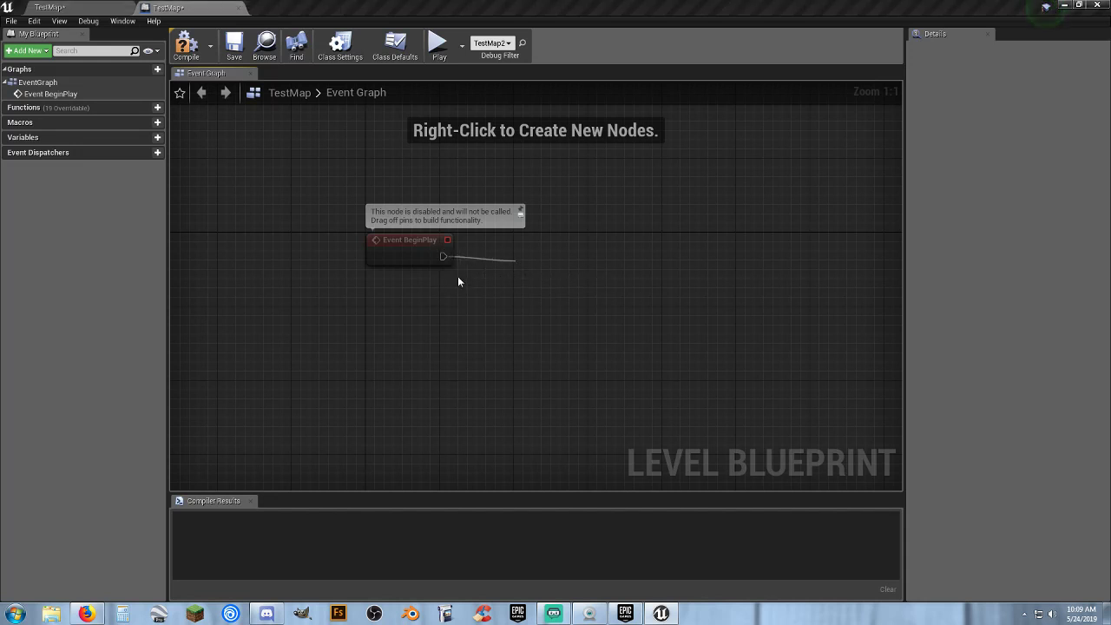
left_click_drag(442, 257, 549, 257)
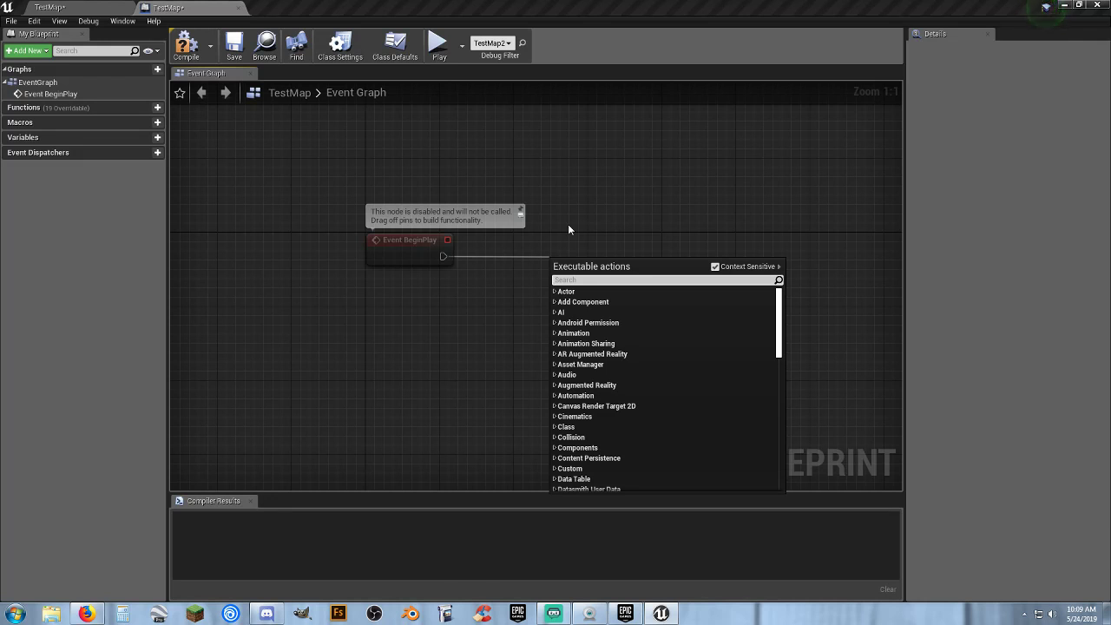
type("play")
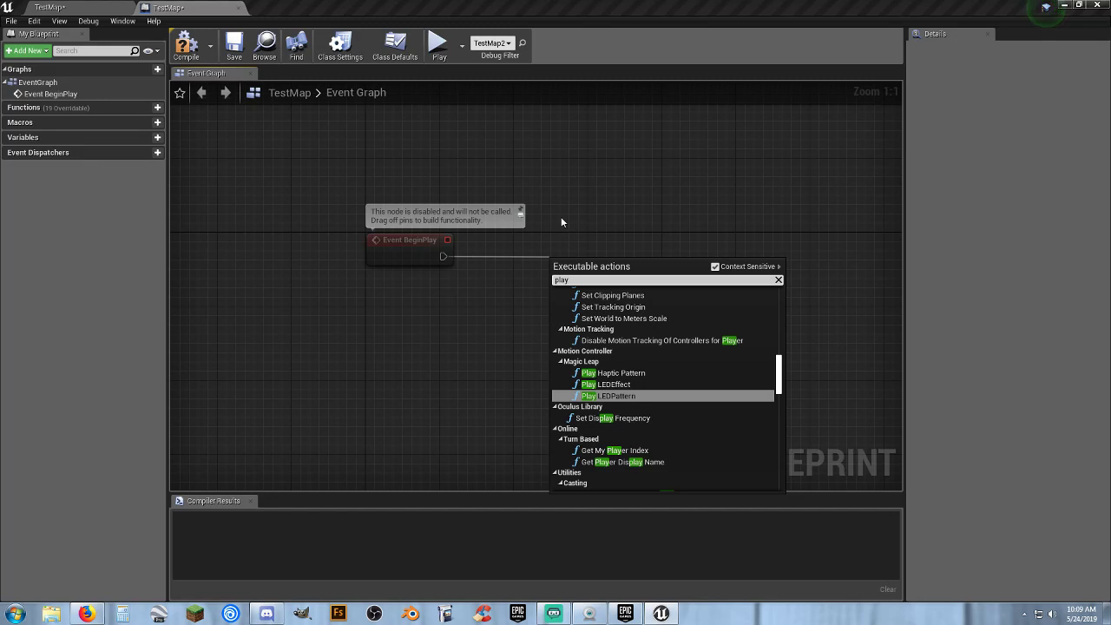
scroll(694, 400, "up", 4)
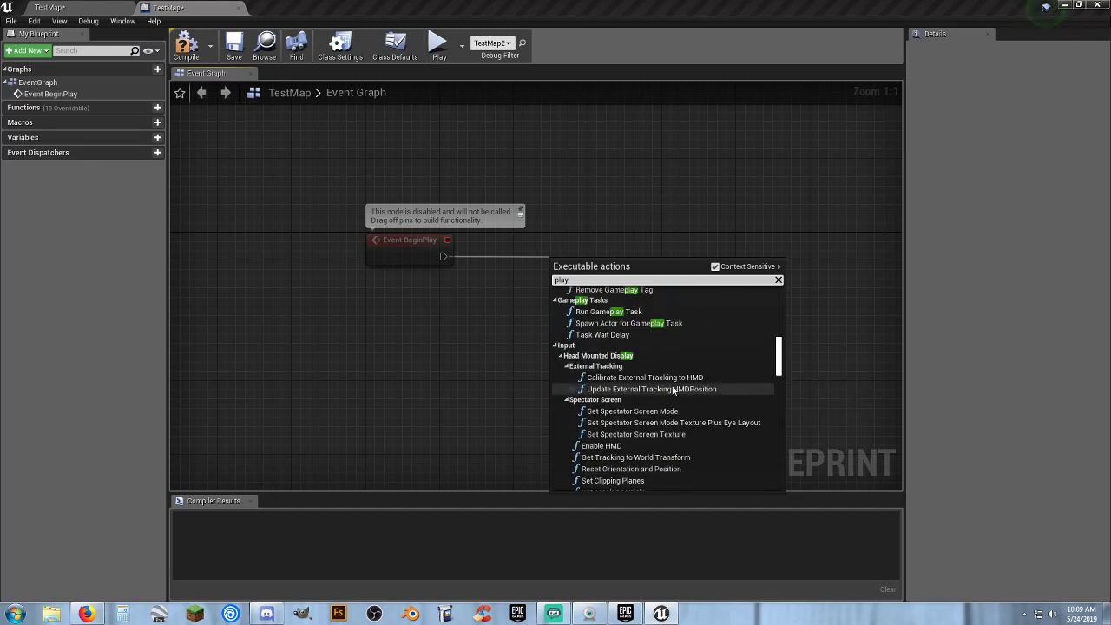
scroll(670, 379, "down", 1)
type("sound")
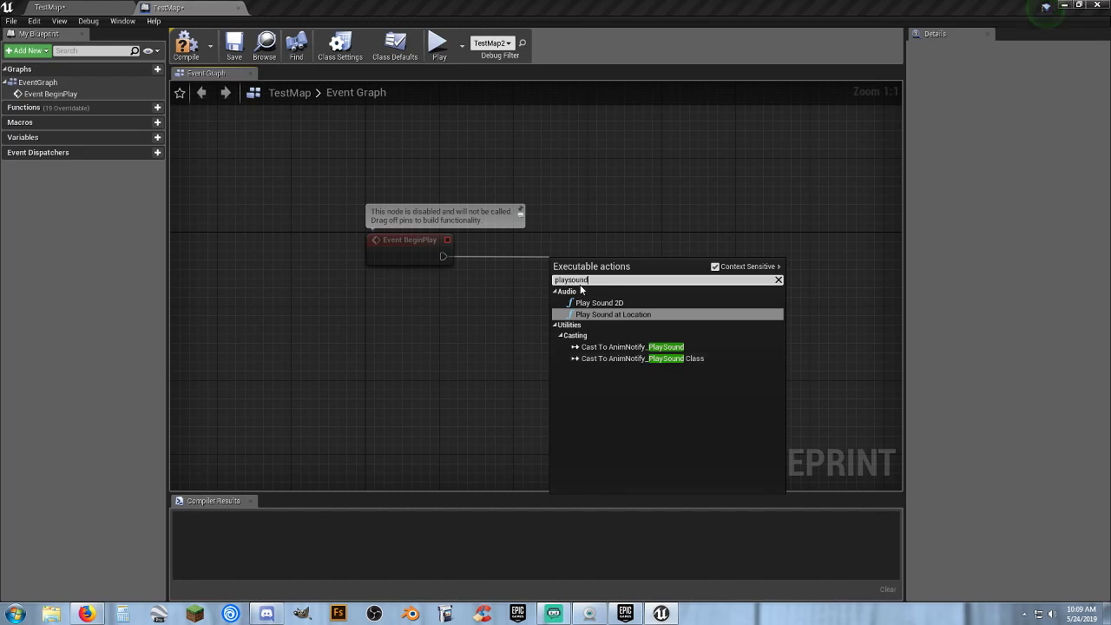
left_click(629, 316)
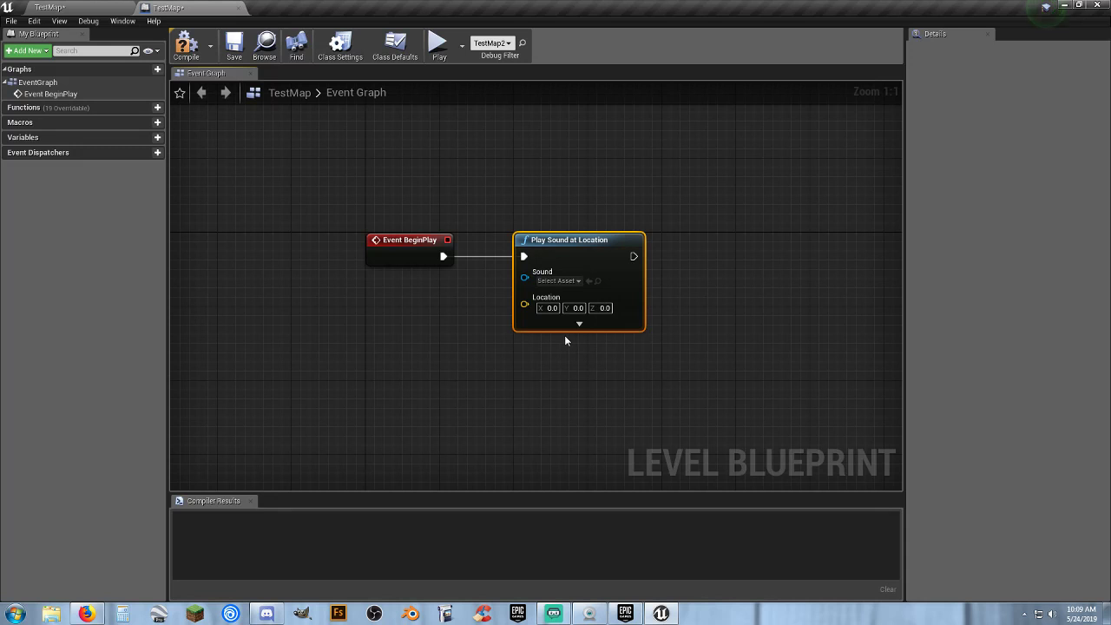
Step: Set the Sound of the Play Sound at Location node to Starter_Background_Cue
left_click(576, 281)
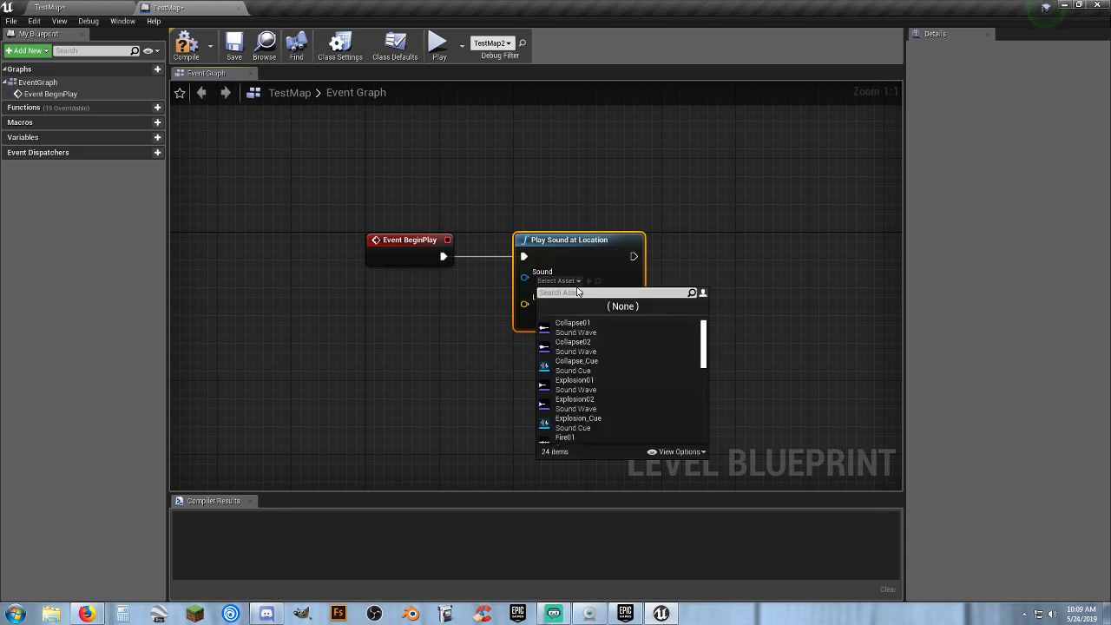
scroll(605, 402, "down", 4)
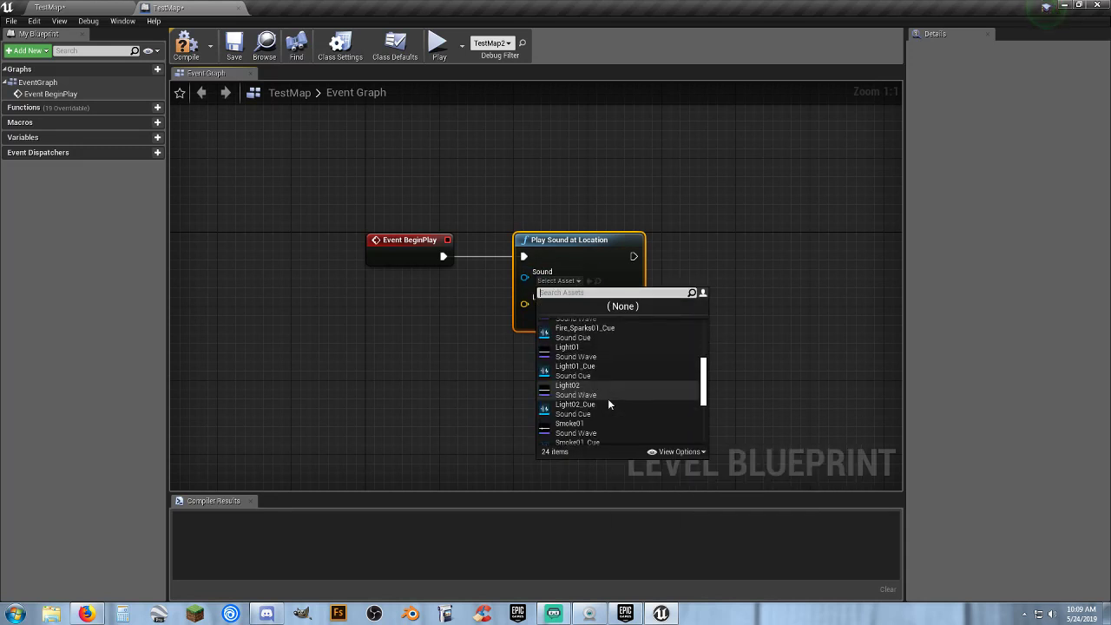
scroll(608, 397, "down", 5)
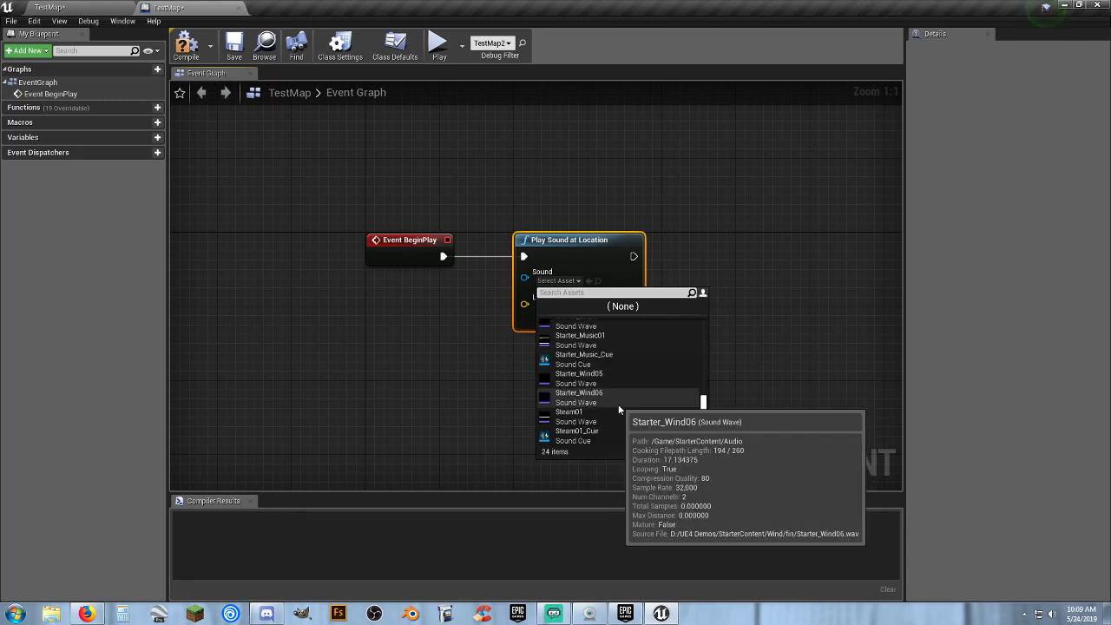
scroll(618, 404, "up", 3)
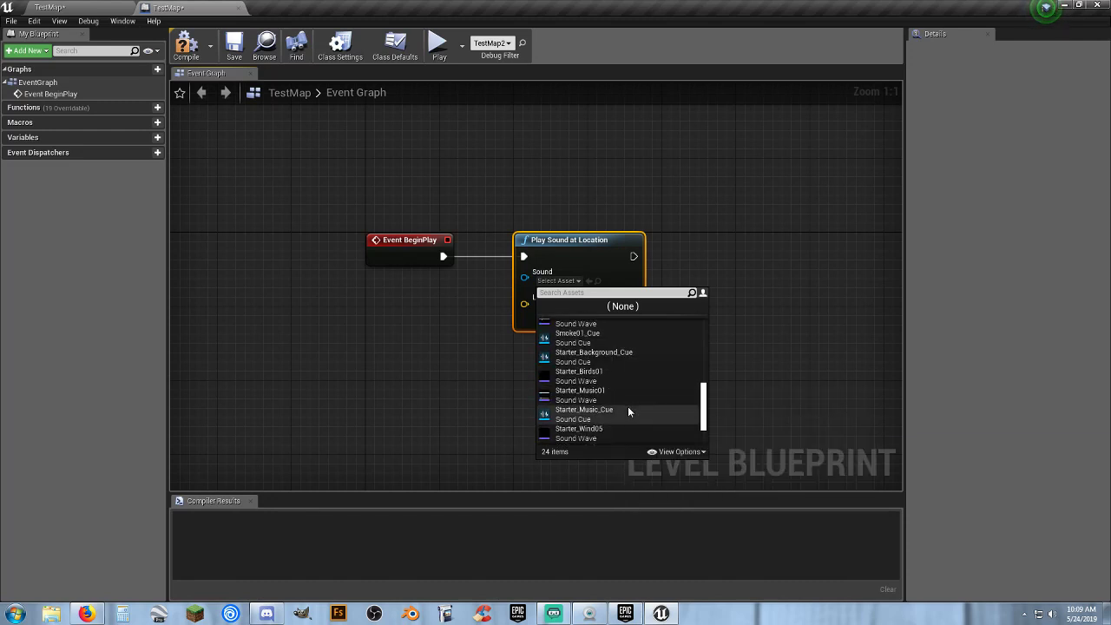
left_click(597, 354)
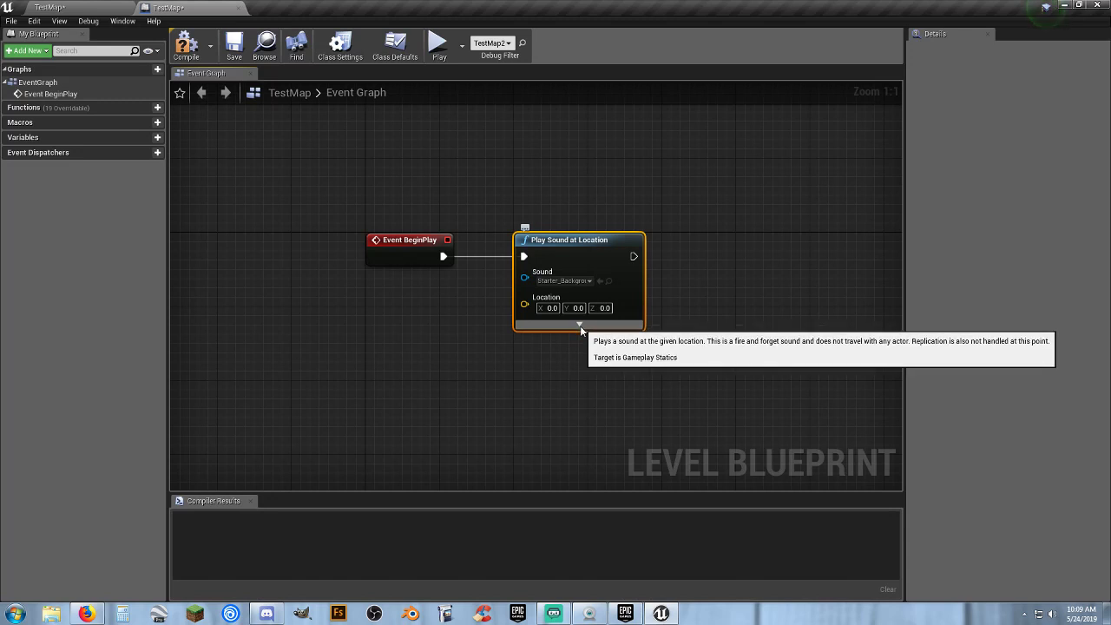
Step: Expand the Play Sound at Location node, examine its advanced inputs from Rotation to Owning Actor, and collapse it again
left_click(577, 324)
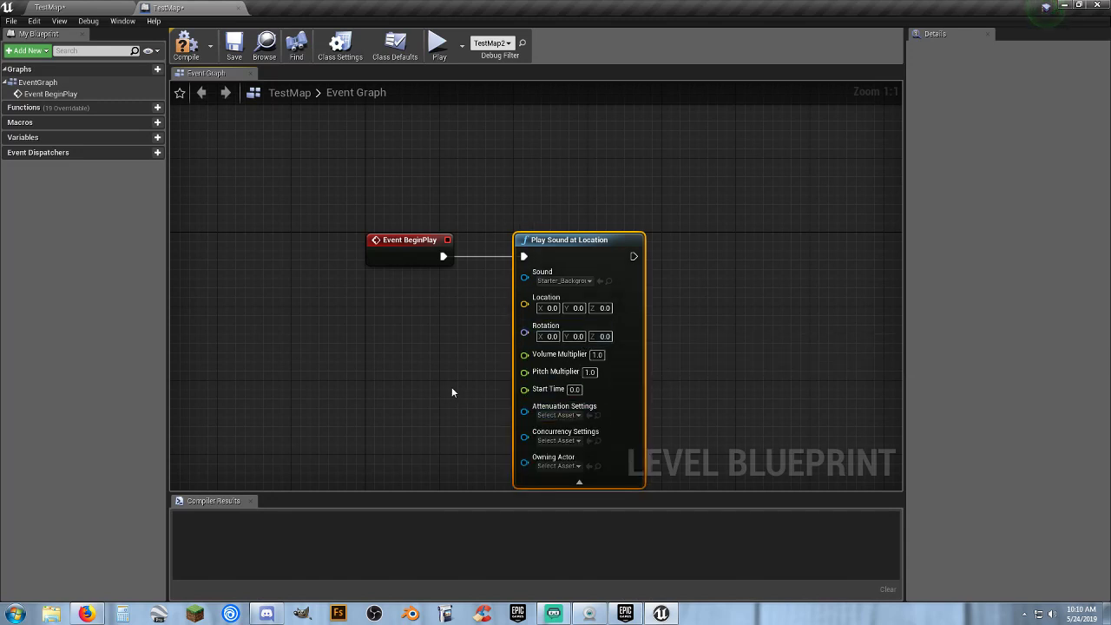
scroll(450, 385, "down", 2)
scroll(449, 385, "up", 2)
right_click_drag(452, 380, 442, 284)
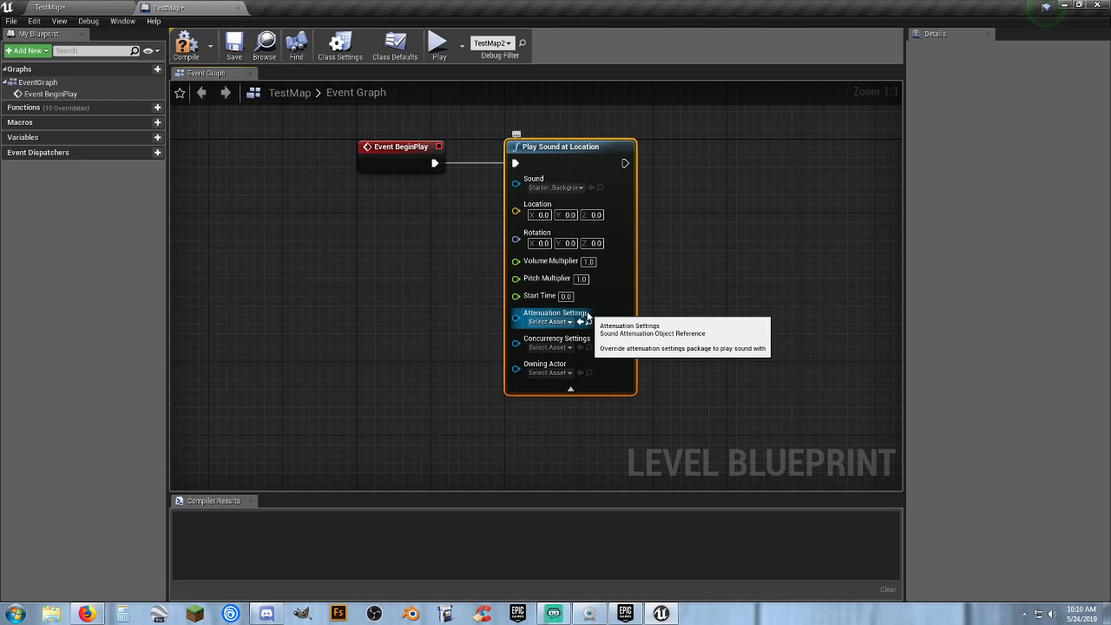
left_click(569, 372)
left_click(743, 356)
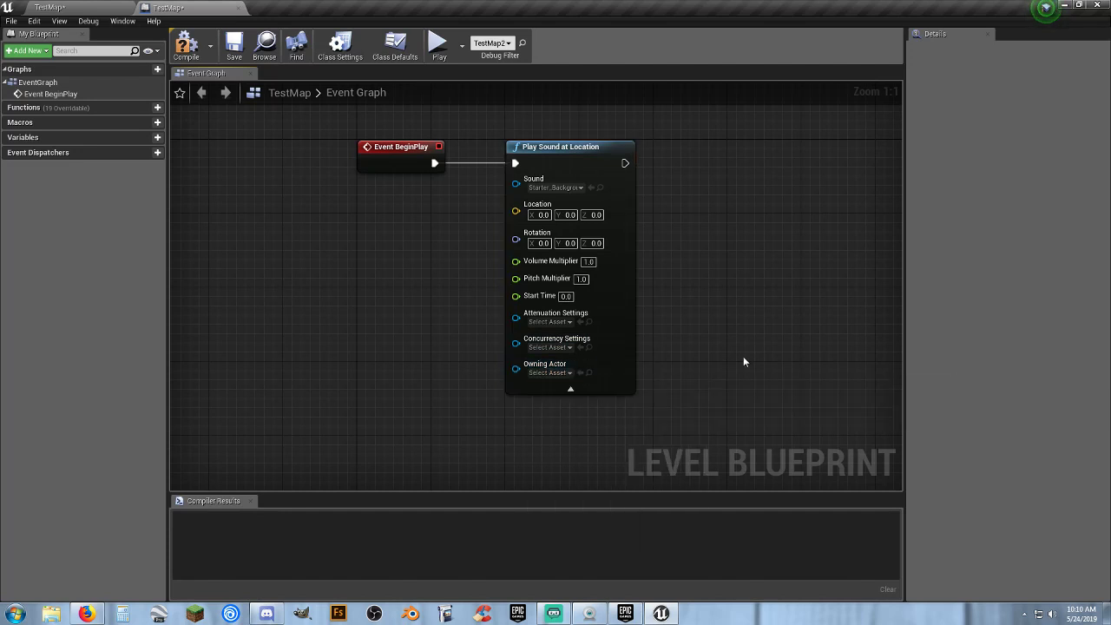
left_click(570, 388)
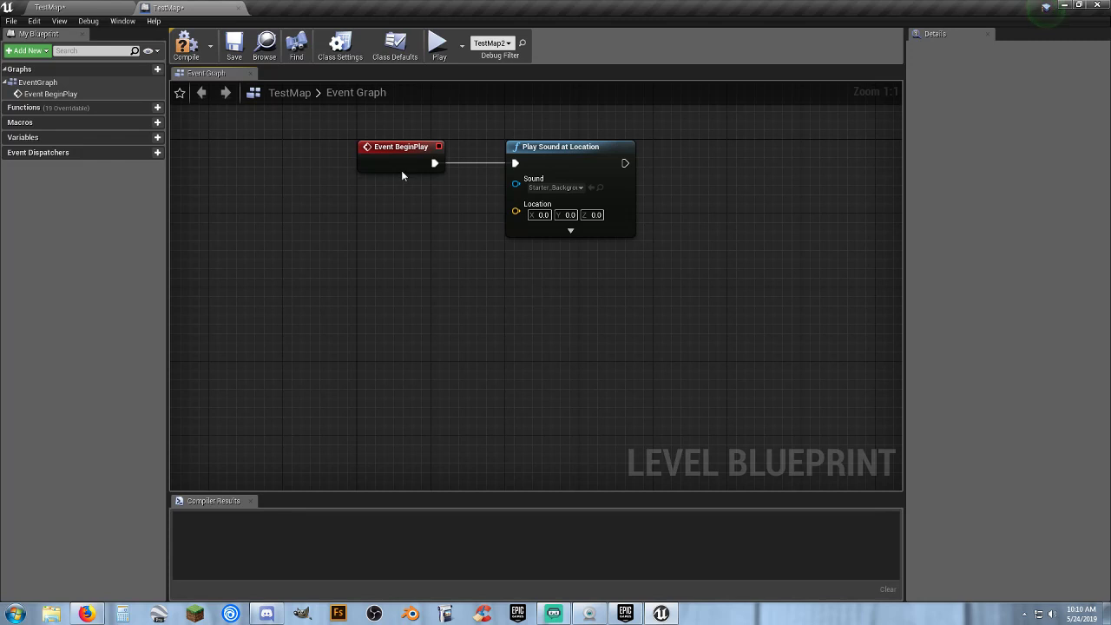
Step: Compile and save the TestMap Level Blueprint, and close its editor
left_click(186, 43)
left_click(234, 44)
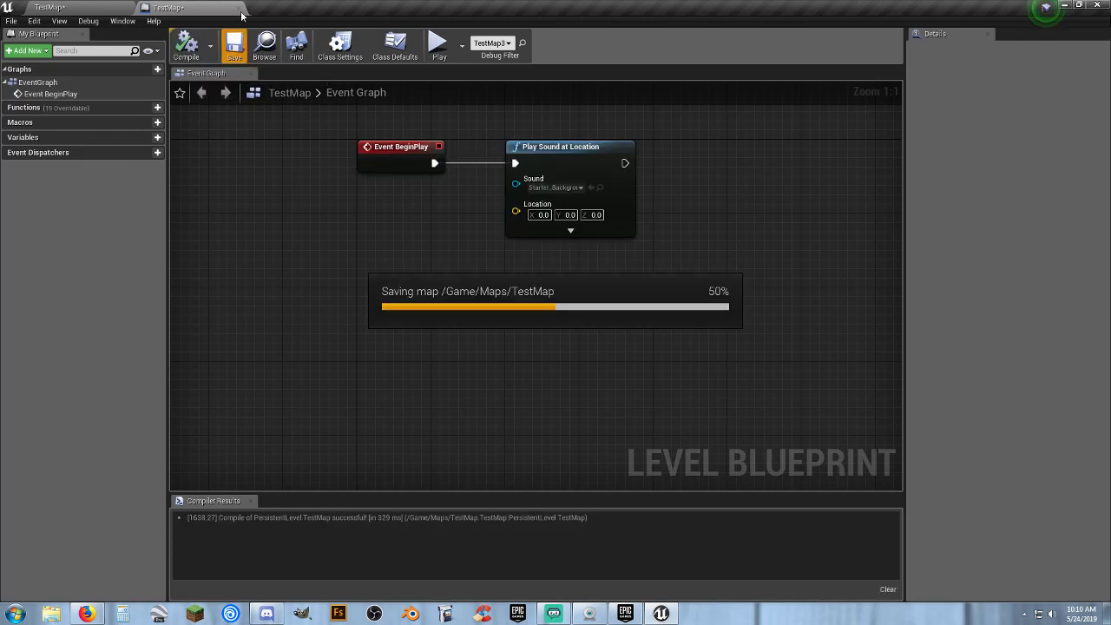
left_click(239, 8)
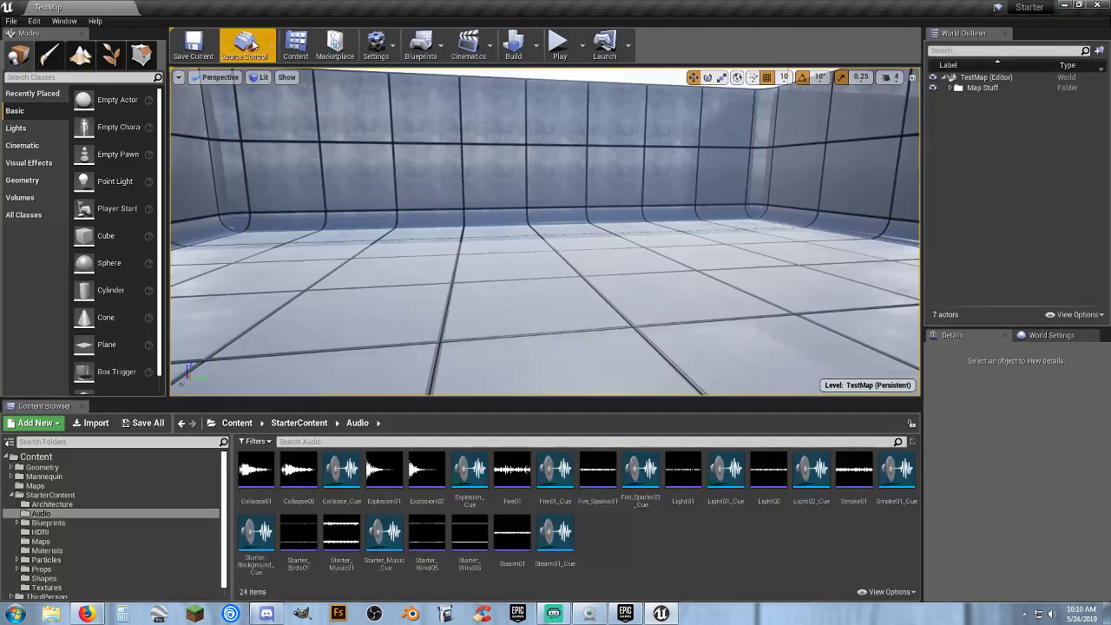
Step: Playtest TestMap, run the character around to check the background audio at level start, and stop the session
left_click(558, 42)
left_click(558, 192)
key("w")
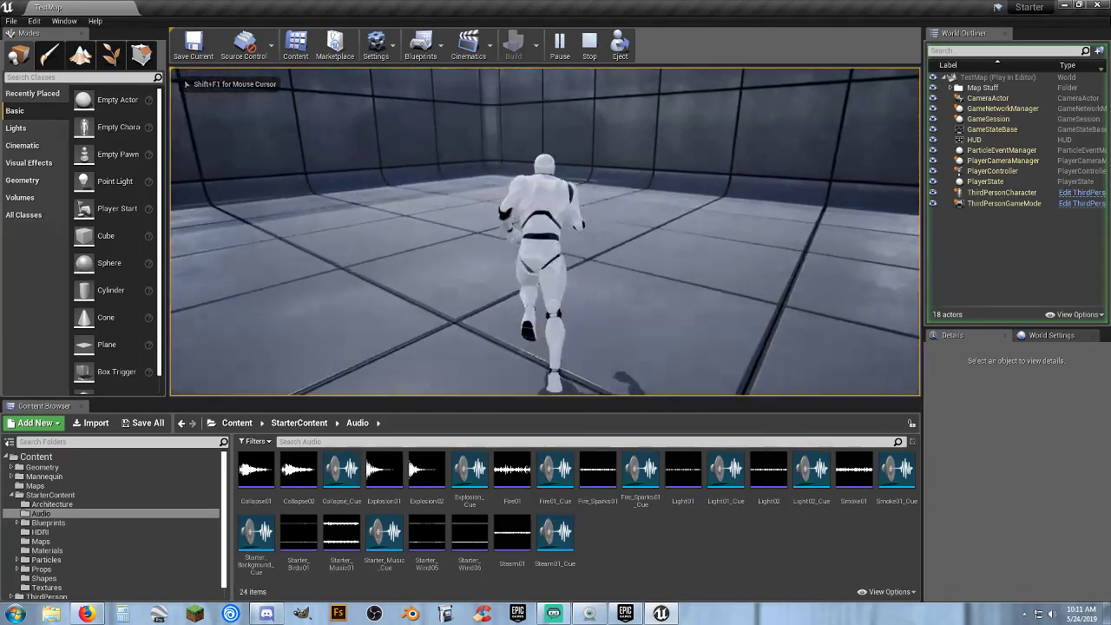
key("w")
key("a")
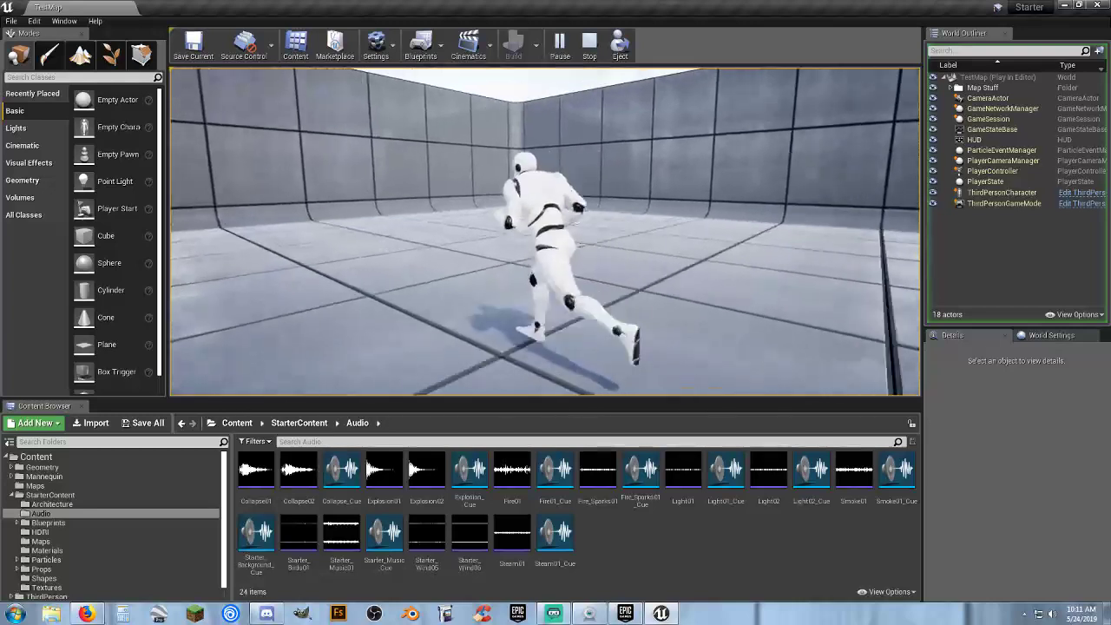
key("s")
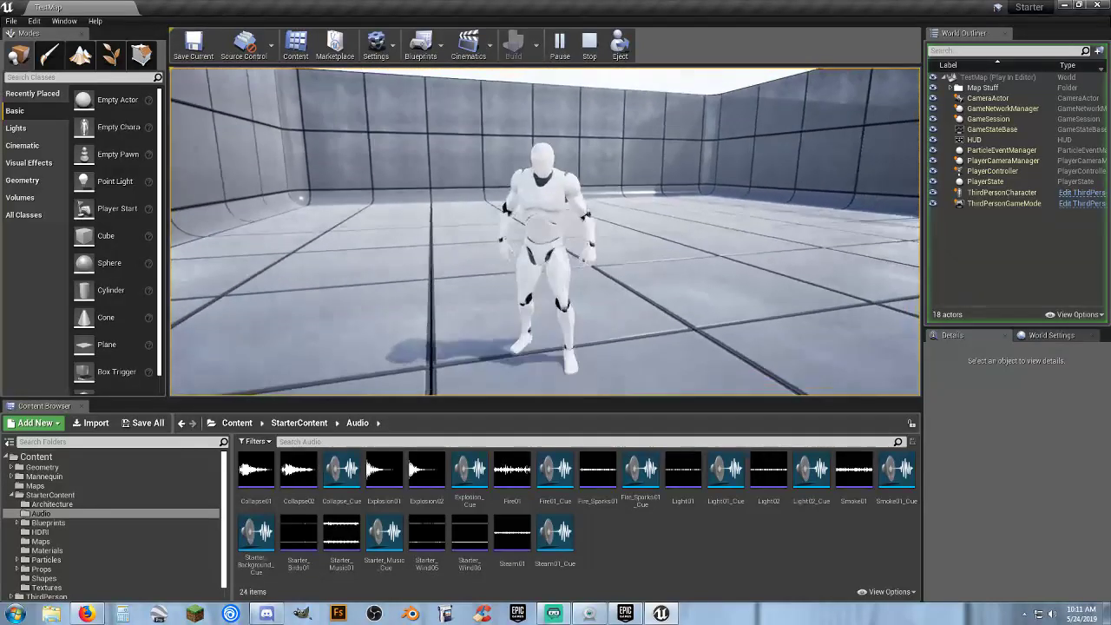
key("d")
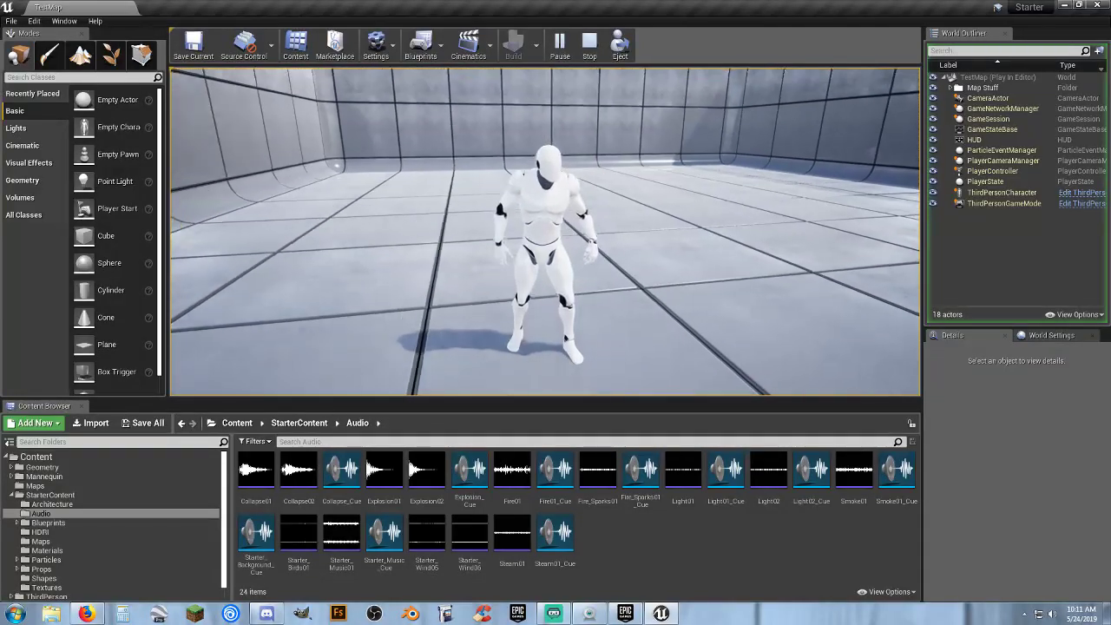
key("Escape")
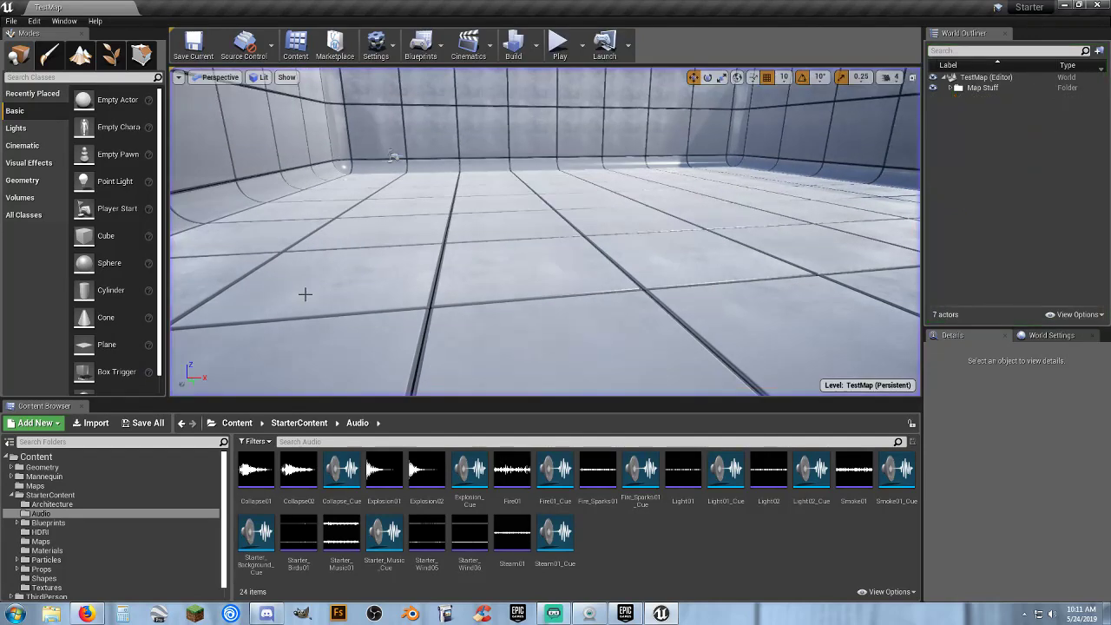
Step: Place Blueprint_WallSconce from the StarterContent Blueprints folder on the room's wall at about X -1060, Y 350, Z 270
left_click(52, 523)
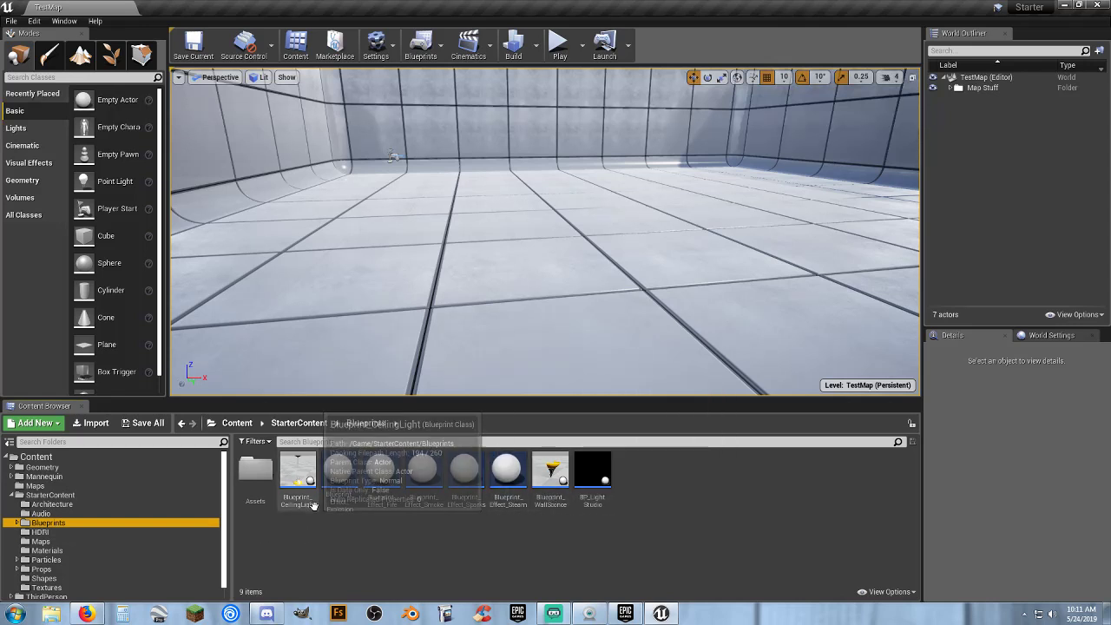
right_click_drag(519, 318, 290, 255)
left_click_drag(550, 473, 579, 291)
left_click_drag(575, 253, 814, 219)
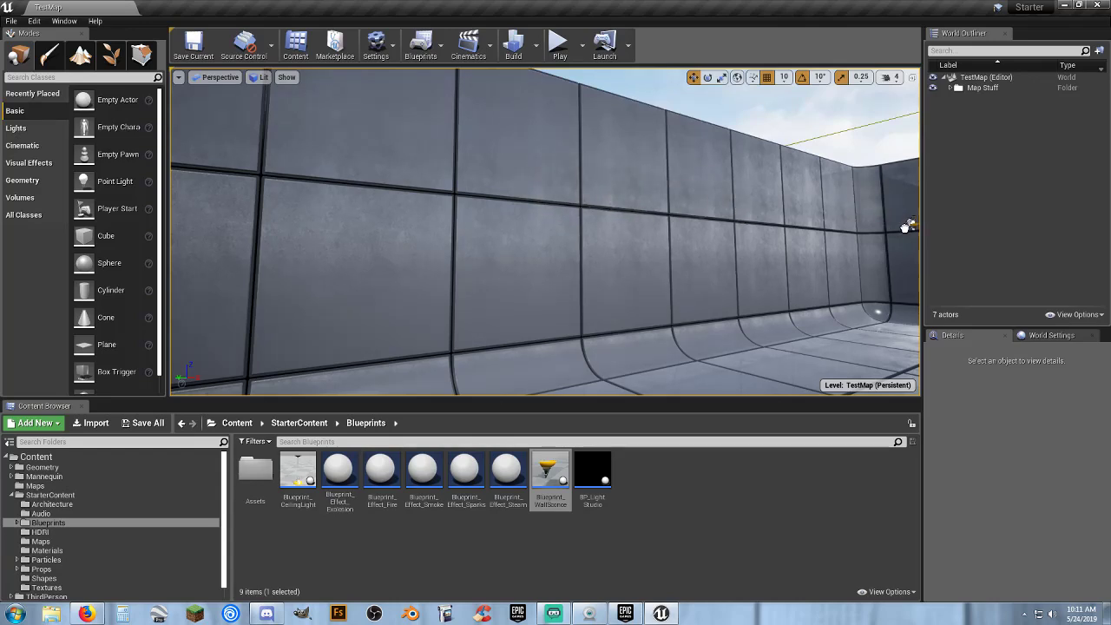
left_click_drag(532, 265, 535, 220)
right_click_drag(534, 219, 483, 230)
key("w")
key("a")
mouse_move(476, 227)
left_mouse_down("alt")
mouse_move(481, 247)
mouse_move(484, 226)
left_mouse_up("alt")
key("s")
mouse_move(485, 226)
right_mouse_down()
mouse_move(469, 252)
mouse_move(495, 234)
right_mouse_up()
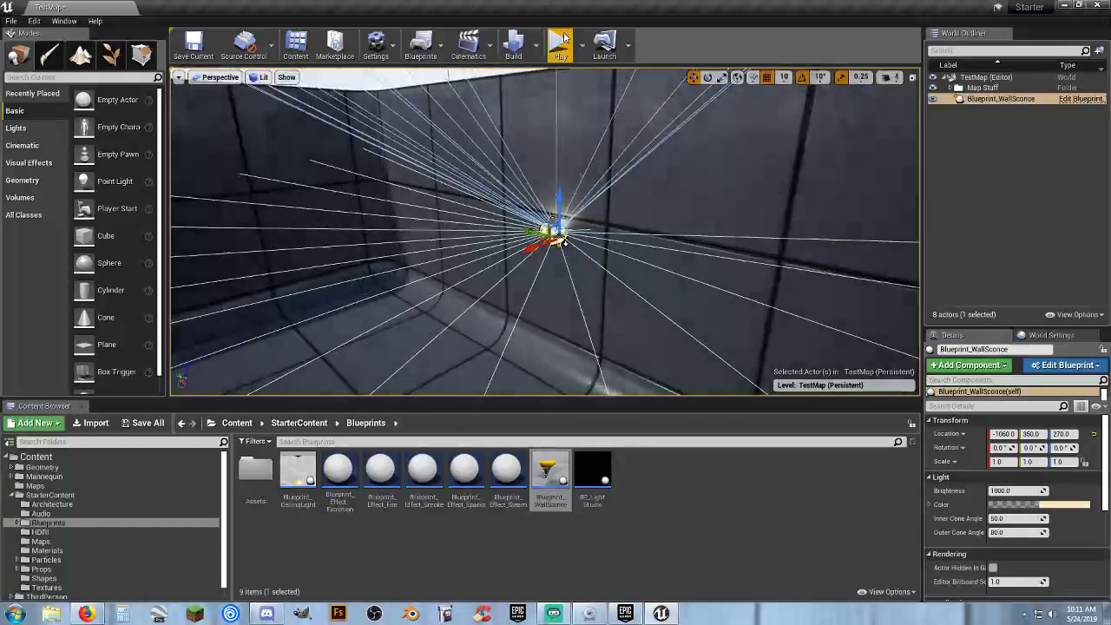
Step: Playtest the level by running the character past the wall sconce, stop the session, and delete the sconce
left_click(559, 45)
left_click(536, 217)
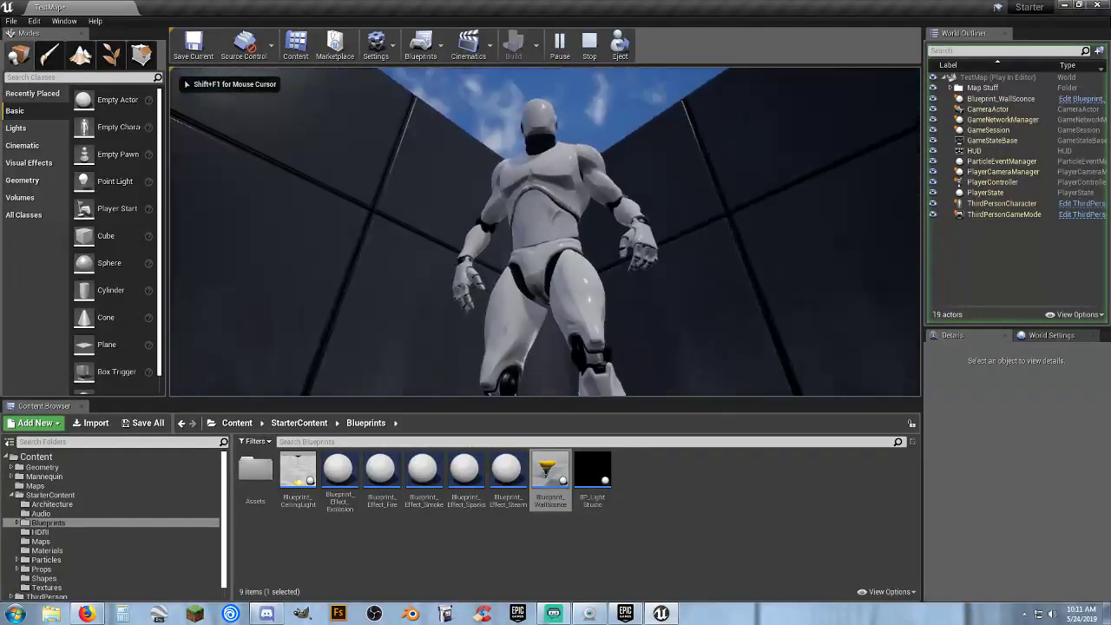
key("a")
key("w")
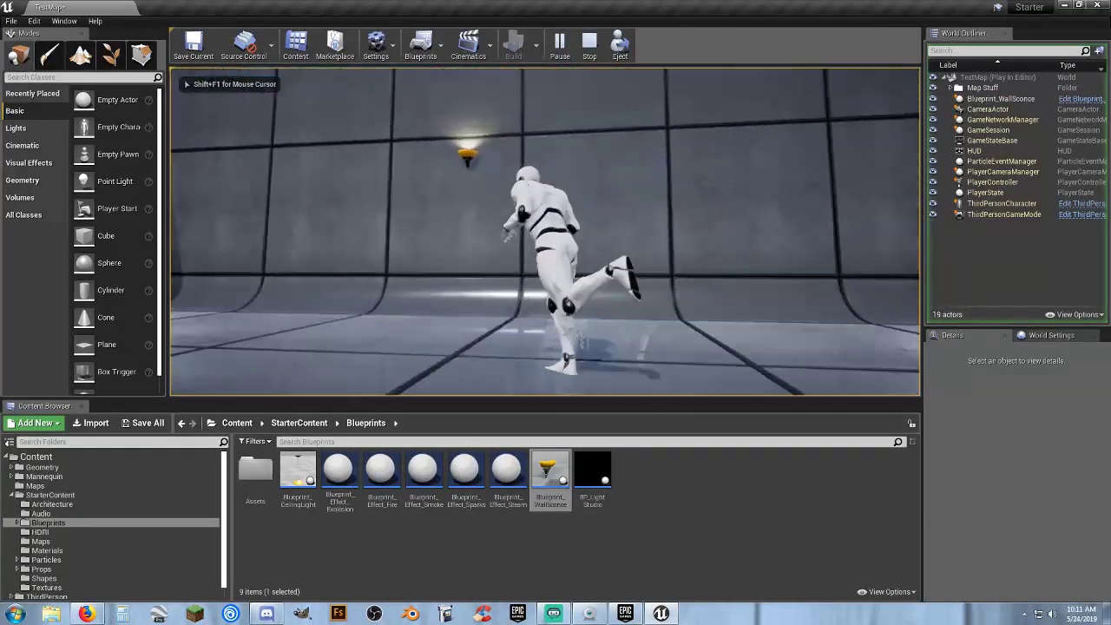
key("w")
key("s")
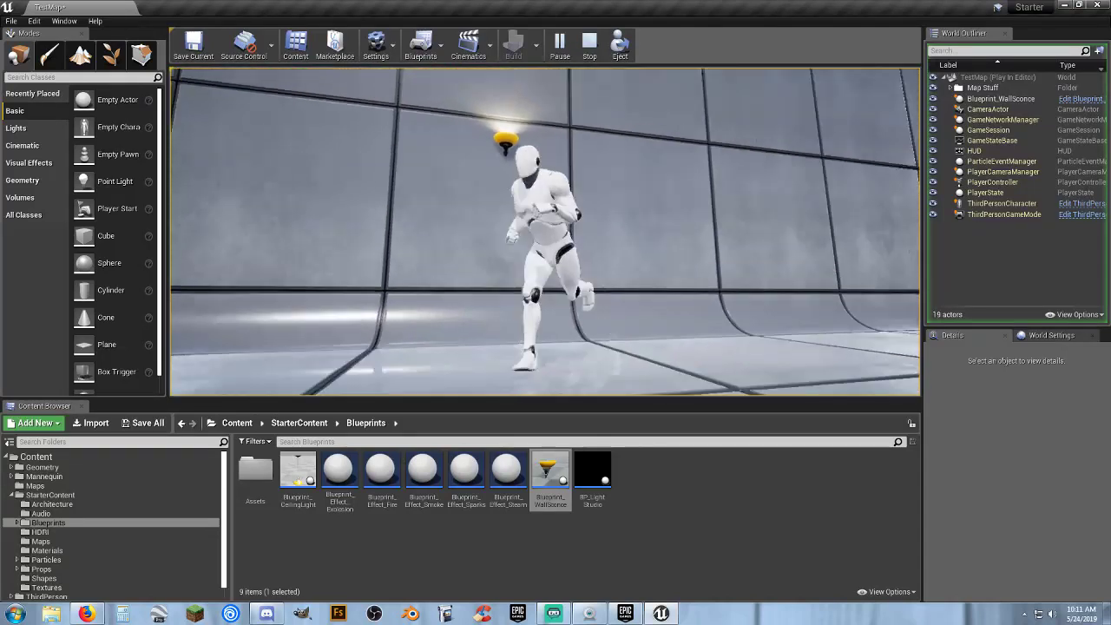
key("Escape")
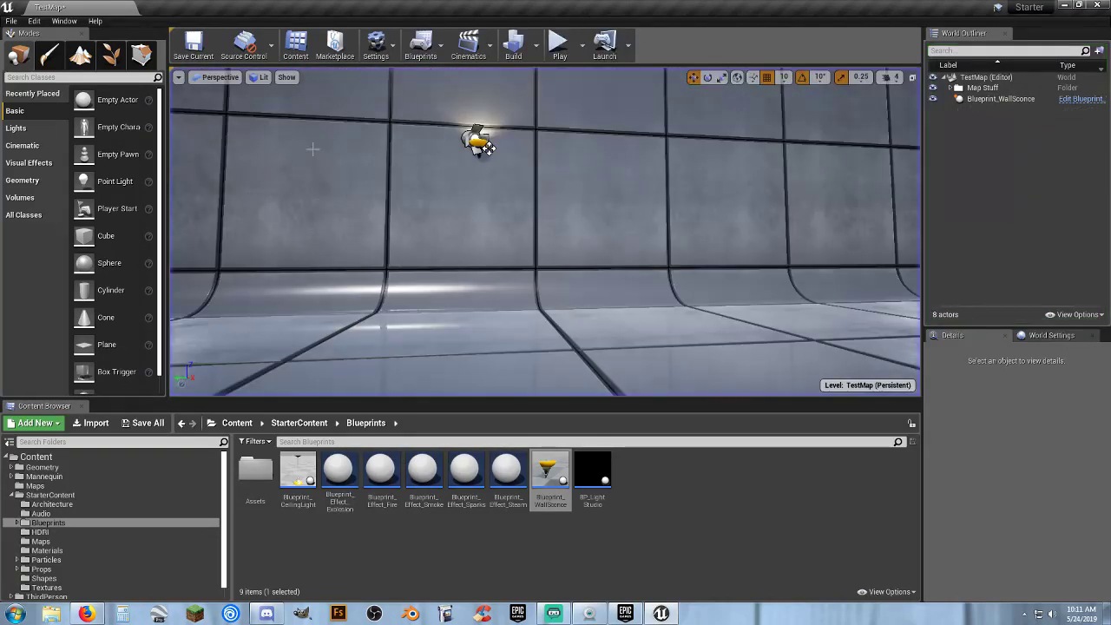
left_click(483, 145)
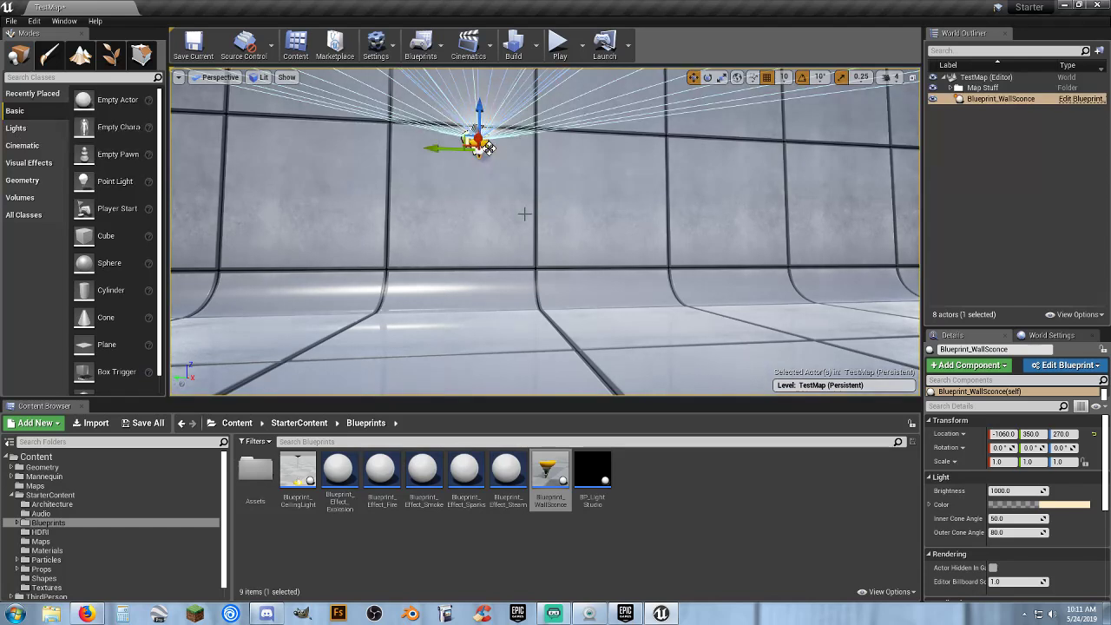
key("Delete")
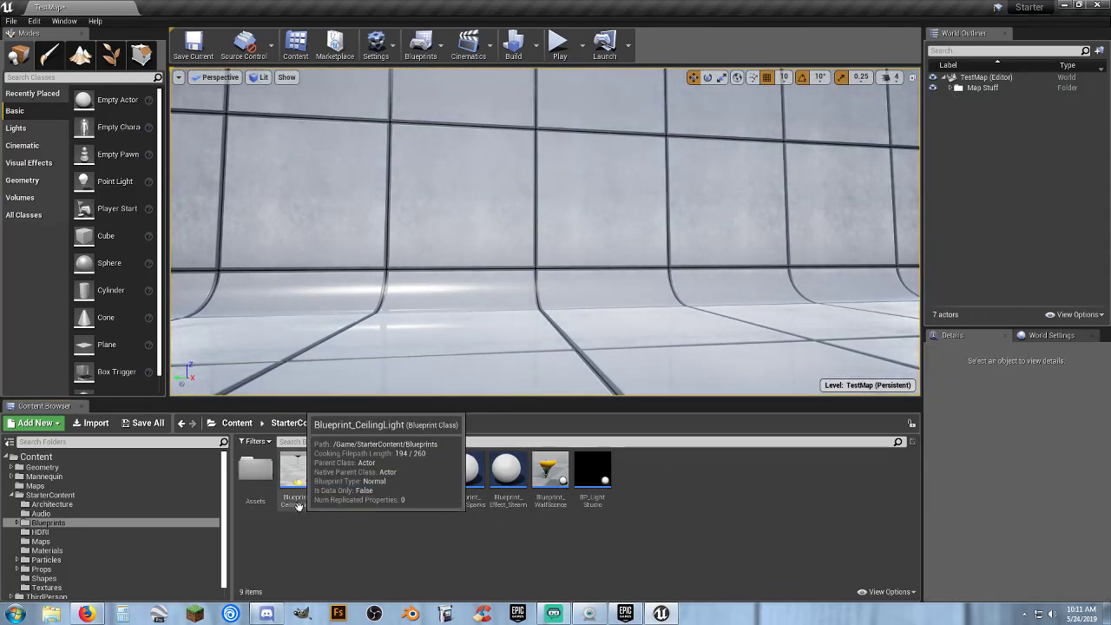
Step: Place Blueprint_CeilingLight over the floor at X -420, Y -20 and raise it to Z 390
right_click_drag(515, 339, 764, 340)
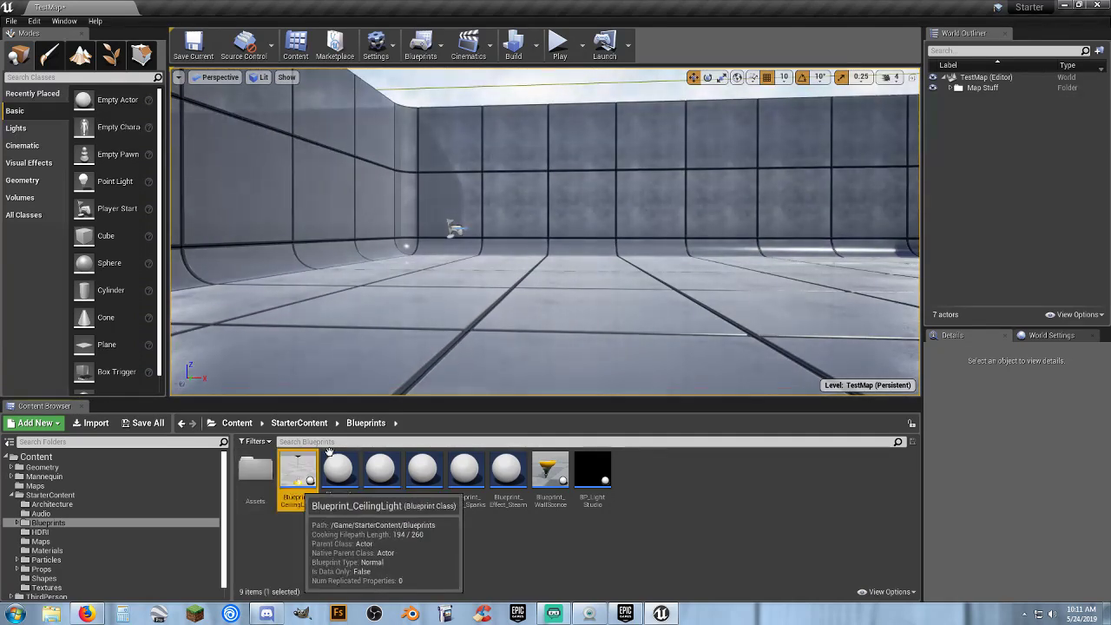
left_click_drag(298, 470, 553, 326)
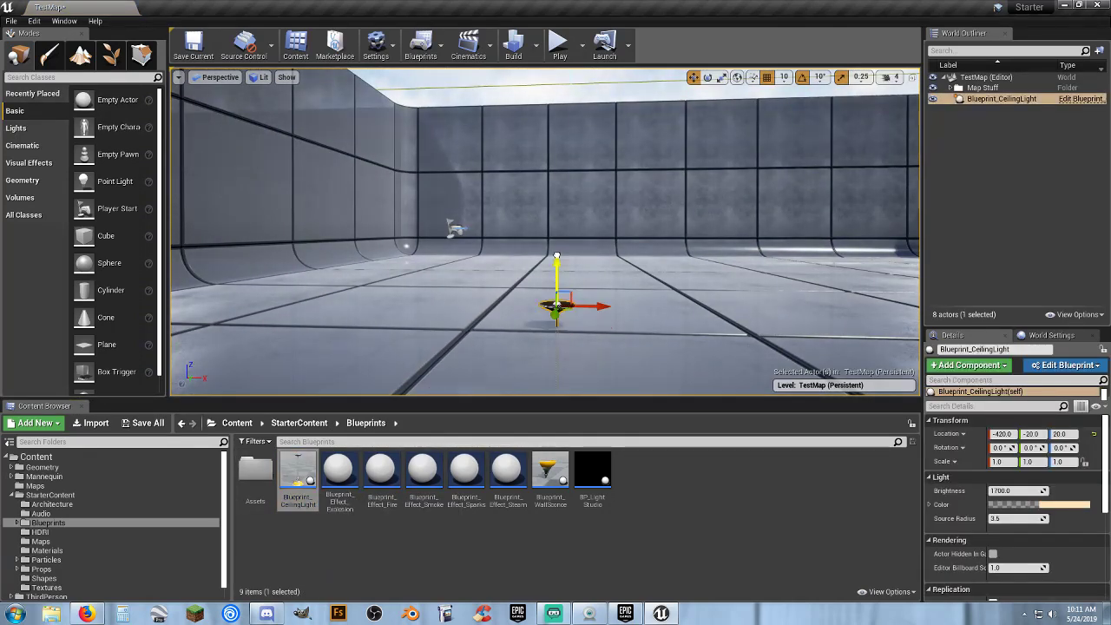
left_click_drag(556, 255, 556, 41)
right_click_drag(585, 248, 585, 148)
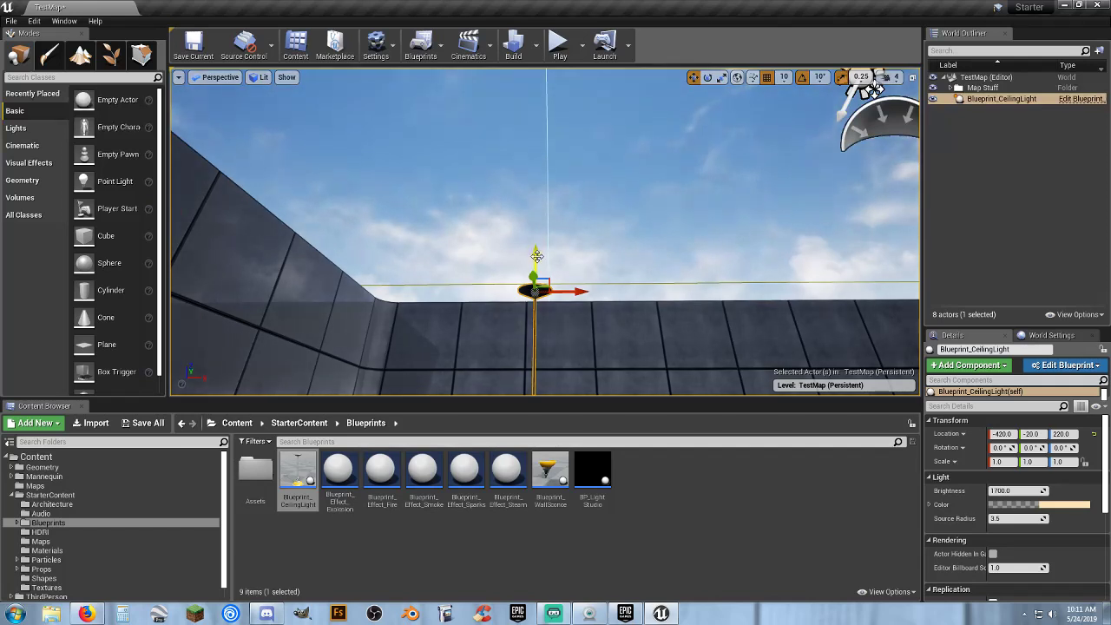
left_click_drag(537, 256, 529, 133)
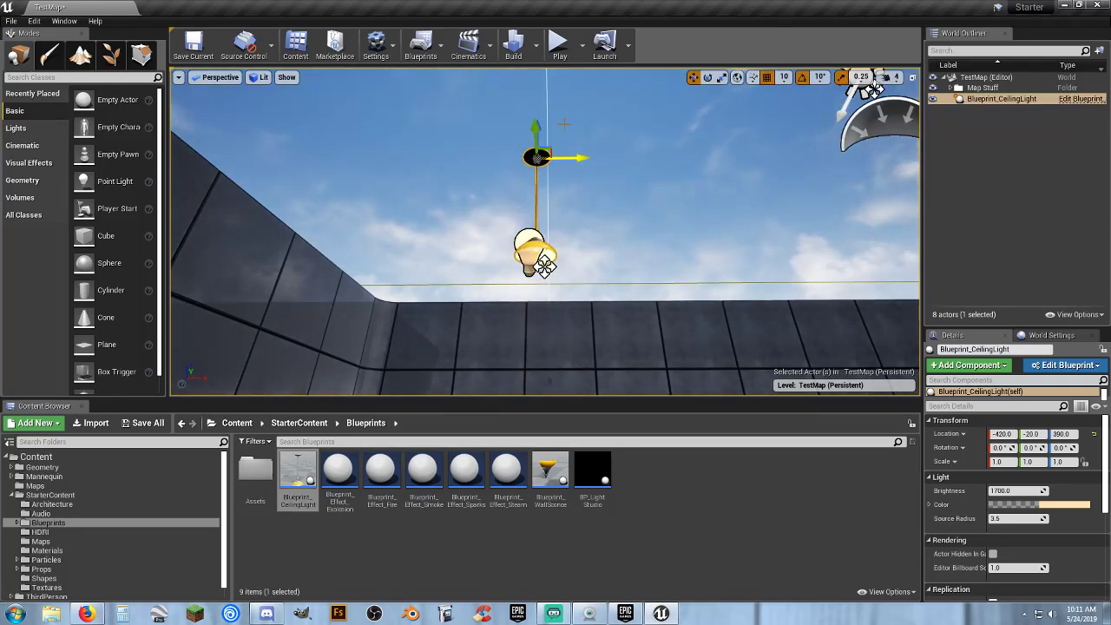
Step: Playtest the level by running the character beneath the ceiling light, stop the session, and delete the light
left_click(560, 44)
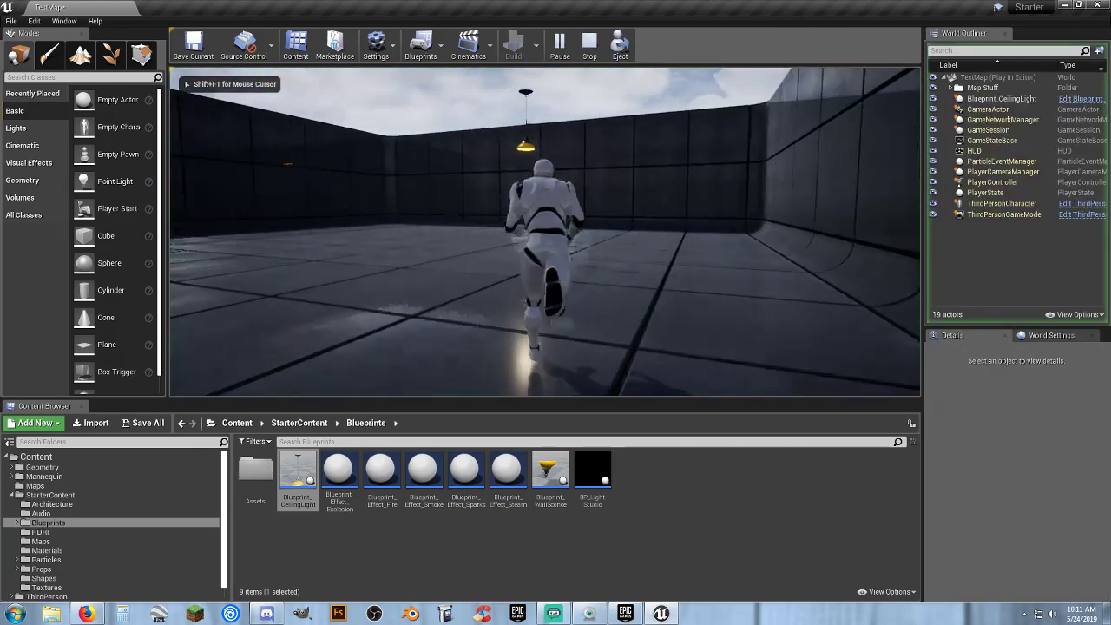
key("w")
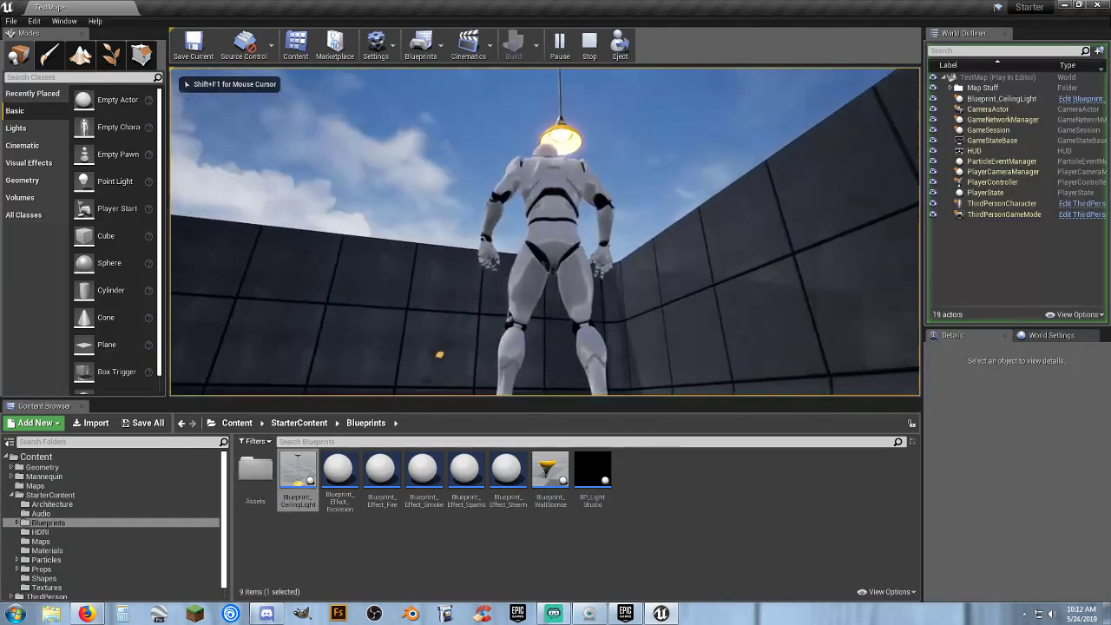
key("shift+F1")
key("Escape")
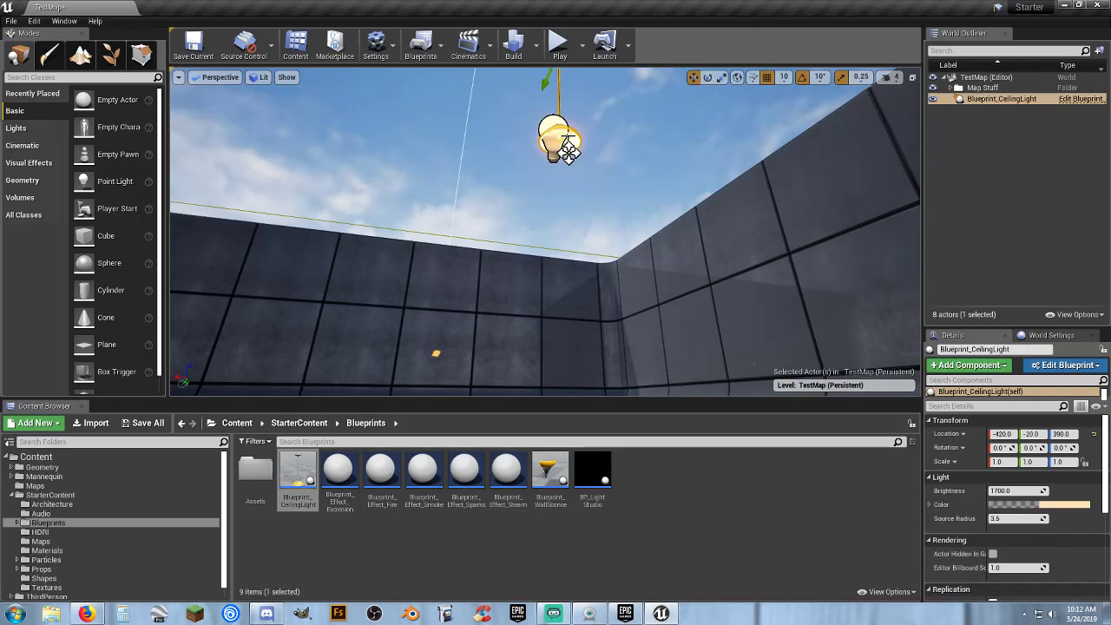
key("Delete")
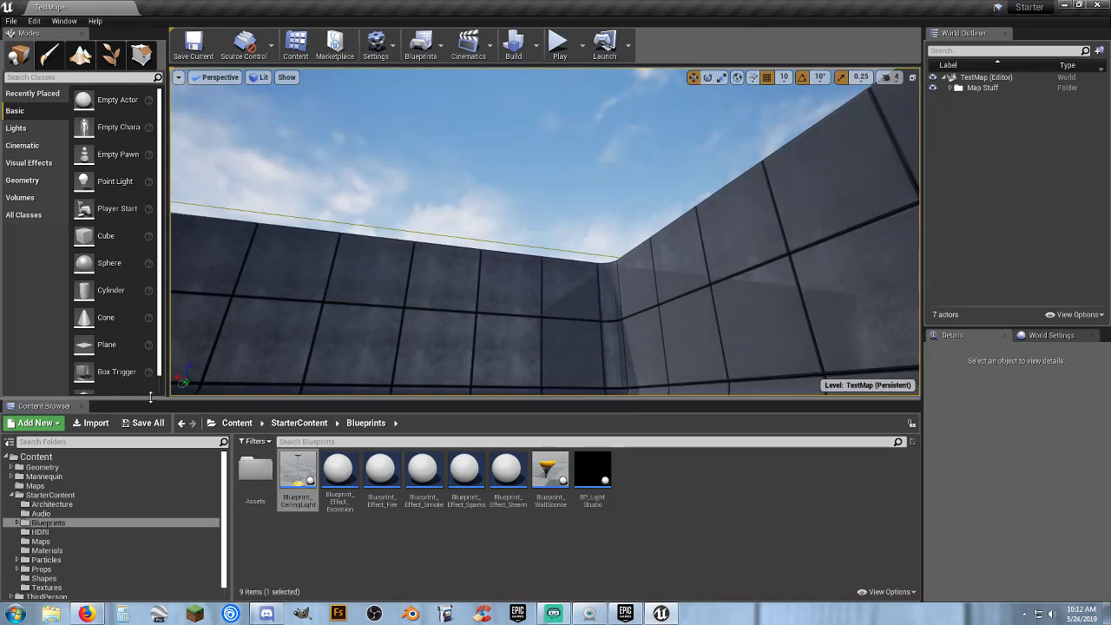
Step: Look through the HDRI, Maps and Materials folders of StarterContent and examine the available materials
left_click(49, 532)
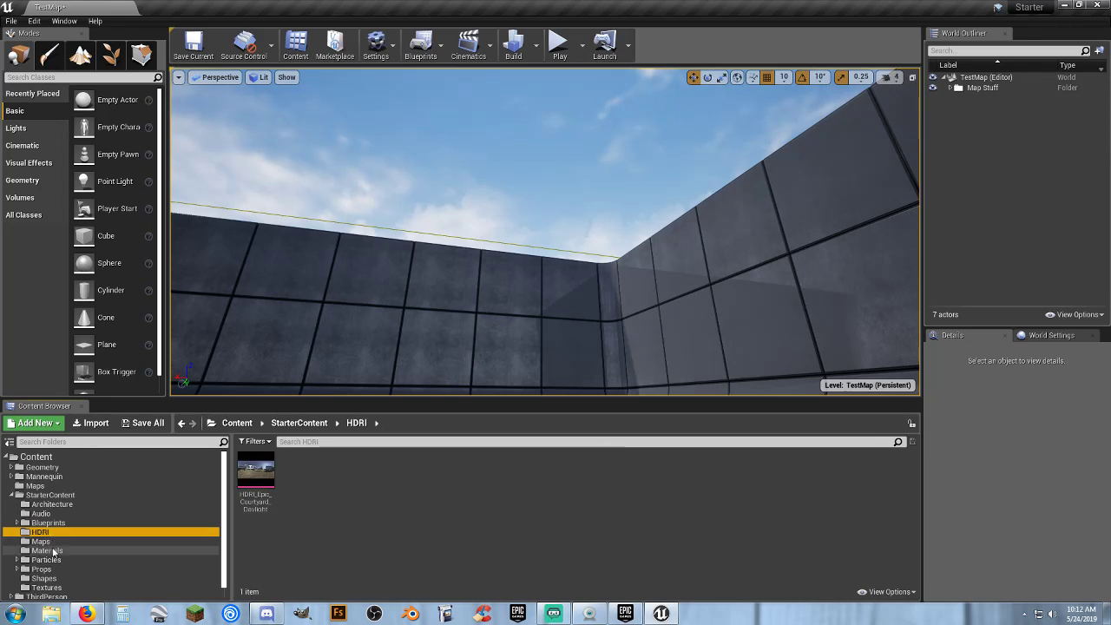
left_click(50, 543)
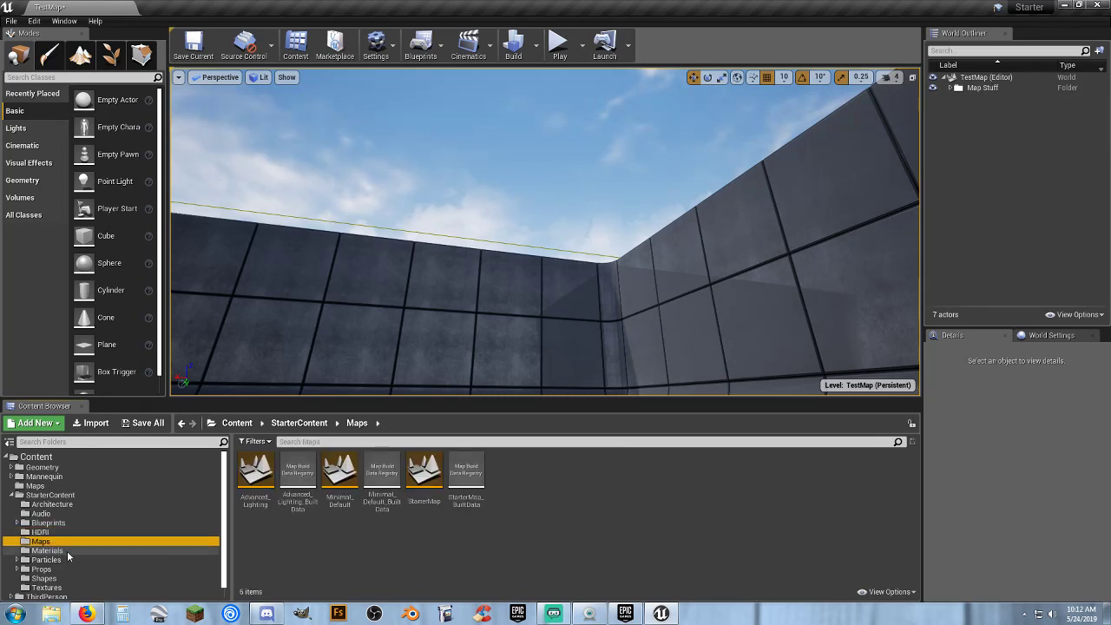
scroll(68, 549, "down", 1)
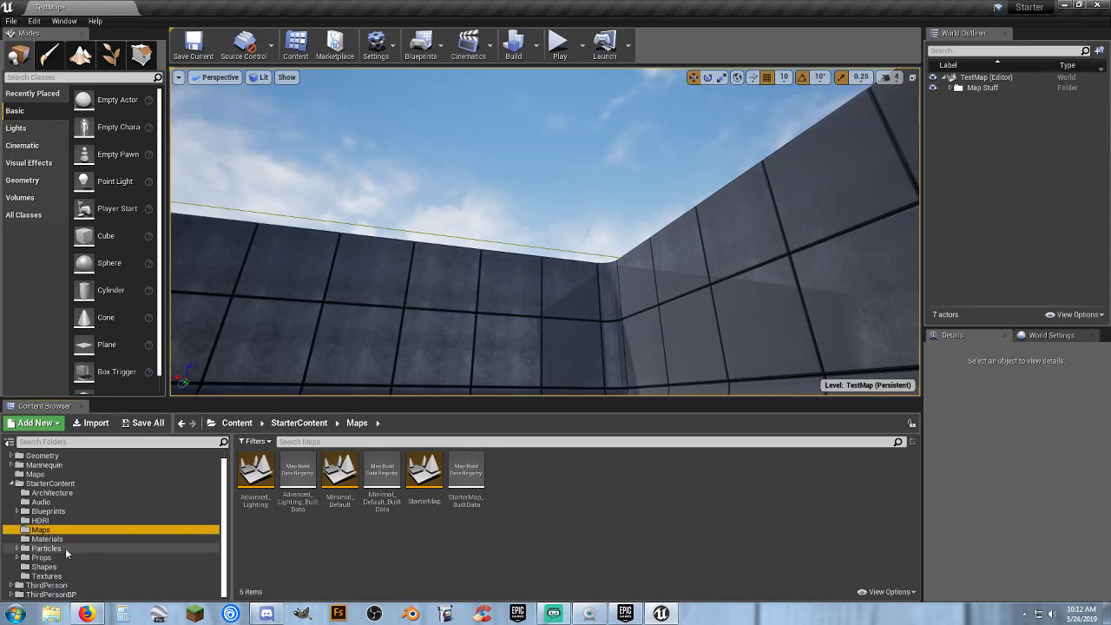
left_click(54, 542)
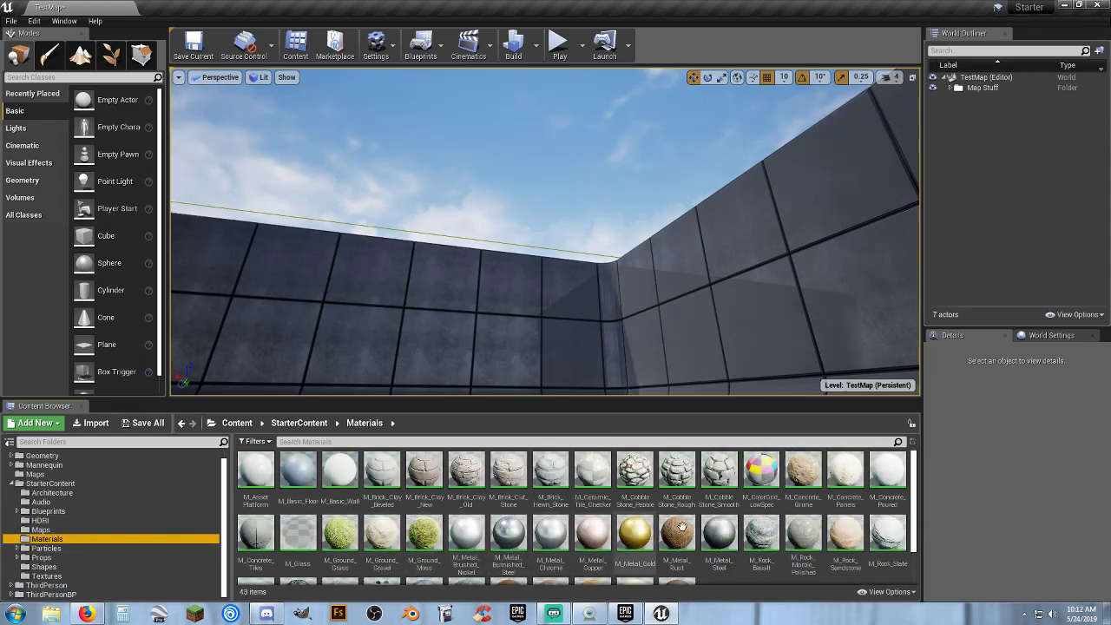
scroll(835, 477, "down", 2)
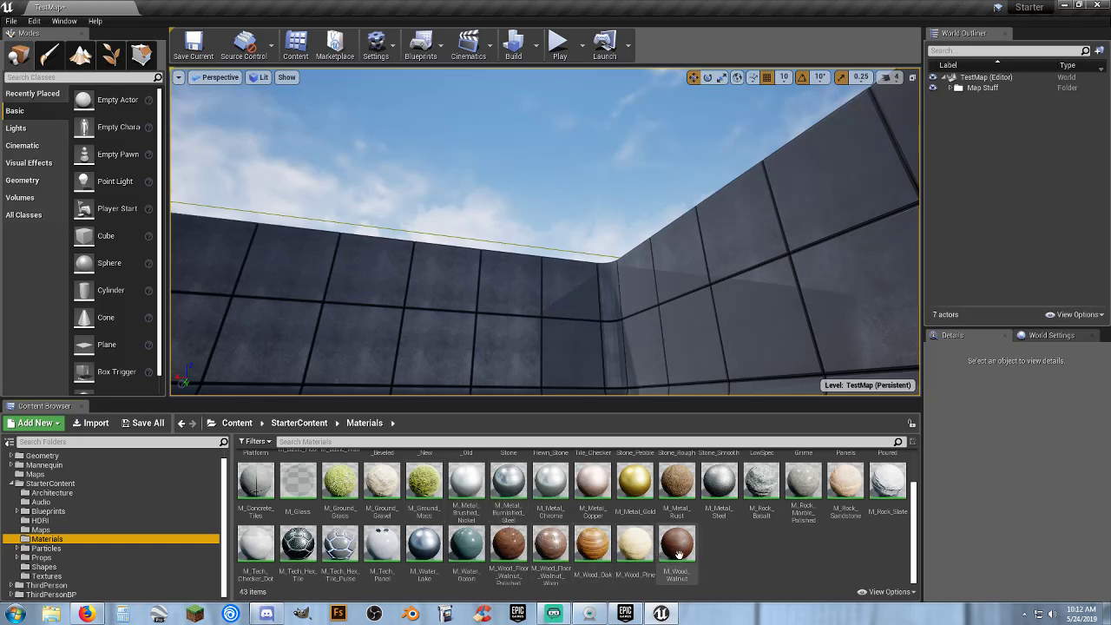
scroll(772, 559, "up", 1)
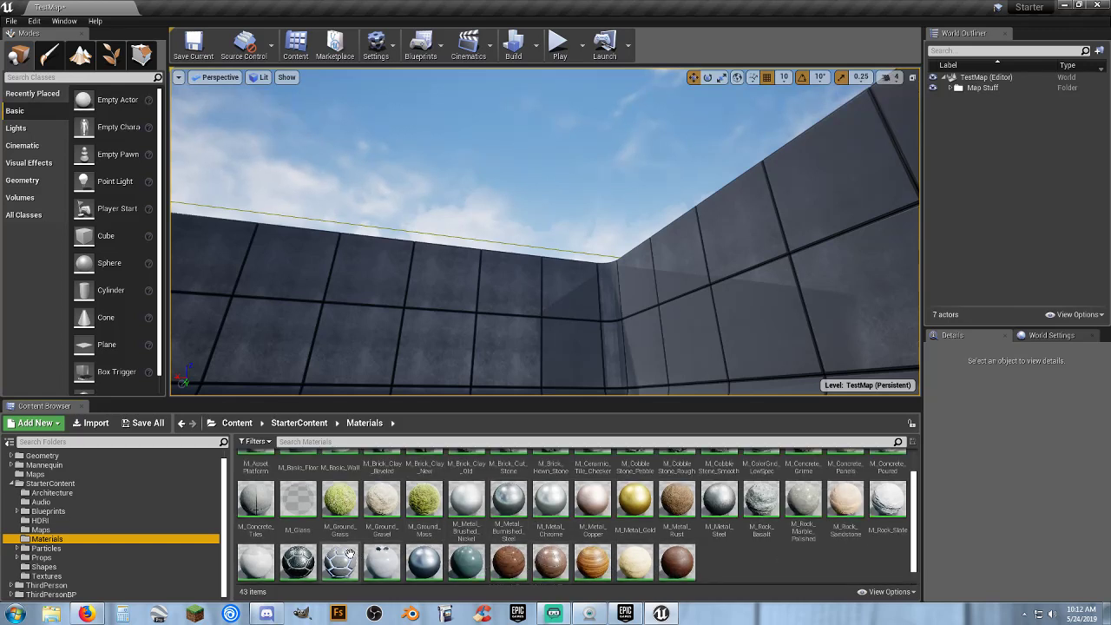
scroll(786, 532, "up", 2)
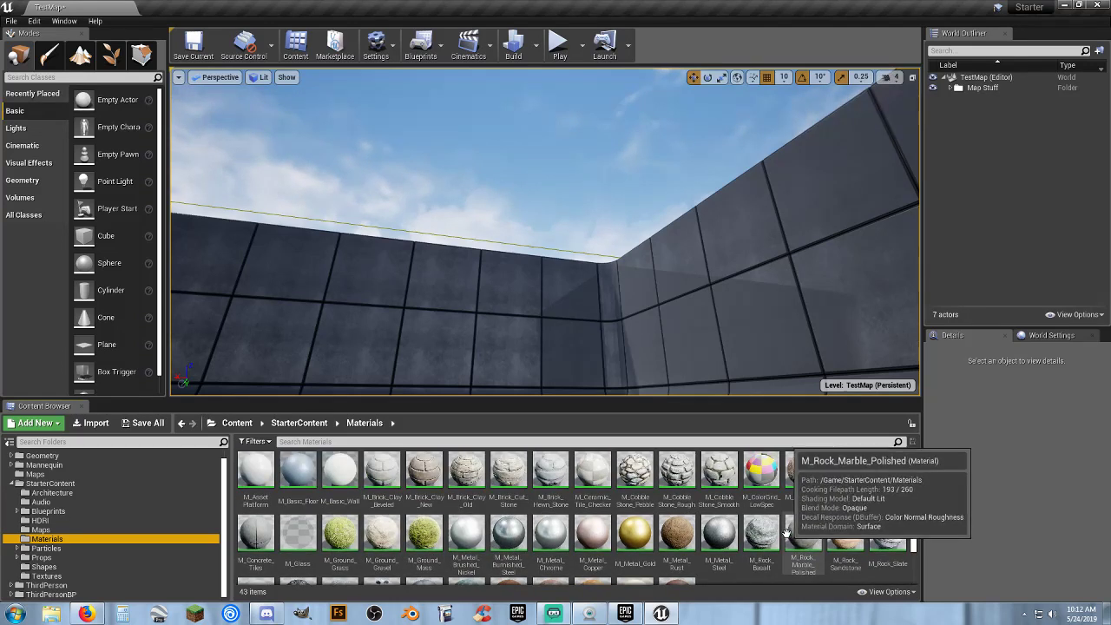
Step: Preview P_Fire and P_Explosion from StarterContent's Particles folder on the room's floor, deleting each emitter after viewing it
right_click_drag(575, 297, 555, 386)
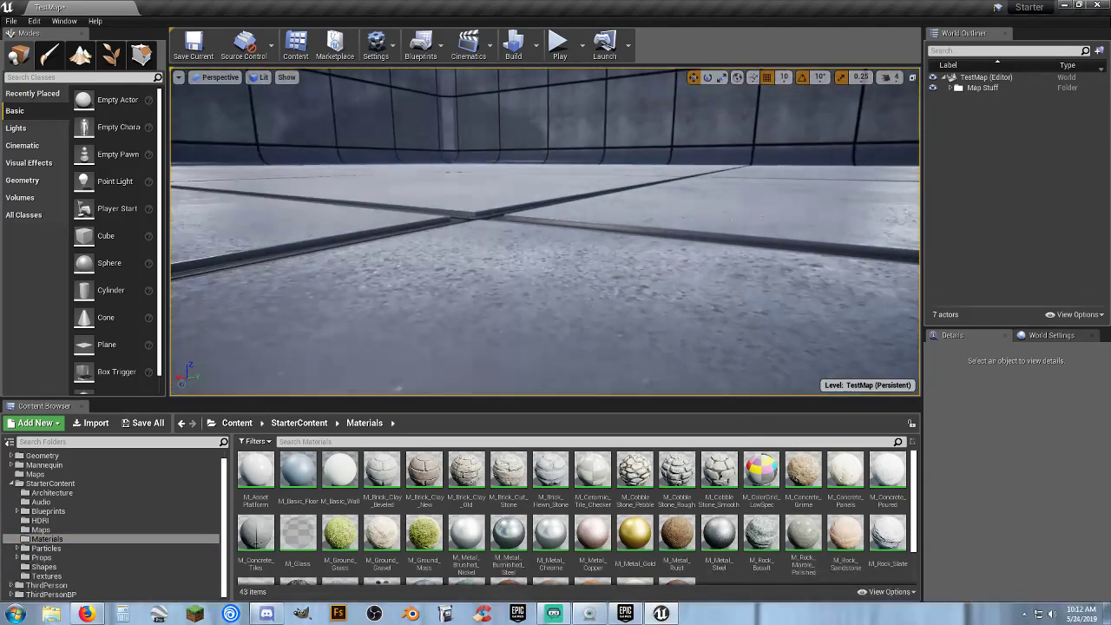
right_click_drag(640, 287, 556, 260)
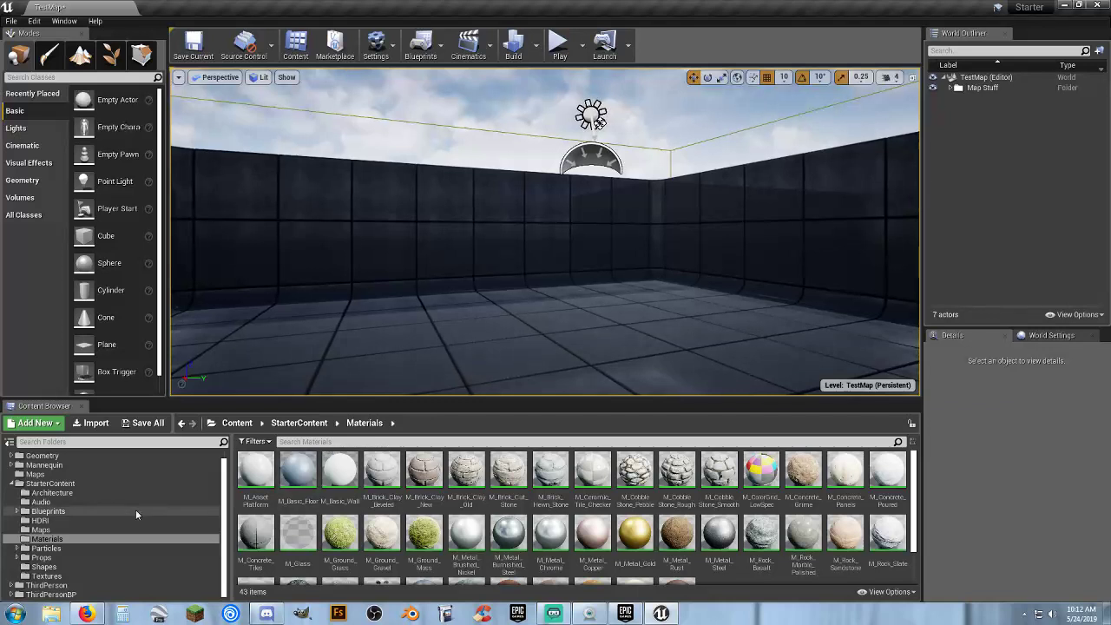
left_click(53, 548)
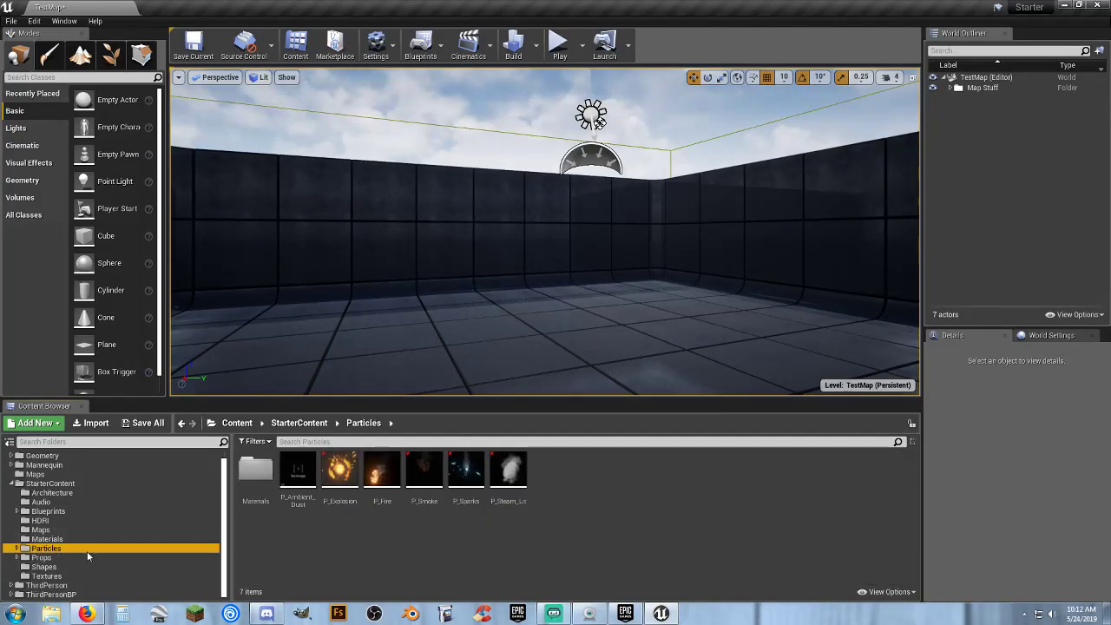
left_click_drag(382, 469, 509, 352)
right_click_drag(509, 353, 491, 415)
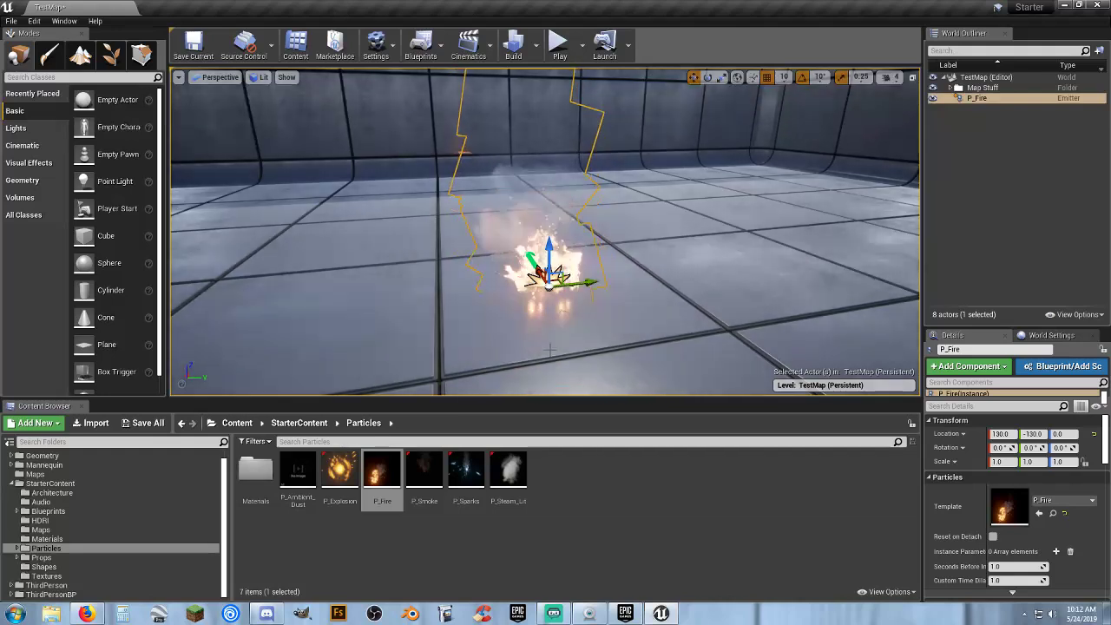
key("Delete")
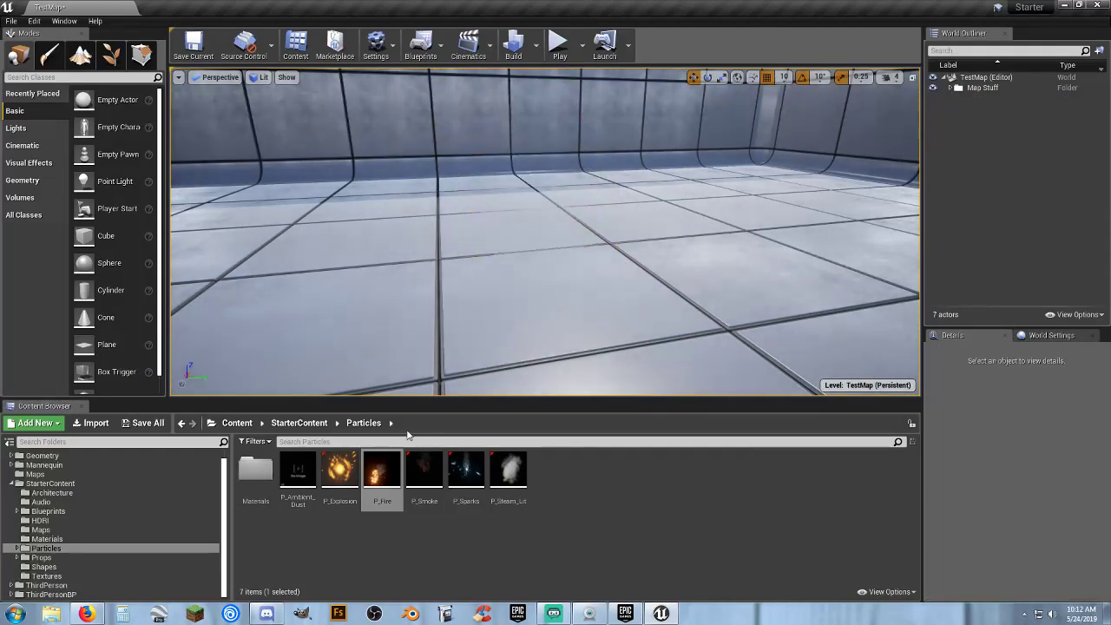
left_click_drag(339, 469, 525, 302)
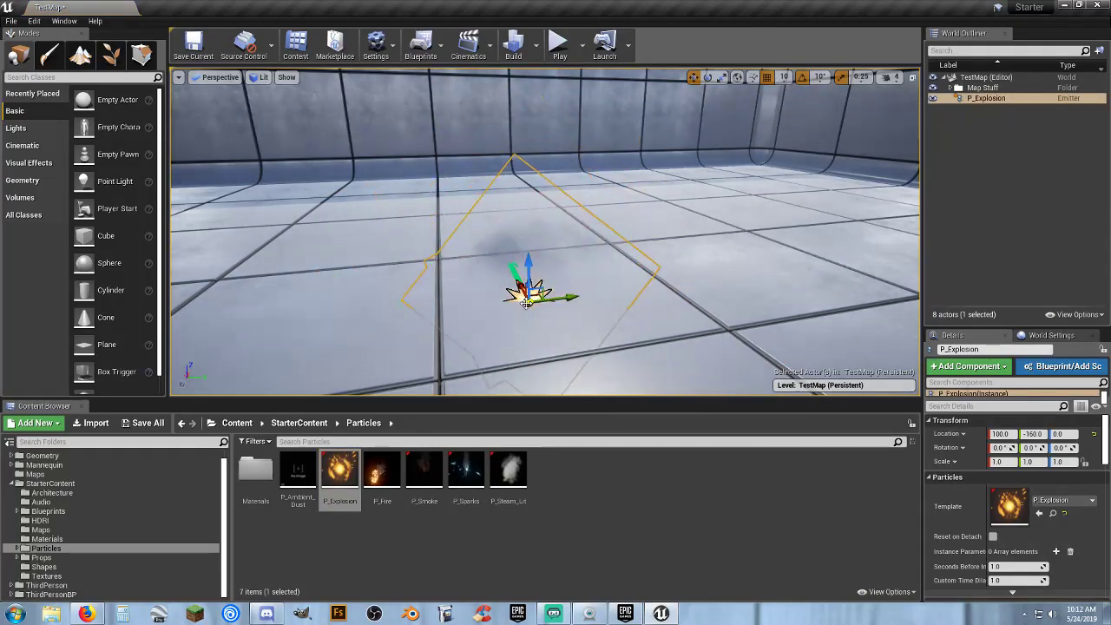
key("Delete")
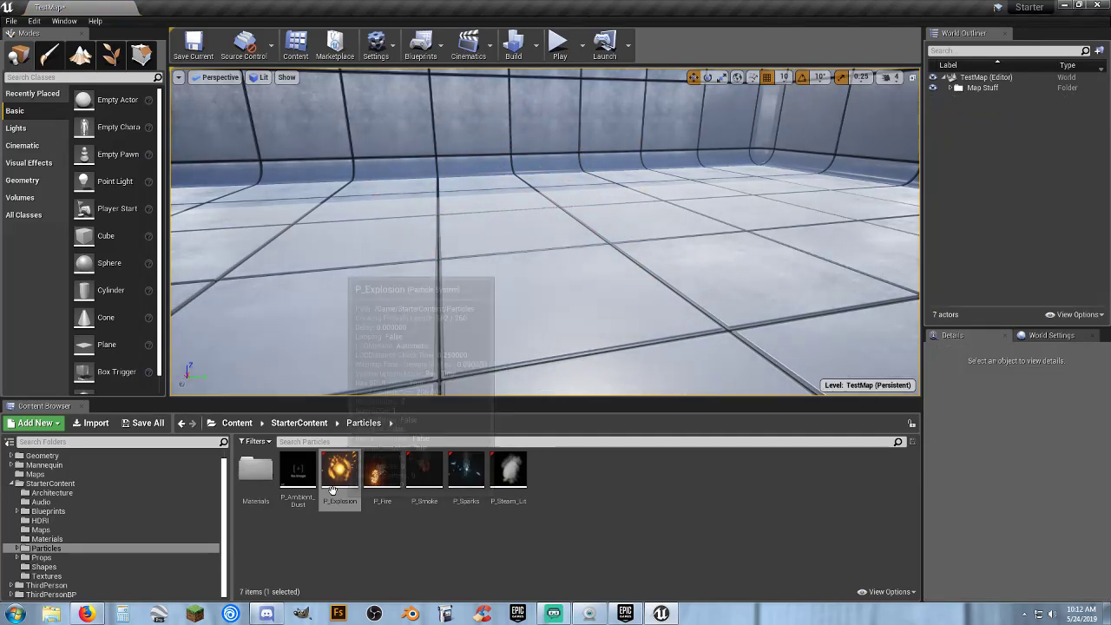
Step: Place a P_Ambient_Dust particle emitter on the floor of the room
left_click(298, 473)
left_click_drag(542, 314, 544, 308)
right_click_drag(639, 271, 639, 191)
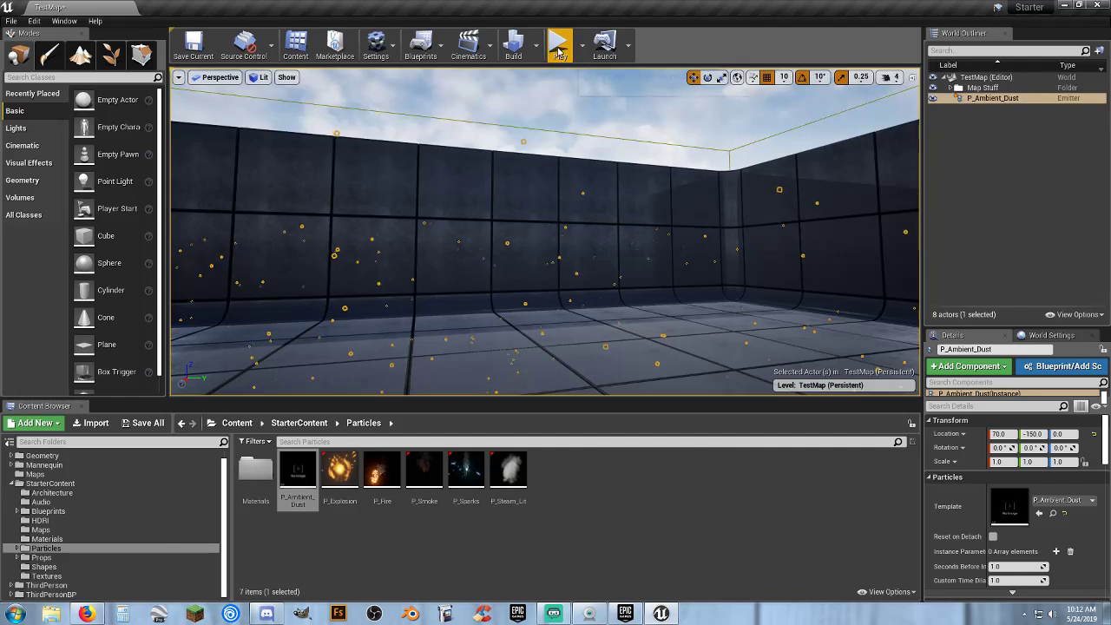
Step: Play the level and run the character around the room to examine the ambient dust, ending the play session
left_click(560, 48)
key("w")
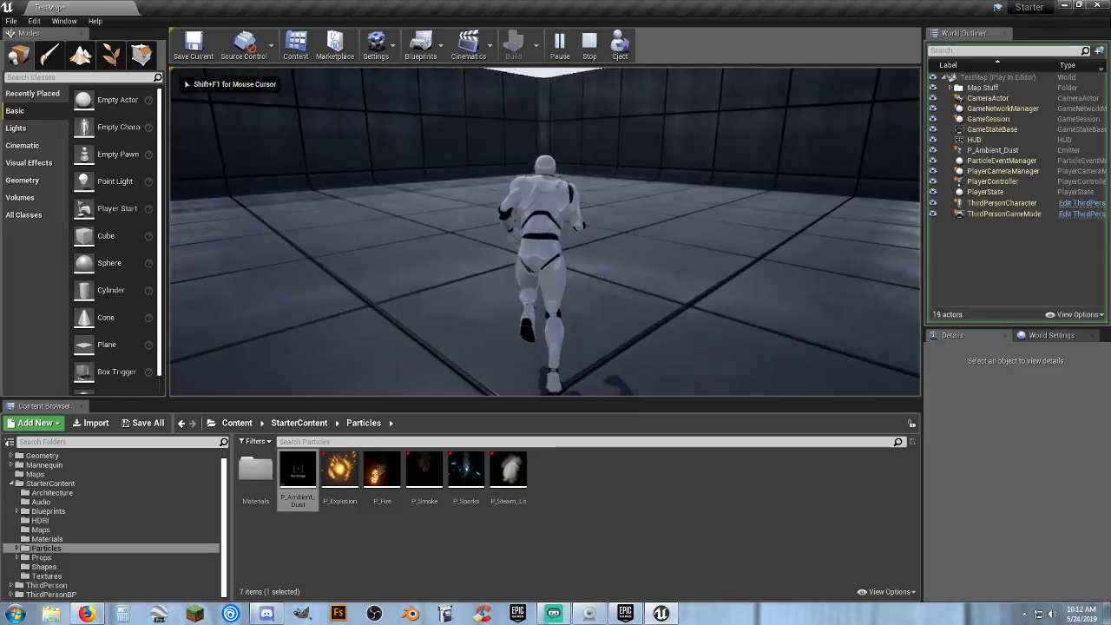
key("w")
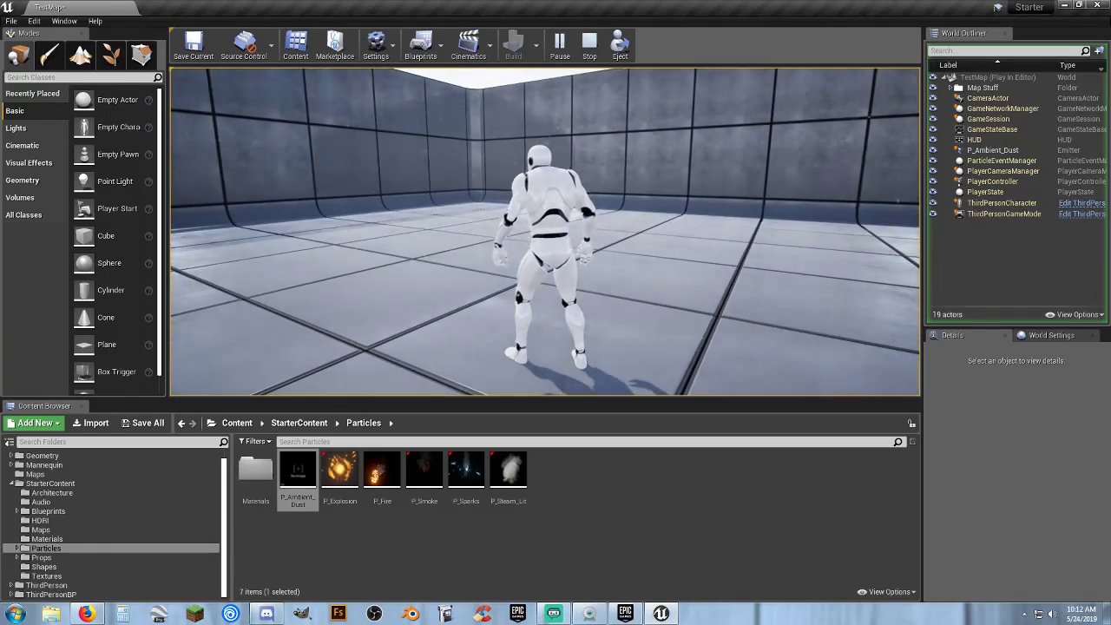
key("w")
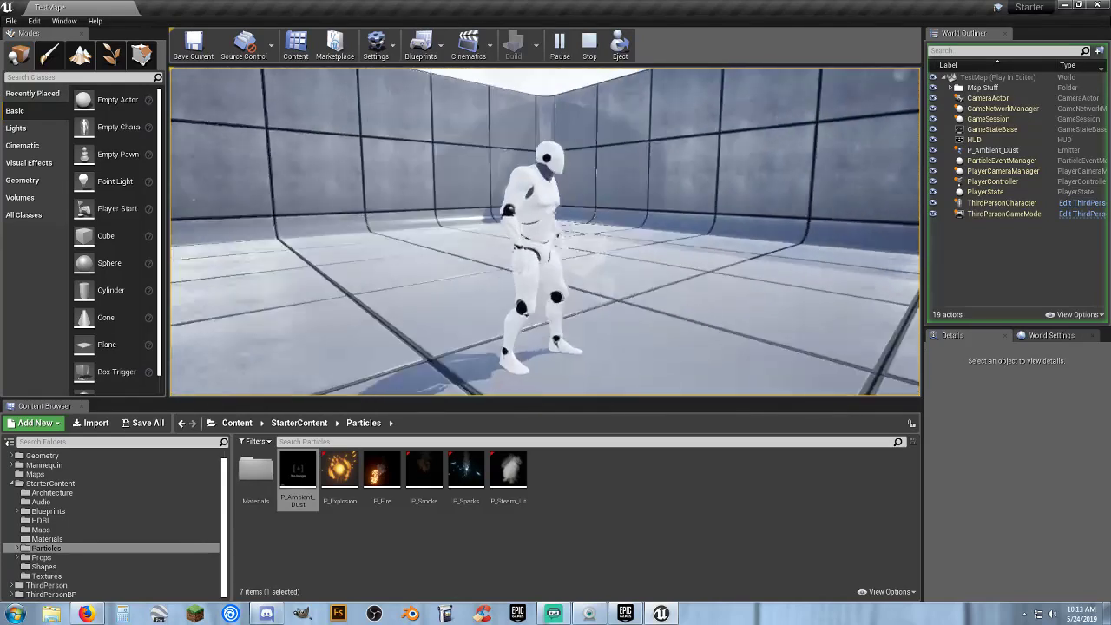
key("s")
key("d")
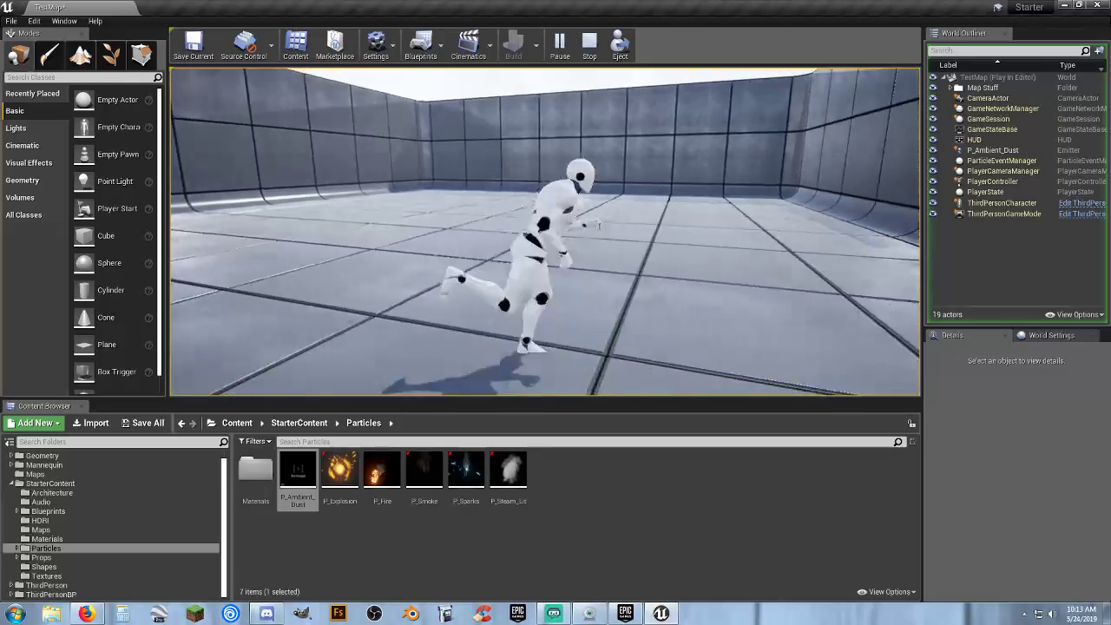
key("w")
key("a")
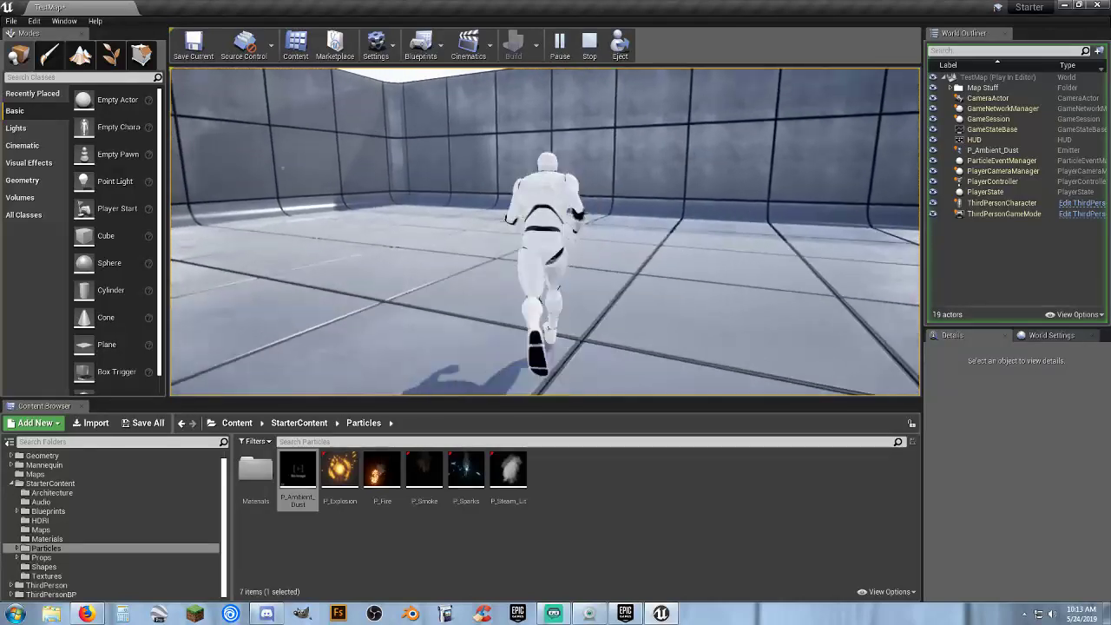
key("a")
key("s")
key("d")
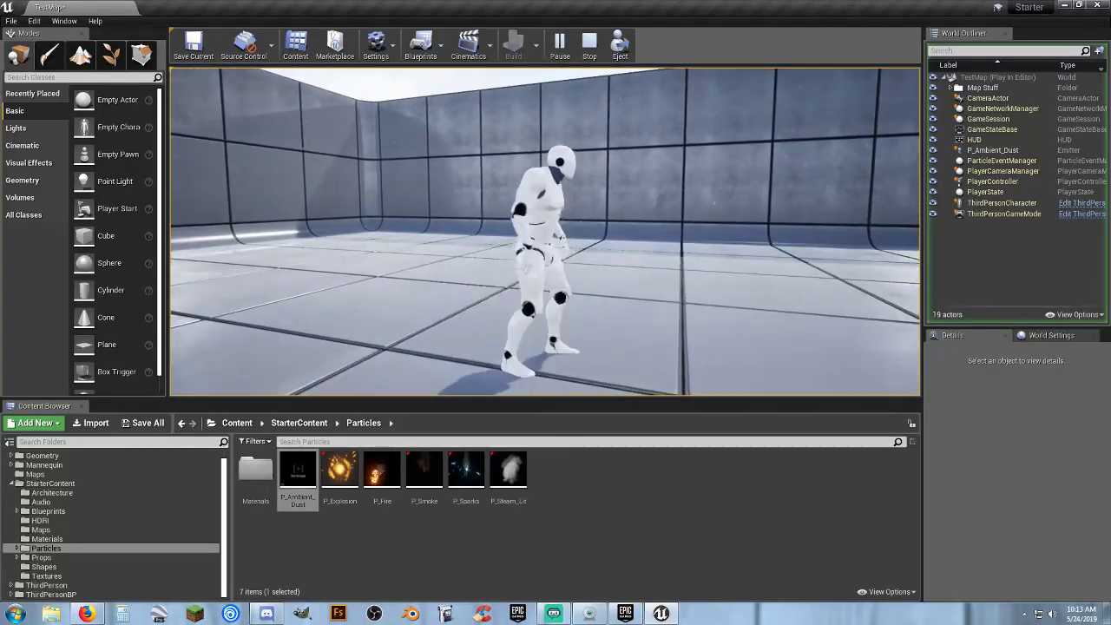
key("w")
key("Escape")
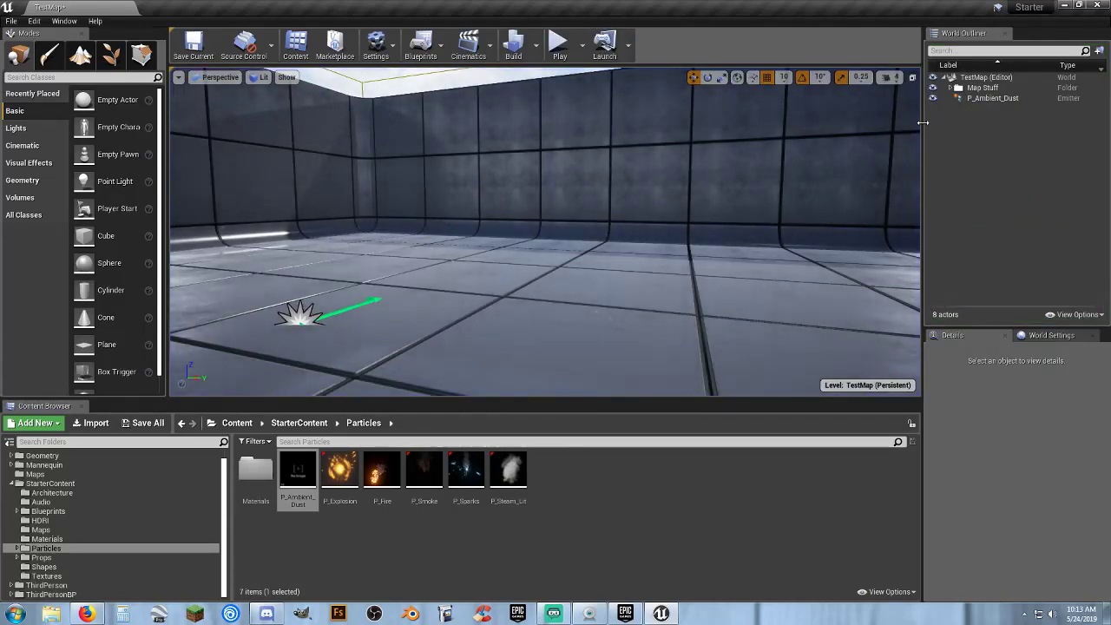
Step: Delete the P_Ambient_Dust emitter and place a P_Sparks emitter on the floor instead
left_click(992, 98)
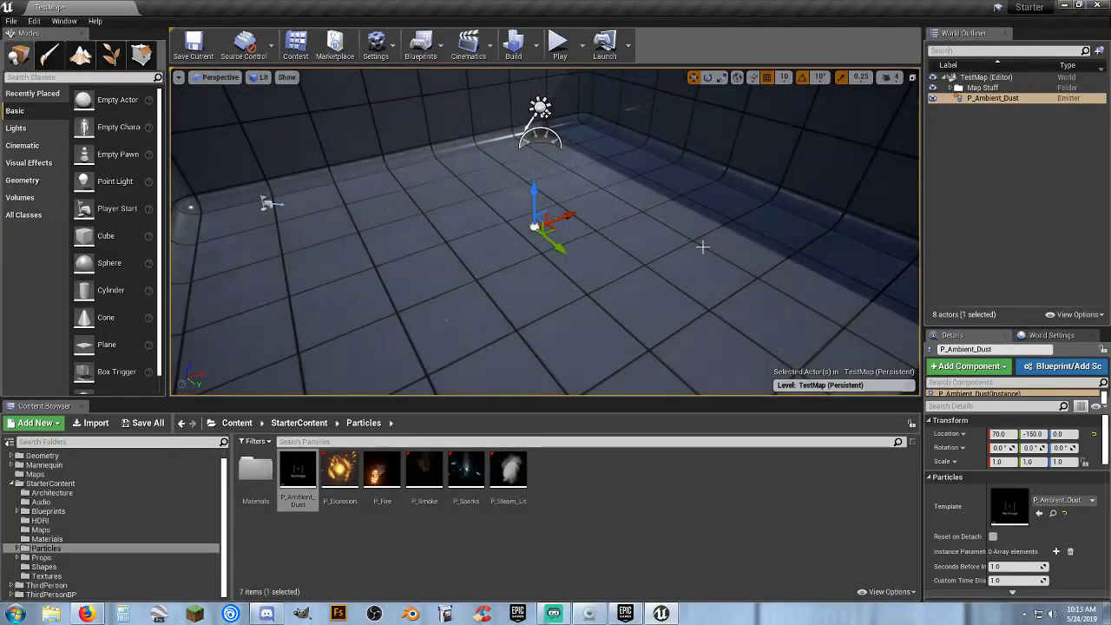
key("Delete")
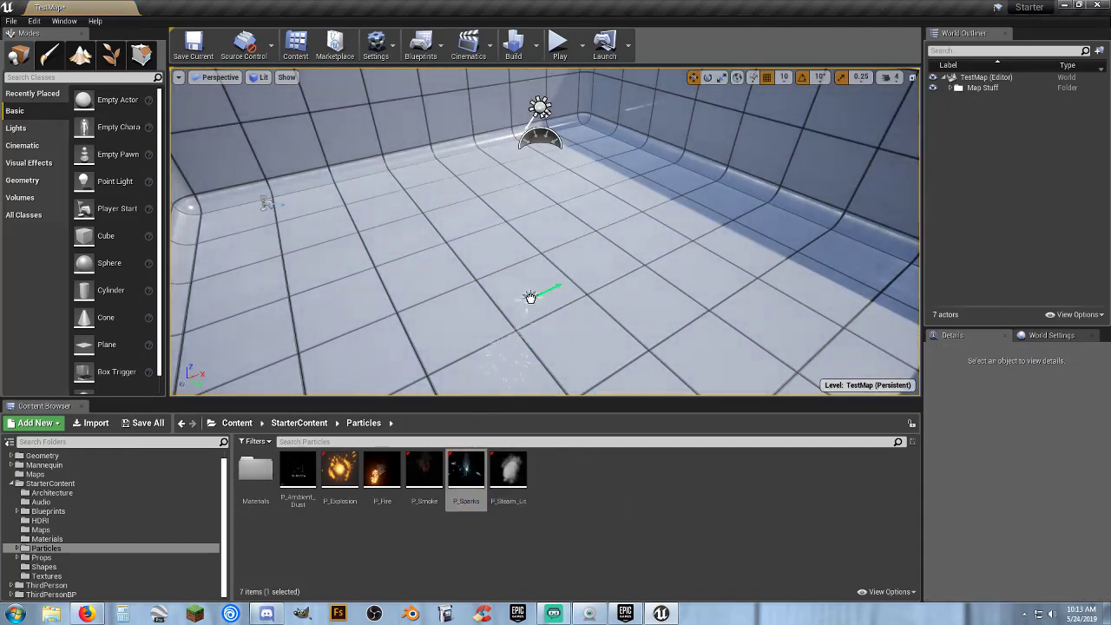
left_click_drag(530, 298, 528, 297)
right_click_drag(528, 298, 523, 295)
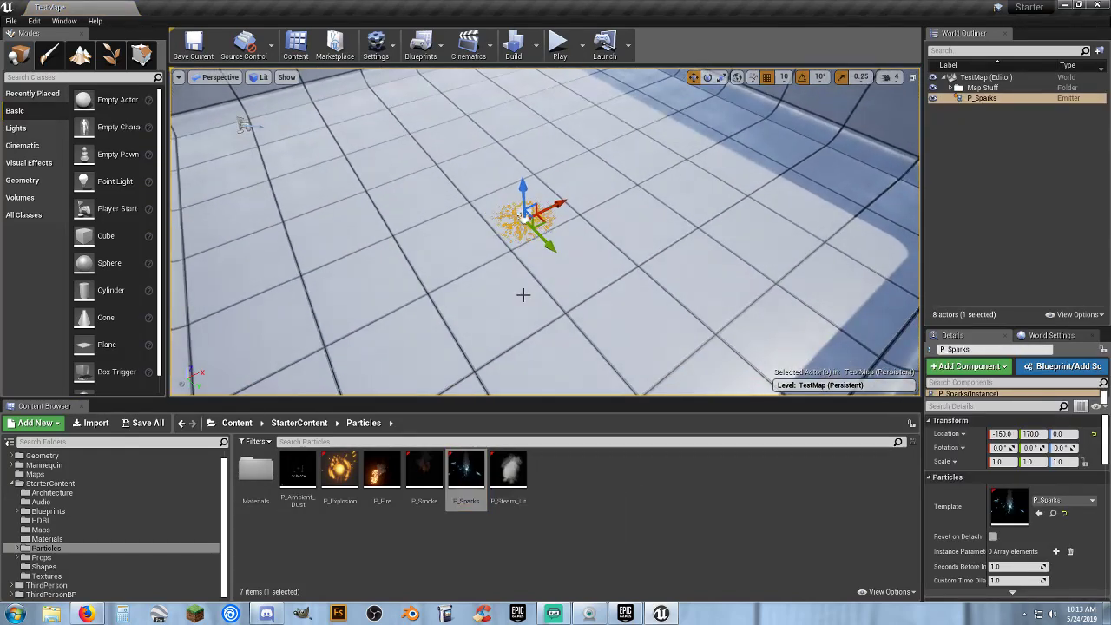
Step: Play the level and run the character up to the sparks to examine them, ending the play session
left_click(551, 59)
key("w")
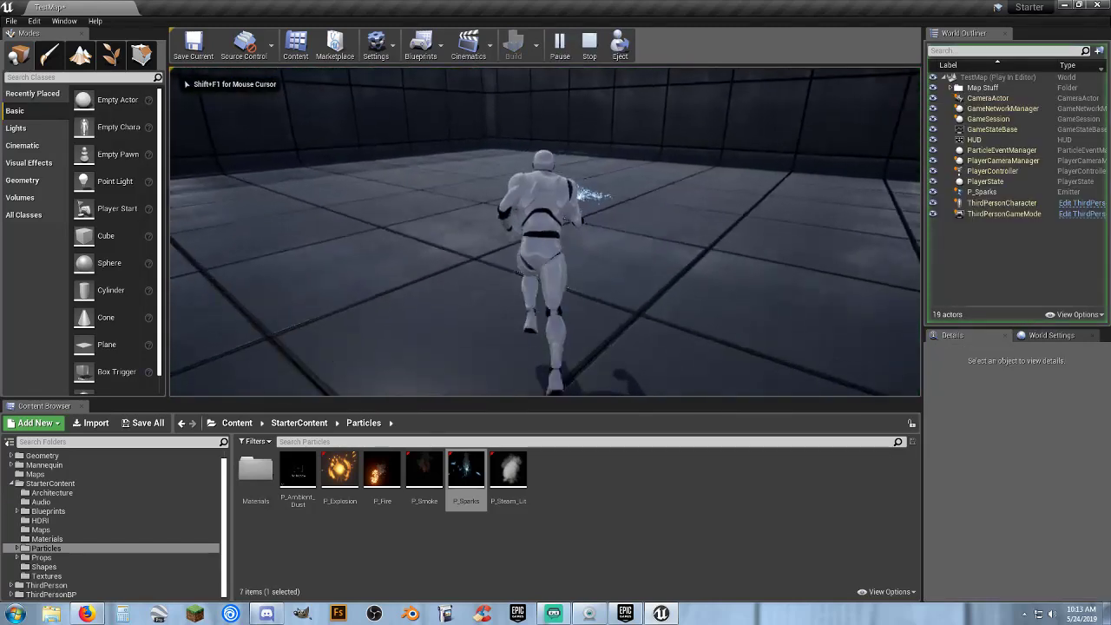
key("a")
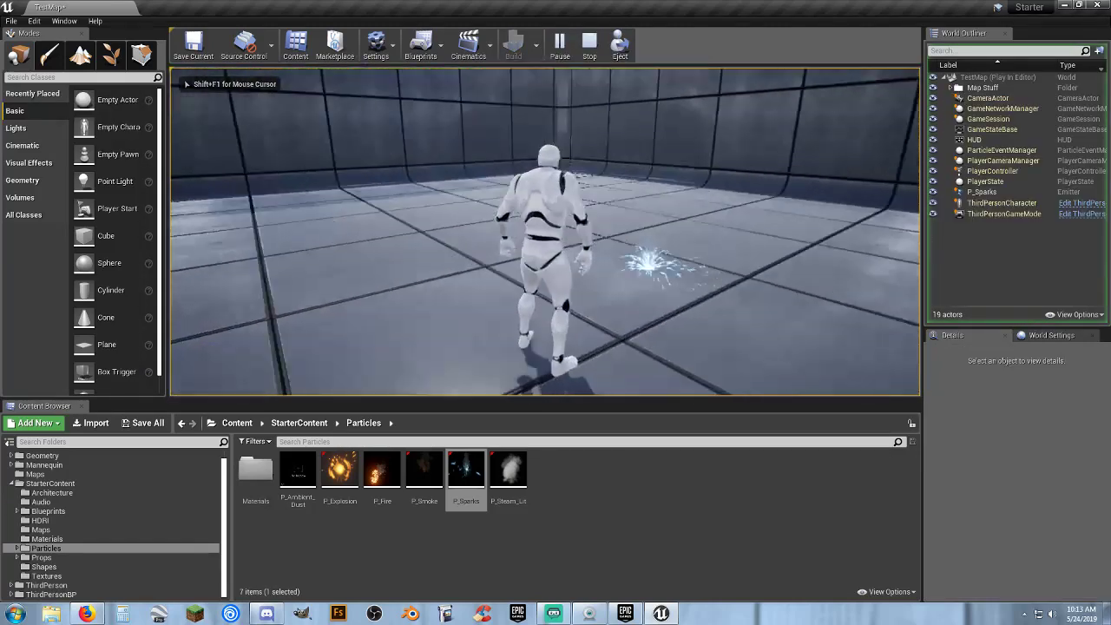
key("Escape")
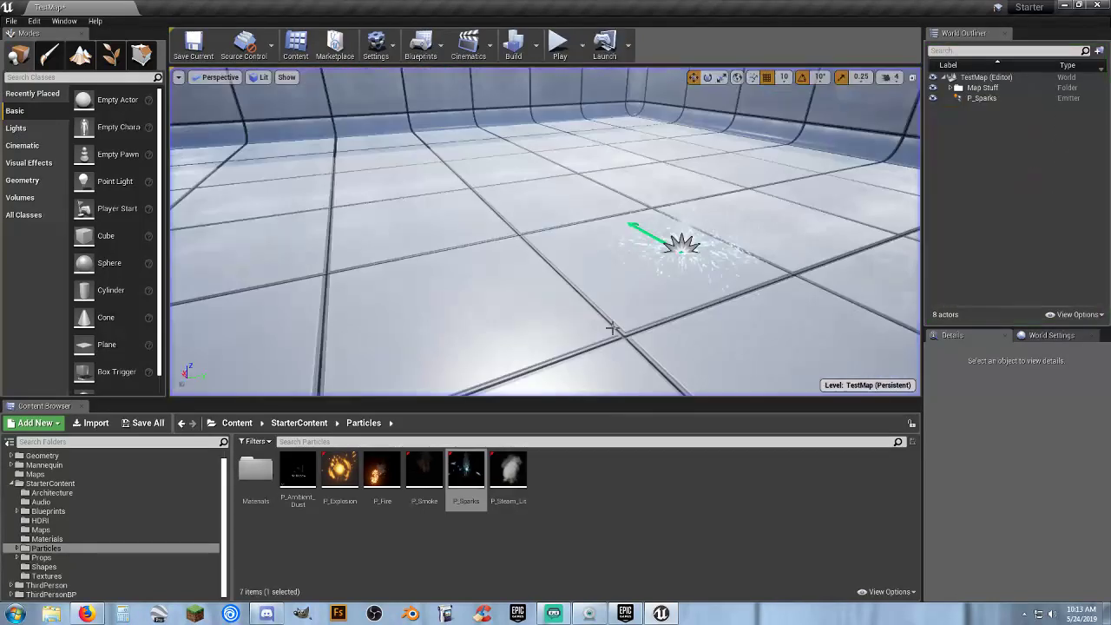
Step: Delete the P_Sparks emitter, and preview P_Steam_Lit on the floor before deleting it as well
left_click(683, 251)
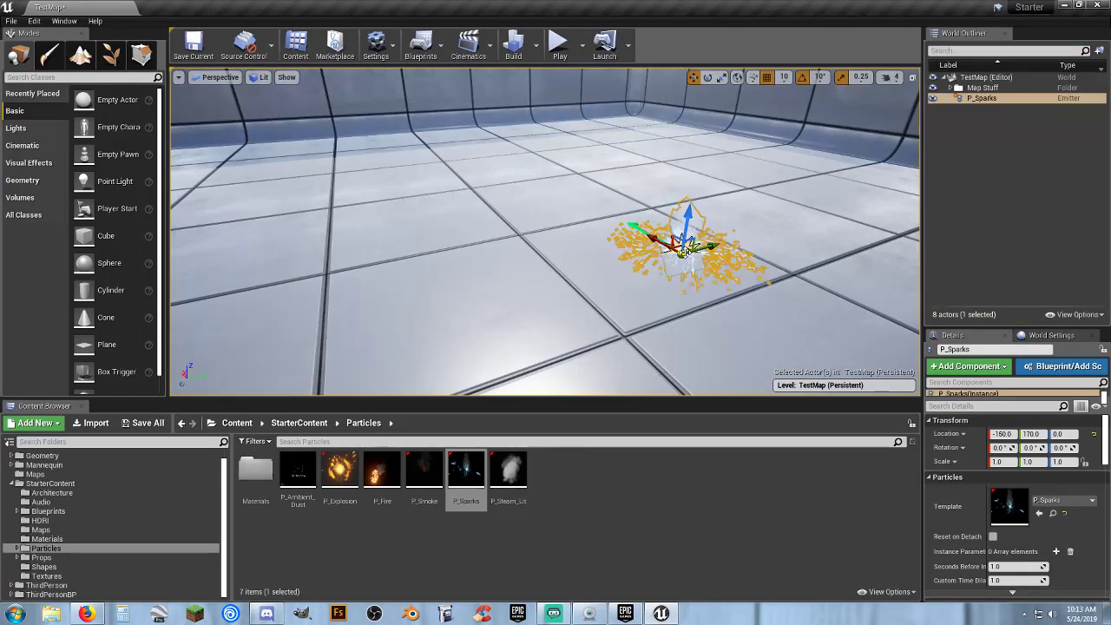
key("Delete")
left_click_drag(505, 467, 510, 320)
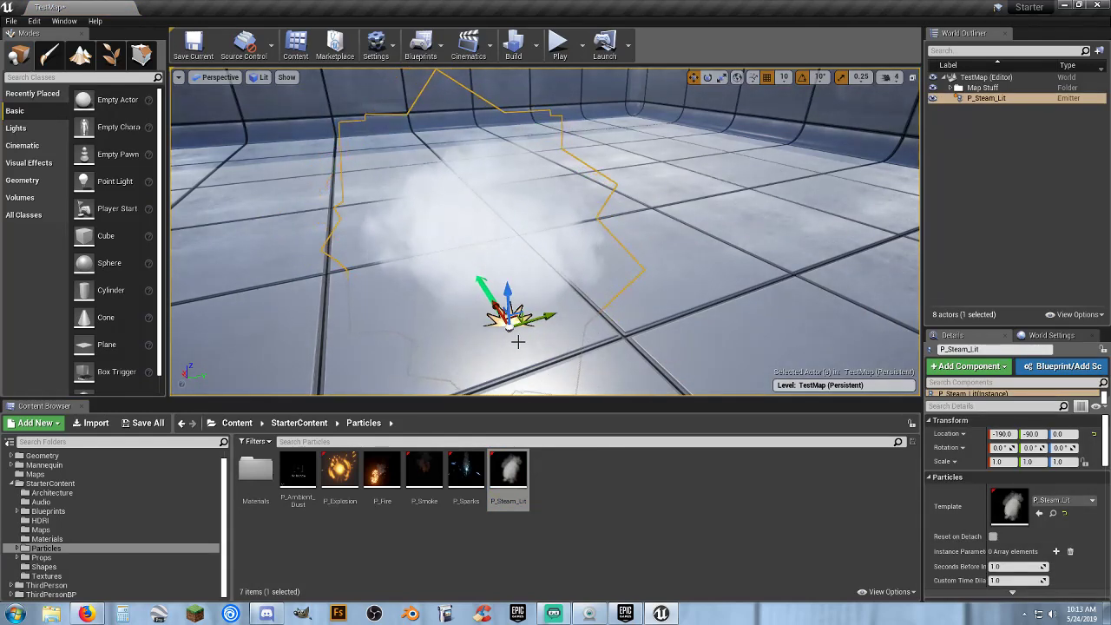
key("Delete")
Step: Place a P_Smoke emitter on the floor, view it up close, and delete it
left_click_drag(424, 468, 477, 305)
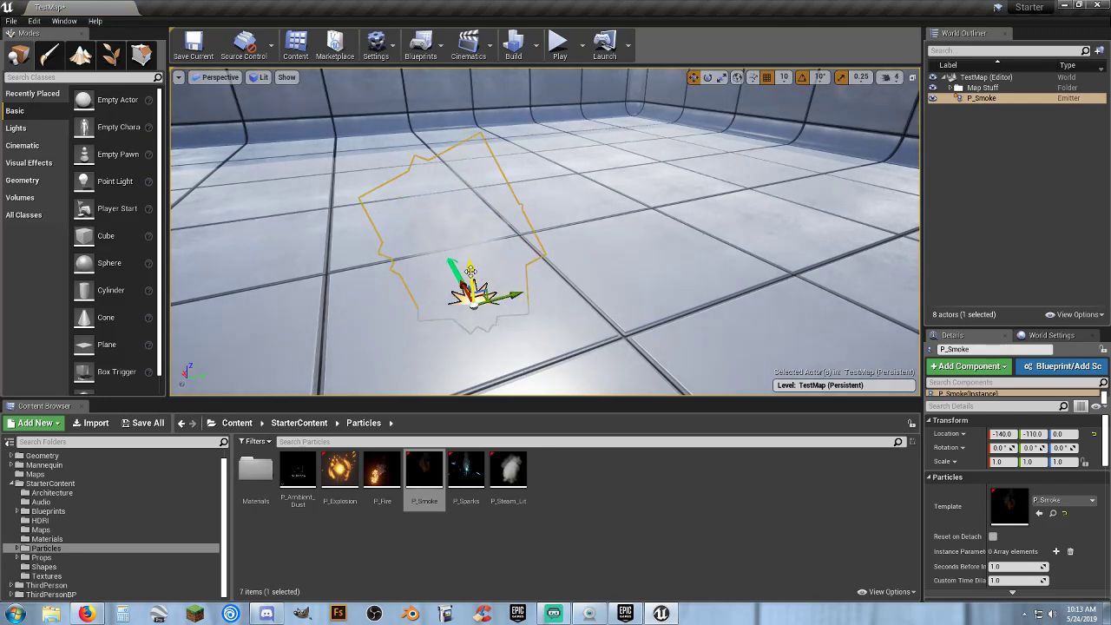
key("f")
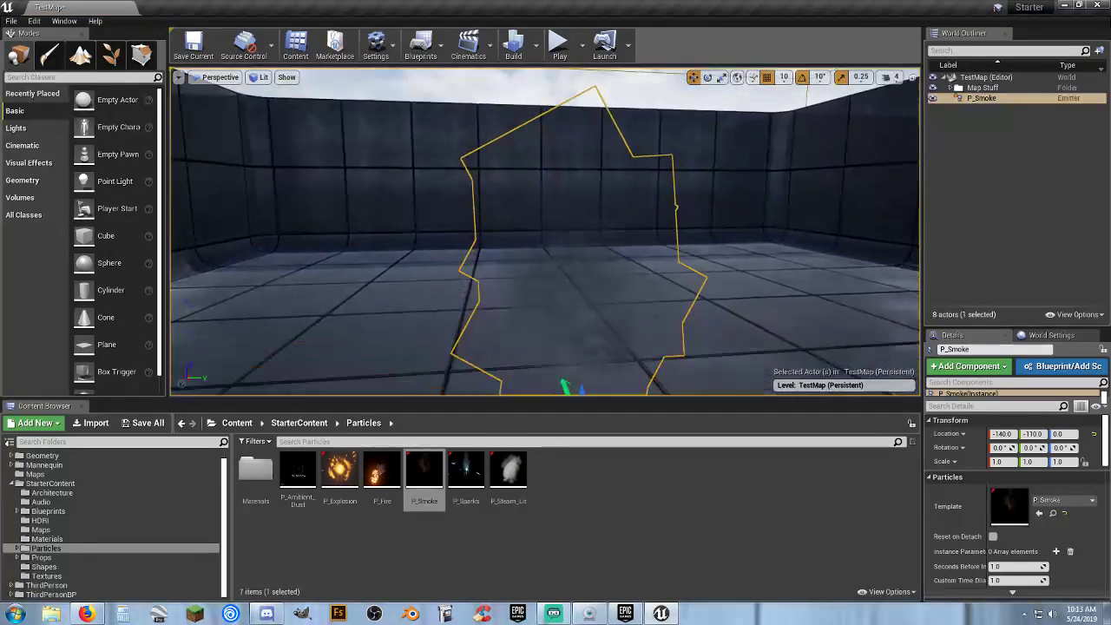
key("Delete")
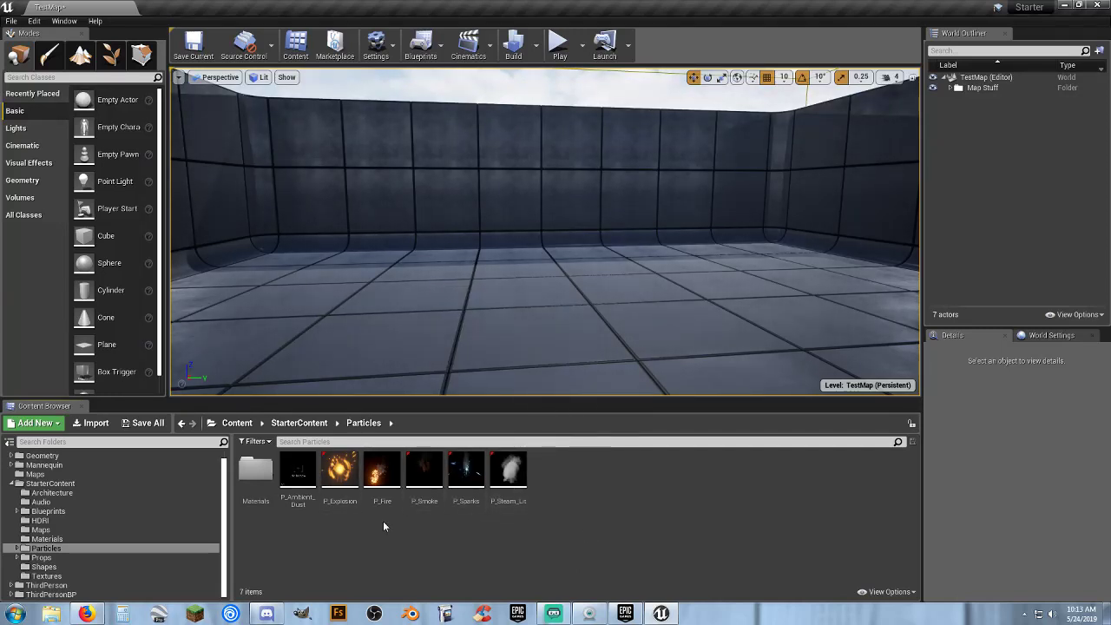
Step: Place the SM_Bush mesh from StarterContent's Props folder on the floor and focus the view on it
left_click(50, 558)
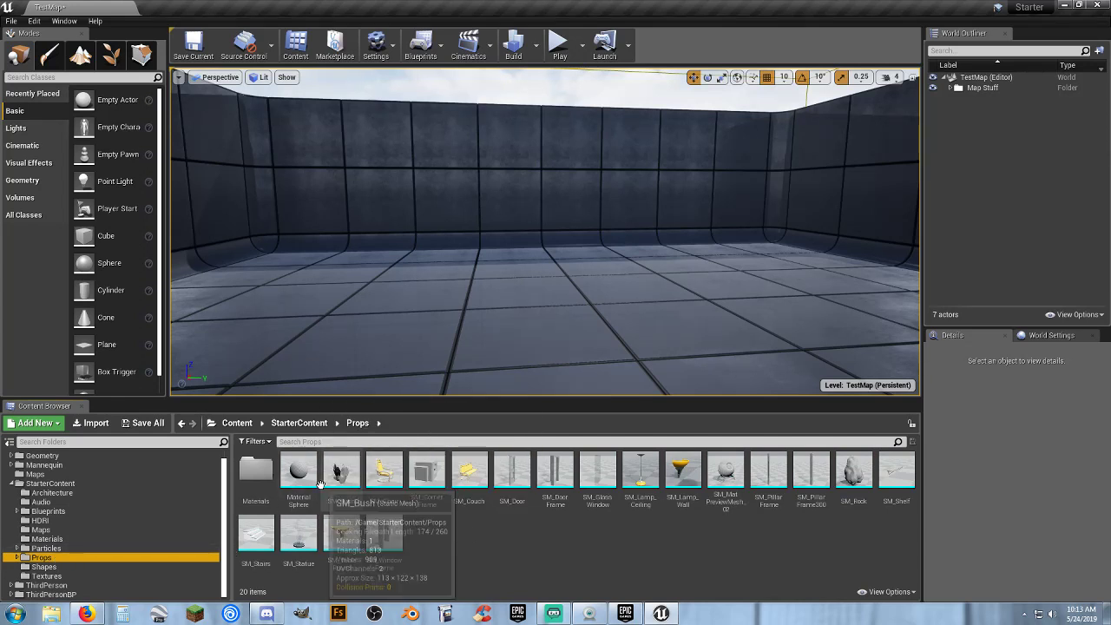
left_click_drag(321, 483, 408, 348)
key("f")
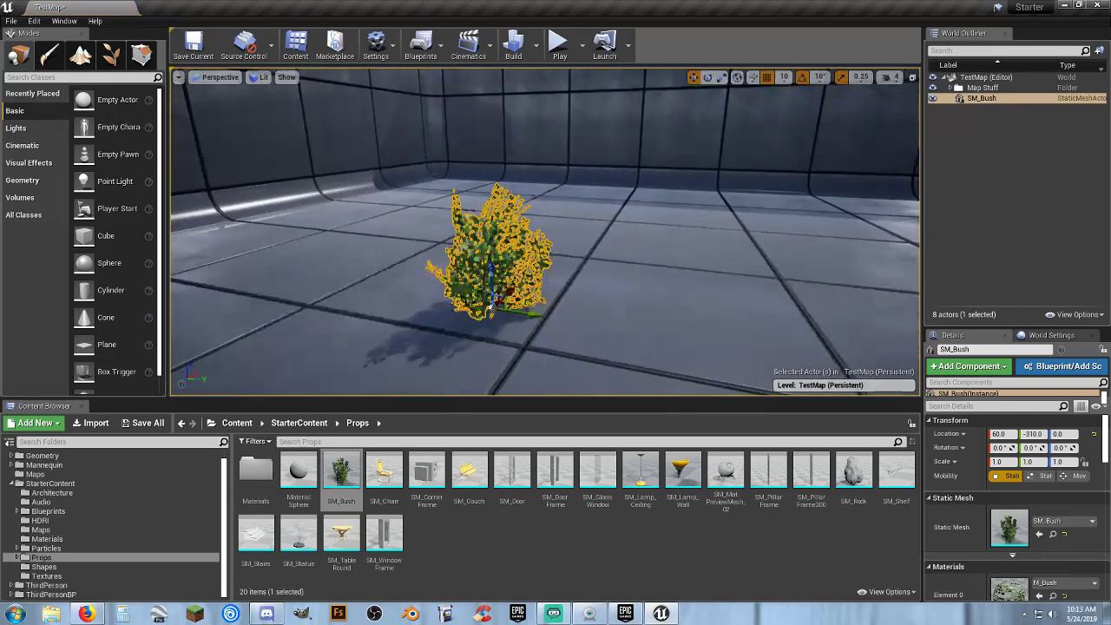
Step: Play the level and run the character up to the bush to examine it, ending the play session
left_click(559, 44)
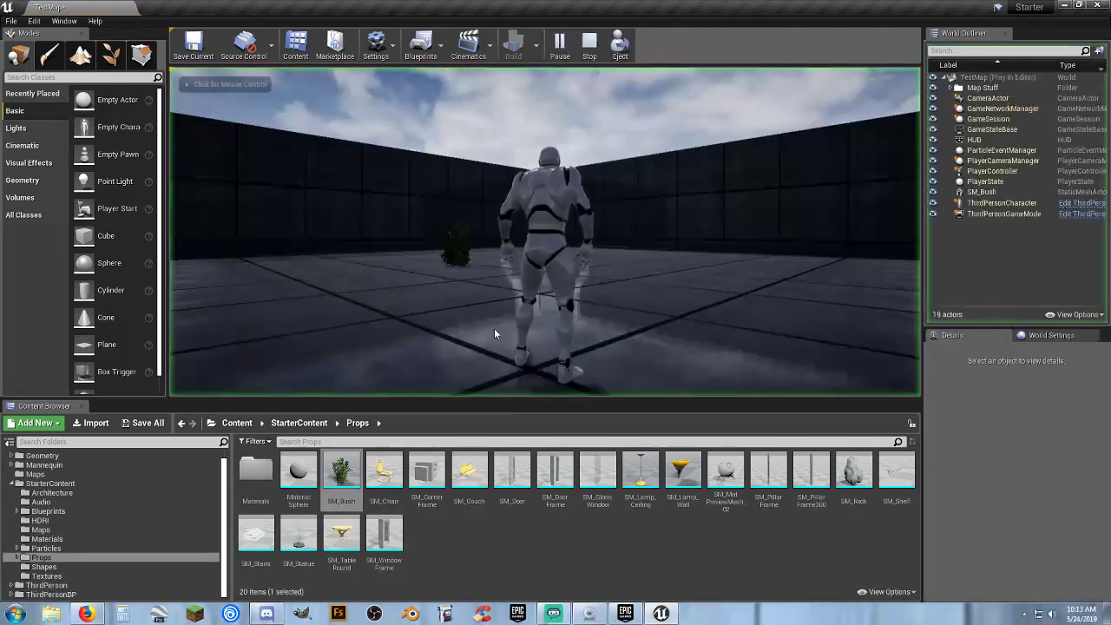
left_click(494, 329)
key("w")
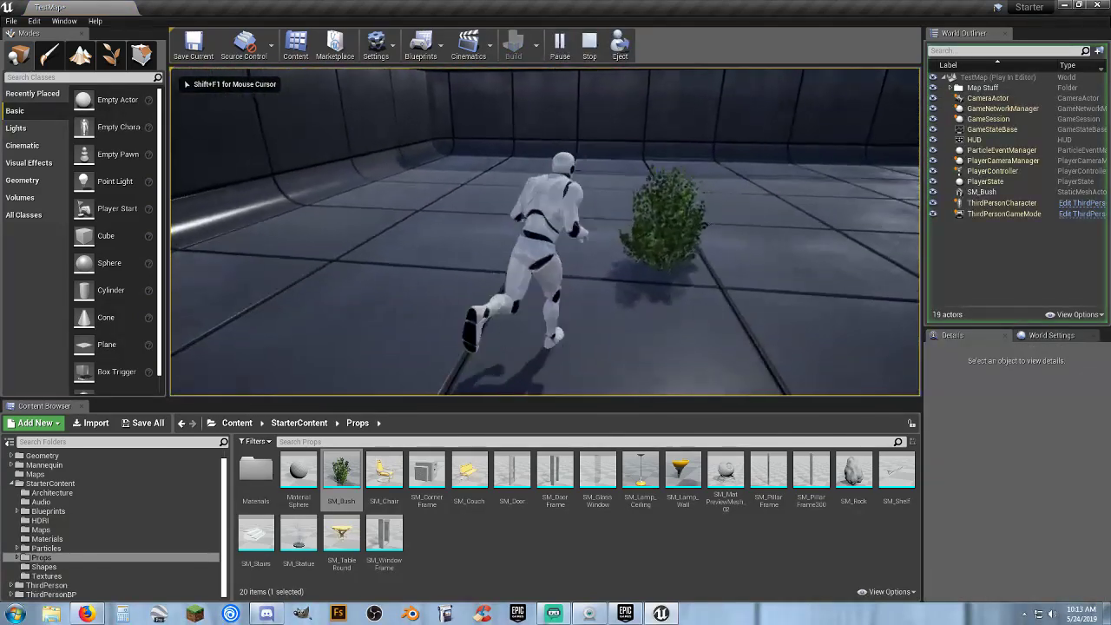
key("w")
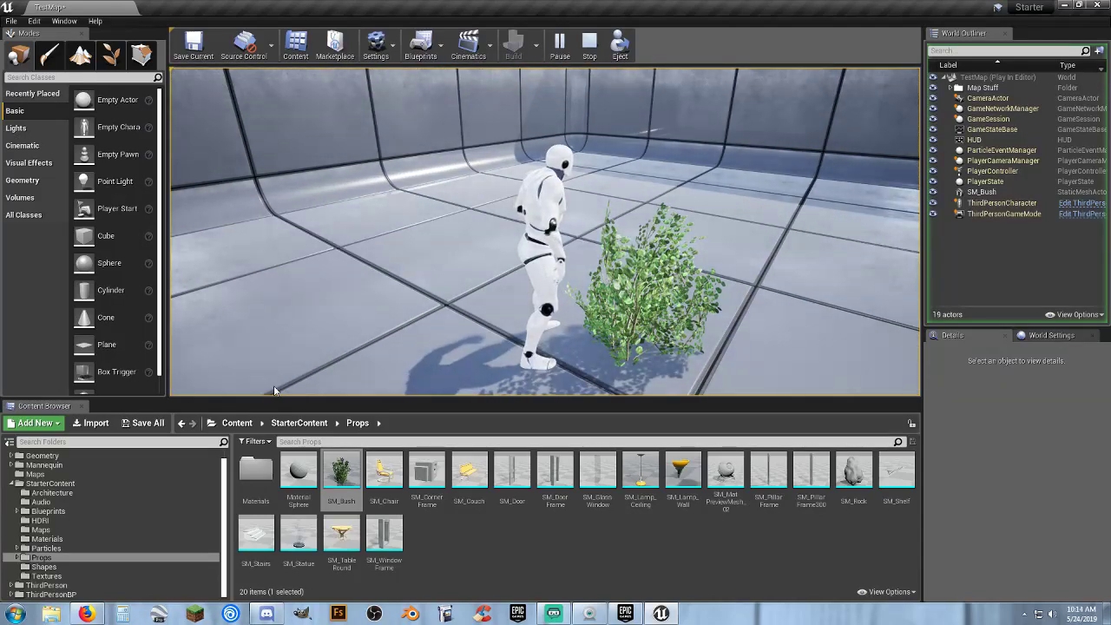
key("Escape")
Step: Delete the bush, and place the SM_Chair and SM_Couch meshes next to each other on the floor
left_click(638, 346)
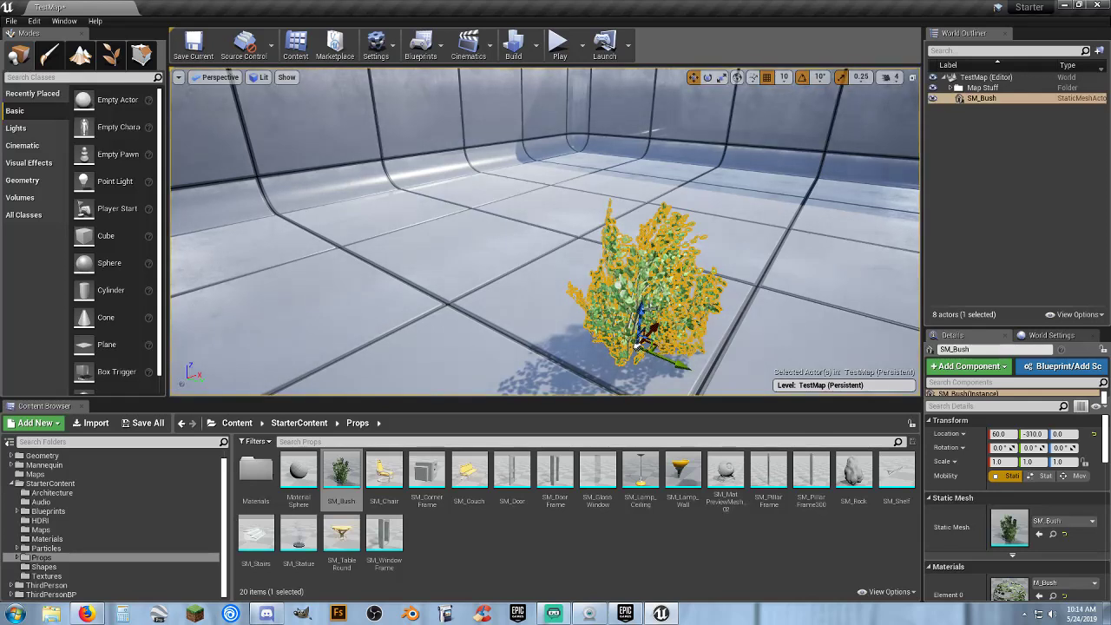
key("Delete")
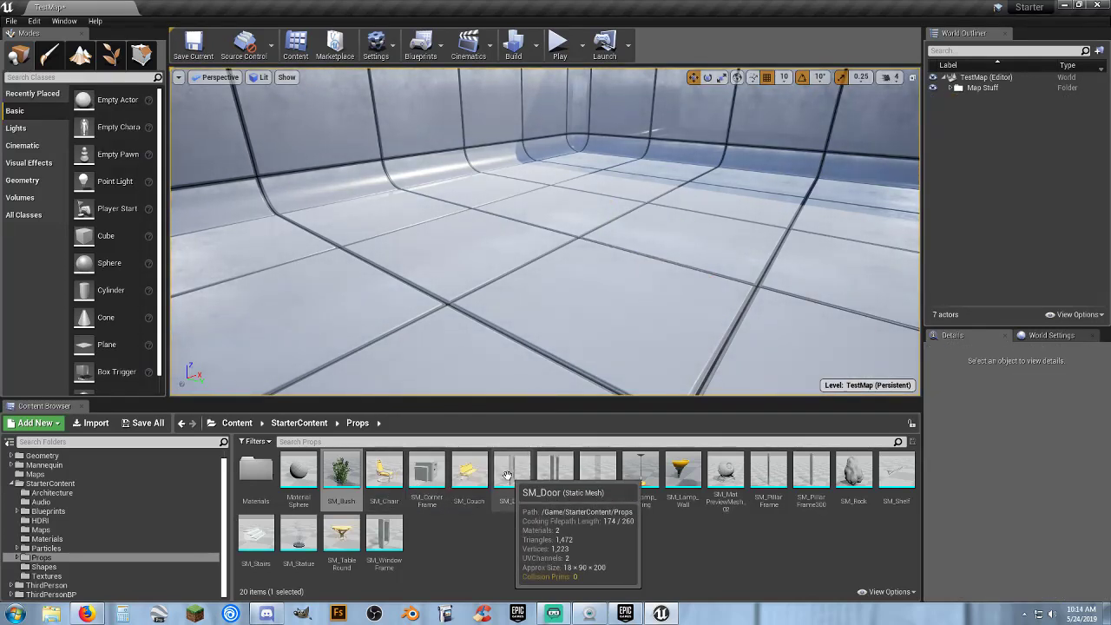
left_click_drag(390, 477, 491, 260)
left_click_drag(469, 473, 633, 309)
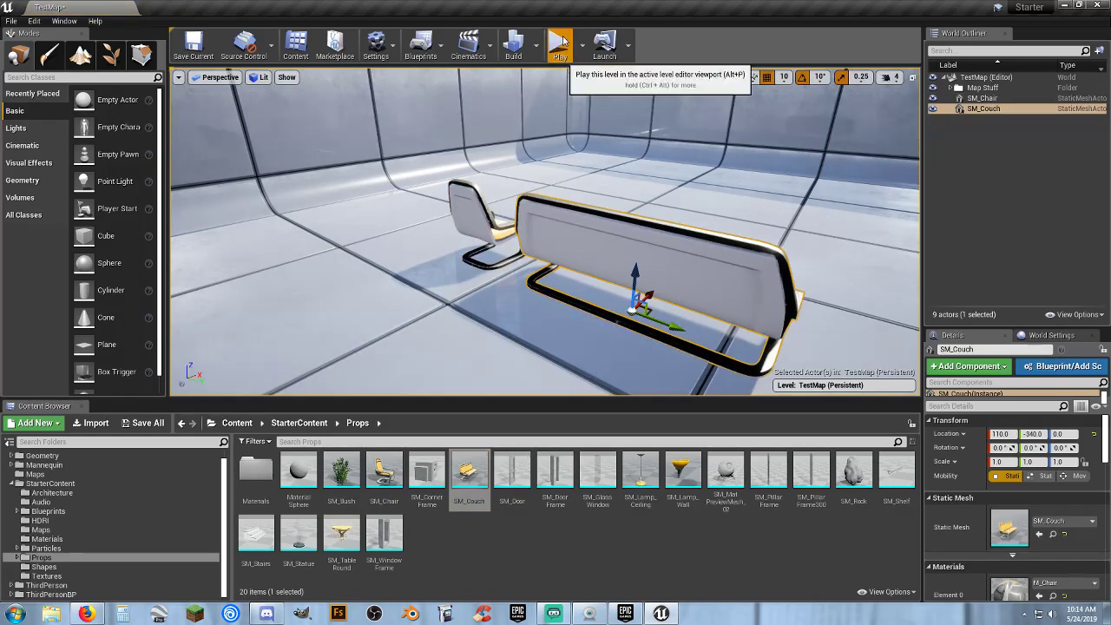
Step: Play the level and run the character around the couch and chair to examine them, ending the play session
left_click(561, 43)
key("w")
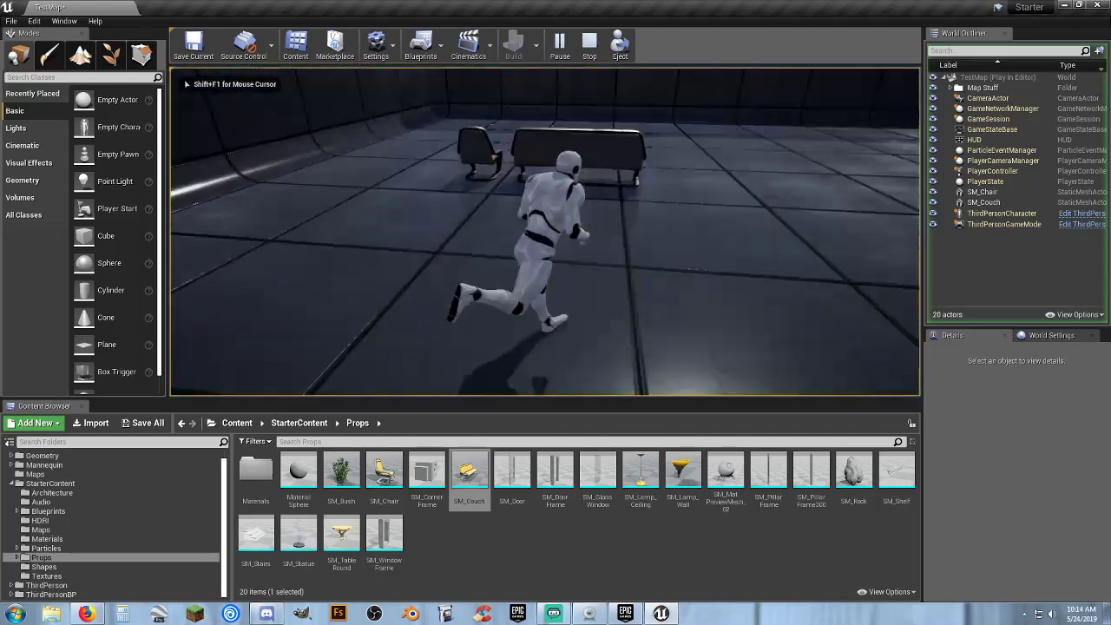
key("d")
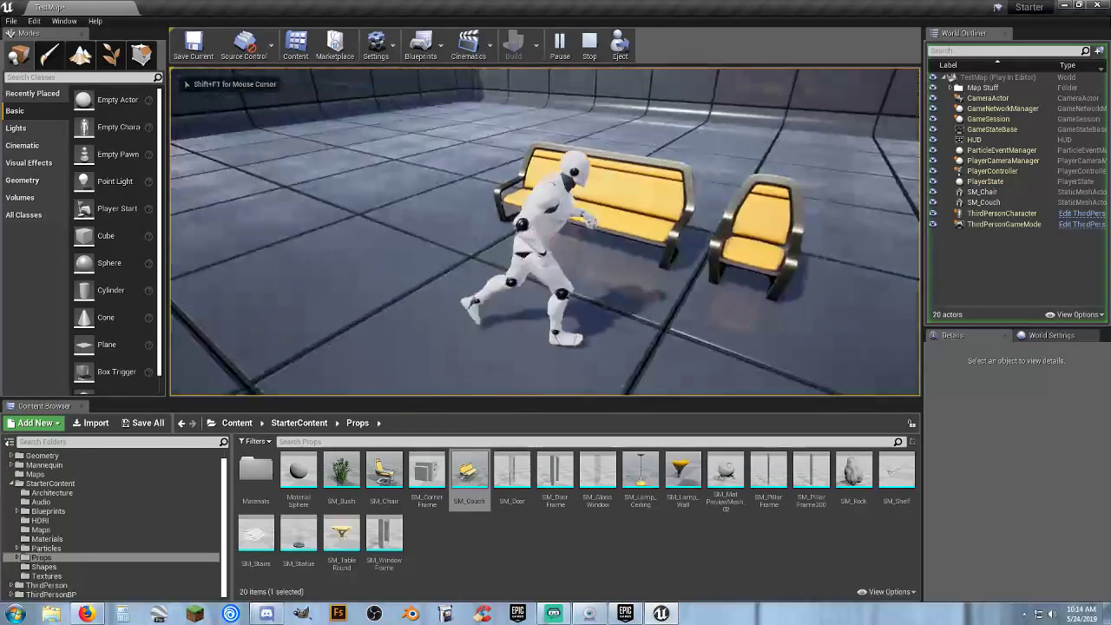
key("w")
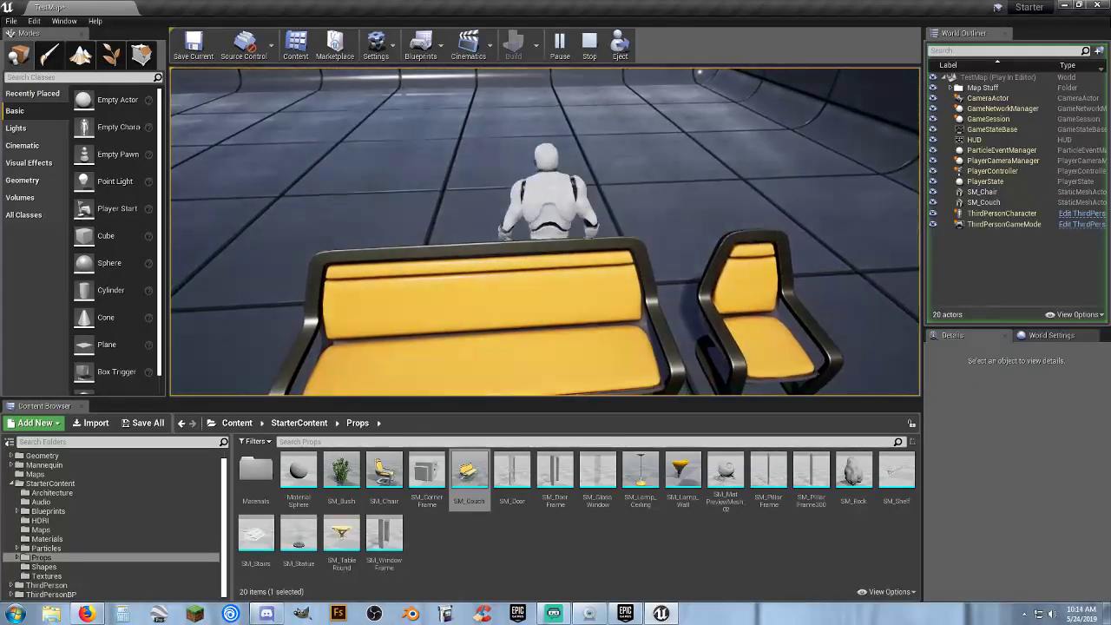
key("s")
key("a")
key("d")
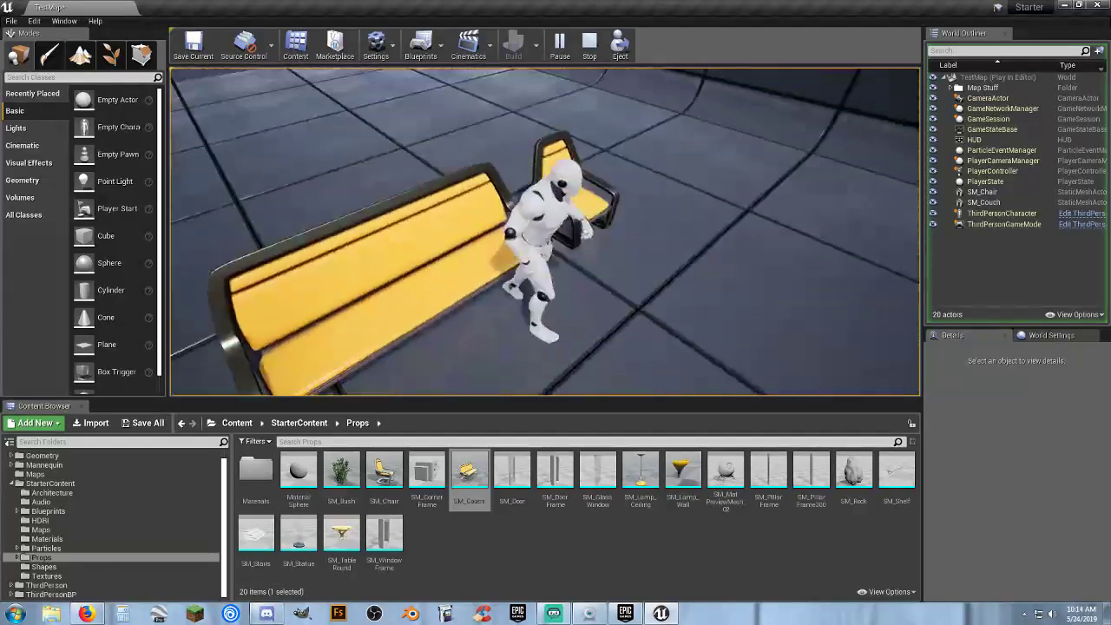
key("w")
key("d")
key("s")
key("w")
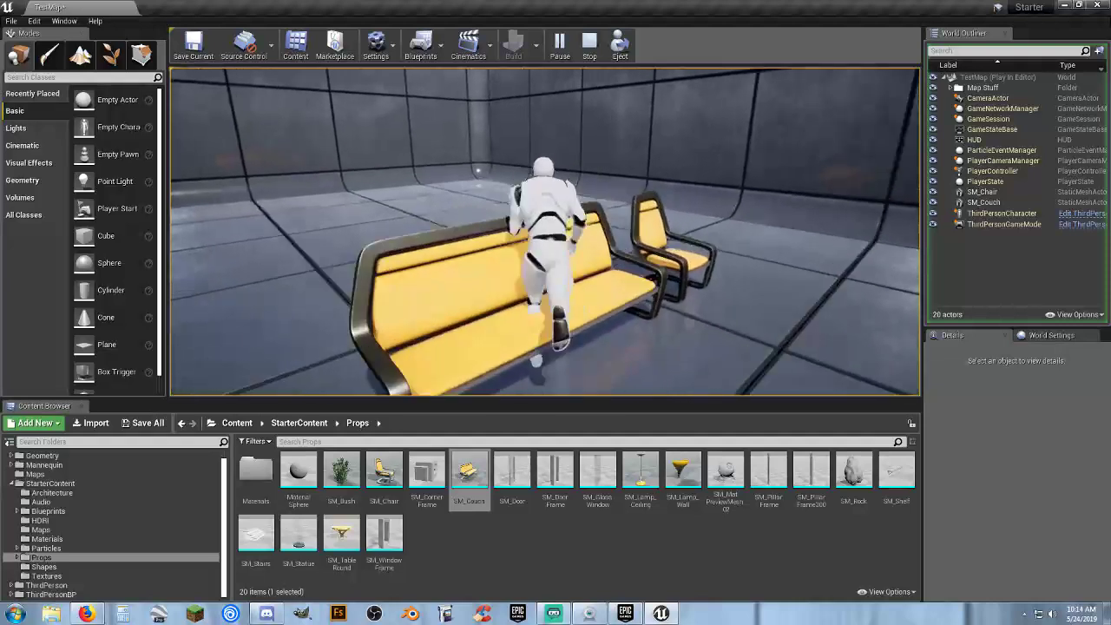
key("Escape")
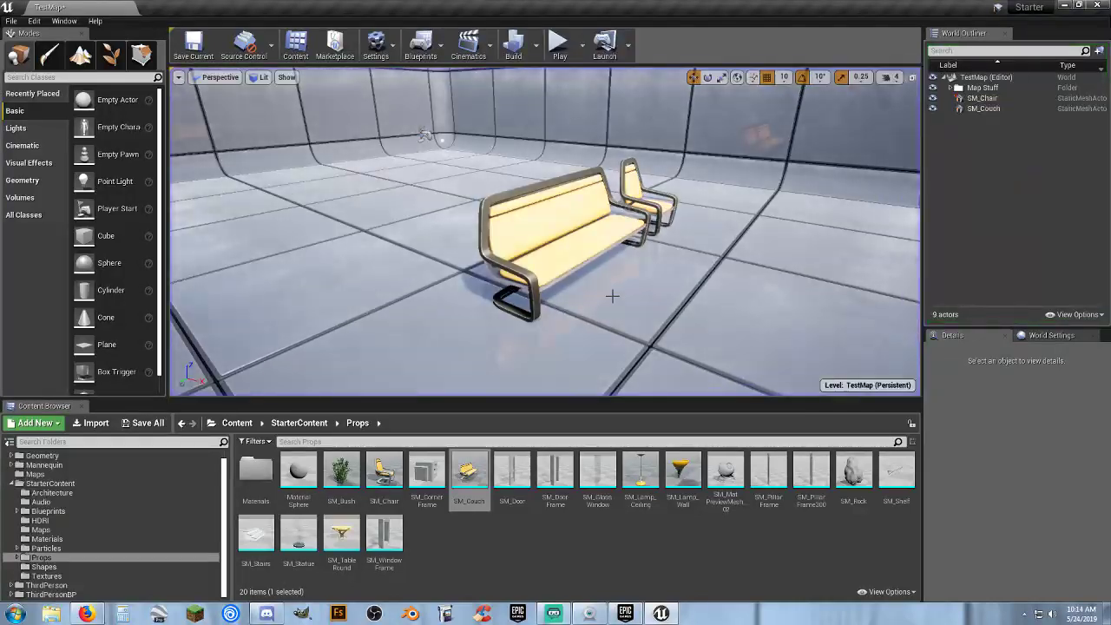
Step: Delete the couch and the chair from the level
left_click(555, 225)
key("Delete")
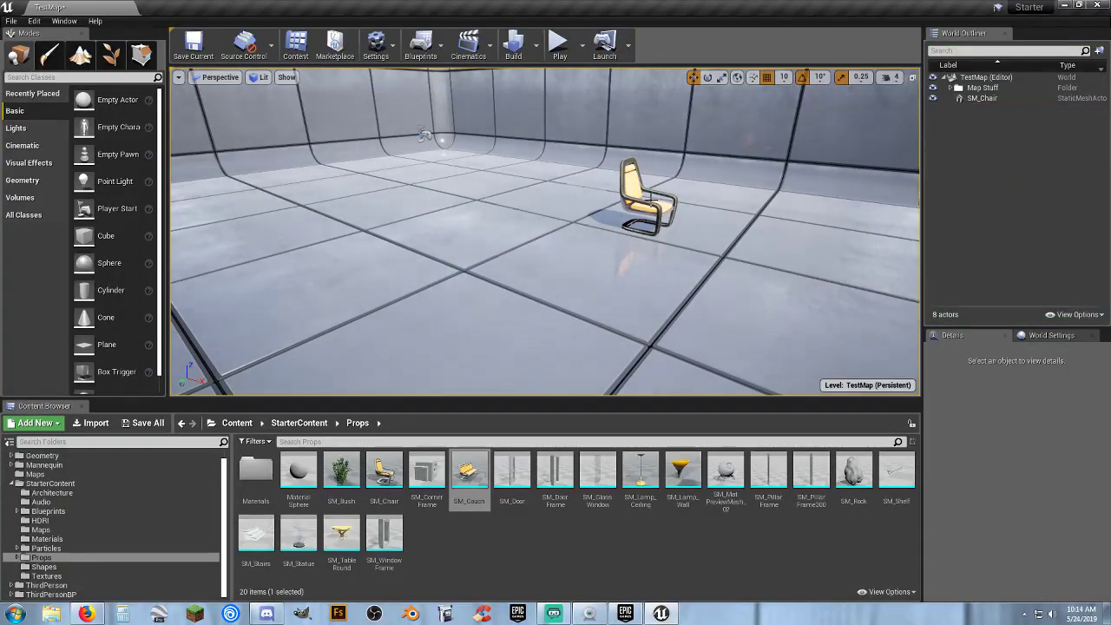
left_click(649, 198)
key("Delete")
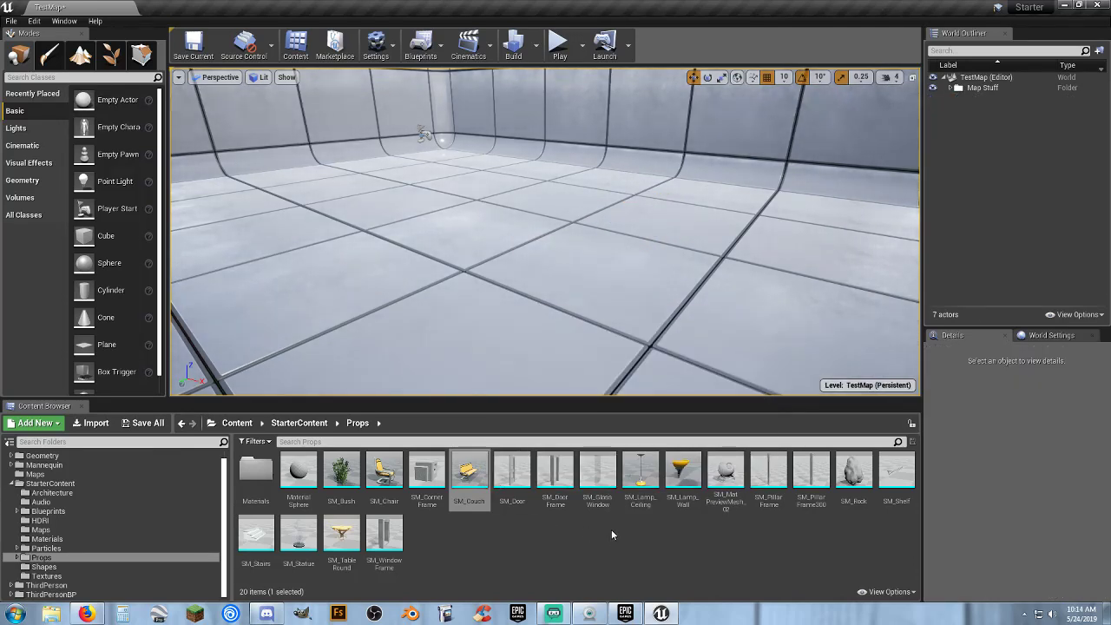
Step: Preview the SM_Lamp_Ceiling mesh raised to a height of 190 above the floor, and delete it
left_click_drag(640, 476, 575, 296)
left_click_drag(573, 242, 579, 73)
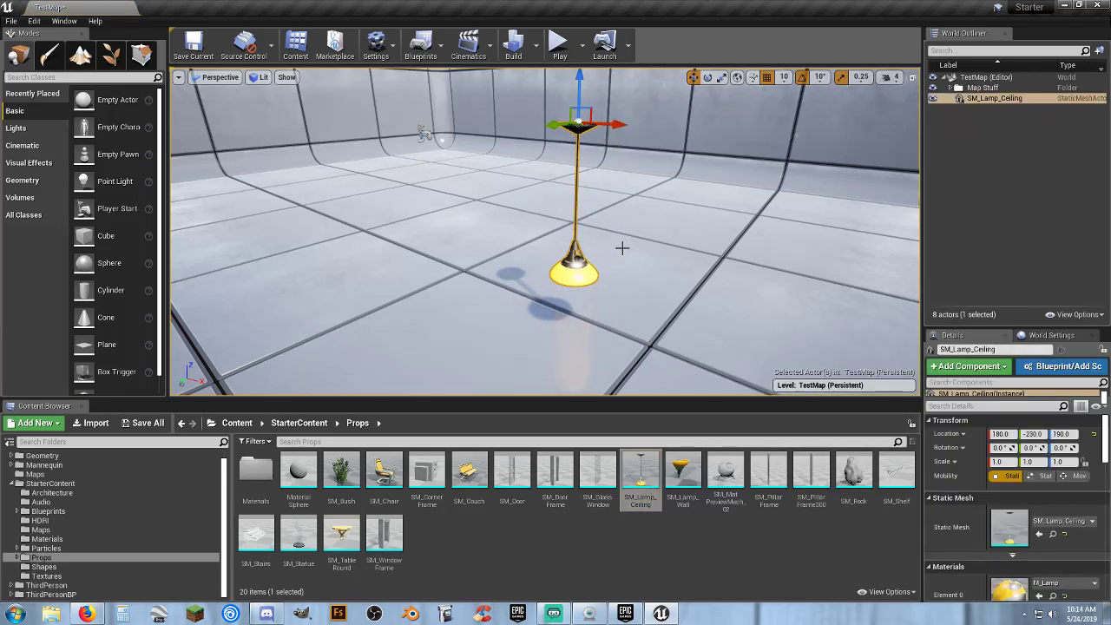
key("Delete")
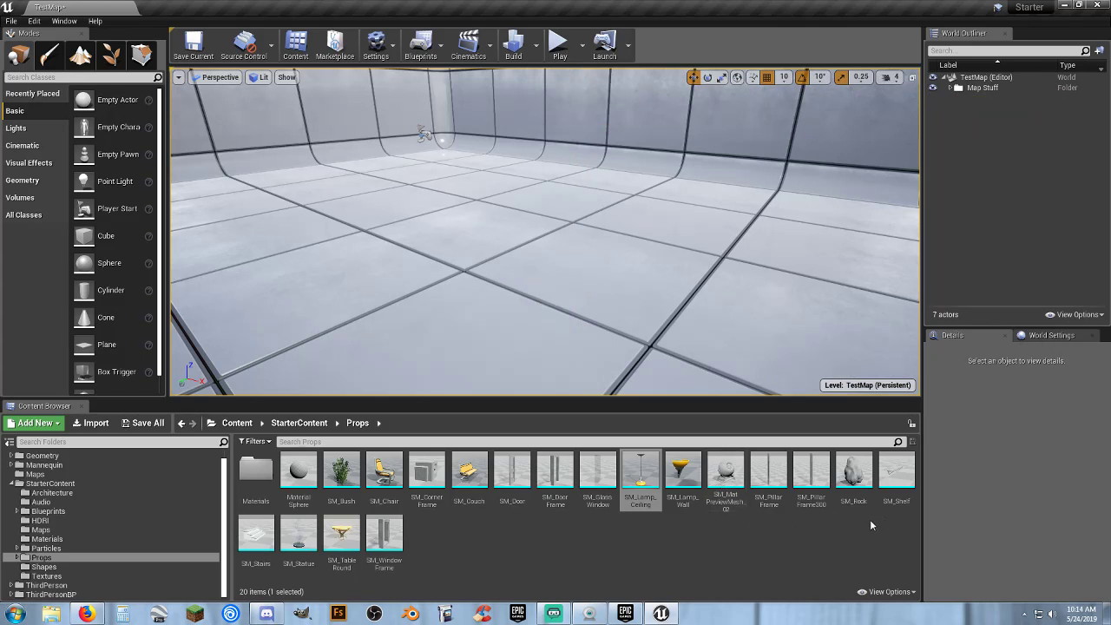
Step: Place the SM_Rock mesh on the floor and examine it by running the character around it in a play session
left_click_drag(853, 473, 586, 255)
left_click(559, 43)
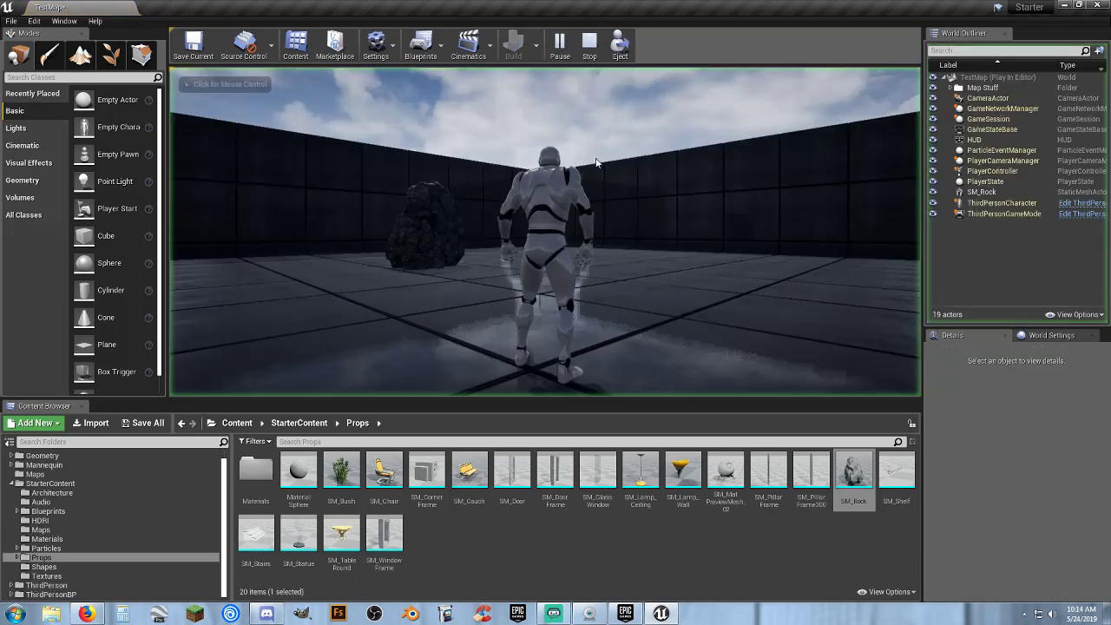
left_click(573, 207)
key("w")
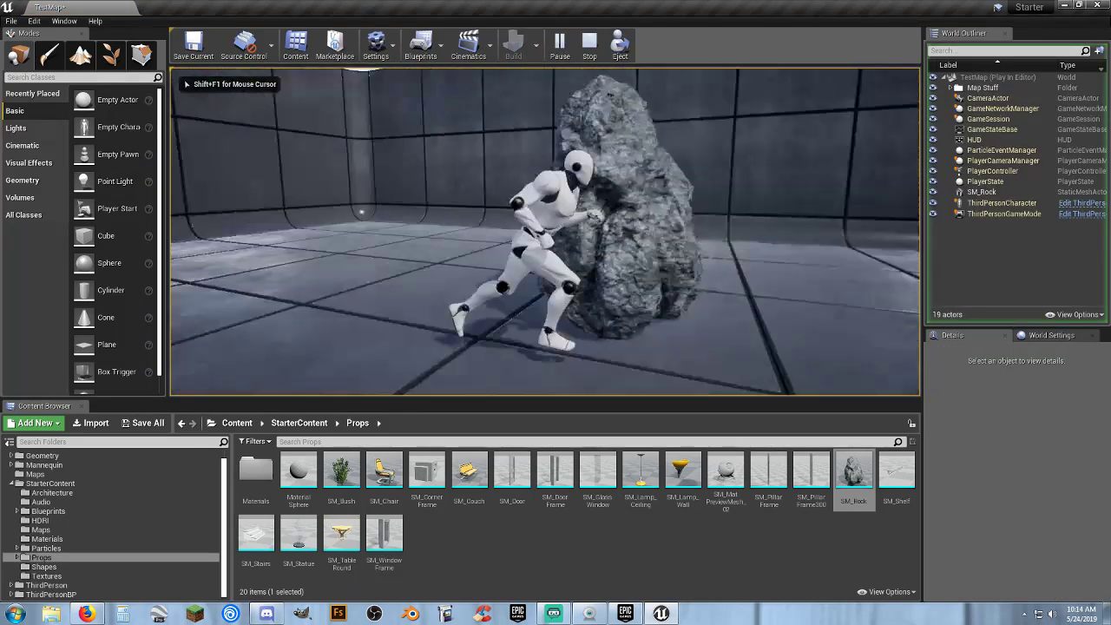
key("s")
key("a")
key("w")
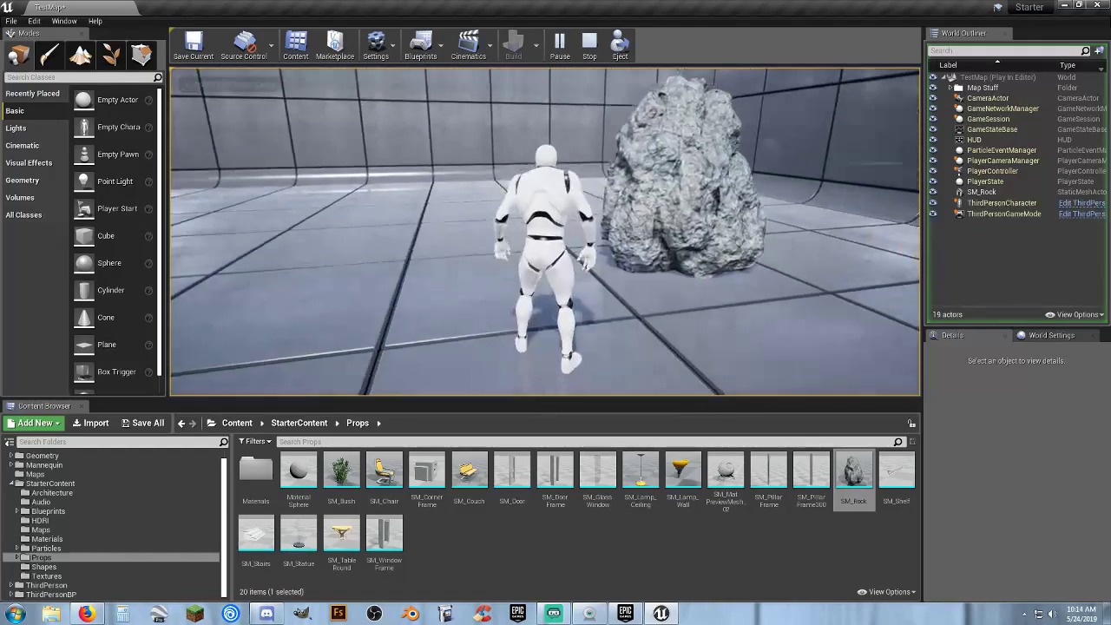
key("Escape")
Step: Duplicate the rock, moving the copy along Y to -80 and rotating it to lie on its side
left_click(700, 177)
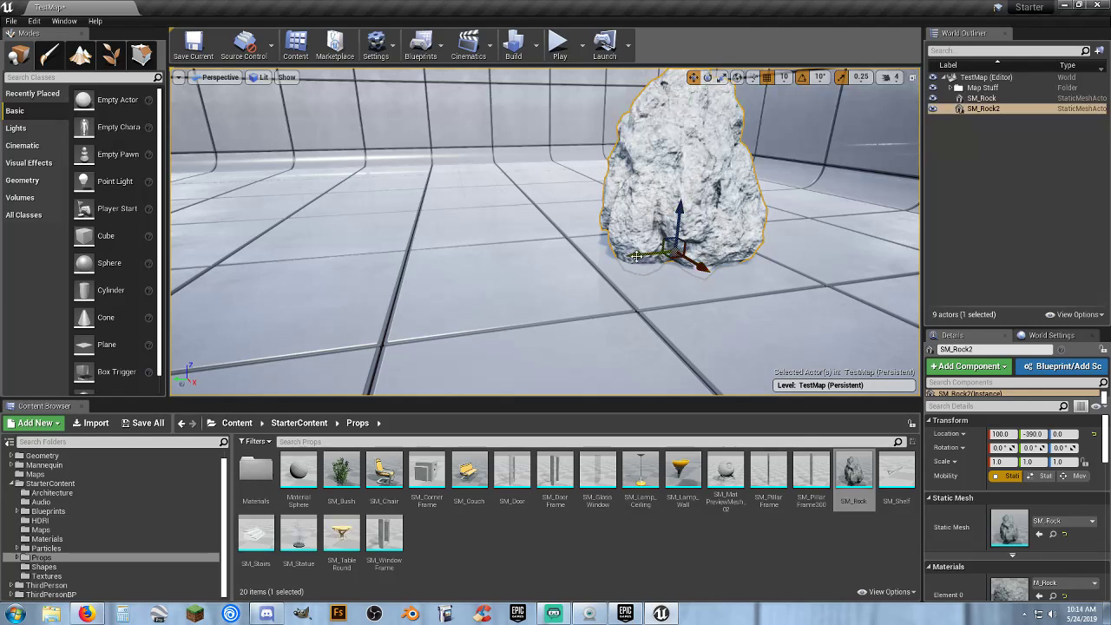
left_click_drag(636, 257, 426, 282)
key("f")
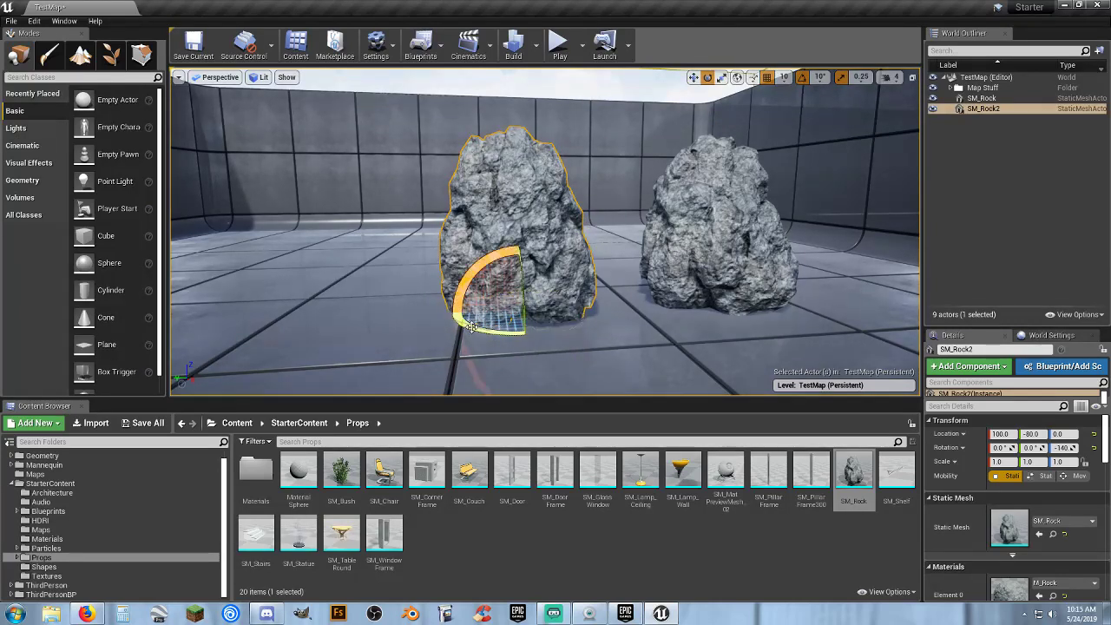
left_click_drag(489, 267, 451, 326)
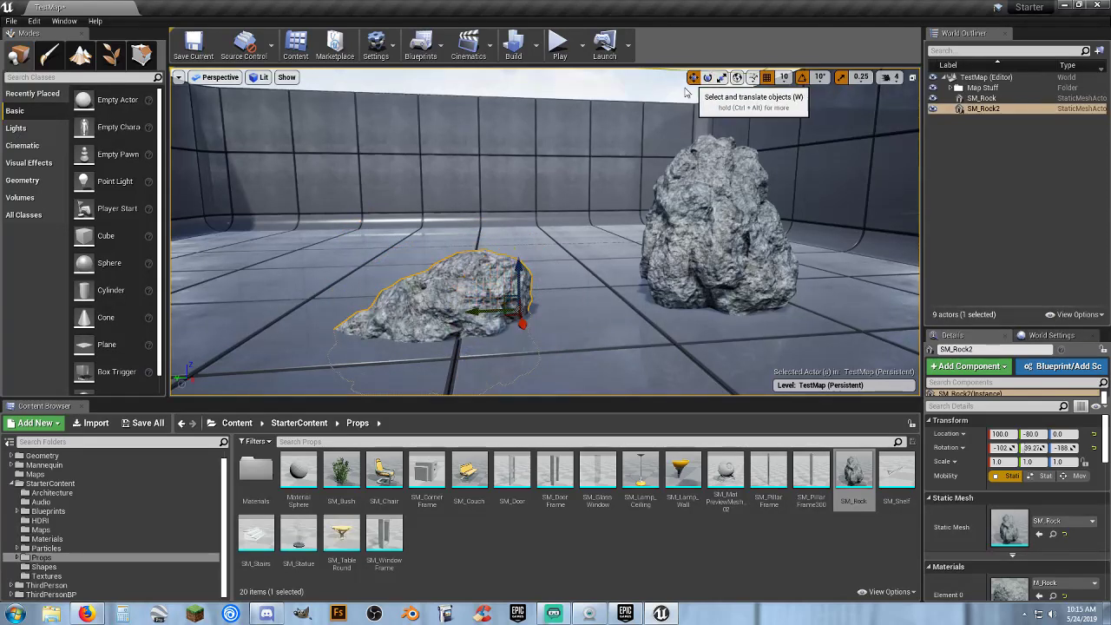
Step: Move the tipped rock copy into the upright rock at Y -340 and Z 50, and inspect the pair from several sides
left_click_drag(480, 310, 577, 307)
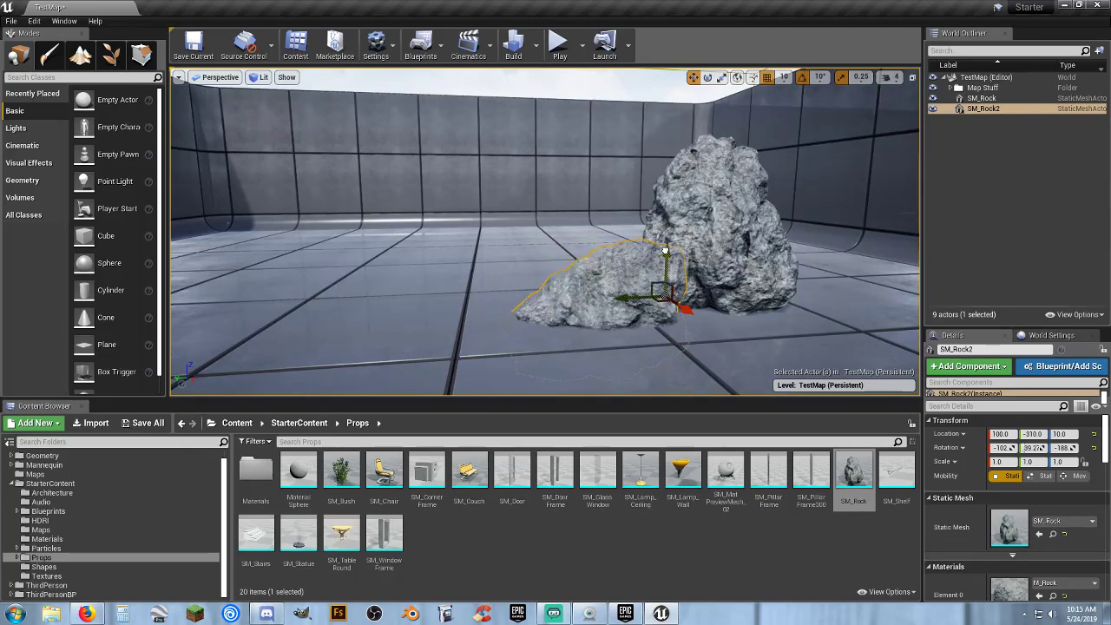
key("a")
right_click_drag(665, 233, 833, 277)
key("w")
key("a")
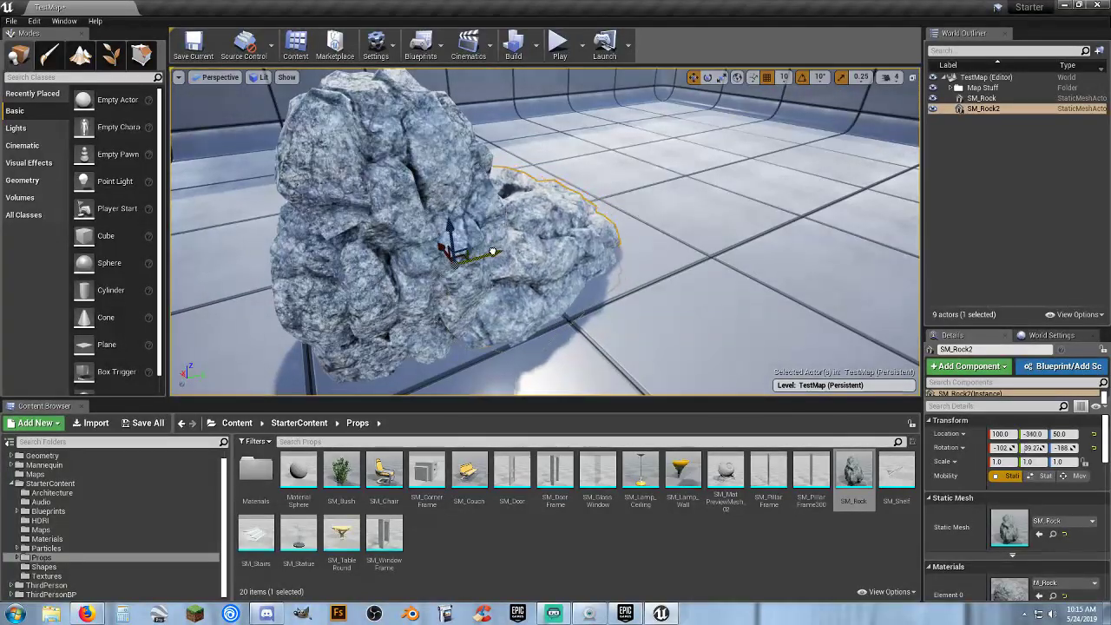
key("d")
right_click_drag(493, 250, 193, 272)
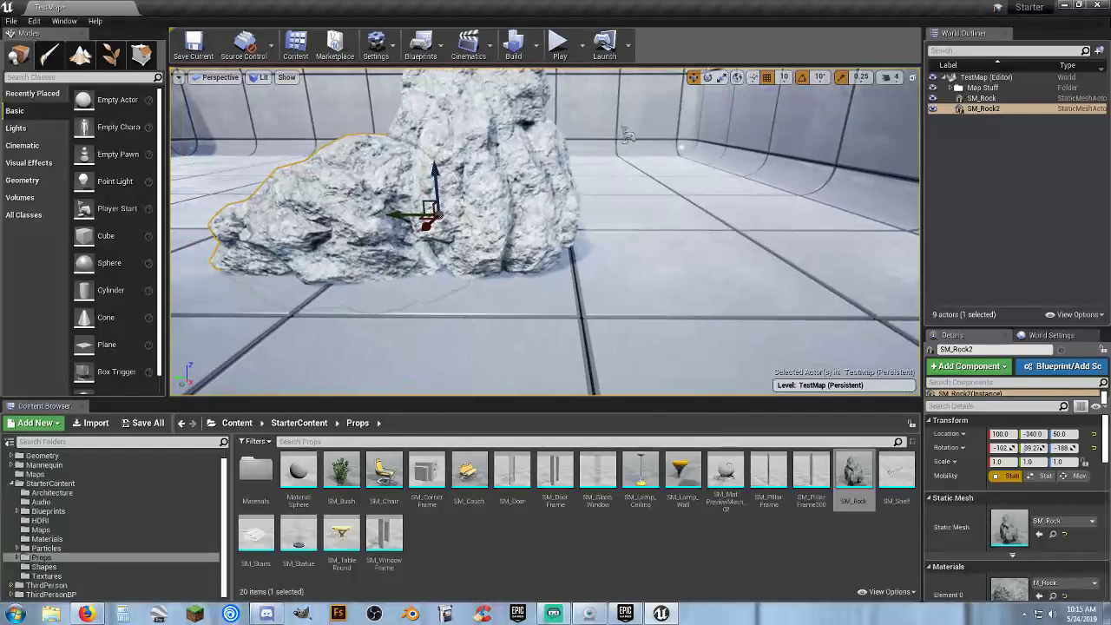
Step: Play the level and run the character onto and around the joined rocks, ending the play session
left_click(557, 48)
key("w")
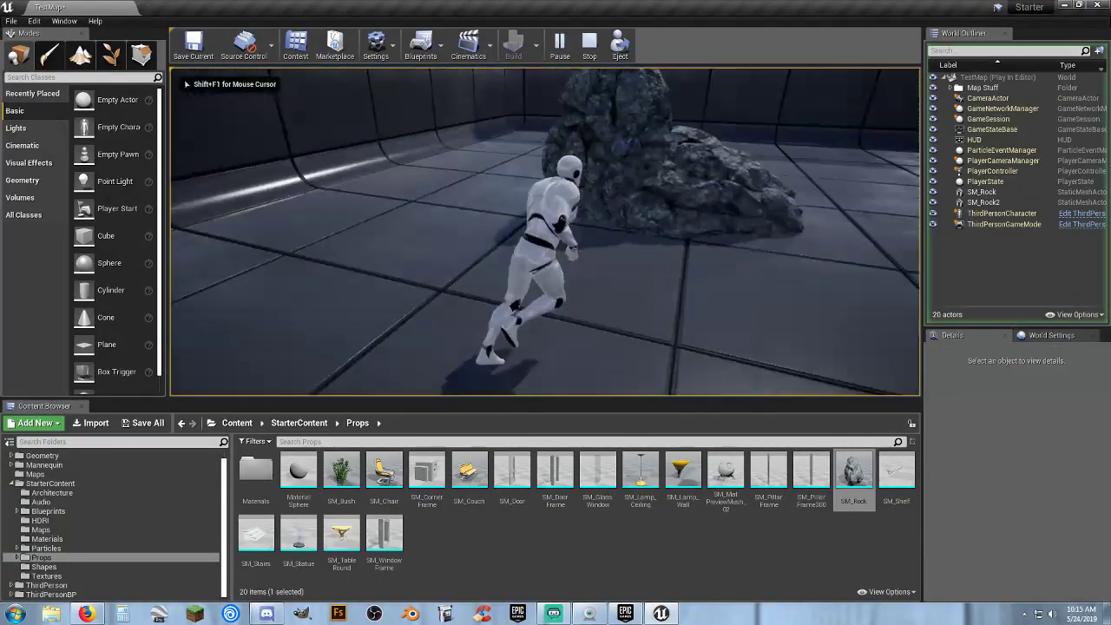
key("w")
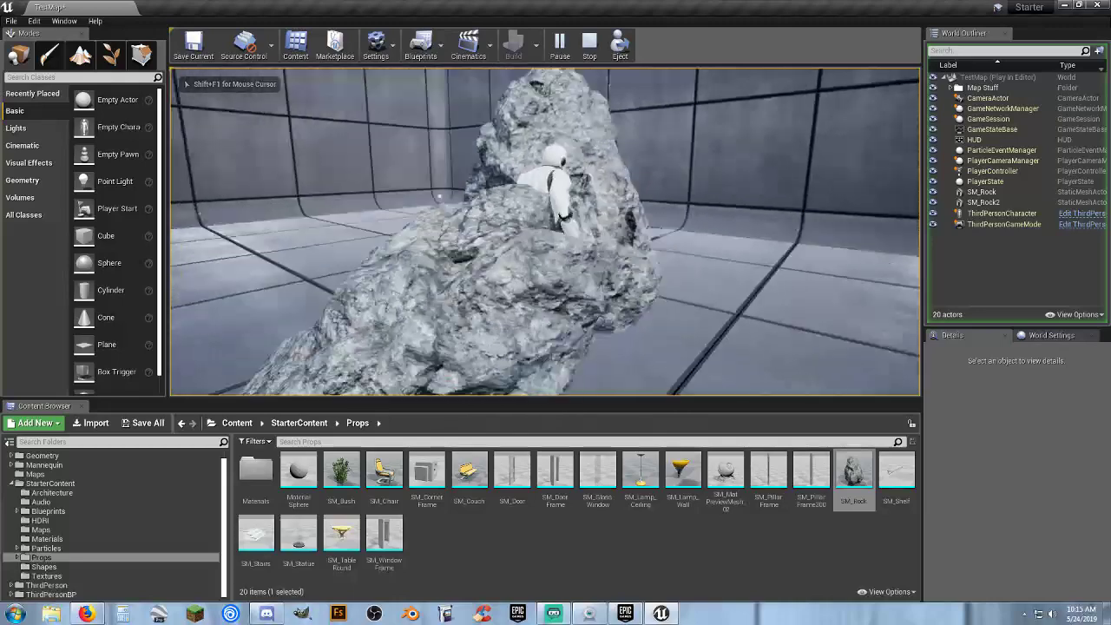
key("w")
key("a")
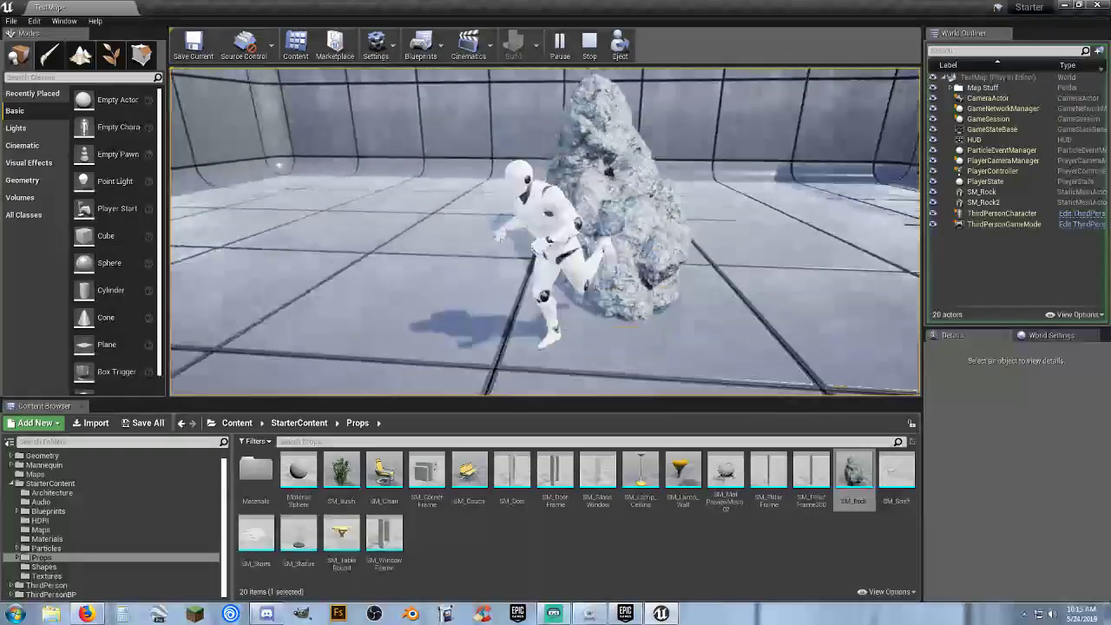
key("Escape")
Step: Delete both rocks from the level
left_click(784, 248)
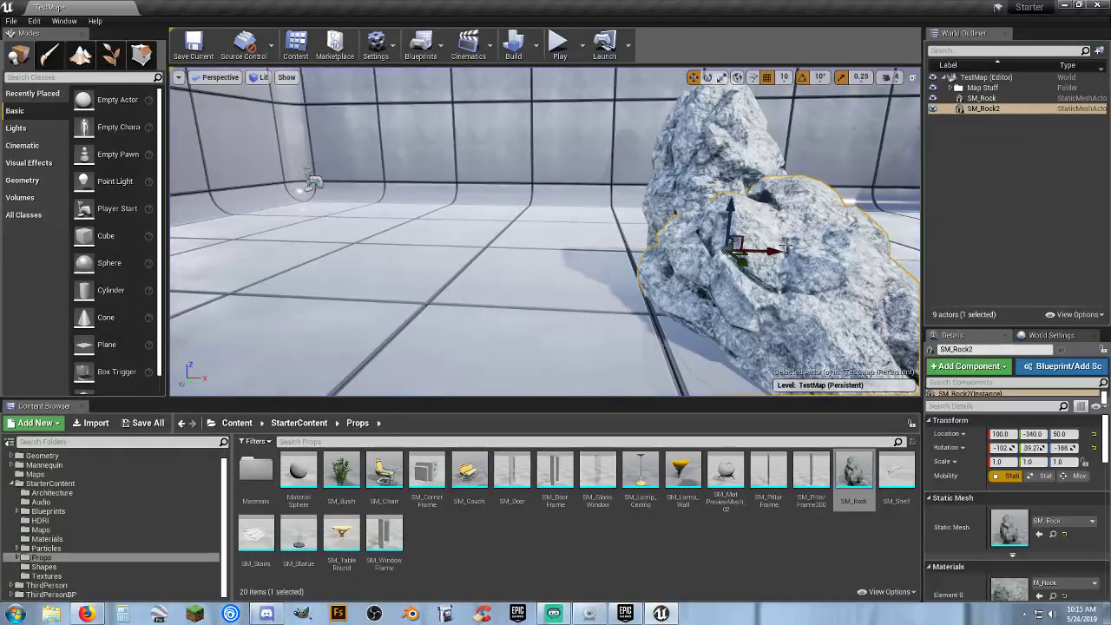
key("Delete")
left_click(720, 225)
key("Delete")
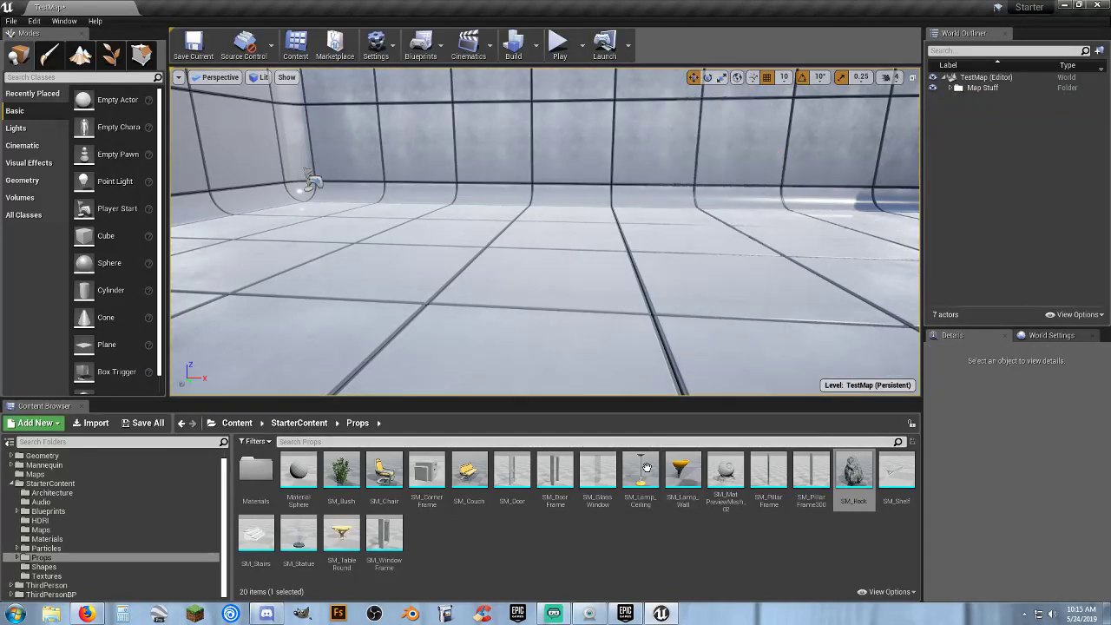
Step: Place the SM_GlassWindow mesh on the floor, view it up close in a play session, and delete it
left_click_drag(593, 503, 588, 278)
left_click(565, 177)
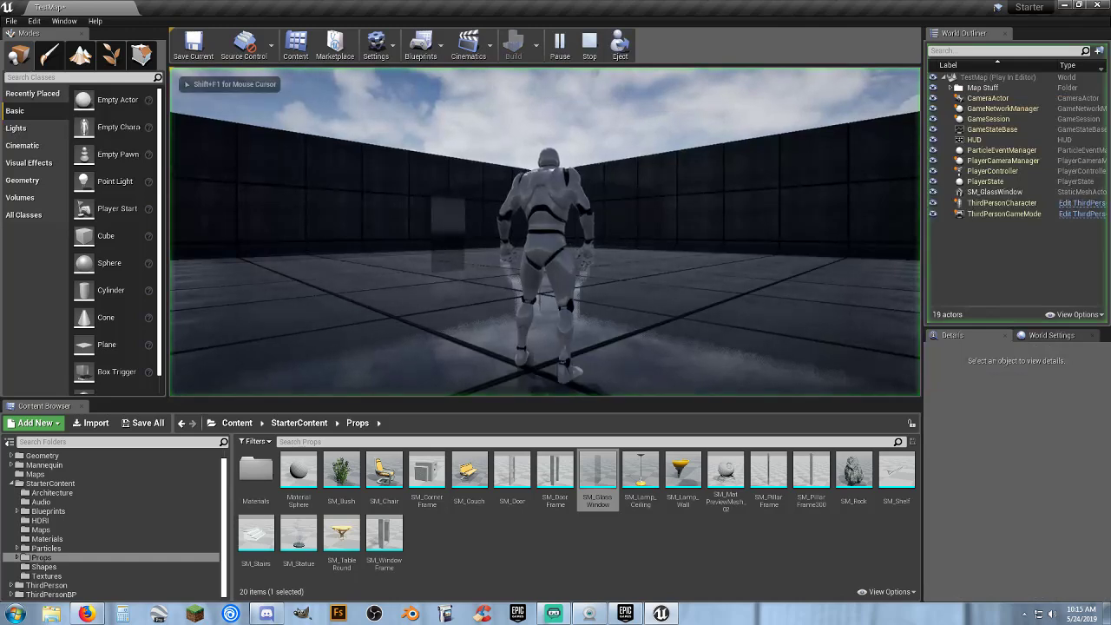
key("w")
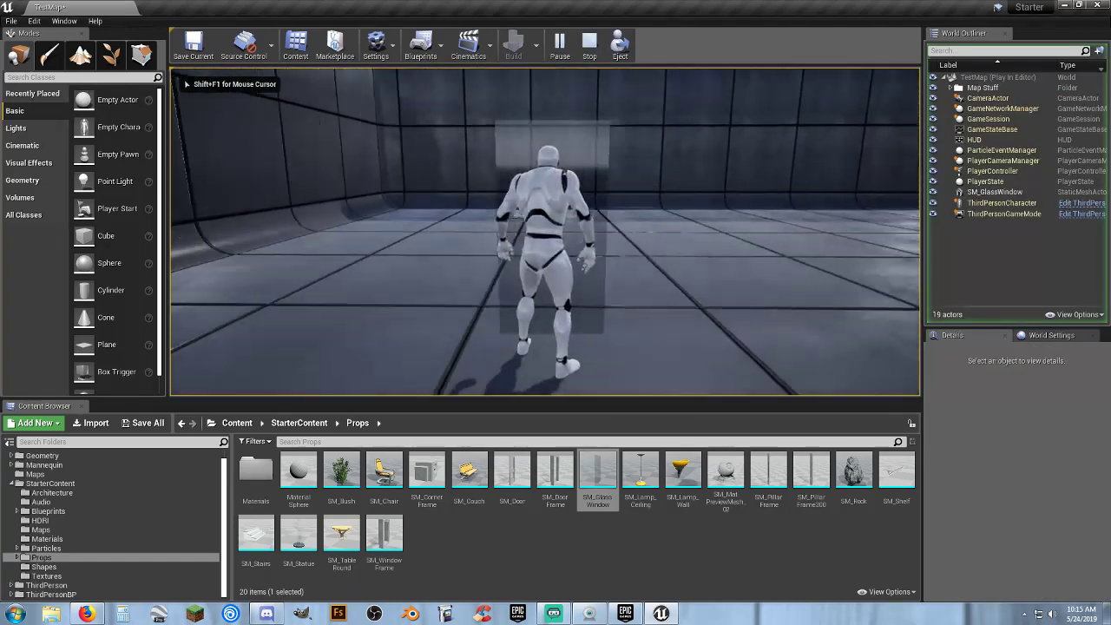
key("Escape")
left_click(543, 245)
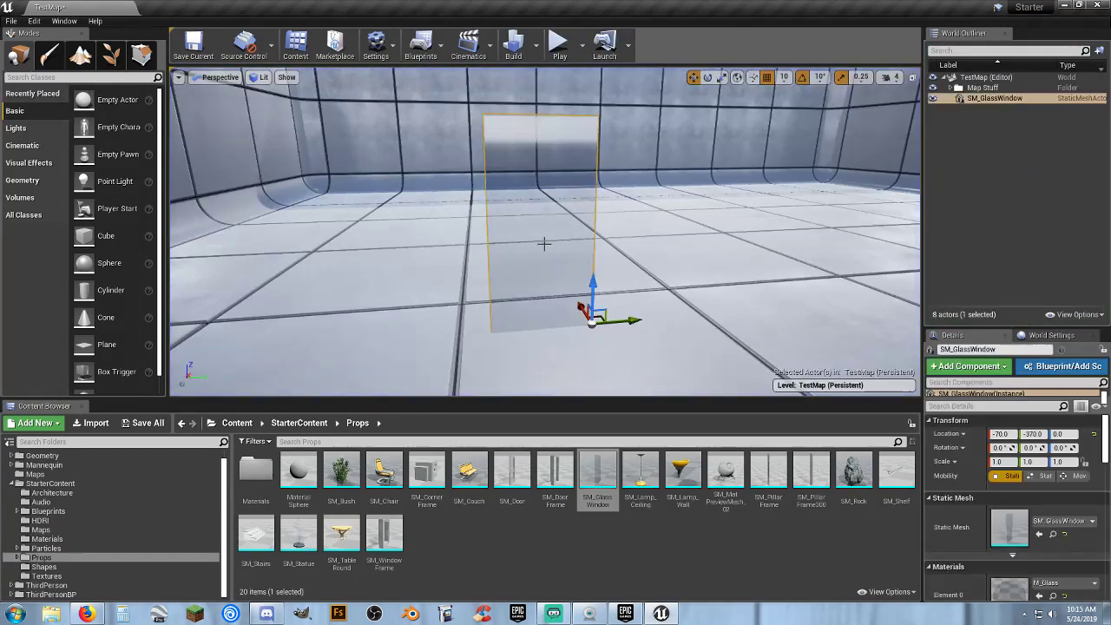
key("Delete")
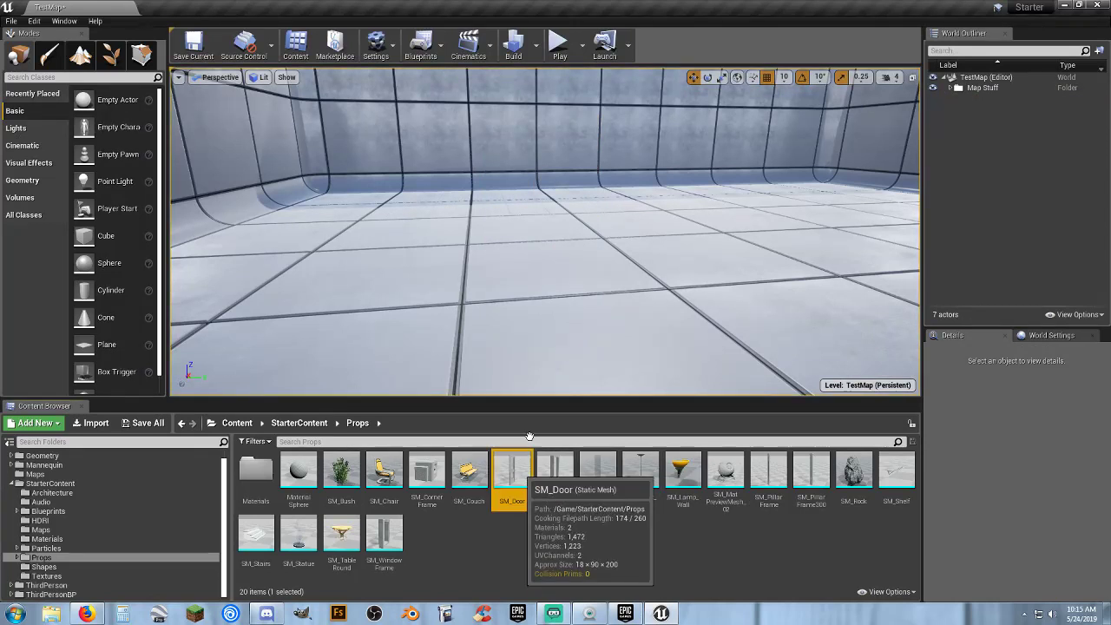
Step: Place SM_Door and SM_DoorFrame side by side on the floor, and run the character around them in a play session
left_click_drag(512, 473, 561, 318)
left_click_drag(572, 421, 644, 305)
left_click(552, 35)
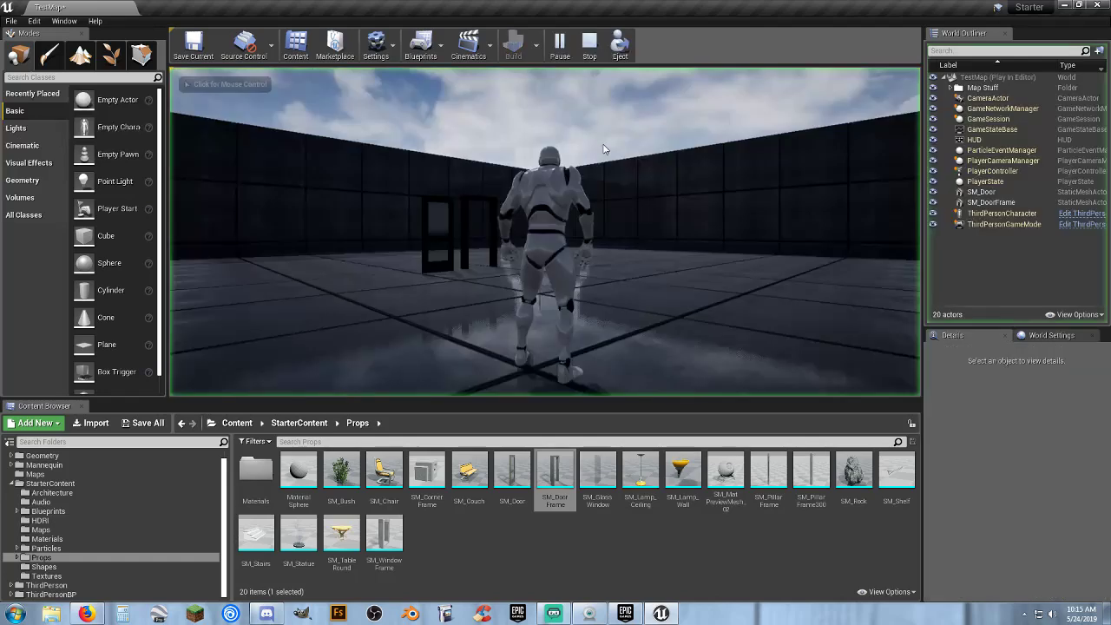
key("w")
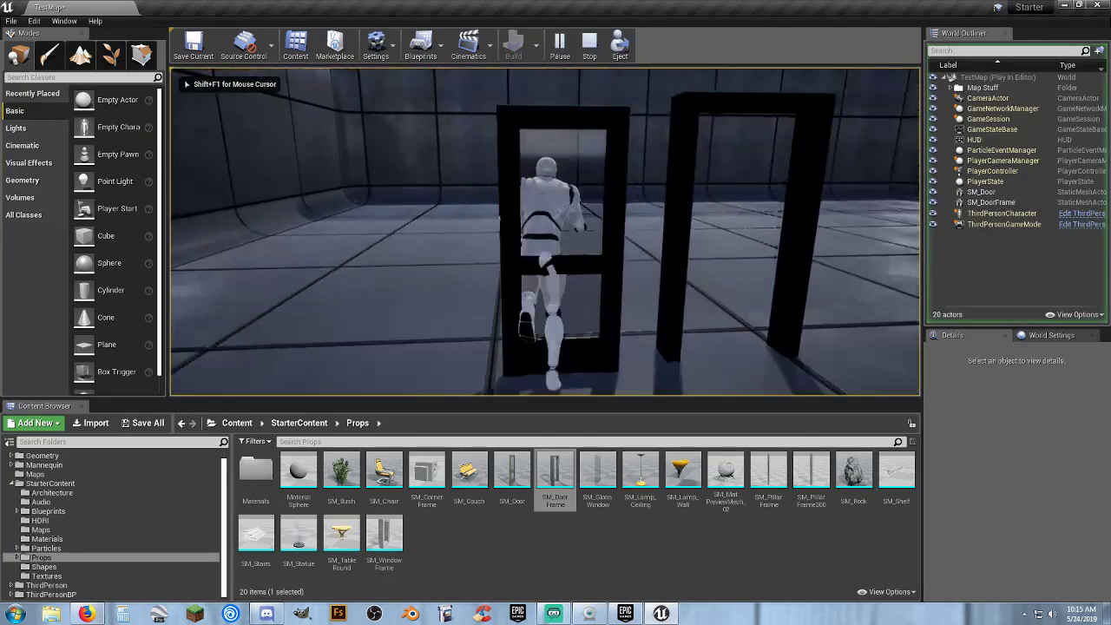
key("s")
key("d")
key("a")
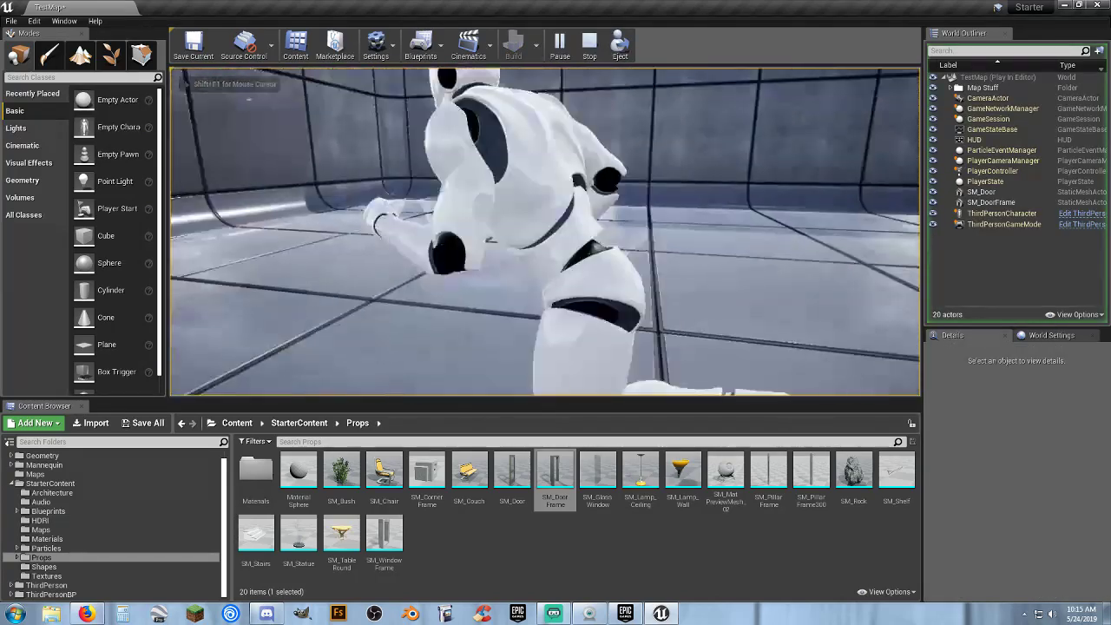
key("d")
key("s")
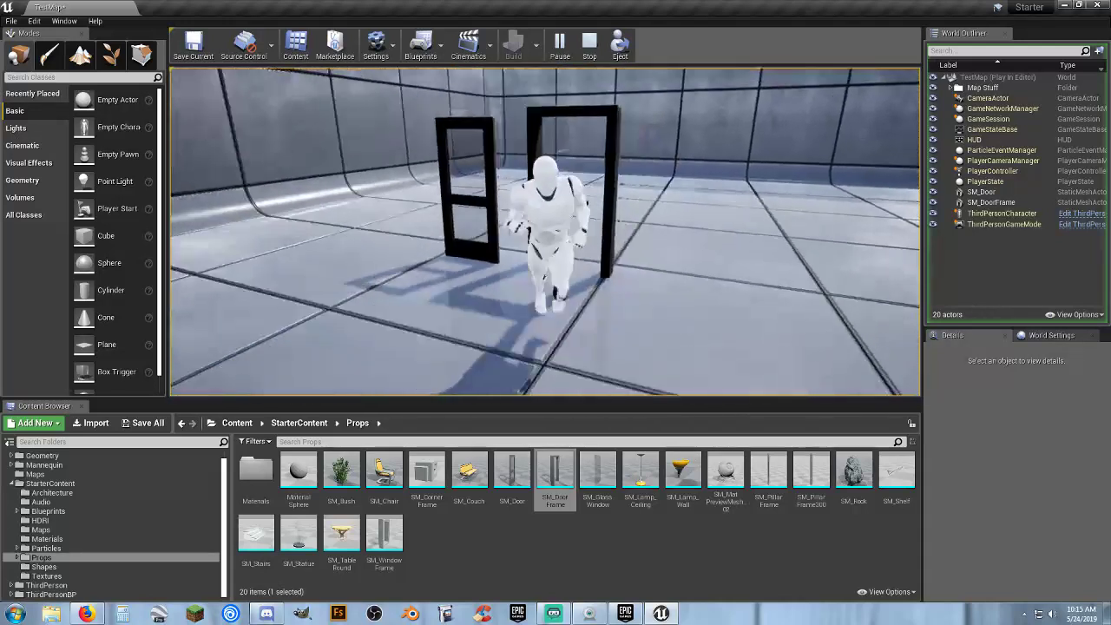
key("Escape")
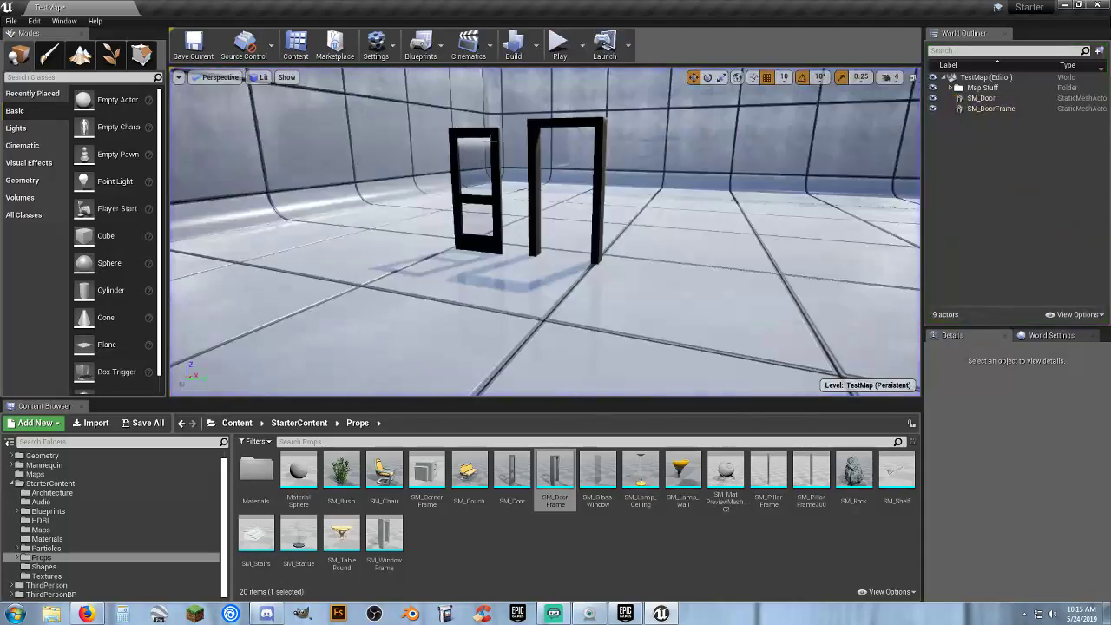
Step: Delete the door and the door frame from the level
left_click(493, 197)
key("Delete")
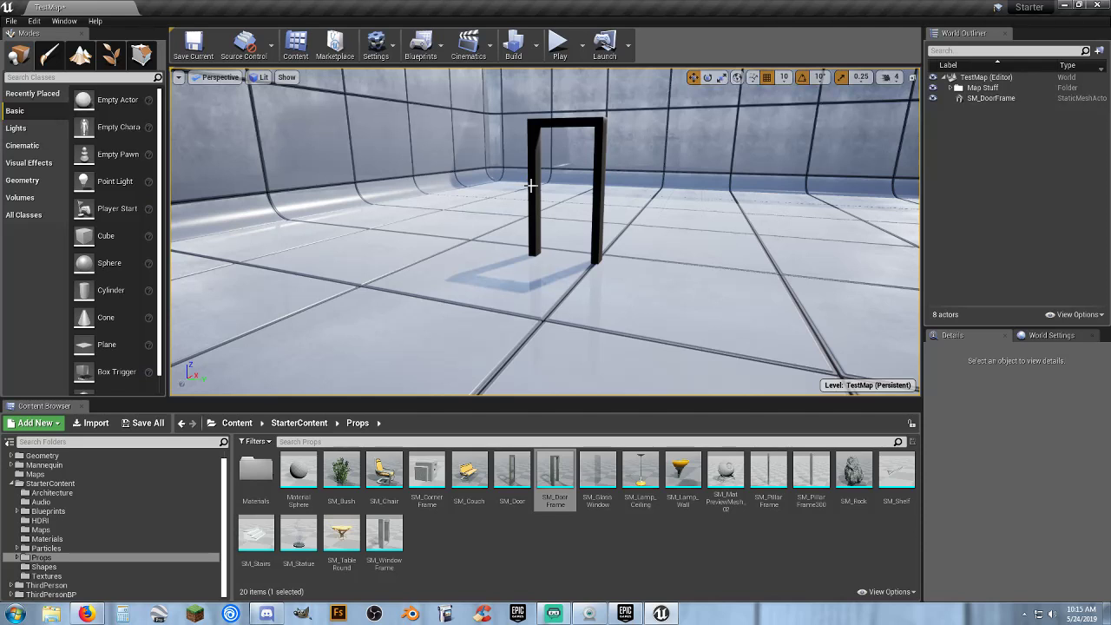
left_click(531, 185)
key("Delete")
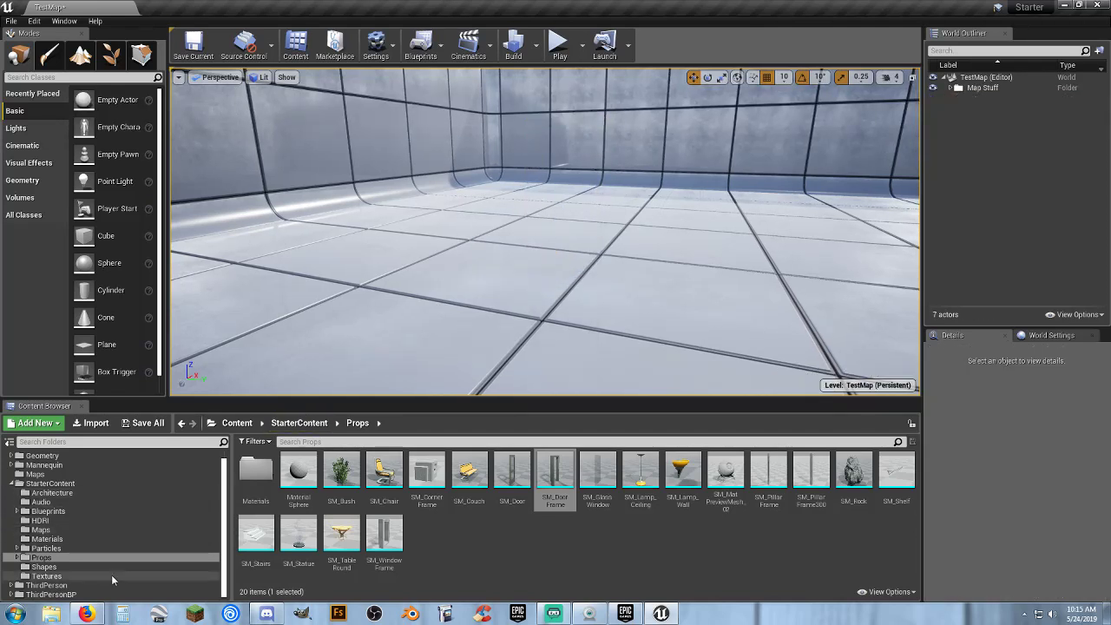
Step: From StarterContent's Shapes folder, place Shape_Pipe_90, Shape_Pipe_180 and Shape_Pipe on the floor
left_click(57, 567)
right_click_drag(422, 339, 415, 269)
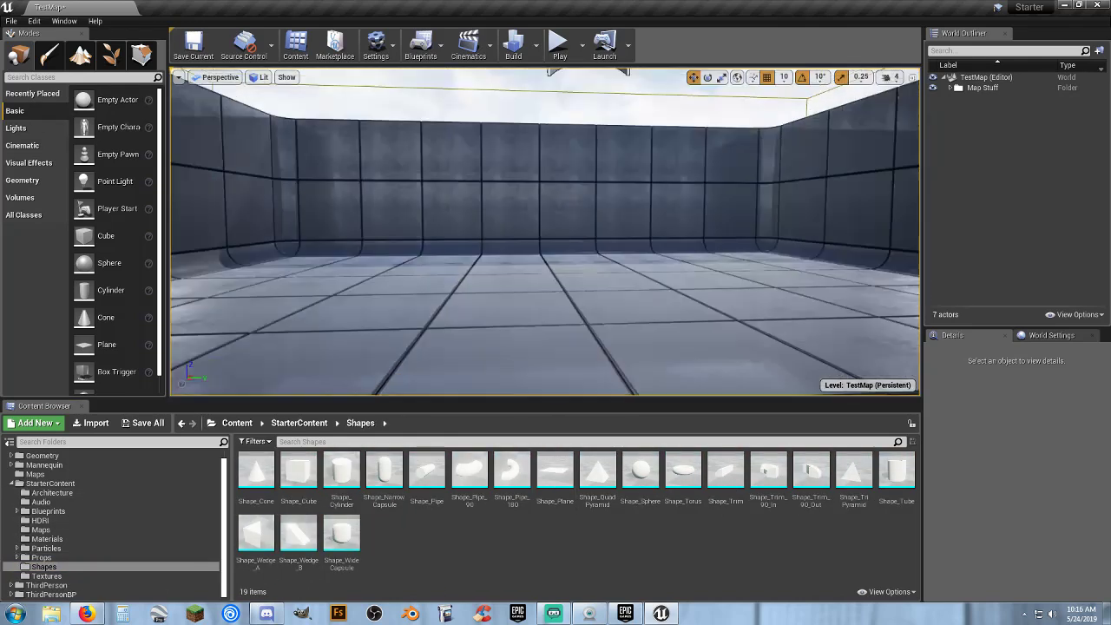
right_click_drag(499, 346, 486, 328)
right_click_drag(497, 288, 483, 257)
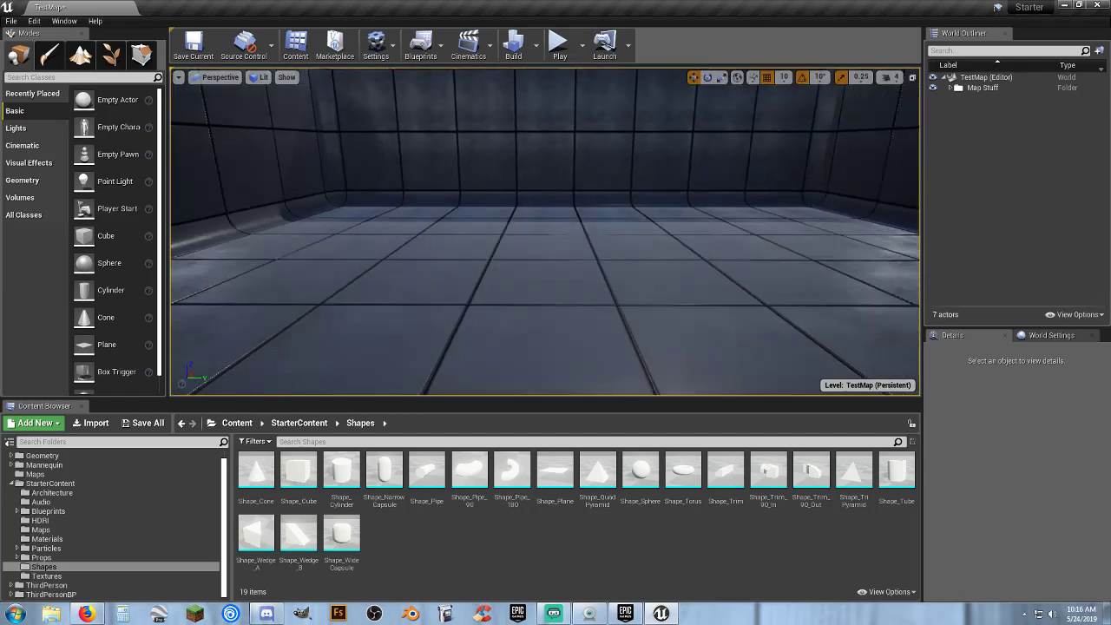
left_click_drag(470, 470, 539, 280)
left_click_drag(512, 469, 572, 340)
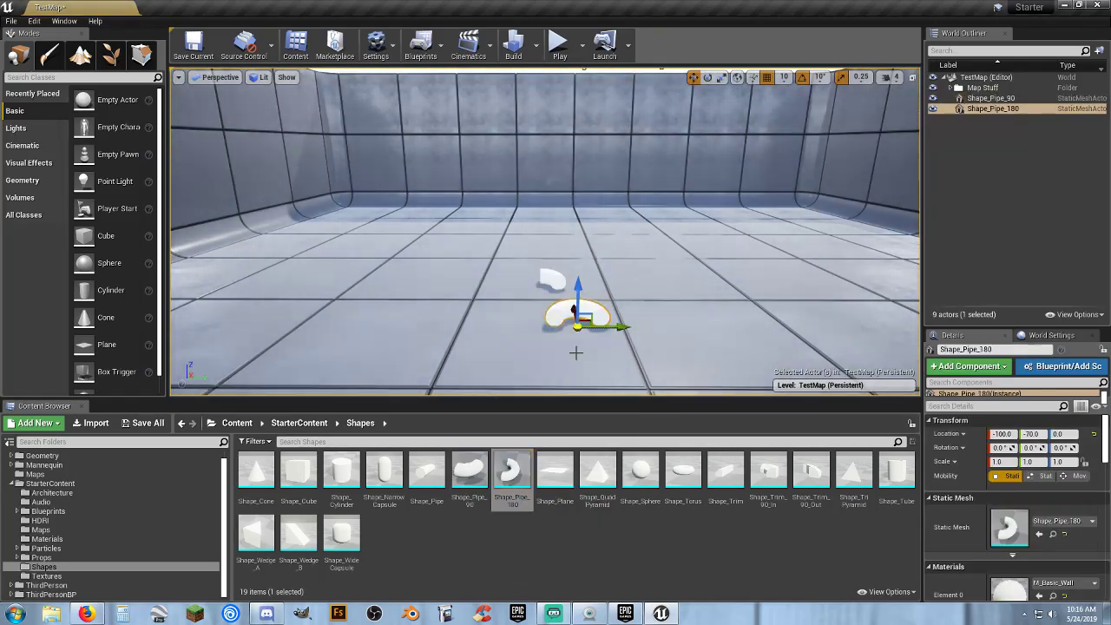
left_click_drag(426, 469, 501, 345)
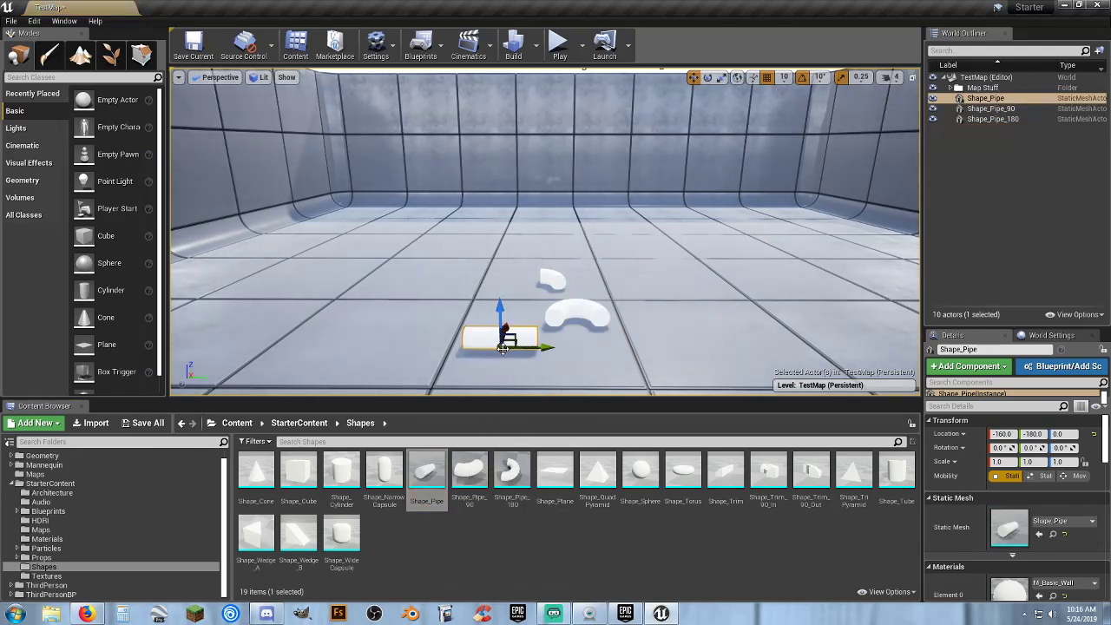
Step: Undo the placement of the three pipe shapes
key("ctrl+z")
key("ctrl+z")
key("ctrl+z")
key("ctrl+z")
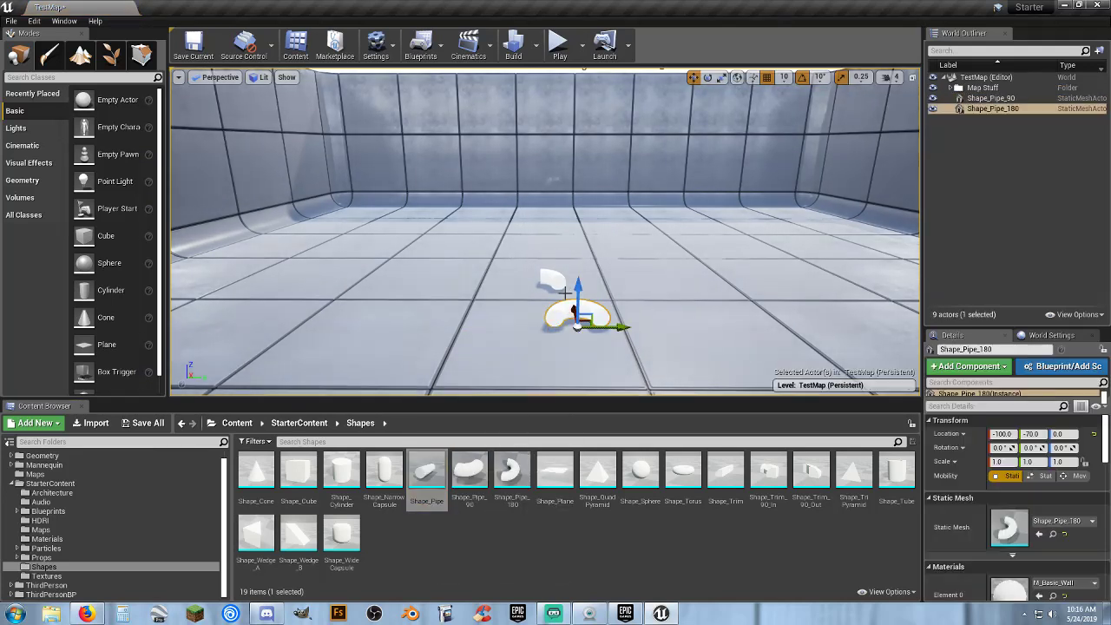
key("ctrl+z")
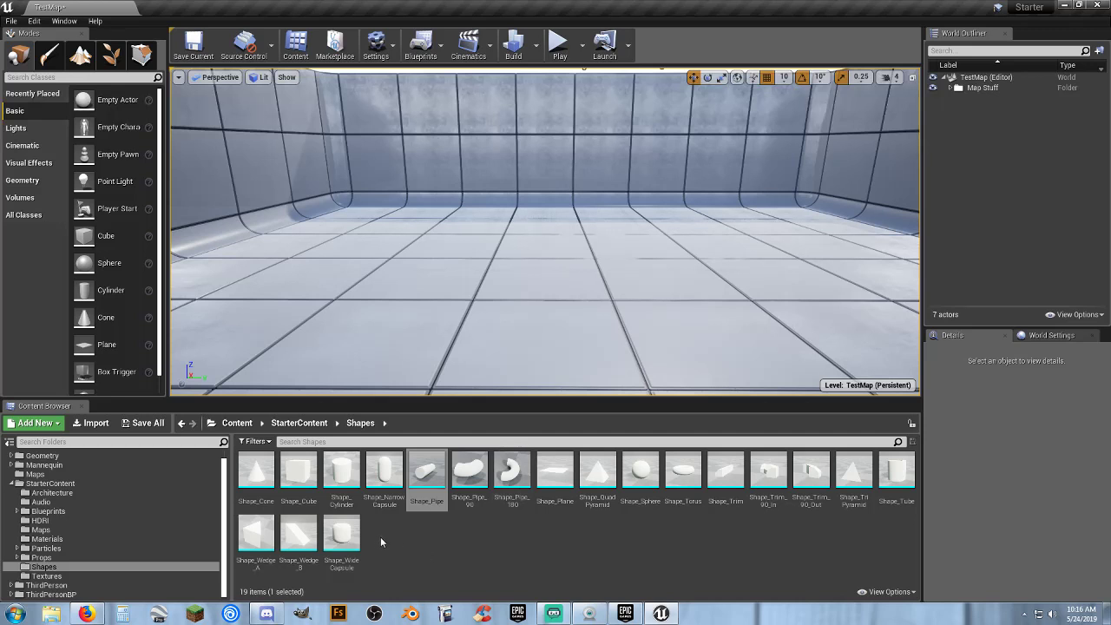
Step: Place Shape_WideCapsule on the floor at X -110, Y -20 and scale it to 2.5 in Y and 2.0 in Z
left_click_drag(343, 531, 610, 330)
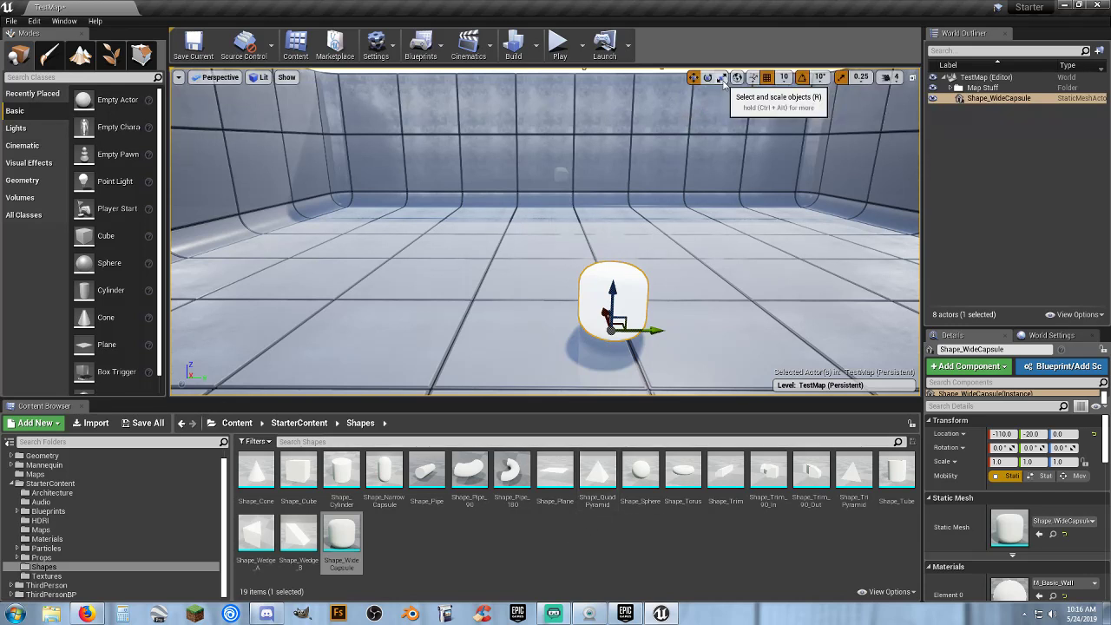
left_click(722, 80)
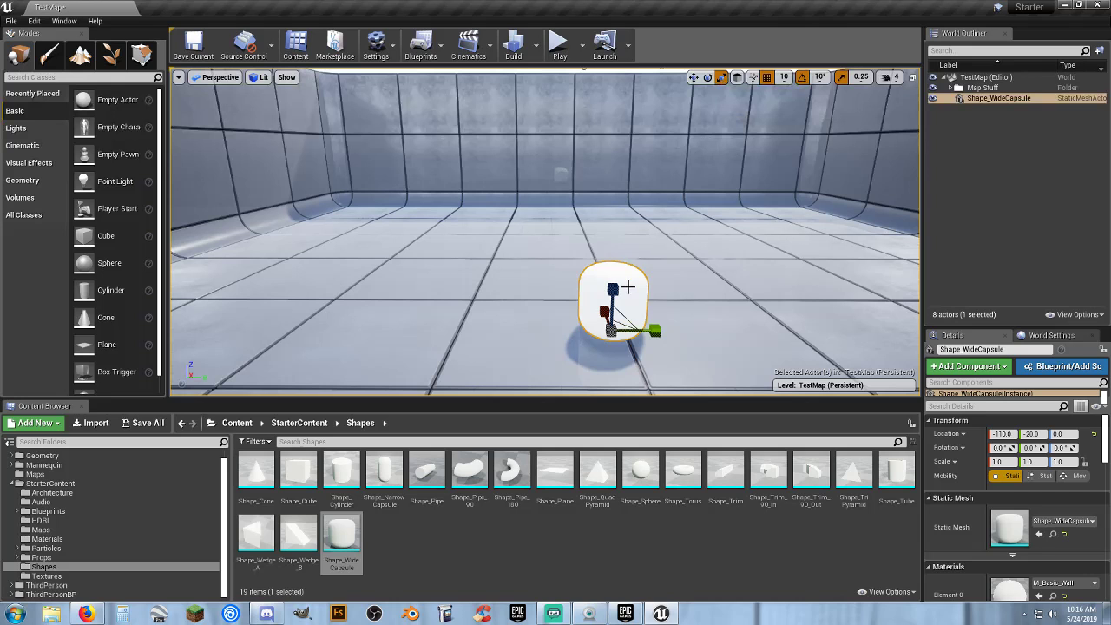
left_click_drag(613, 286, 613, 248)
left_click_drag(651, 333, 703, 333)
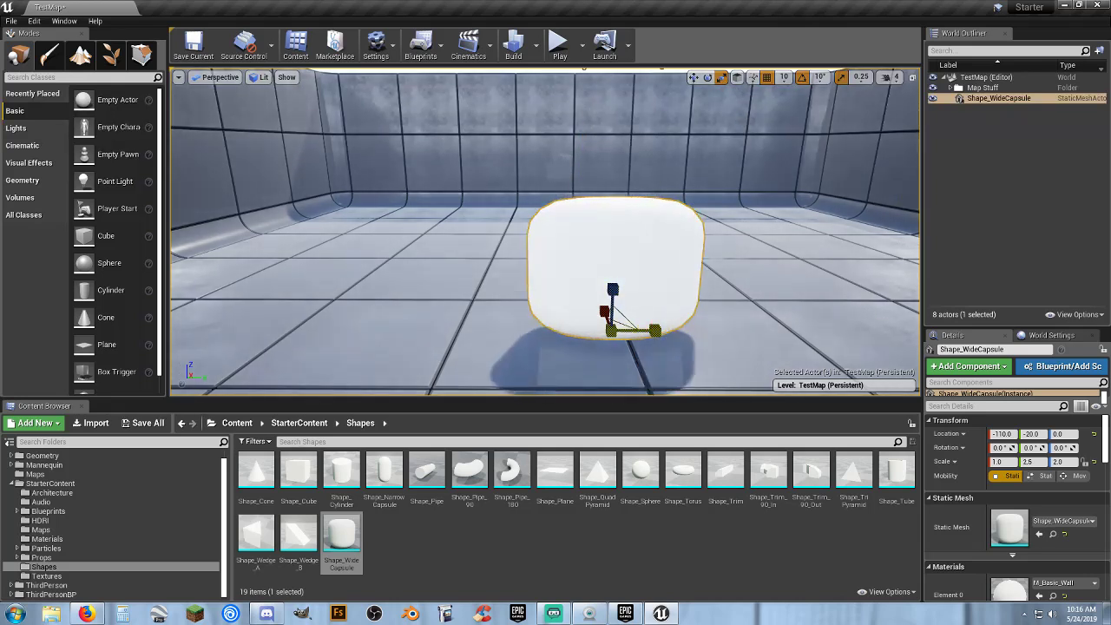
Step: Stretch the wide capsule to an X scale of 5.5 and delete it from the level
right_click_drag(703, 333, 902, 333)
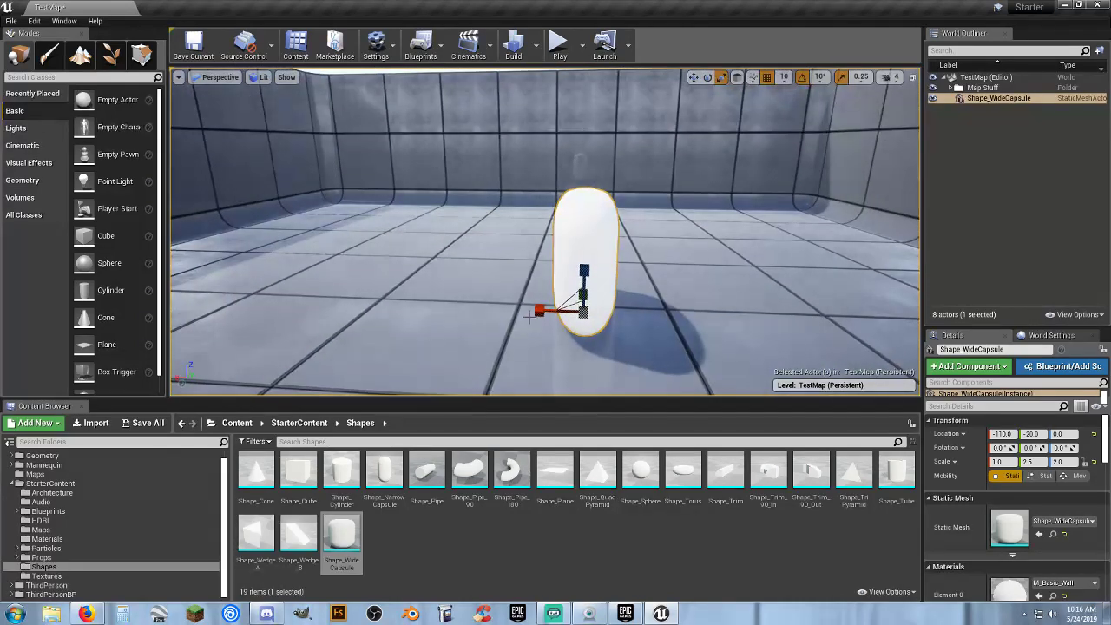
left_click_drag(538, 309, 408, 310)
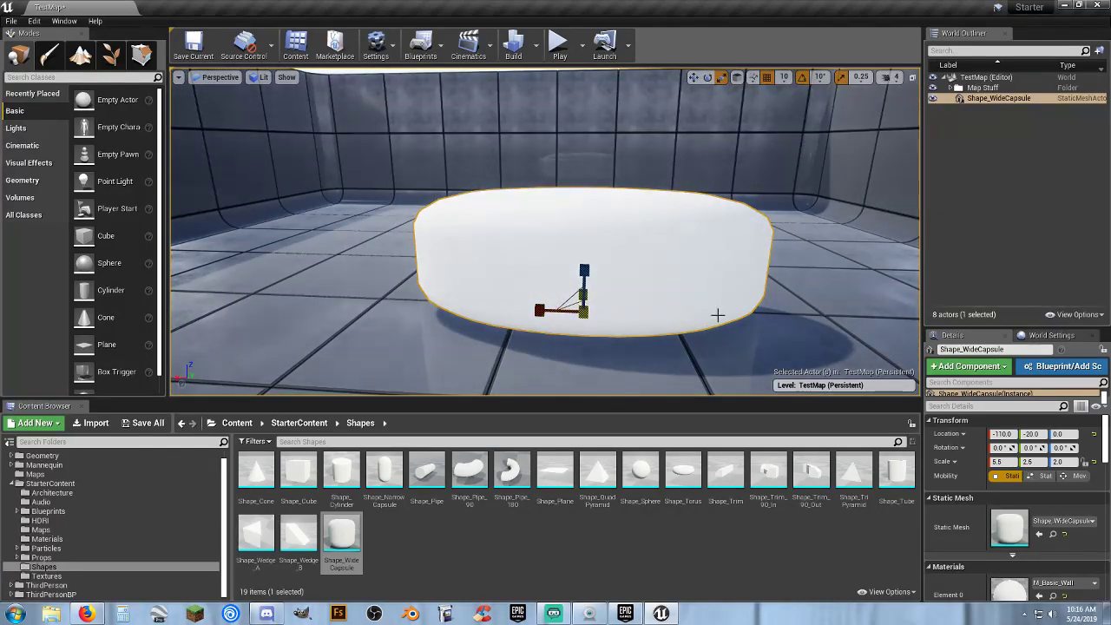
right_click_drag(717, 316, 773, 325)
key("Delete")
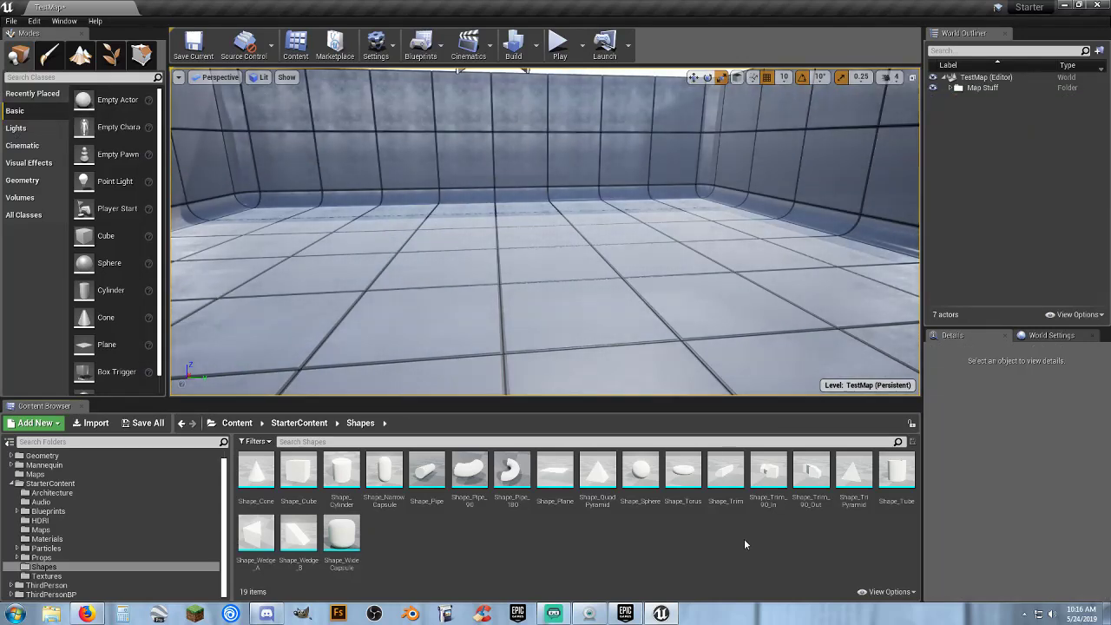
Step: Look into the Textures folder, collapse the StarterContent tree, and view the StarterContent folder's subfolders
left_click(45, 577)
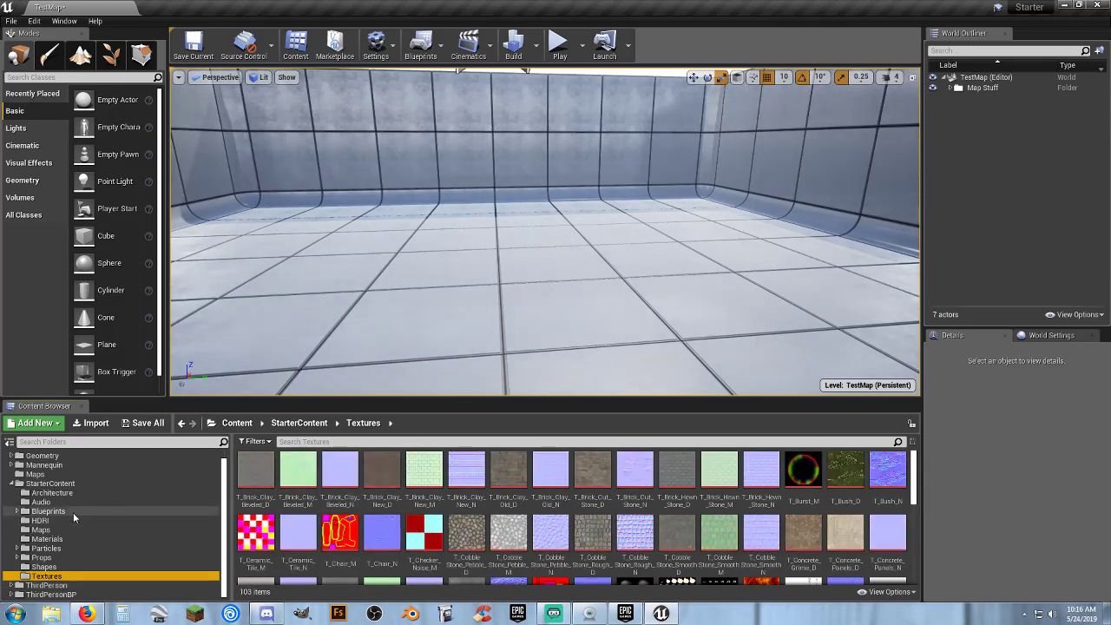
left_click(12, 489)
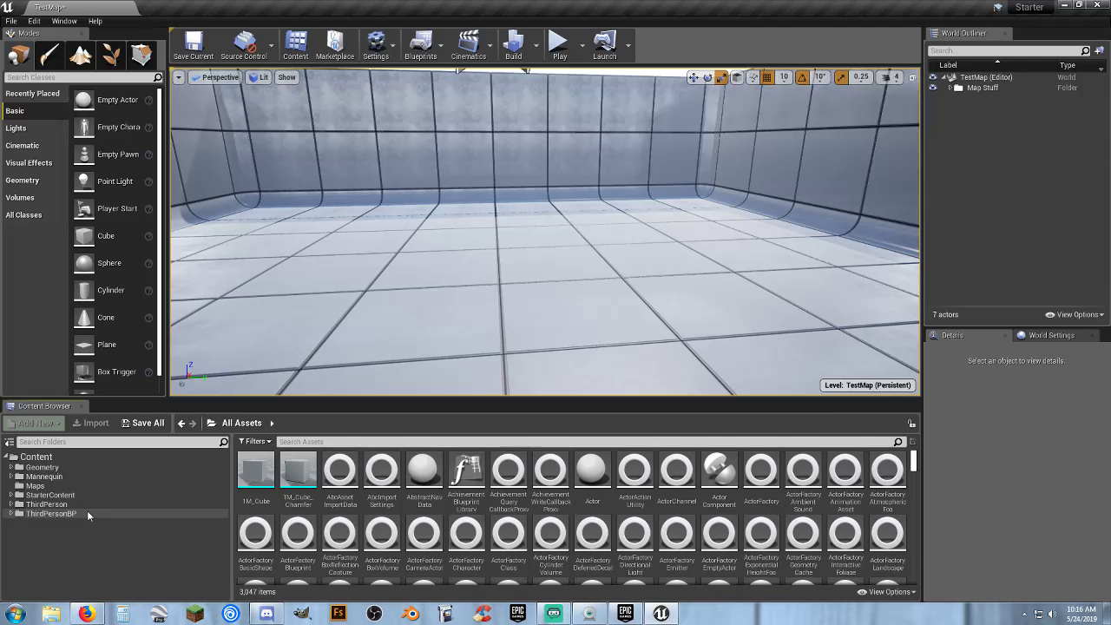
left_click(69, 496)
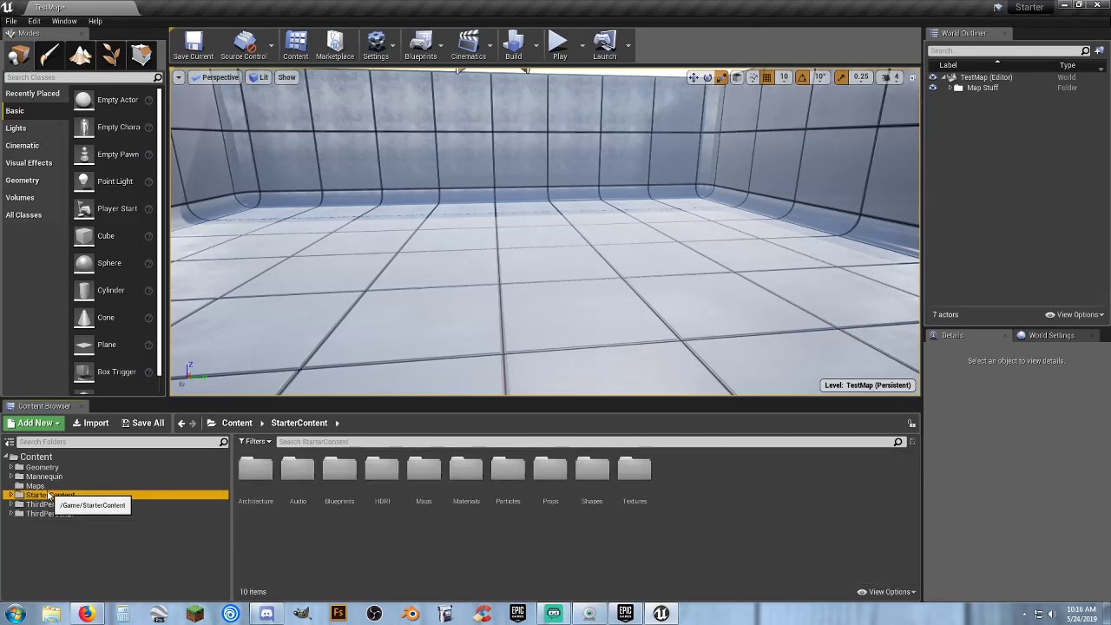
Step: Open the Content/Maps folder and save the modified TestMap level
left_click(49, 487)
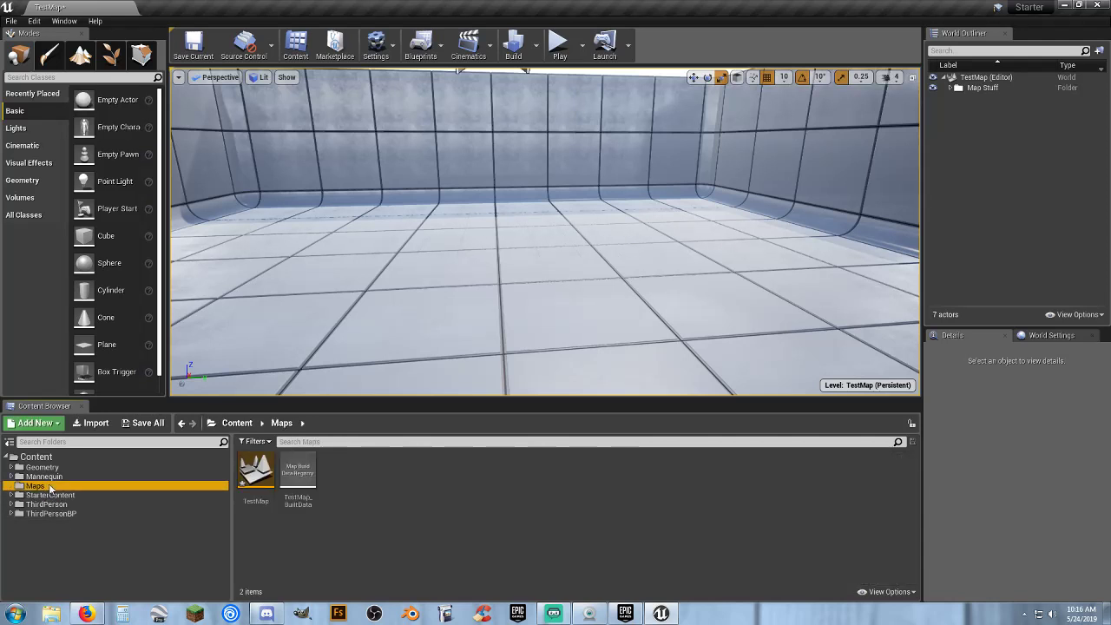
left_click(162, 423)
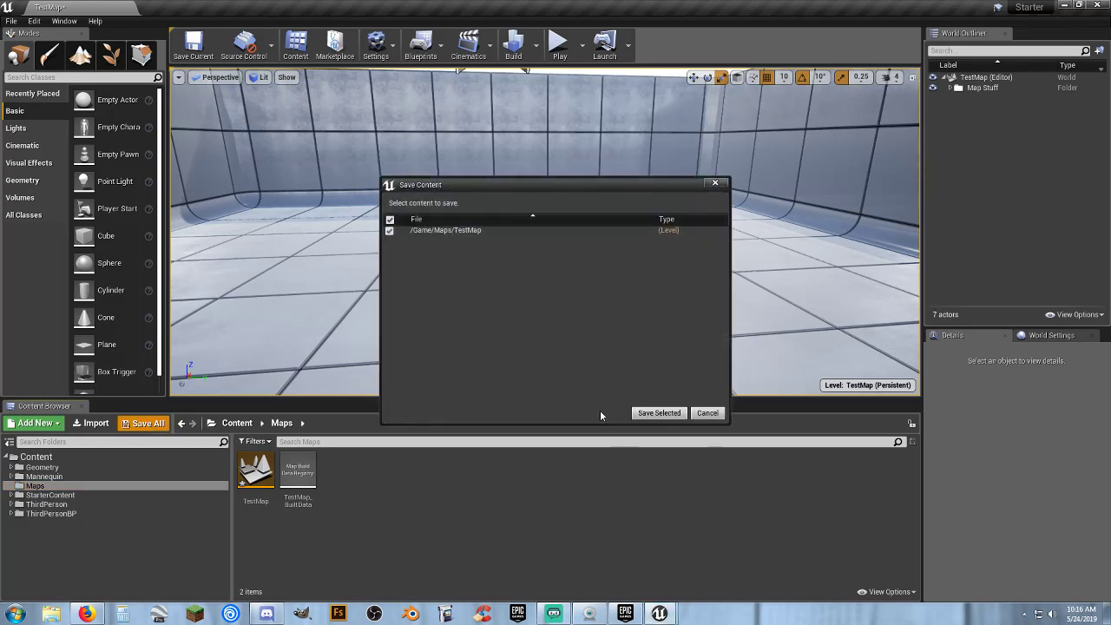
left_click(657, 412)
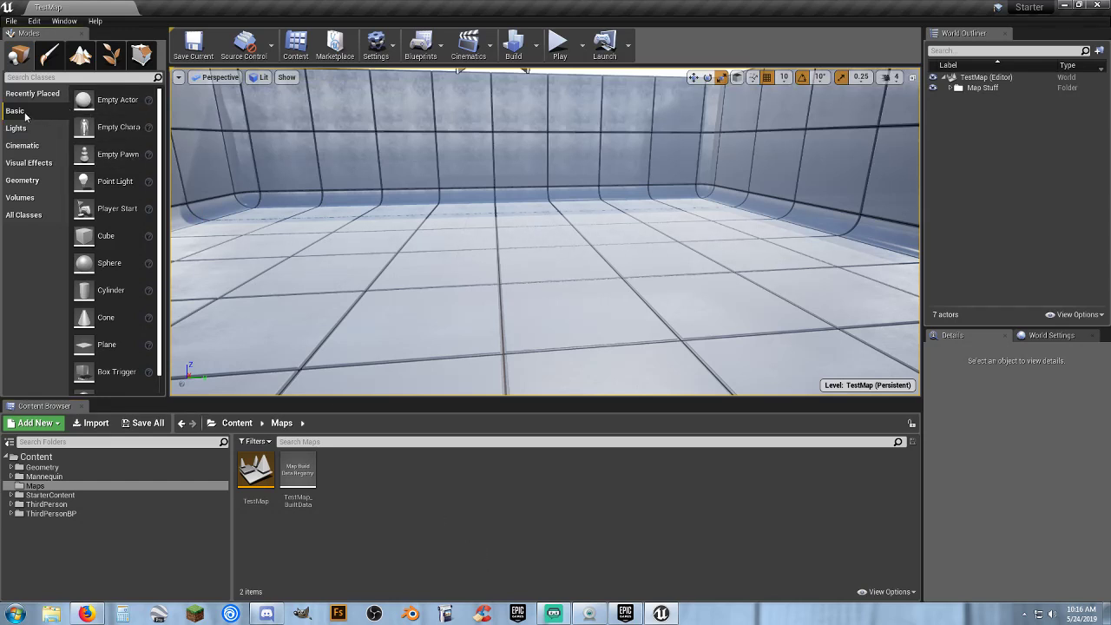
Step: Place a basic Cube on the floor at X 100, Y -340 and delete it
scroll(98, 134, "down", 1)
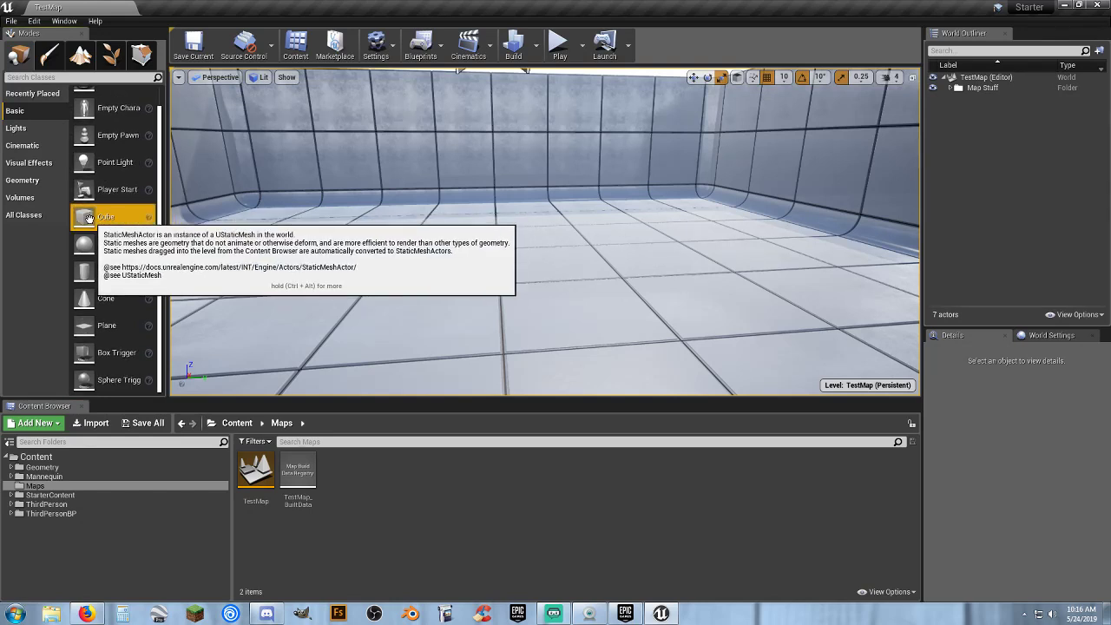
left_click_drag(87, 217, 333, 275)
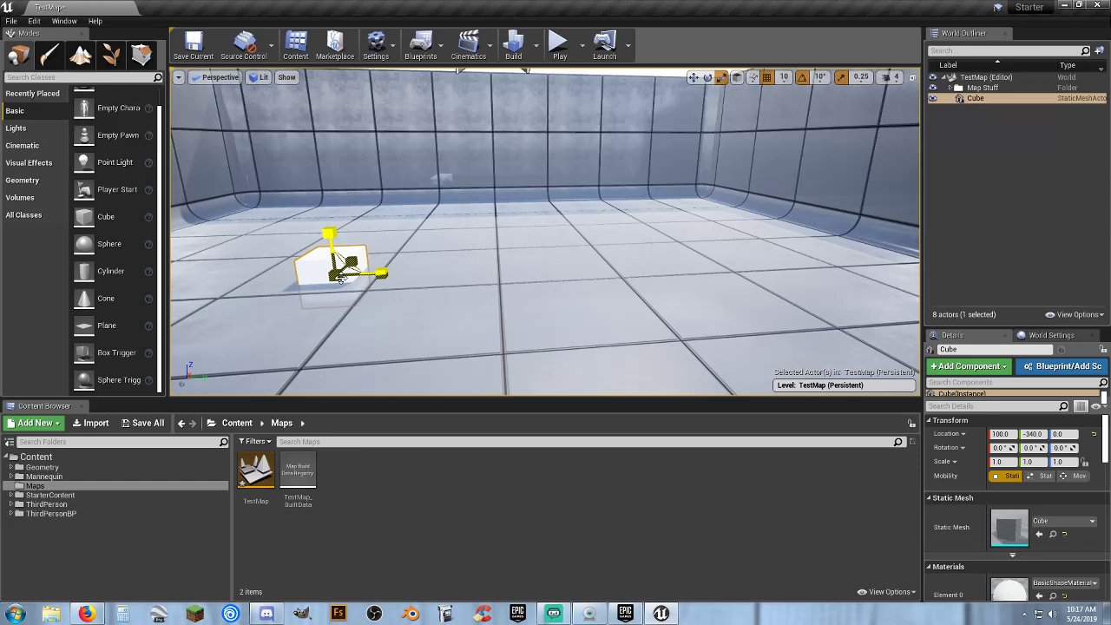
key("Delete")
Step: Place a basic Plane at X -50, Y -90, raised to Z 290, and delete it after viewing it from above
left_click_drag(86, 325, 448, 296)
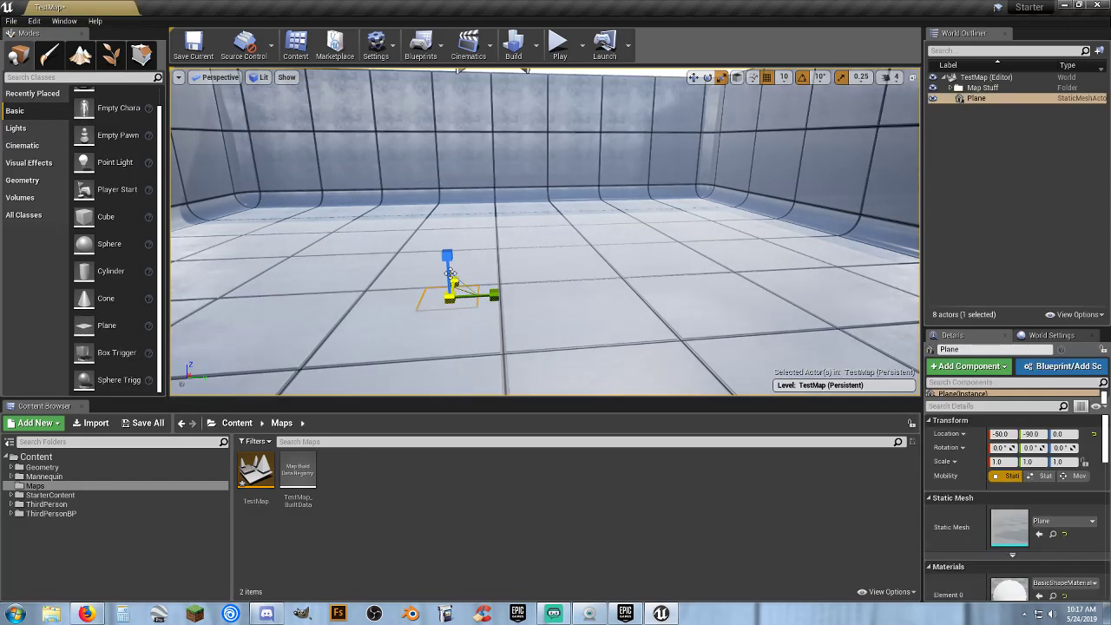
left_click(692, 77)
left_click_drag(449, 257, 445, 52)
right_click_drag(545, 231, 494, 200)
right_click_drag(564, 278, 472, 247)
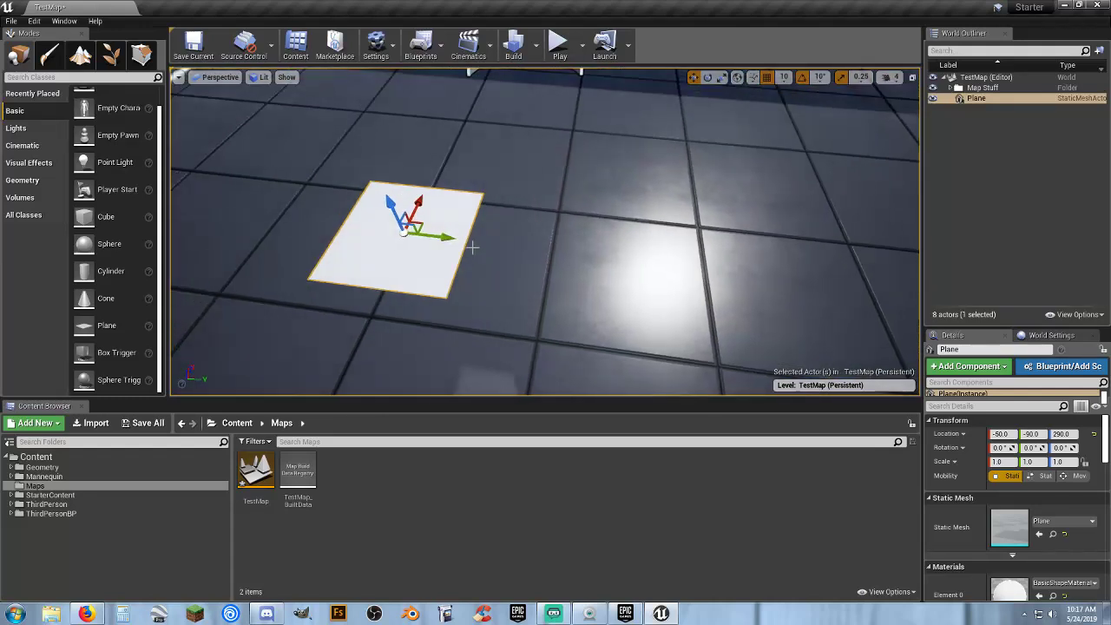
key("Delete")
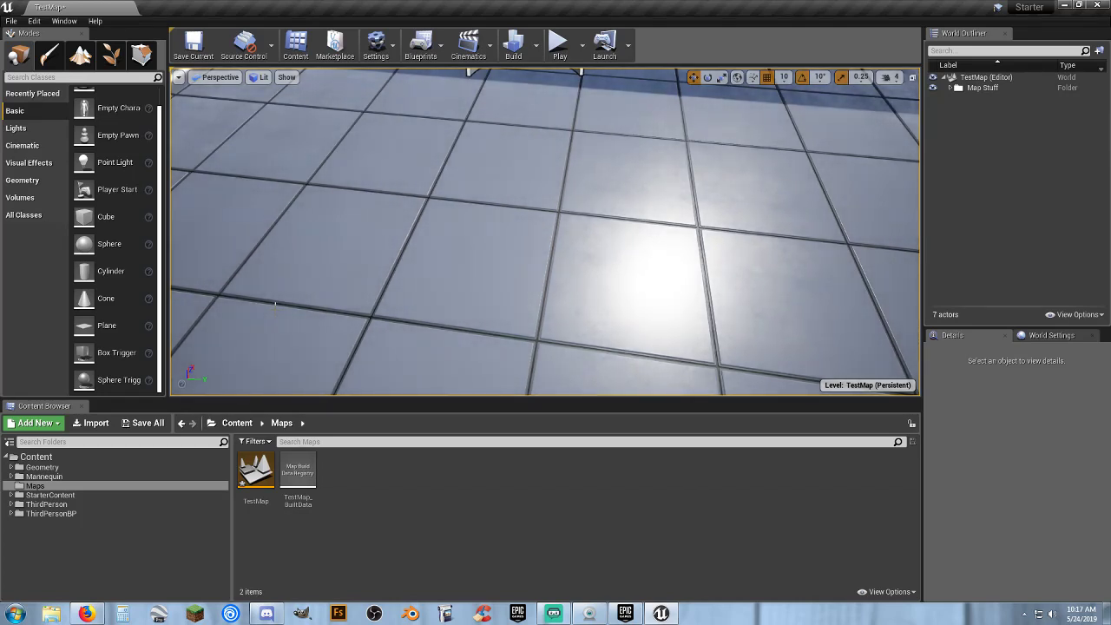
Step: Place a basic Plane at X 260, Y -150, Z 20 and scale it to 3.75 in X and 8.25 in Y
left_click_drag(84, 326, 486, 196)
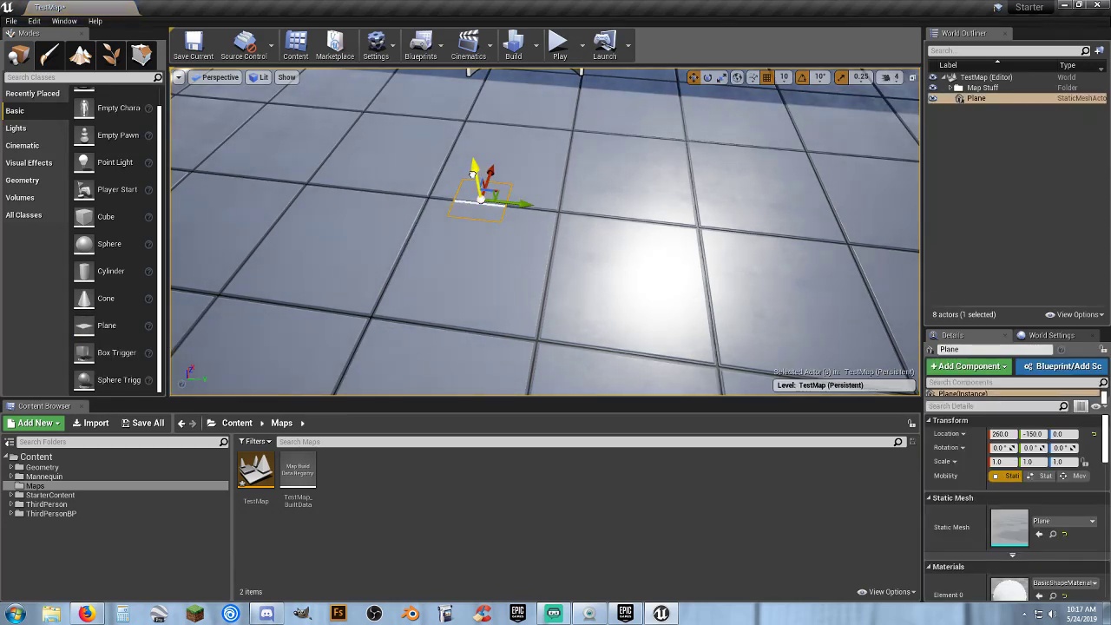
left_click(720, 77)
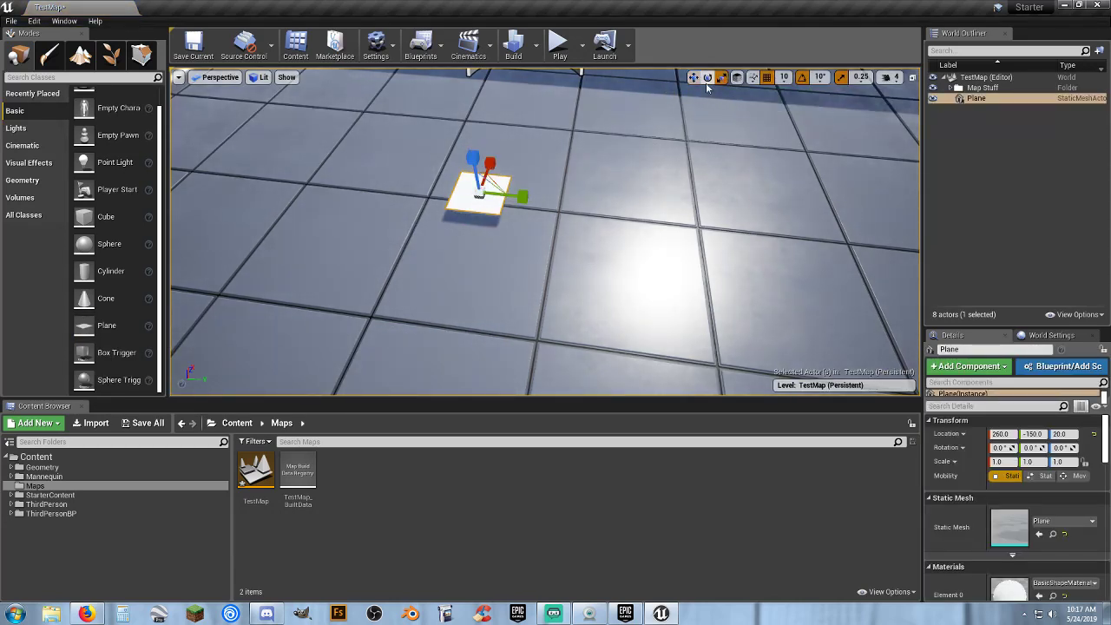
left_click_drag(520, 196, 525, 156)
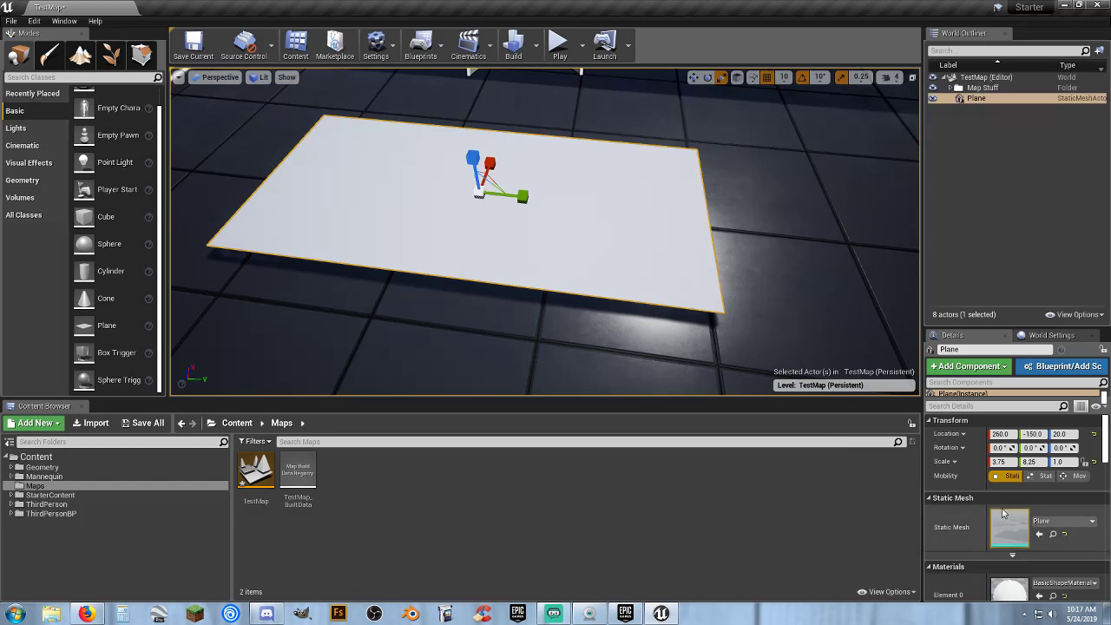
Step: Apply the M_Water_Ocean material from StarterContent/Materials to the scaled Plane's Element 0 slot
scroll(963, 535, "down", 2)
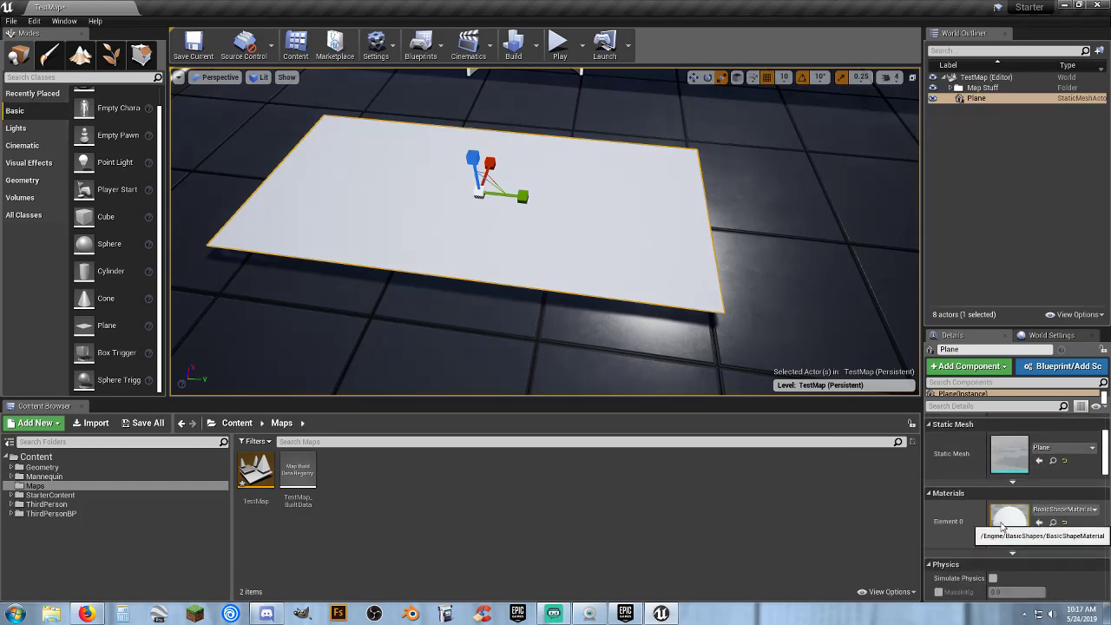
left_click(11, 495)
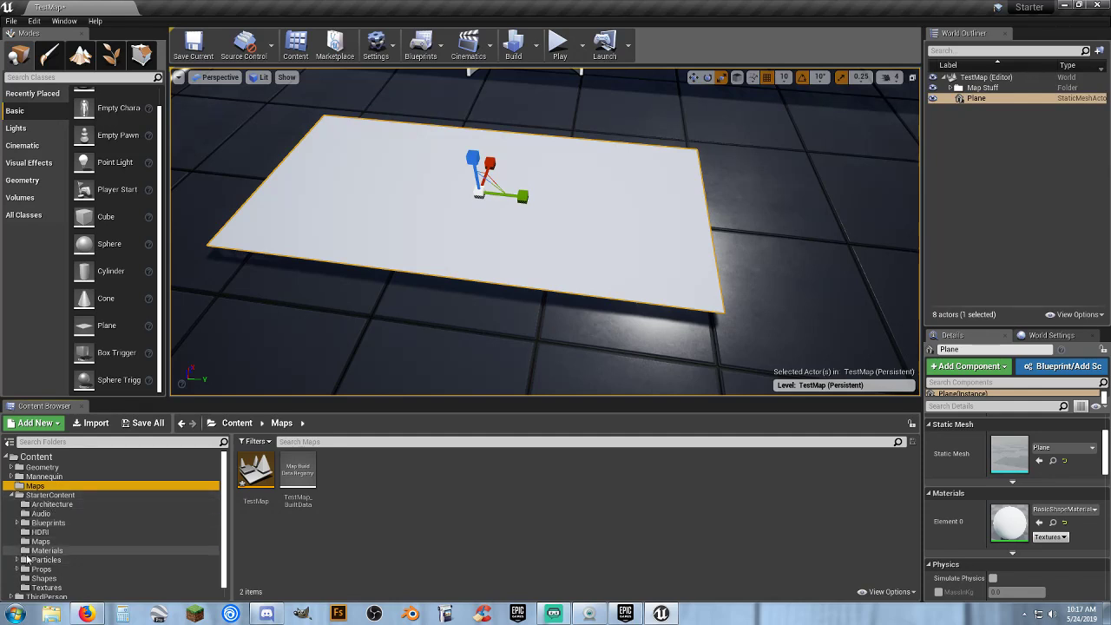
left_click(39, 550)
scroll(793, 490, "down", 2)
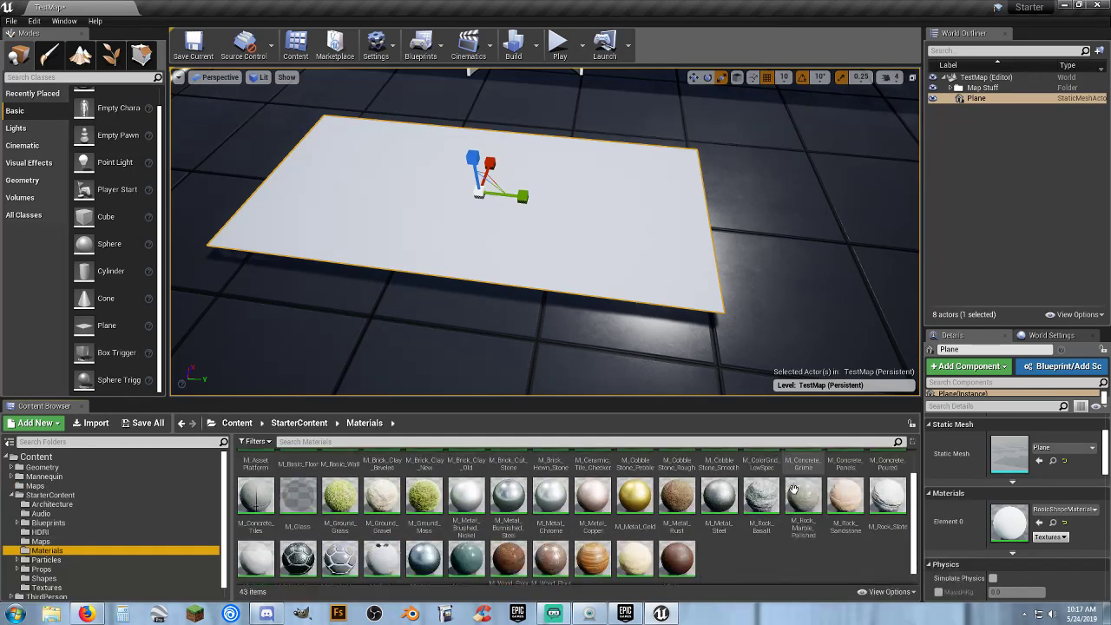
left_click(467, 556)
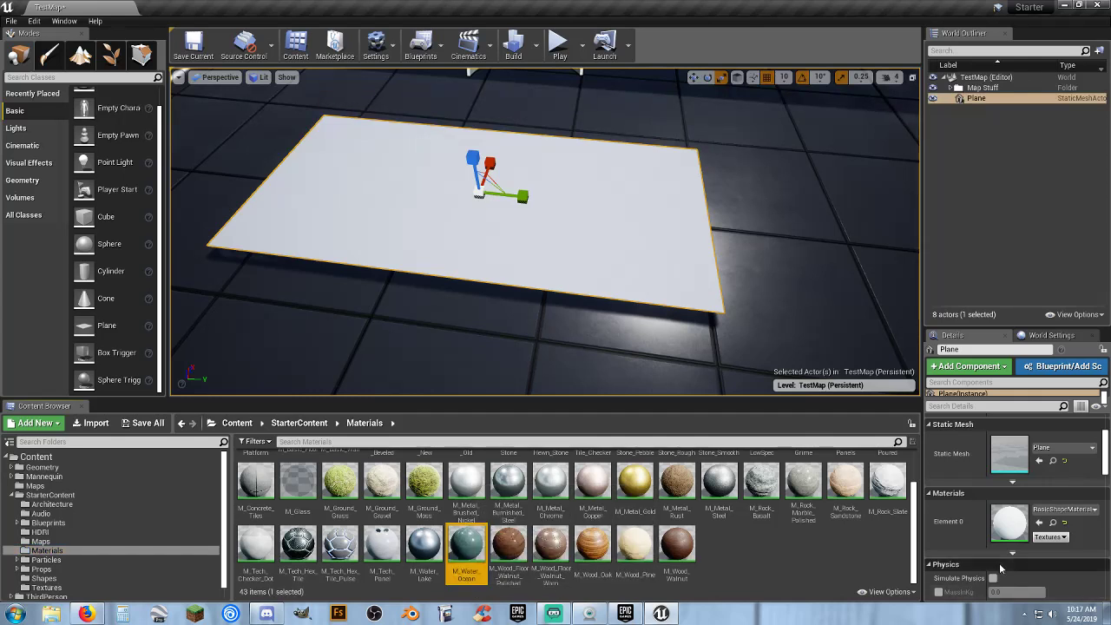
left_click(1040, 524)
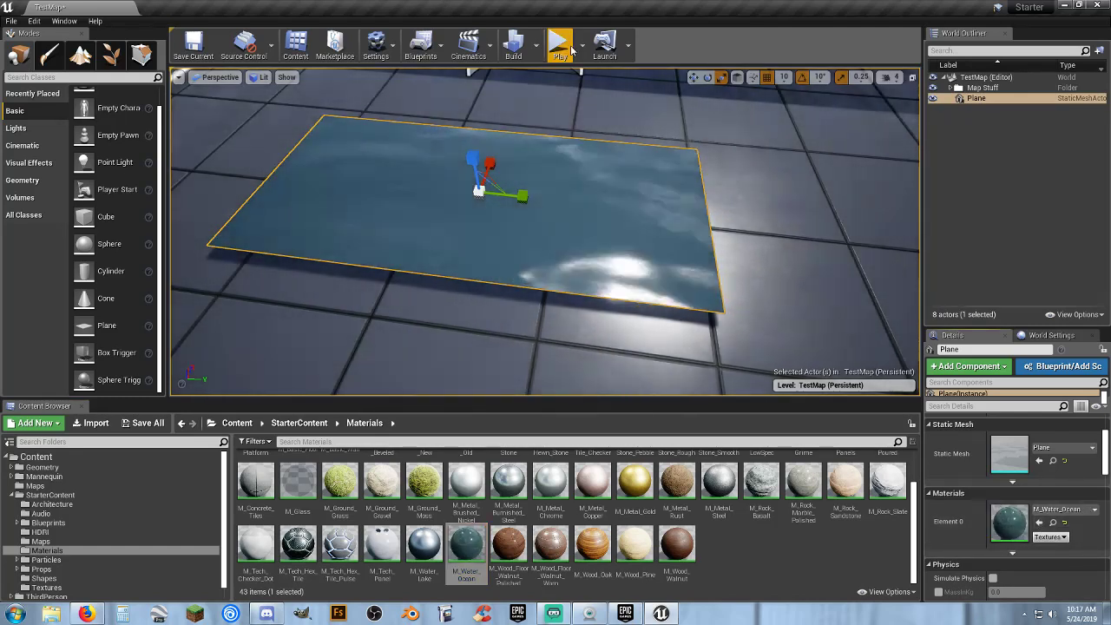
Step: Play the level in the editor, run the character across the ocean-water Plane to inspect it, and stop the session
left_click(560, 45)
key("w")
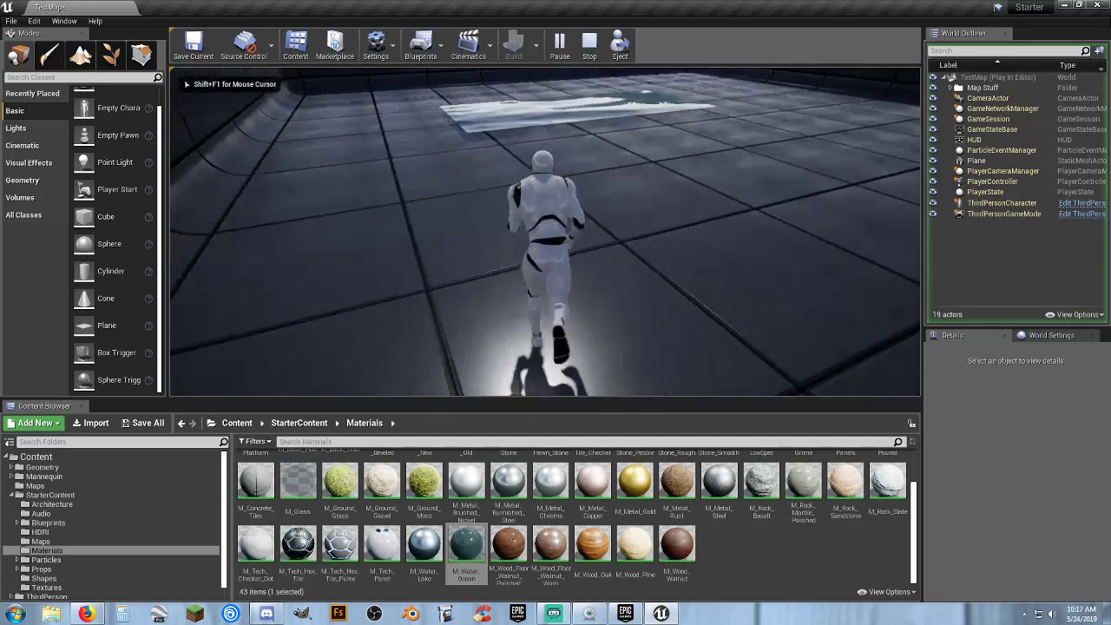
key("a")
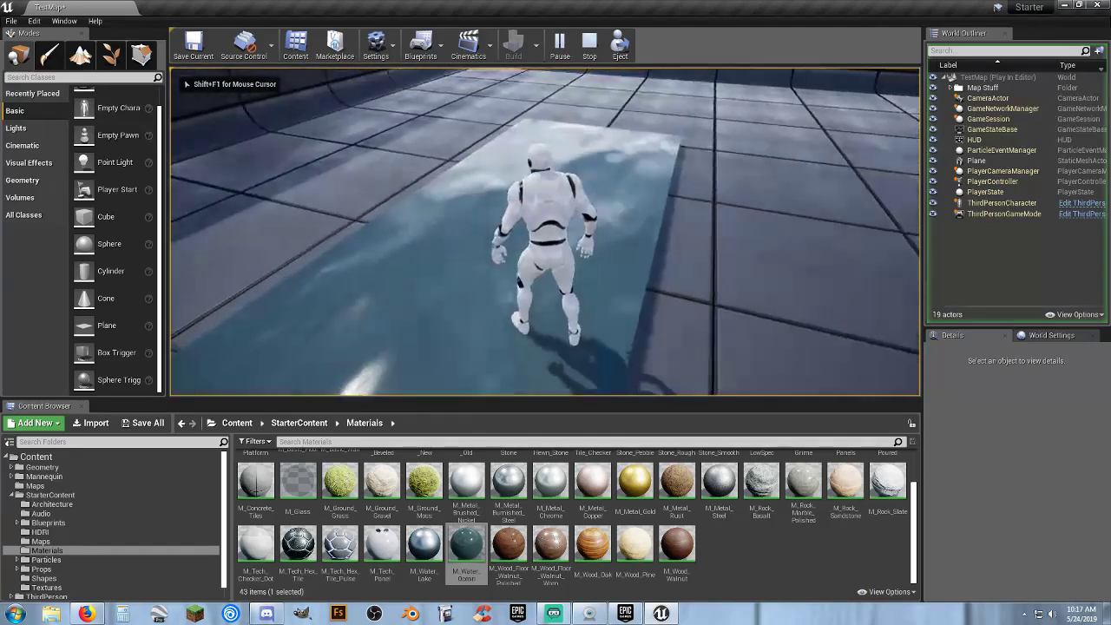
key("a")
key("s")
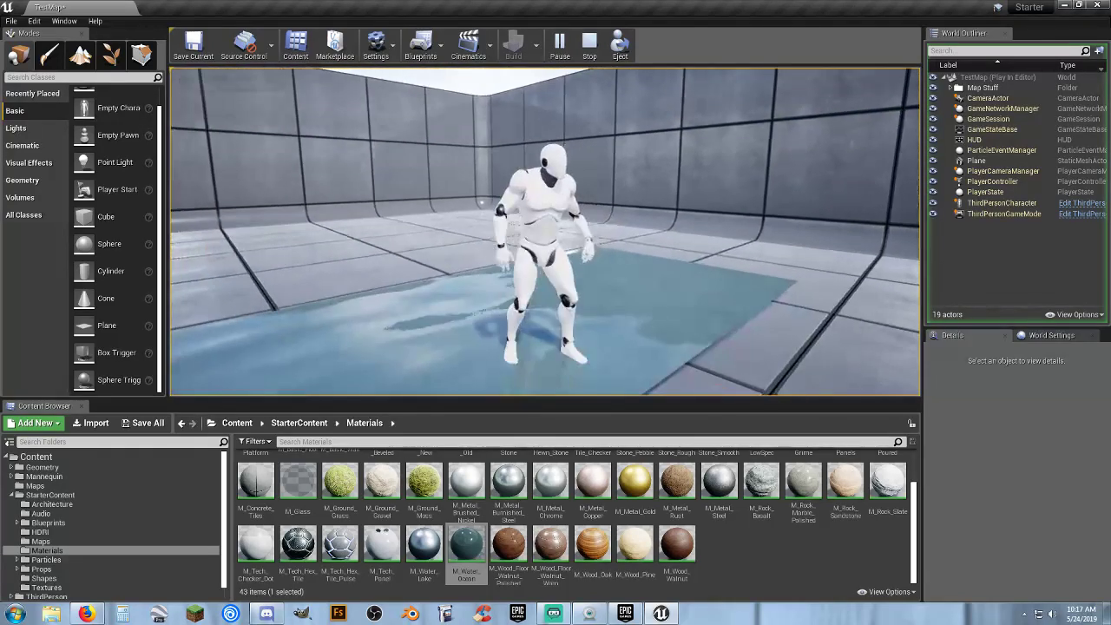
key("w")
key("d")
key("s")
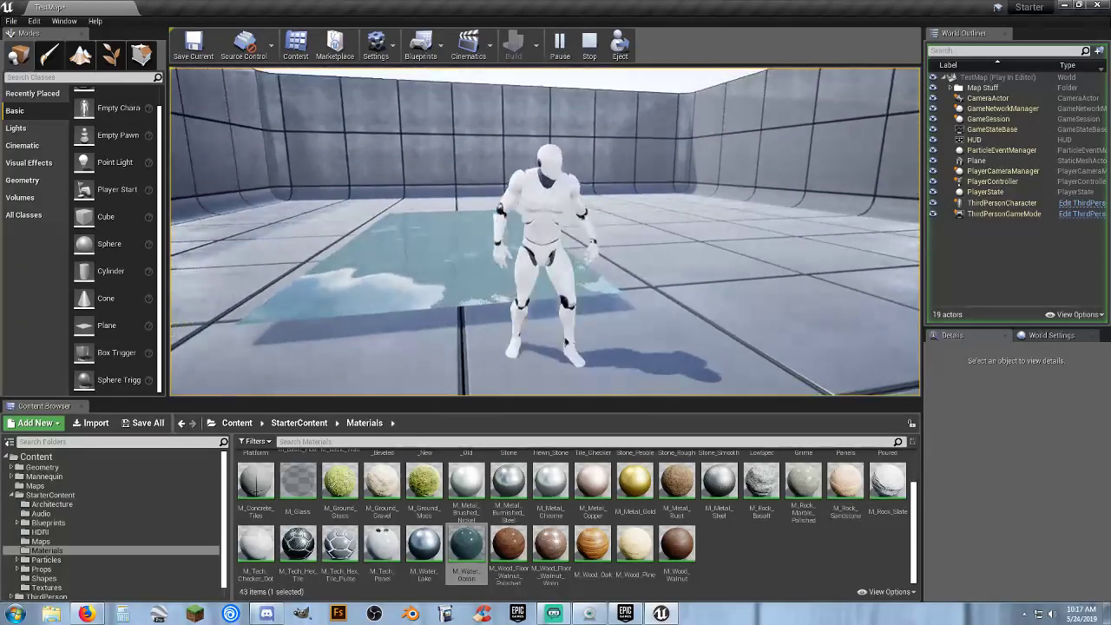
key("w")
key("a")
key("w")
key("s")
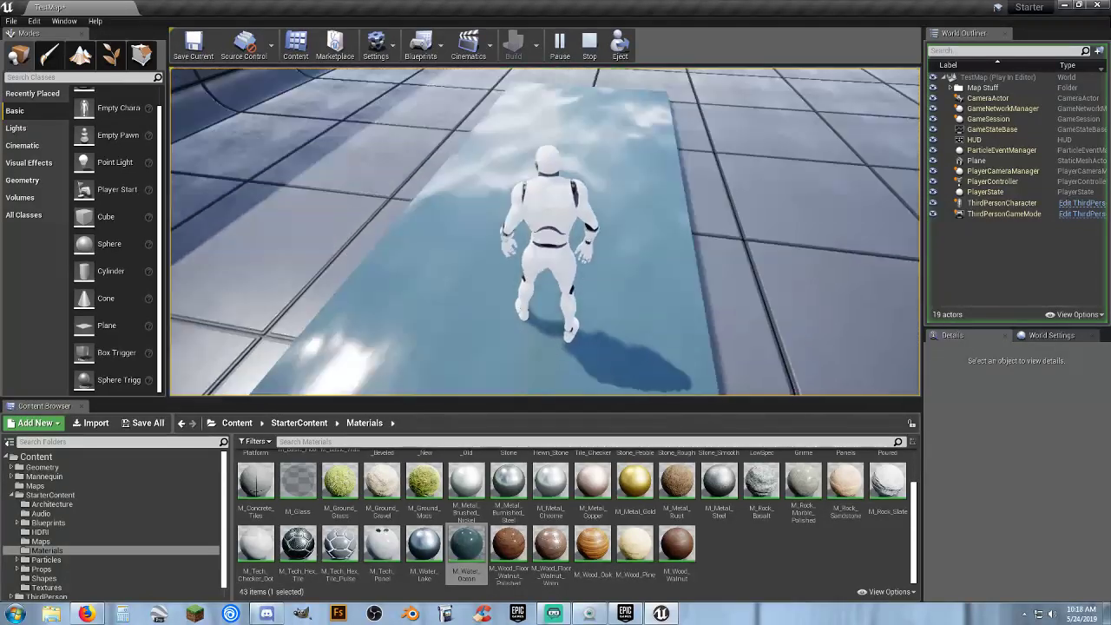
key("Escape")
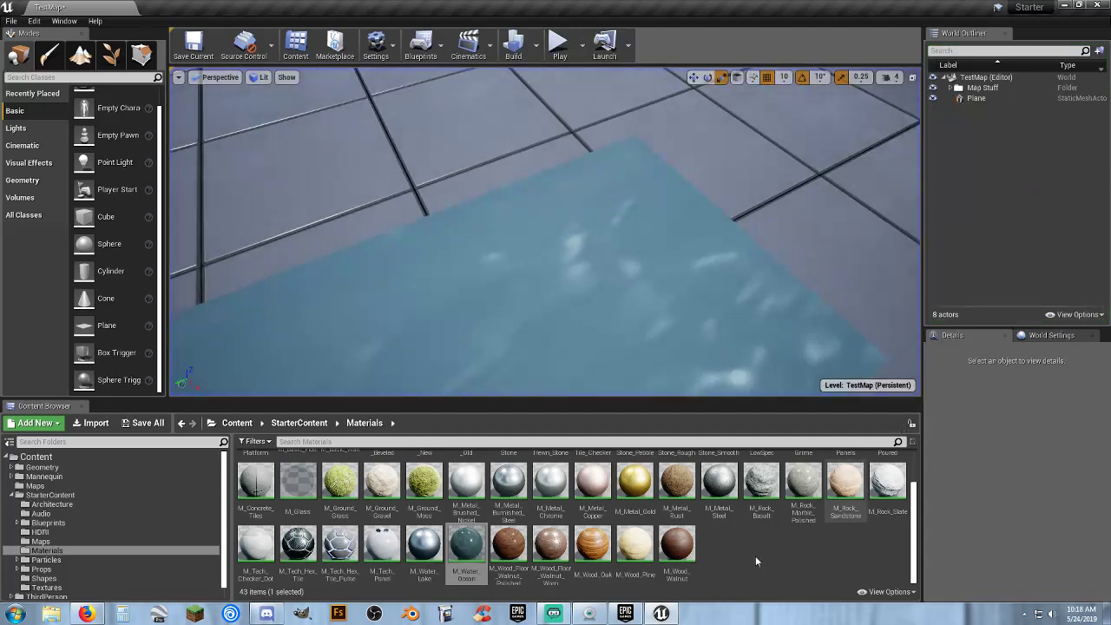
Step: Select the Plane and replace its Element 0 material with M_Water_Lake
left_click(424, 546)
left_click(597, 334)
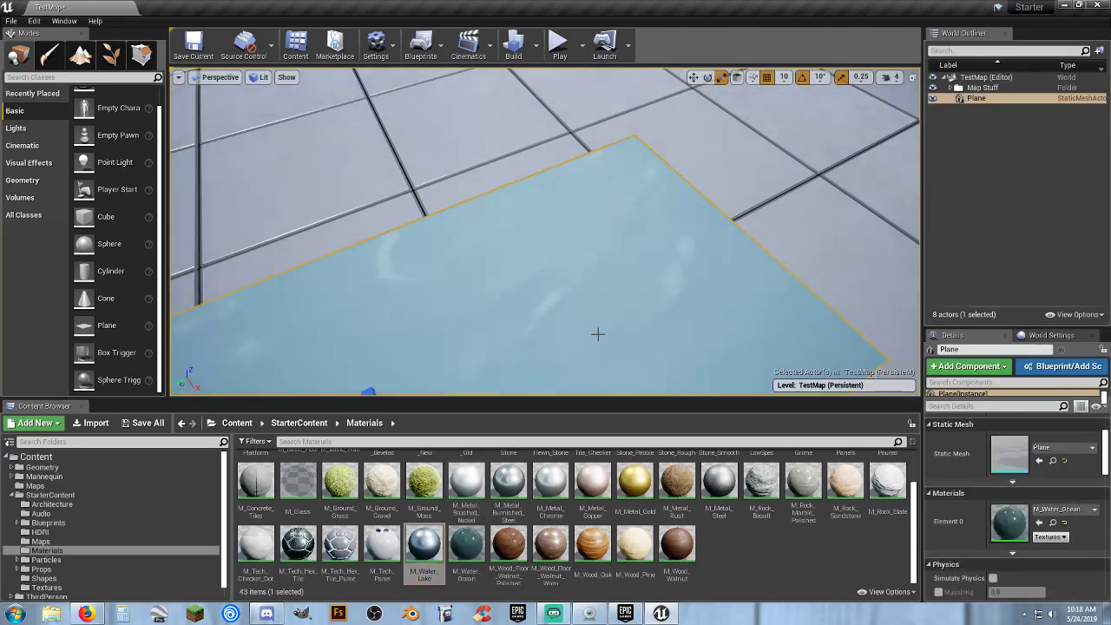
left_click(427, 530)
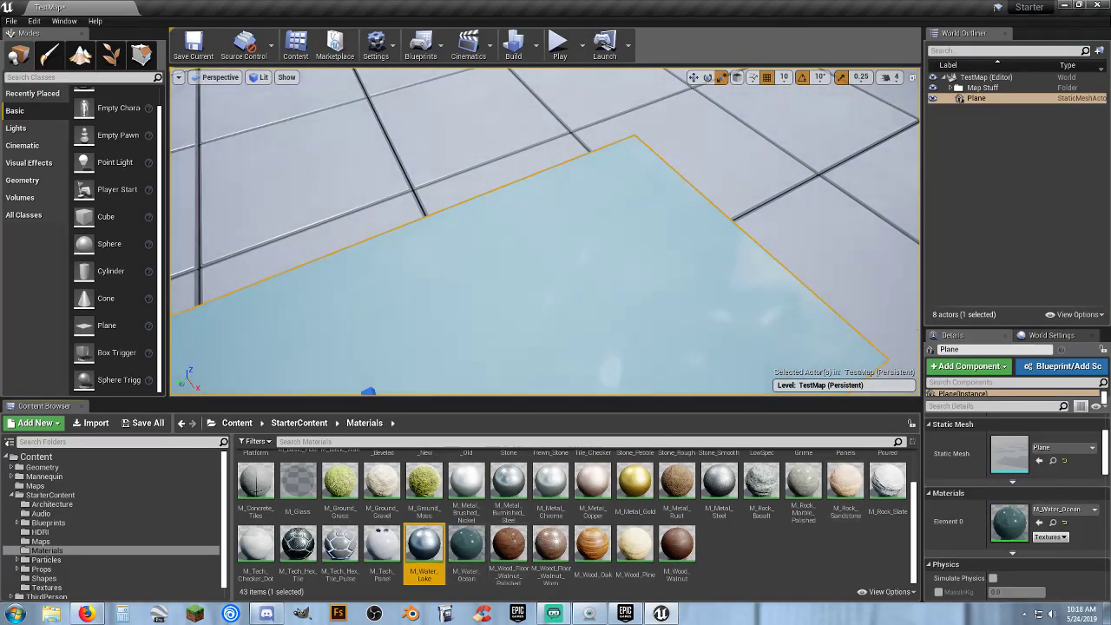
left_click(1040, 523)
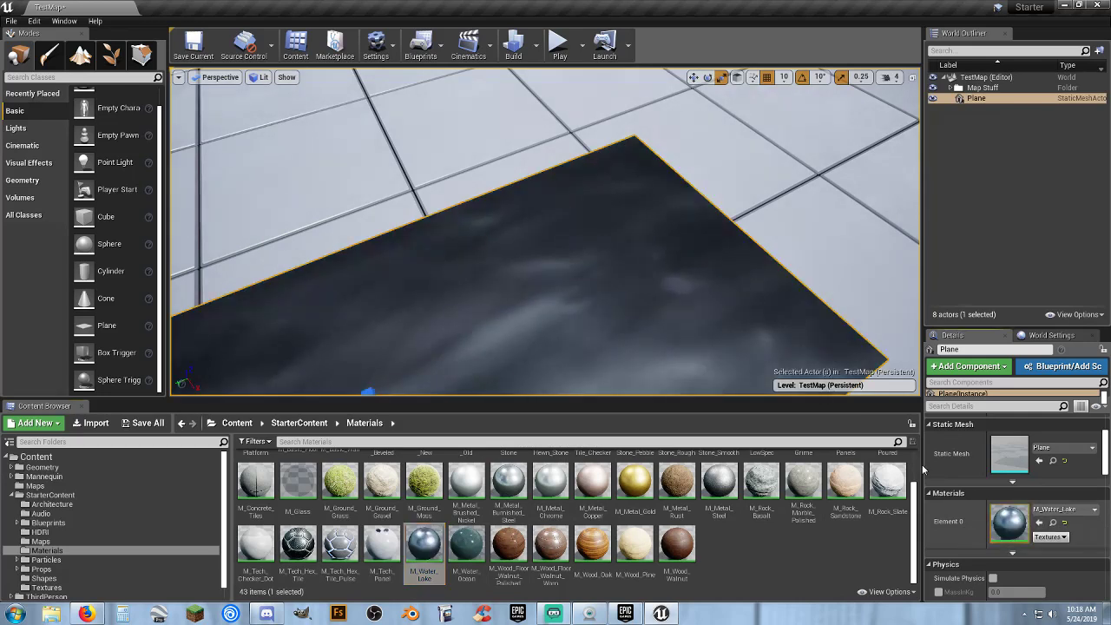
Step: Play the level again, walk the character onto the lake-water Plane to inspect it, and stop the session
left_click(575, 56)
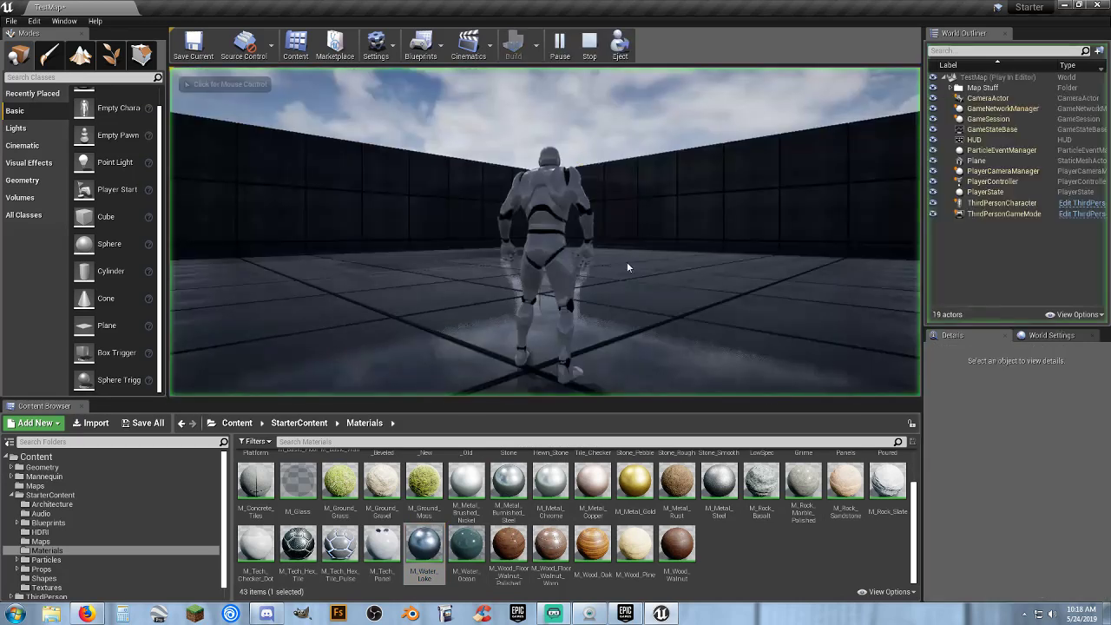
key("w")
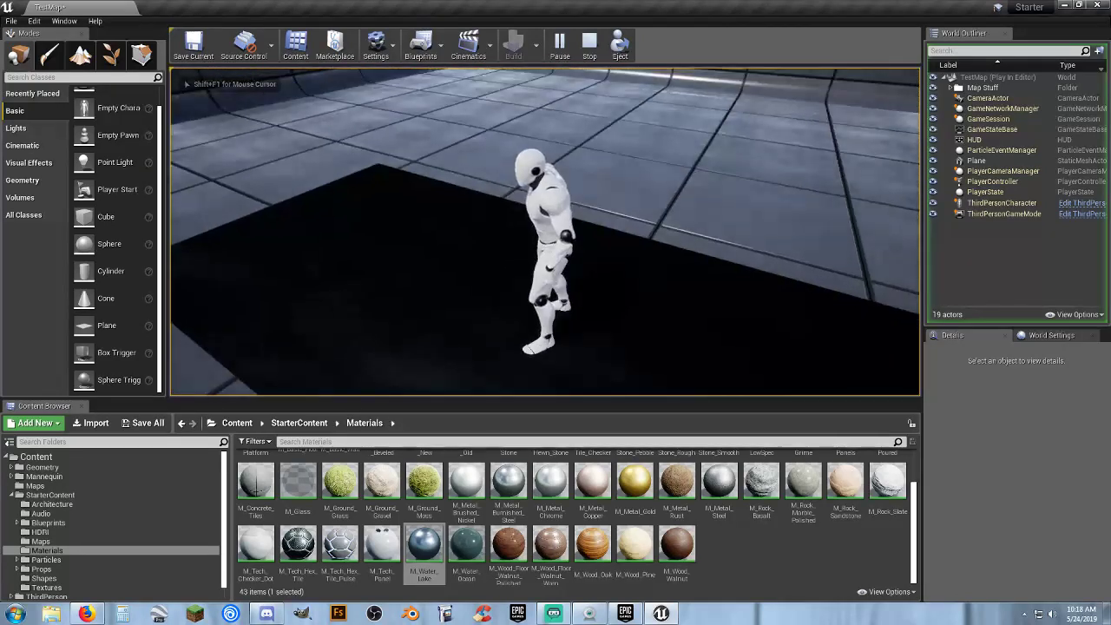
key("Escape")
Step: Delete the Plane from the level, collapse the StarterContent folder and return to the root Content folder
left_click(711, 303)
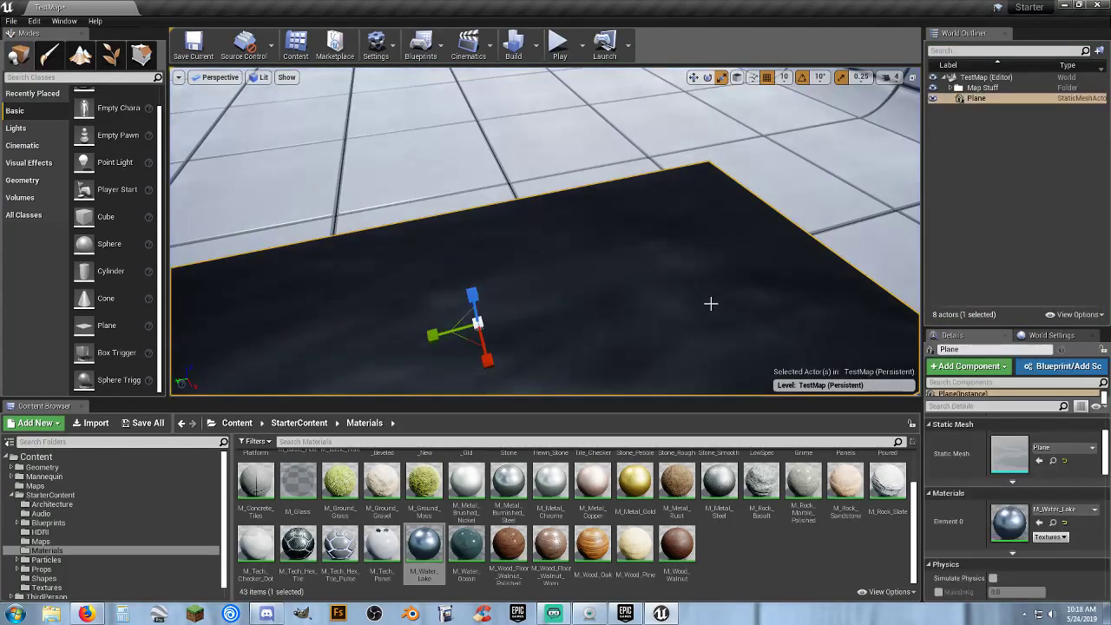
key("Delete")
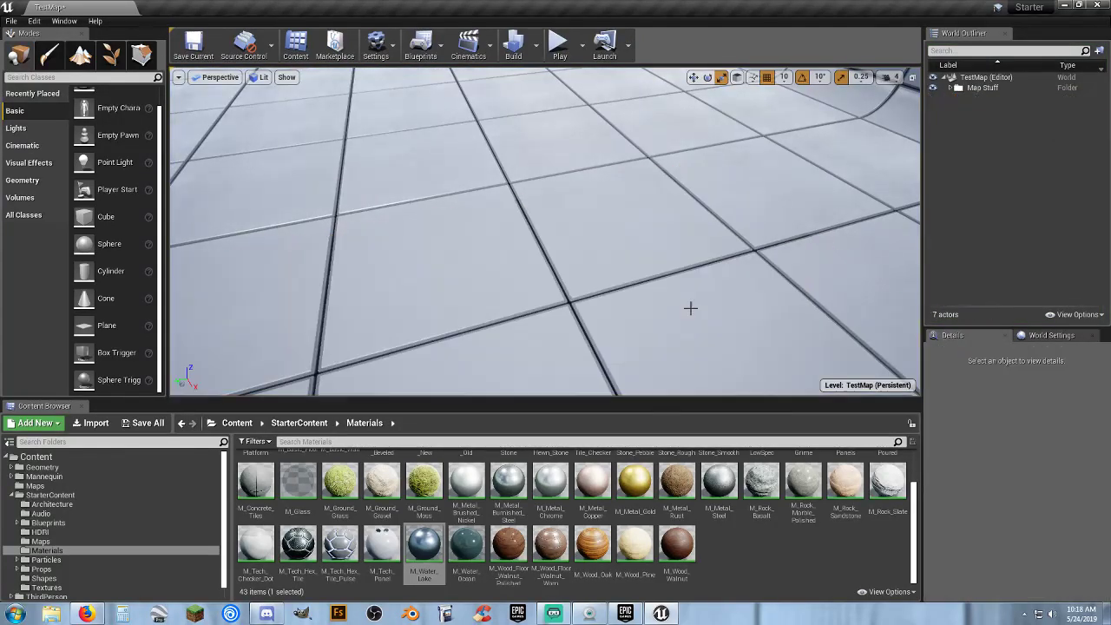
left_click(12, 494)
right_click_drag(558, 298, 512, 213)
left_click(36, 457)
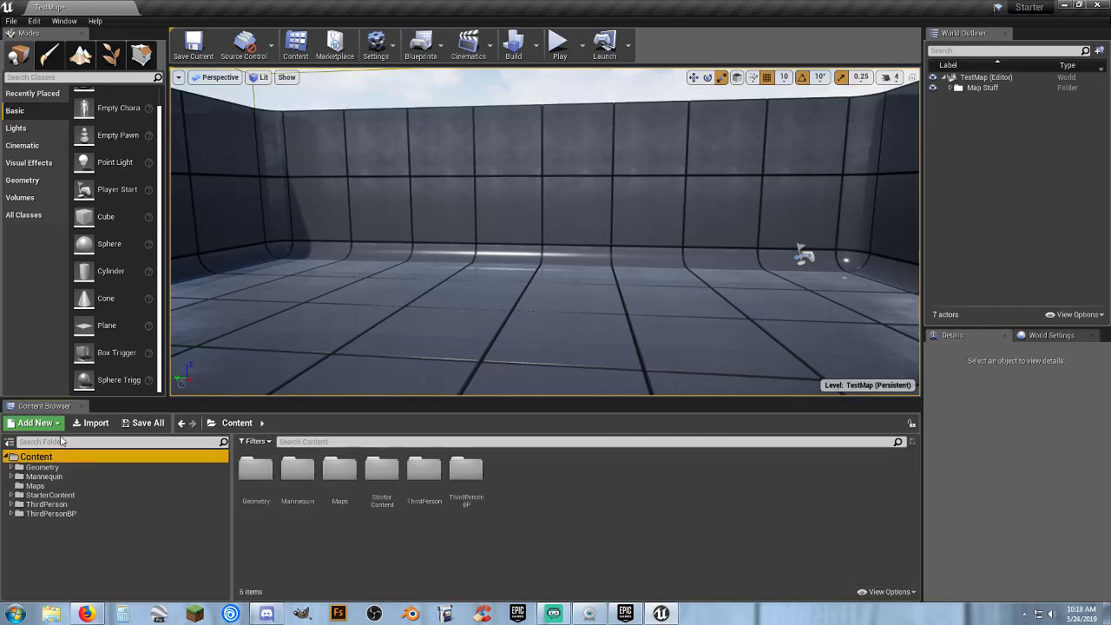
Step: Place an additive Box geometry brush on the floor near the wall
right_click_drag(431, 270, 183, 256)
mouse_move(320, 245)
right_mouse_down()
mouse_move(295, 248)
mouse_move(321, 245)
right_mouse_up()
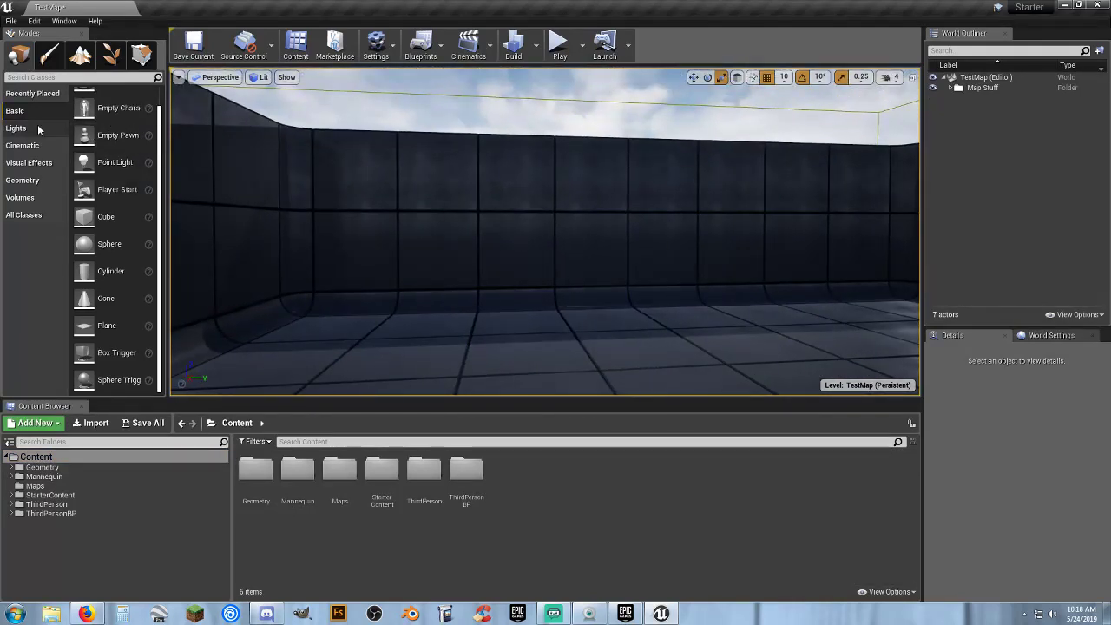
left_click(18, 181)
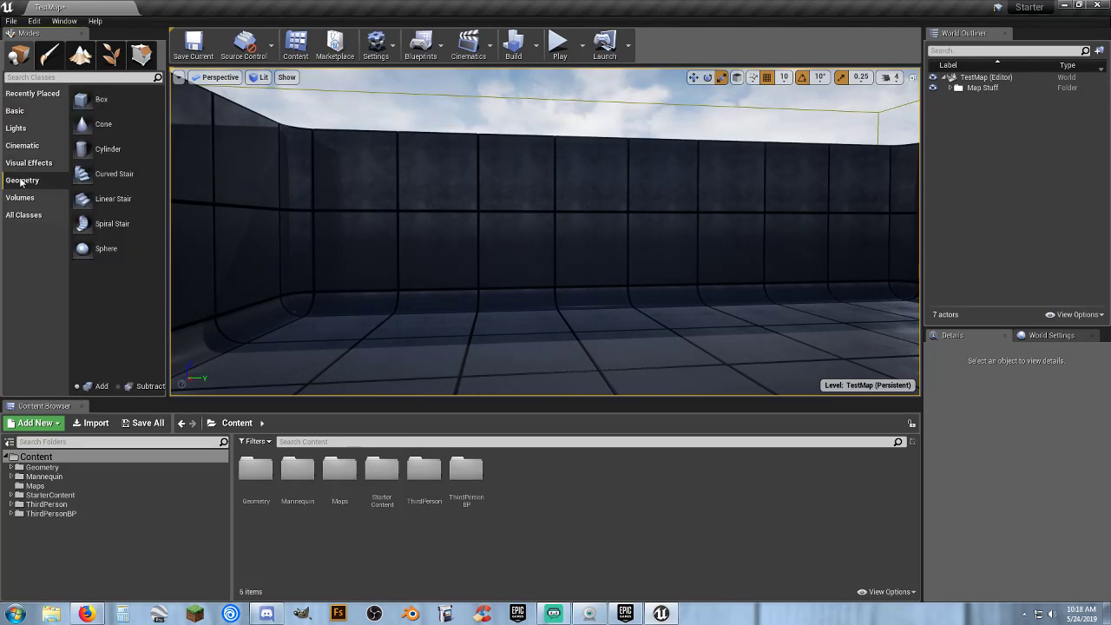
mouse_move(80, 103)
left_mouse_down()
mouse_move(579, 335)
mouse_move(627, 344)
left_mouse_up()
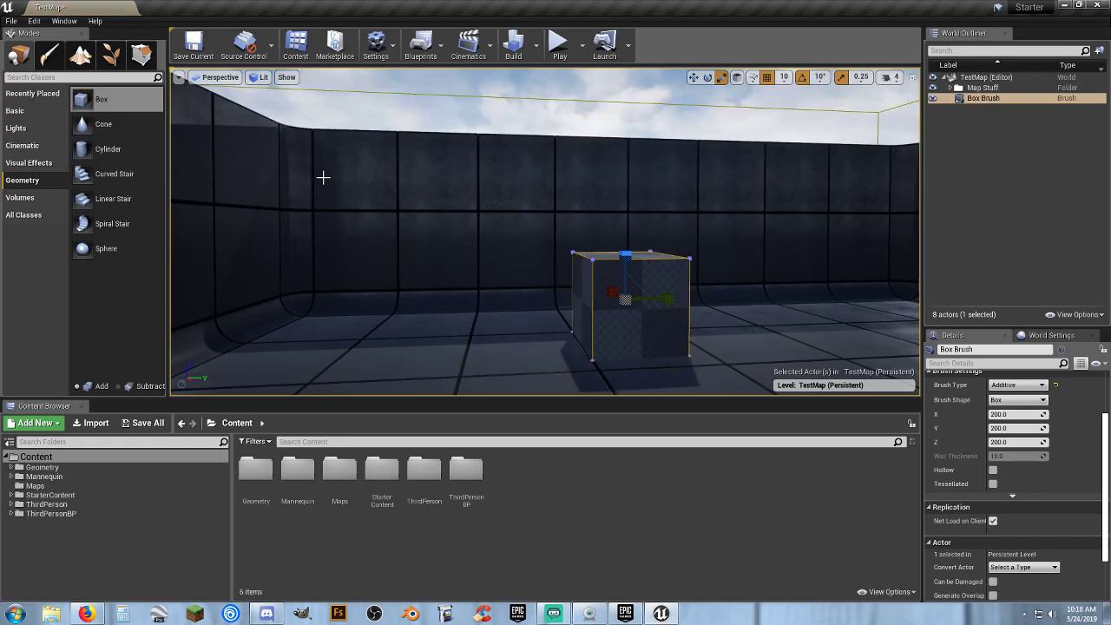
Step: Place a Linear Stair brush beside the Box brush and a Spiral Stair brush next to the linear stairs
key("s")
mouse_move(322, 178)
right_mouse_down()
mouse_move(308, 208)
mouse_move(469, 213)
right_mouse_up()
key("w")
right_click_drag(255, 185, 320, 189)
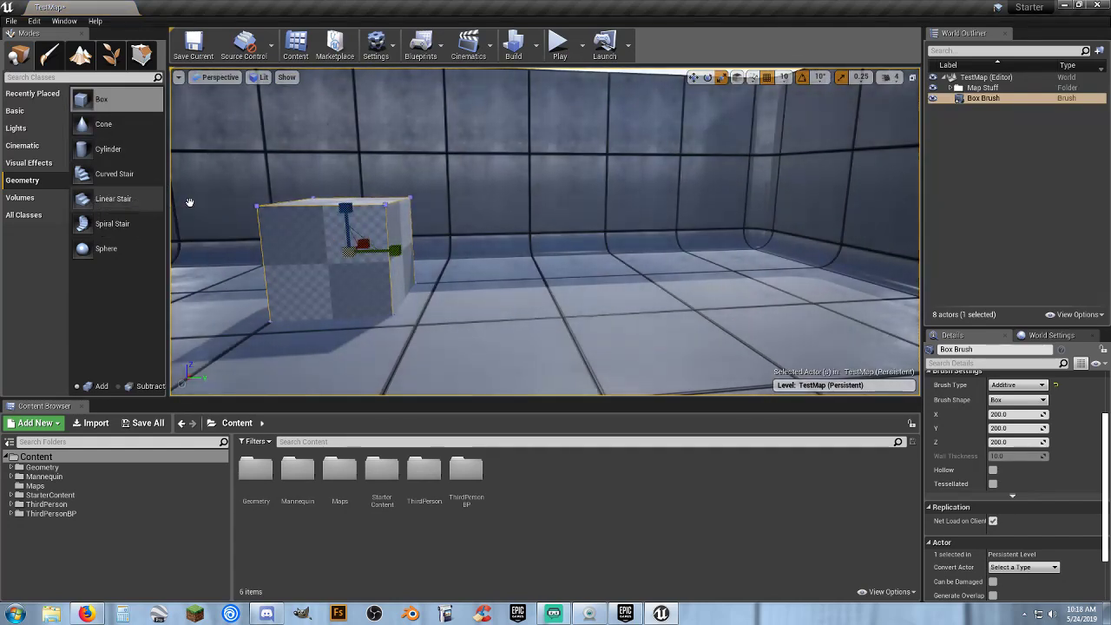
left_click_drag(96, 198, 452, 230)
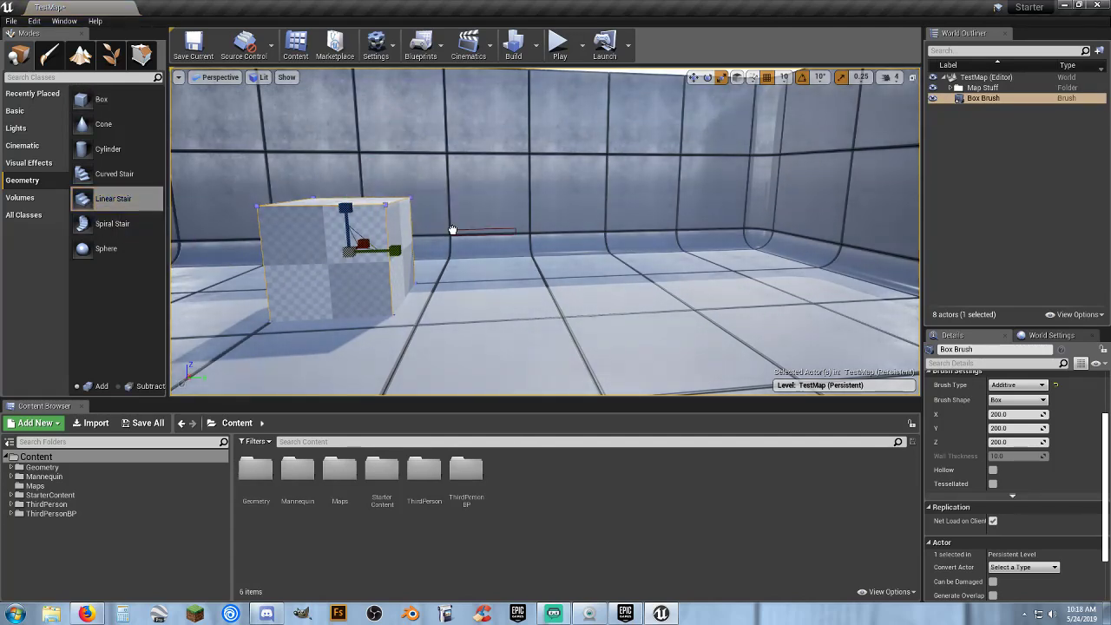
left_click_drag(470, 318, 470, 316)
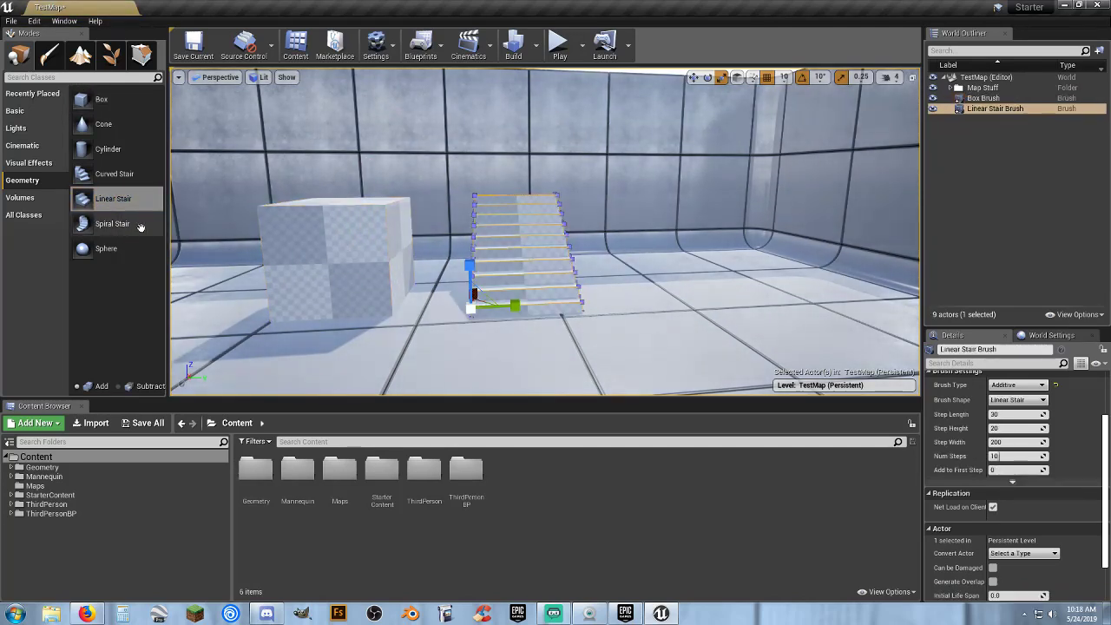
mouse_move(112, 223)
left_mouse_down()
mouse_move(665, 246)
mouse_move(690, 294)
mouse_move(706, 294)
left_mouse_up()
mouse_move(705, 294)
right_mouse_down()
mouse_move(619, 323)
mouse_move(538, 323)
right_mouse_up()
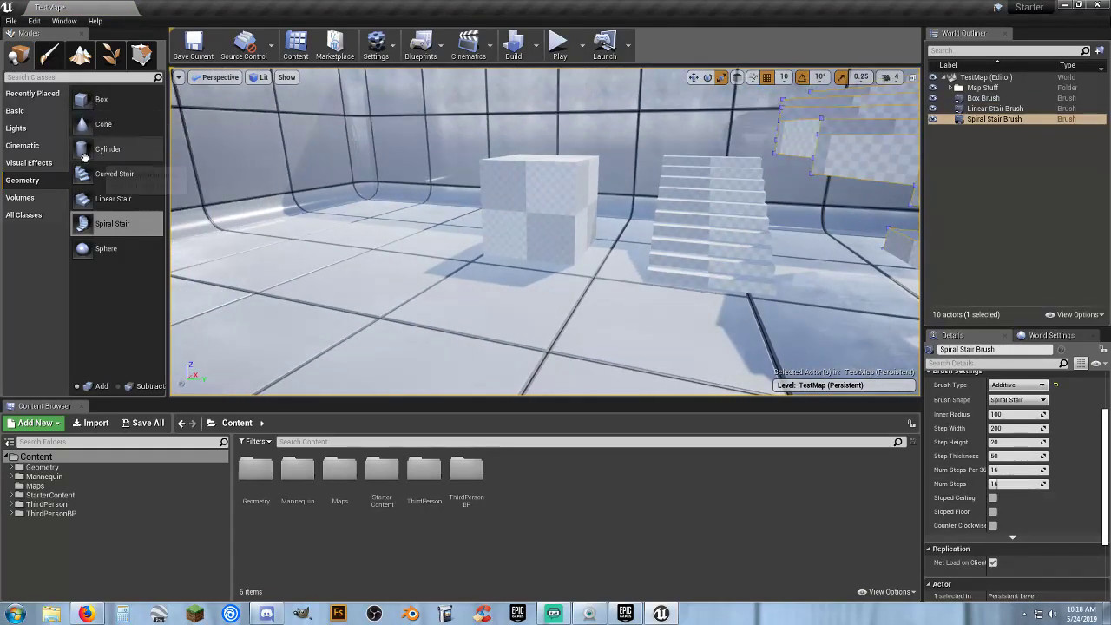
Step: Play the level, climb the linear and spiral stairs with the character to test them, and stop the session
left_click(559, 43)
key("w")
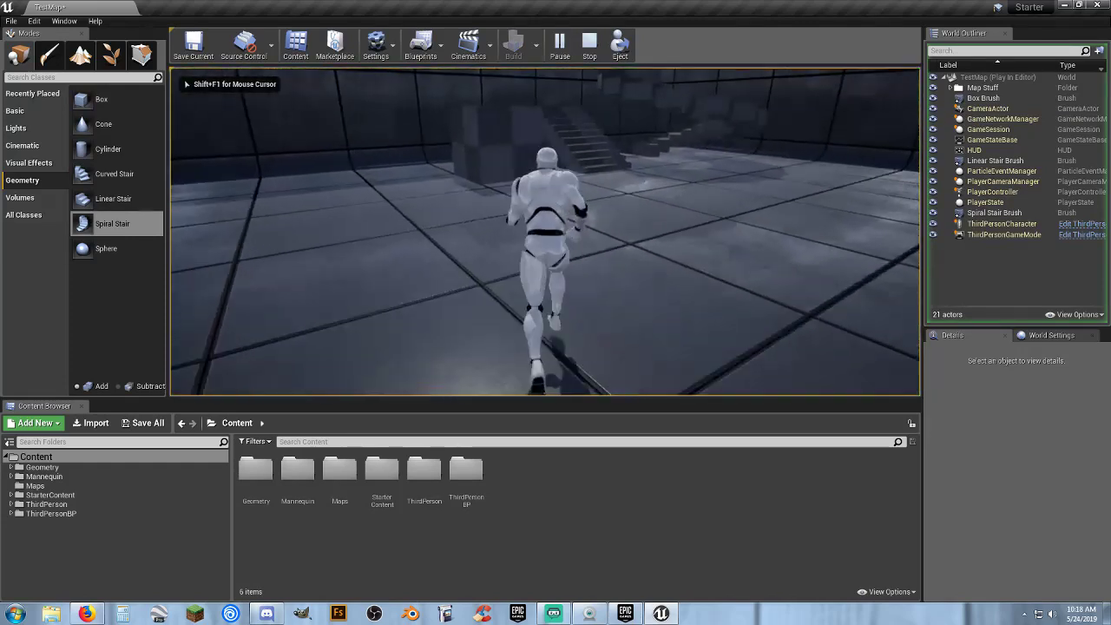
key("w")
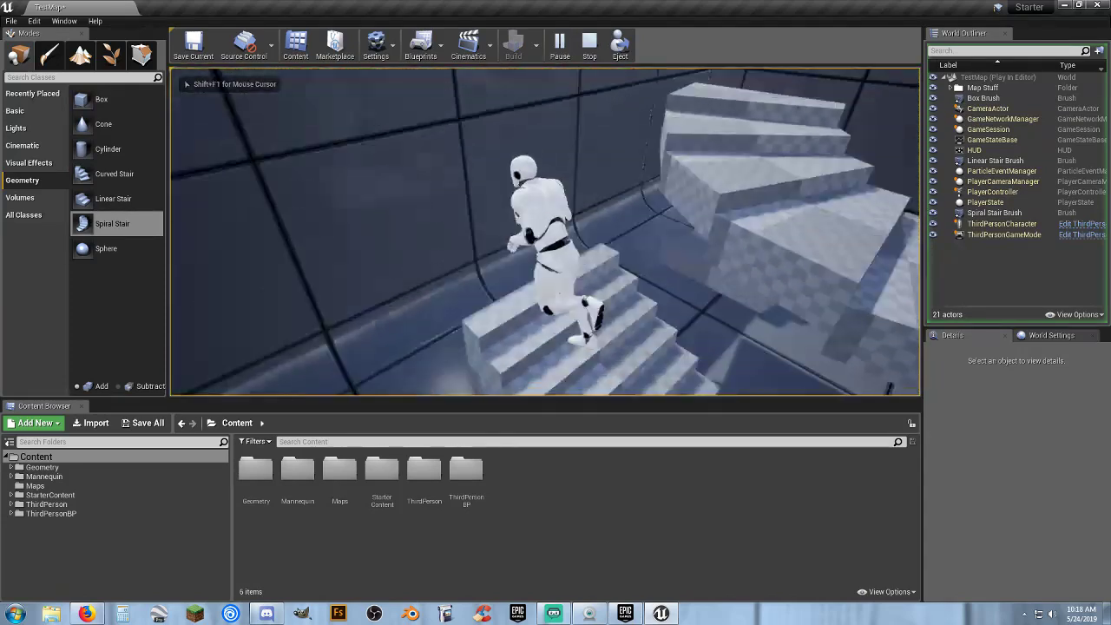
key("w")
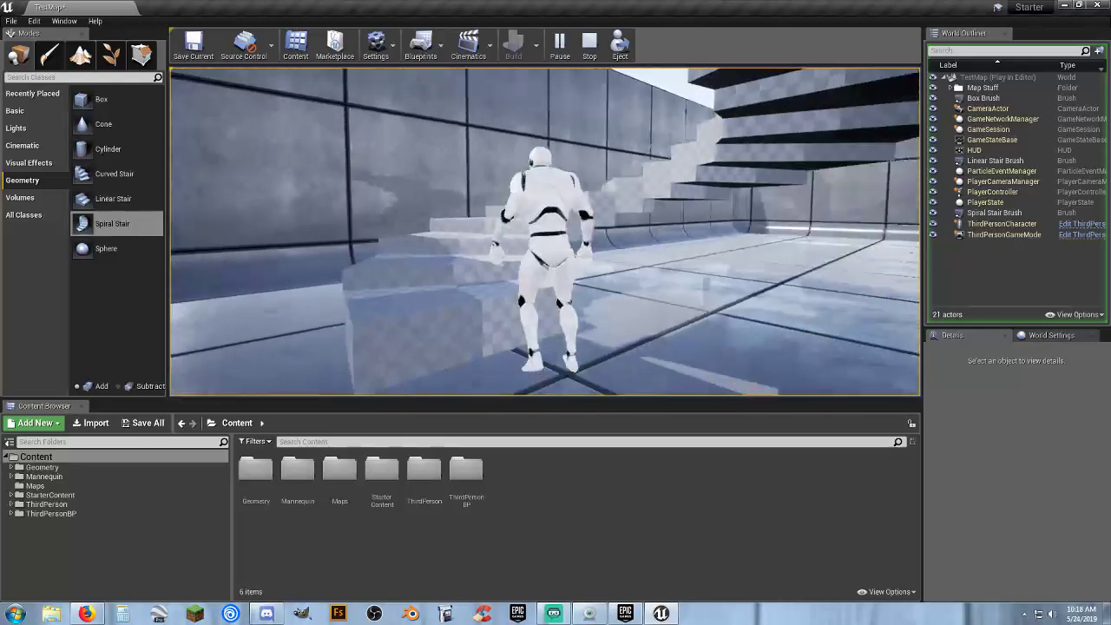
key("a")
key("w")
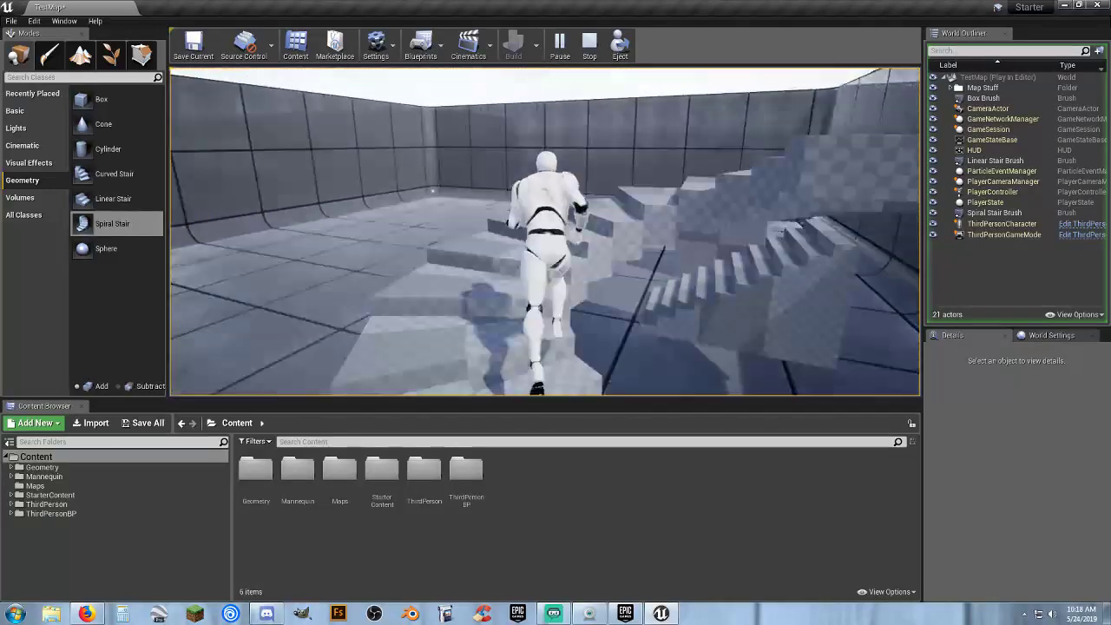
key("w")
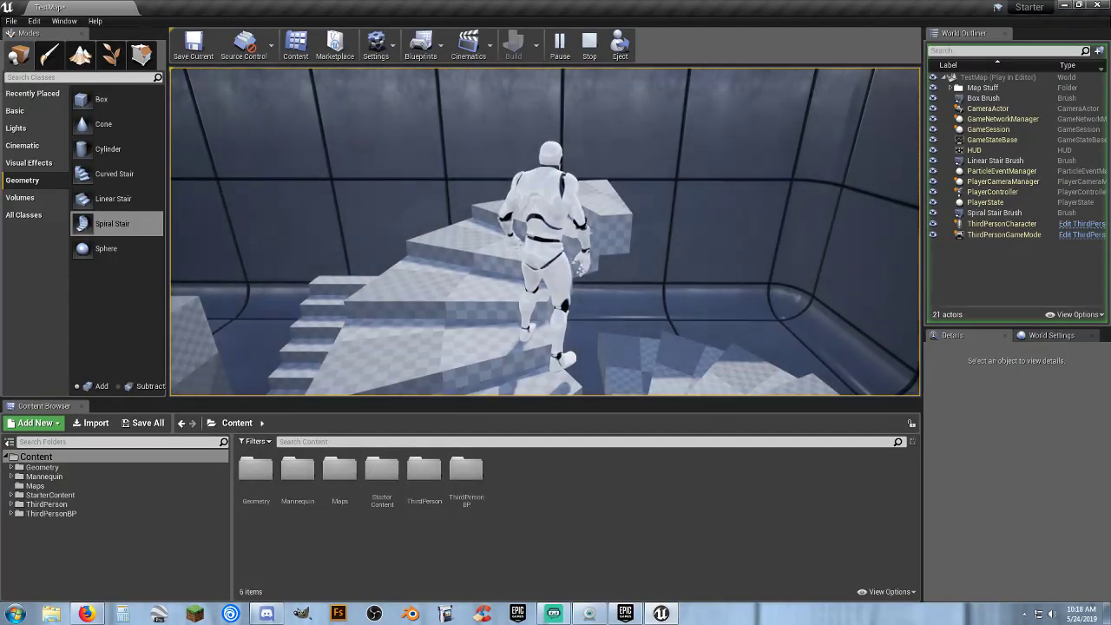
key("Escape")
Step: Delete the Box, Linear Stair and Spiral Stair brushes from the level
key("s")
right_click_drag(895, 282, 565, 263)
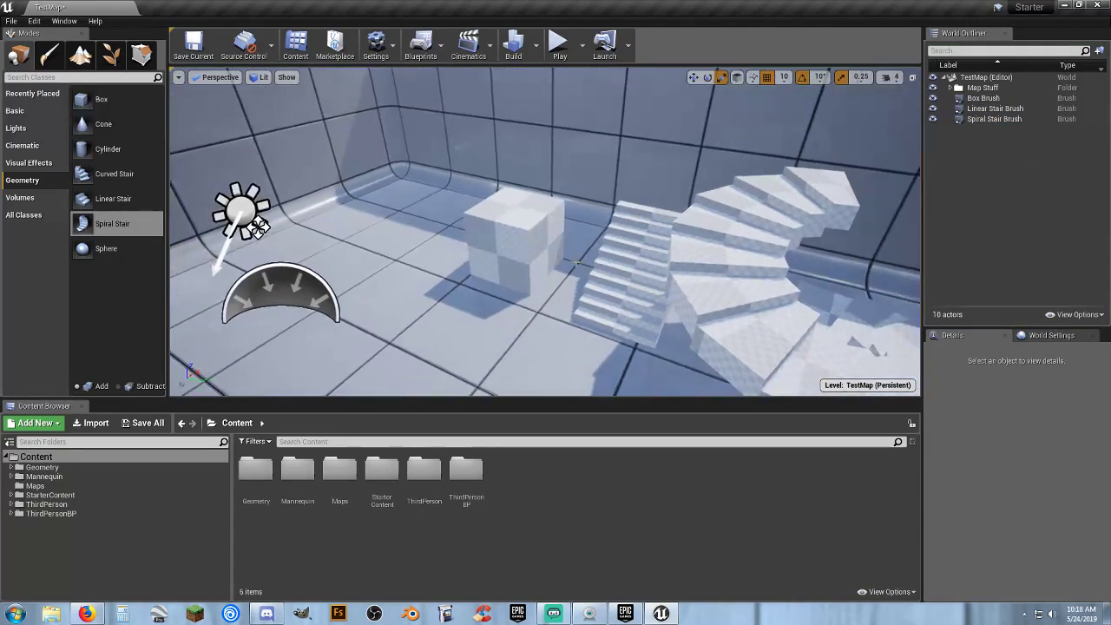
left_click(562, 257)
key("Delete")
left_click(628, 272)
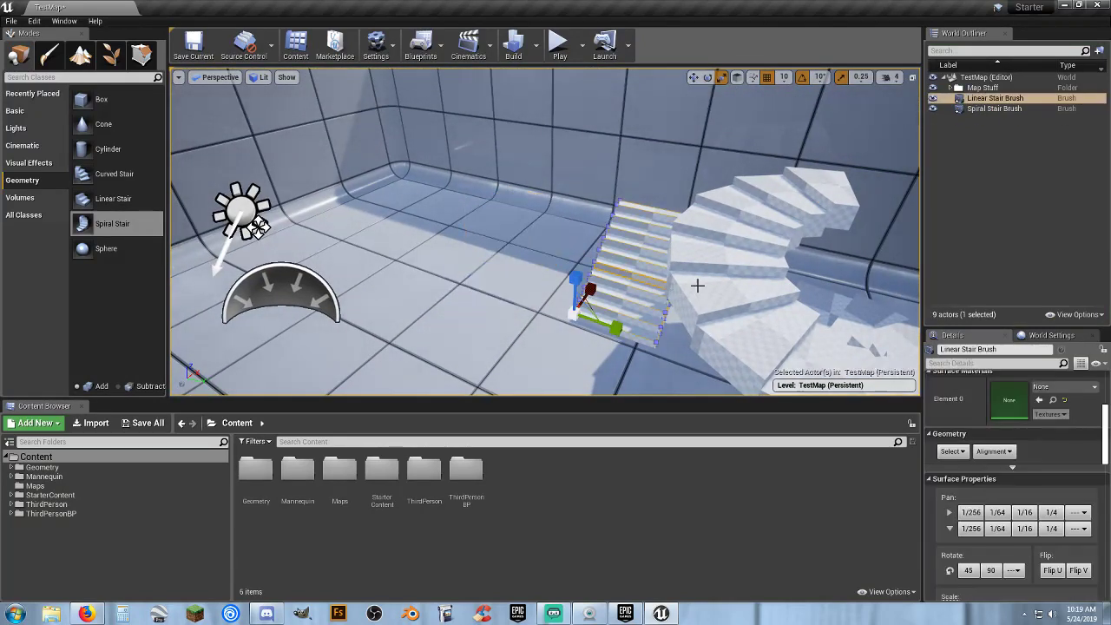
key("Delete")
left_click(710, 286)
key("Delete")
Step: Select M_Wood_Floor_Walnut_Worn in the StarterContent Materials folder and place a Linear Stair brush with that material on the floor
mouse_move(710, 285)
right_mouse_down()
mouse_move(634, 356)
mouse_move(581, 291)
mouse_move(720, 302)
mouse_move(751, 320)
right_mouse_up()
key("w")
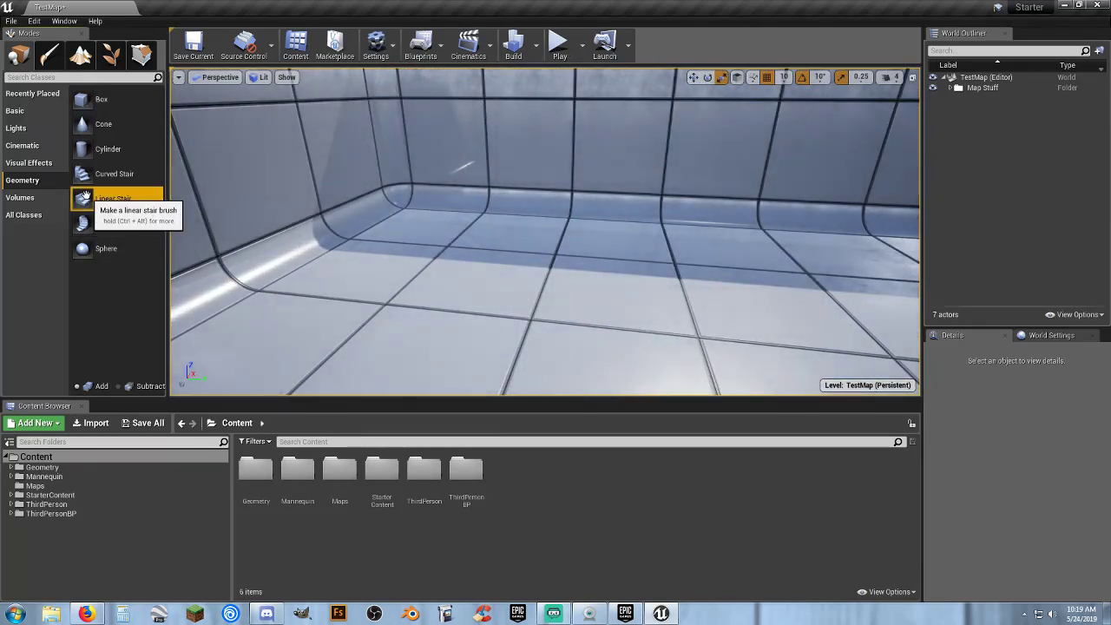
left_click_drag(89, 198, 198, 385)
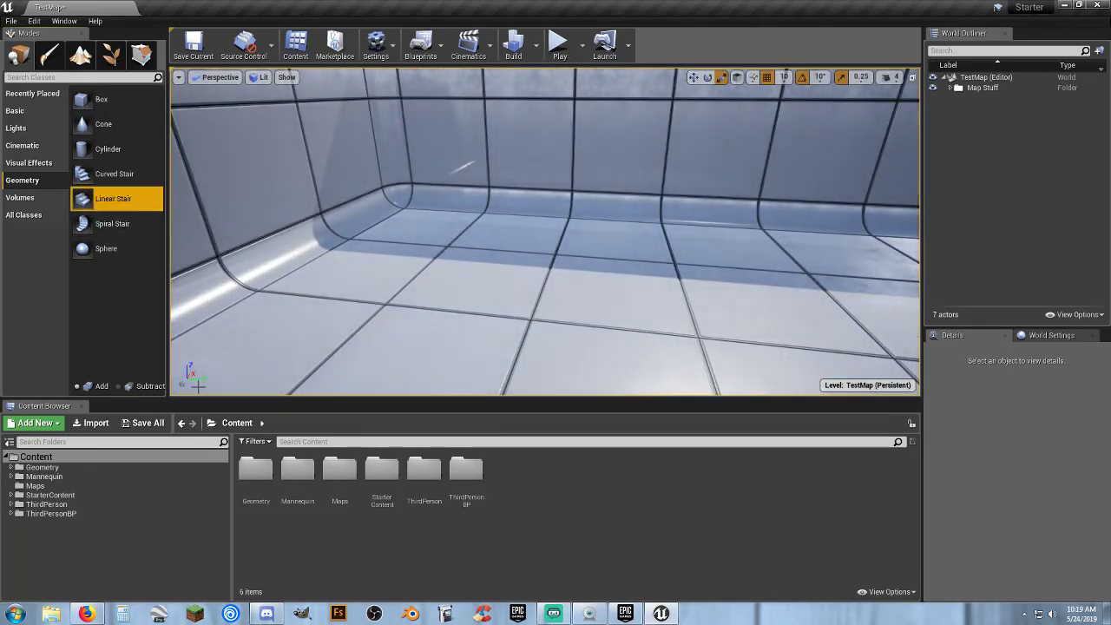
left_click(11, 495)
left_click(42, 541)
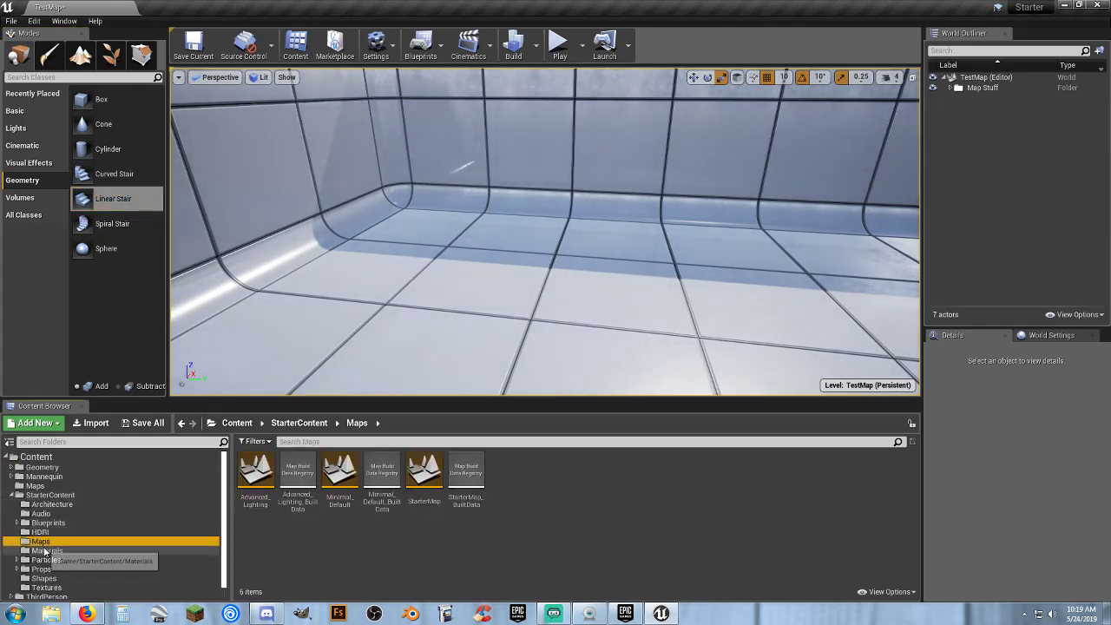
left_click(44, 550)
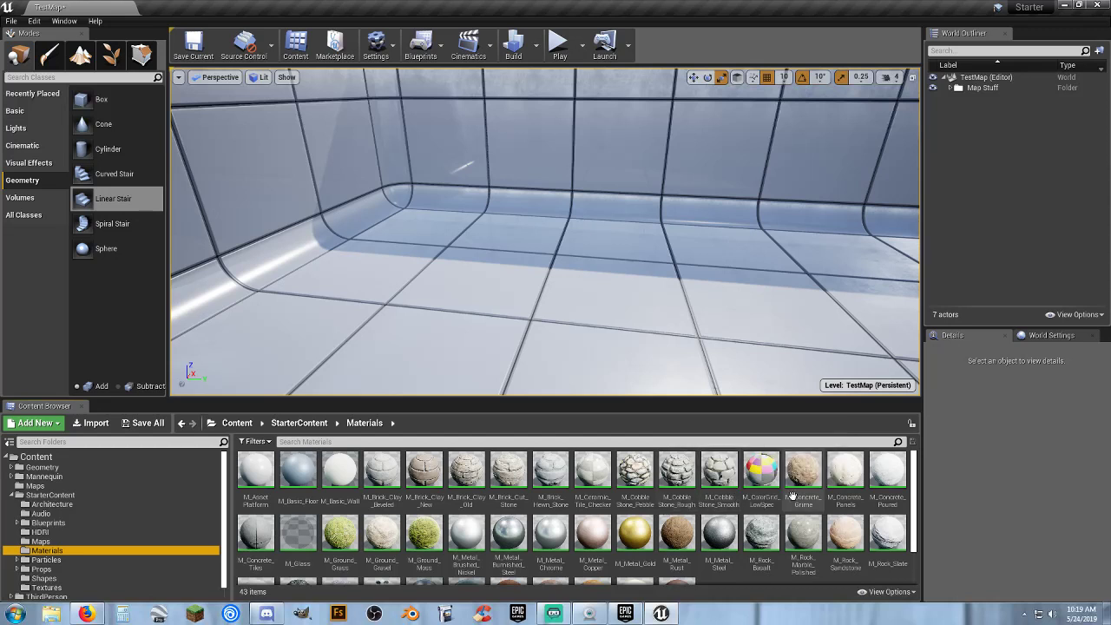
scroll(677, 497, "down", 2)
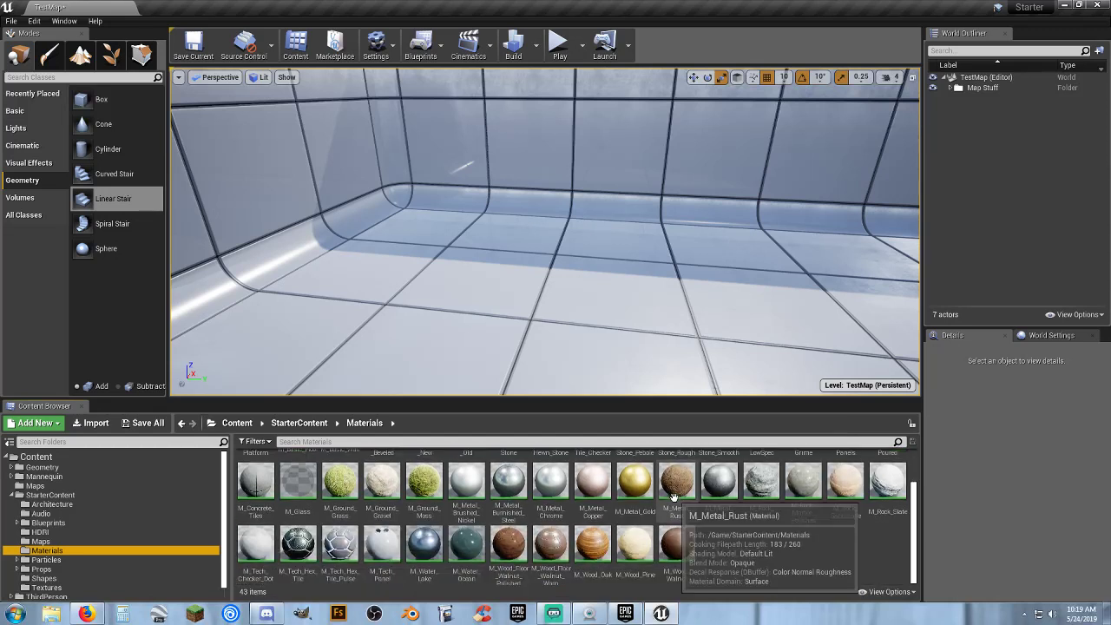
left_click(550, 547)
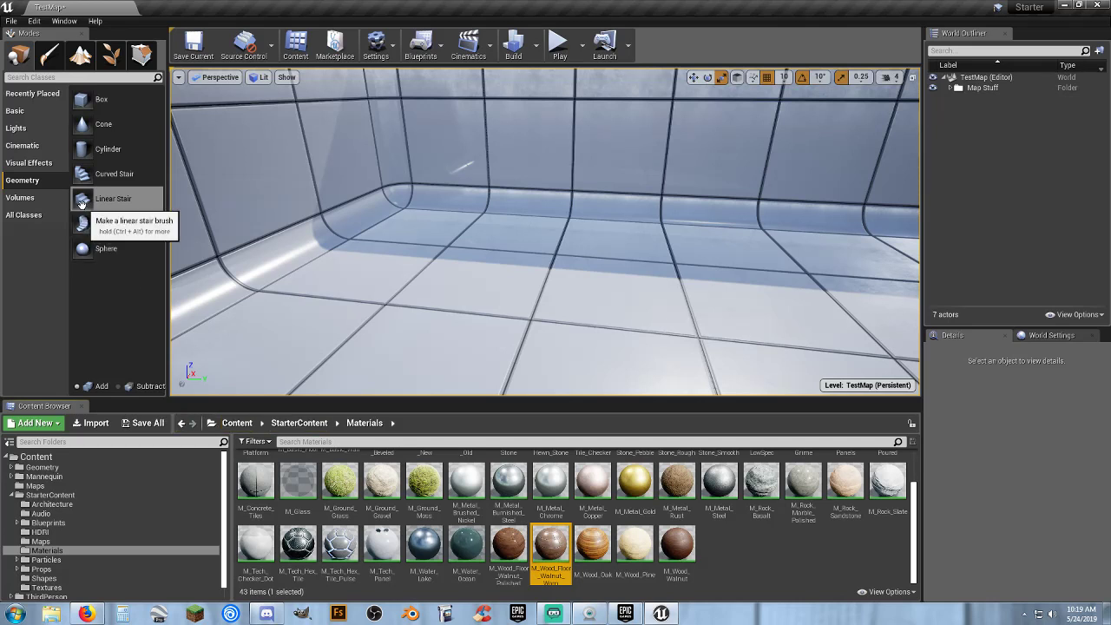
mouse_move(113, 199)
left_mouse_down()
mouse_move(436, 299)
mouse_move(411, 300)
left_mouse_up()
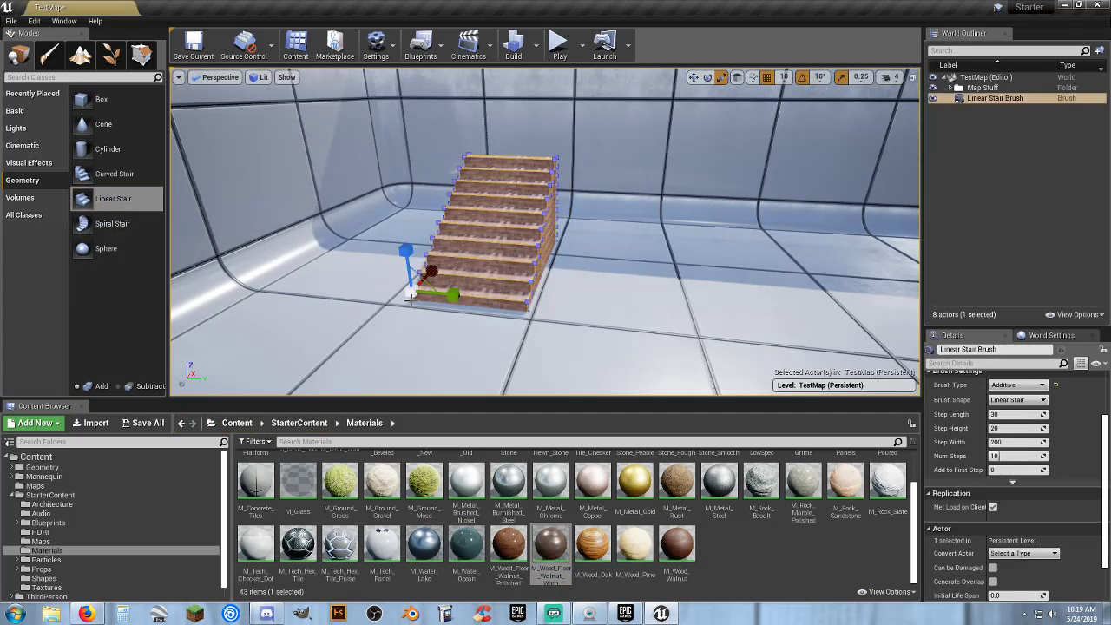
Step: Play the level, run the character up and around the wooden stairs to inspect their texture, and stop the session
left_click(556, 47)
key("w")
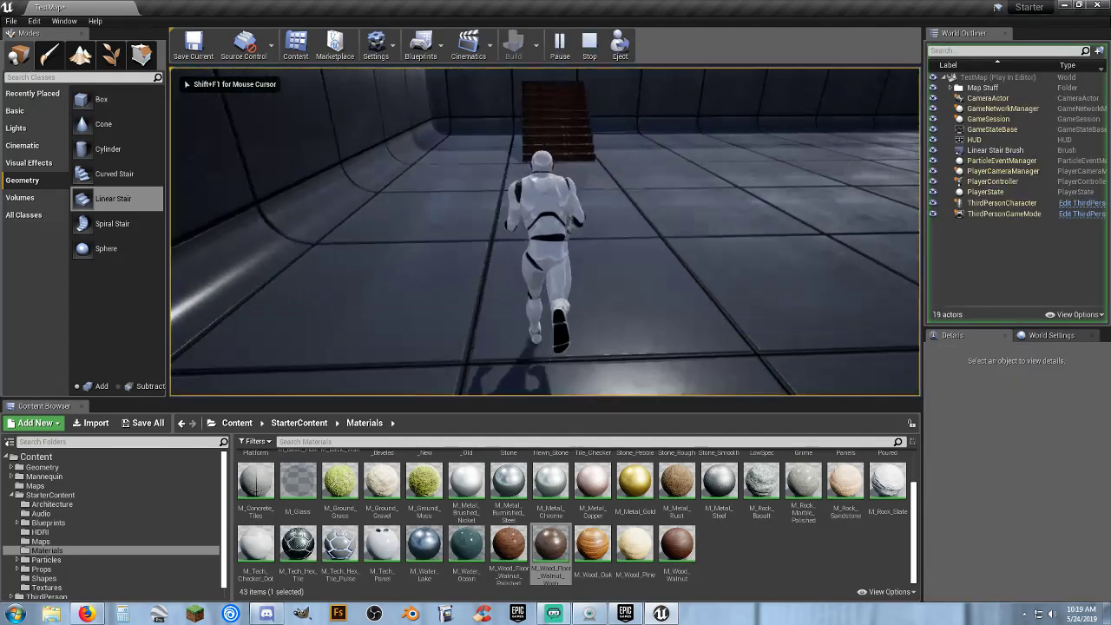
key("w")
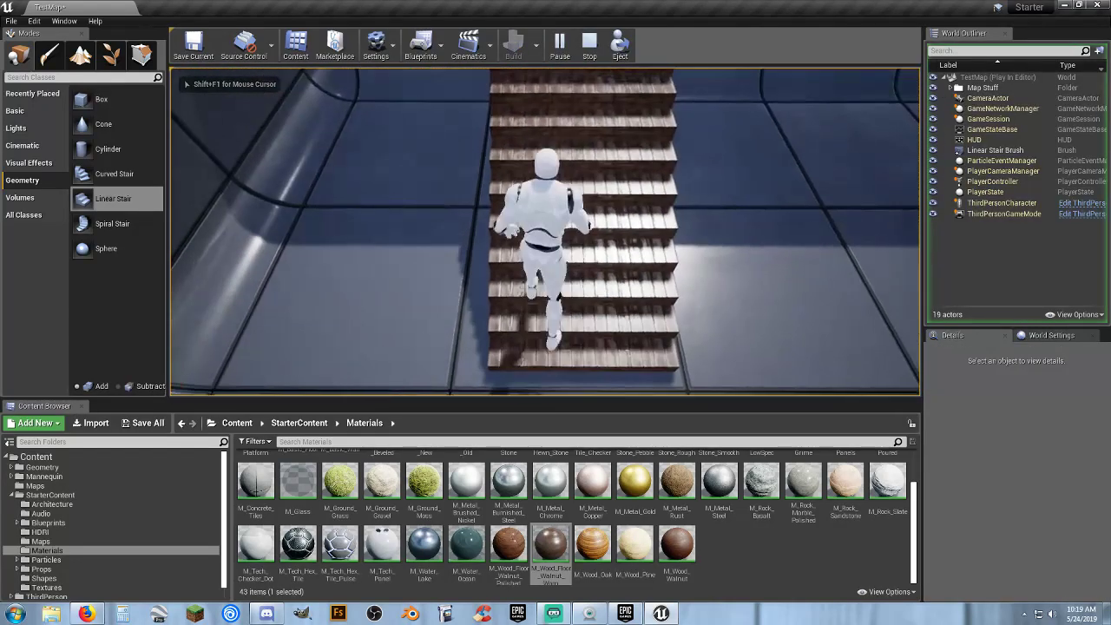
key("w")
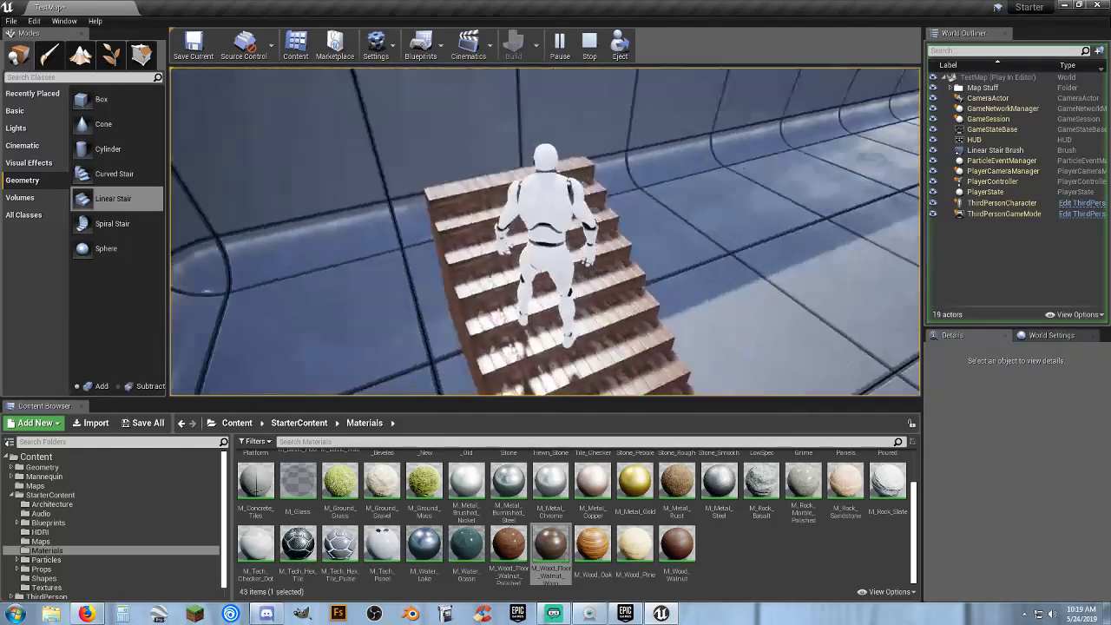
key("s")
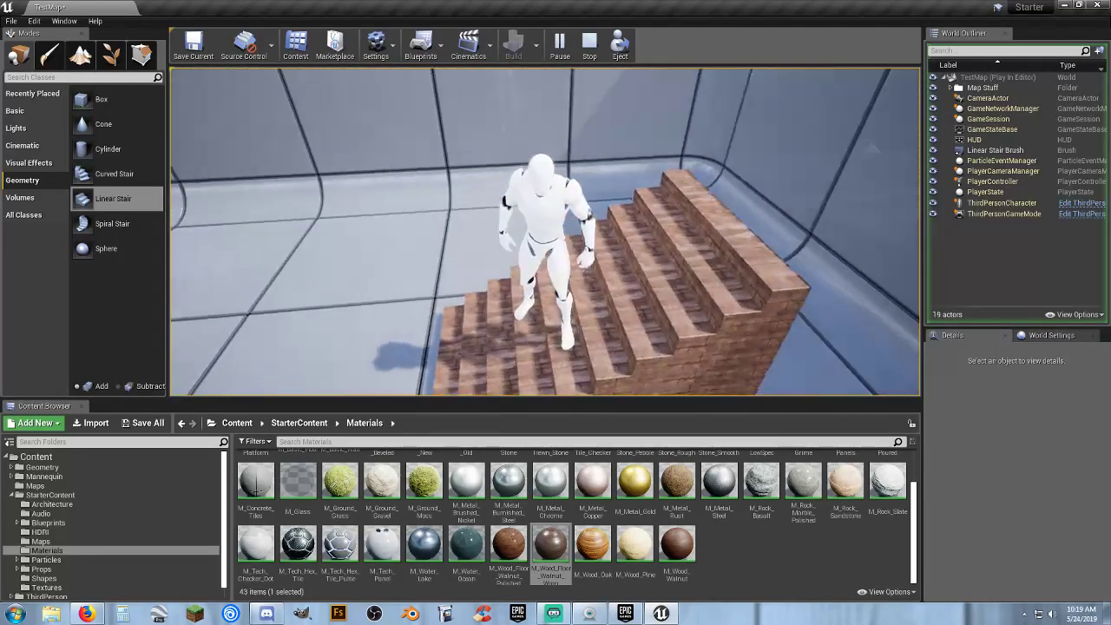
key("s")
key("w")
key("a")
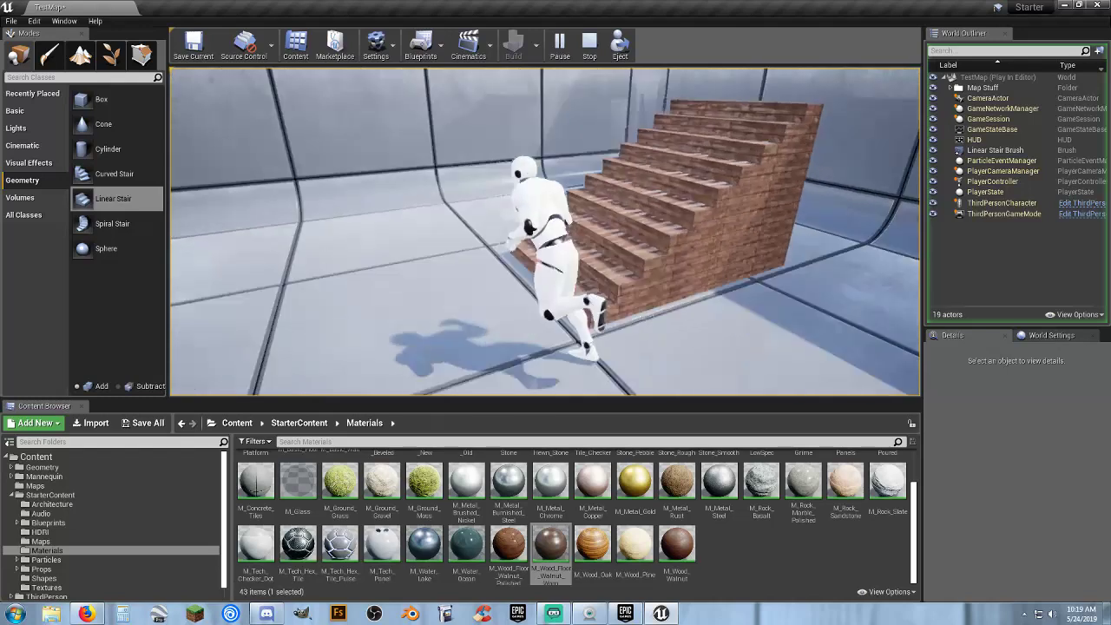
key("w")
key("d")
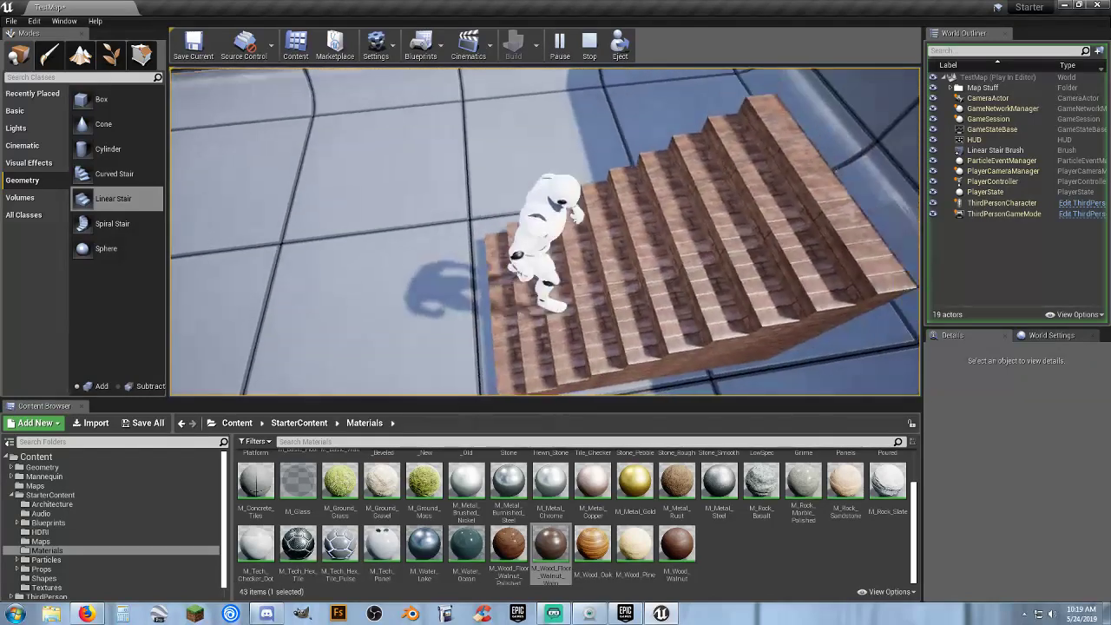
key("d")
key("w")
key("a")
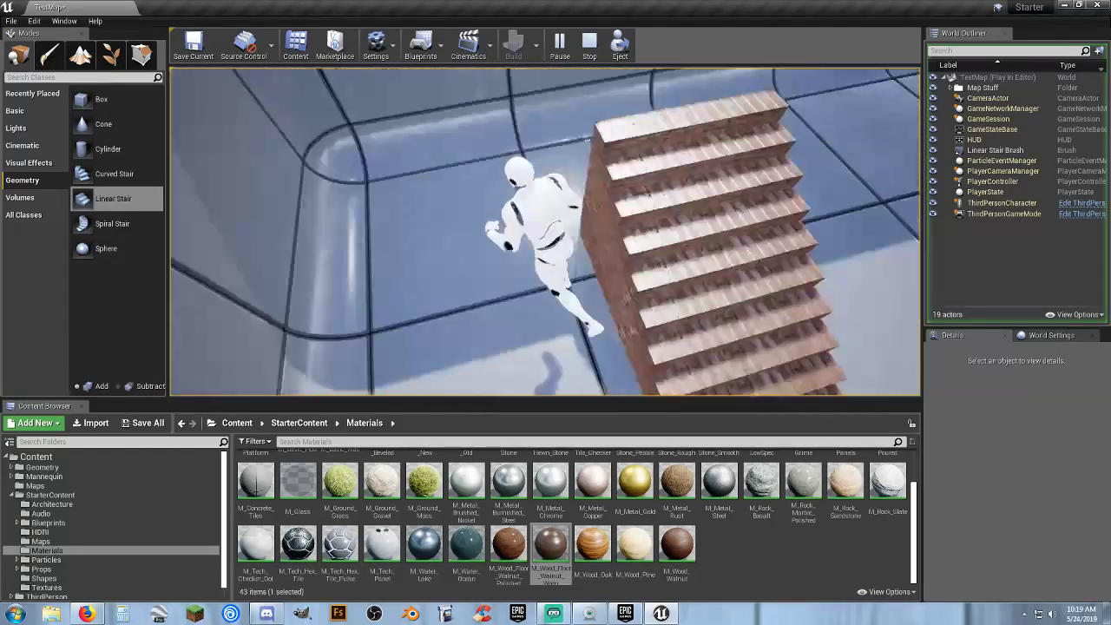
key("w")
key("a")
key("s")
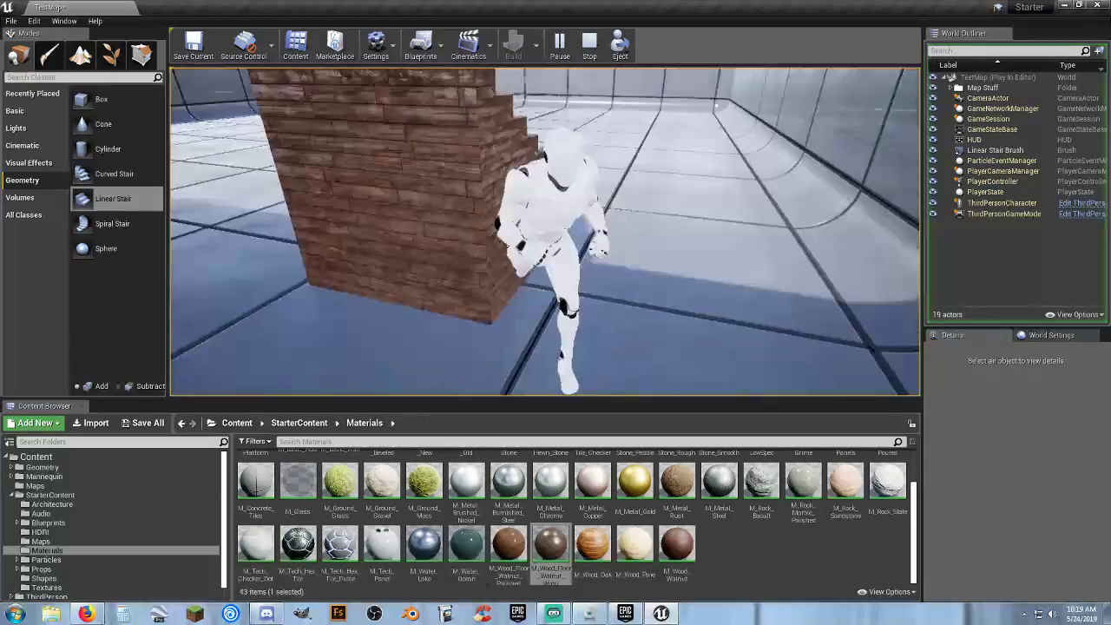
key("w")
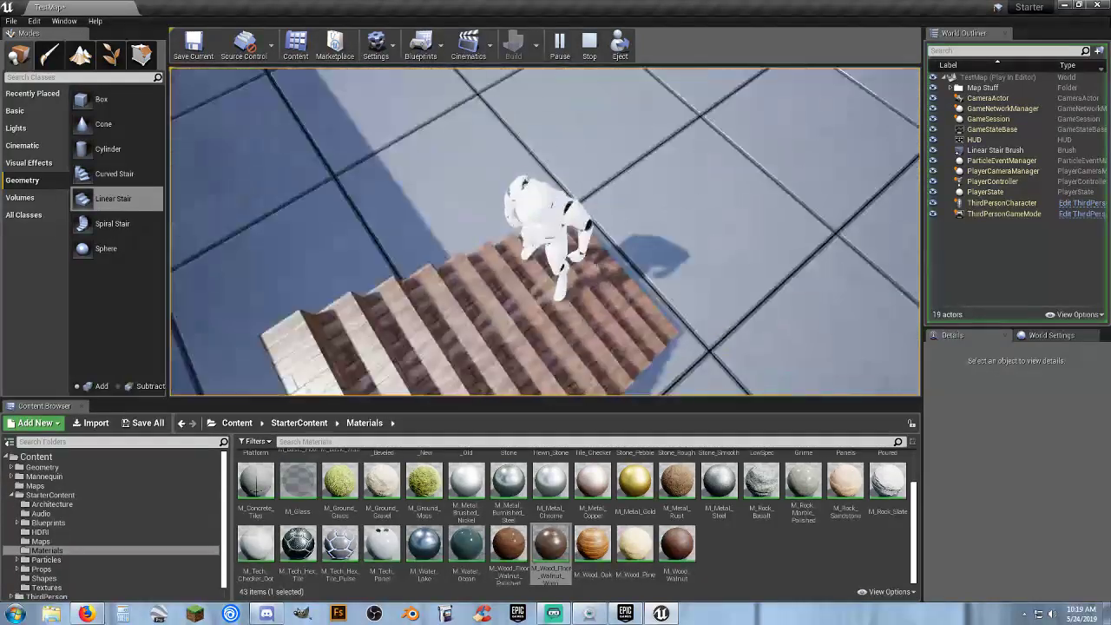
key("w")
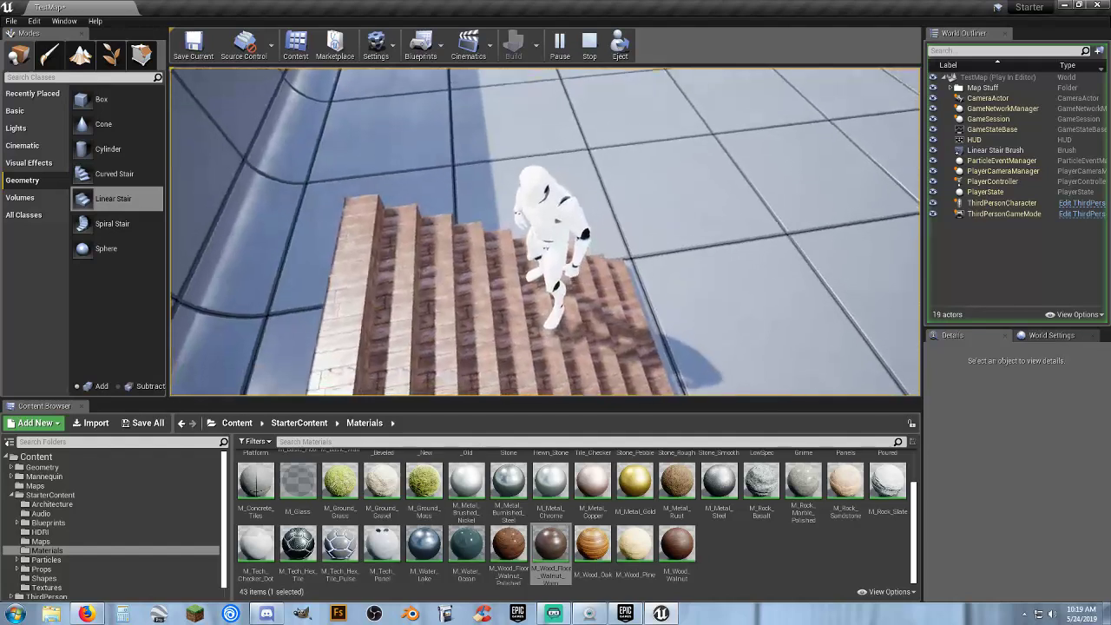
key("Escape")
Step: Rotate the wood texture by 90 degrees on the top step and the surfaces of the upper steps
left_click(356, 283)
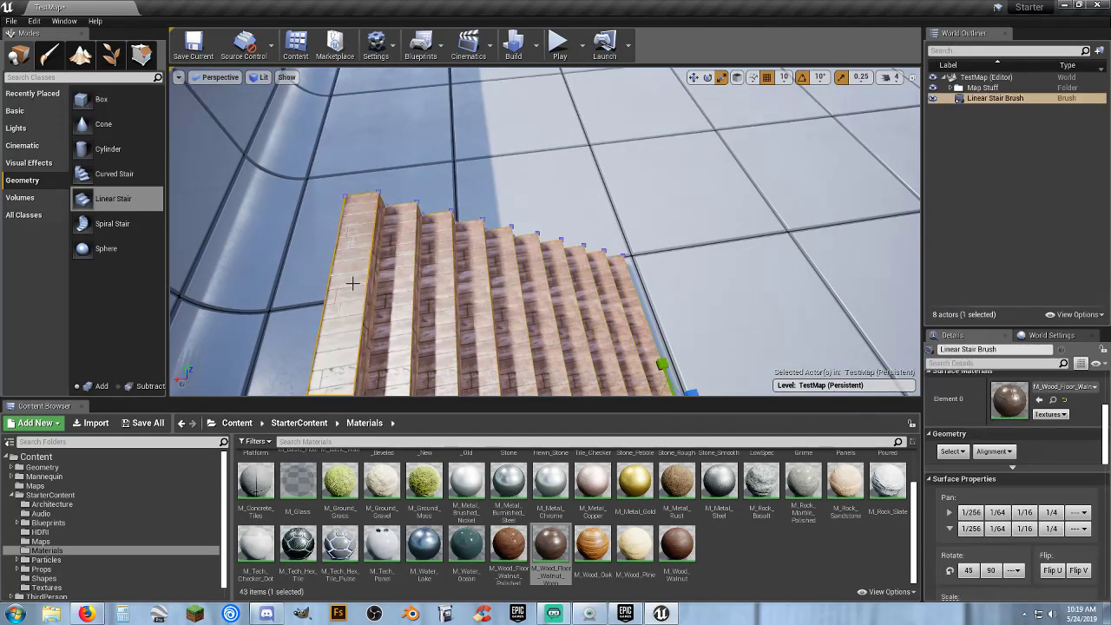
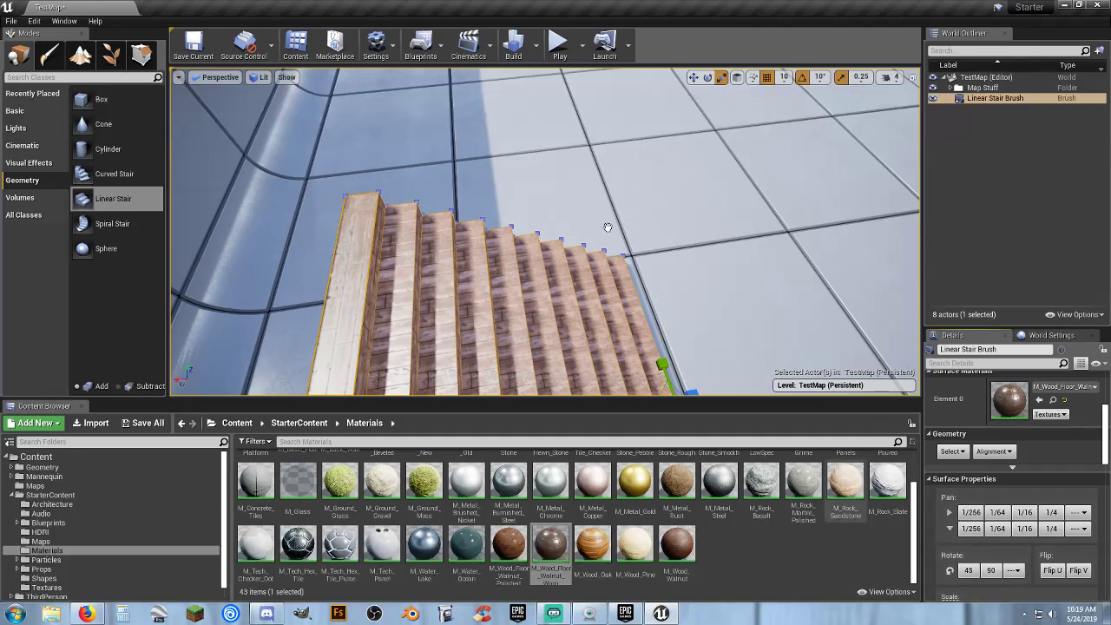
right_click_drag(546, 183, 479, 229)
left_click(471, 178)
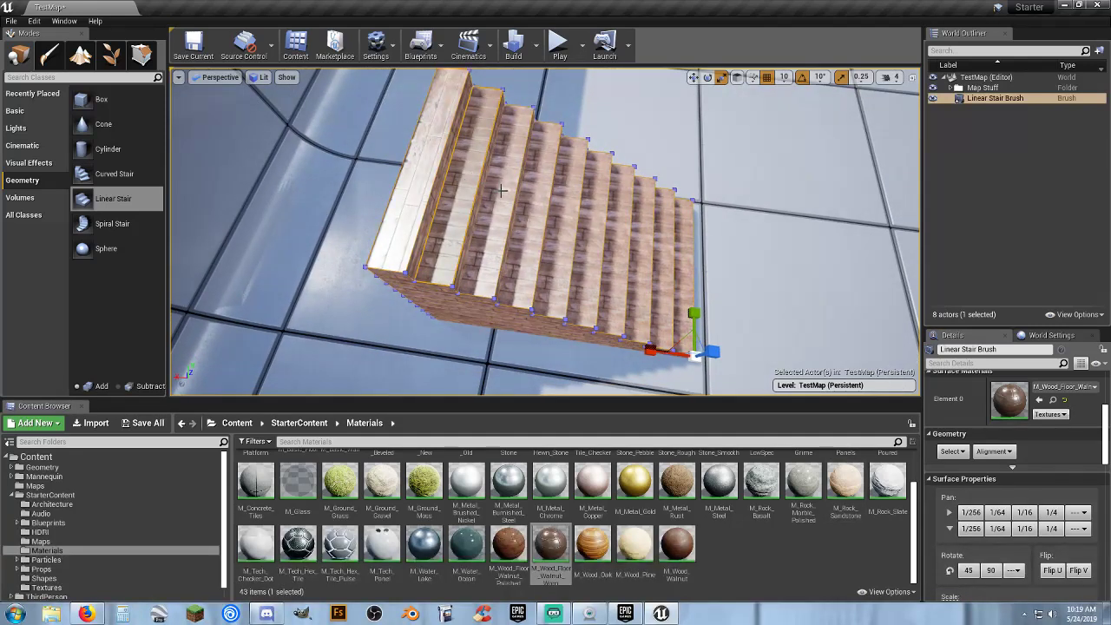
left_click(503, 190)
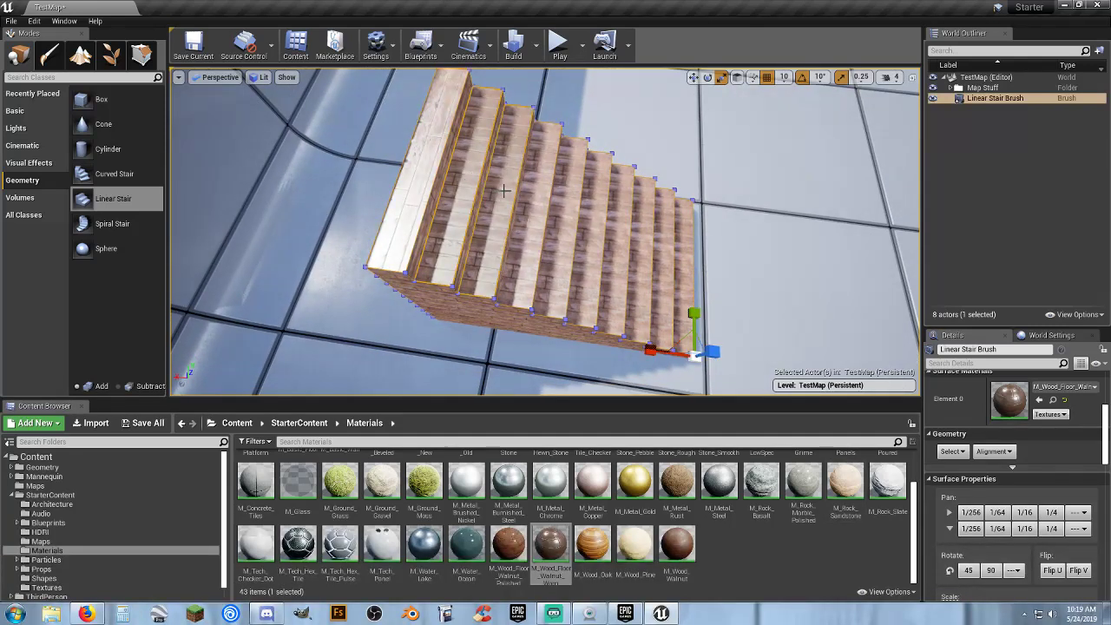
left_click(584, 224)
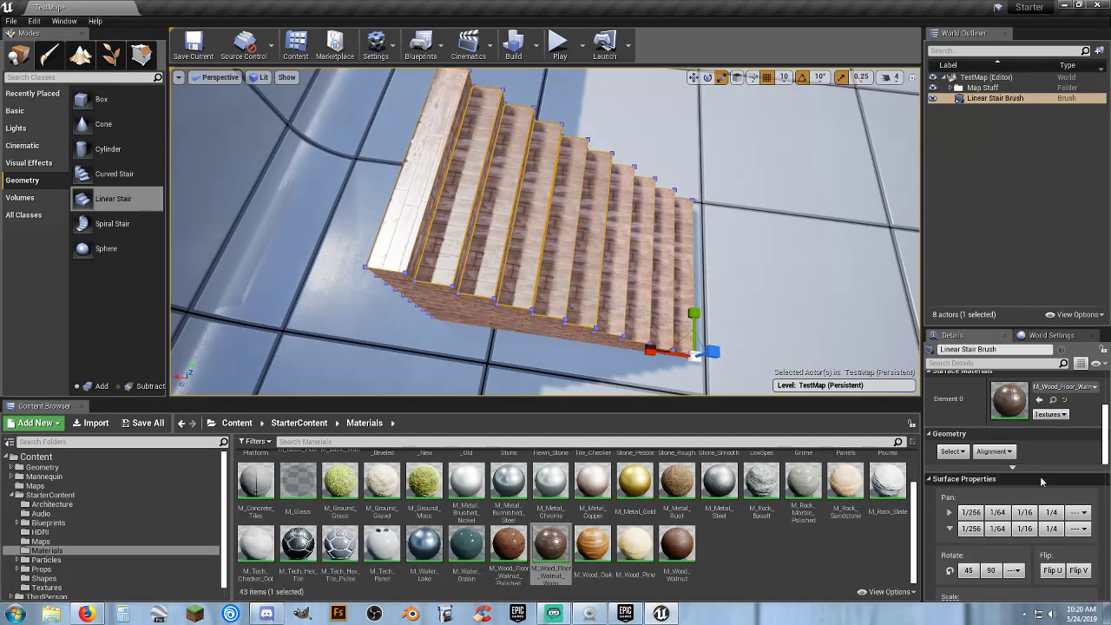
left_click(992, 571)
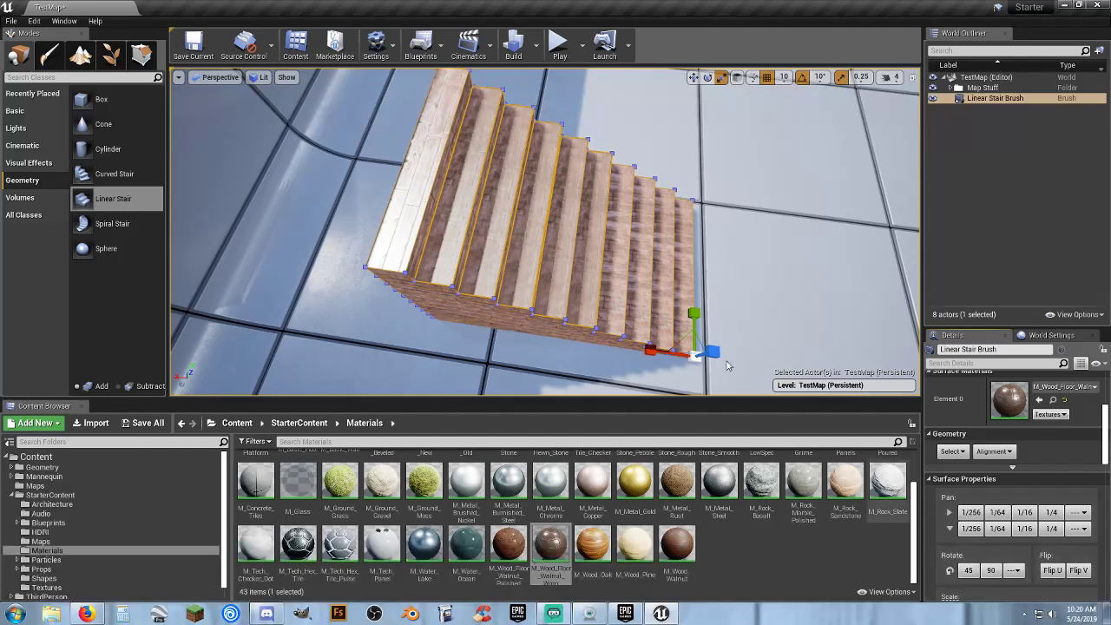
Step: Select the surfaces of the remaining lower steps together and rotate their wood texture by 90 degrees
left_click(613, 250)
left_click(638, 269, "ctrl")
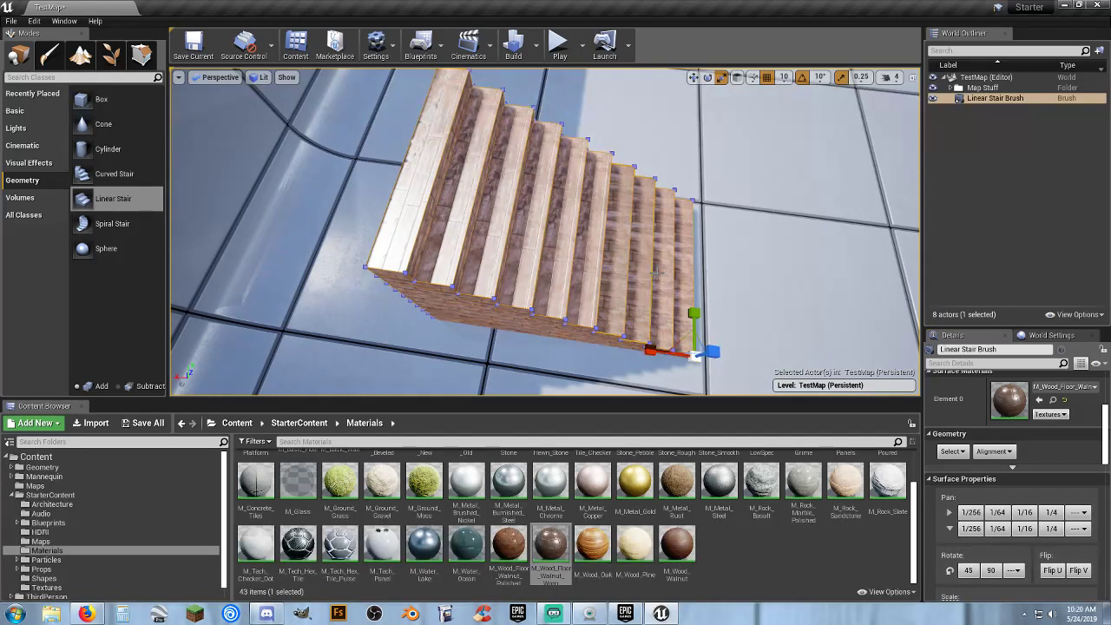
left_click(690, 281, "ctrl")
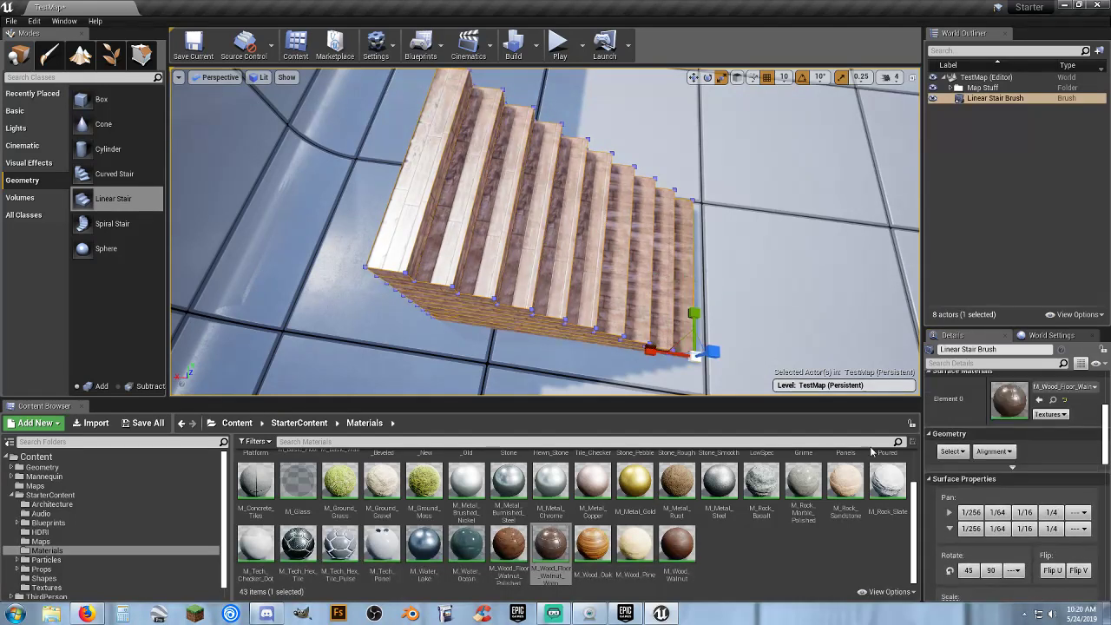
right_click_drag(556, 243, 428, 322)
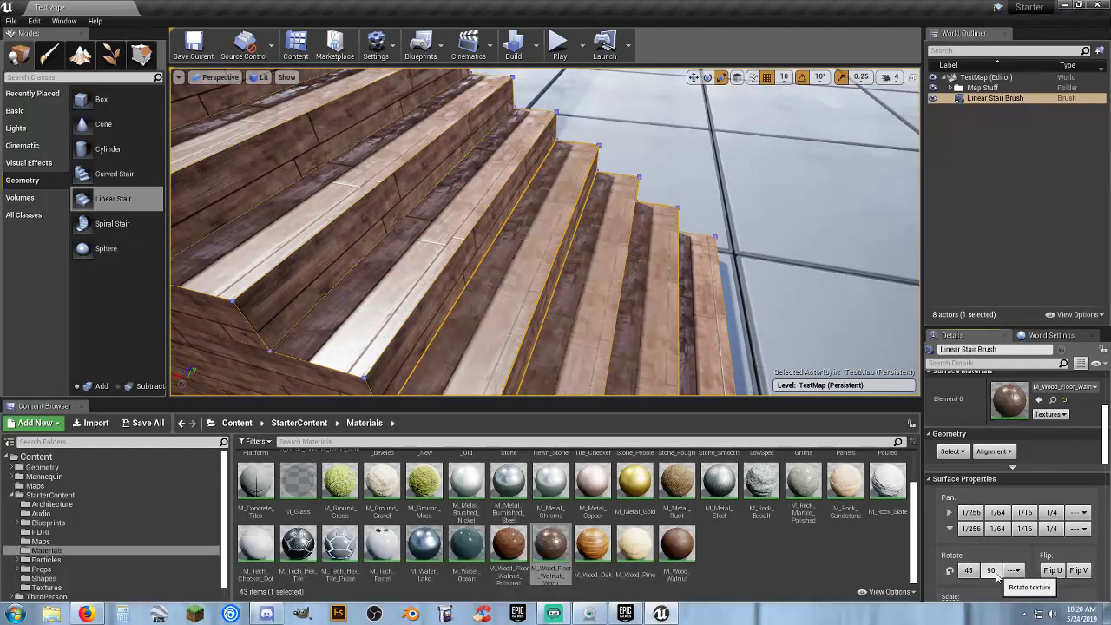
Step: Play the level again, climb and jump off the retextured stairs with the character, and stop the session
left_click(558, 44)
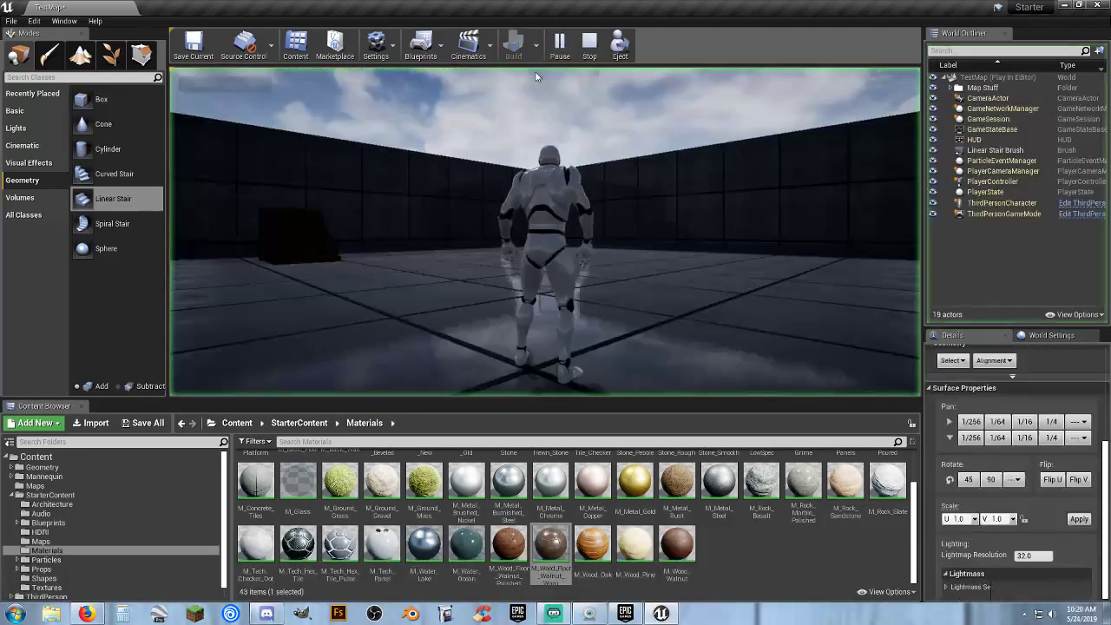
key("w")
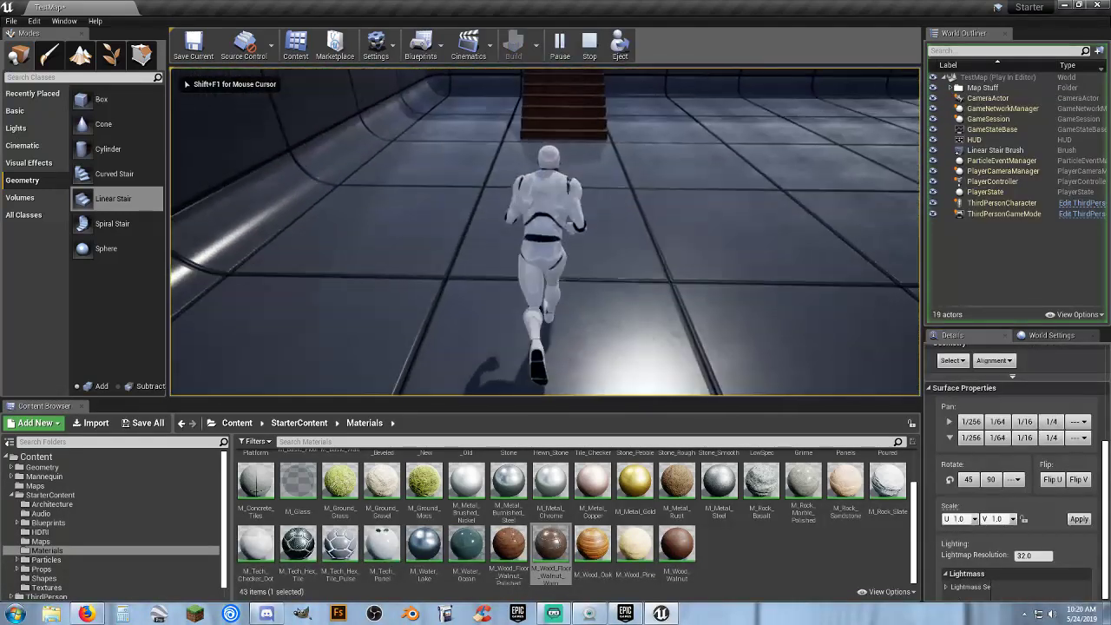
key("w")
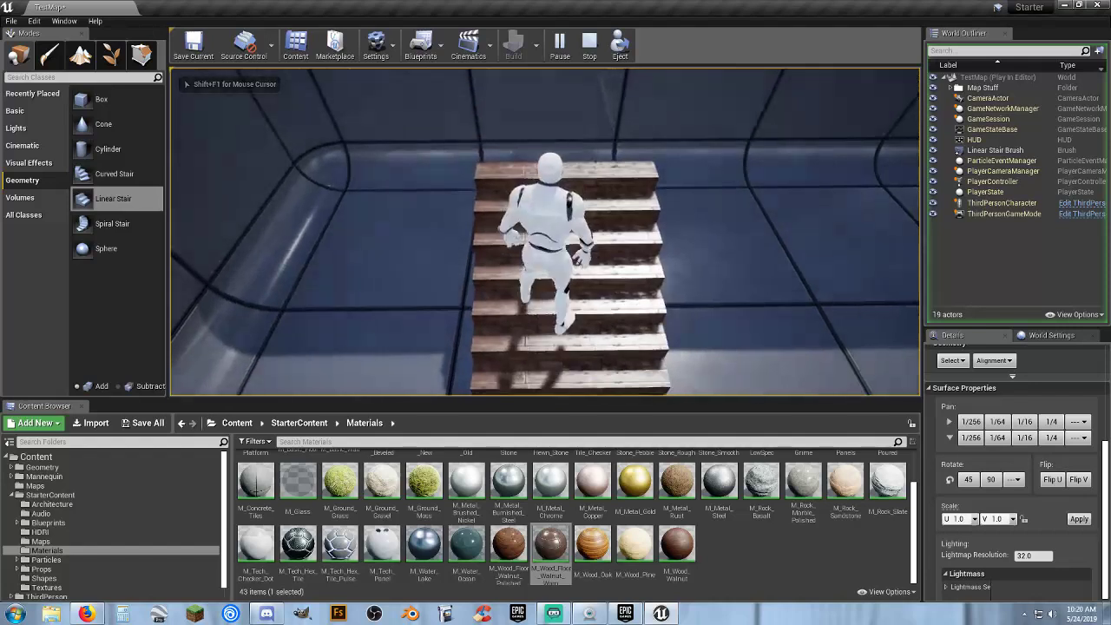
key("space")
key("w")
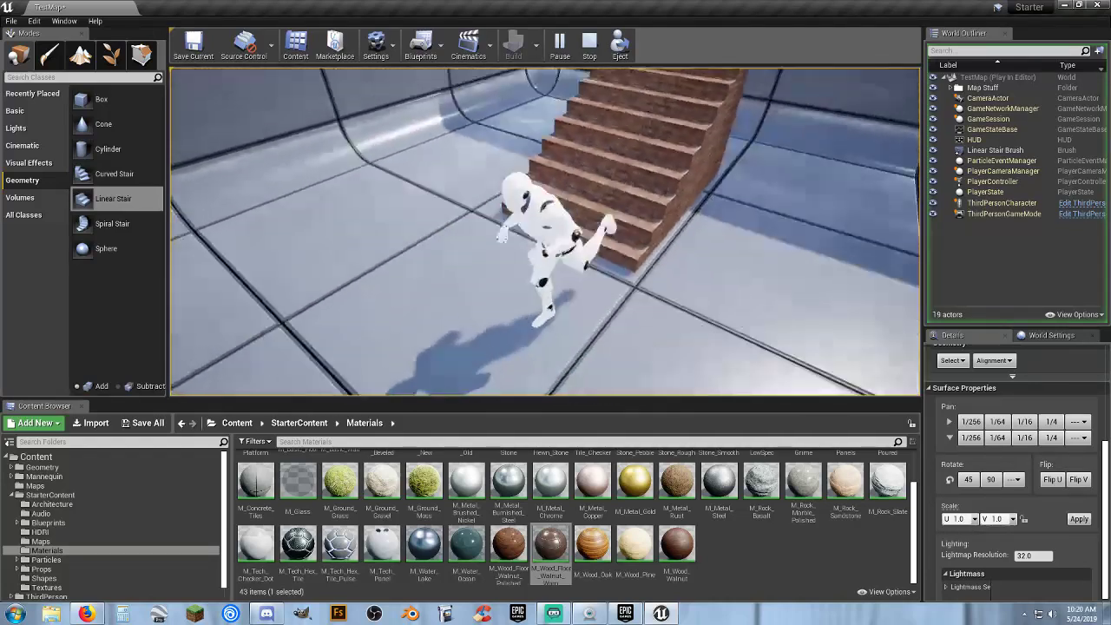
key("w")
key("Escape")
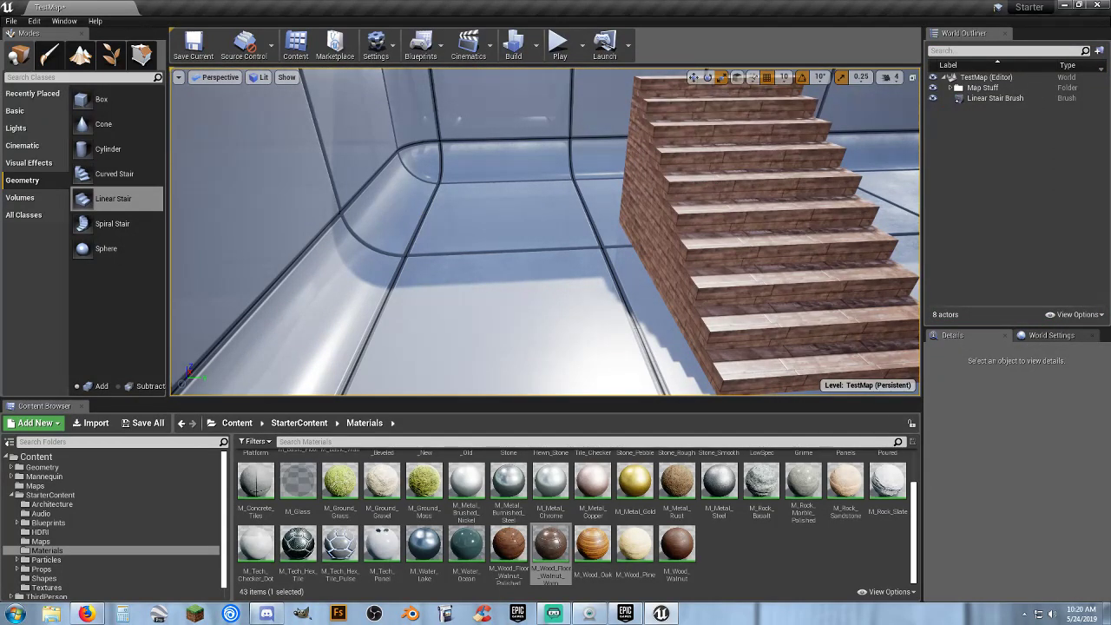
Step: Delete the wooden Linear Stair brush from the level
left_click(712, 177)
key("Delete")
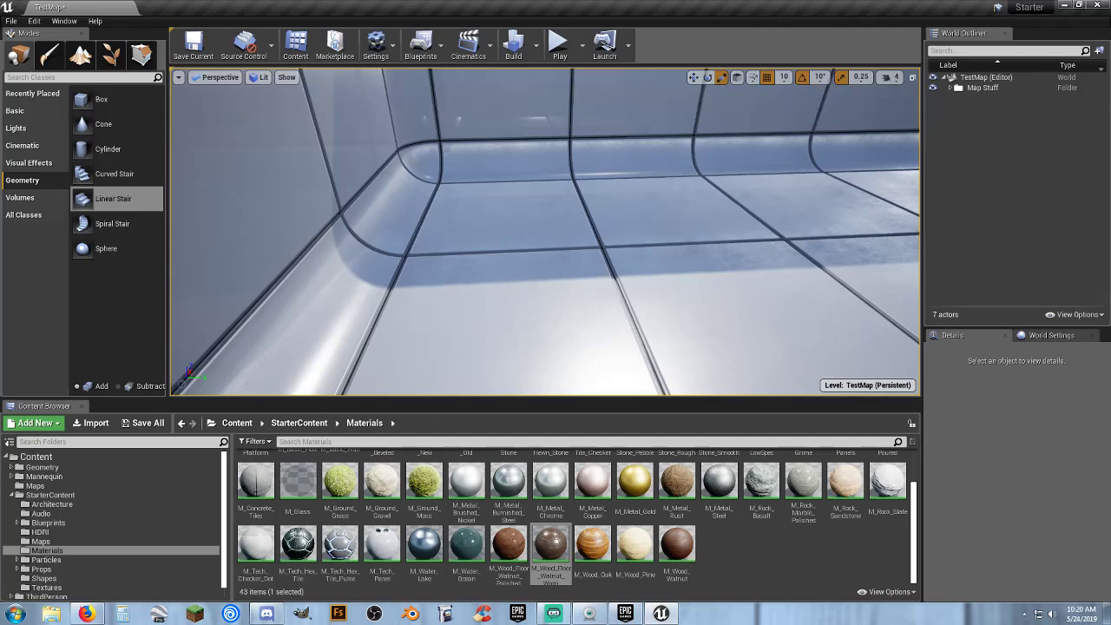
Step: Place a Box brush with the M_Brick_Clay_New material on the floor near the room's corner
key("s")
mouse_move(647, 231)
right_mouse_down()
mouse_move(686, 230)
mouse_move(738, 208)
mouse_move(646, 231)
right_mouse_up()
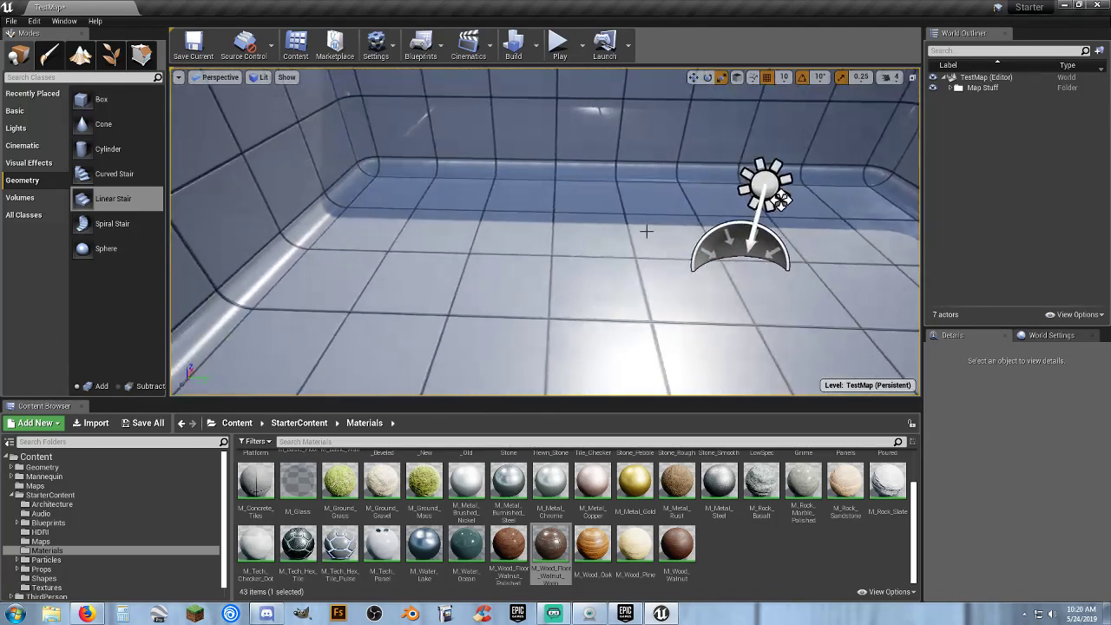
left_click(96, 99)
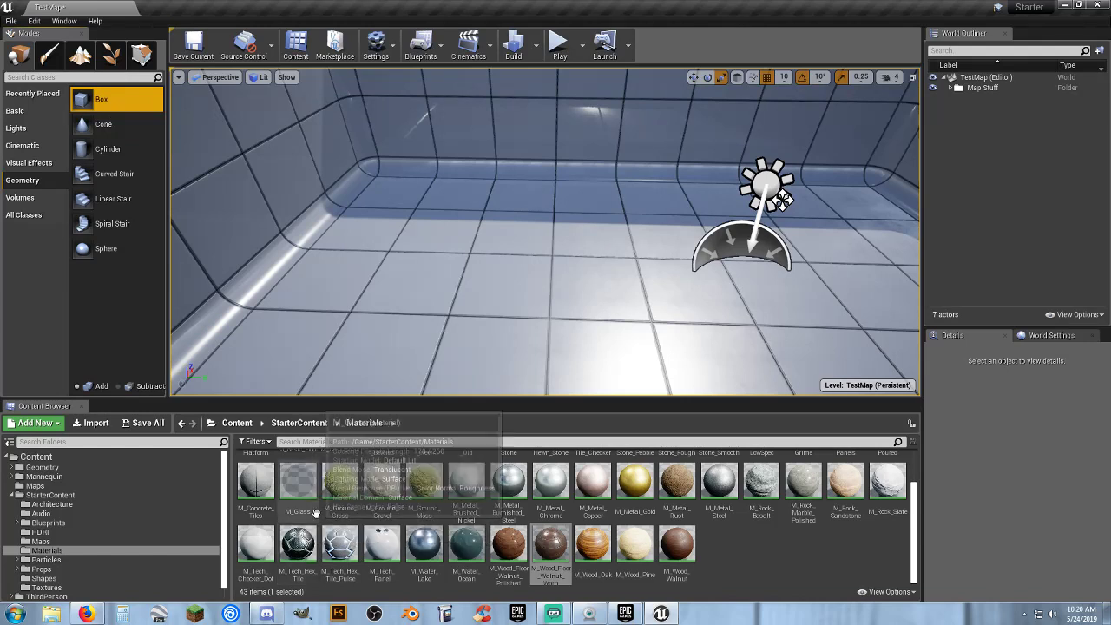
scroll(469, 512, "up", 1)
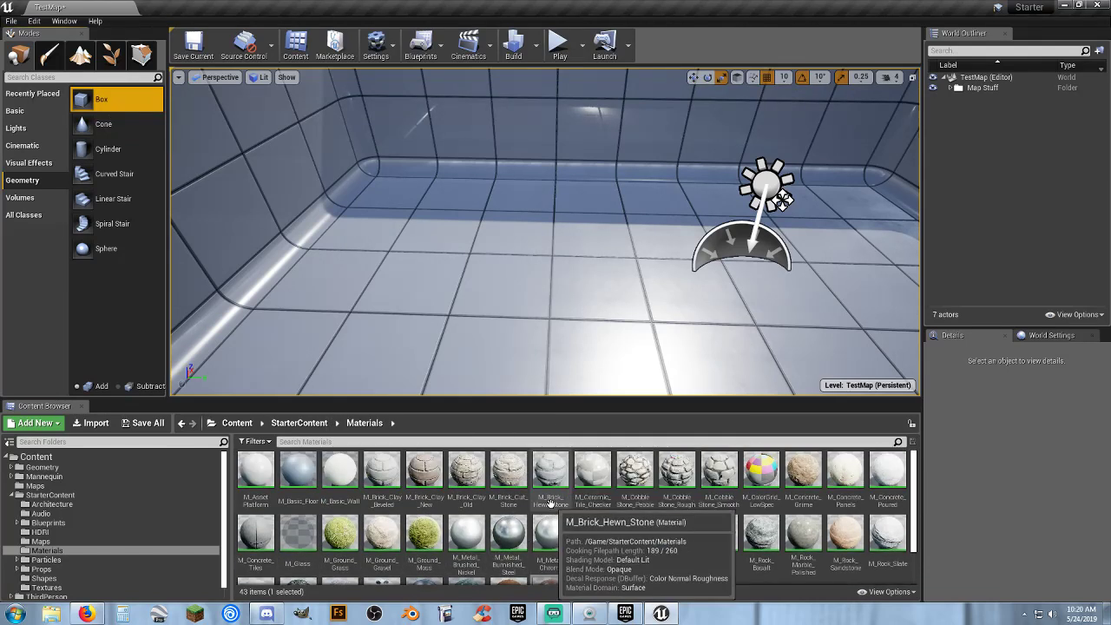
scroll(538, 507, "down", 1)
scroll(486, 494, "up", 1)
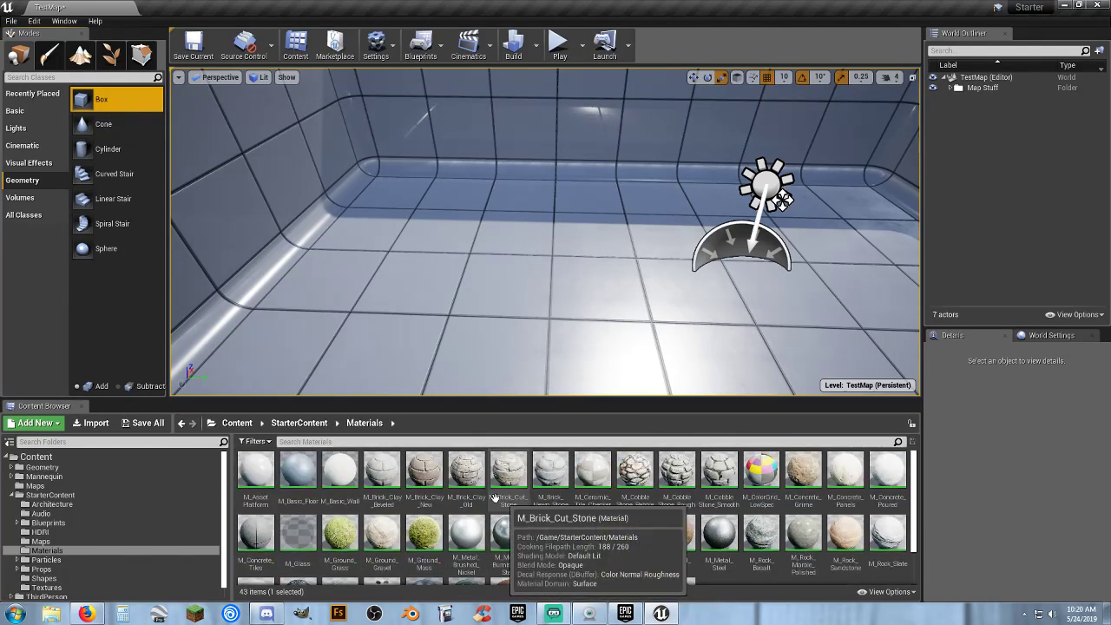
left_click(429, 469)
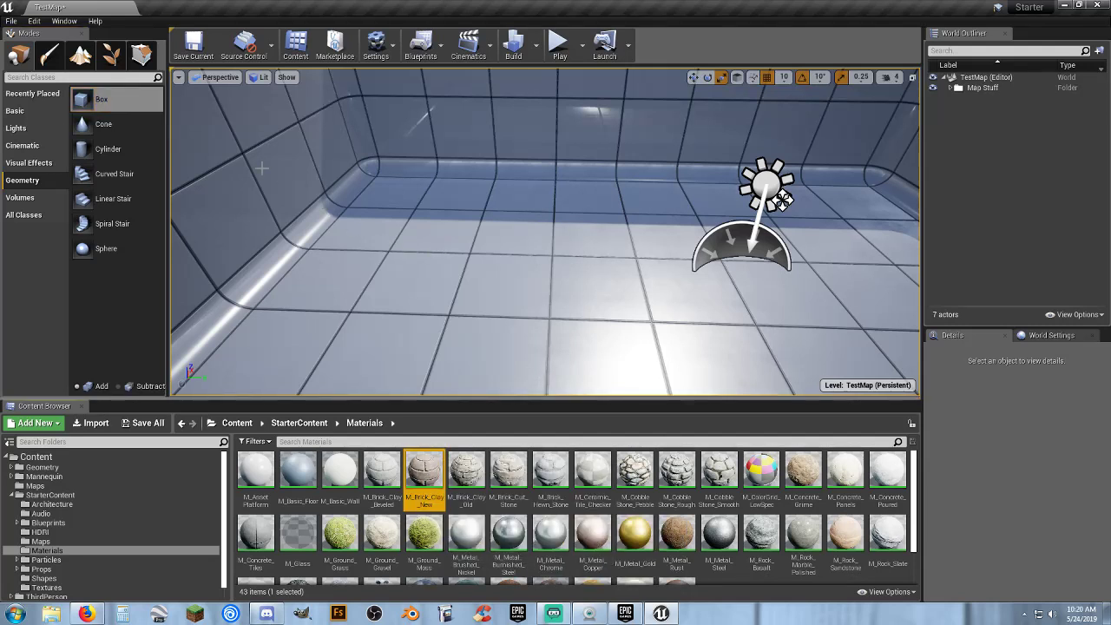
mouse_move(95, 99)
left_mouse_down()
mouse_move(451, 252)
mouse_move(516, 238)
mouse_move(519, 218)
left_mouse_up()
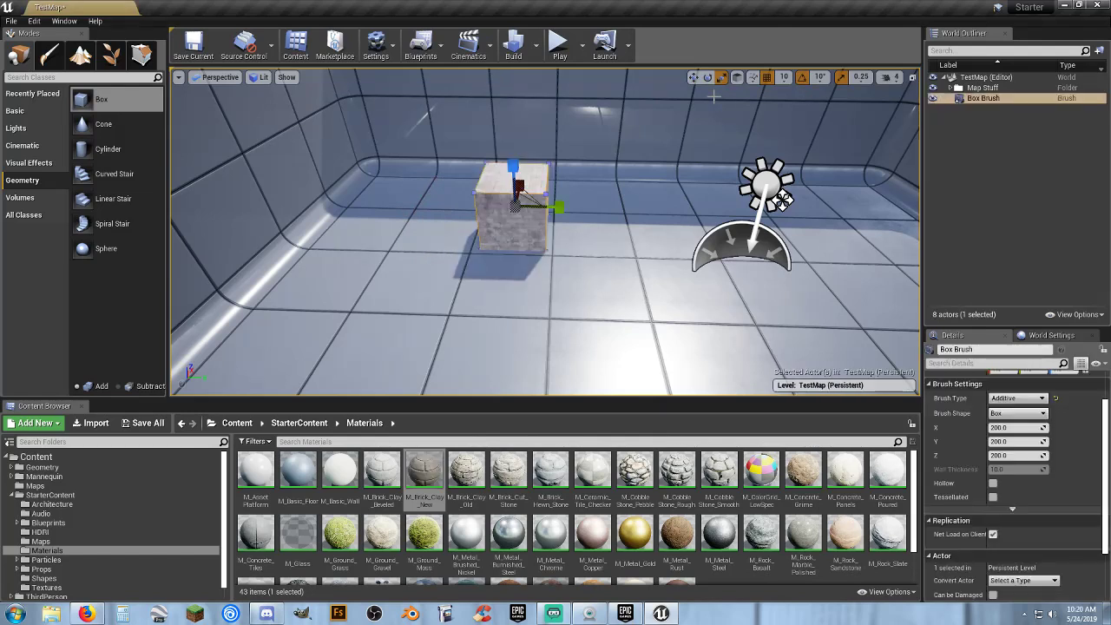
Step: Stretch the brick box along its Y axis by scaling, view its texture, and undo the scaling
key("w")
right_click_drag(589, 166, 589, 149)
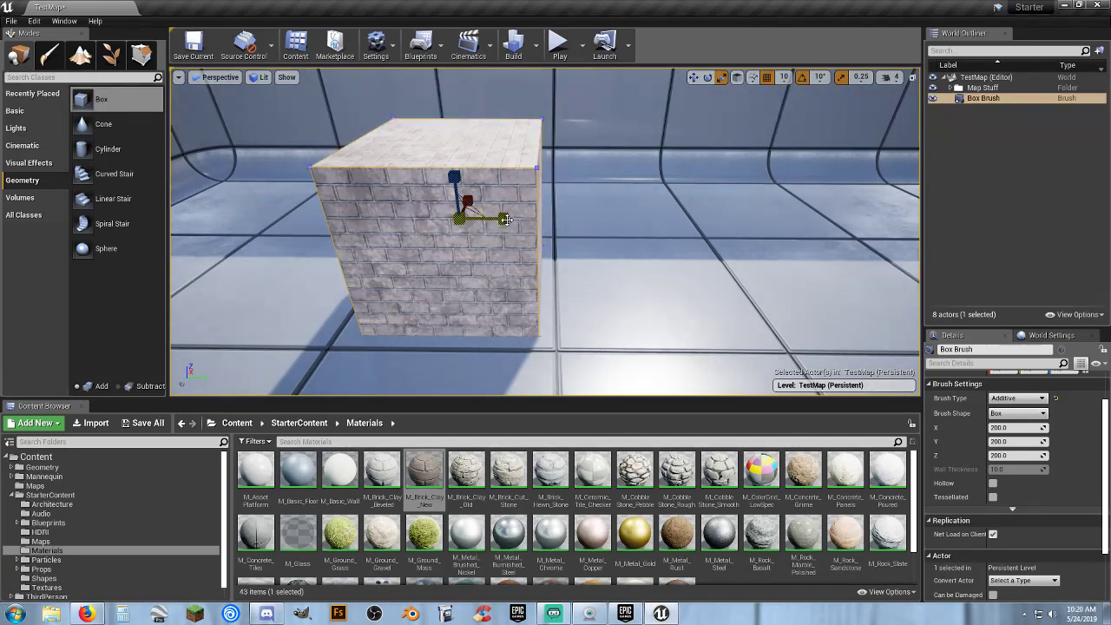
left_click_drag(506, 220, 608, 220)
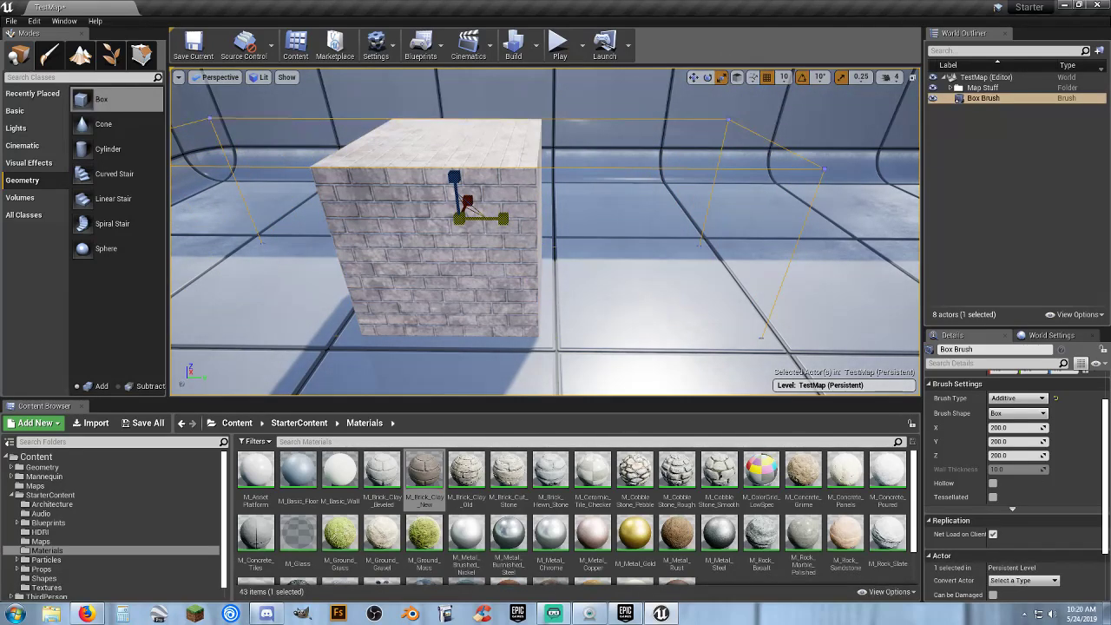
left_click_drag(510, 219, 510, 220)
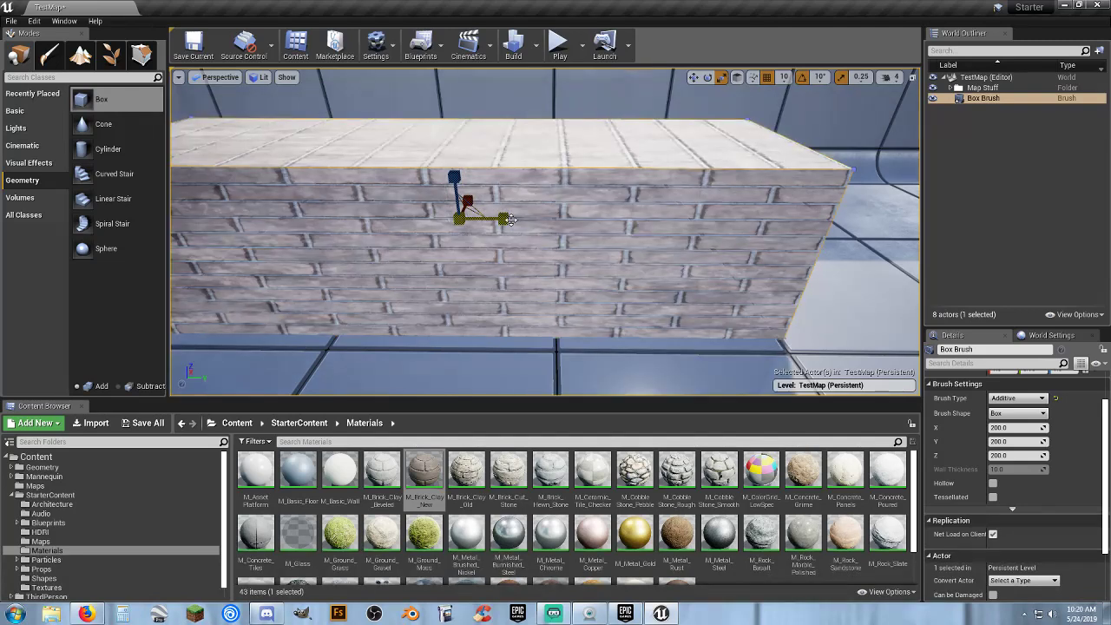
right_click_drag(511, 220, 325, 227)
left_click_drag(694, 223, 495, 233, "alt")
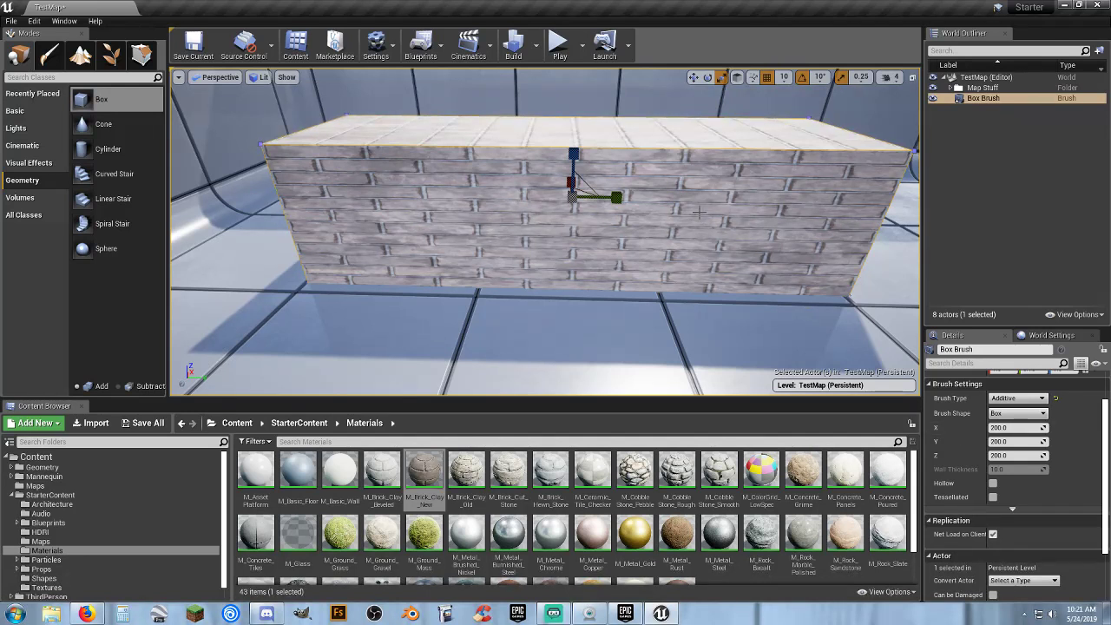
key("ctrl+z")
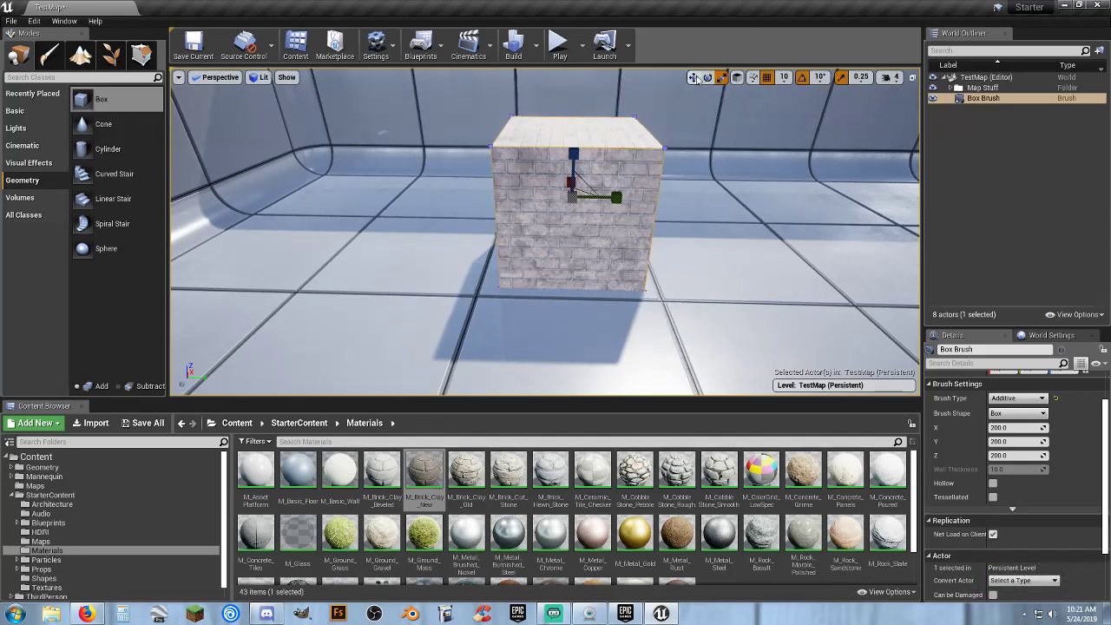
Step: Switch to move mode and set the brick box's brush size to 500 in X, Y and Z
left_click(693, 77)
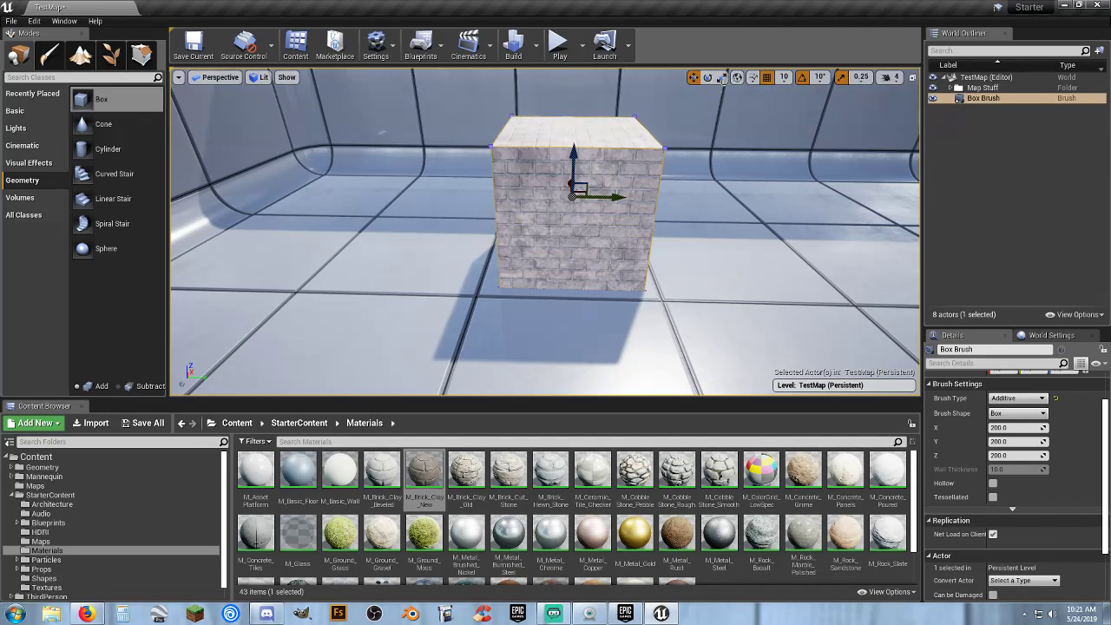
scroll(986, 424, "up", 1)
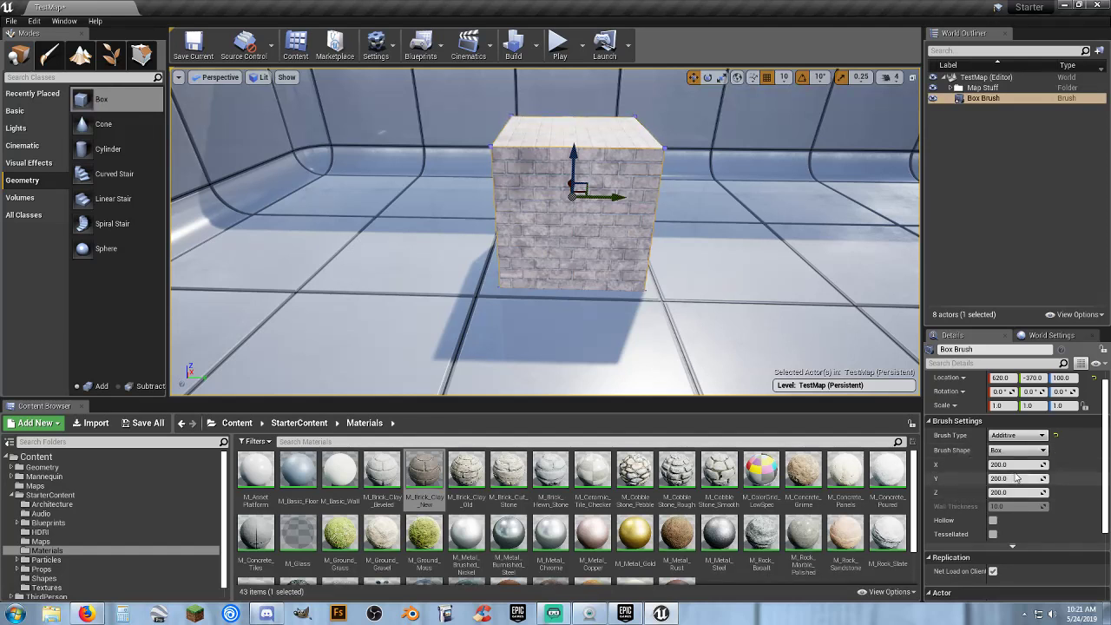
left_click(1008, 464)
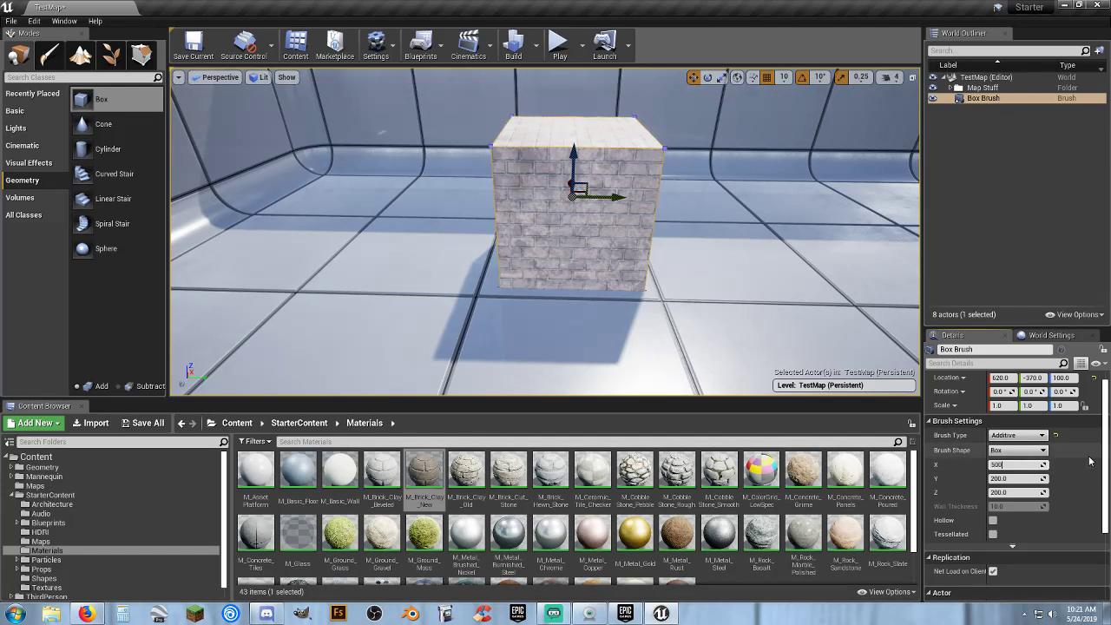
type("500")
key("Tab")
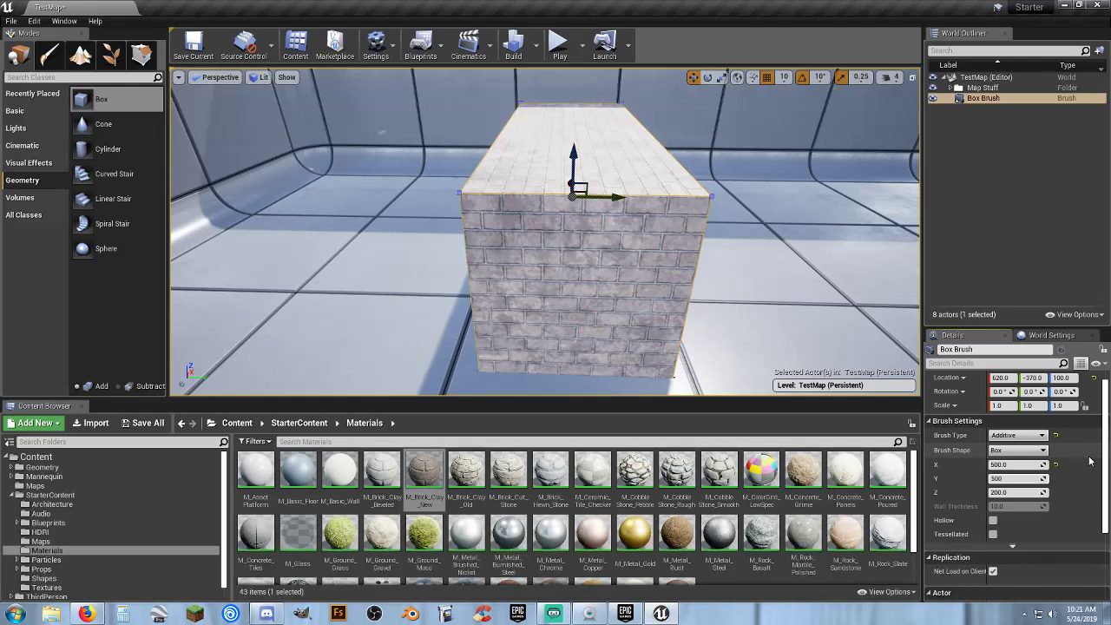
type("500")
key("Tab")
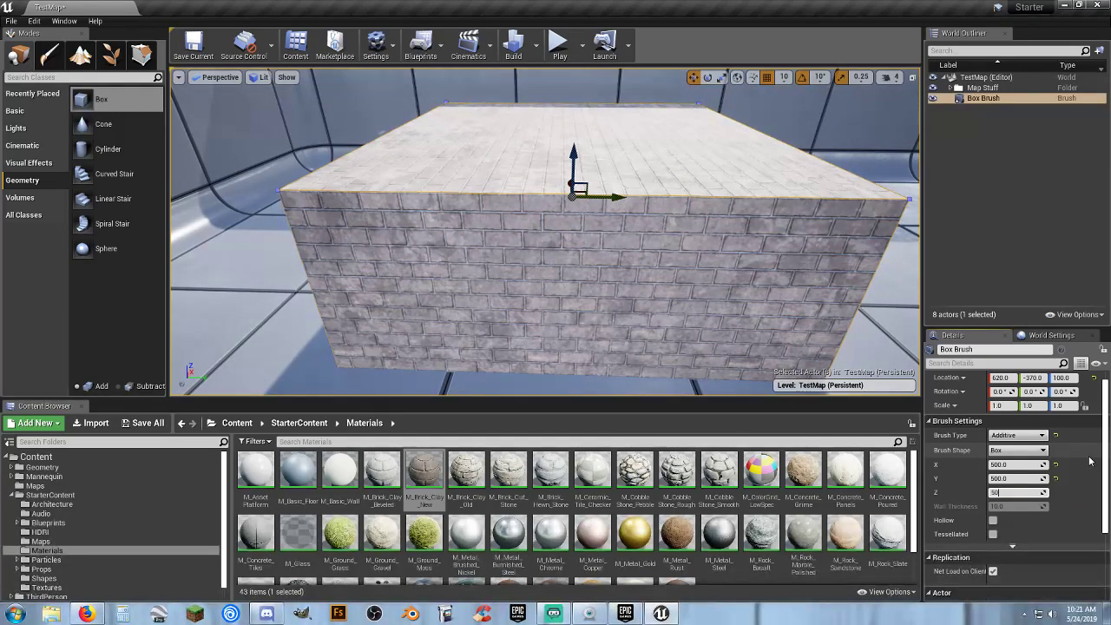
key("Return")
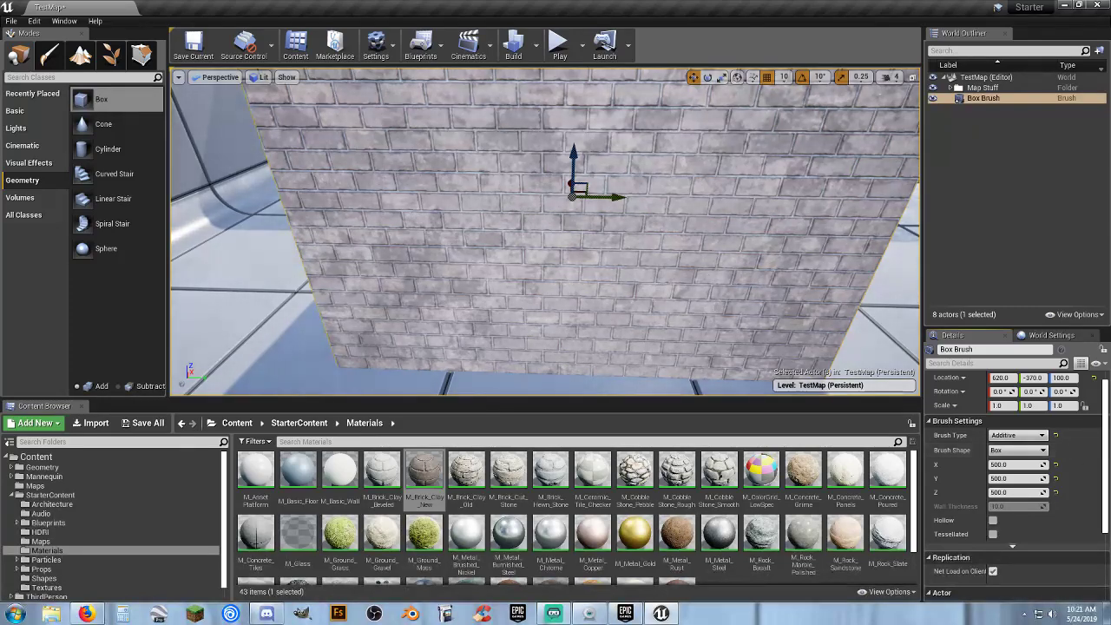
Step: Set the brick box's Z location to 250 so it rests on the floor
right_click_drag(545, 231, 625, 192)
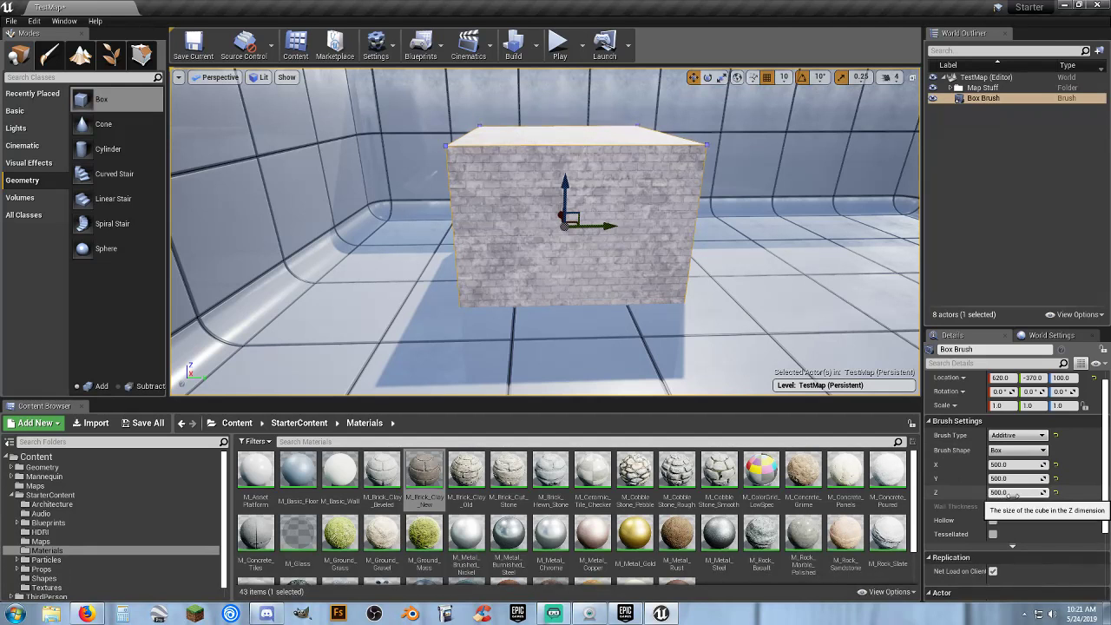
left_click(1011, 492)
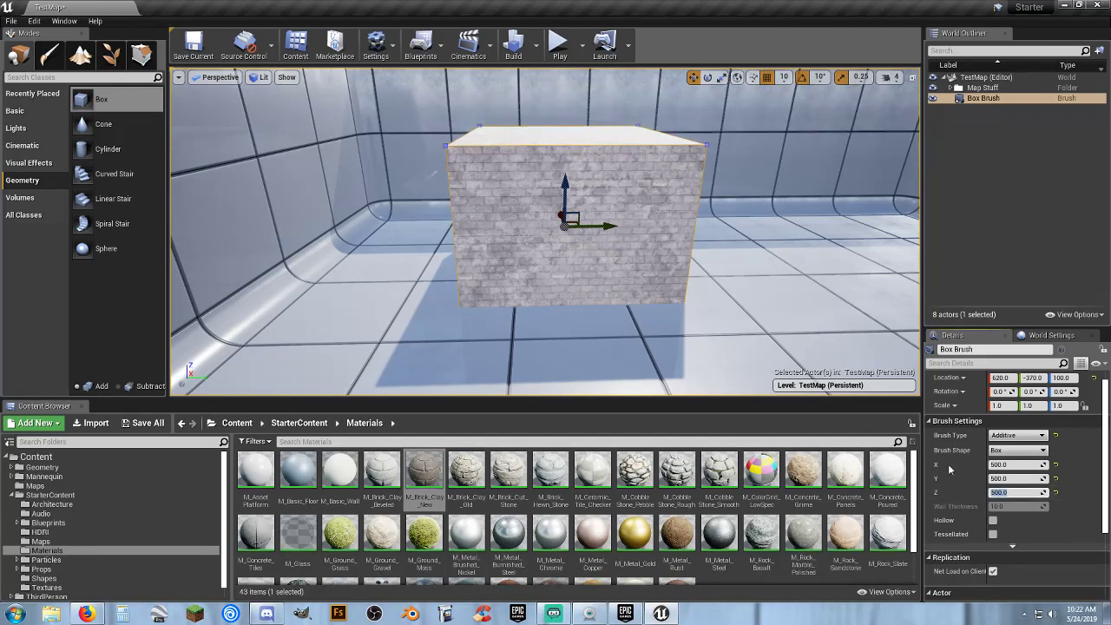
scroll(978, 501, "up", 1)
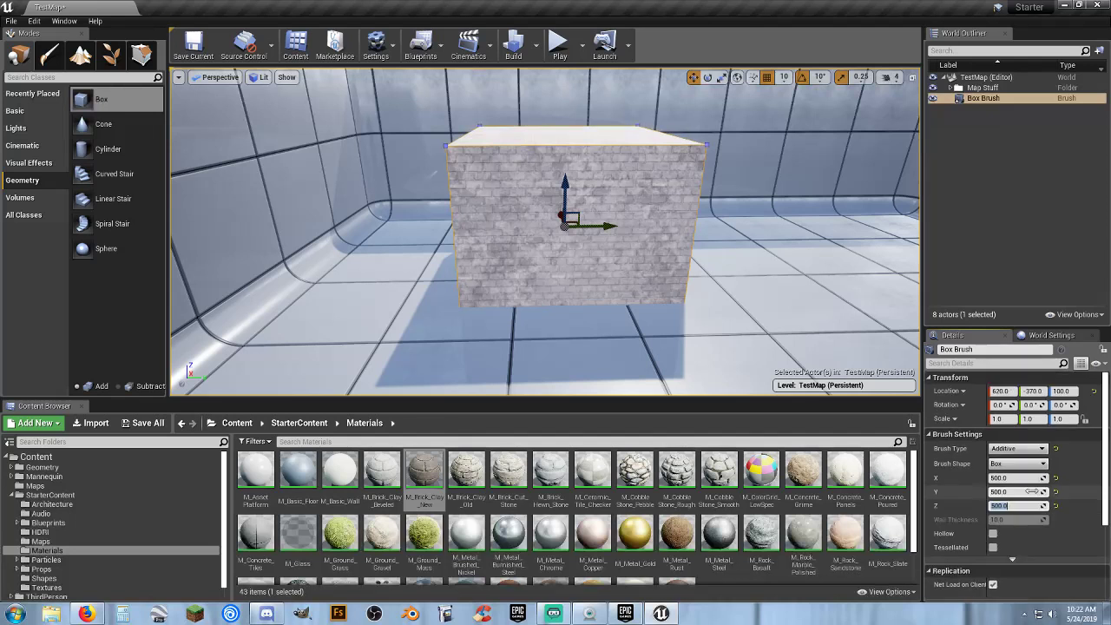
left_click(1073, 391)
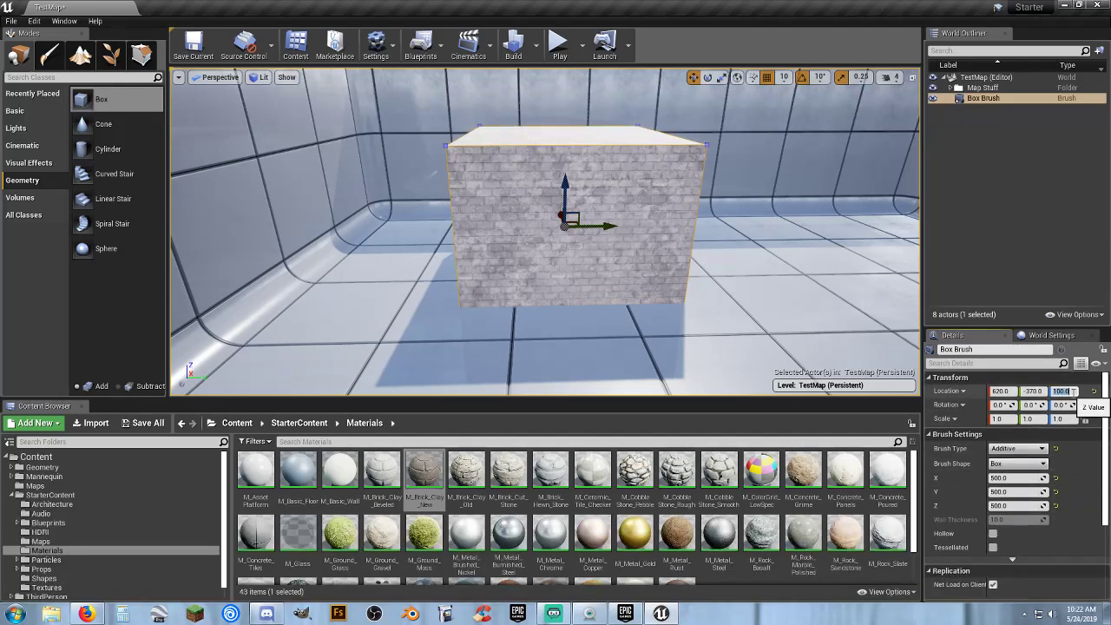
type("250")
key("Return")
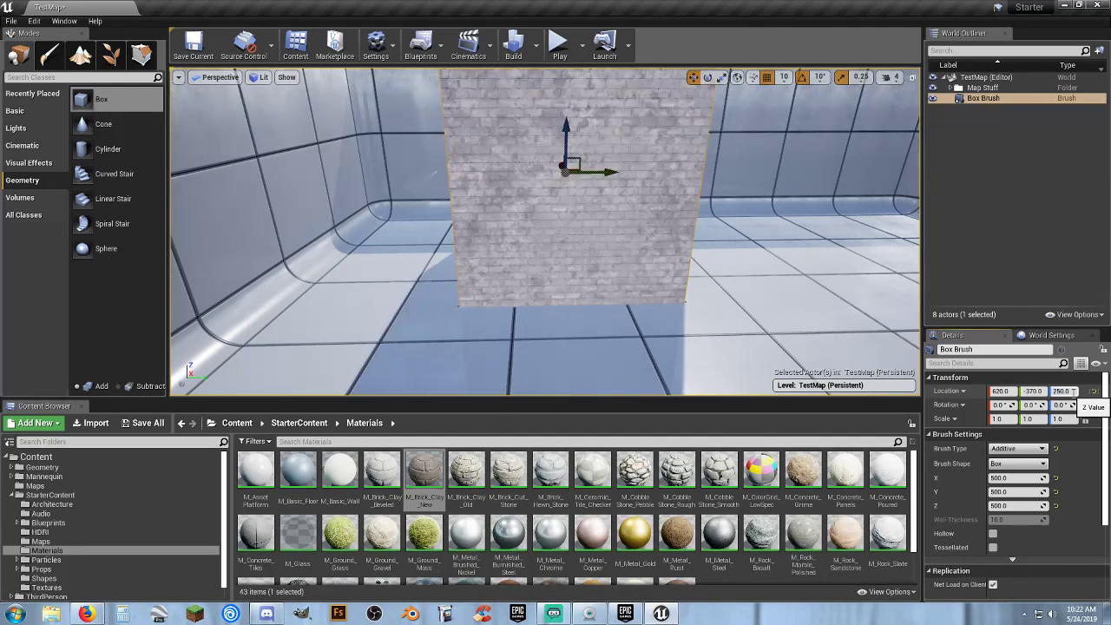
Step: Play the level, run the character up to and along the brick box, and stop the session
left_click(558, 43)
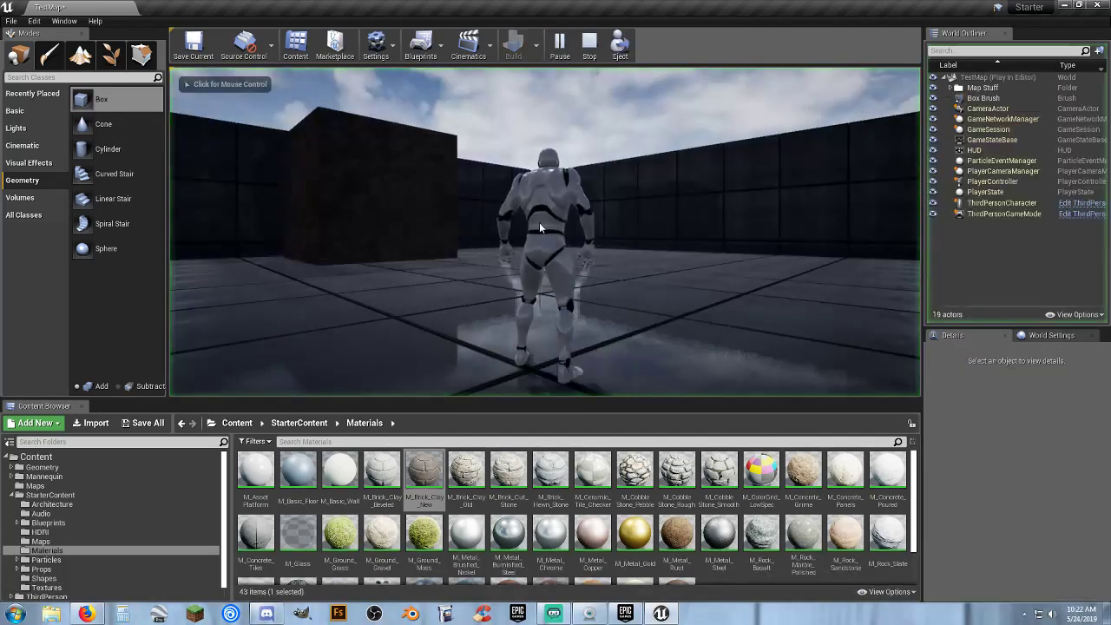
left_click(540, 228)
key("w")
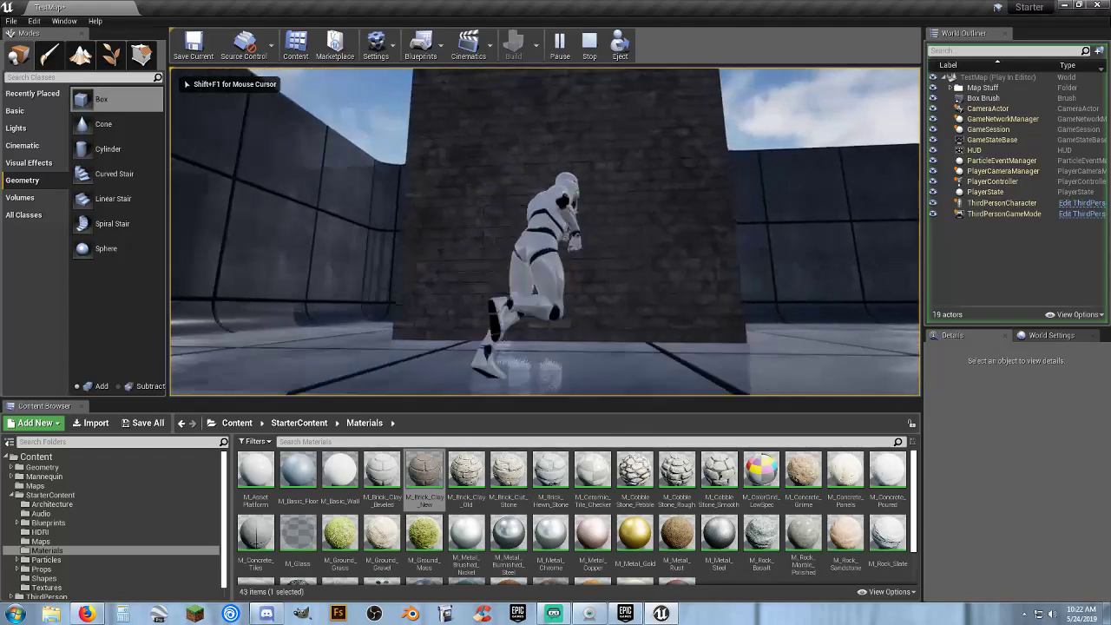
key("d")
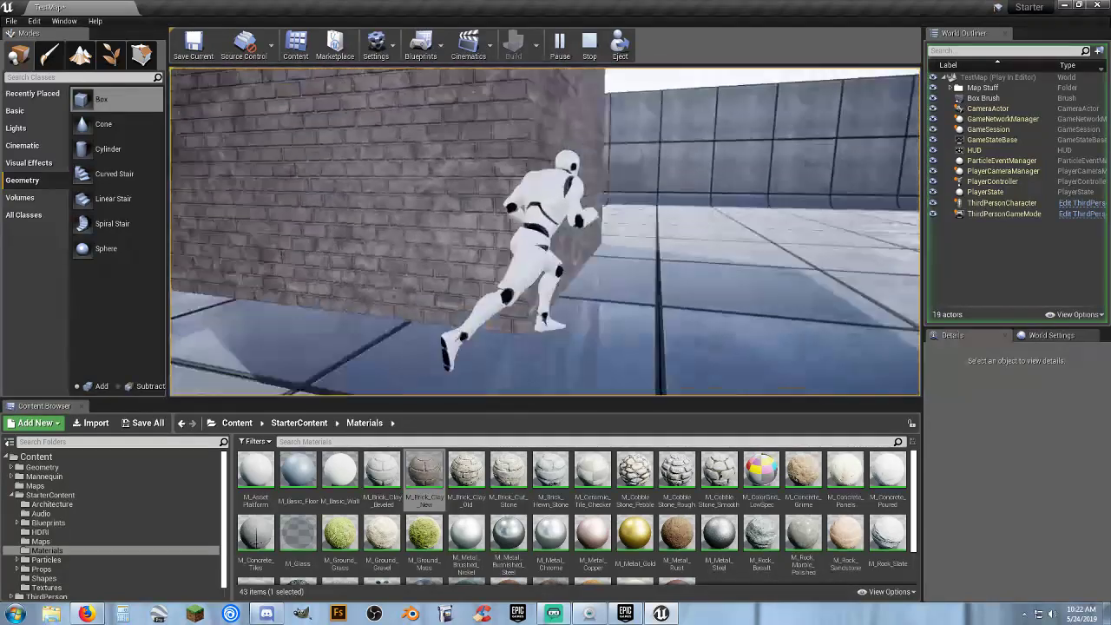
key("Escape")
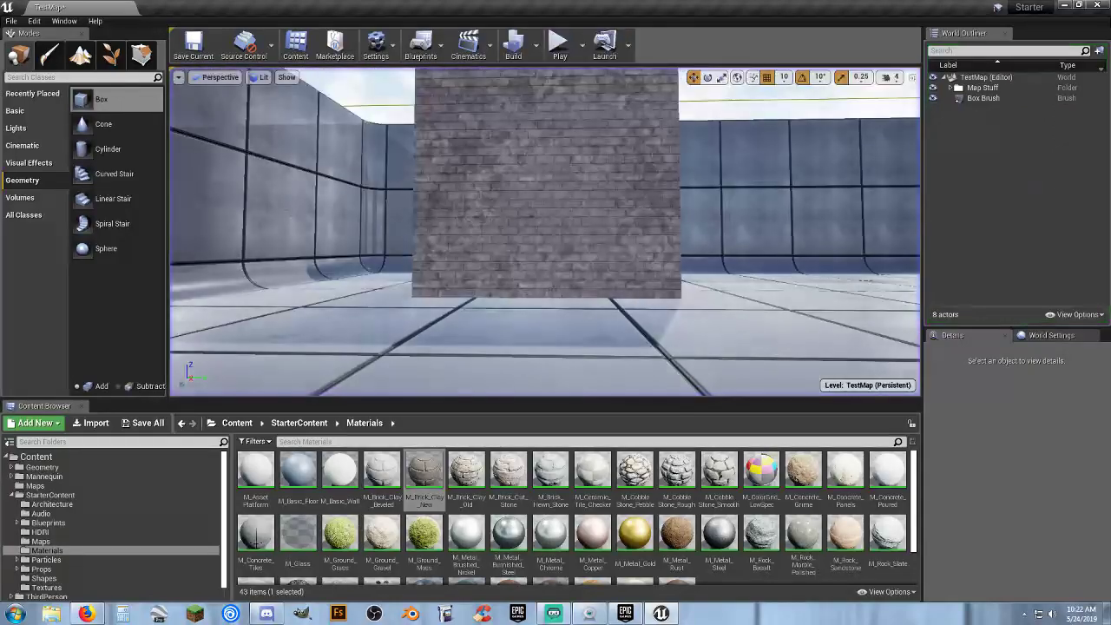
Step: Select the large brick Box Brush and make it hollow
right_click_drag(545, 231, 442, 224)
key("w")
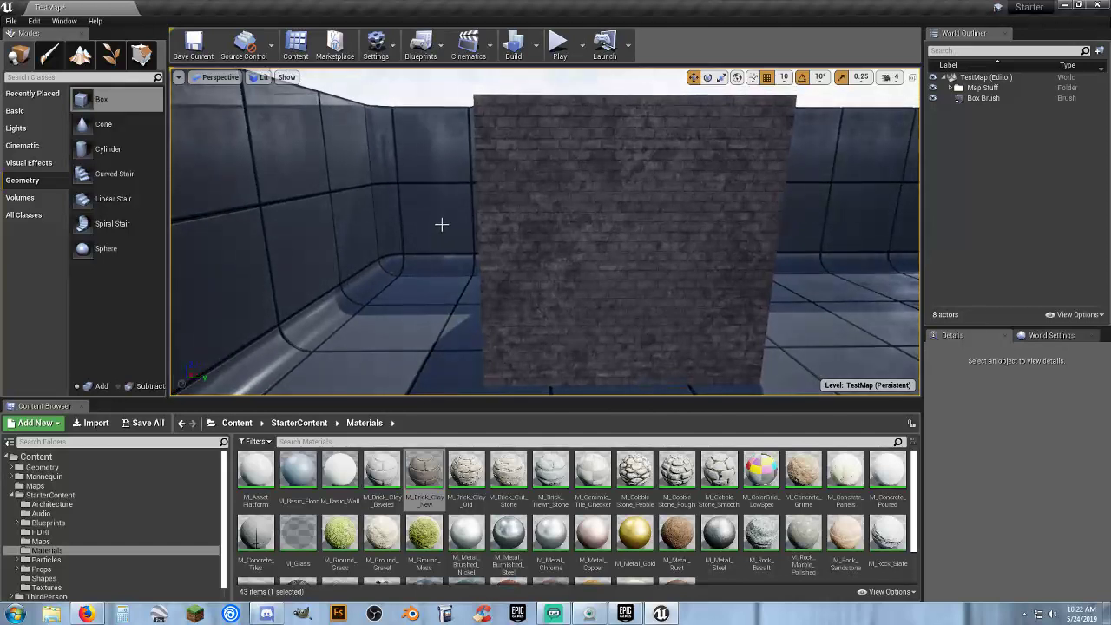
left_click(985, 98)
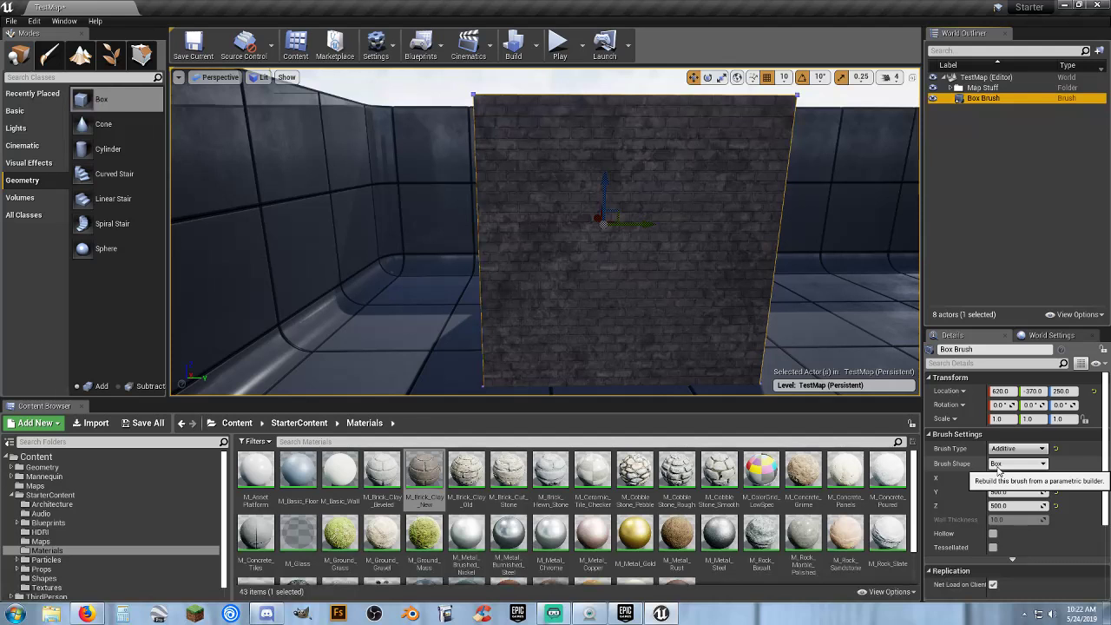
left_click(993, 534)
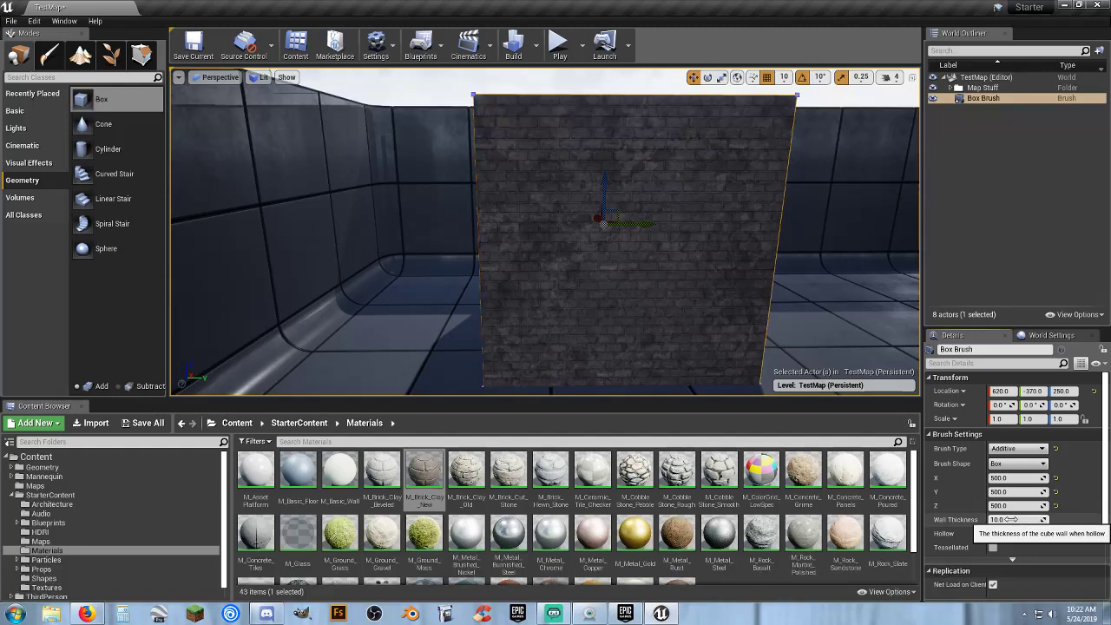
Step: Examine the hollow brick box from inside and outside
mouse_move(643, 233)
right_mouse_down()
mouse_move(642, 304)
mouse_move(630, 230)
mouse_move(434, 230)
mouse_move(573, 186)
mouse_move(643, 147)
mouse_move(690, 265)
mouse_move(646, 235)
right_mouse_up()
key("w")
key("w")
key("s")
key("s")
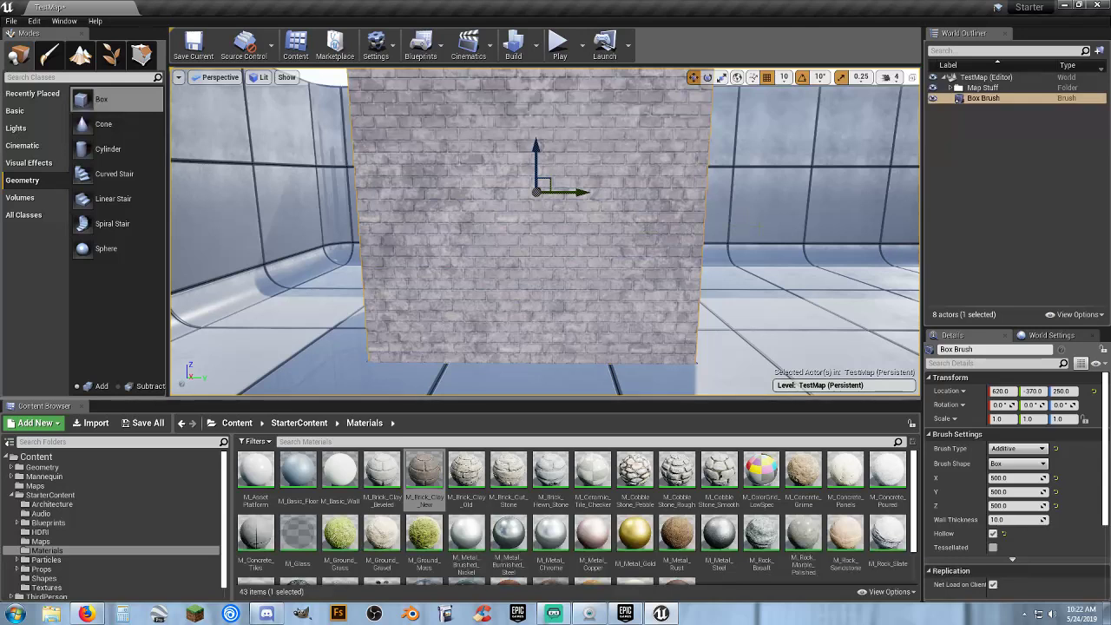
key("s")
right_click_drag(715, 255, 714, 269)
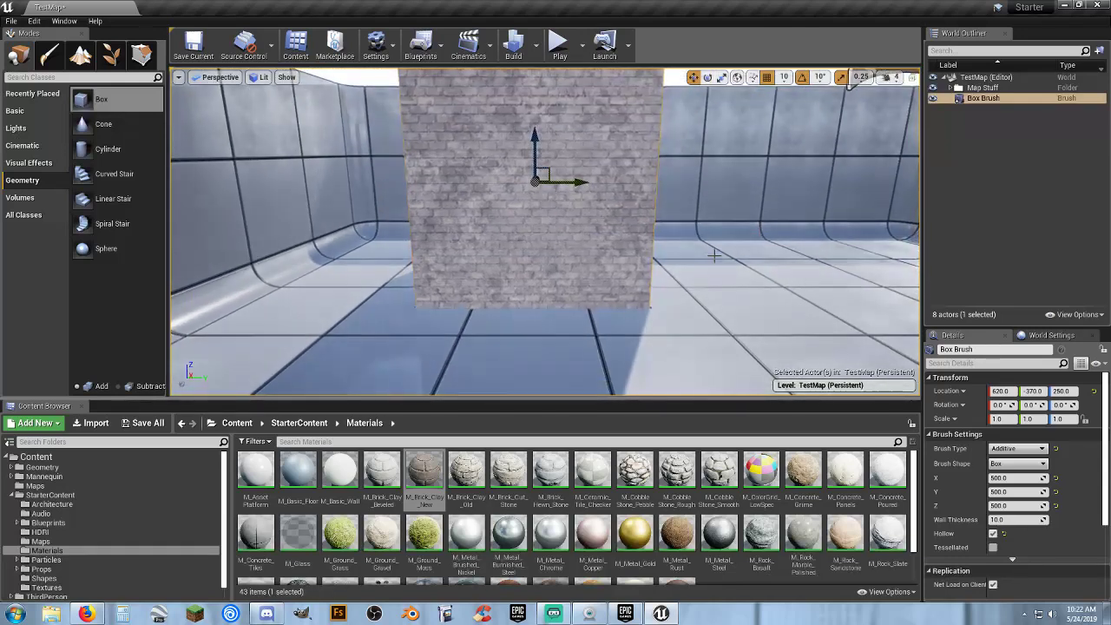
Step: Place a second M_Brick_Clay_New Box brush in front of the hollow box and set its Z size to 300
left_click(425, 471)
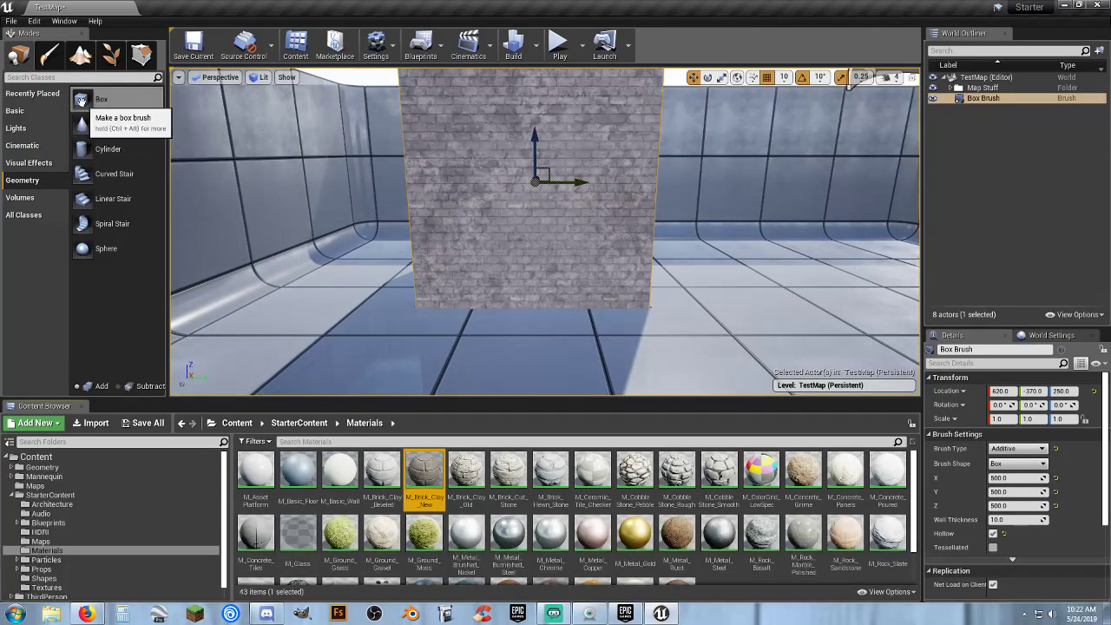
left_click_drag(81, 100, 530, 340)
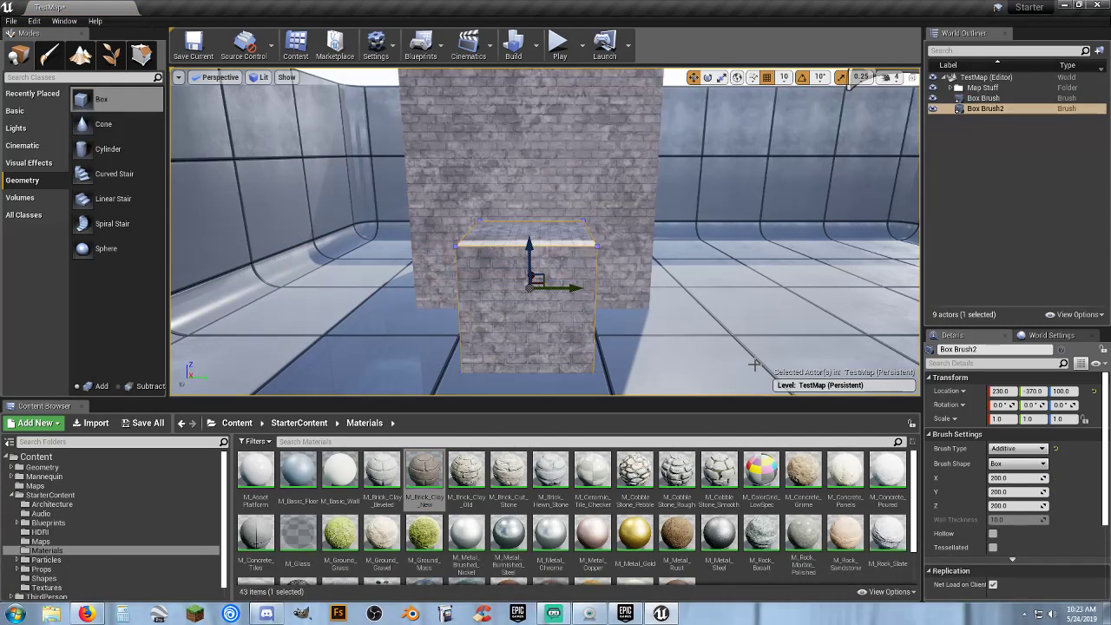
left_click(1007, 505)
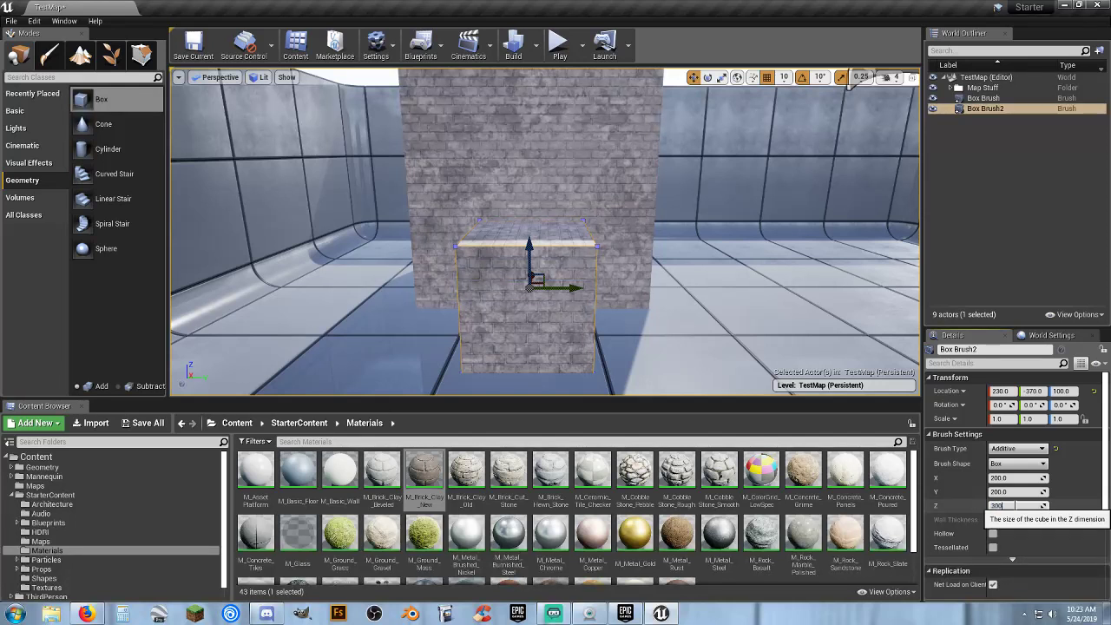
type("300")
key("Return")
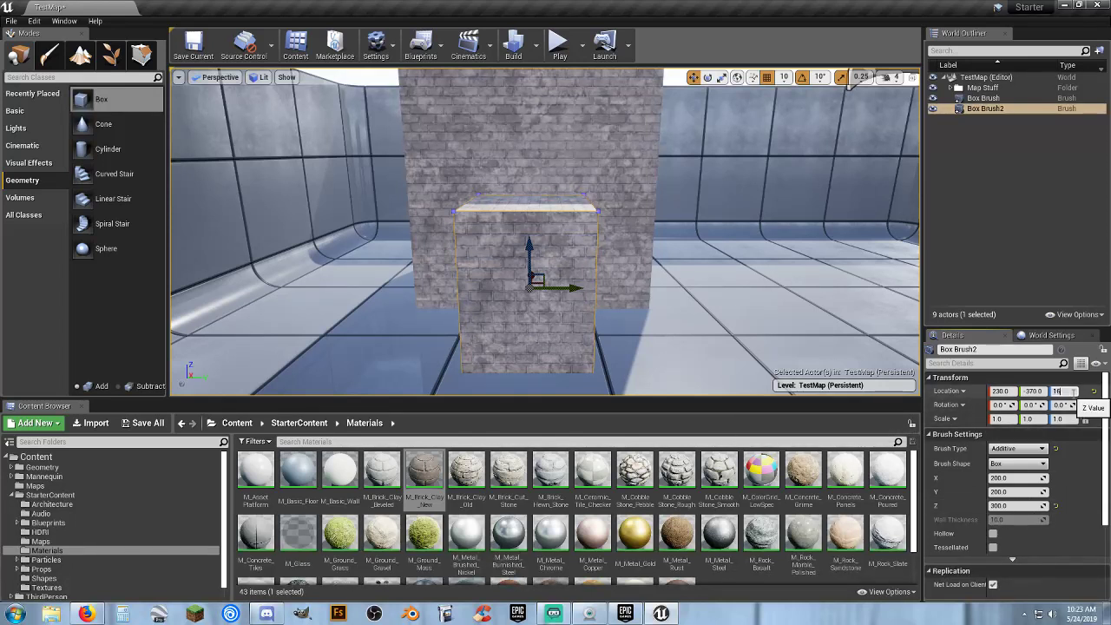
Step: Set the smaller box brush's Z location to 160 and its X size to 20
key("Return")
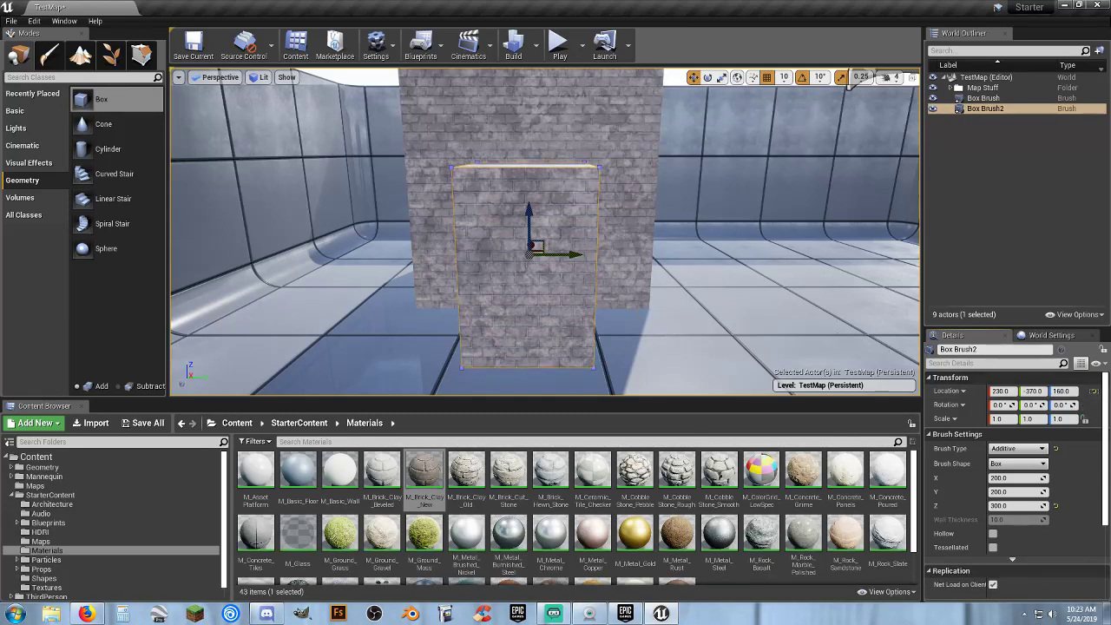
right_click_drag(725, 324, 899, 330)
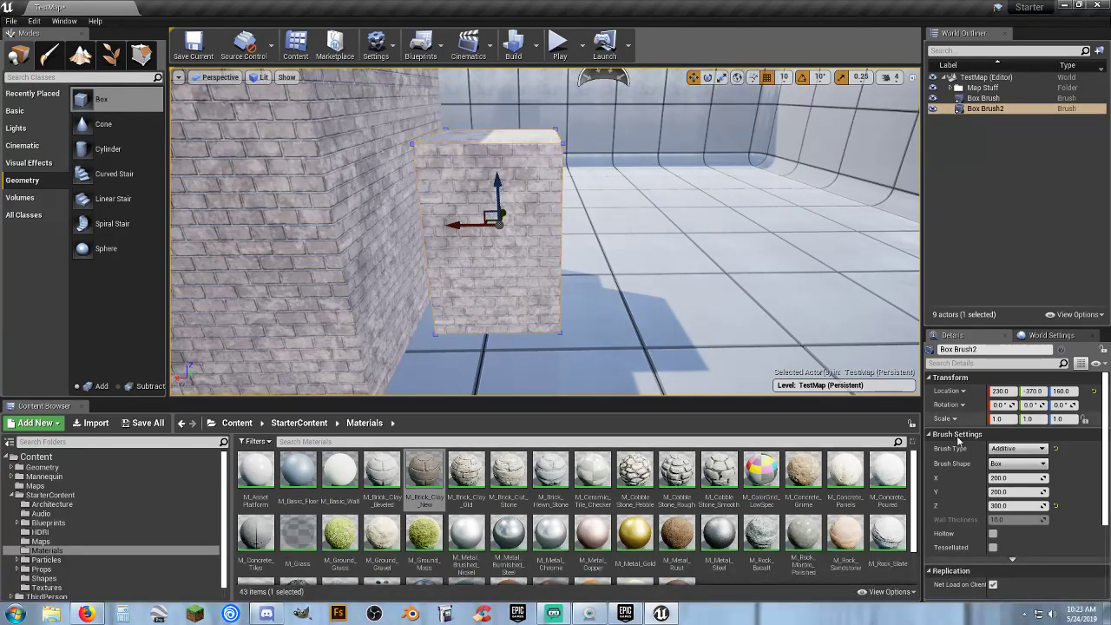
left_click(998, 477)
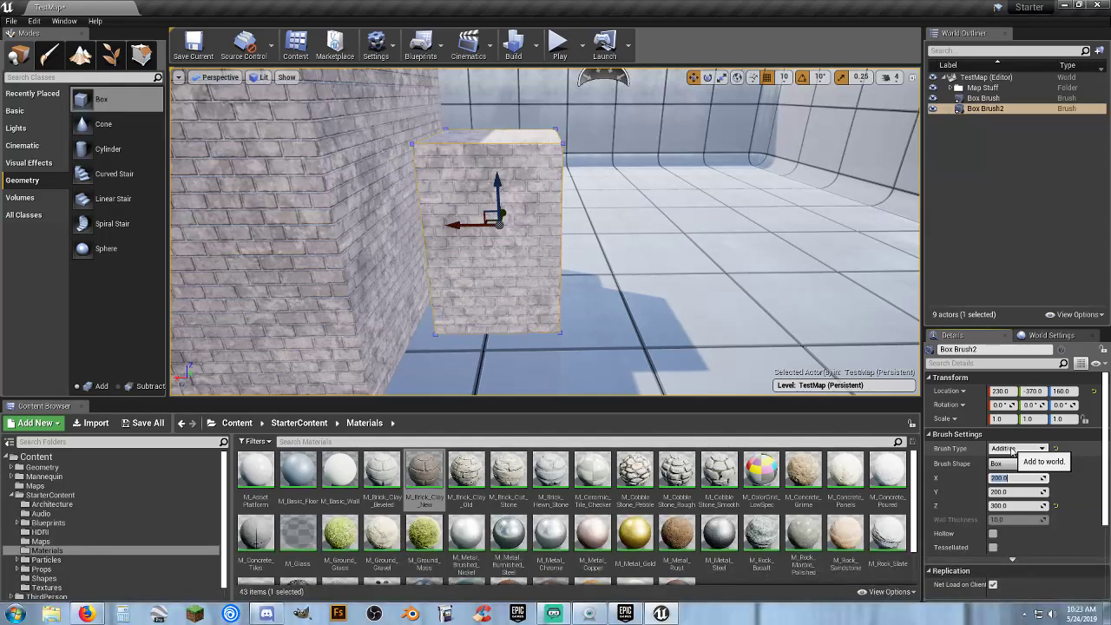
type("20")
key("Tab")
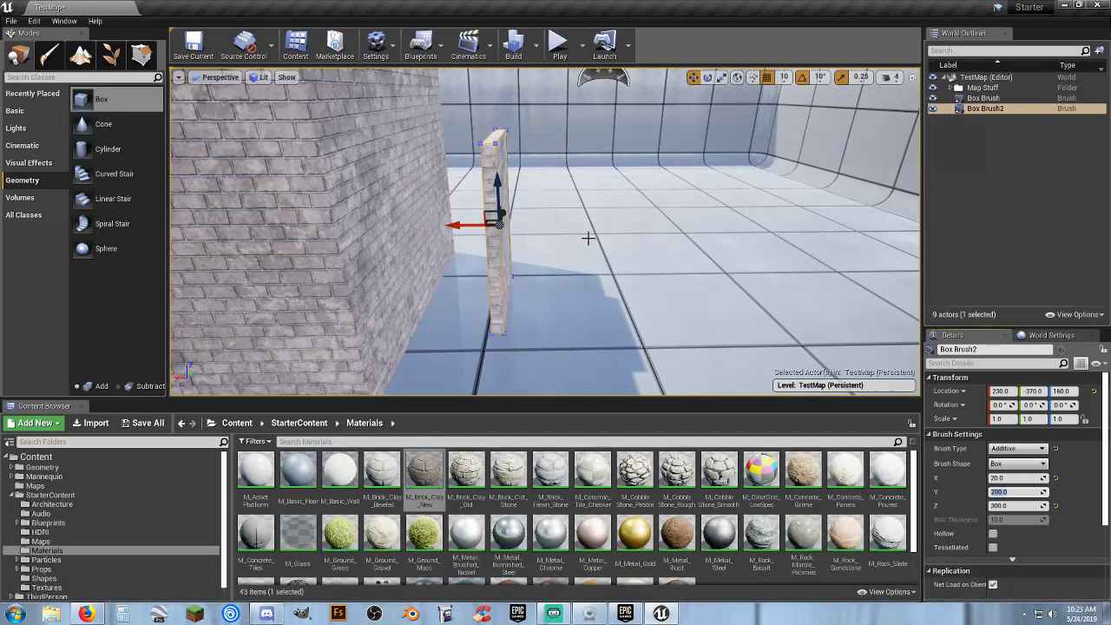
Step: Change the thin box brush's type to Subtractive
key("d")
right_click_drag(588, 237, 288, 243)
right_click_drag(499, 239, 477, 239)
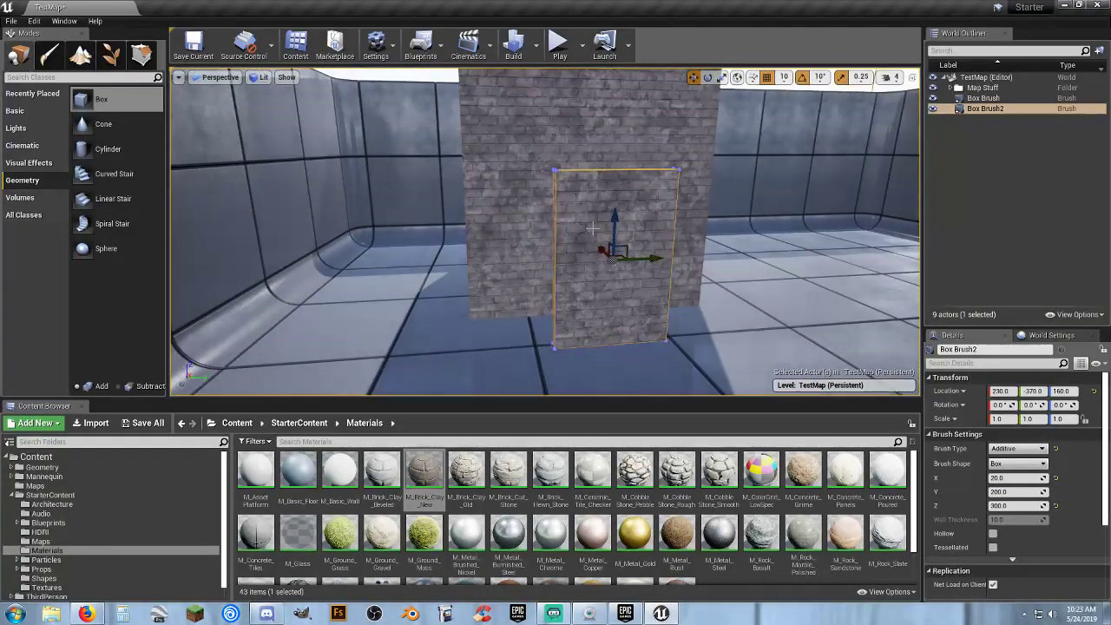
right_click_drag(612, 263, 828, 265)
key("a")
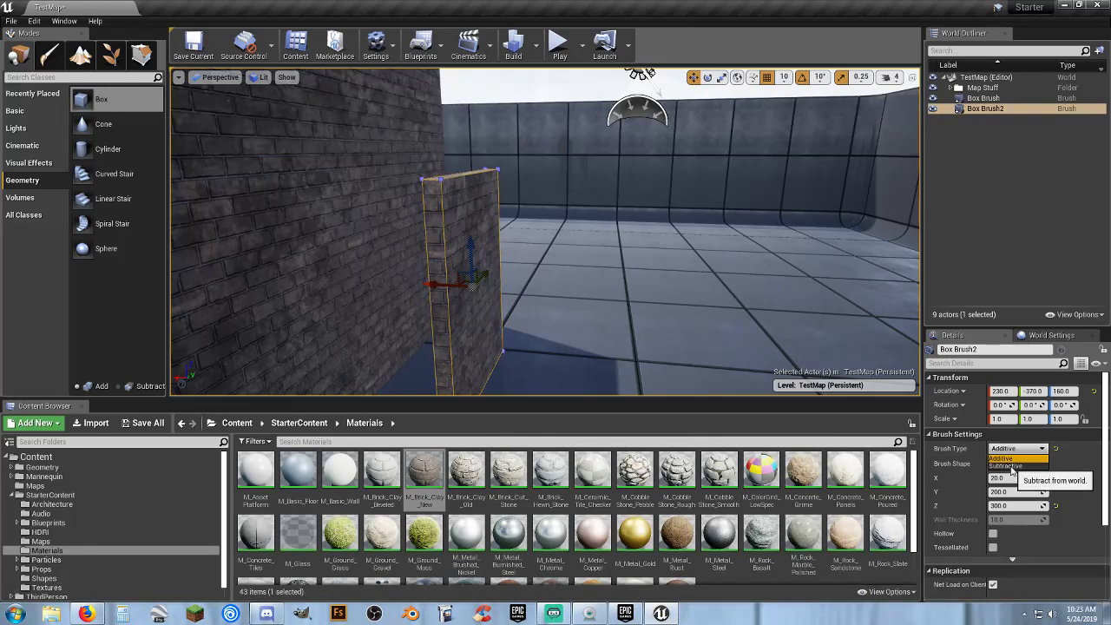
left_click(1009, 466)
Step: Move the subtractive brush along X to 380 so it cuts a doorway through the hollow brick box's front wall
right_click_drag(674, 339, 473, 321)
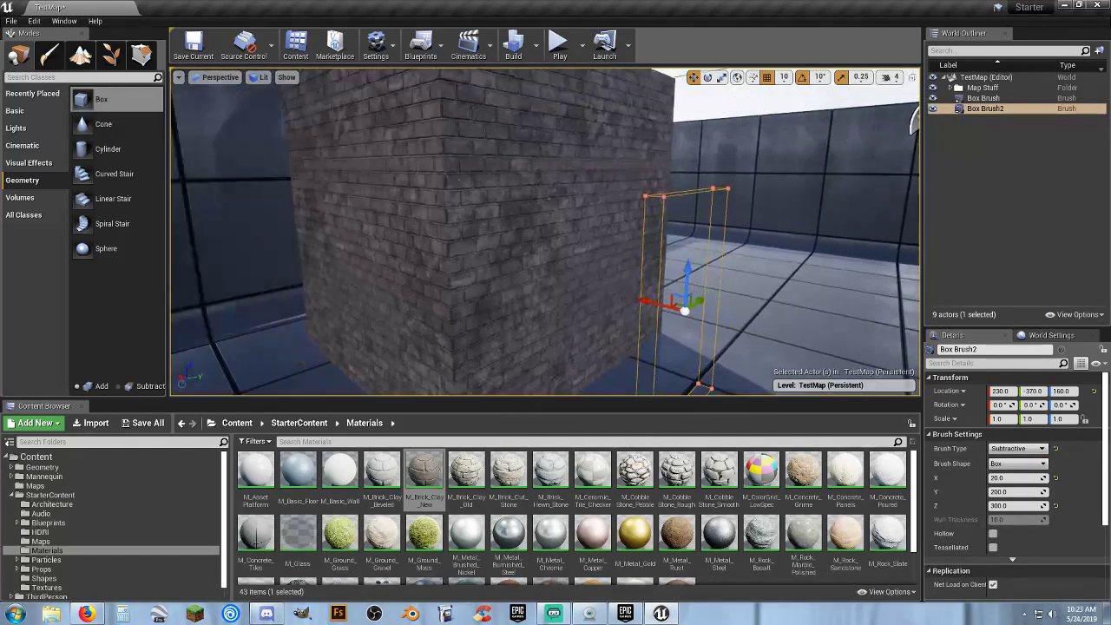
left_click_drag(647, 301, 561, 278)
key("d")
right_click_drag(664, 286, 555, 286)
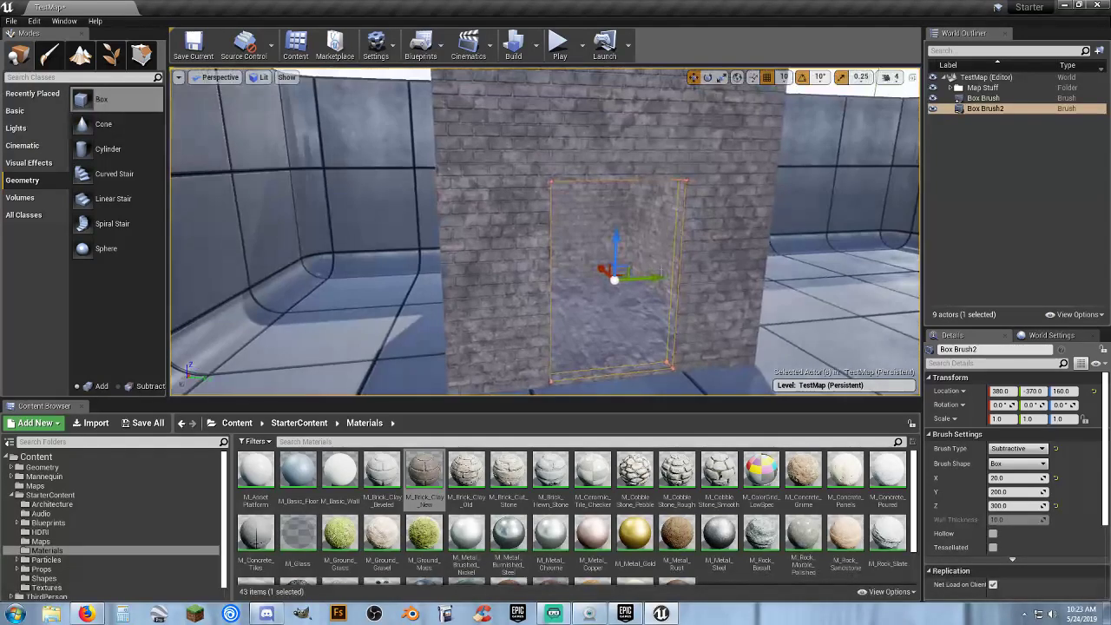
Step: Play the level, run the character through the doorway into the brick box and back out, and stop the session
left_click(560, 45)
left_click(673, 270)
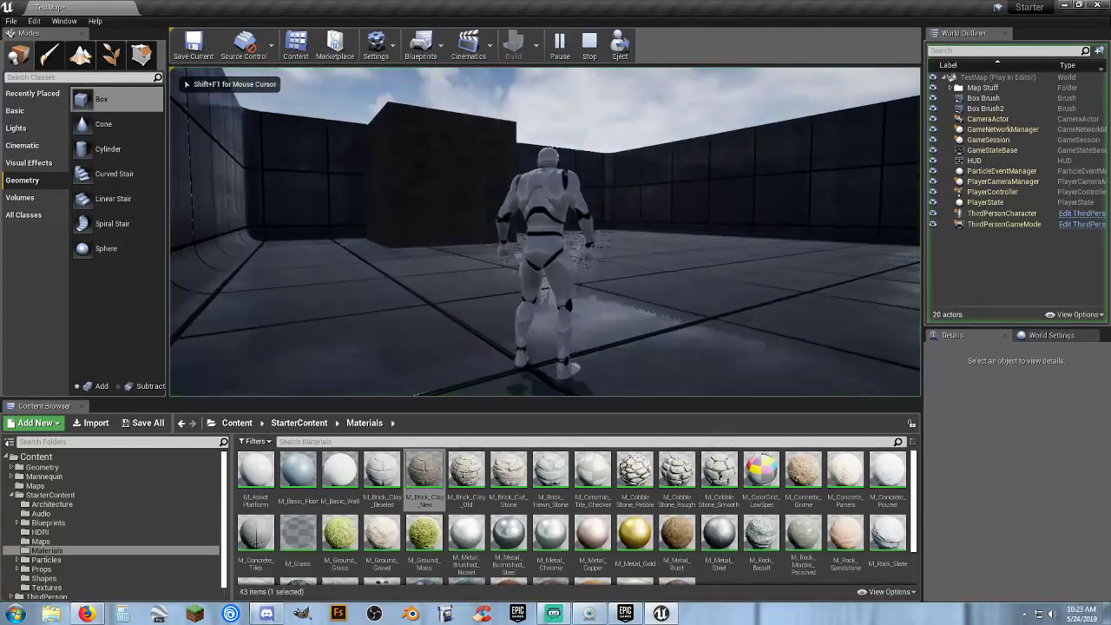
key("w")
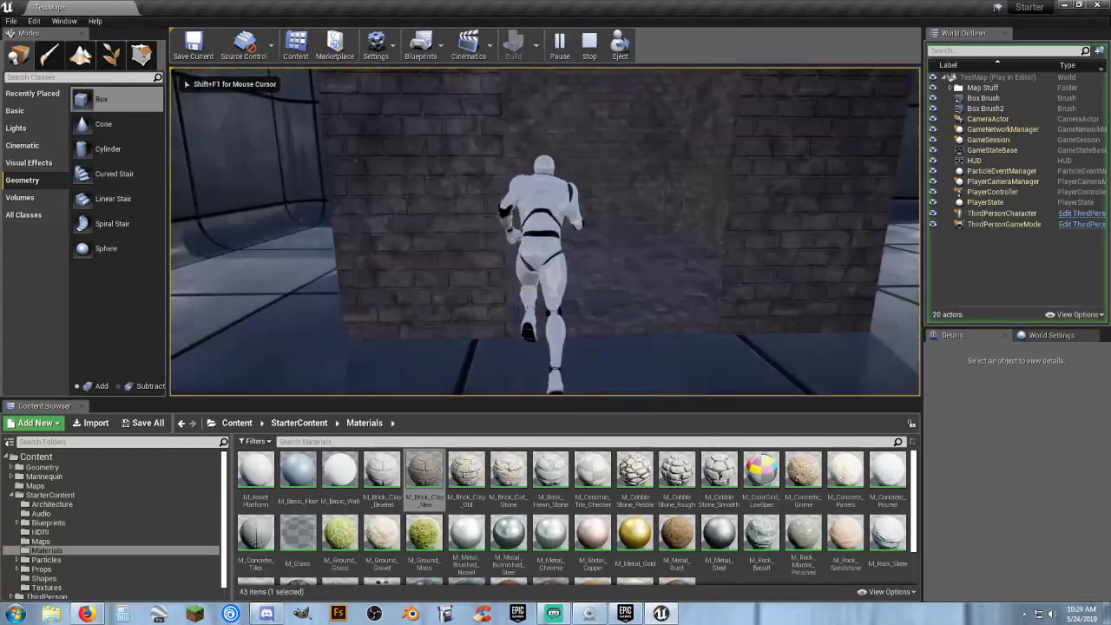
key("w")
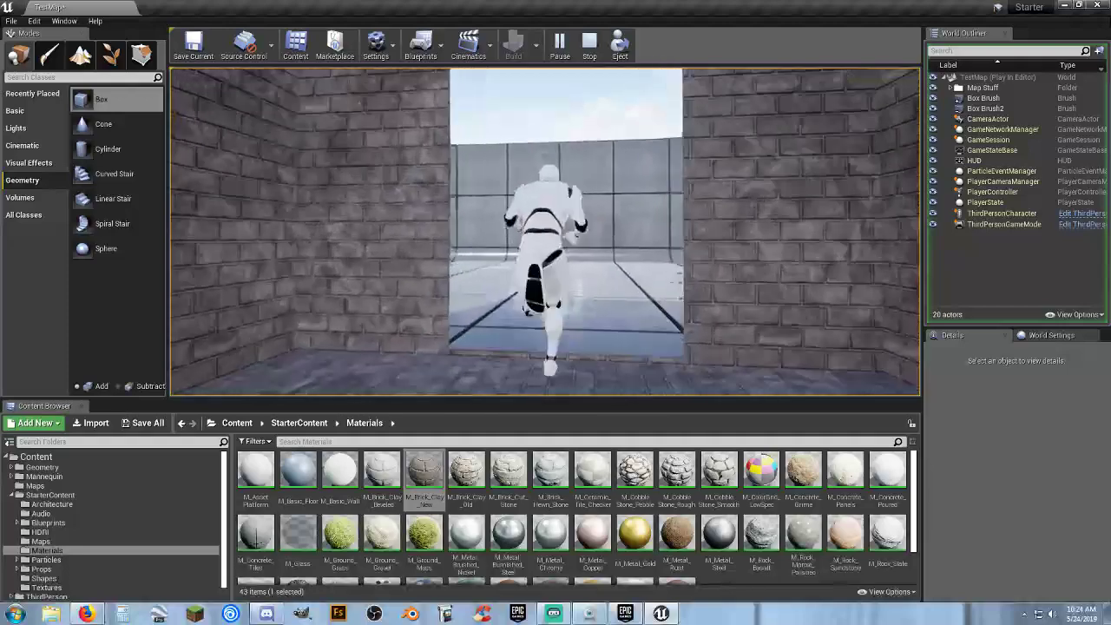
key("w")
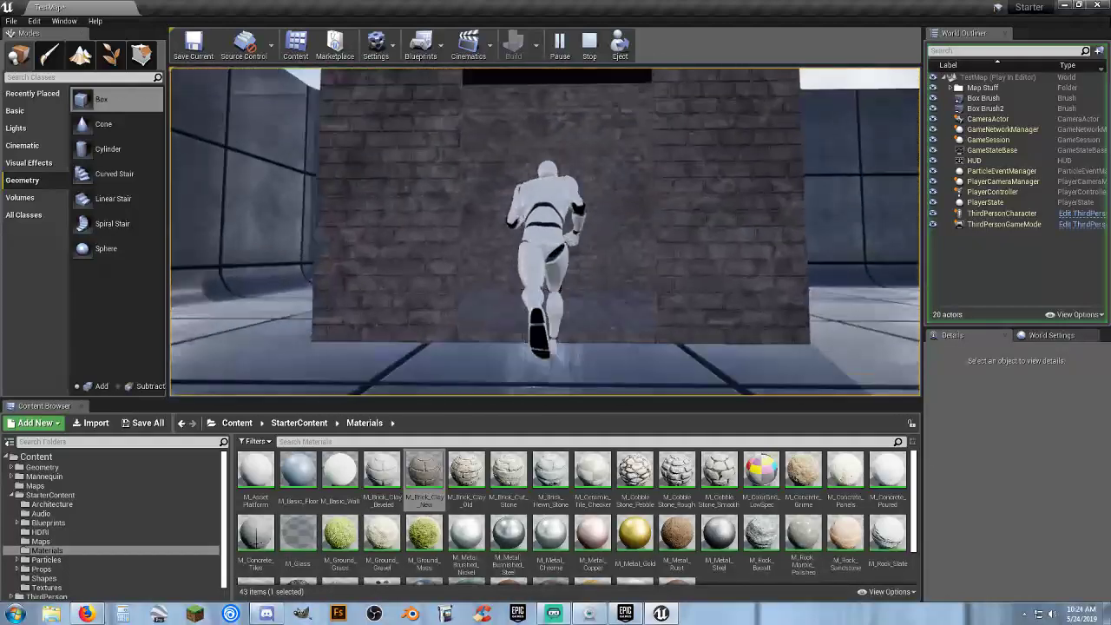
key("d")
key("s")
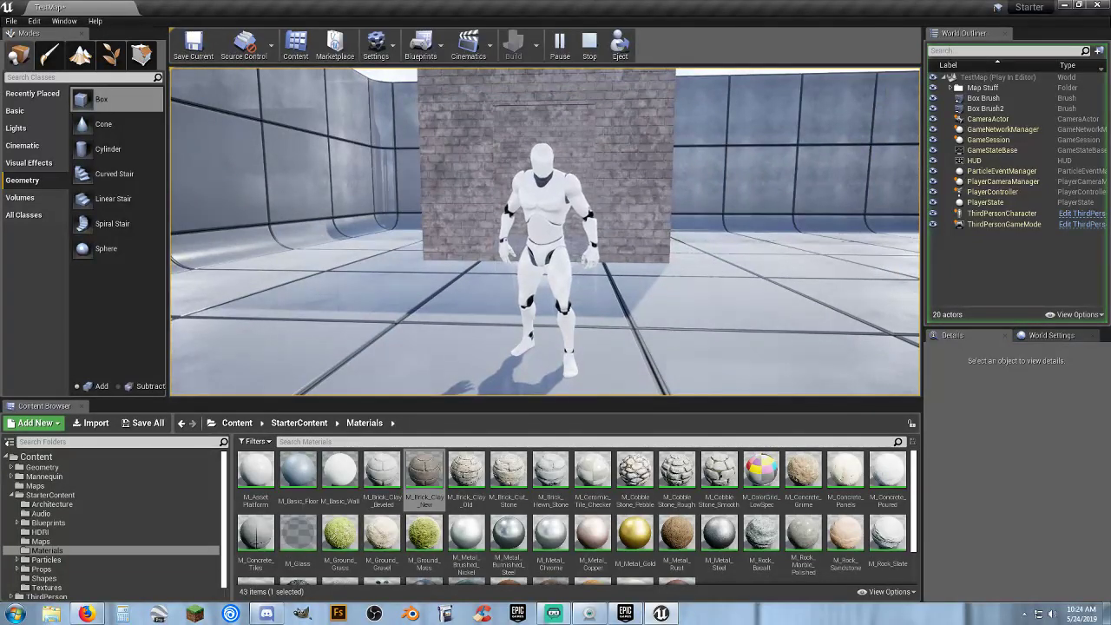
key("Escape")
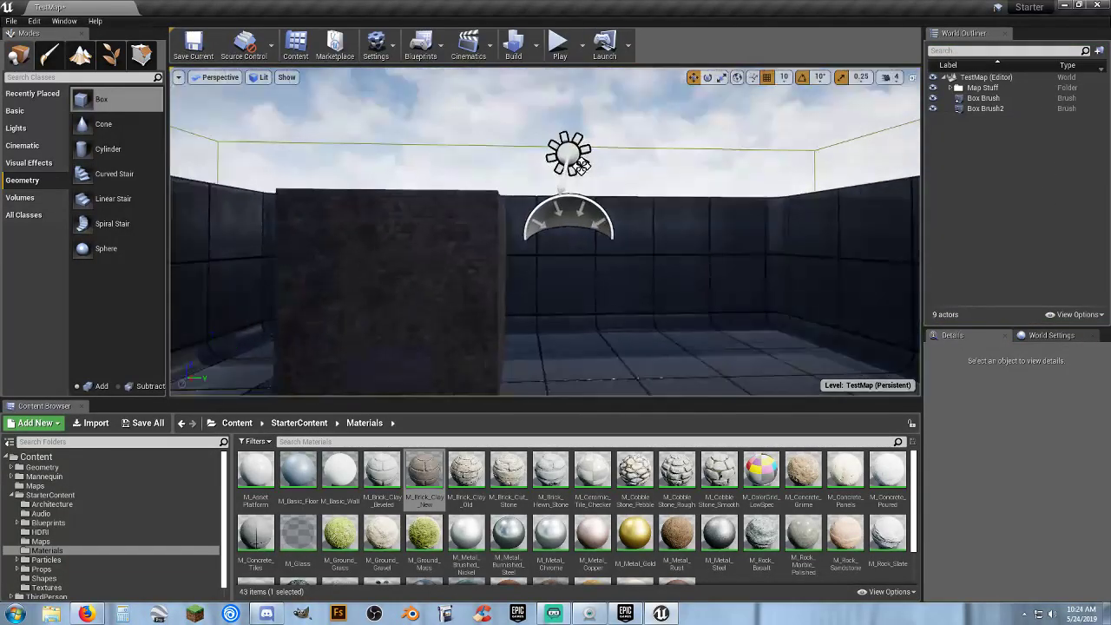
Step: Place a third Box brush on the floor beside the hollow brick box and switch to Geometry Editing mode
right_click_drag(582, 166, 436, 295)
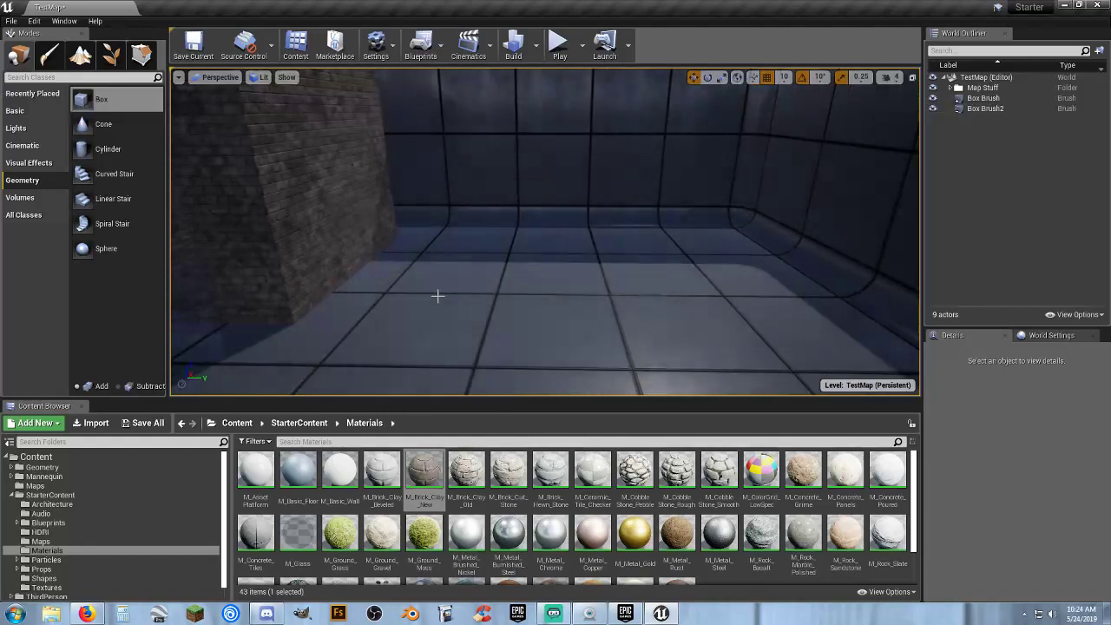
mouse_move(81, 101)
left_mouse_down()
mouse_move(461, 231)
mouse_move(549, 286)
mouse_move(558, 318)
left_mouse_up()
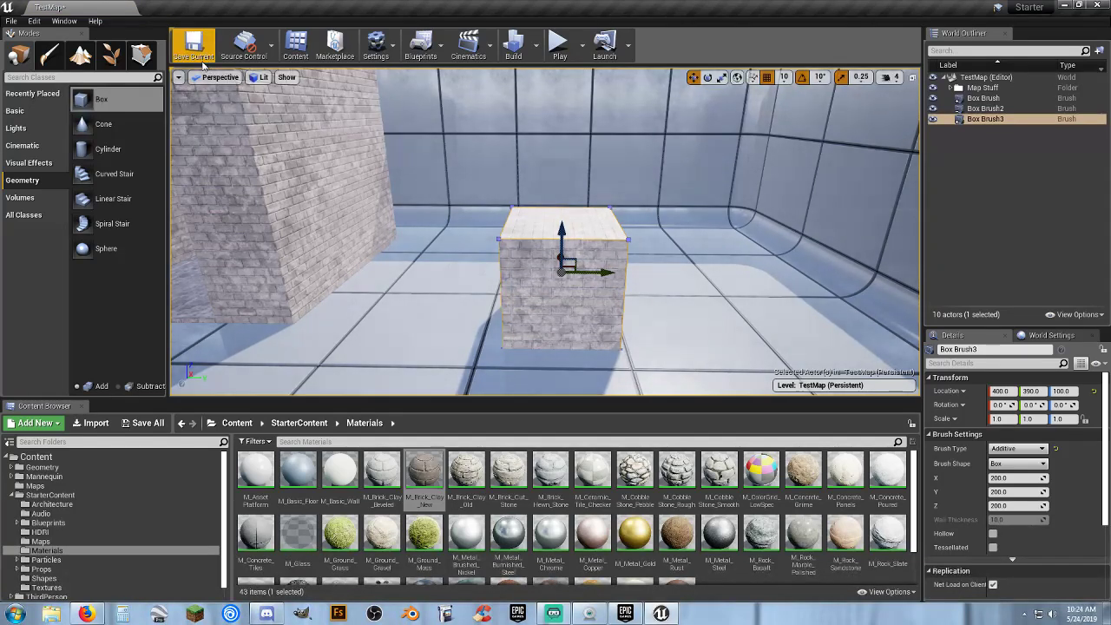
left_click(142, 57)
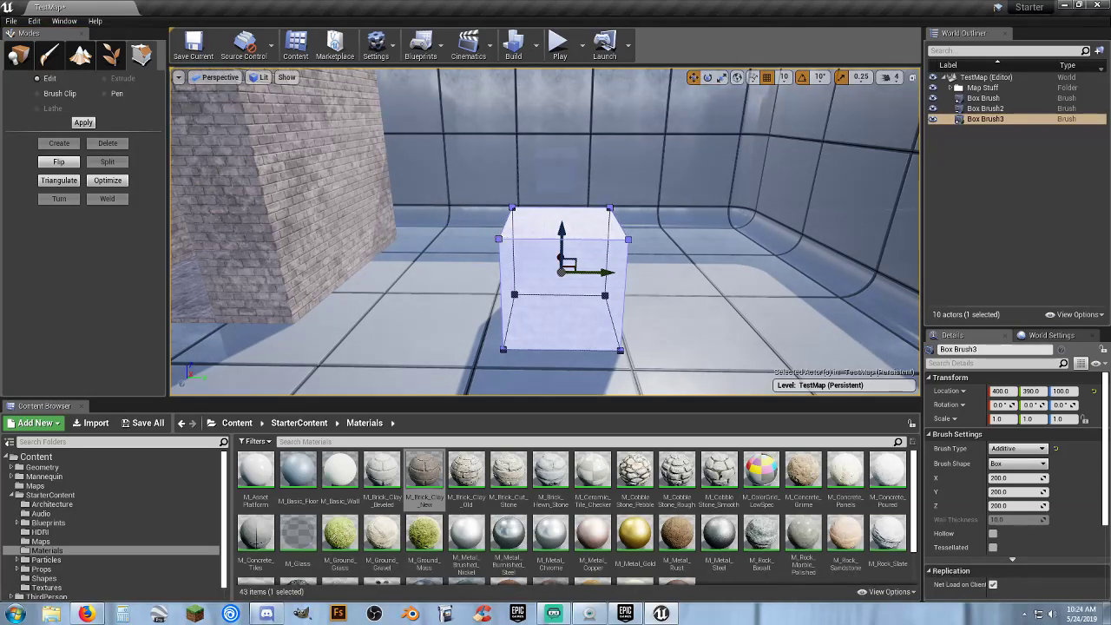
Step: Raise the new box's front top corner vertex nearest the hollow brick box
left_click(499, 239)
key("a")
mouse_move(523, 216)
right_mouse_down()
mouse_move(565, 205)
mouse_move(582, 217)
mouse_move(505, 207)
right_mouse_up()
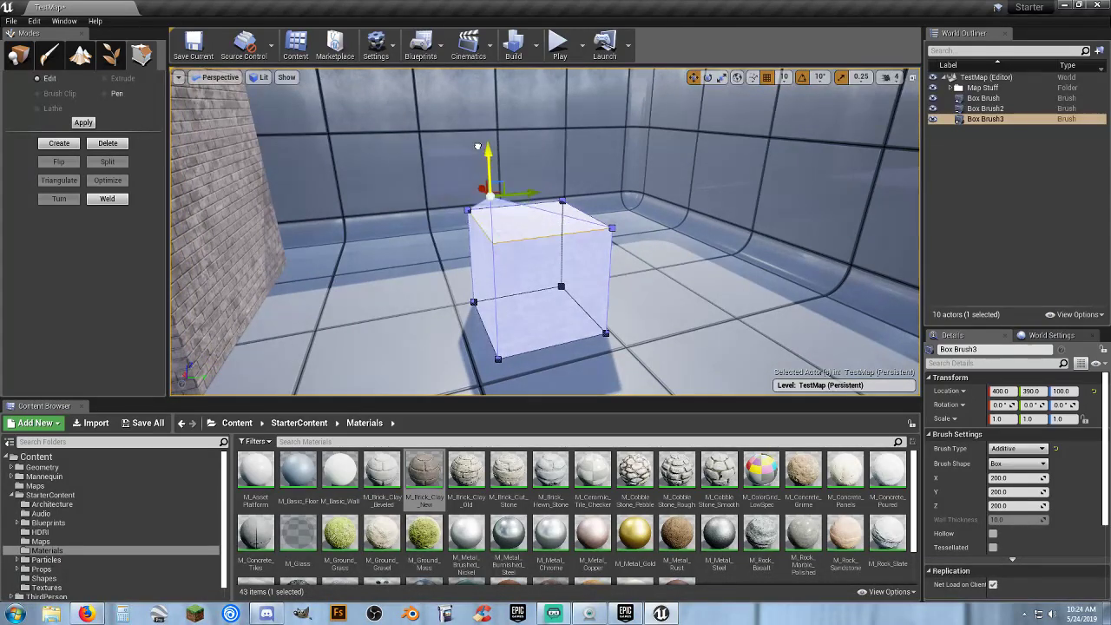
left_click_drag(477, 146, 477, 140)
Step: Lower the two top corner vertices on the side facing away from the hollow brick box
key("d")
right_click_drag(548, 209, 382, 210)
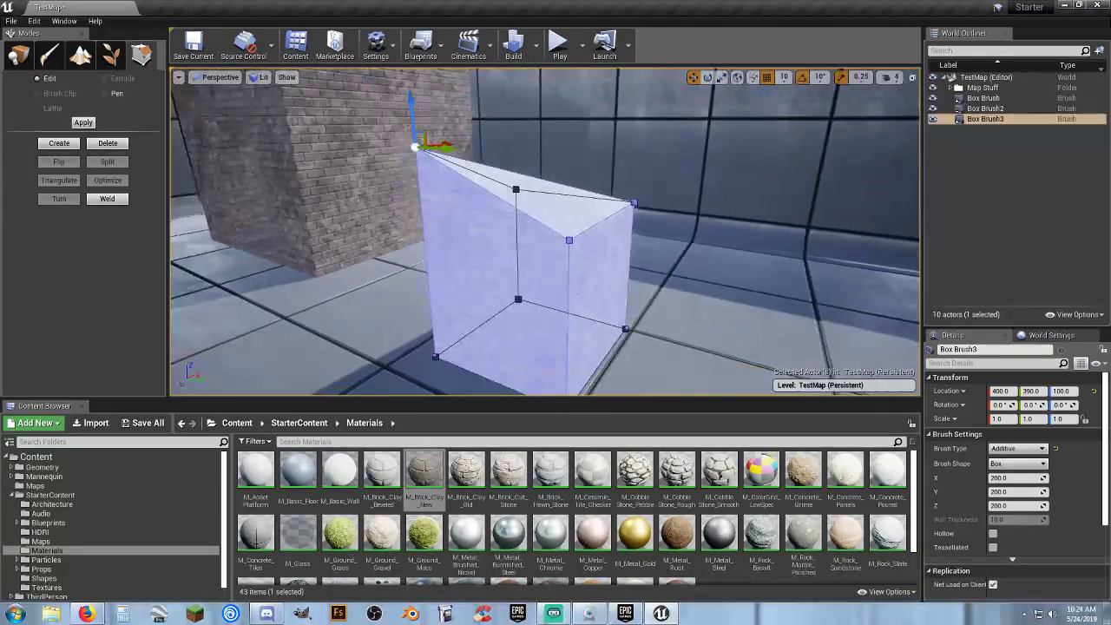
right_click_drag(583, 236, 557, 252)
key("s")
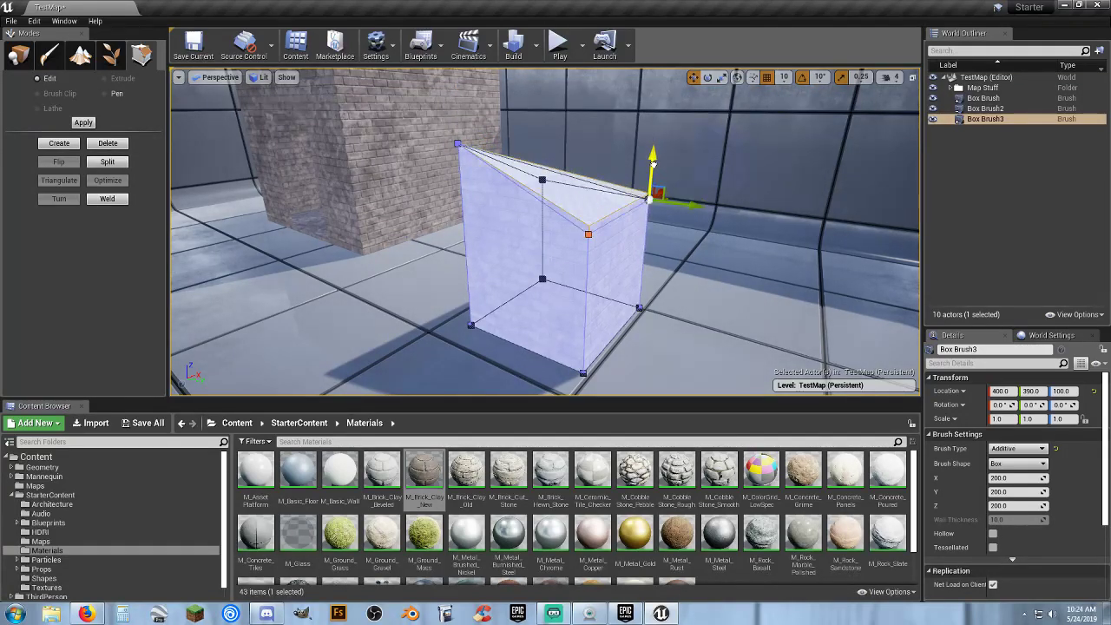
left_click_drag(648, 223, 647, 225)
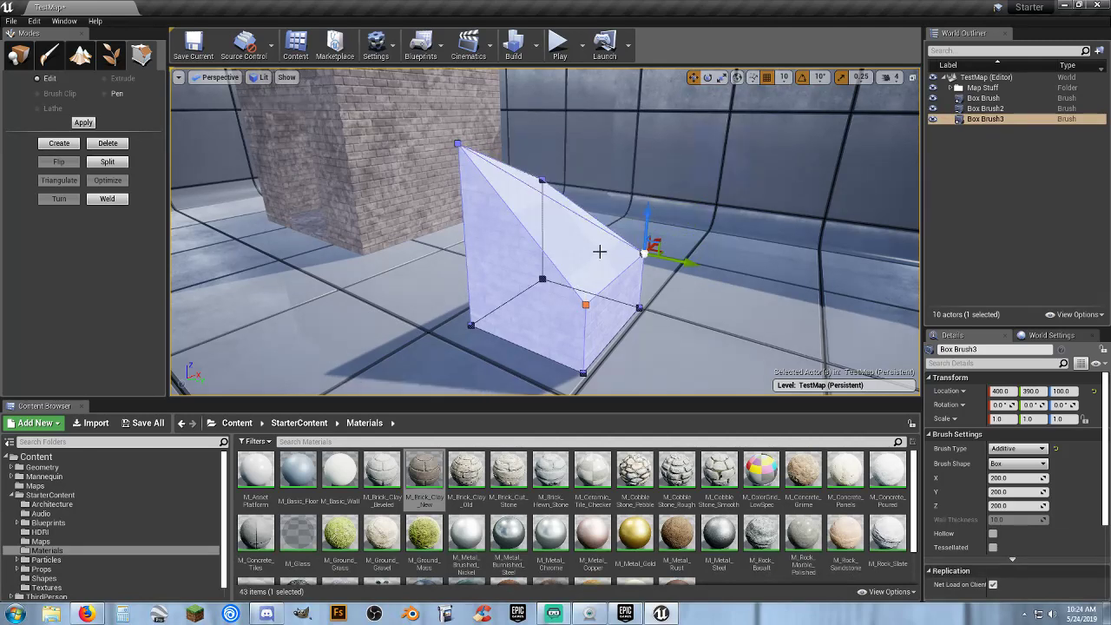
Step: Lower the back top corner vertex next to the raised corner
key("d")
right_click_drag(600, 251, 399, 243)
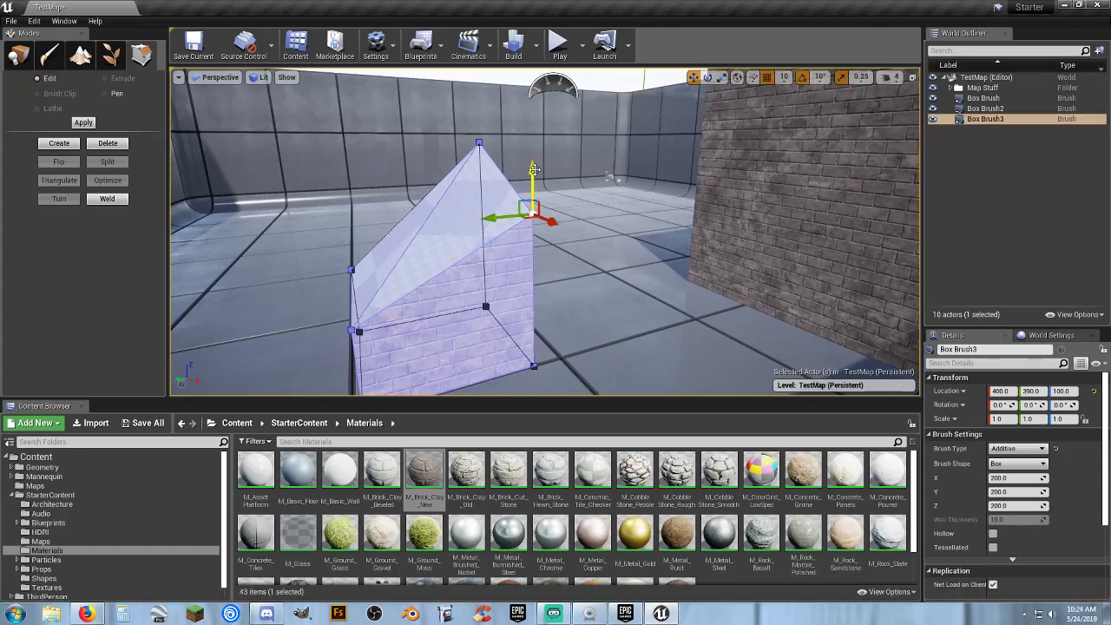
mouse_move(536, 202)
left_mouse_down()
mouse_move(545, 242)
mouse_move(523, 248)
left_mouse_up()
Step: Pull the two lowered vertices on the far side outward along Y so they overhang the box's base
key("a")
mouse_move(522, 248)
right_mouse_down()
mouse_move(768, 252)
mouse_move(868, 239)
mouse_move(755, 269)
right_mouse_up()
key("s")
key("a")
key("d")
key("s")
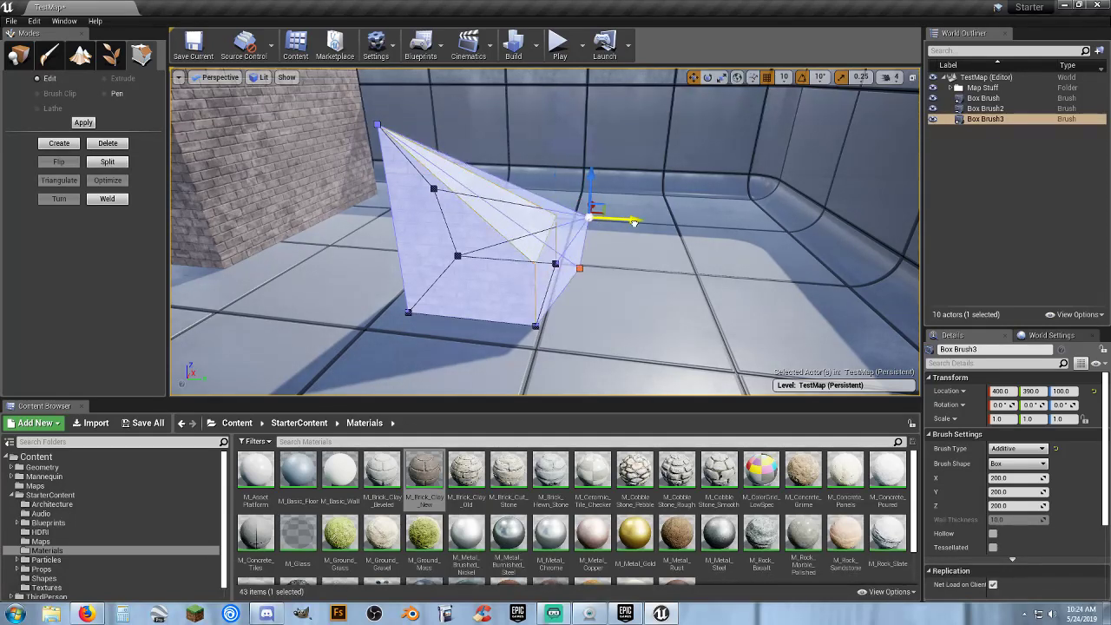
left_click_drag(670, 226, 668, 220)
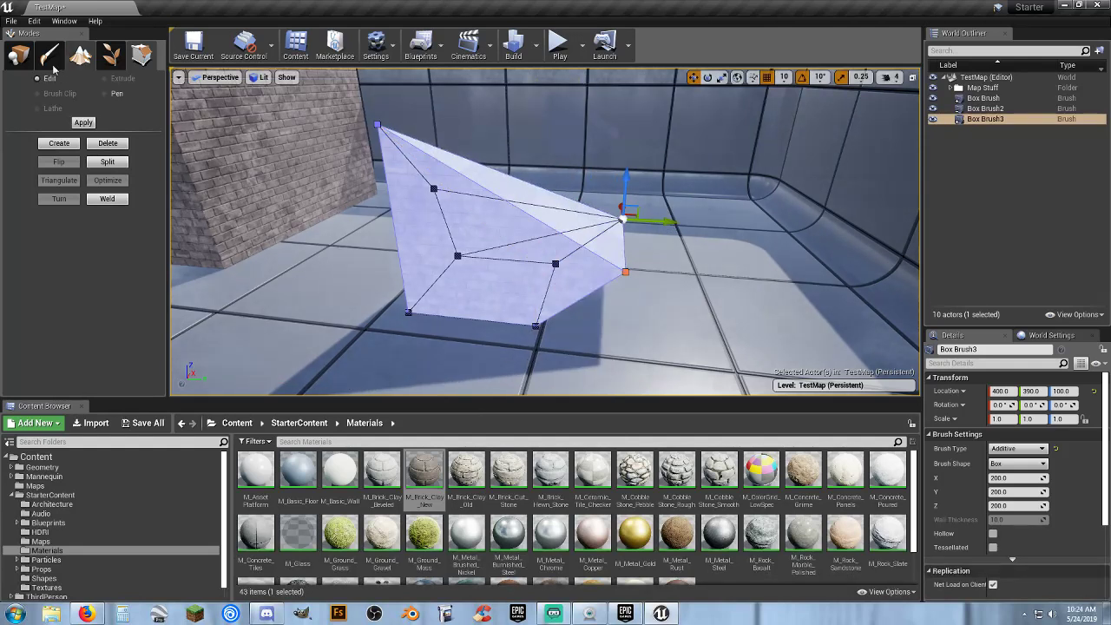
Step: Return to Place mode, play the level, run and jump the character around the reshaped brush, and stop the session
left_click(17, 63)
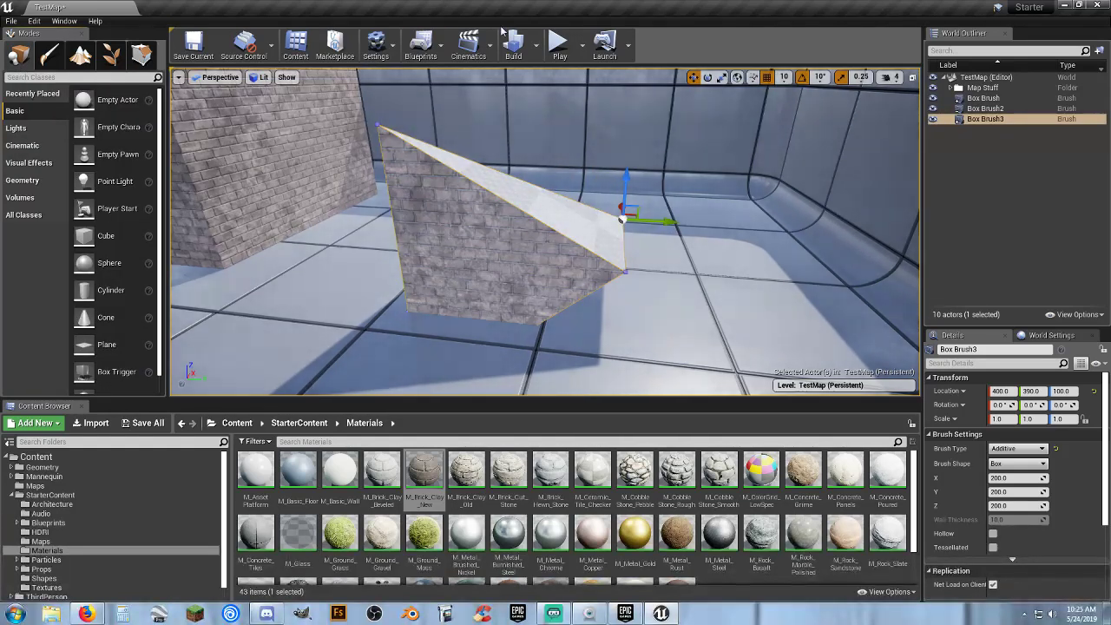
left_click(559, 43)
left_click(571, 146)
key("w")
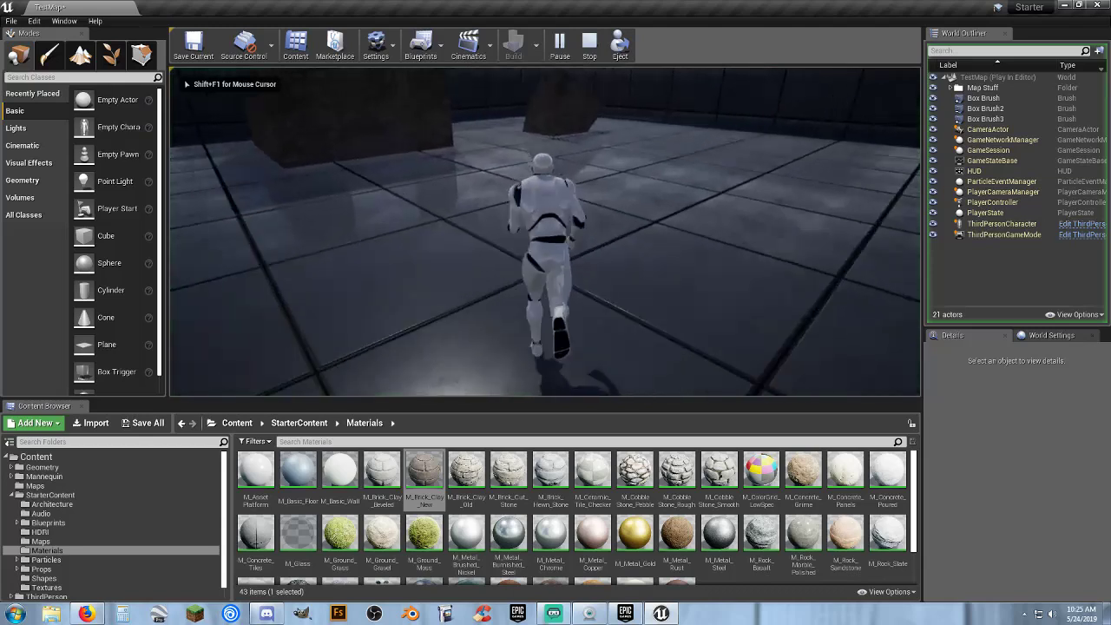
key("d")
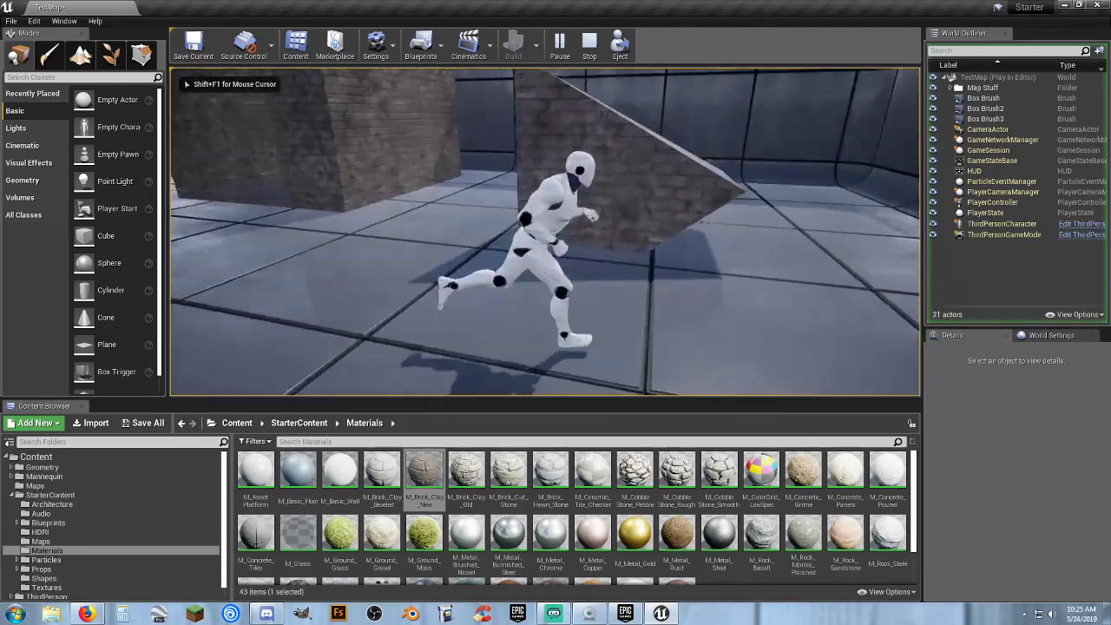
key("w")
key("w")
key("space")
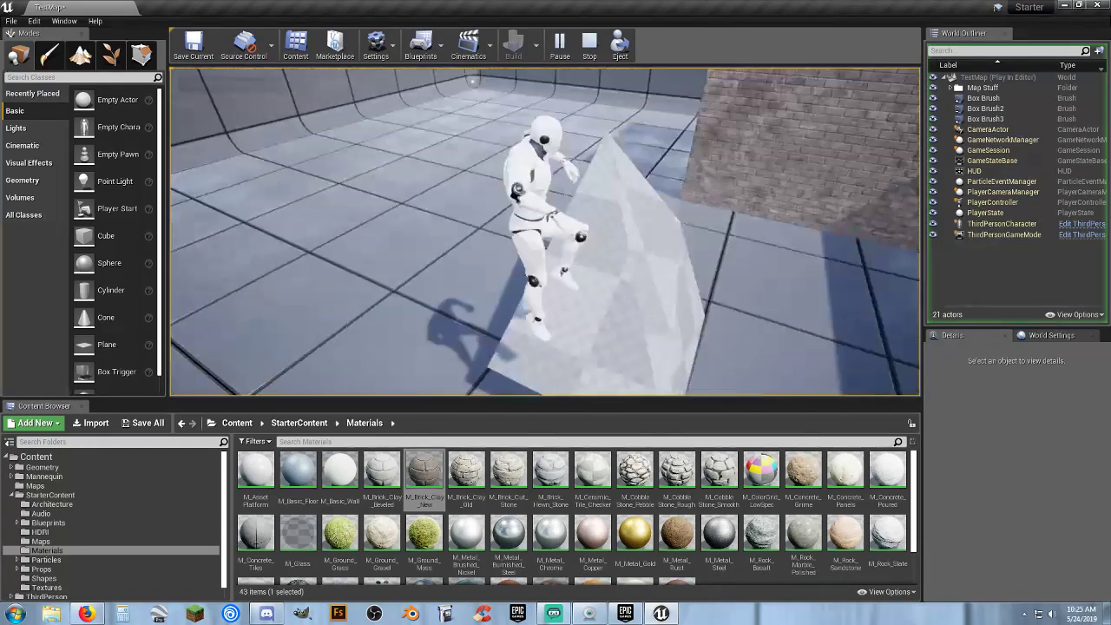
key("a")
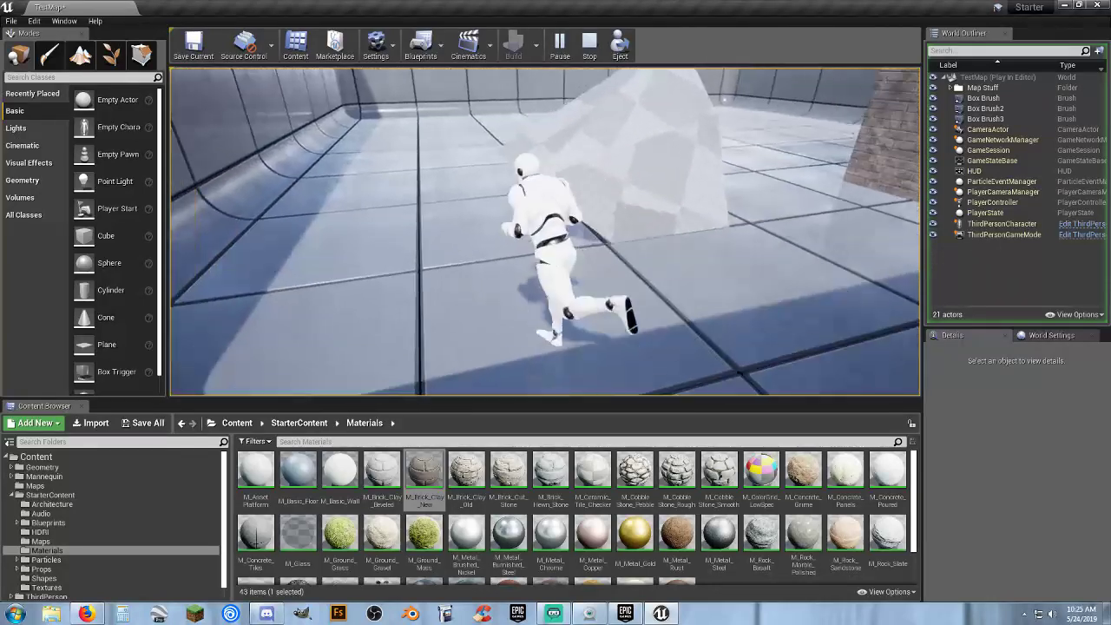
key("shift+F1")
key("Escape")
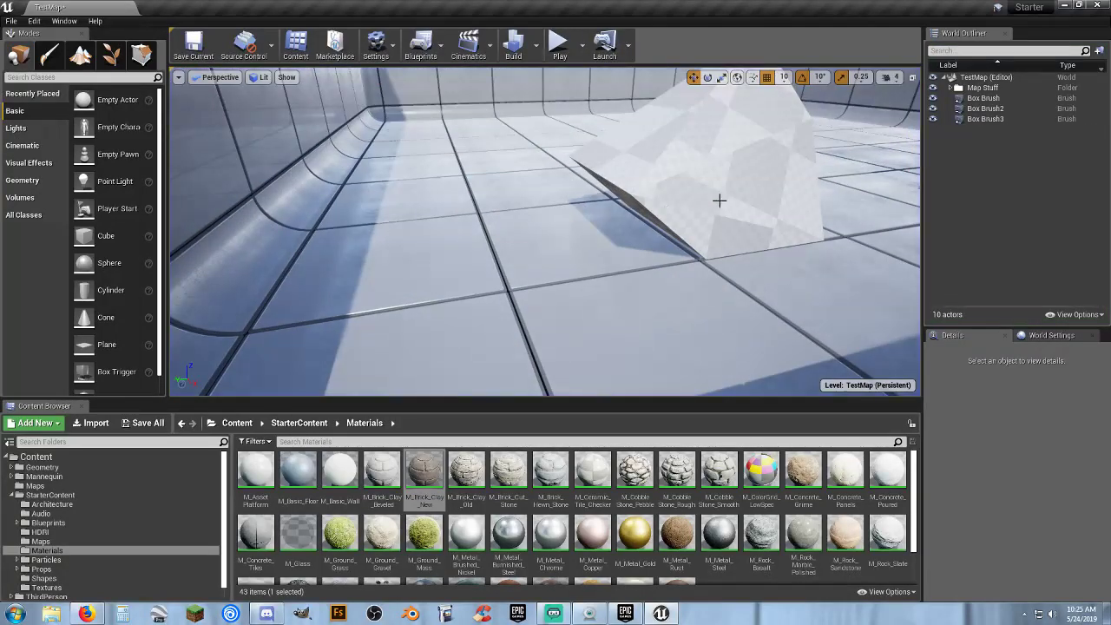
Step: Select all adjacent surfaces of the reshaped box brush and replace their empty material with M_Rock_Slate
left_click(729, 186)
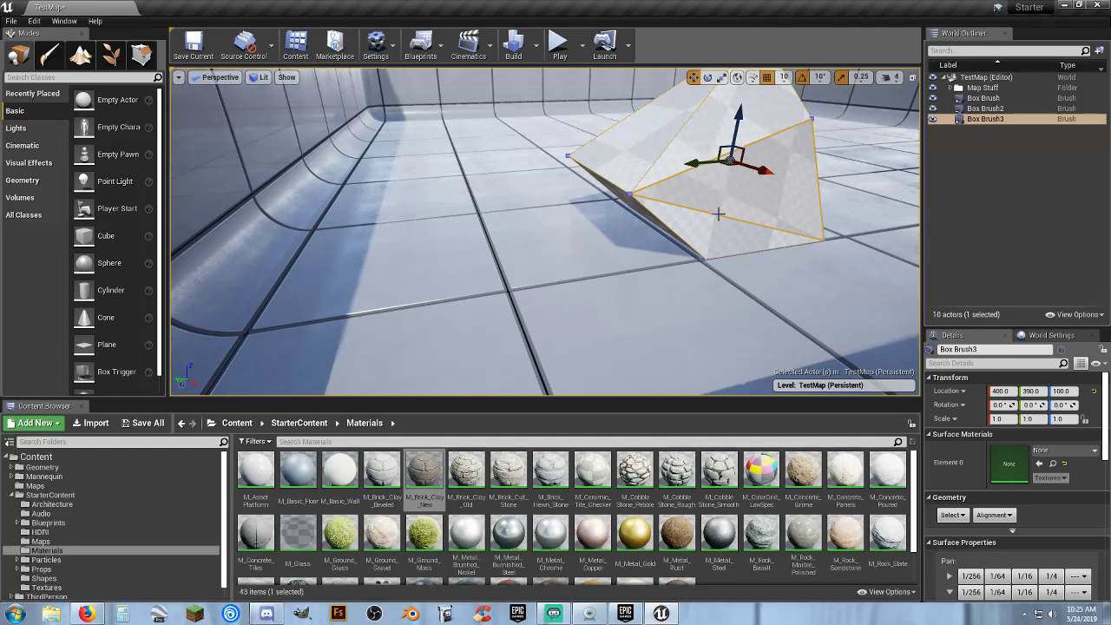
key("f")
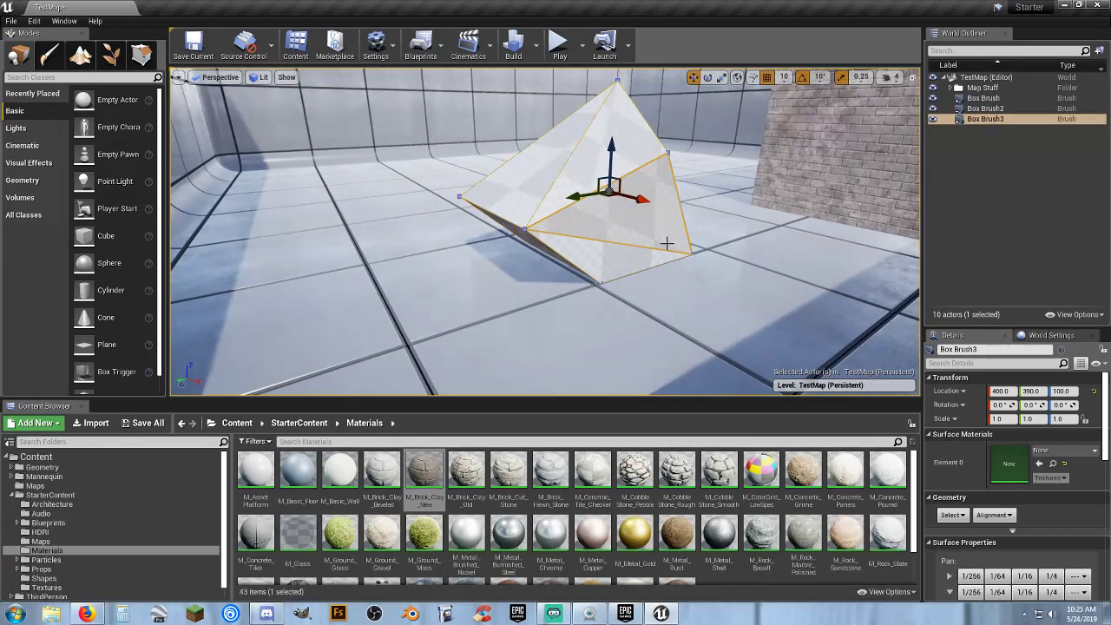
left_click(954, 516)
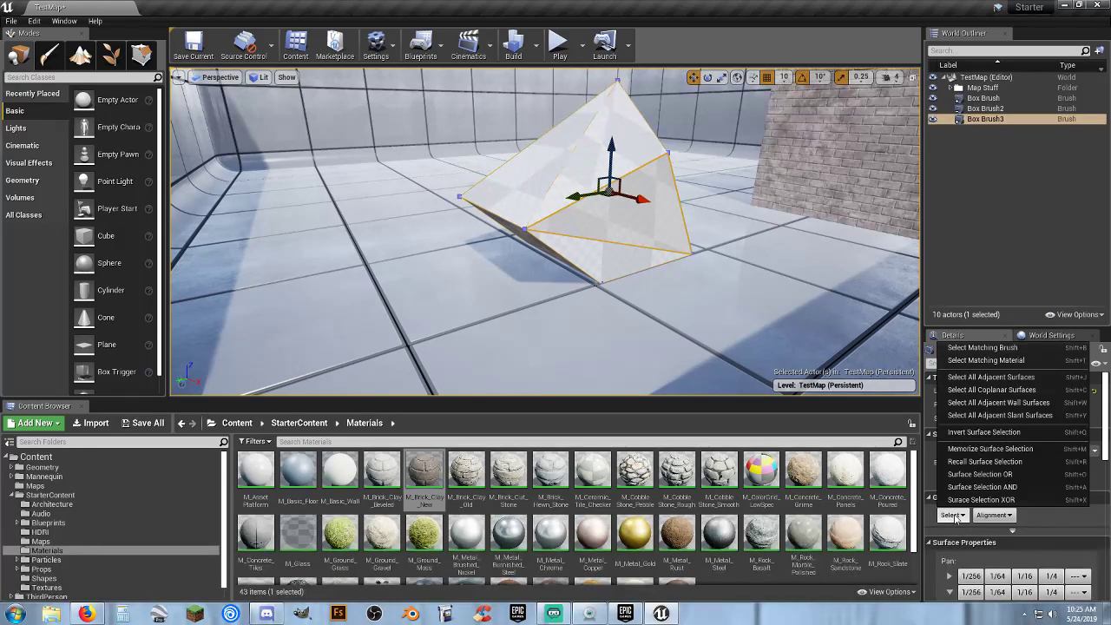
left_click(987, 380)
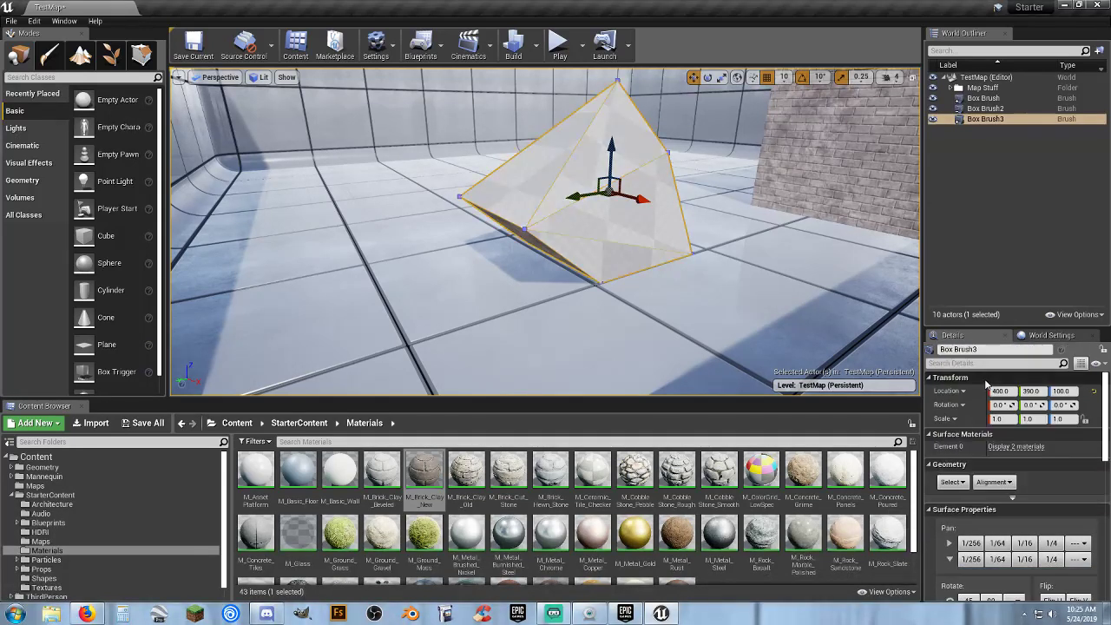
left_click(885, 523)
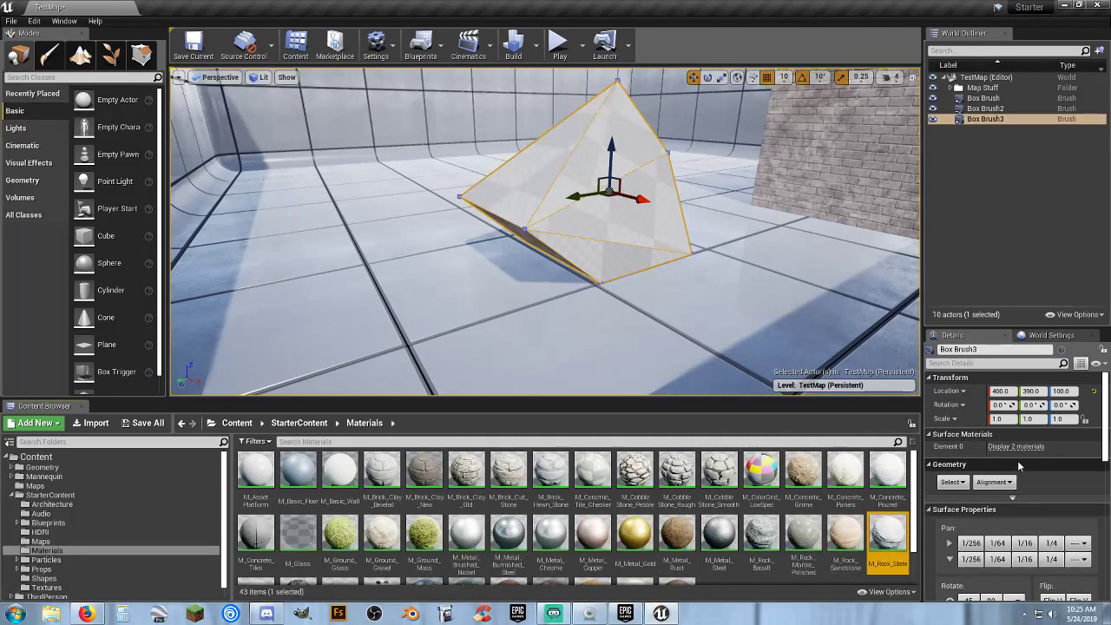
left_click(1016, 447)
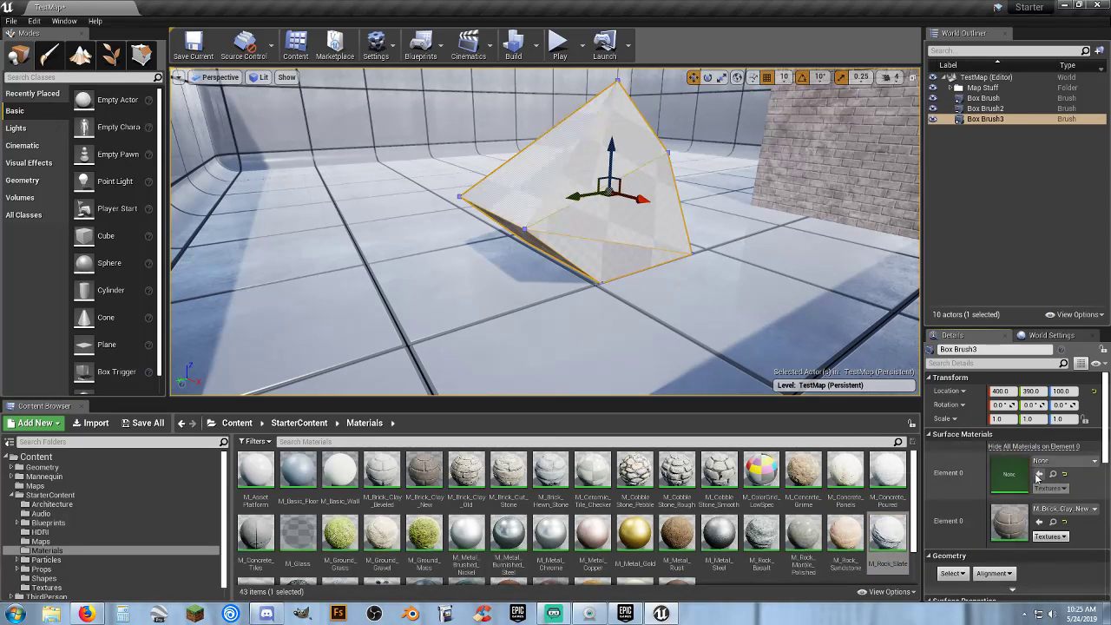
left_click(1039, 474)
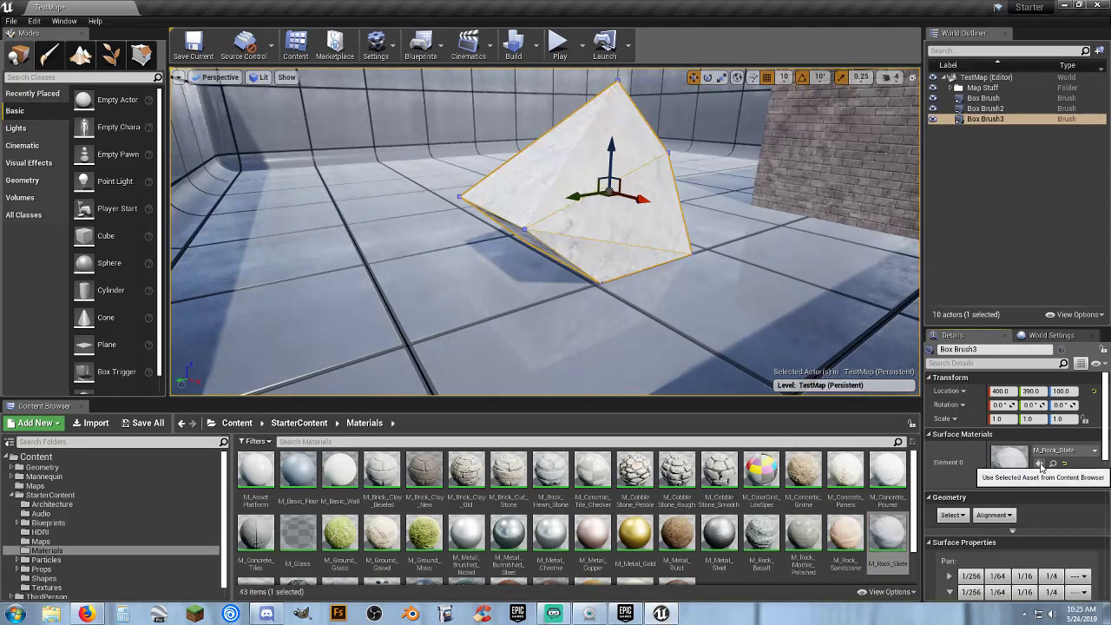
Step: Play the level, run the character around and onto the slate-covered brush, and stop the session
left_click(552, 56)
key("w")
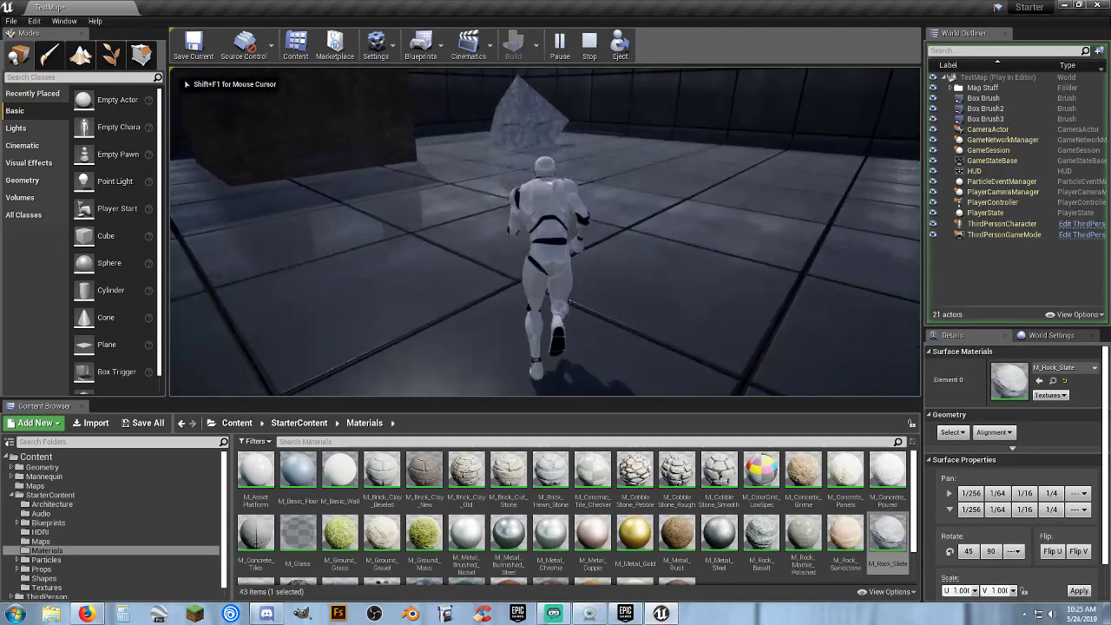
key("d")
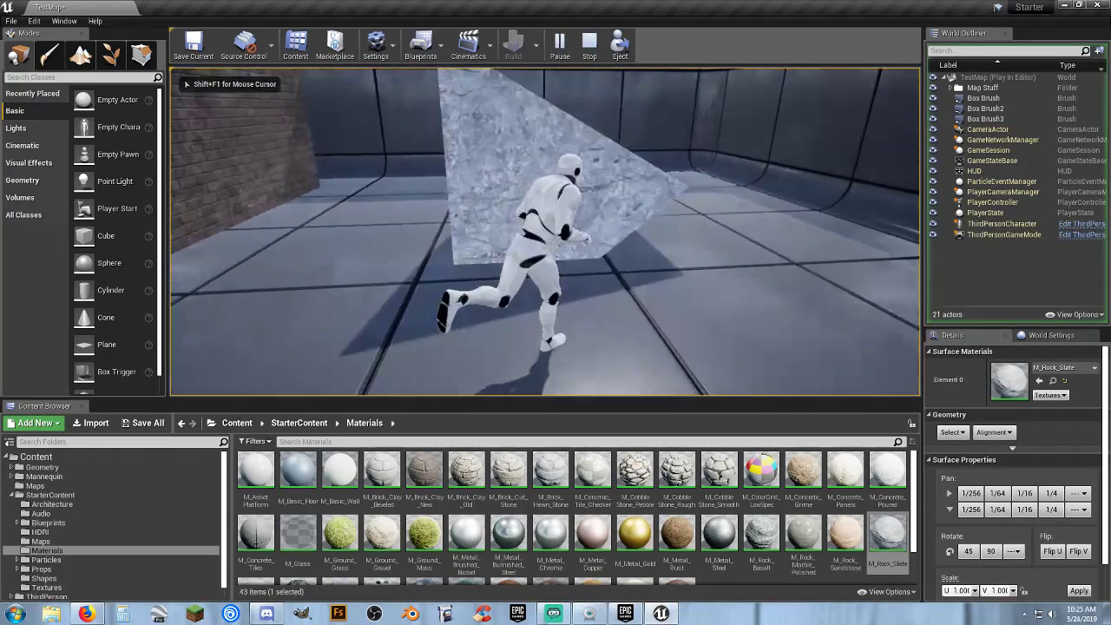
key("w")
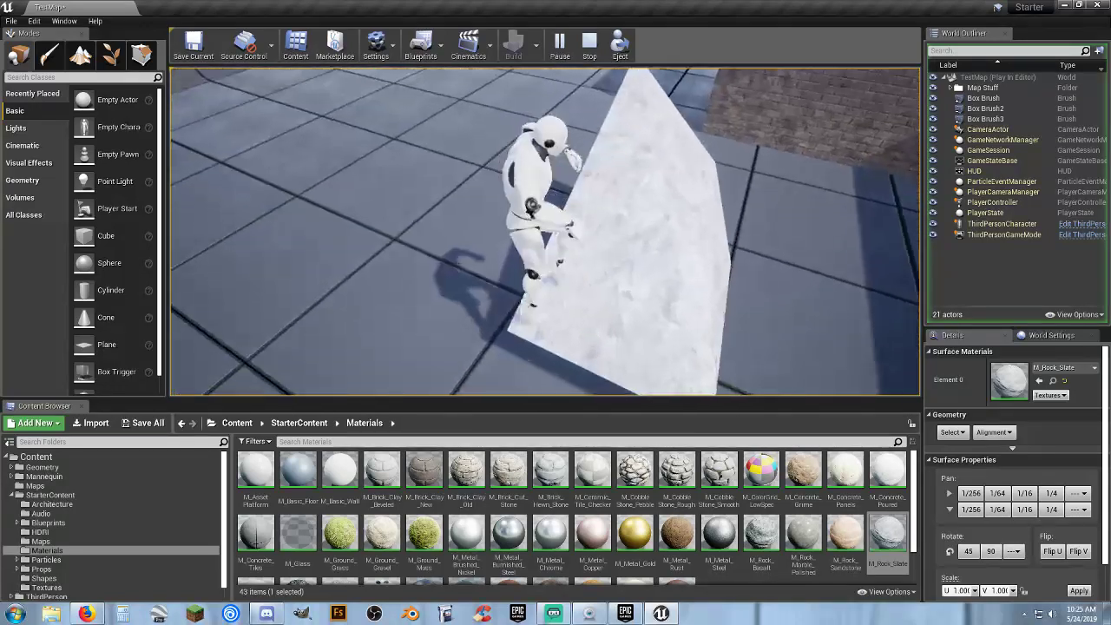
key("a")
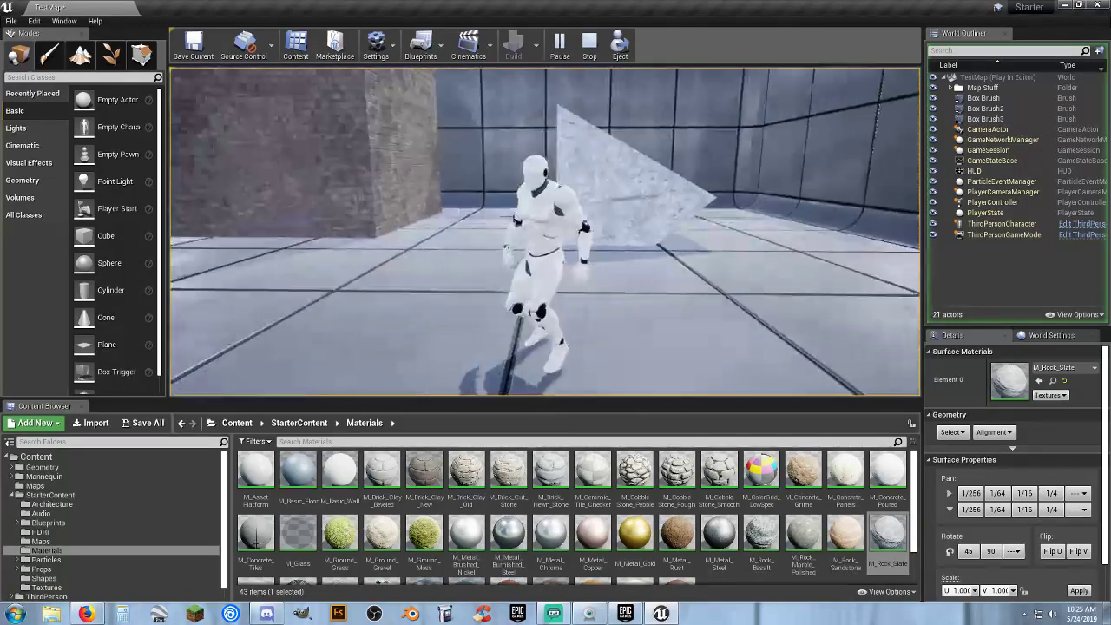
key("w")
key("Escape")
Step: Delete the slate-covered brush and place an additive Linear Stair brush with M_Metal_Chrome on the floor in that area
left_click(678, 185)
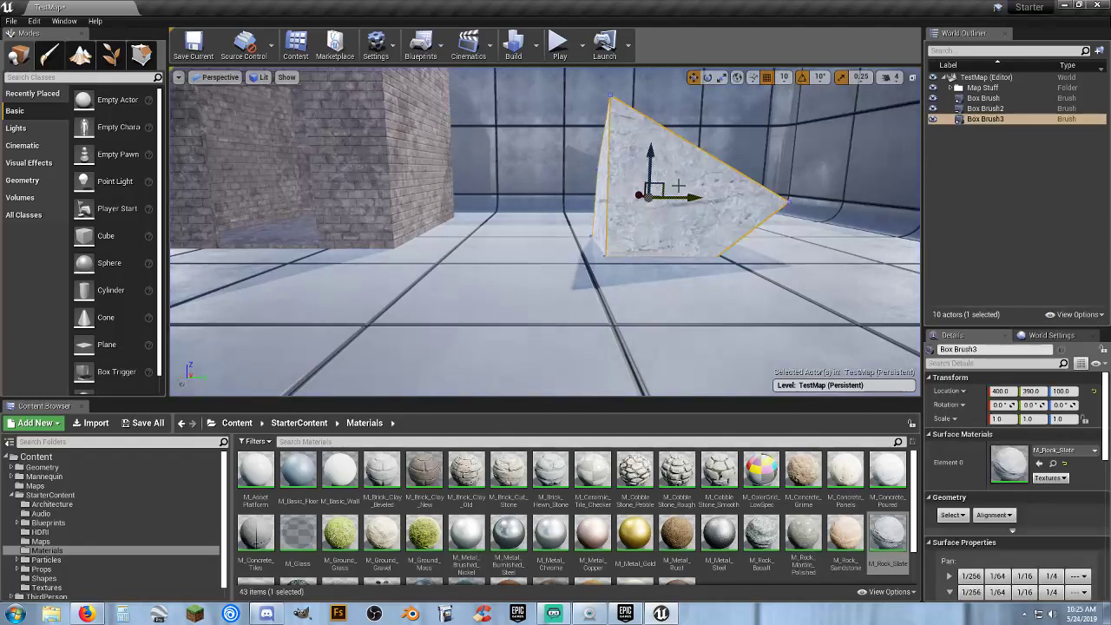
key("Delete")
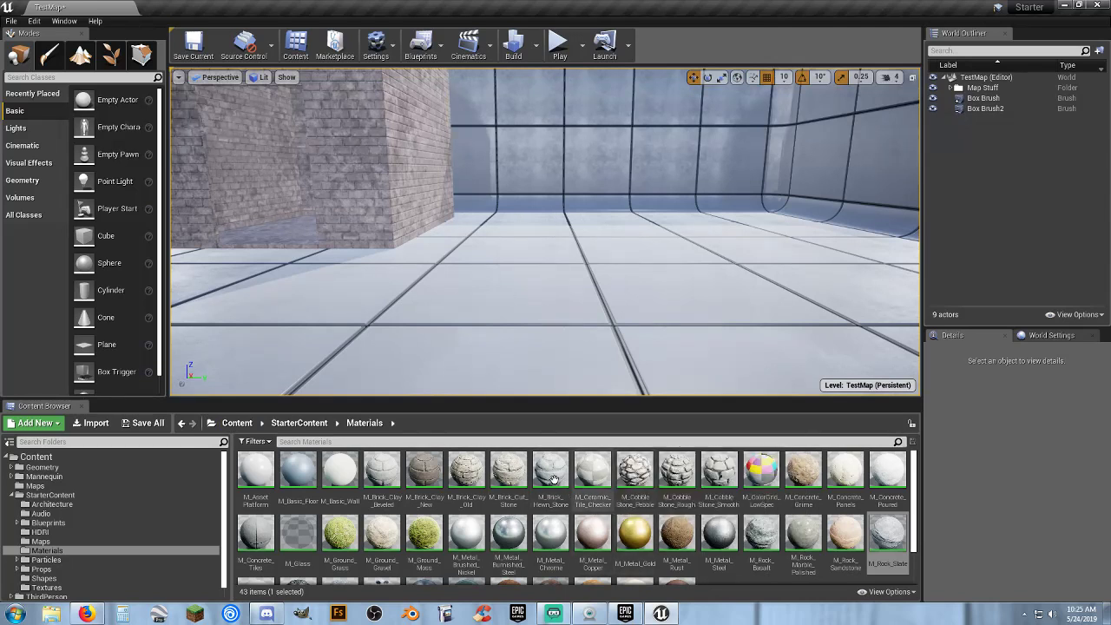
scroll(712, 538, "down", 1)
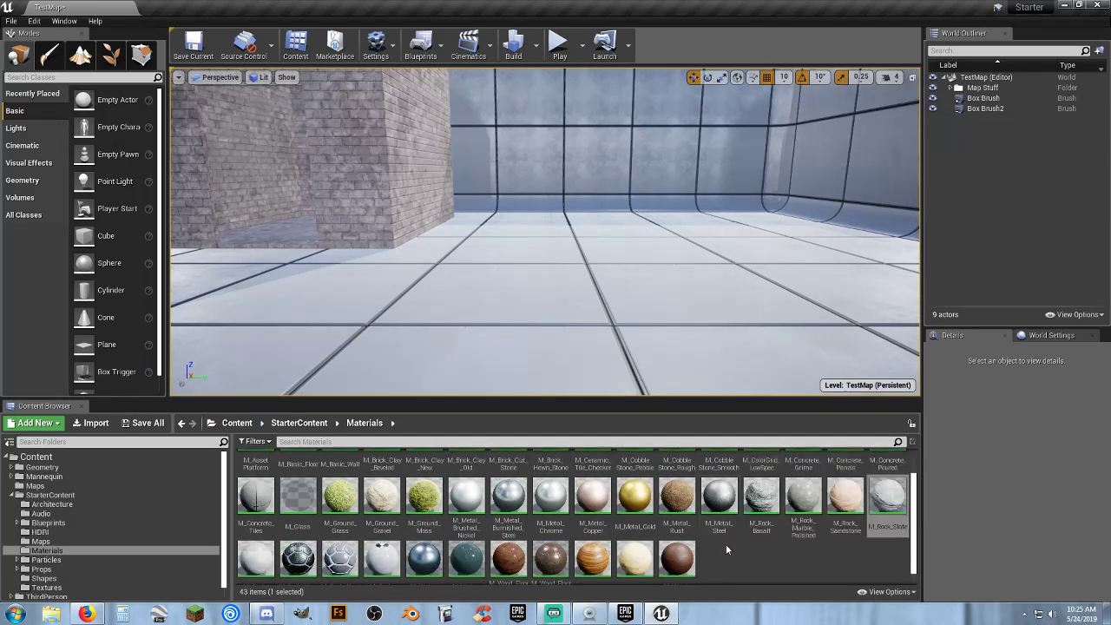
left_click(550, 496)
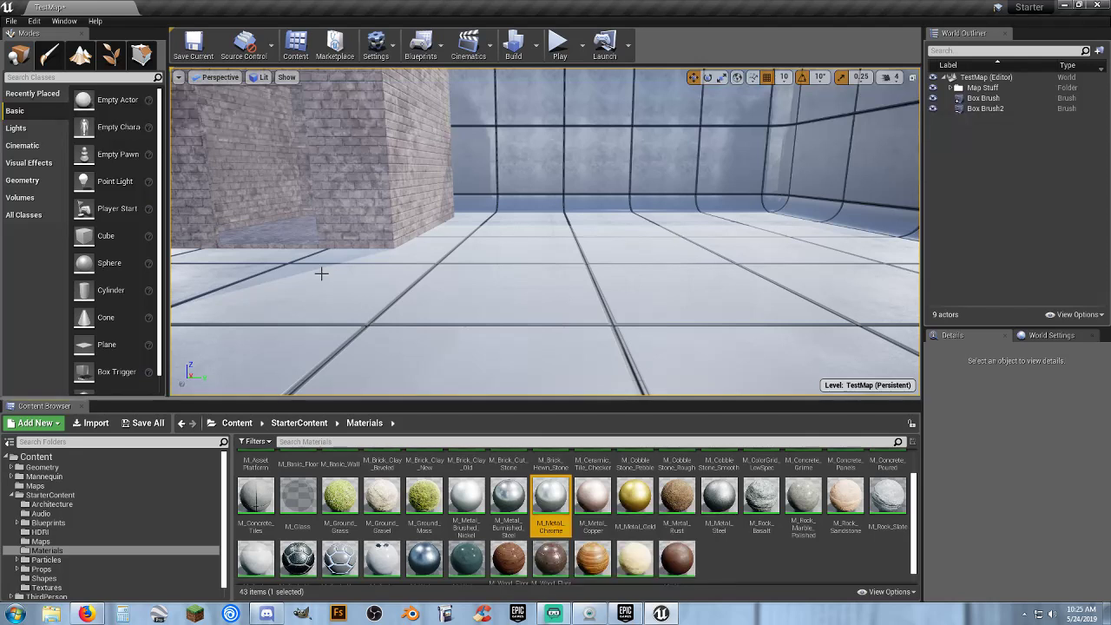
left_click(21, 182)
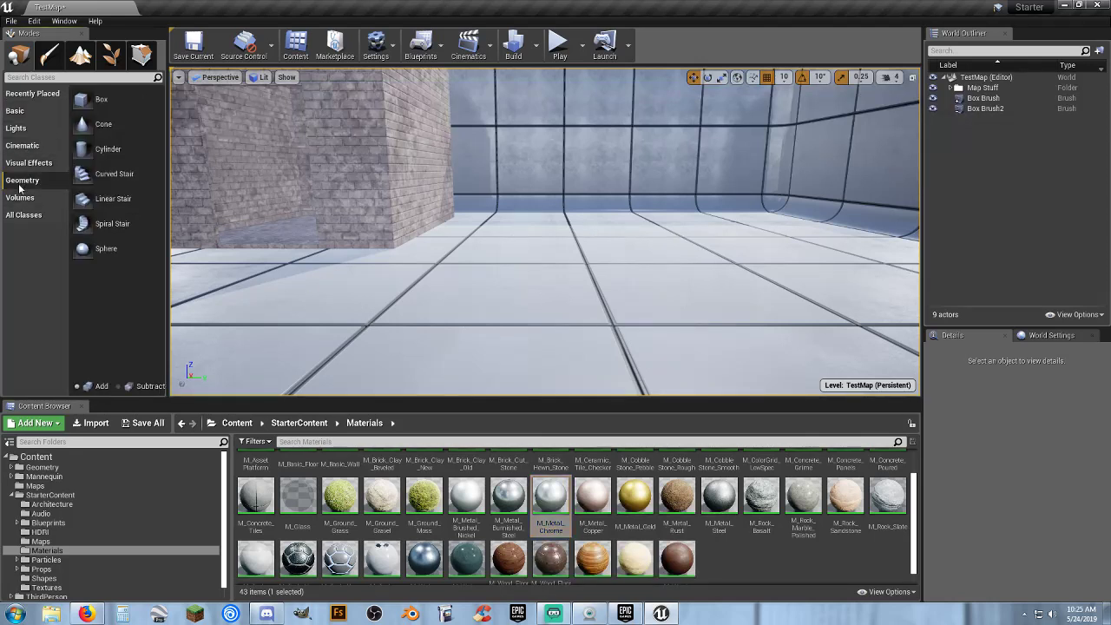
mouse_move(82, 199)
left_mouse_down()
mouse_move(663, 222)
mouse_move(737, 259)
left_mouse_up()
mouse_move(729, 252)
right_mouse_down()
mouse_move(755, 148)
mouse_move(781, 243)
mouse_move(711, 264)
right_mouse_up()
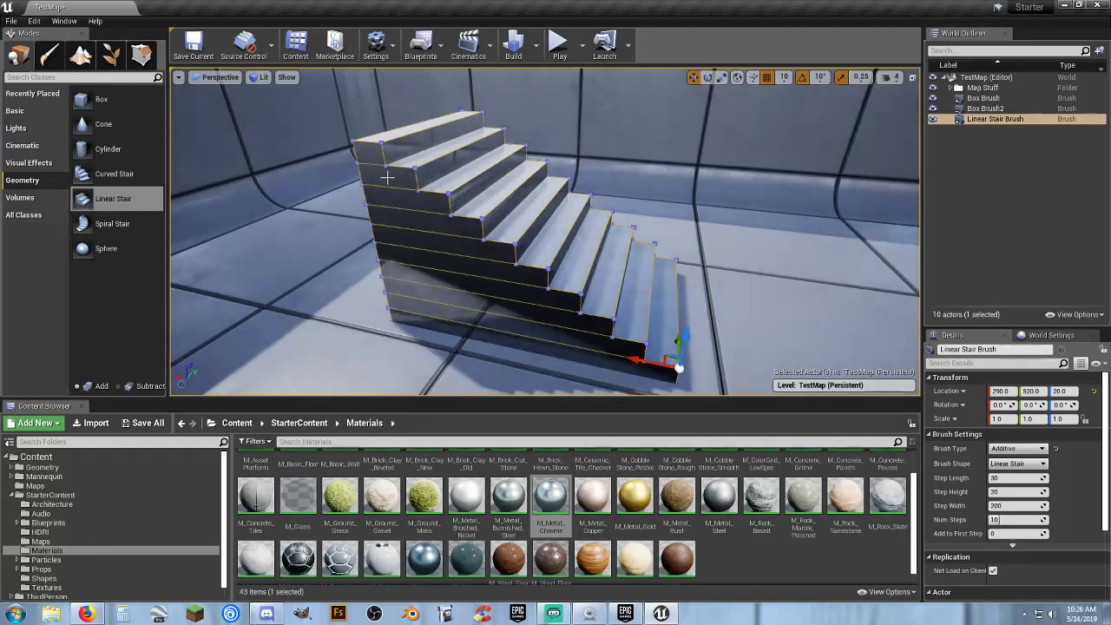
Step: Set the staircase's number of steps to 20 and move it along X to 120
type("20")
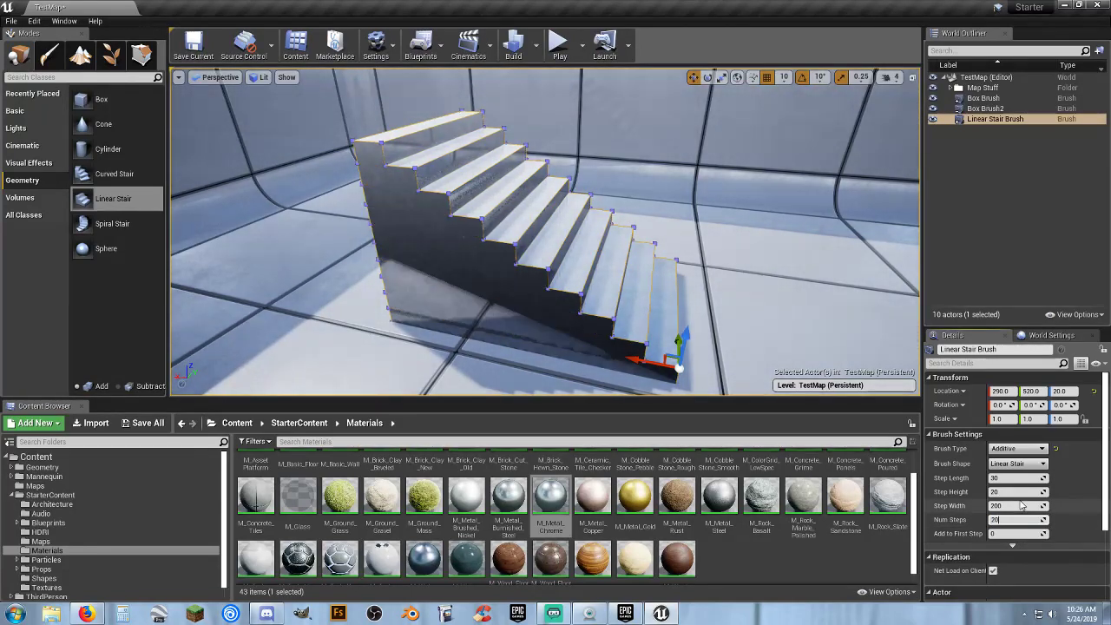
key("Tab")
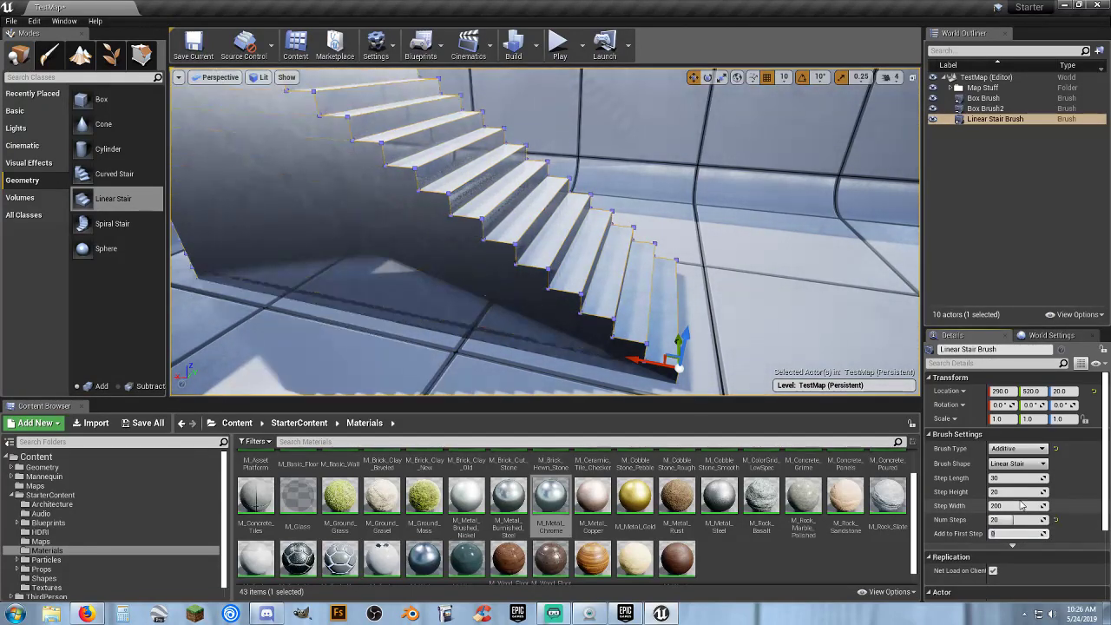
right_click_drag(392, 289, 355, 265)
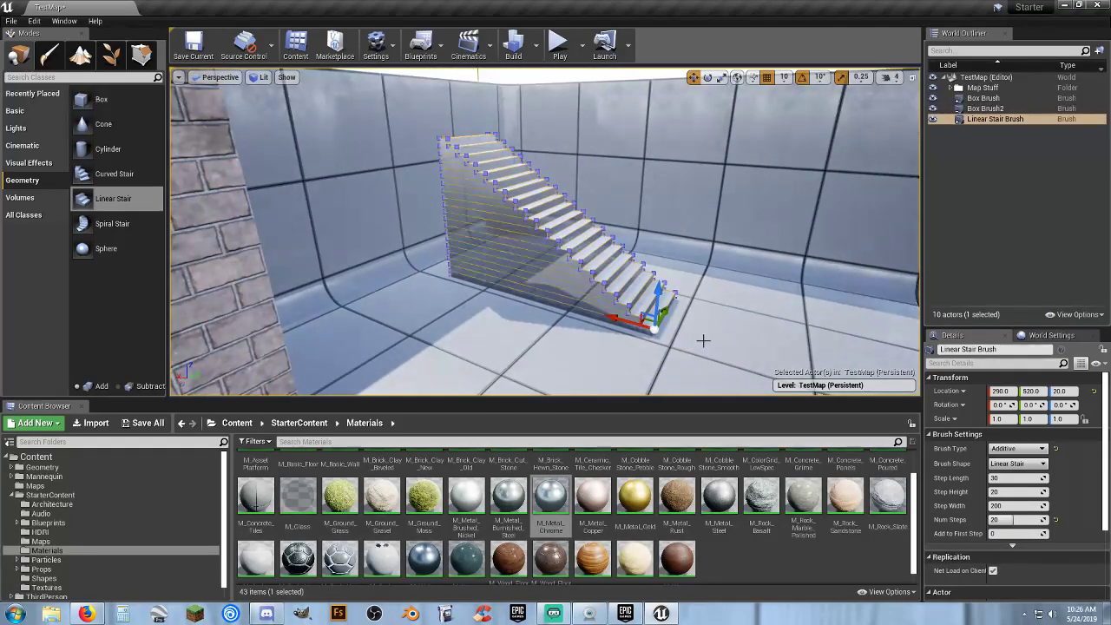
left_click_drag(617, 321, 661, 356)
right_click_drag(662, 356, 756, 361)
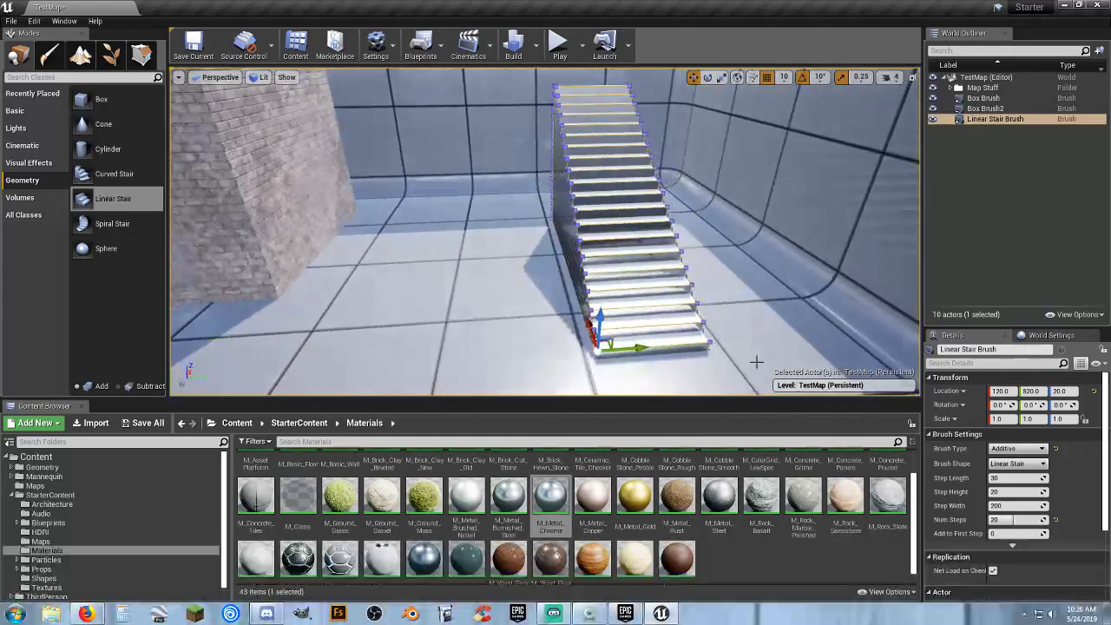
Step: Set the staircase's step width to 300
left_click(998, 505)
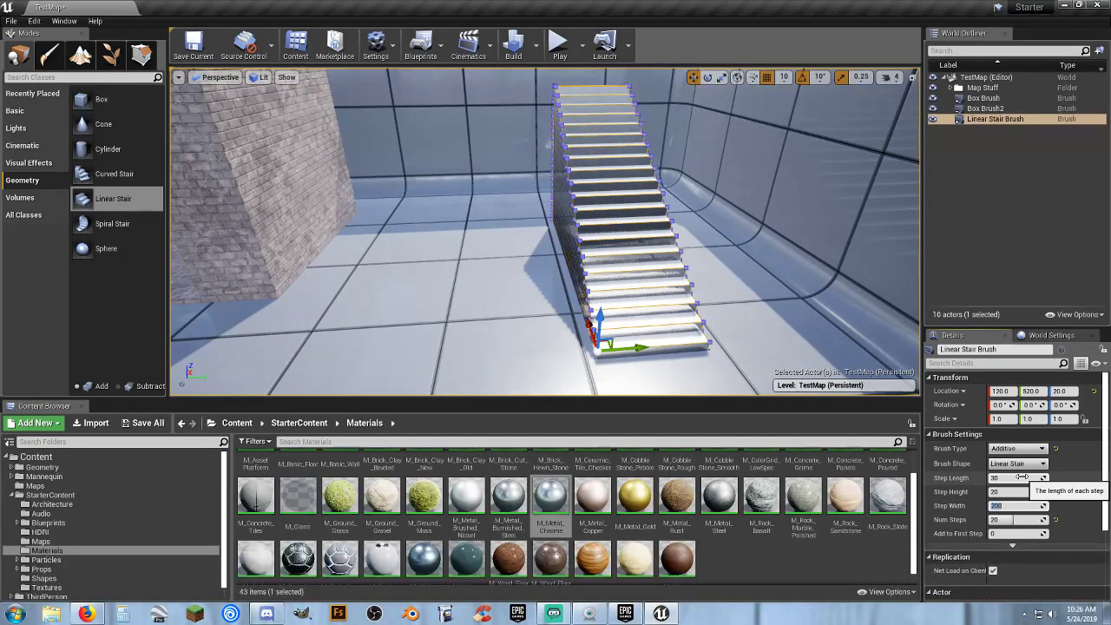
type("300")
key("Tab")
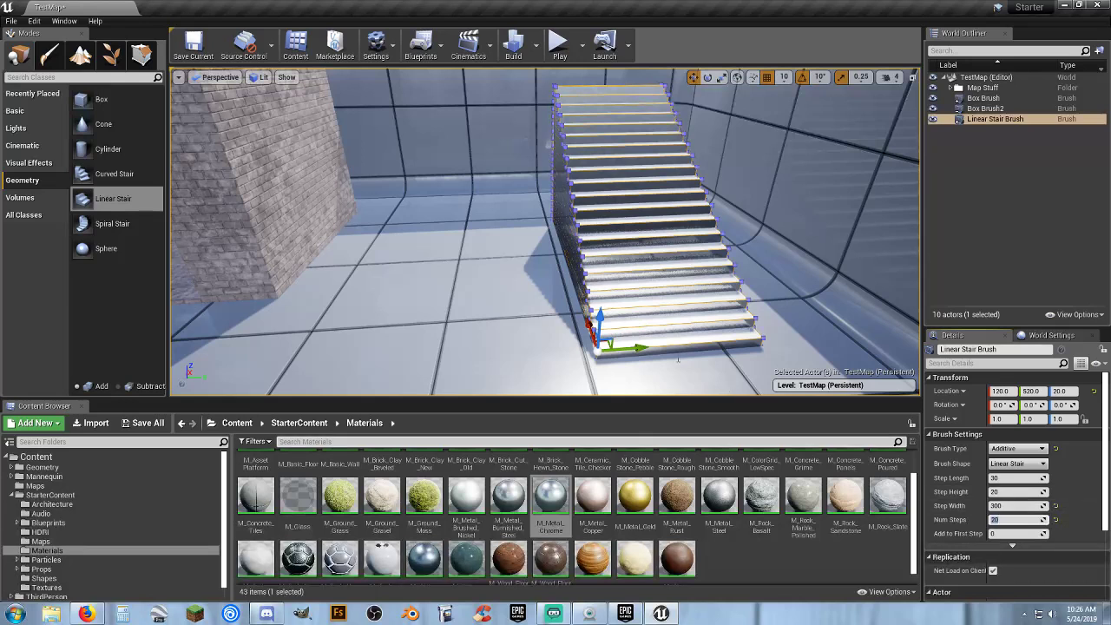
Step: Duplicate the Linear Stair brush and offset the copy along X to 150, one step length behind the original
right_click_drag(764, 348, 907, 304)
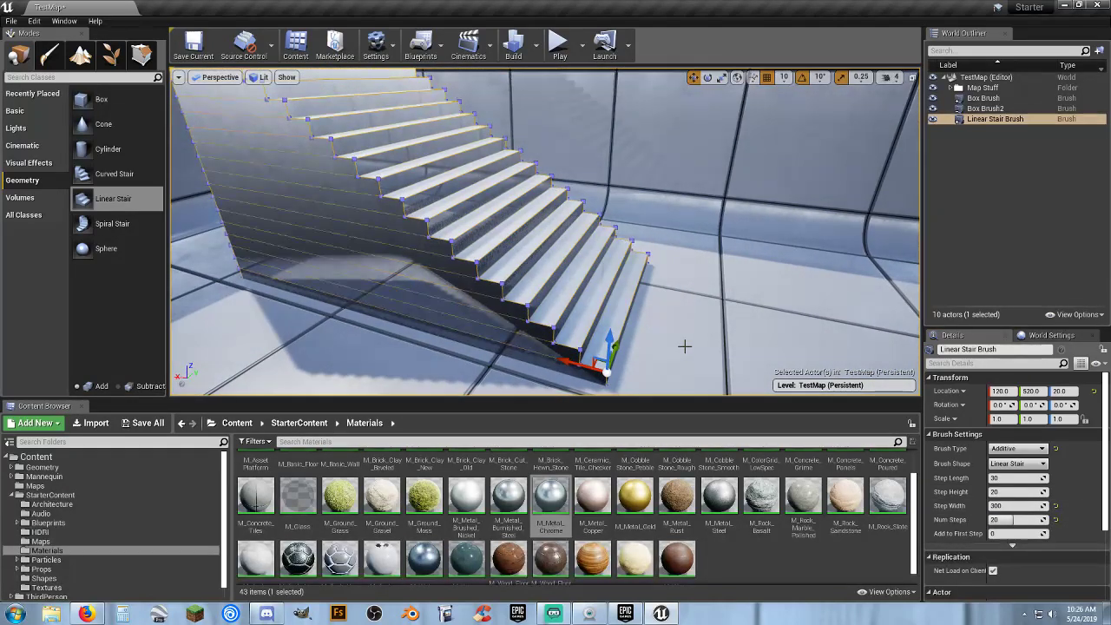
right_click_drag(545, 231, 486, 204)
right_click_drag(716, 270, 785, 308)
left_click_drag(677, 299, 720, 269, "alt")
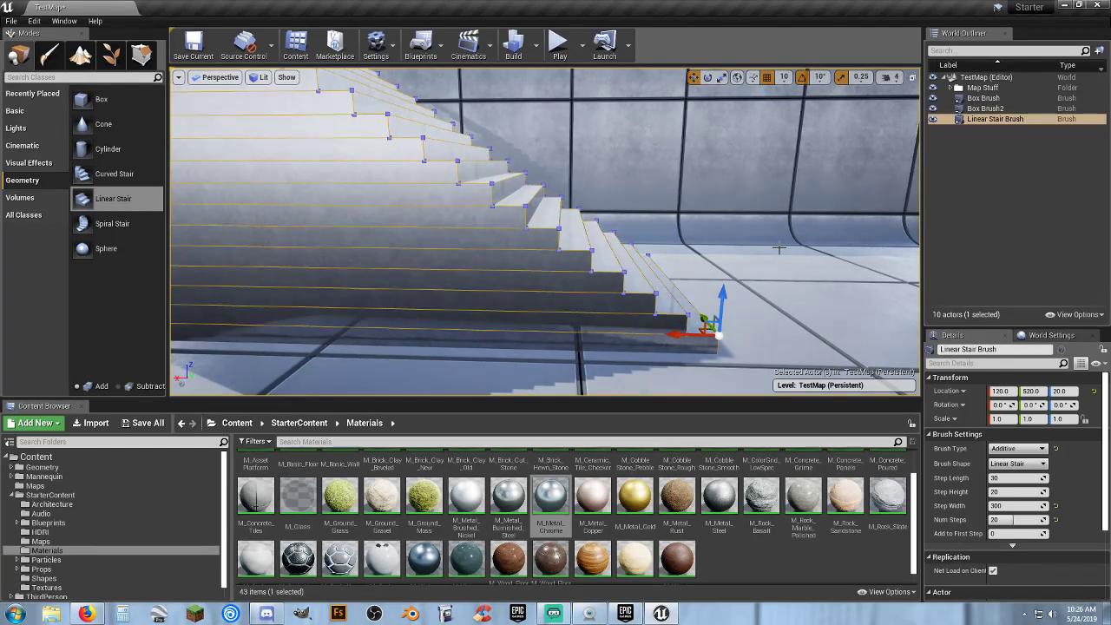
key("ctrl+w")
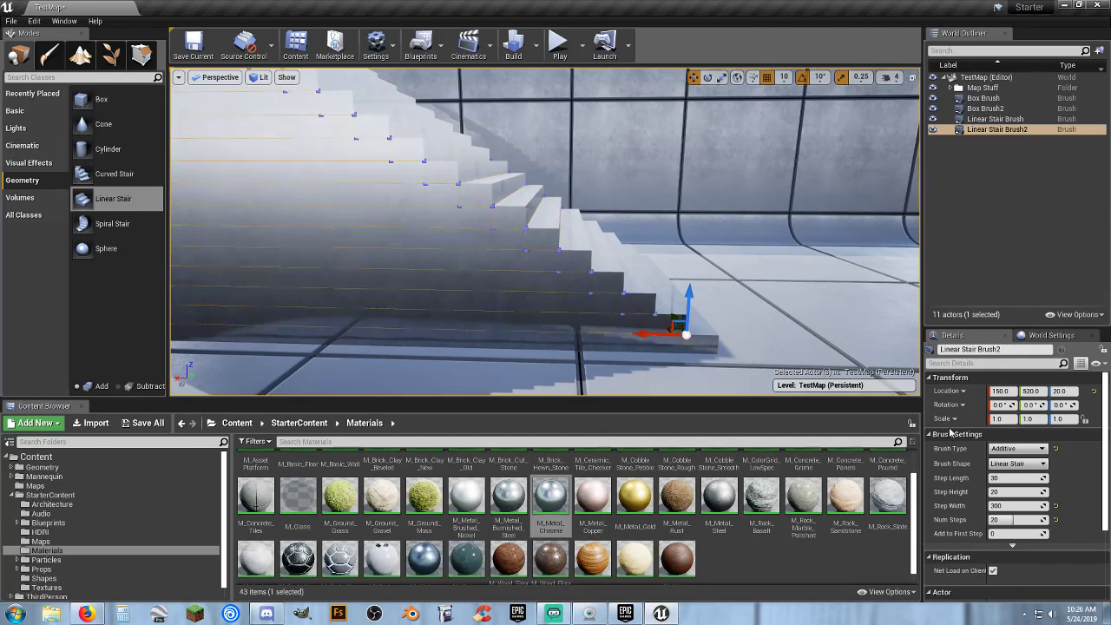
Step: Make the duplicated stair brush Subtractive to hollow out the staircase's underside, and set its number of steps to 19
left_click(1015, 448)
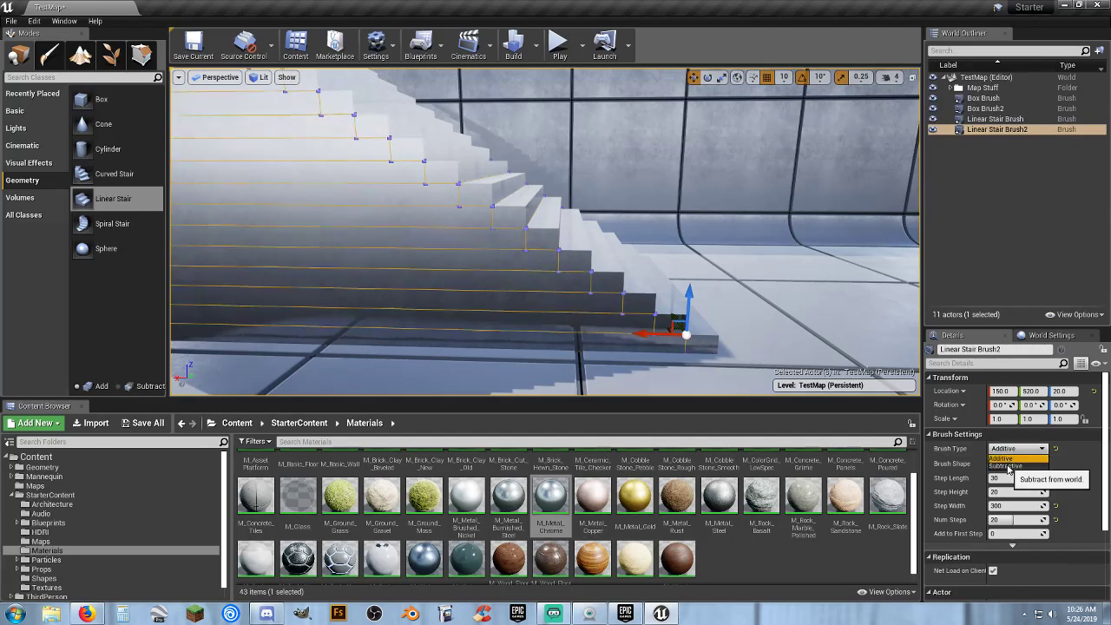
left_click(1008, 466)
mouse_move(829, 369)
right_mouse_down()
mouse_move(742, 287)
mouse_move(779, 347)
mouse_move(779, 283)
right_mouse_up()
key("s")
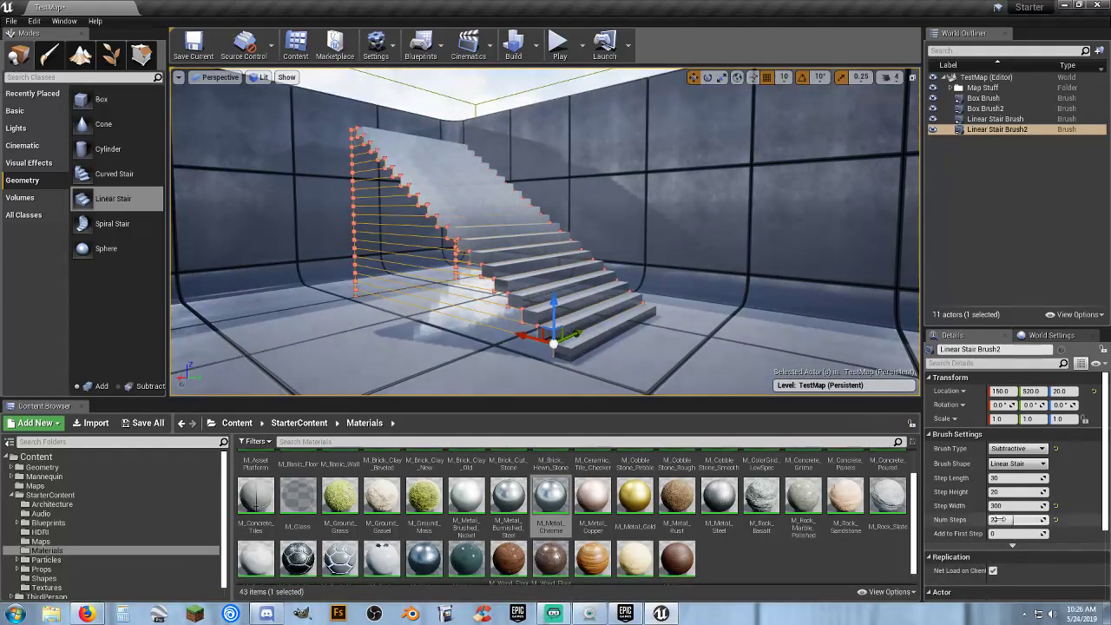
left_click(999, 519)
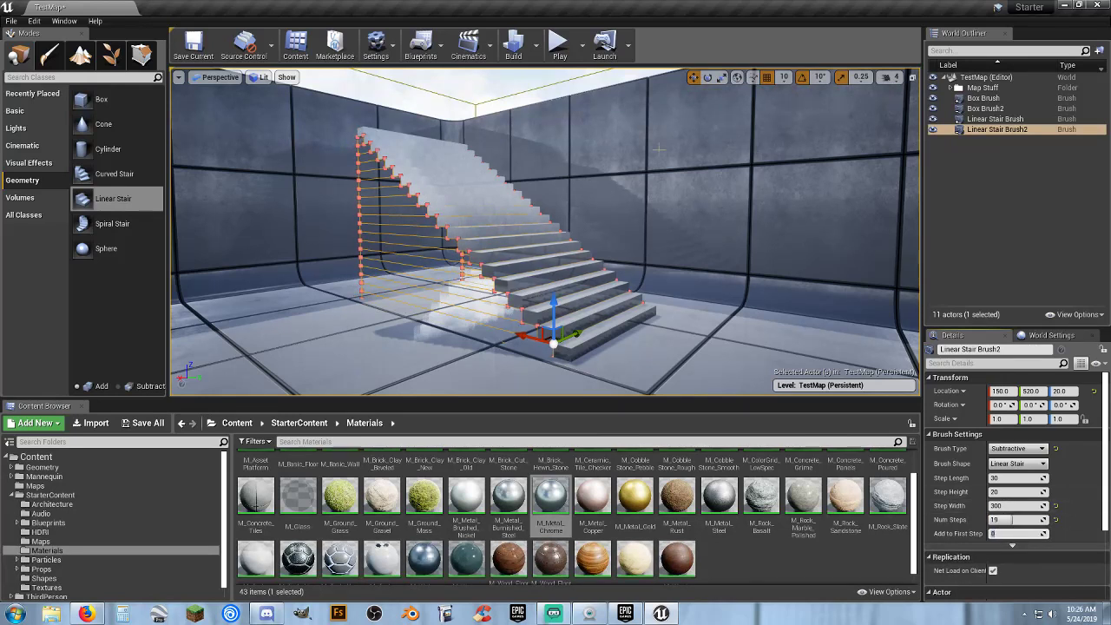
Step: Play the level, run the character around and up the hollowed staircase, and stop the session
left_click(560, 48)
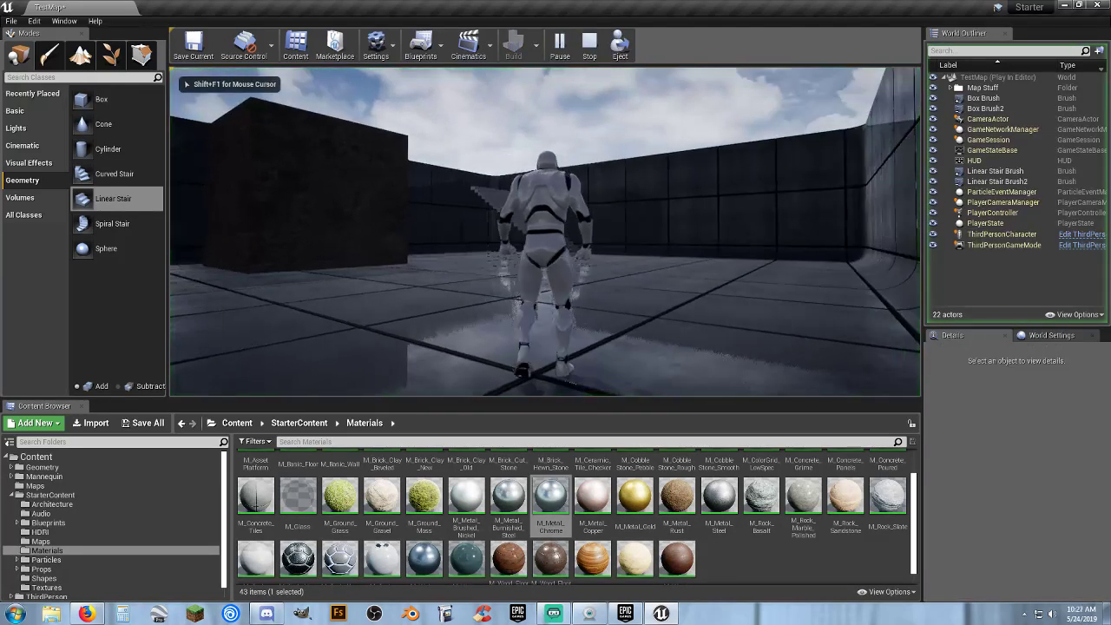
key("w")
key("a")
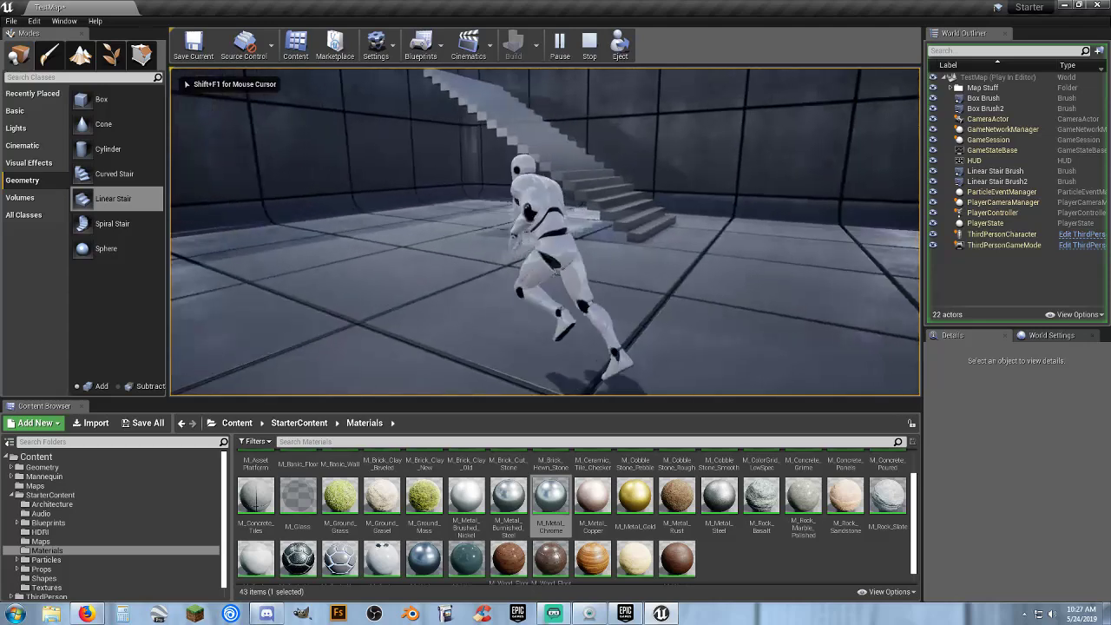
key("w")
key("a")
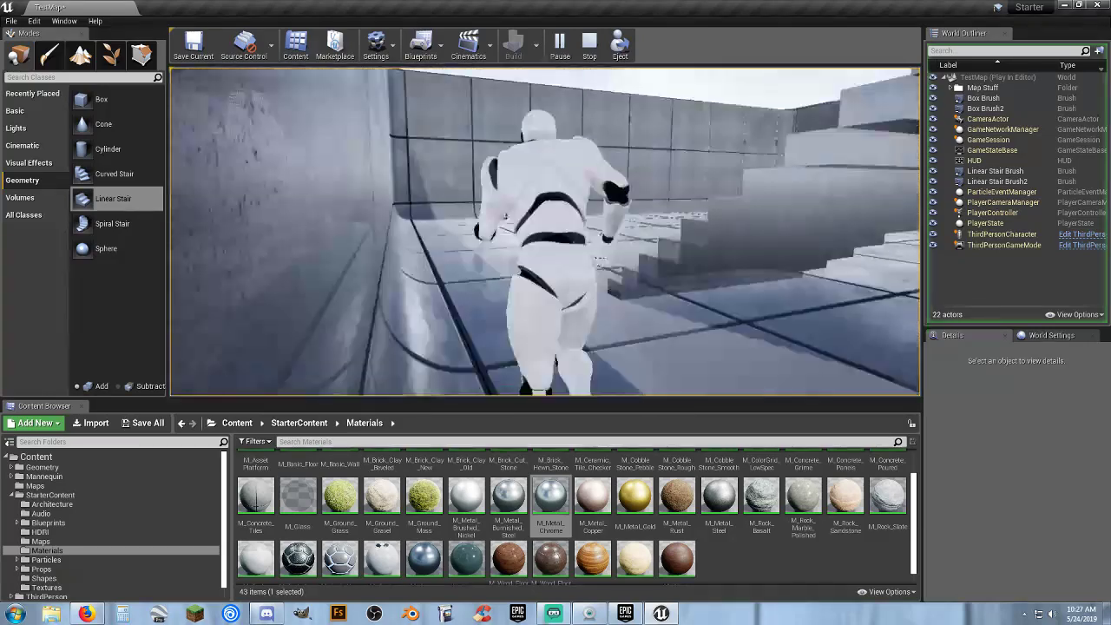
key("w")
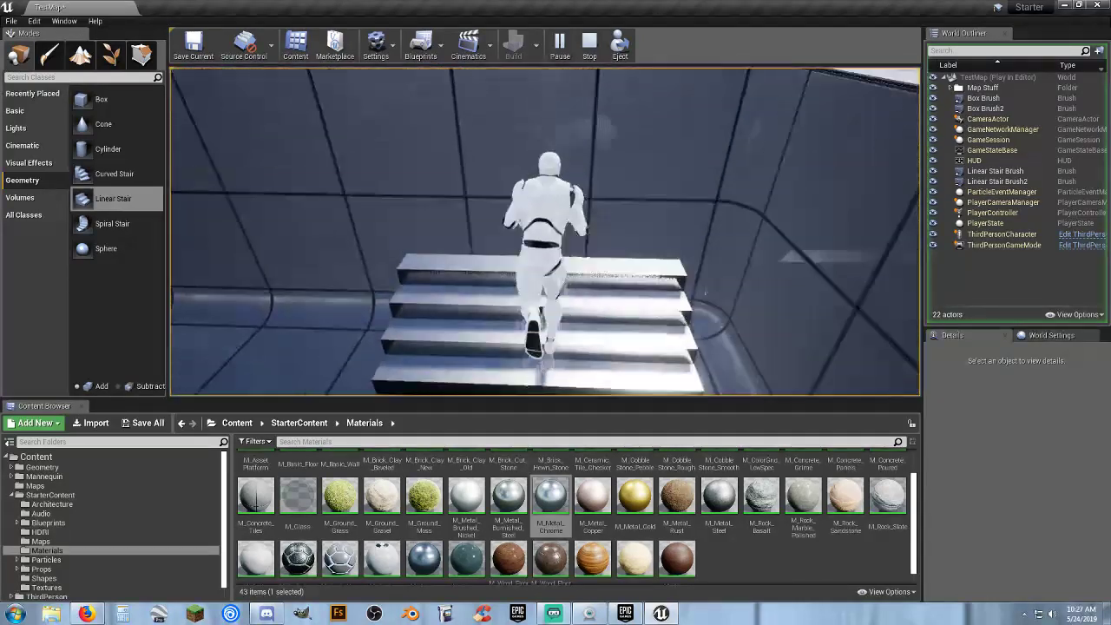
key("w")
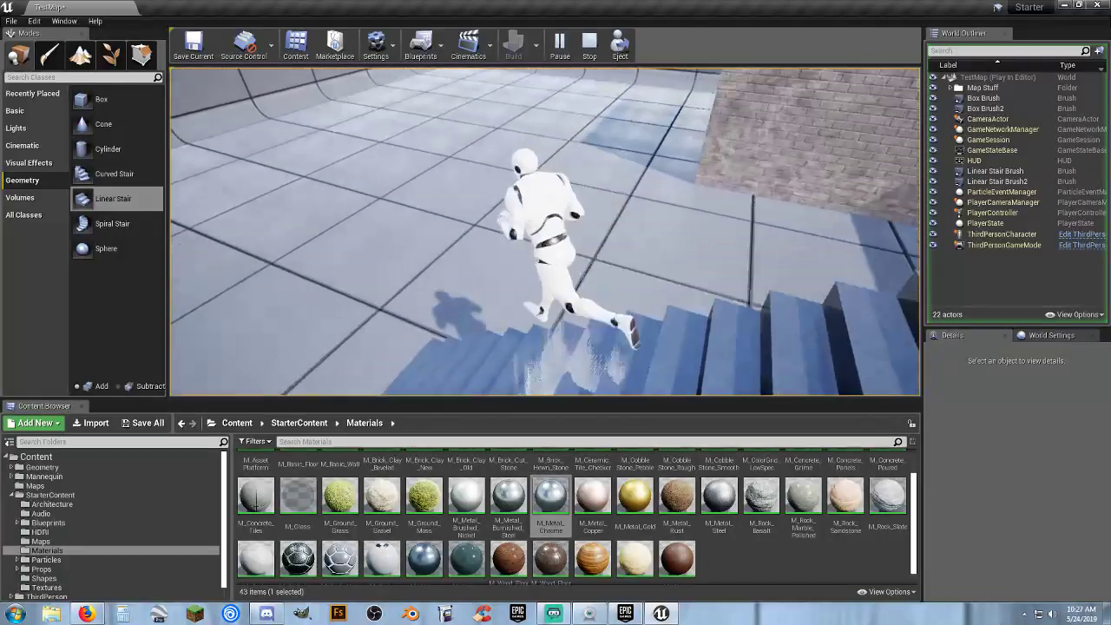
key("a")
key("s")
key("Escape")
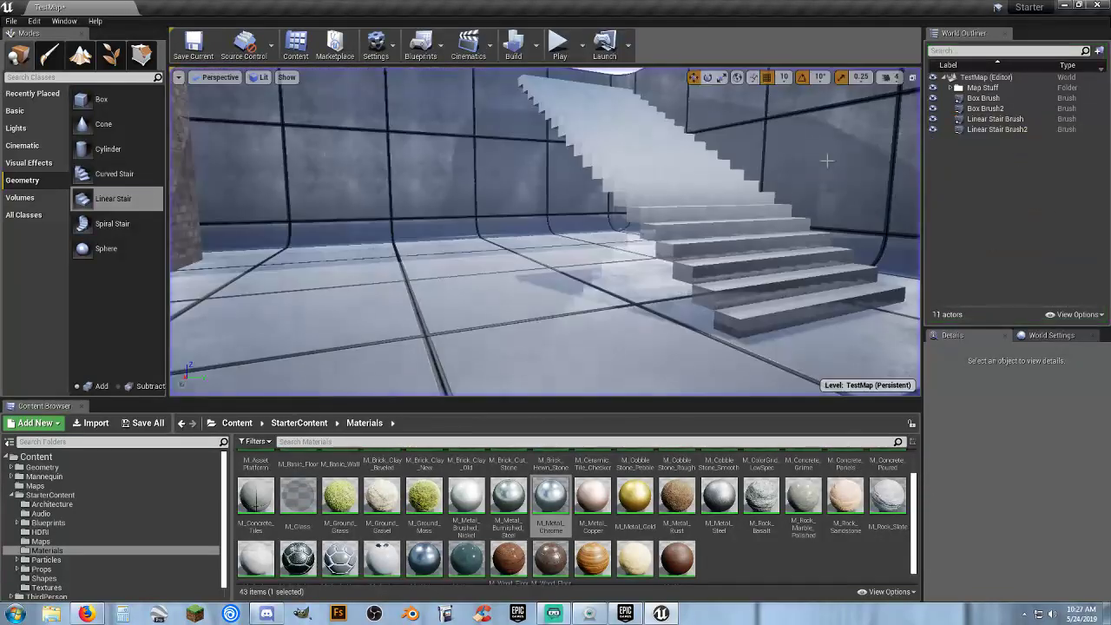
Step: Delete both box brushes, Box Brush and Box Brush2, from the level
left_click(989, 99)
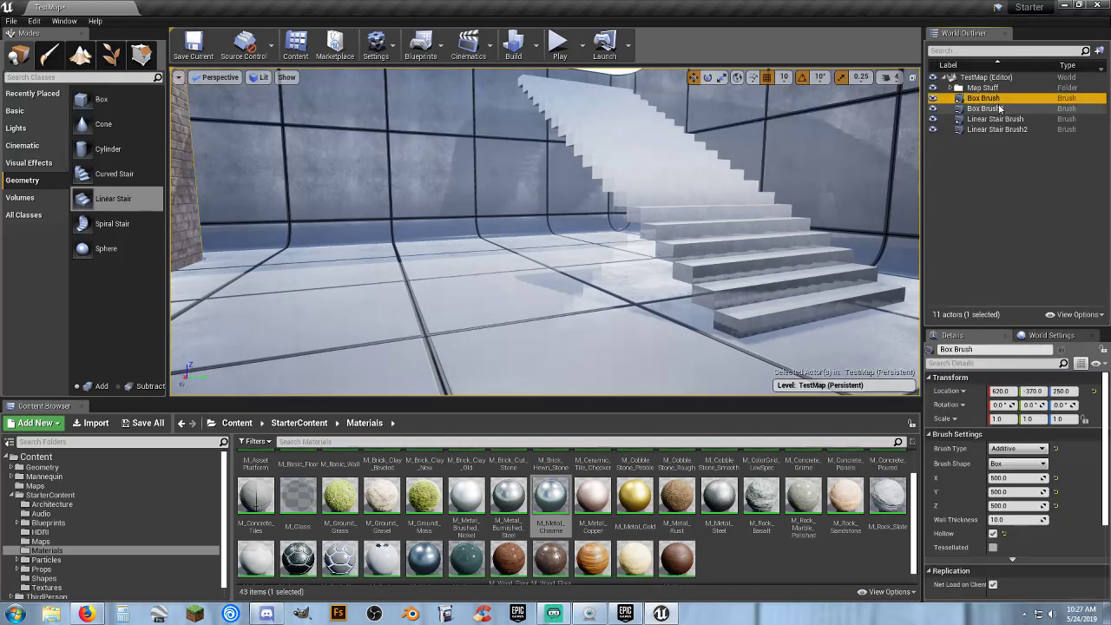
left_click(996, 111, "ctrl")
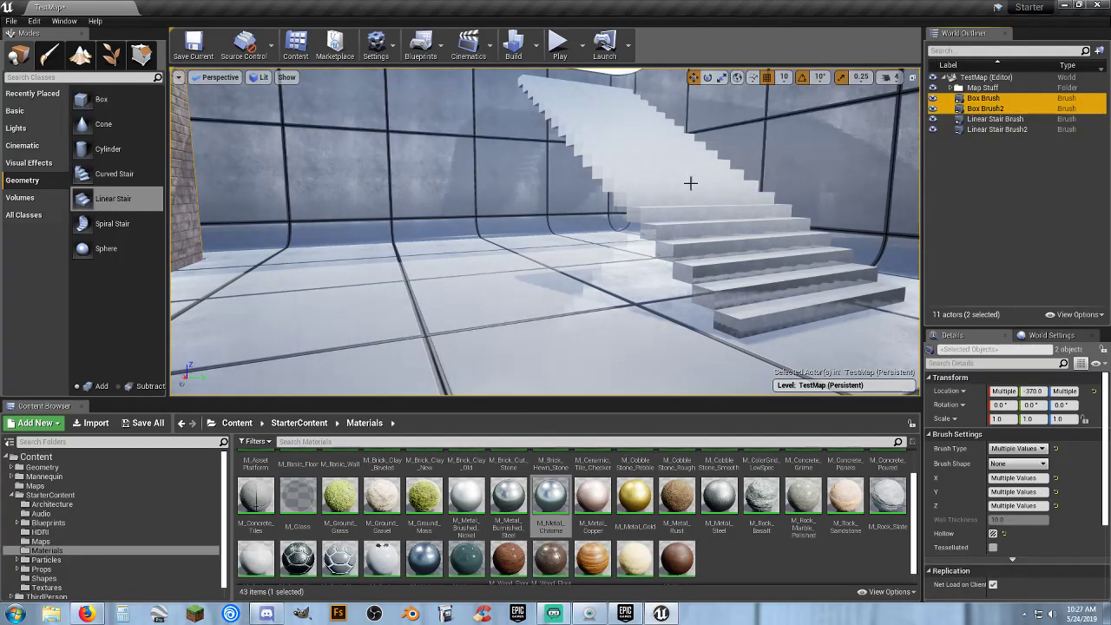
key("f")
right_click_drag(680, 189, 840, 156)
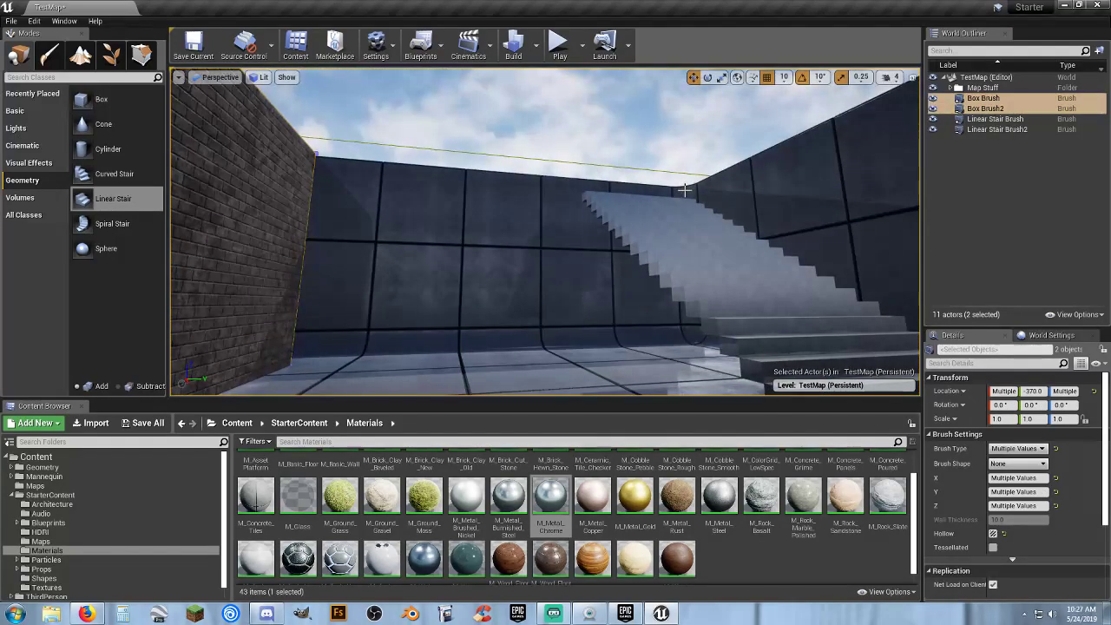
key("Delete")
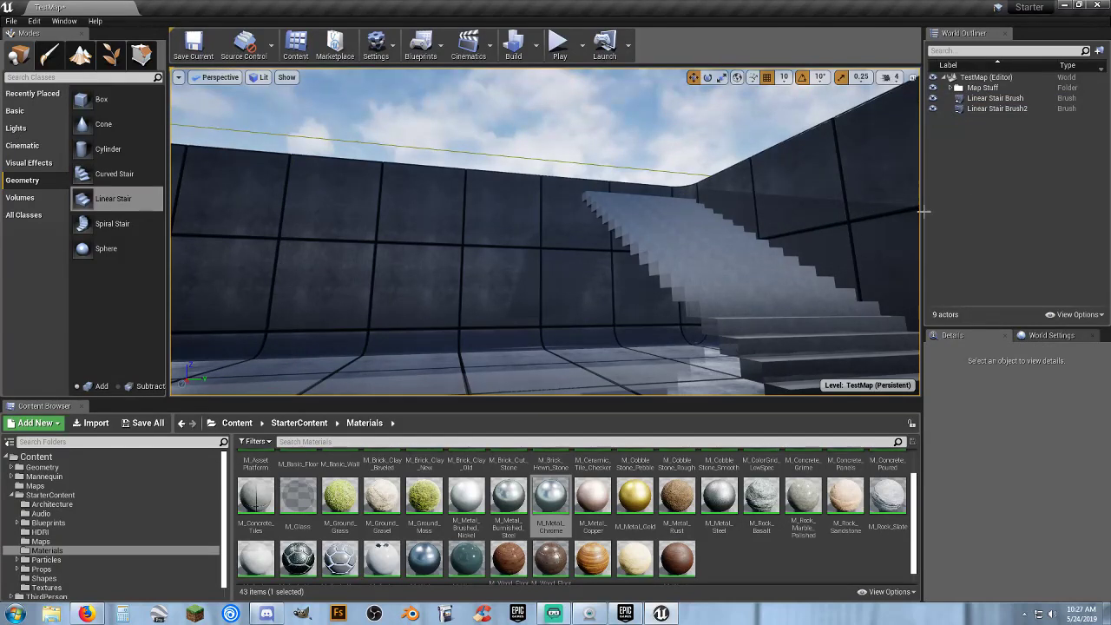
Step: Duplicate both linear stair brushes together, place the copies beside the original staircase at Y 90, and delete the copies
right_click_drag(612, 232, 877, 235)
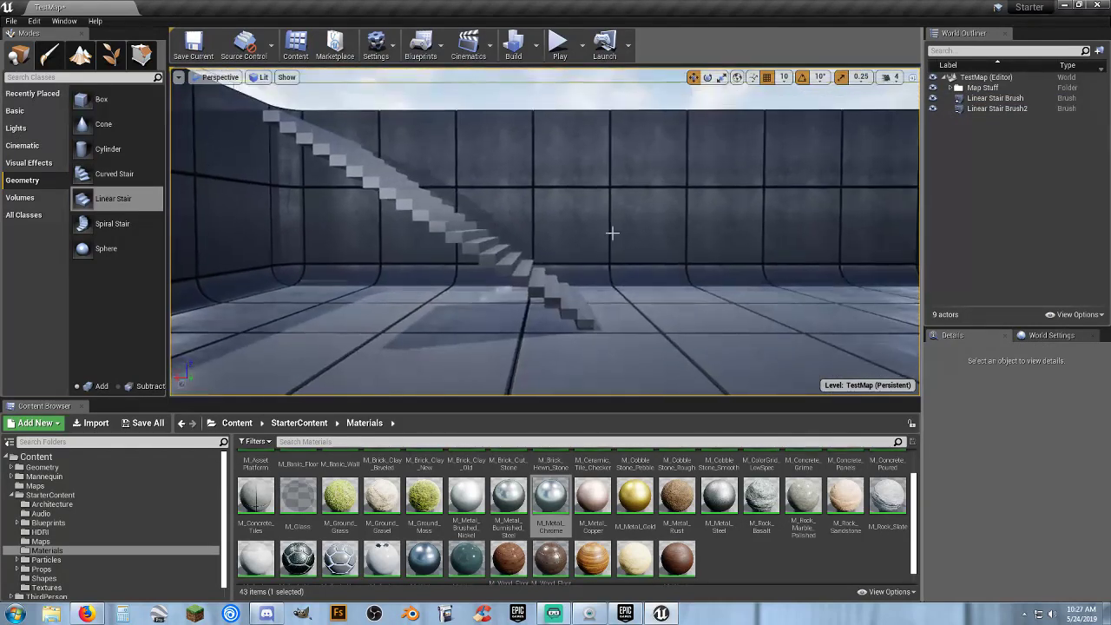
mouse_move(456, 222)
right_mouse_down()
mouse_move(416, 212)
mouse_move(386, 152)
mouse_move(449, 205)
right_mouse_up()
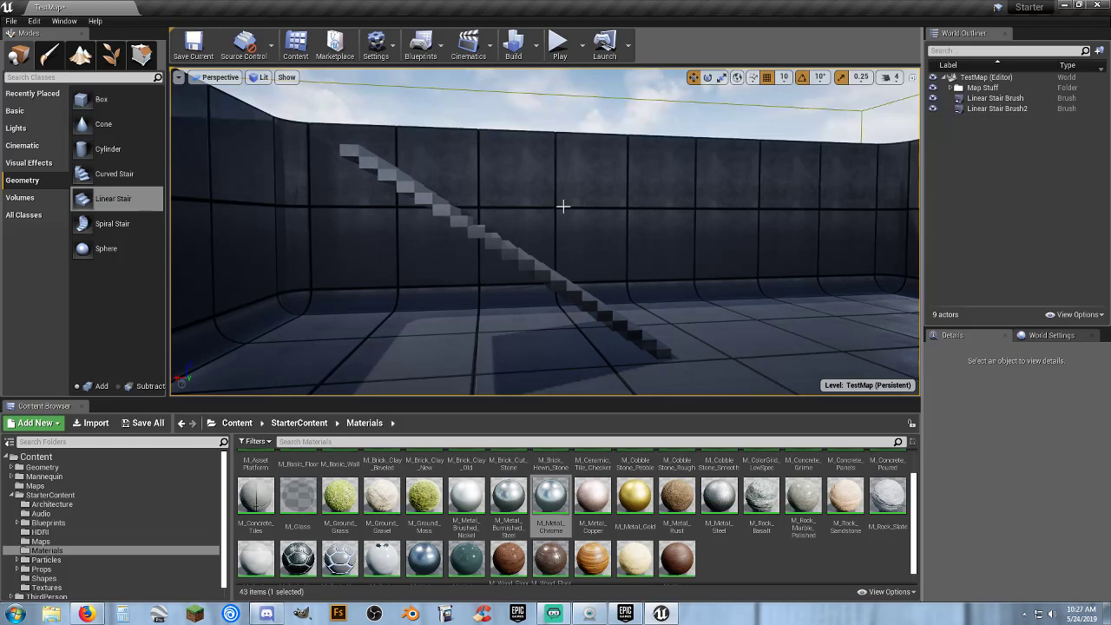
right_click_drag(564, 207, 590, 214)
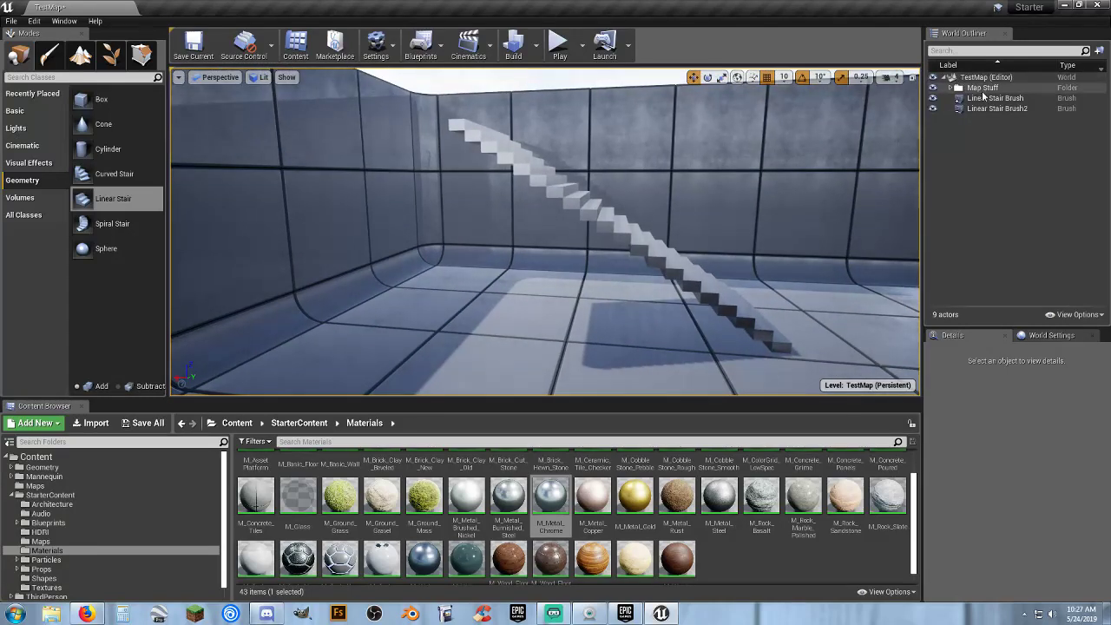
left_click(985, 98)
left_click(990, 110, "ctrl")
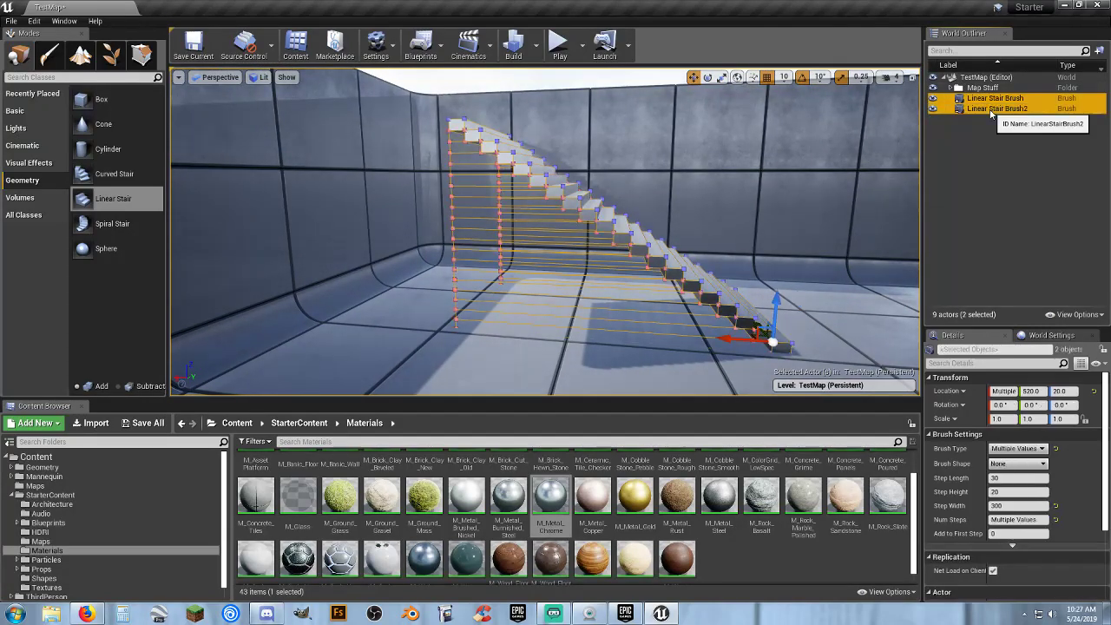
mouse_move(818, 162)
right_mouse_down()
mouse_move(763, 177)
mouse_move(818, 162)
right_mouse_up()
key("ctrl+w")
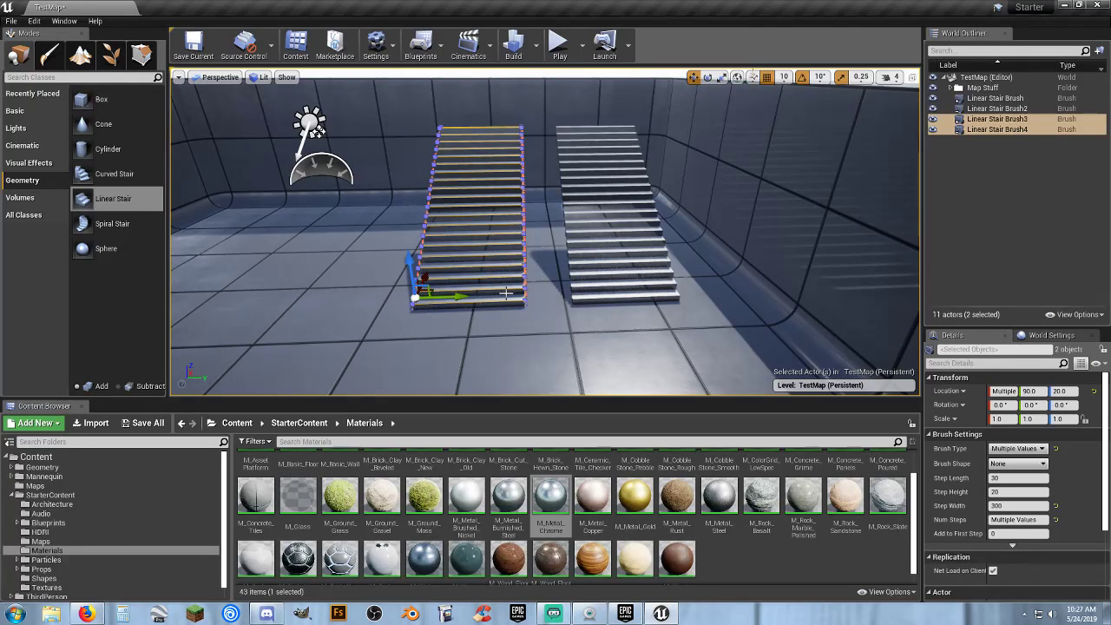
key("Delete")
mouse_move(755, 182)
right_mouse_down()
mouse_move(816, 169)
mouse_move(711, 186)
mouse_move(755, 182)
right_mouse_up()
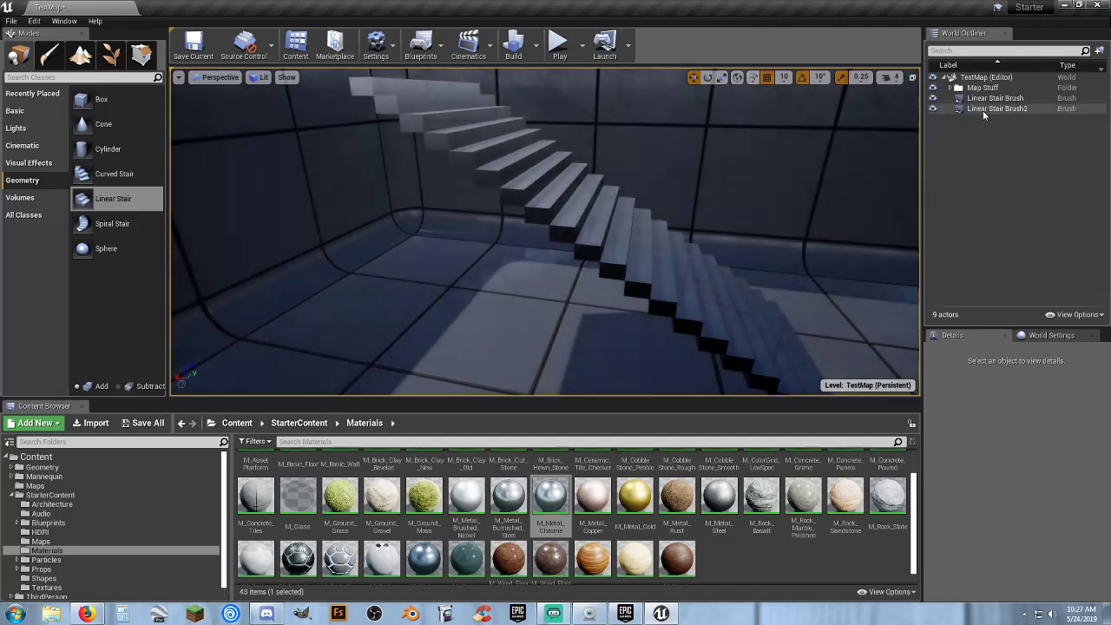
Step: Select Linear Stair Brush and Linear Stair Brush2 together and expand their advanced brush settings
left_click(997, 109)
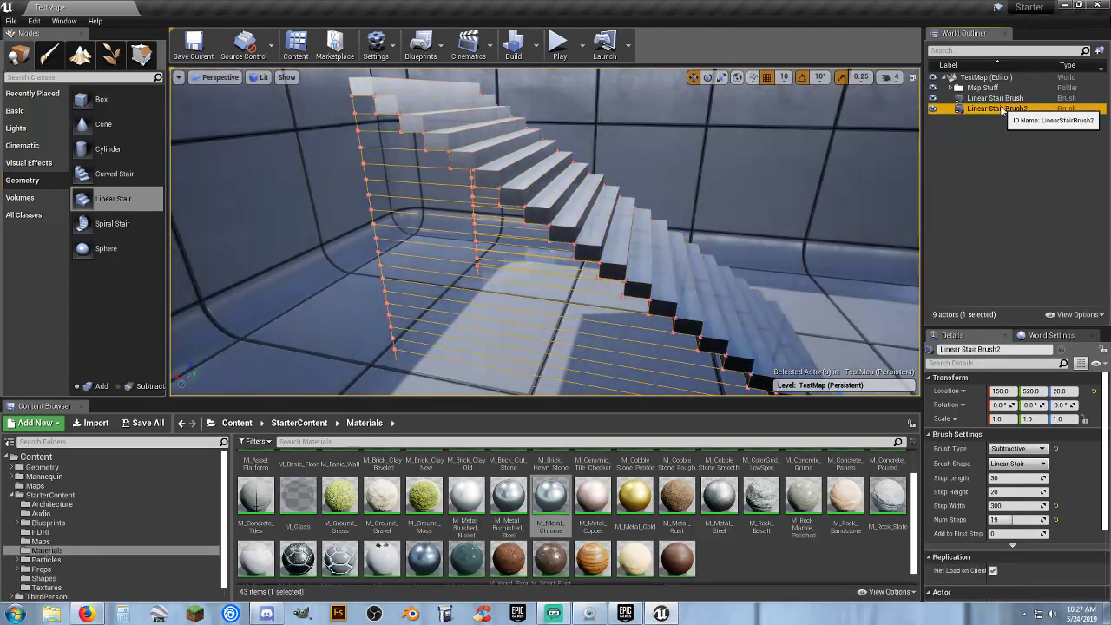
left_click(1002, 102)
left_click(1003, 109)
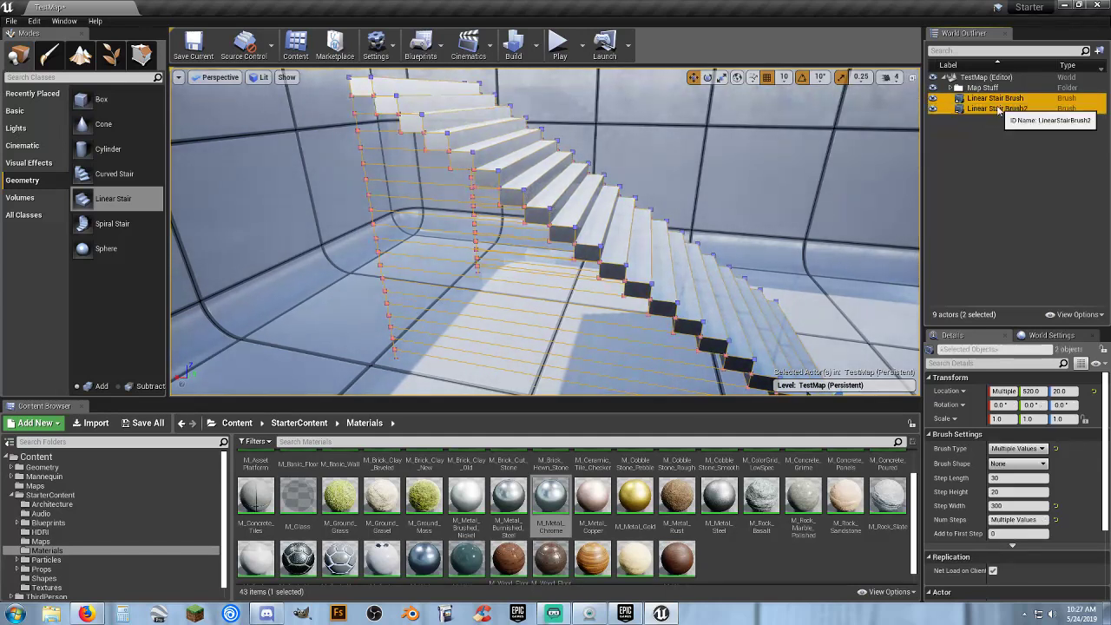
left_click(995, 98, "ctrl")
key("f")
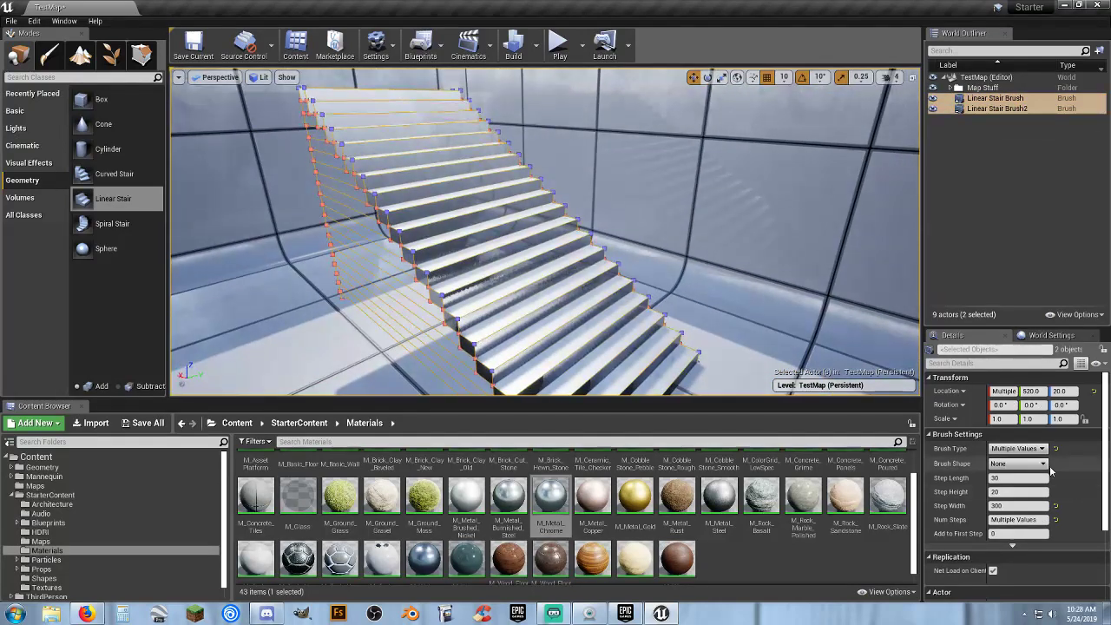
scroll(1050, 469, "down", 3)
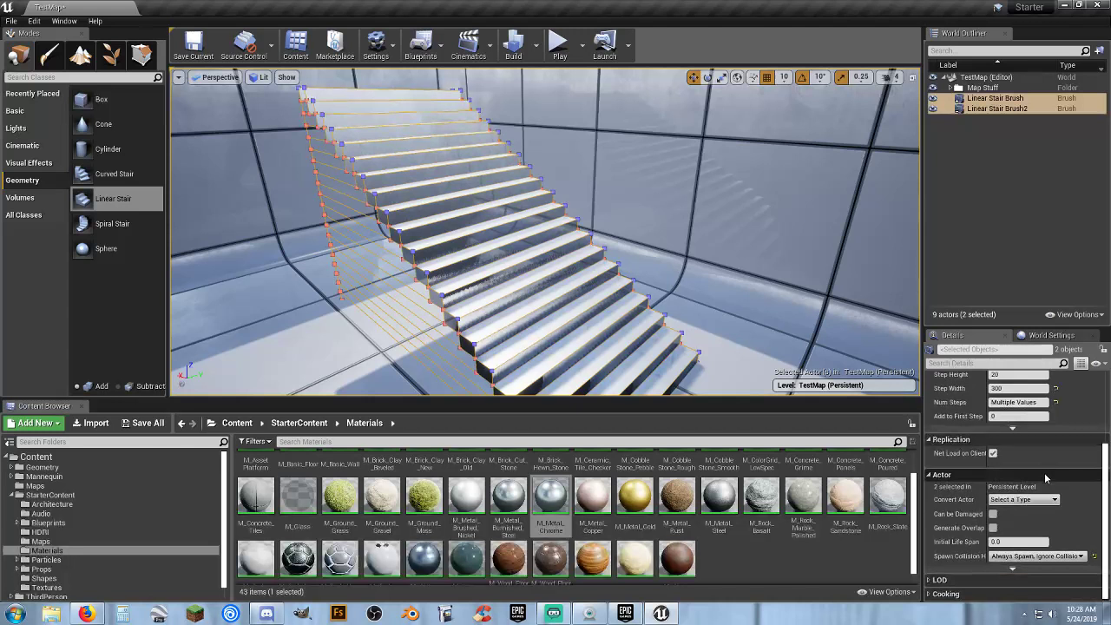
scroll(1028, 475, "up", 6)
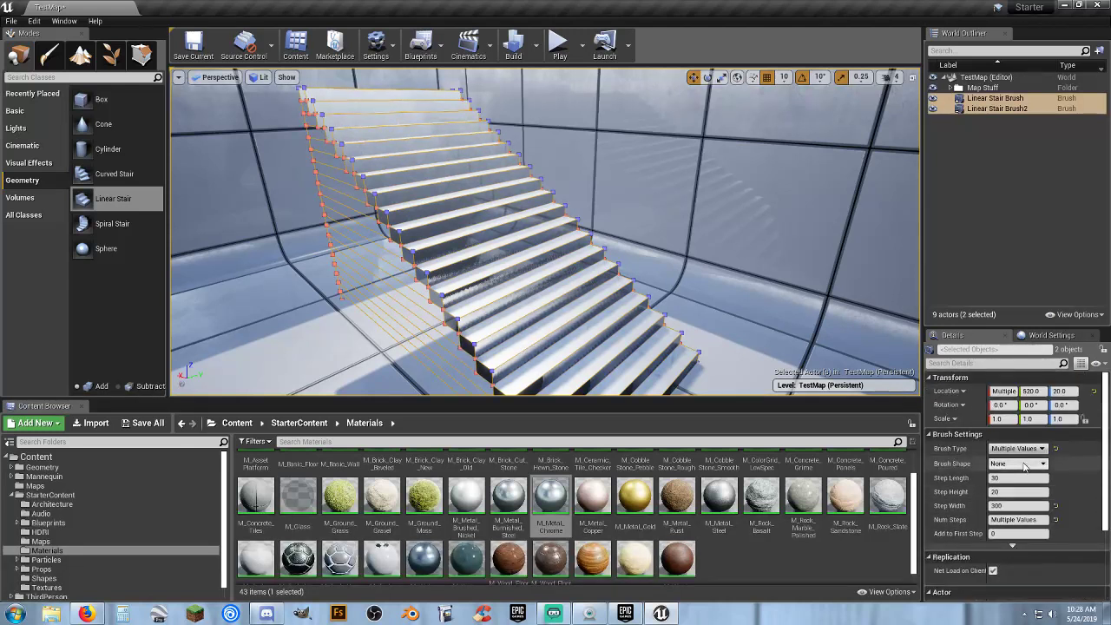
scroll(1012, 473, "down", 4)
left_click(1012, 473)
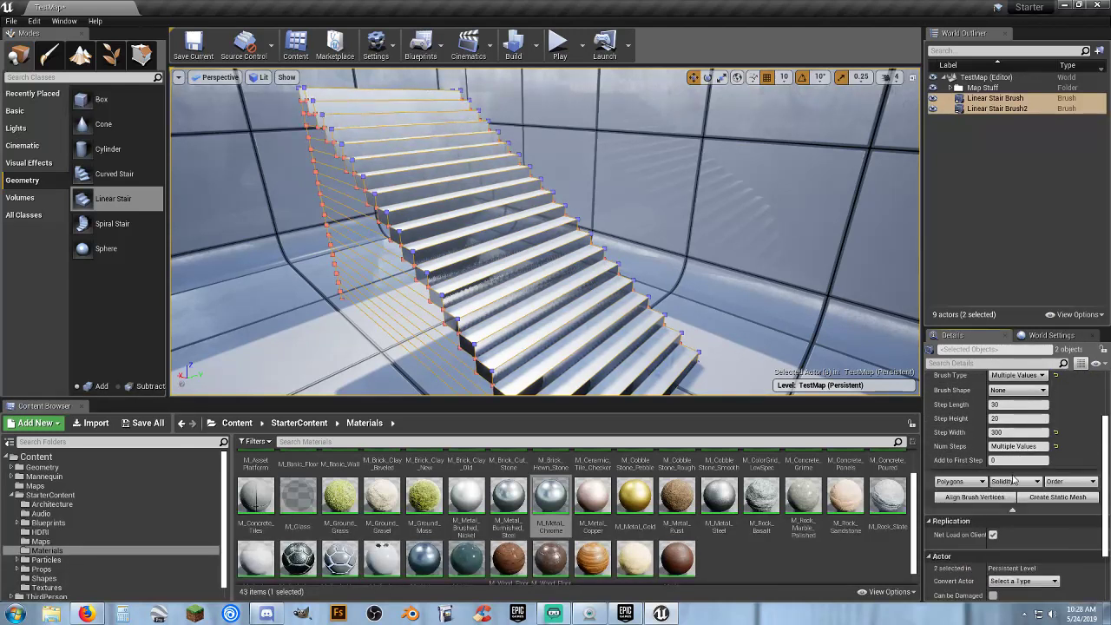
scroll(1024, 504, "up", 1)
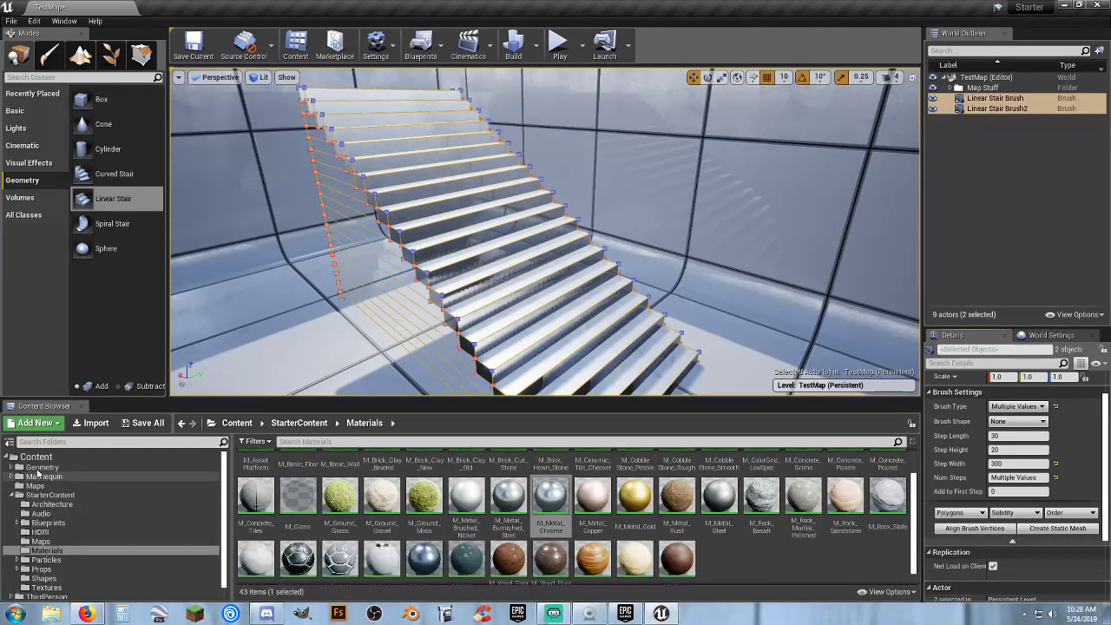
Step: Create a folder named Gadgets in the root Content folder and open it
left_click(37, 456)
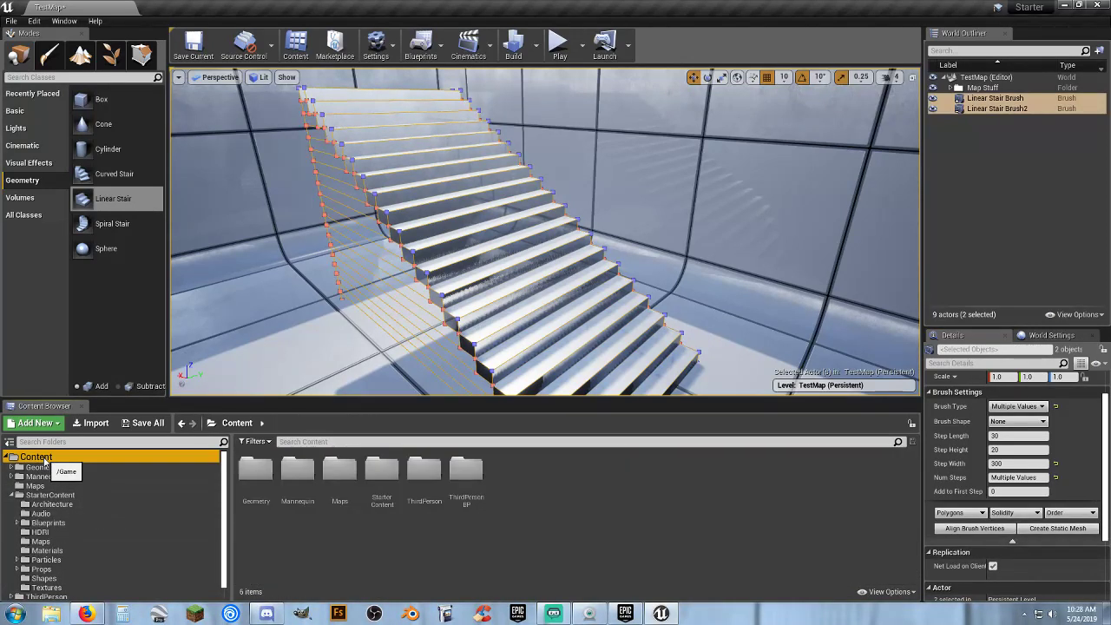
right_click(526, 475)
left_click(586, 103)
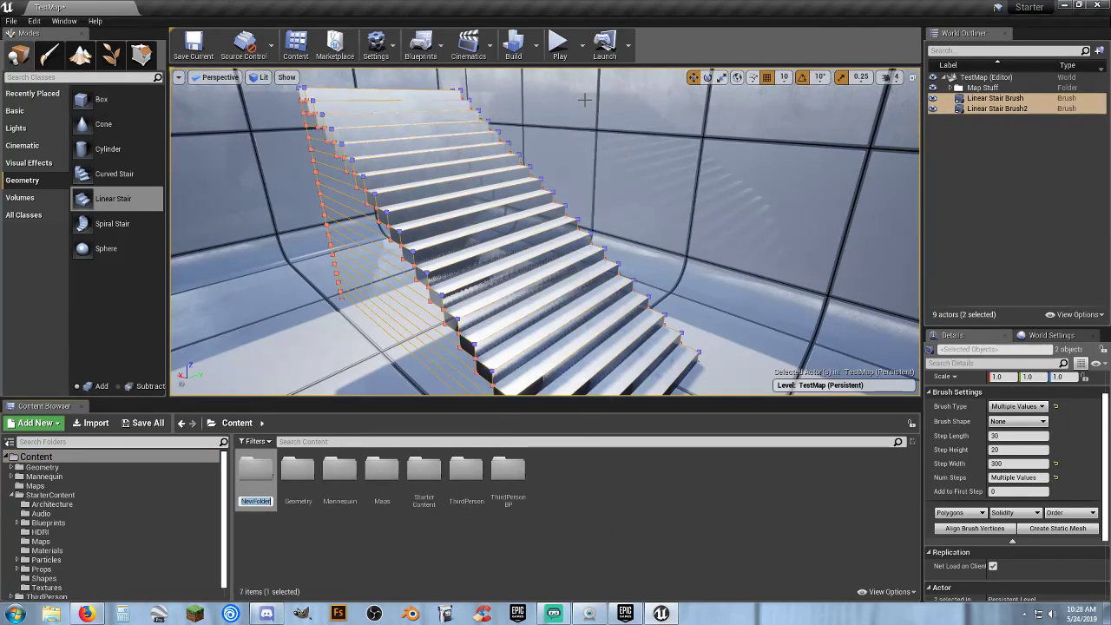
type("Gadgets")
key("Return")
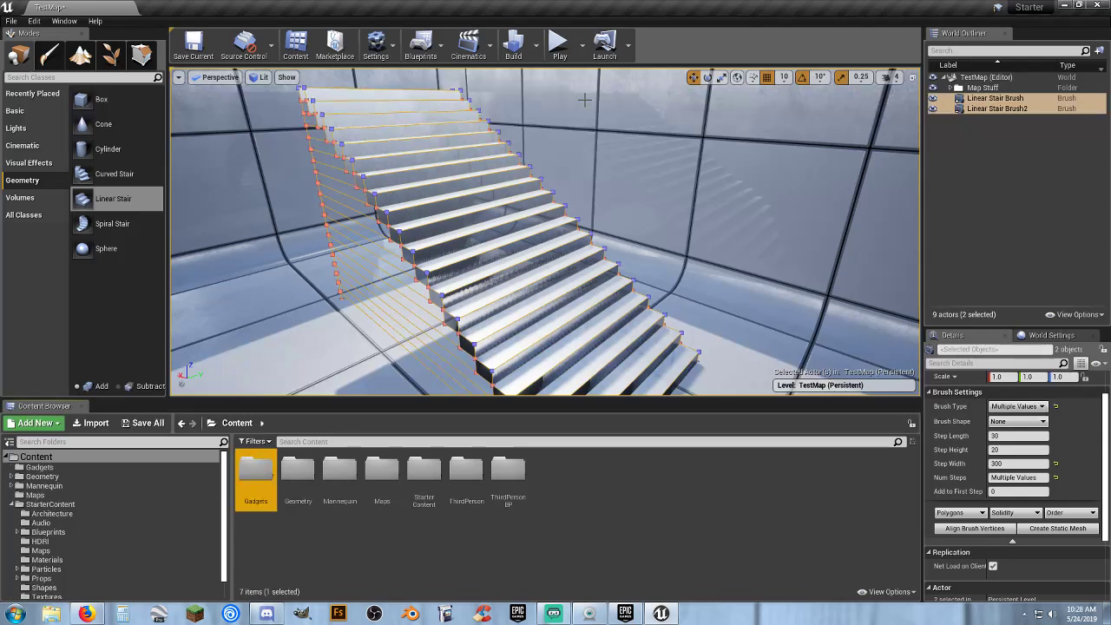
key("Return")
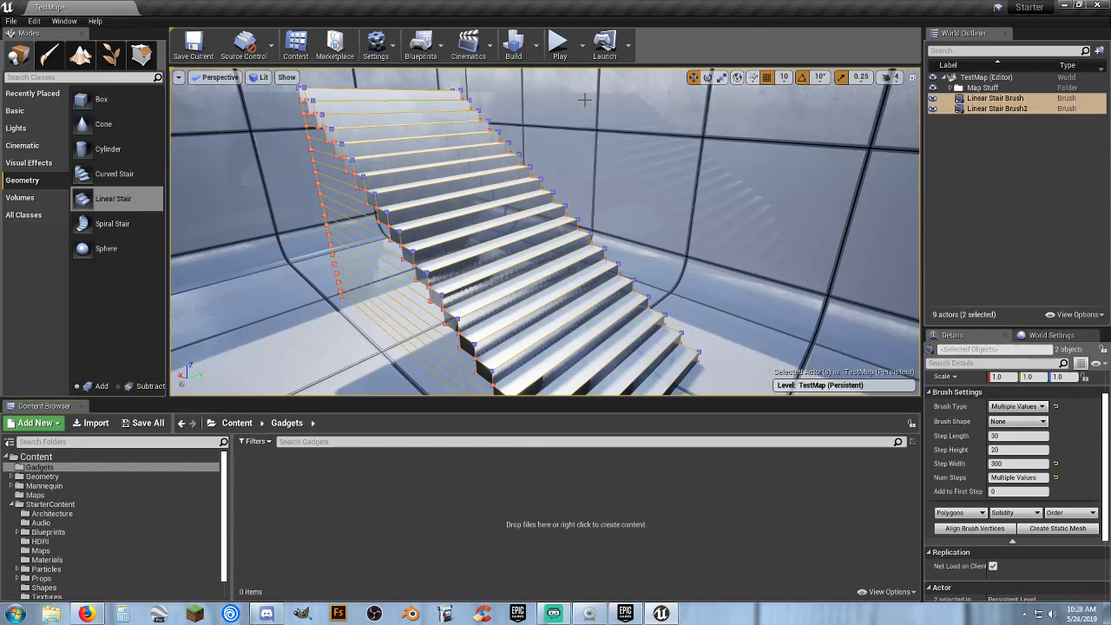
Step: Create a subfolder named Mesh inside Gadgets and open it
right_click(295, 476)
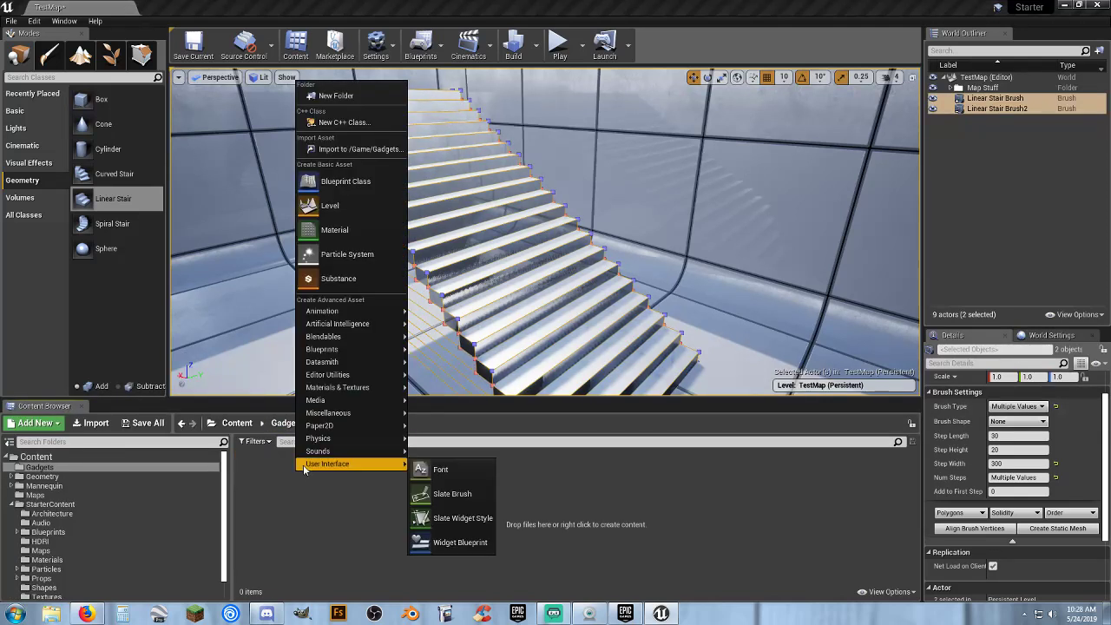
left_click(351, 97)
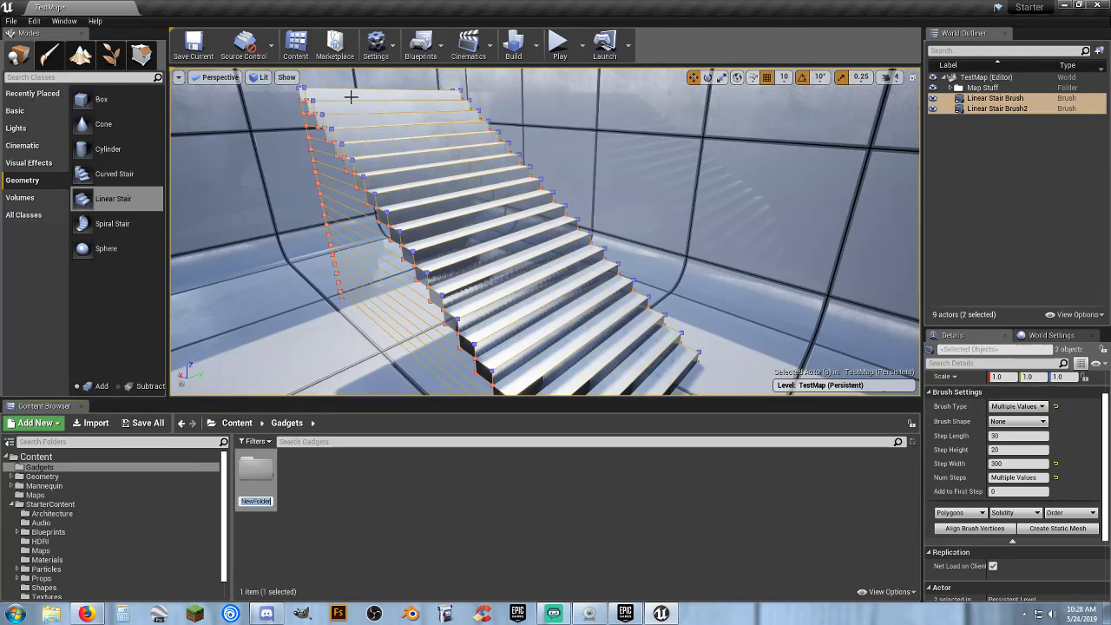
key("Return")
key("Return")
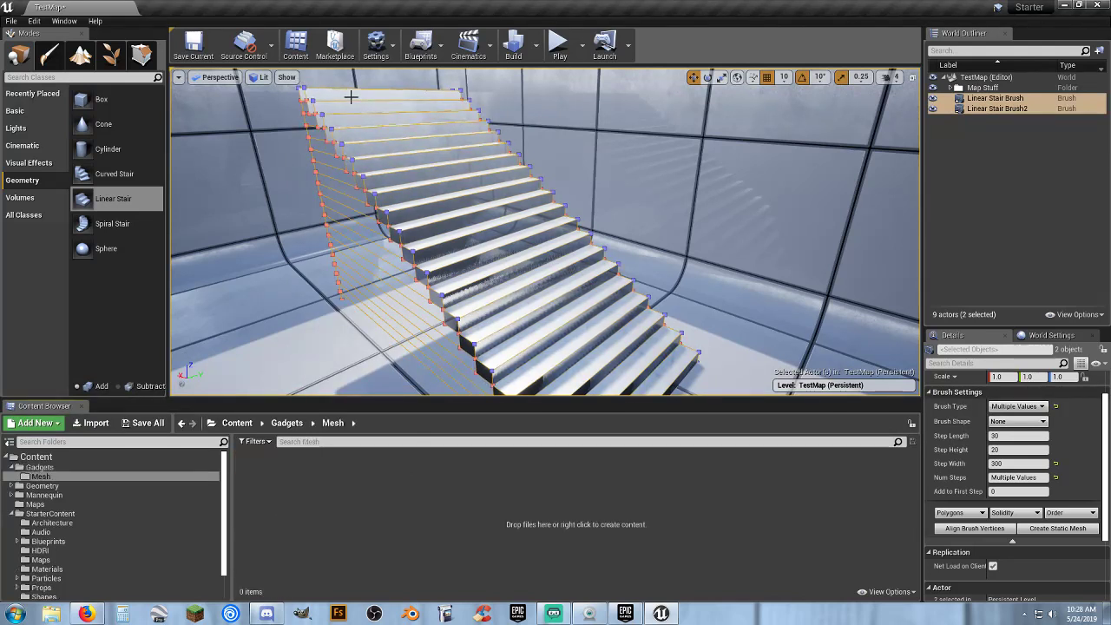
Step: Convert the two selected stair brushes into one static mesh named Chrome_Stairs, stored in Gadgets/Mesh
left_click(1052, 528)
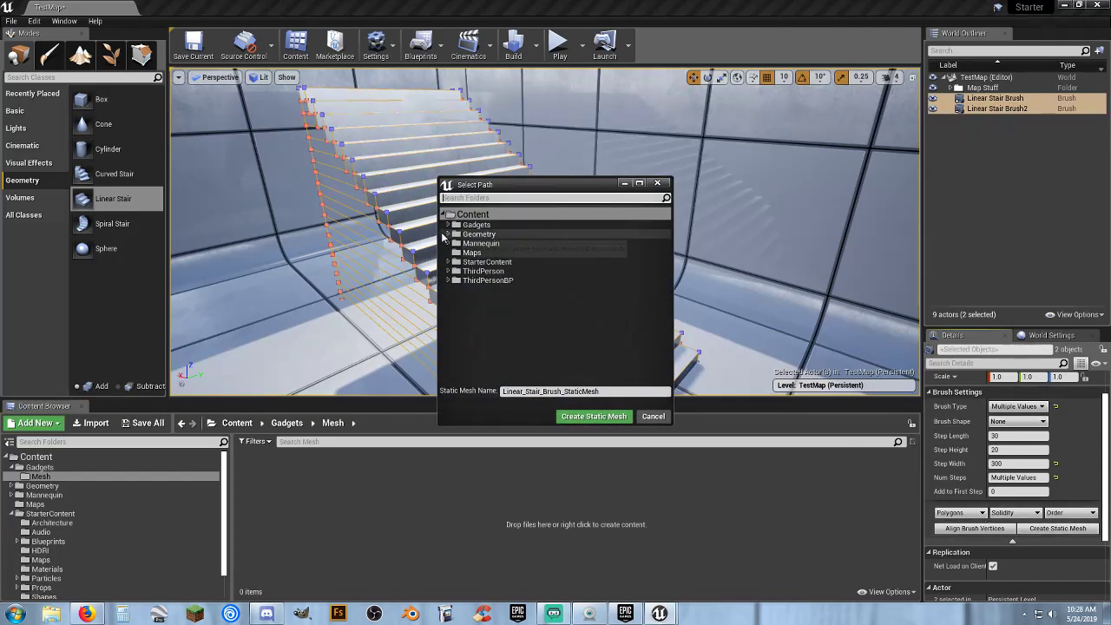
left_click(444, 224)
left_click(447, 224)
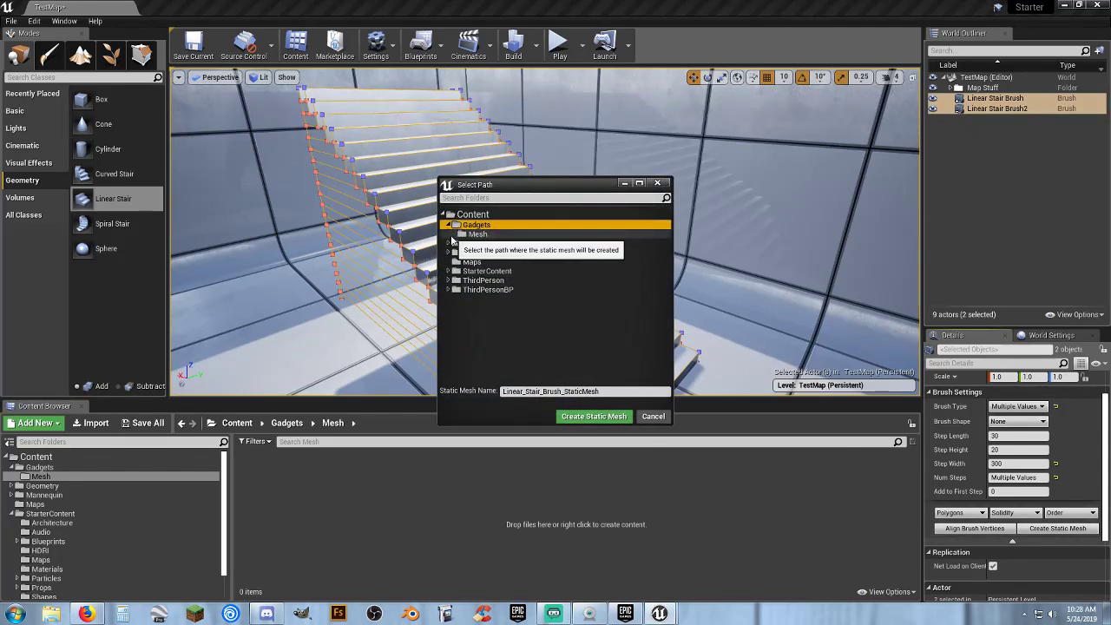
left_click(469, 234)
left_click(595, 391)
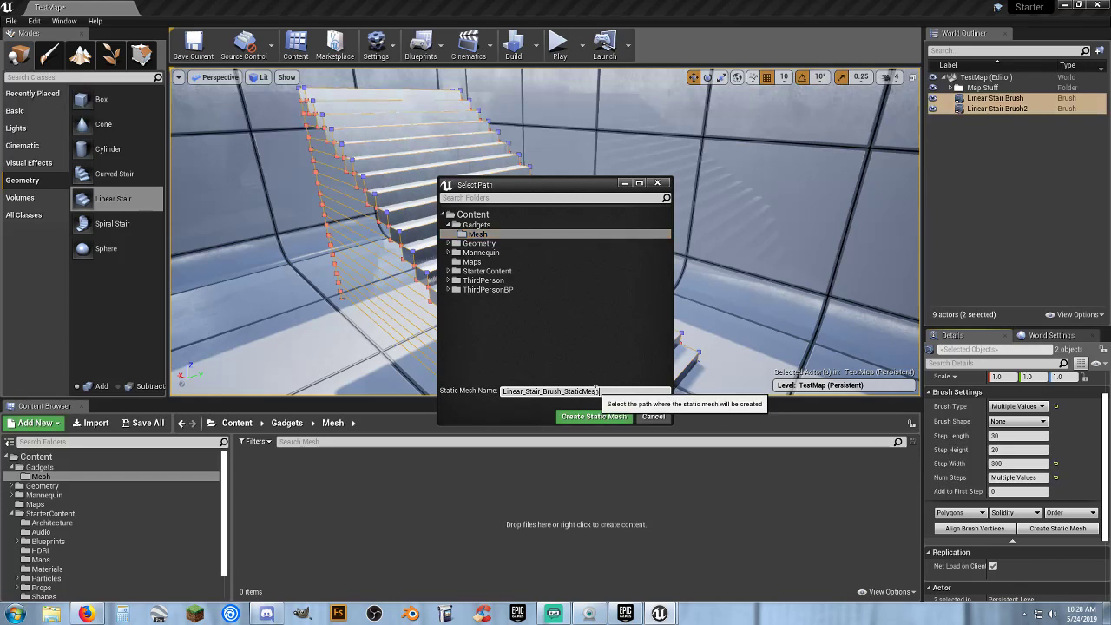
left_click_drag(597, 391, 500, 392)
type("Chro")
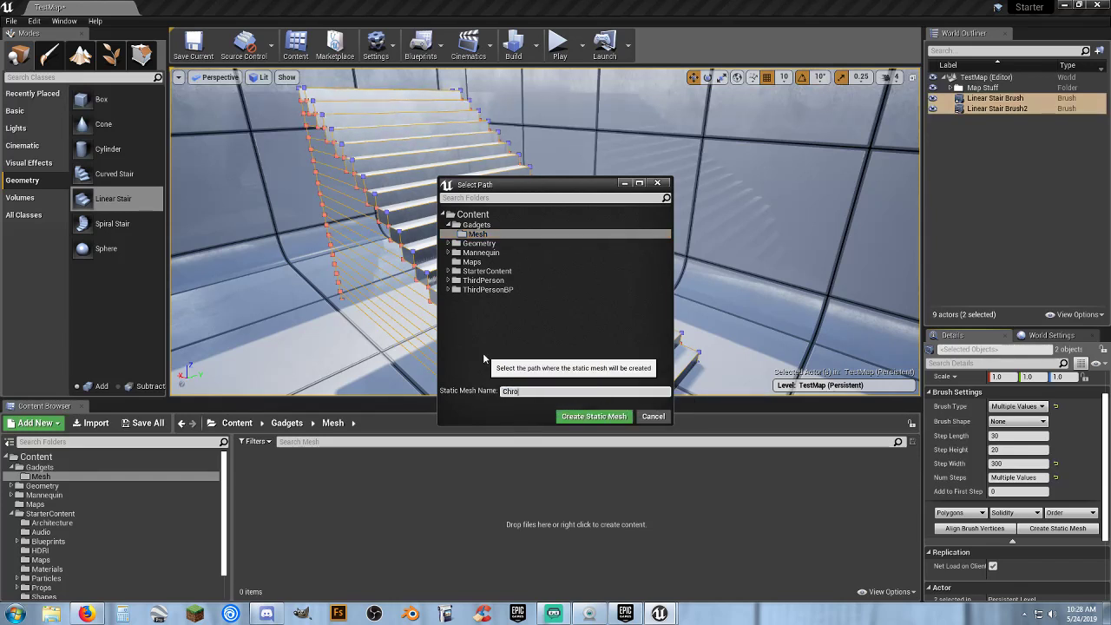
type("me_Stairs")
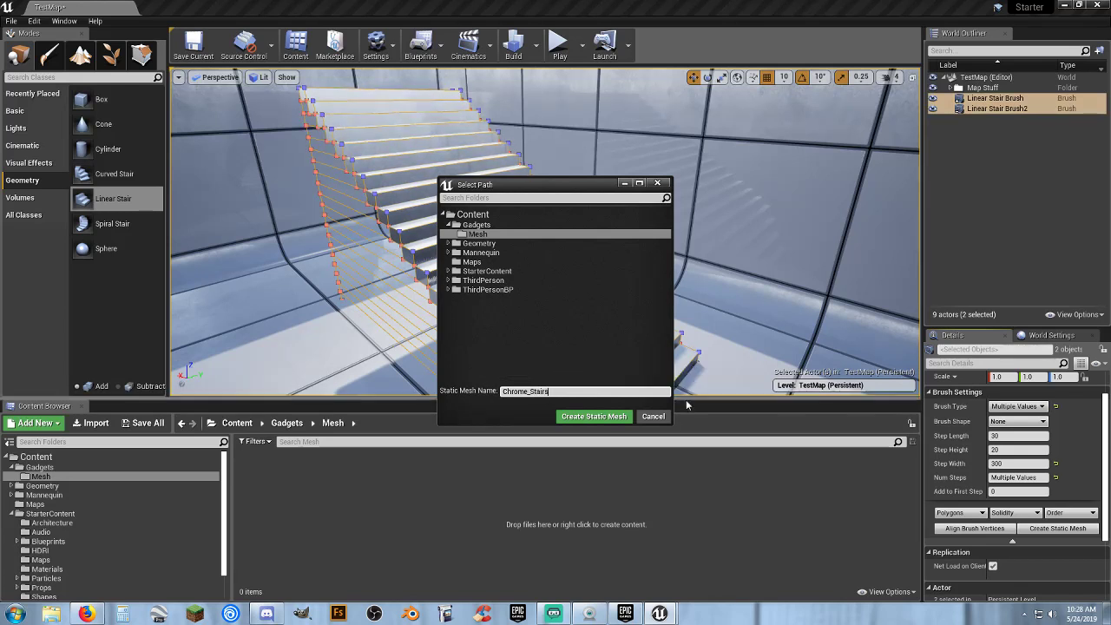
left_click(594, 416)
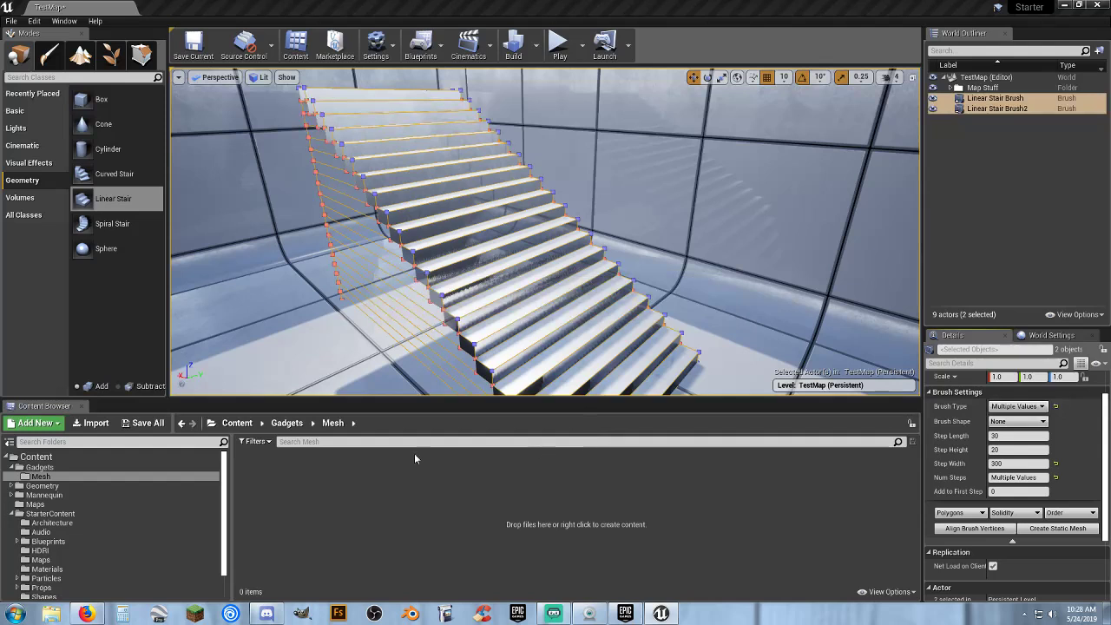
left_click(1039, 174)
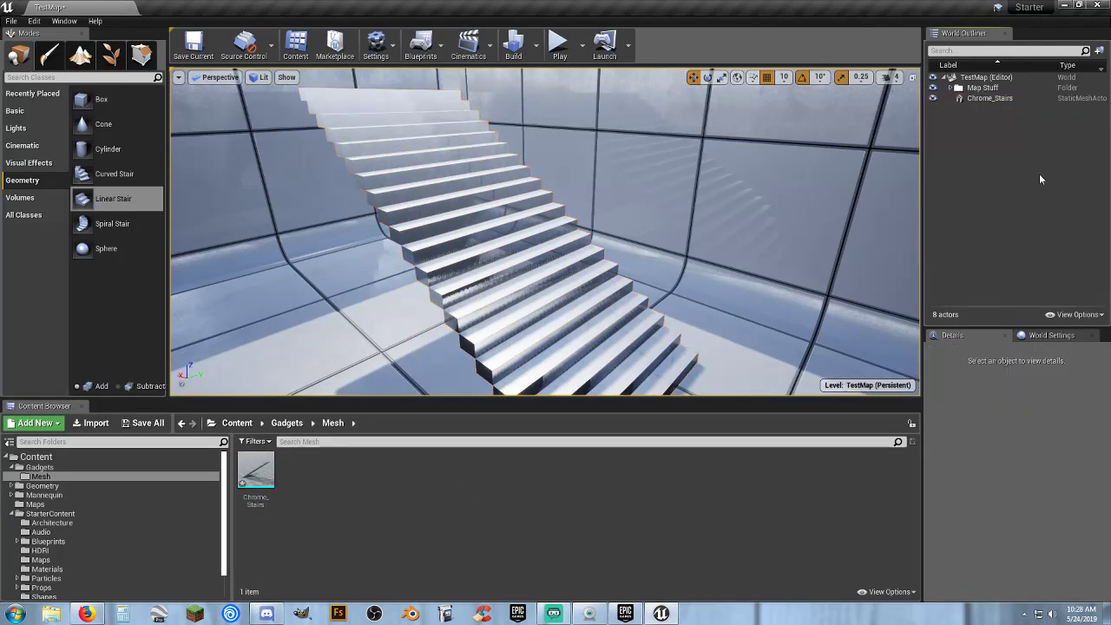
Step: Play-test TestMap, running the character into the Chrome_Stairs mesh to check its collision, and stop the session
left_click(990, 98)
right_click_drag(700, 214, 613, 154)
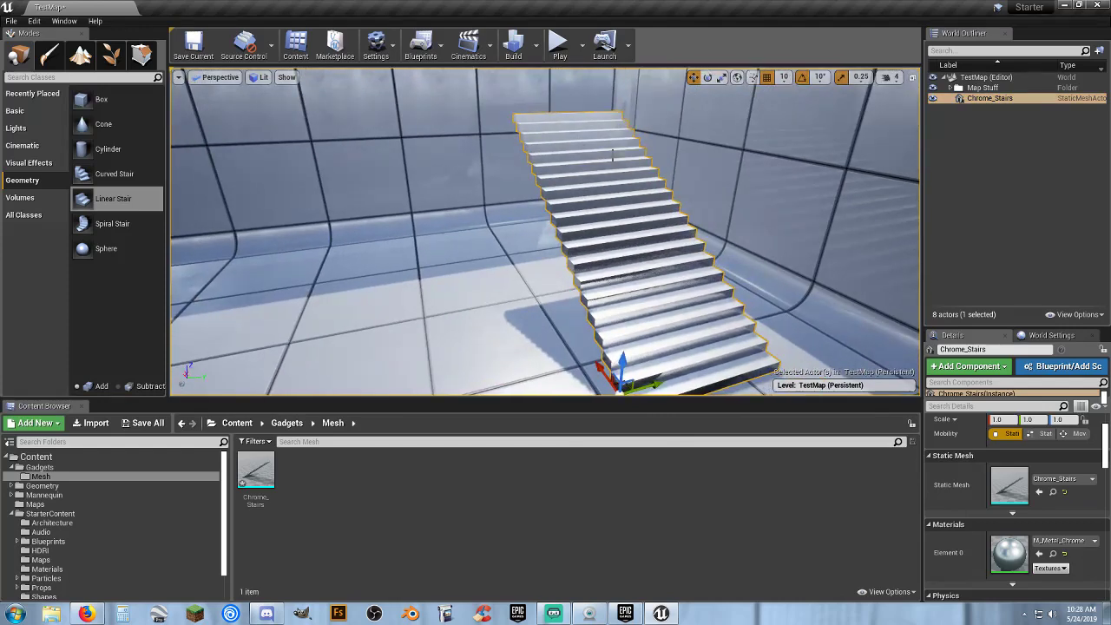
left_click(560, 43)
key("w")
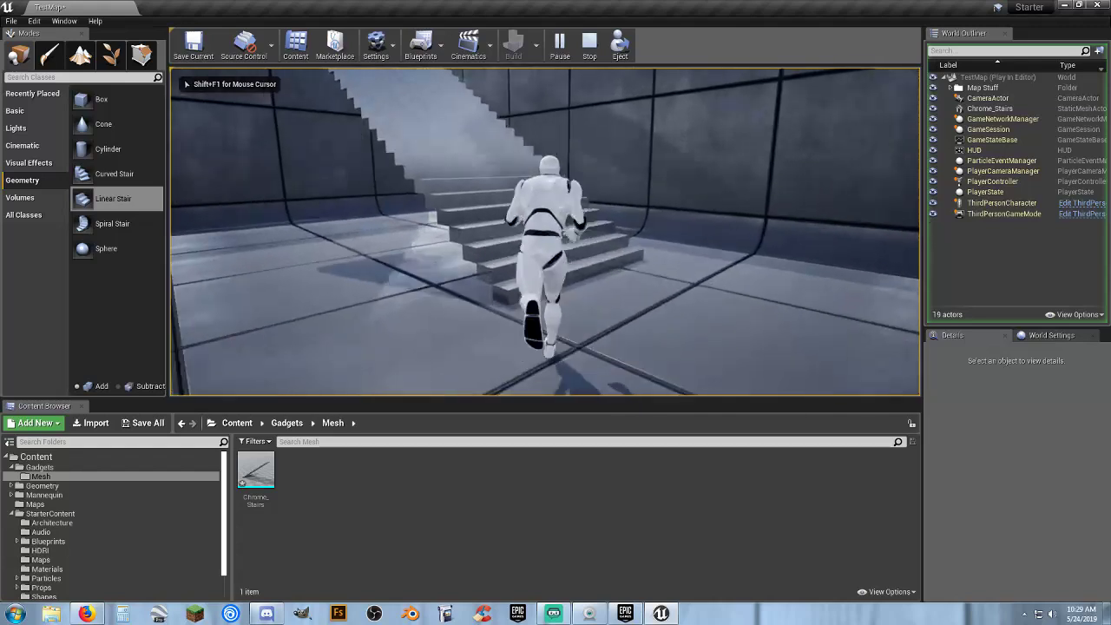
key("s")
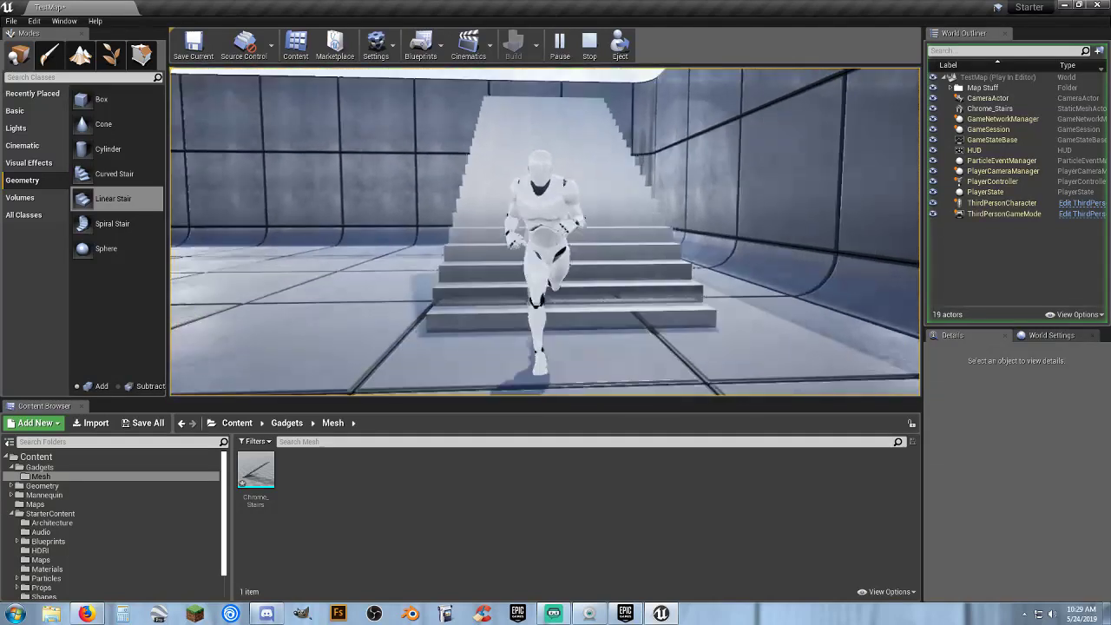
key("w")
key("s")
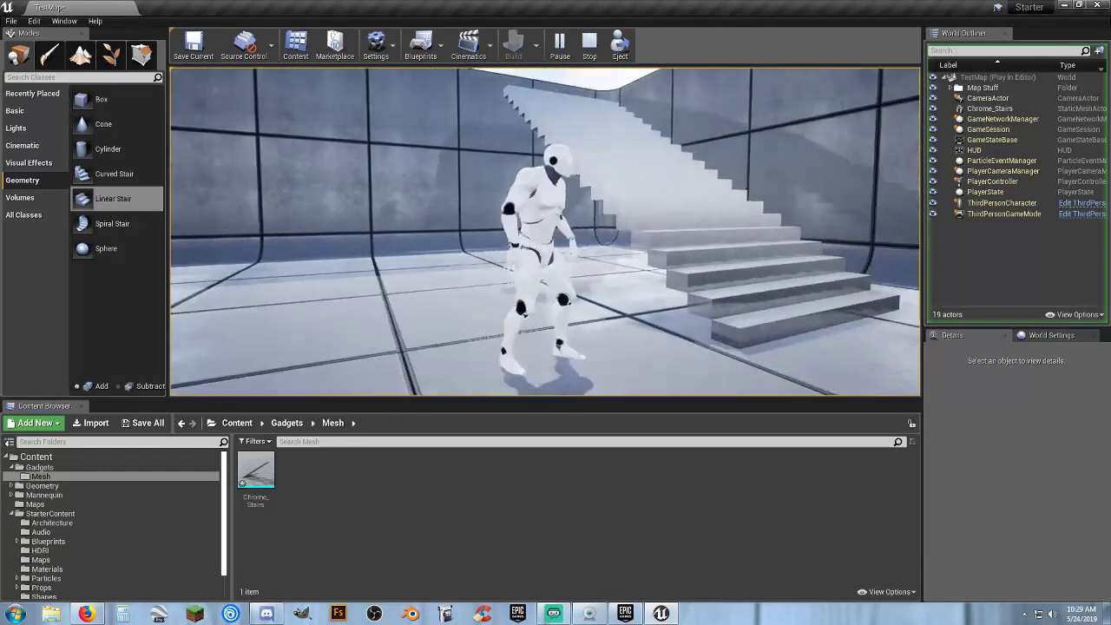
key("Escape")
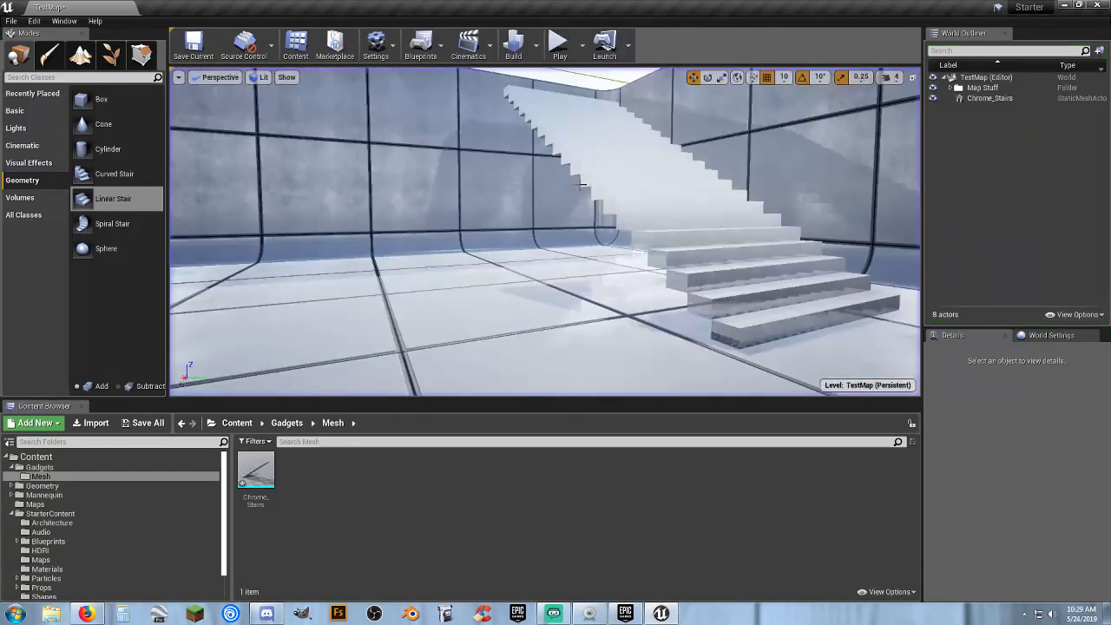
Step: Open the Chrome_Stairs asset in the static mesh editor and display its complex collision on the model
double_click(261, 476)
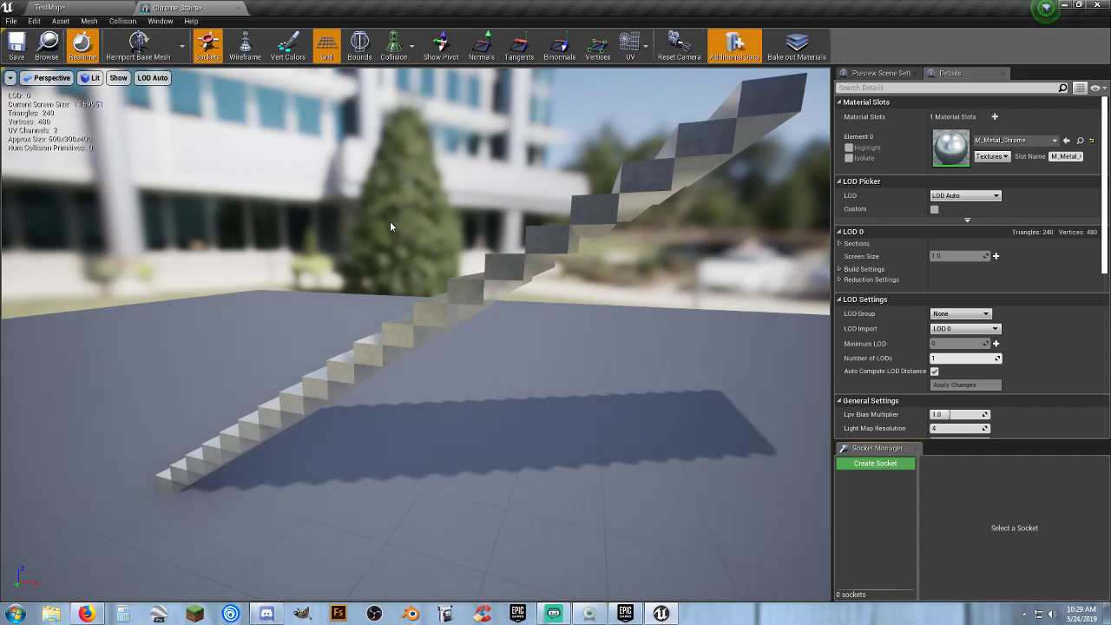
mouse_move(390, 227)
right_mouse_down()
mouse_move(599, 313)
mouse_move(590, 270)
mouse_move(434, 260)
mouse_move(399, 227)
right_mouse_up()
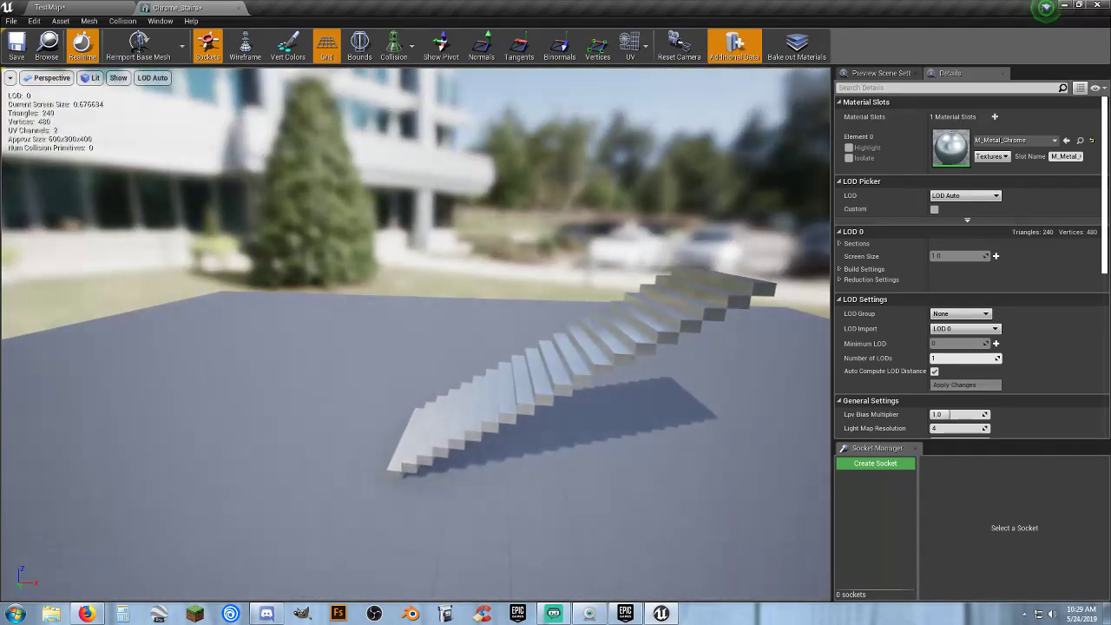
left_click_drag(404, 230, 419, 226)
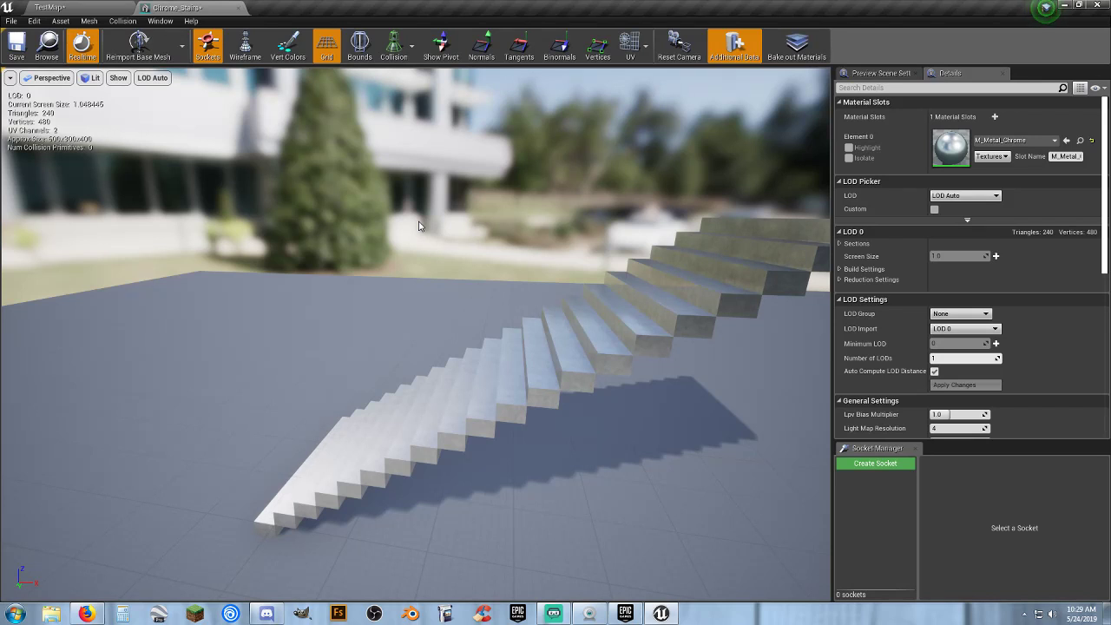
left_click(406, 56)
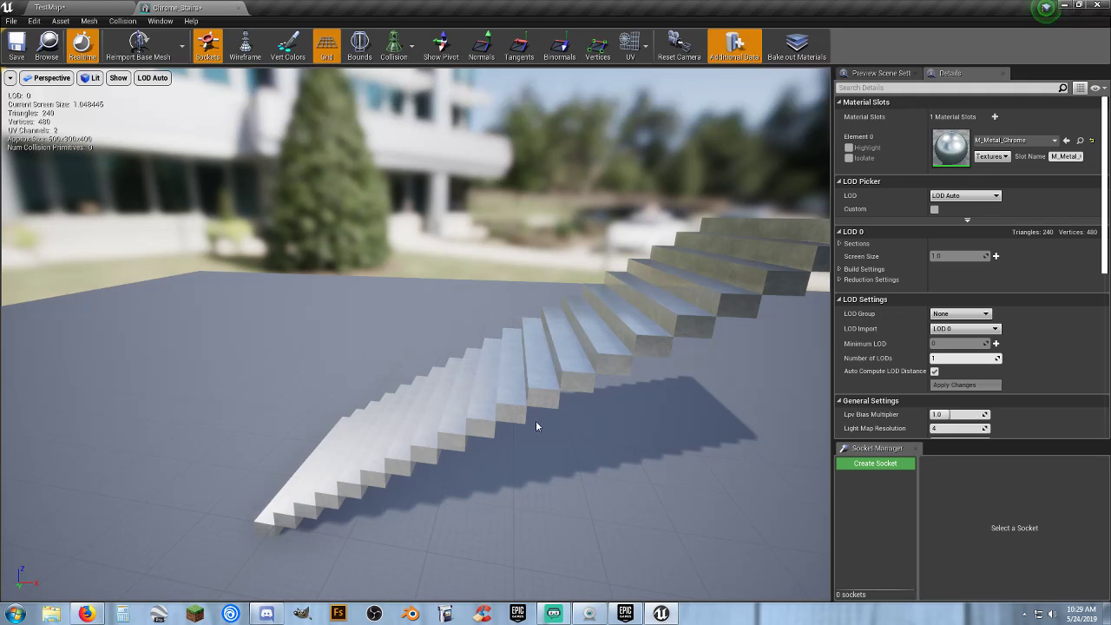
left_click(411, 46)
left_click(405, 92)
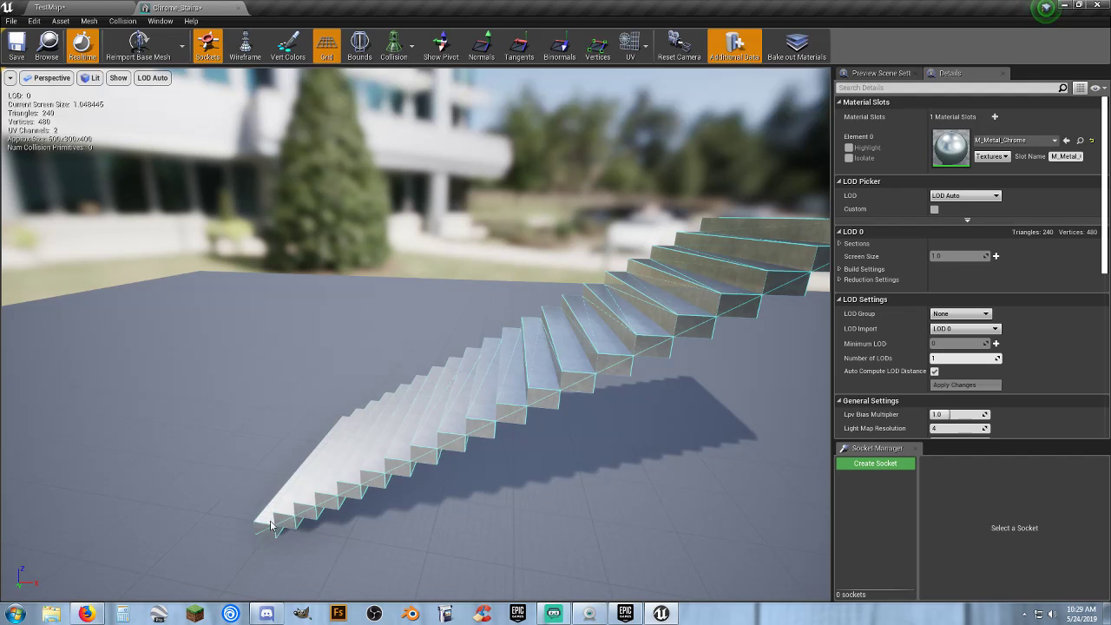
left_click_drag(270, 525, 282, 520)
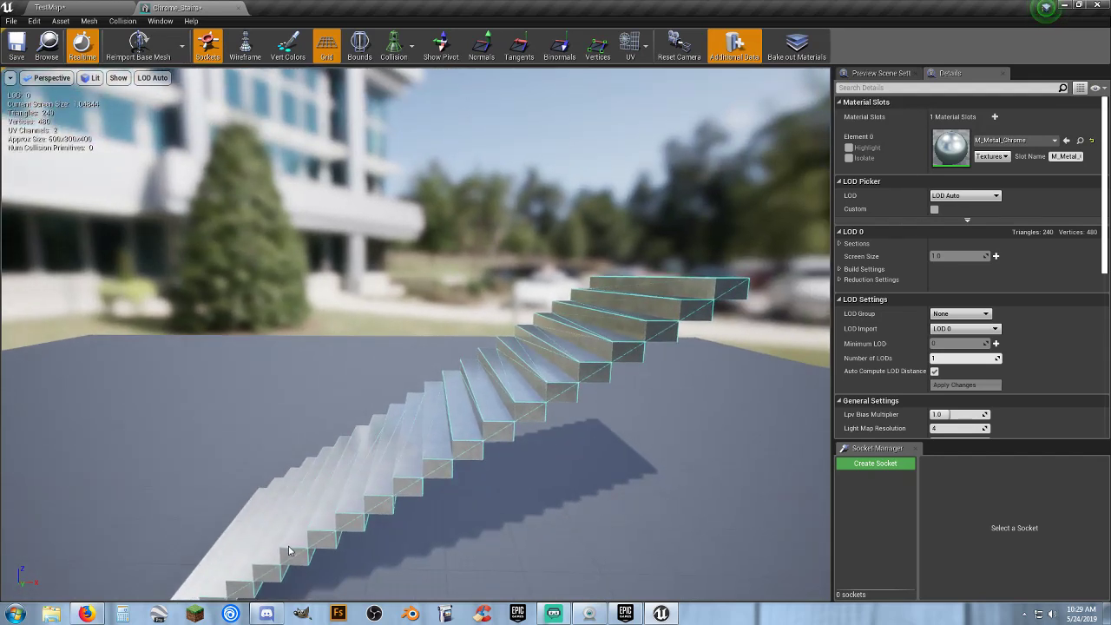
right_click_drag(499, 432, 449, 466)
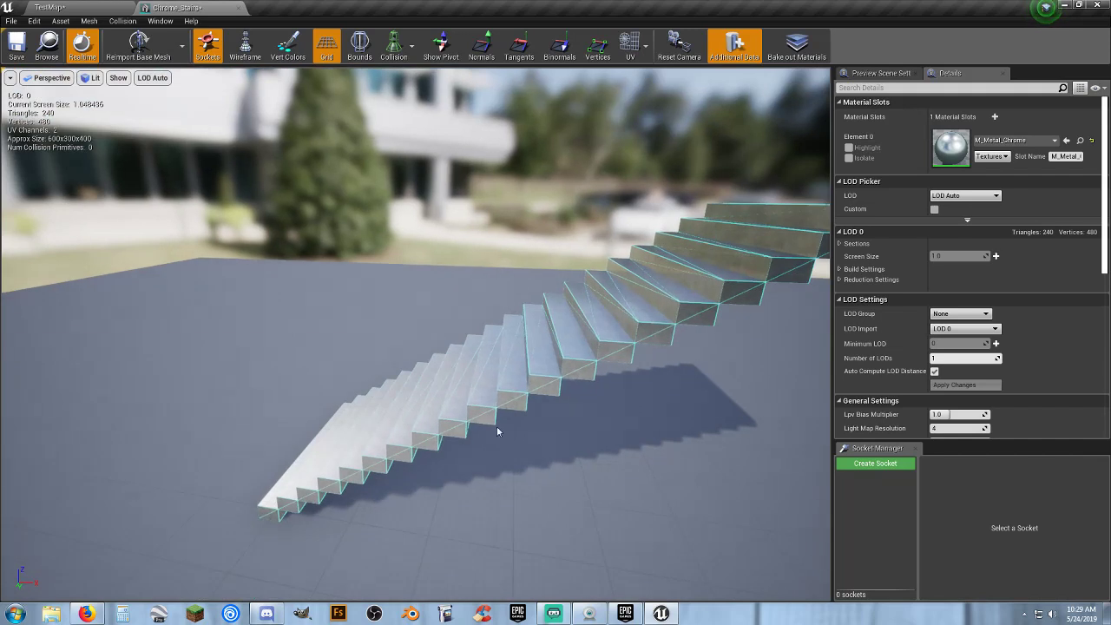
left_click(93, 12)
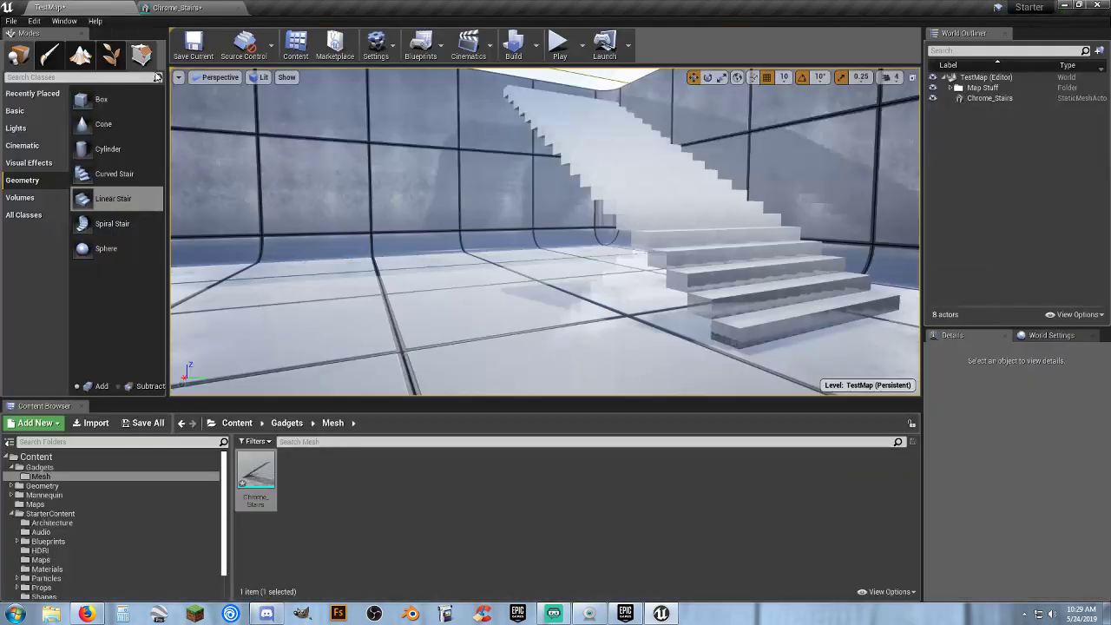
right_click_drag(561, 258, 540, 314)
key("s")
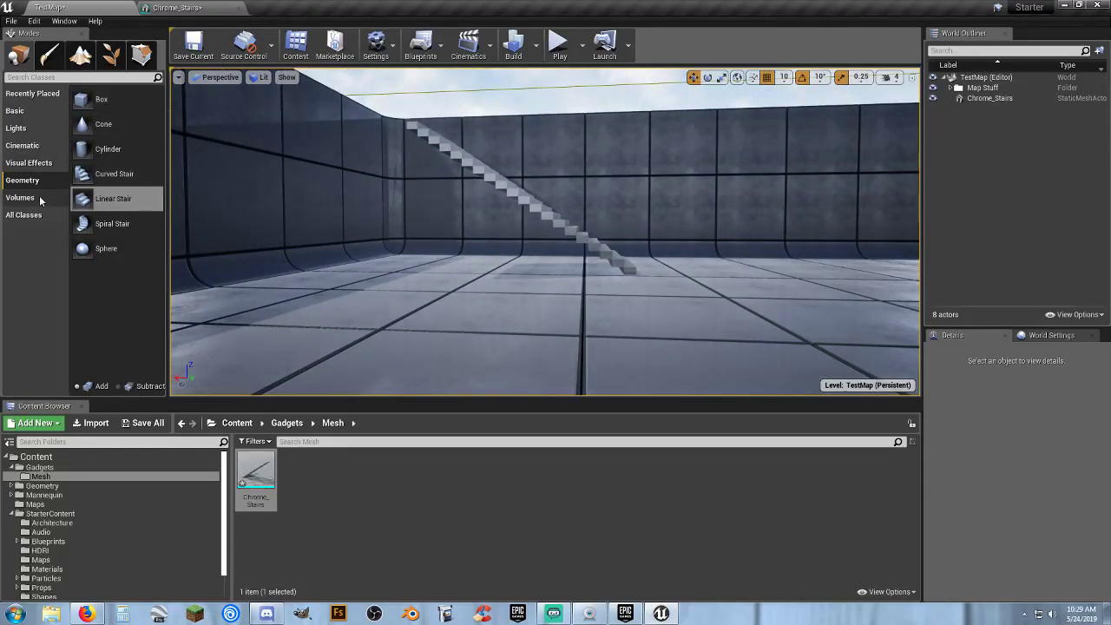
left_click_drag(593, 278, 612, 323)
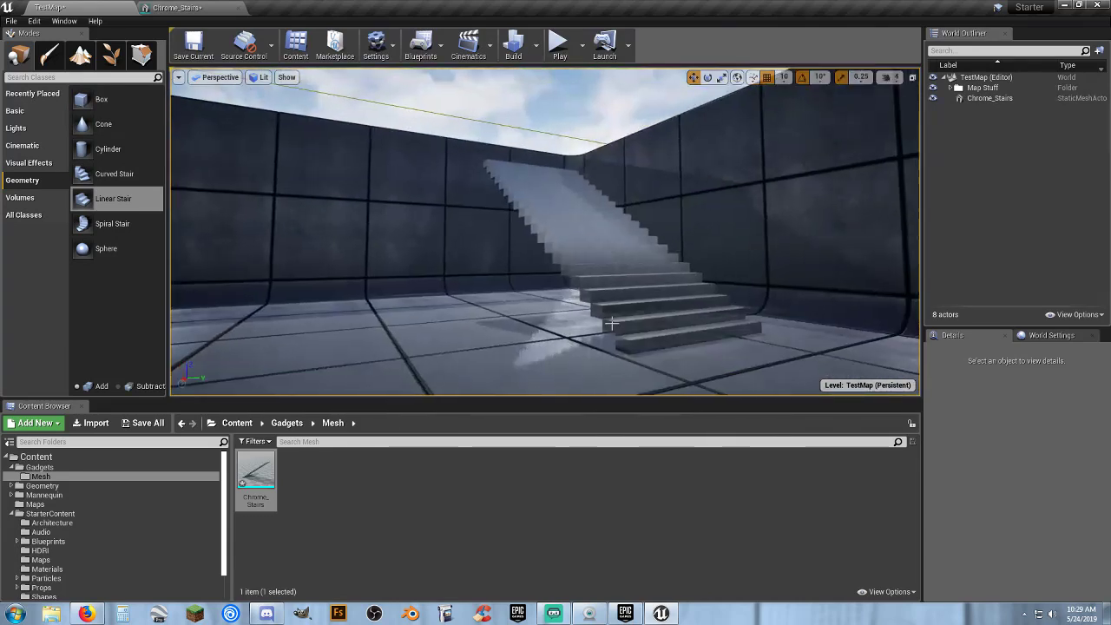
Step: Return to the Chrome_Stairs mesh editor and expand the advanced options under General Settings
left_click(181, 8)
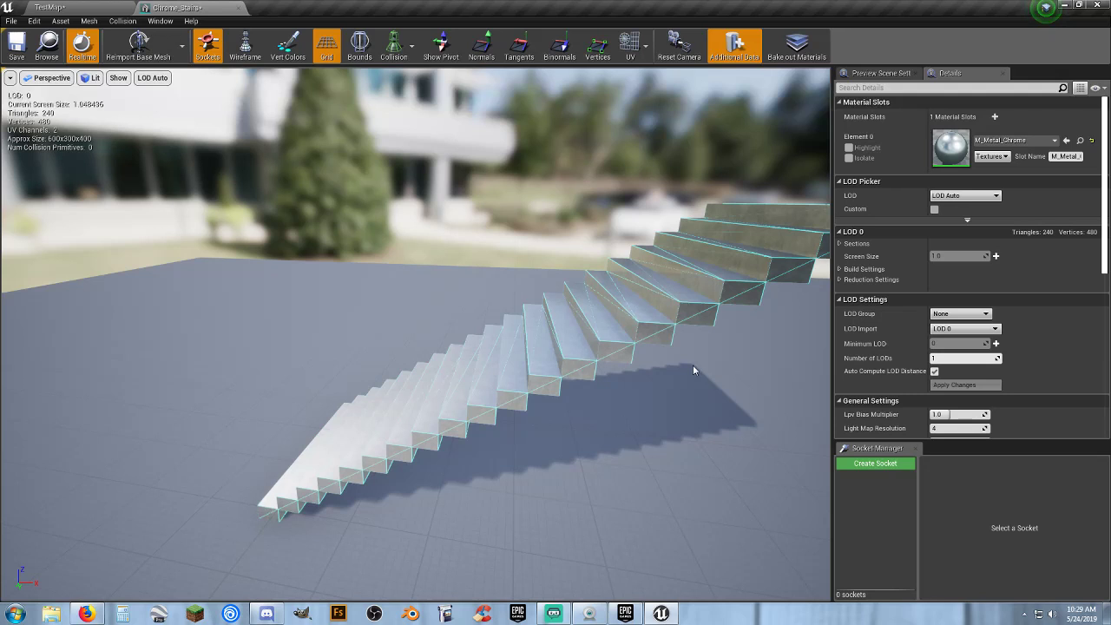
scroll(1061, 299, "down", 2)
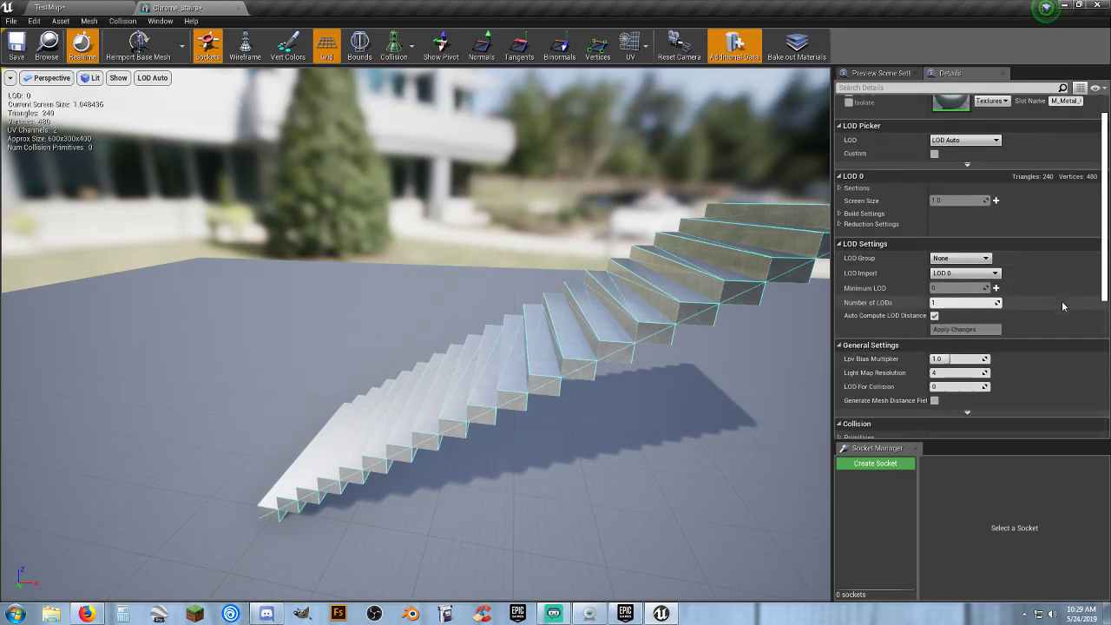
scroll(1061, 301, "down", 2)
scroll(1059, 303, "up", 4)
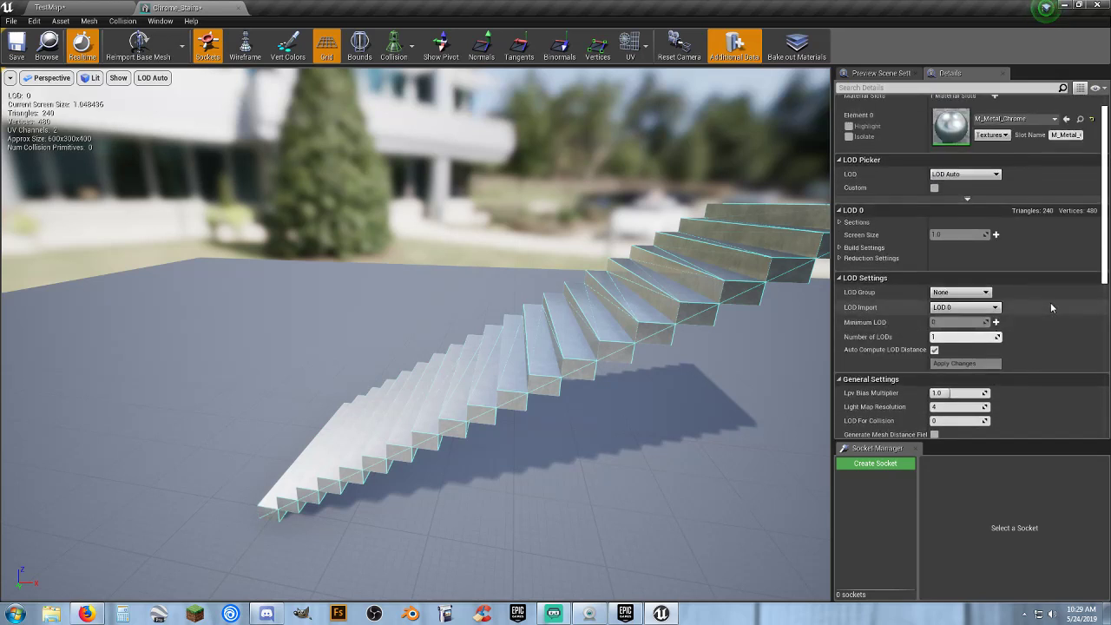
scroll(1050, 307, "down", 2)
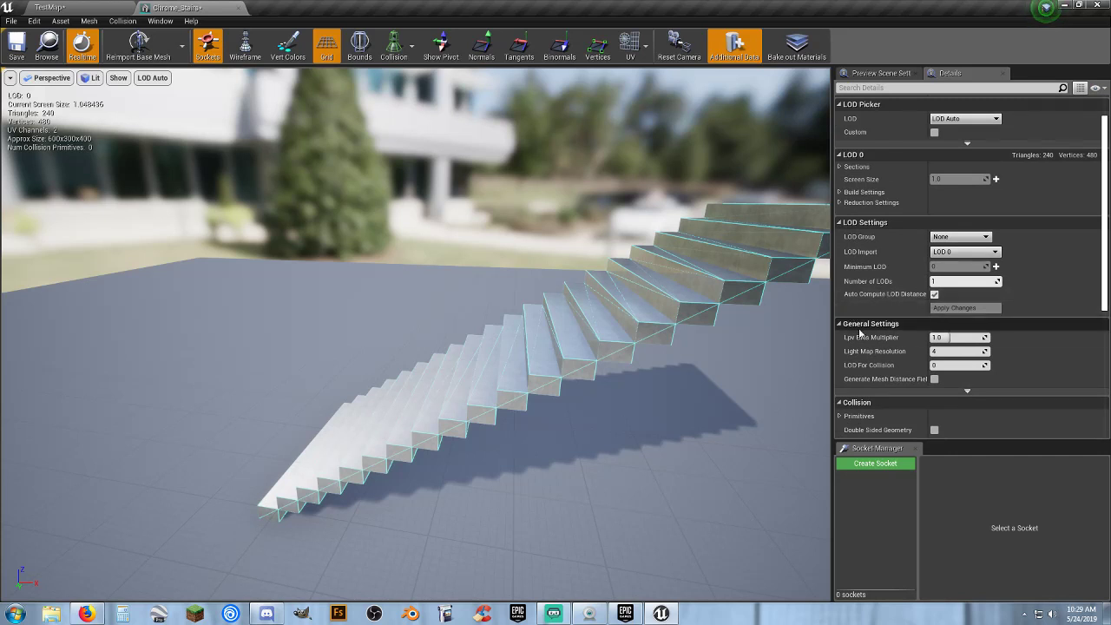
left_click(968, 393)
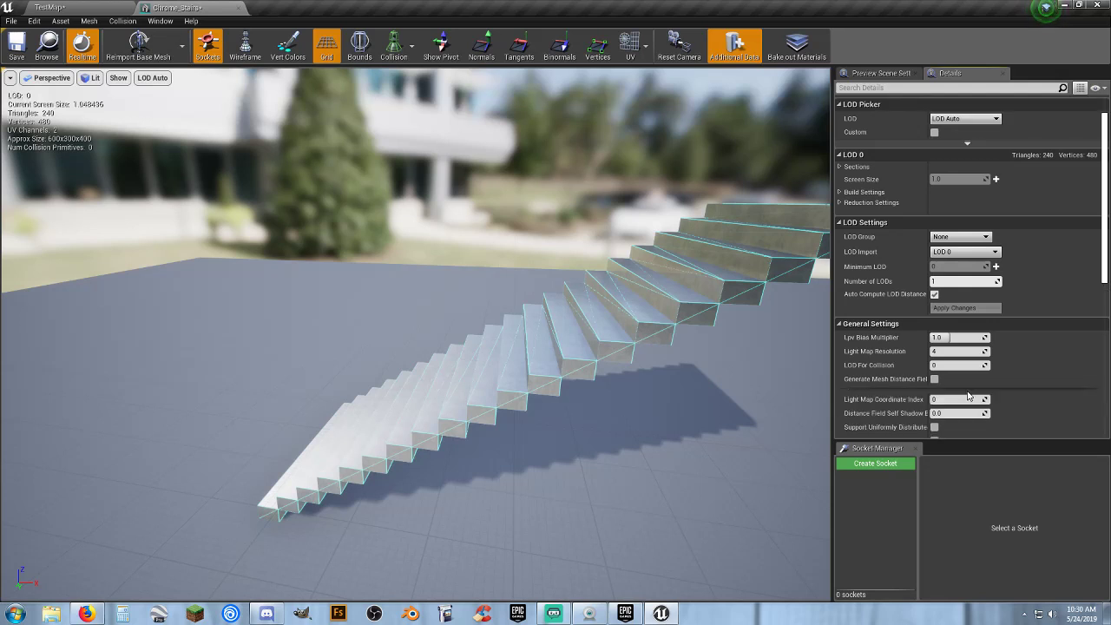
scroll(965, 347, "down", 2)
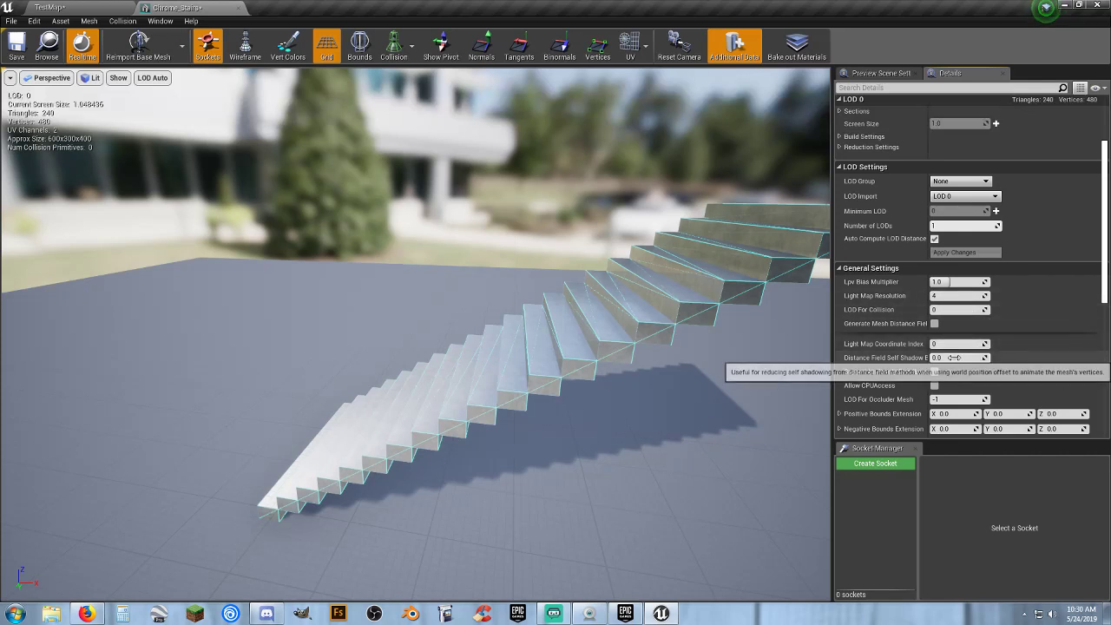
Step: Set the Chrome_Stairs mesh's Collision Complexity to Use Complex Collision As Simple and save the asset
scroll(953, 357, "down", 2)
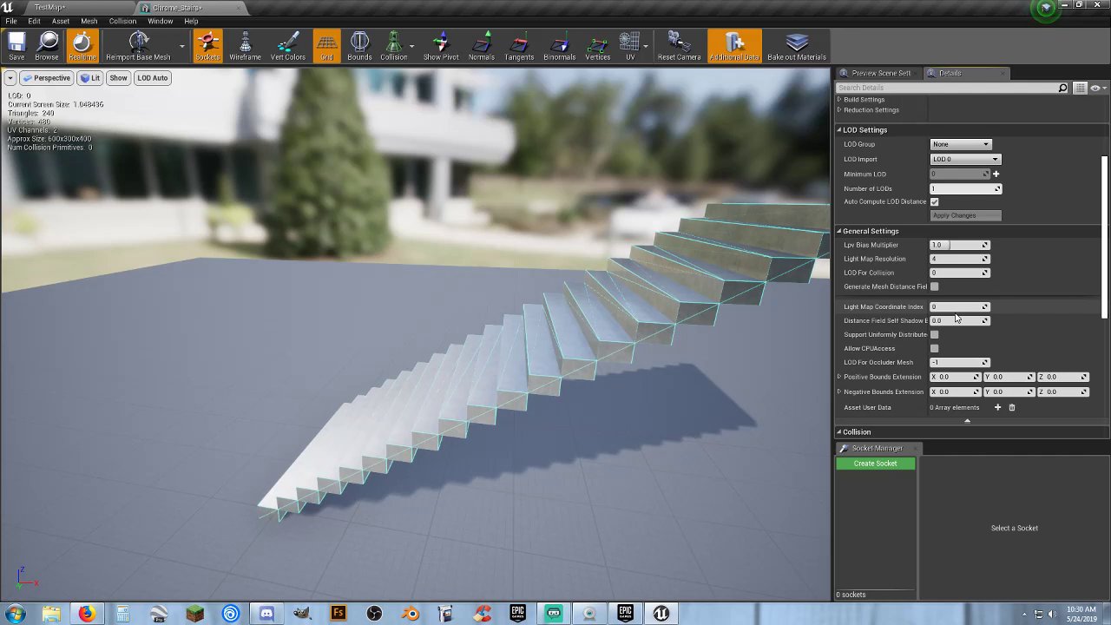
scroll(941, 291, "down", 2)
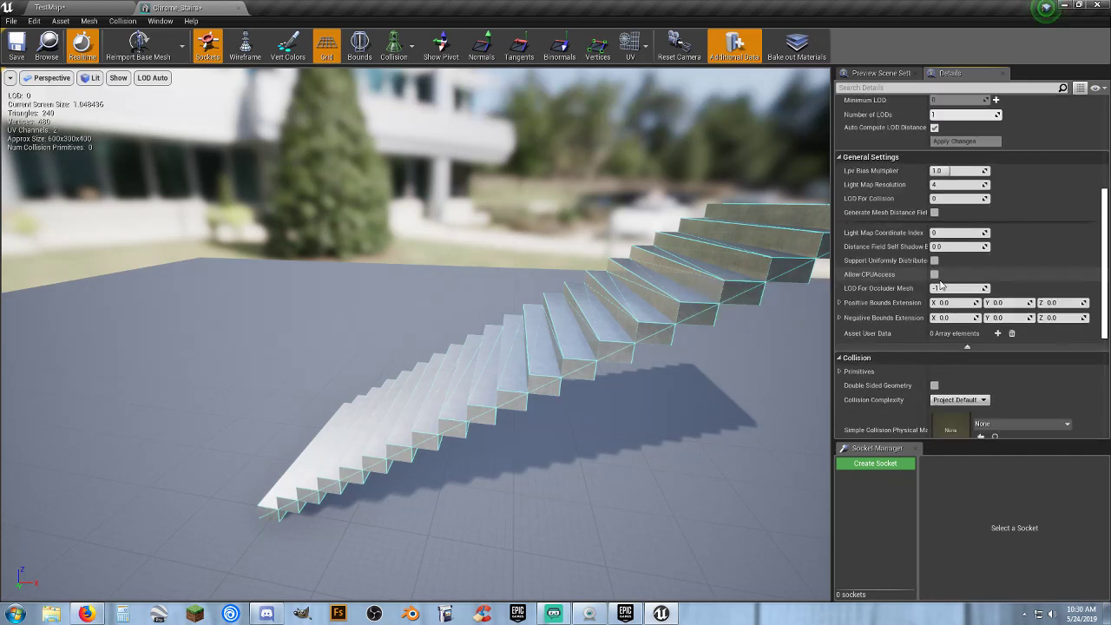
scroll(940, 284, "down", 2)
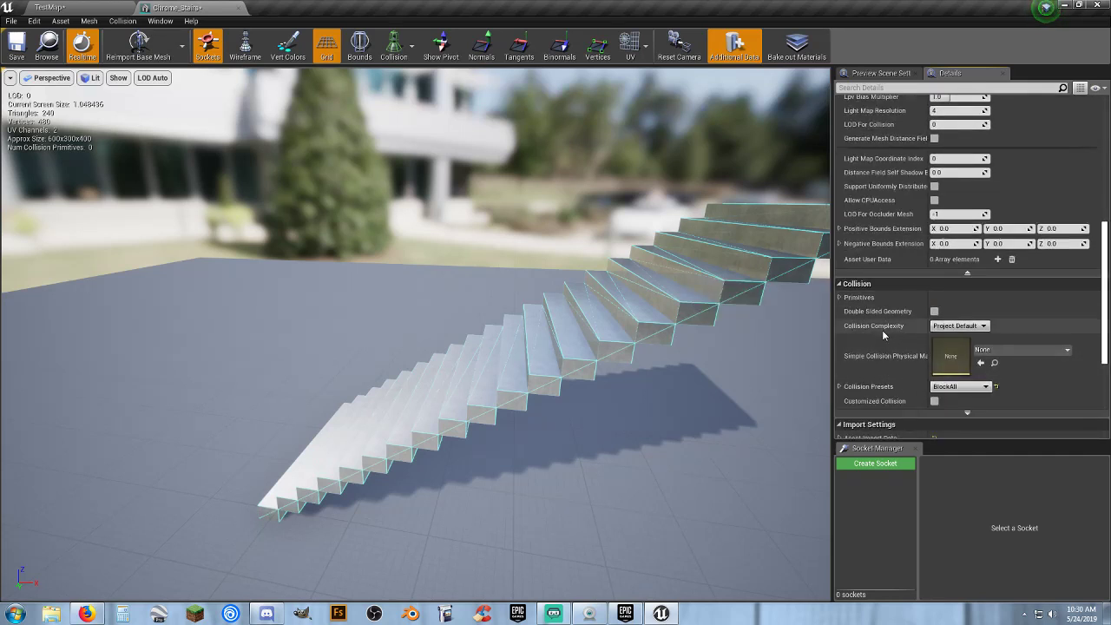
left_click(956, 327)
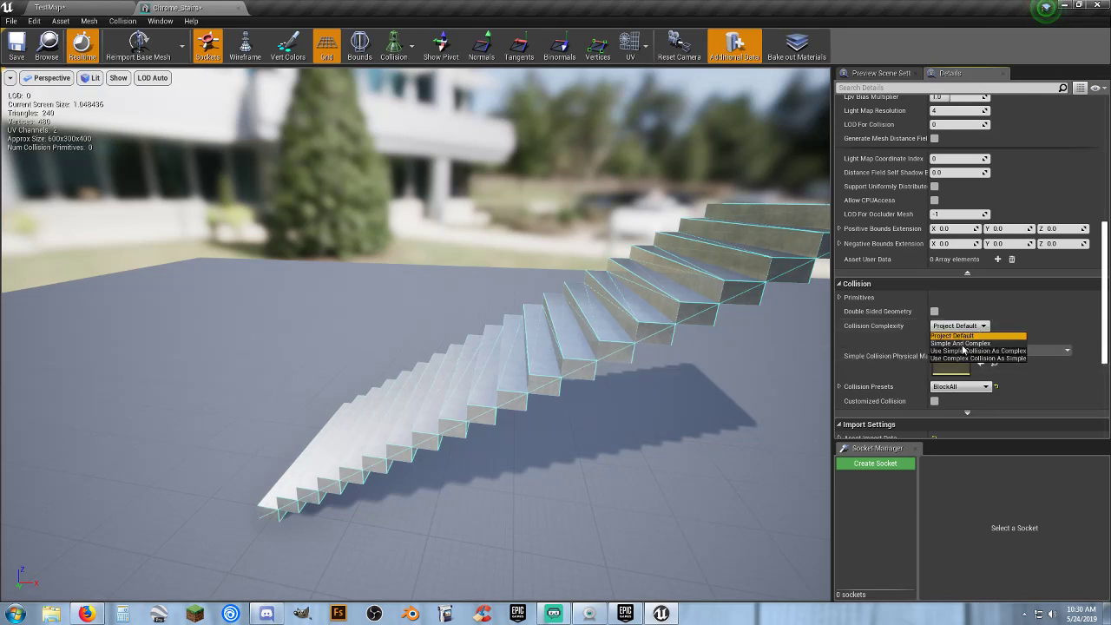
left_click(961, 358)
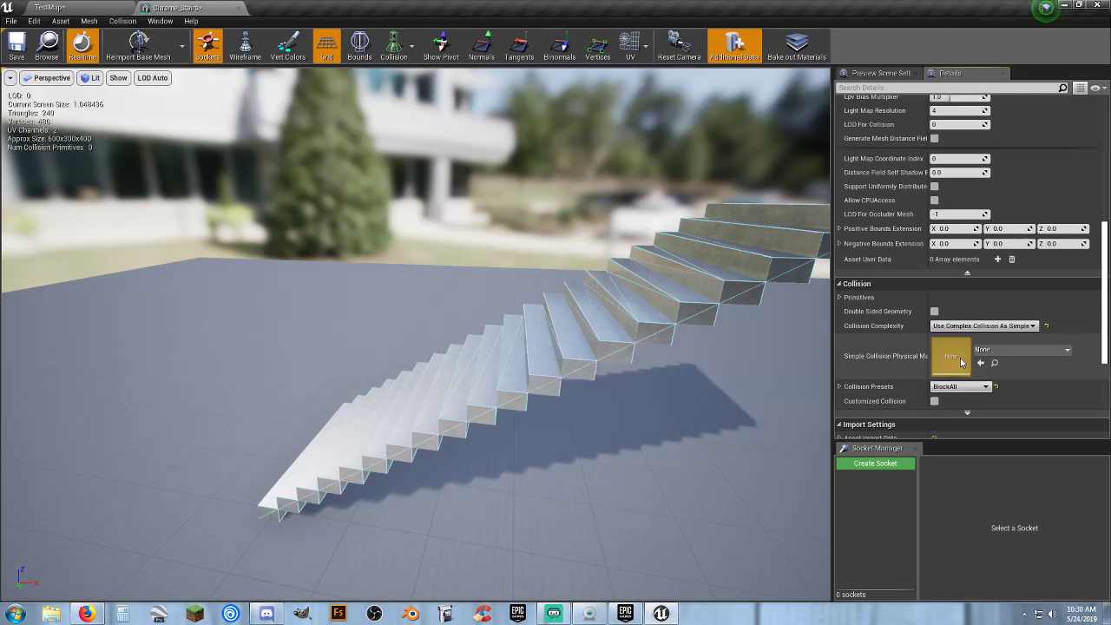
left_click(18, 50)
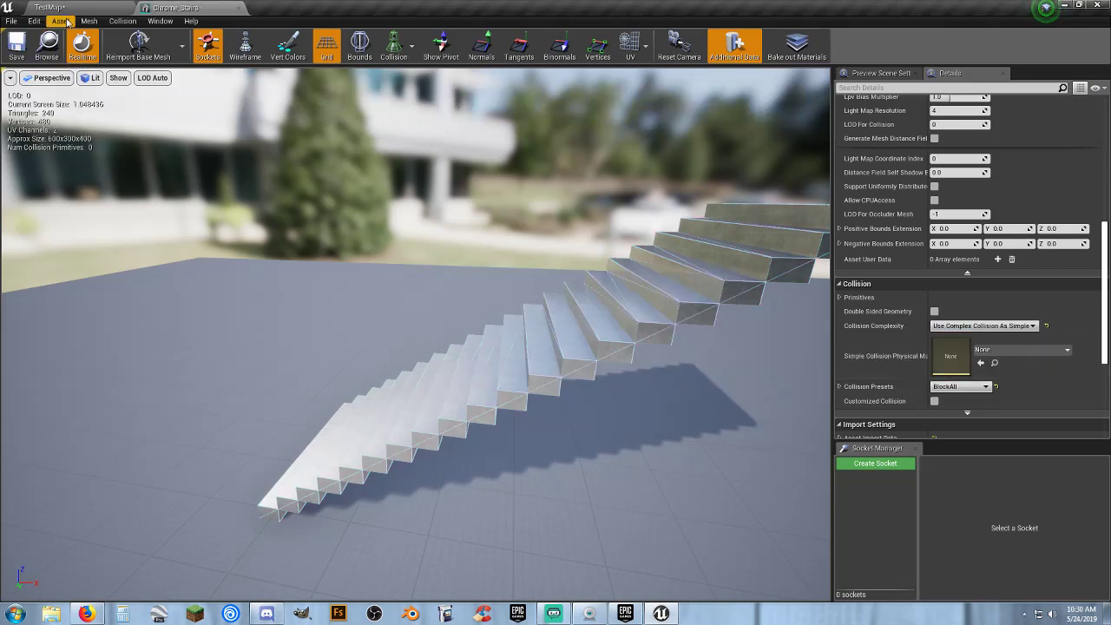
Step: Play-test TestMap again, running the character up the Chrome_Stairs and back around the room, and stop the session
left_click(73, 10)
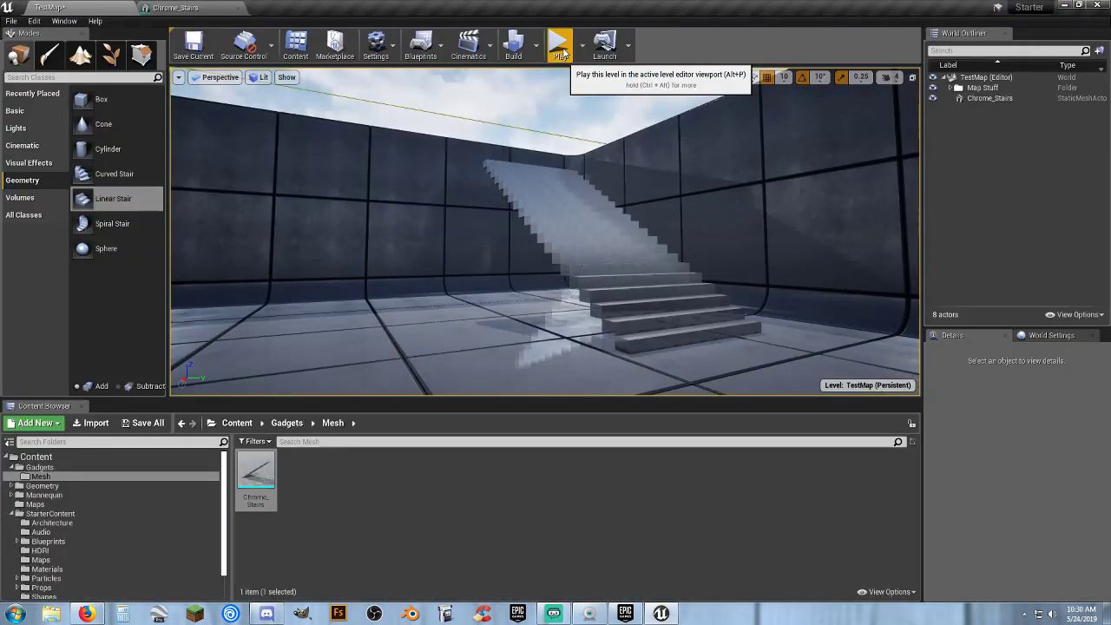
left_click(558, 42)
left_click(589, 211)
key("w")
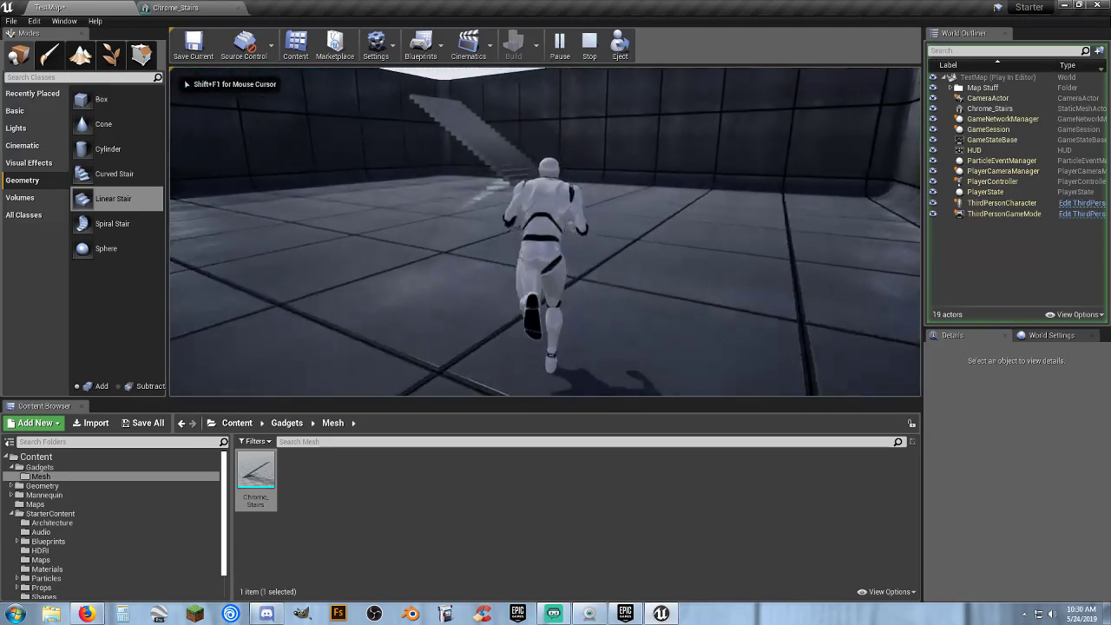
key("w")
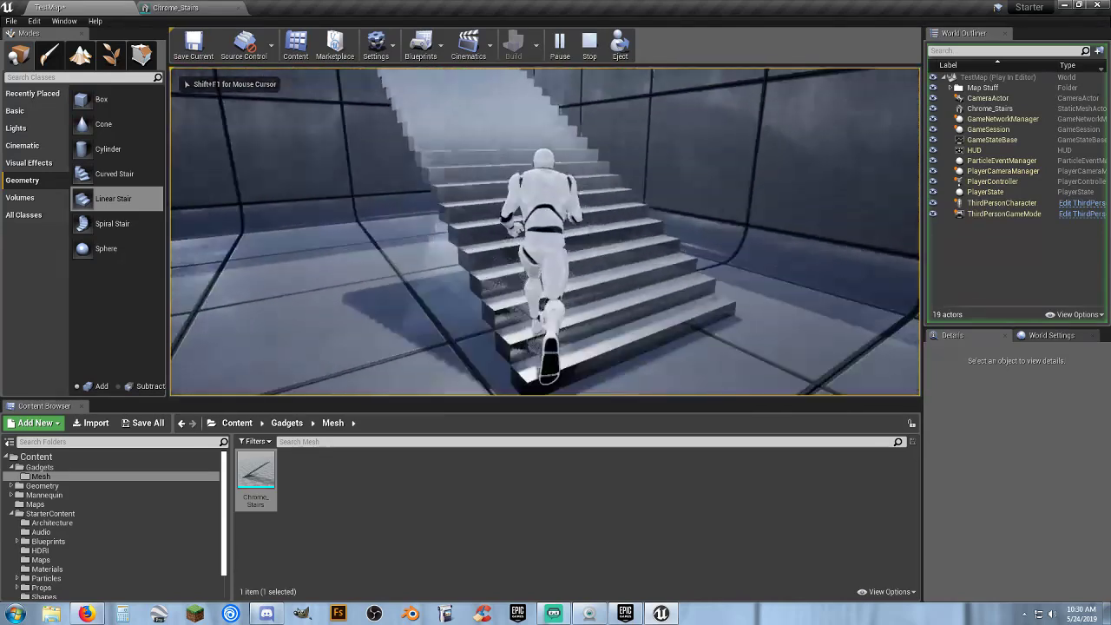
key("w")
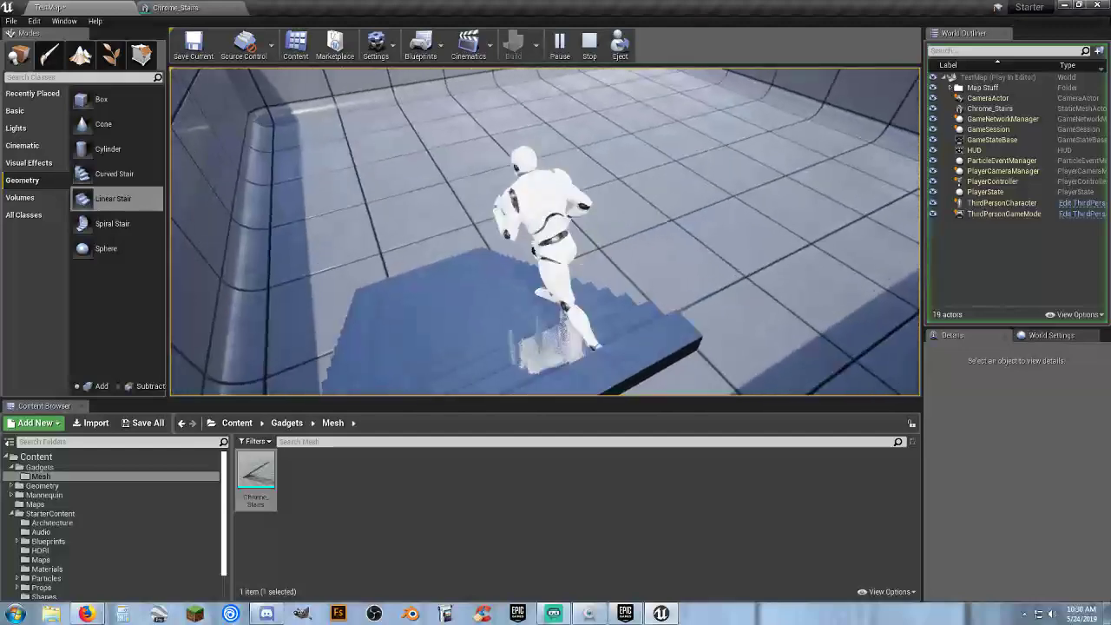
key("w")
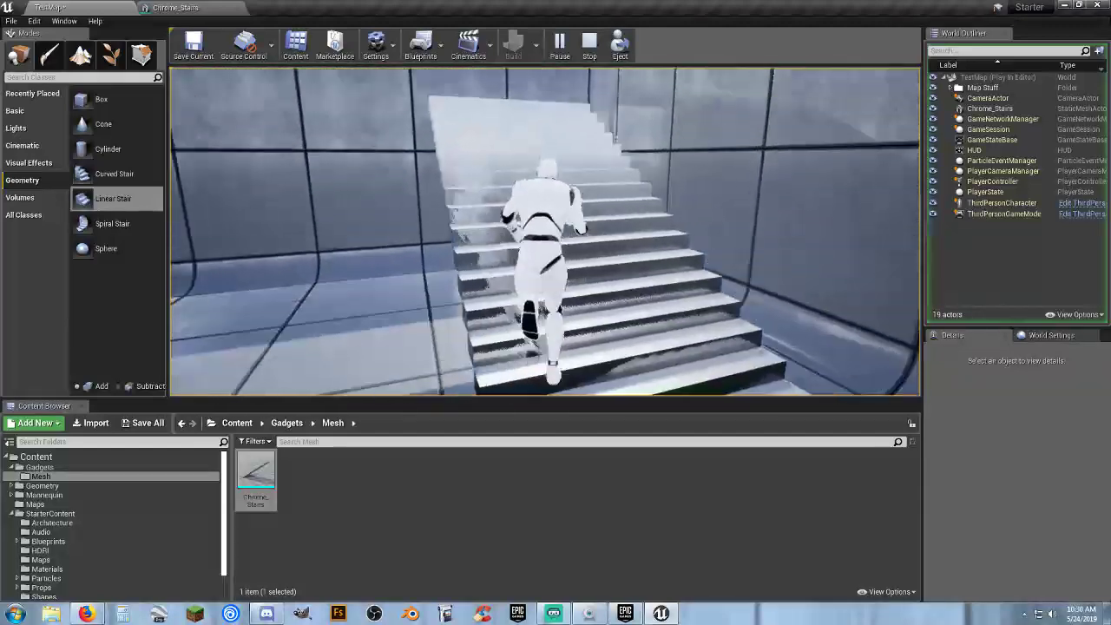
key("w")
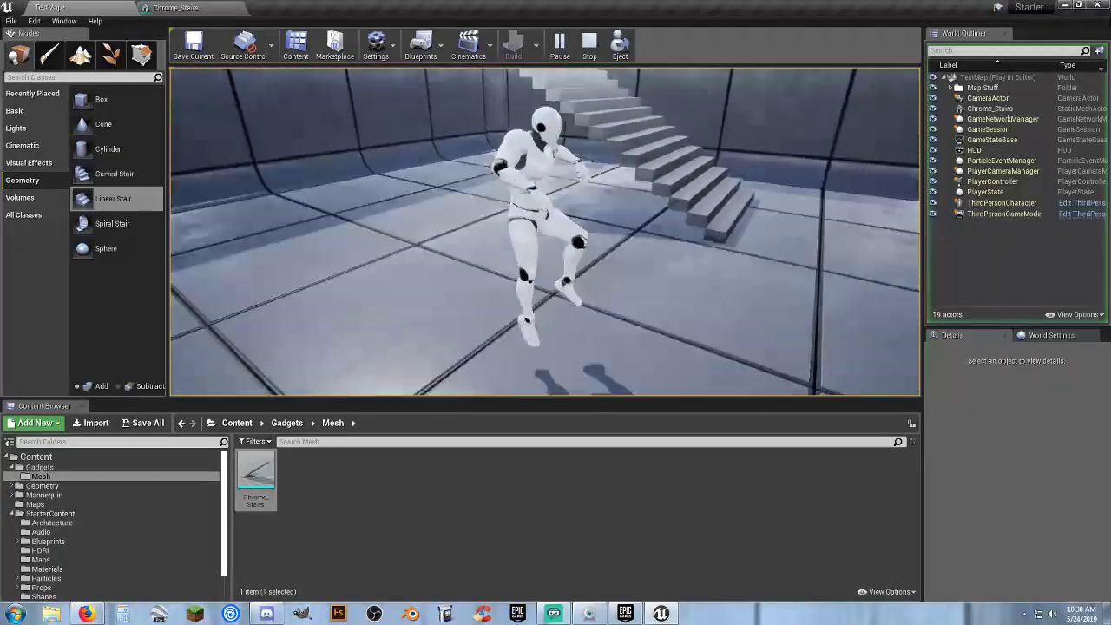
key("Escape")
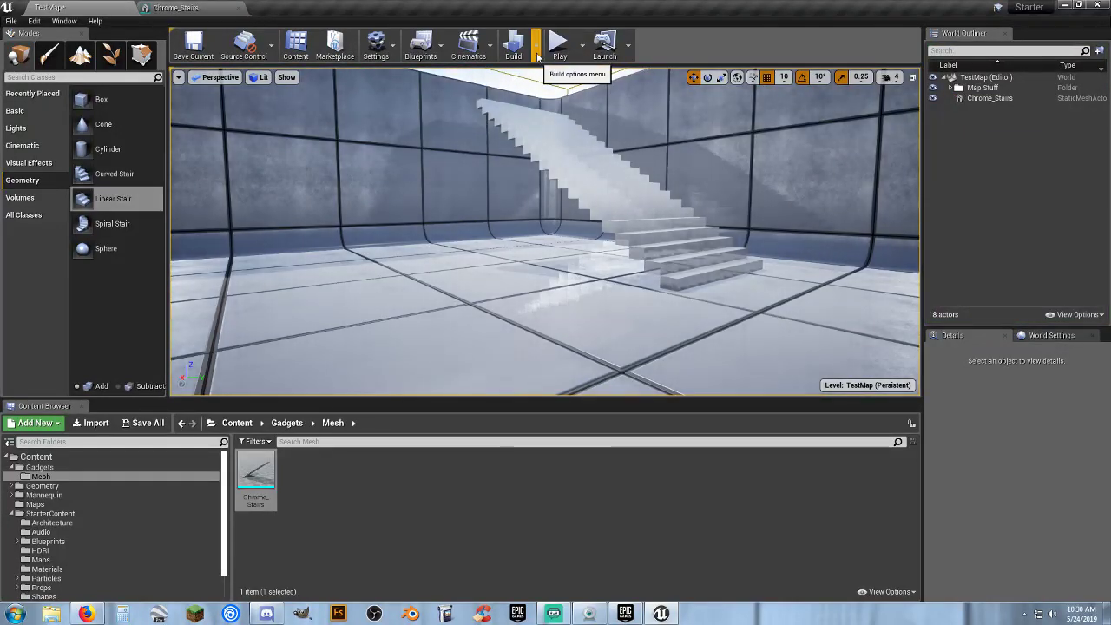
Step: Run a lighting-only build and a full build of TestMap, and save the level together with TestMap_BuiltData
left_click(537, 52)
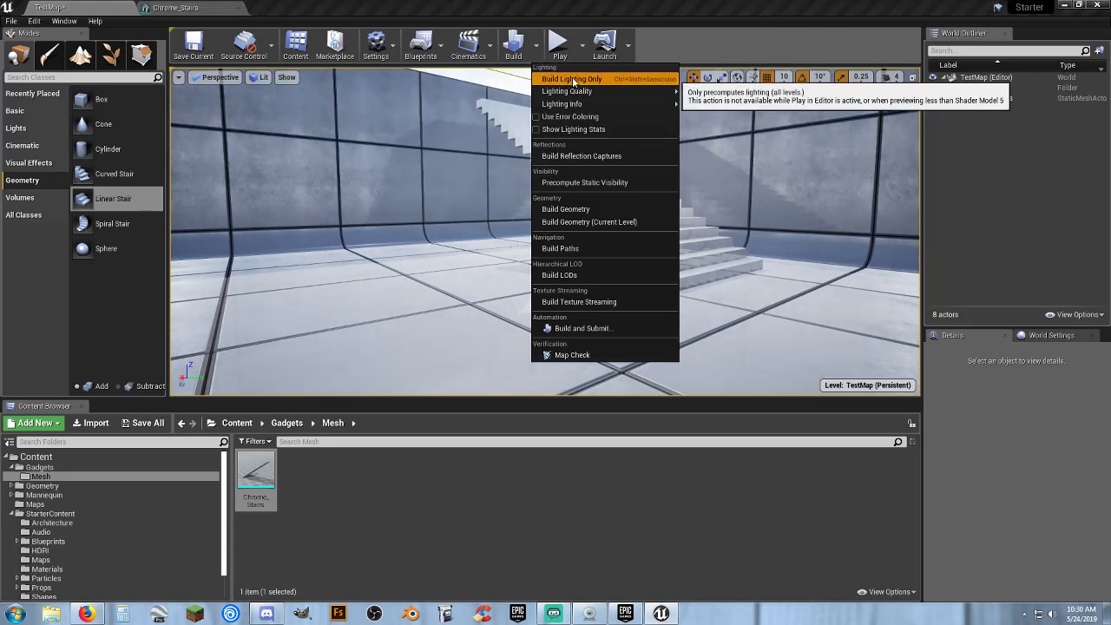
left_click(573, 79)
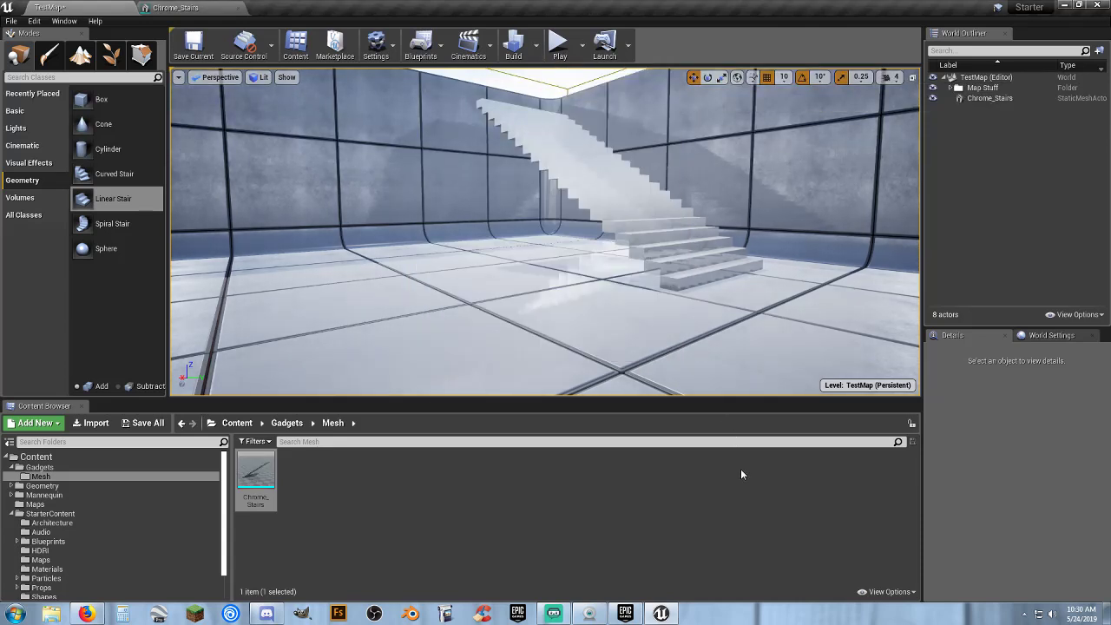
left_click(514, 50)
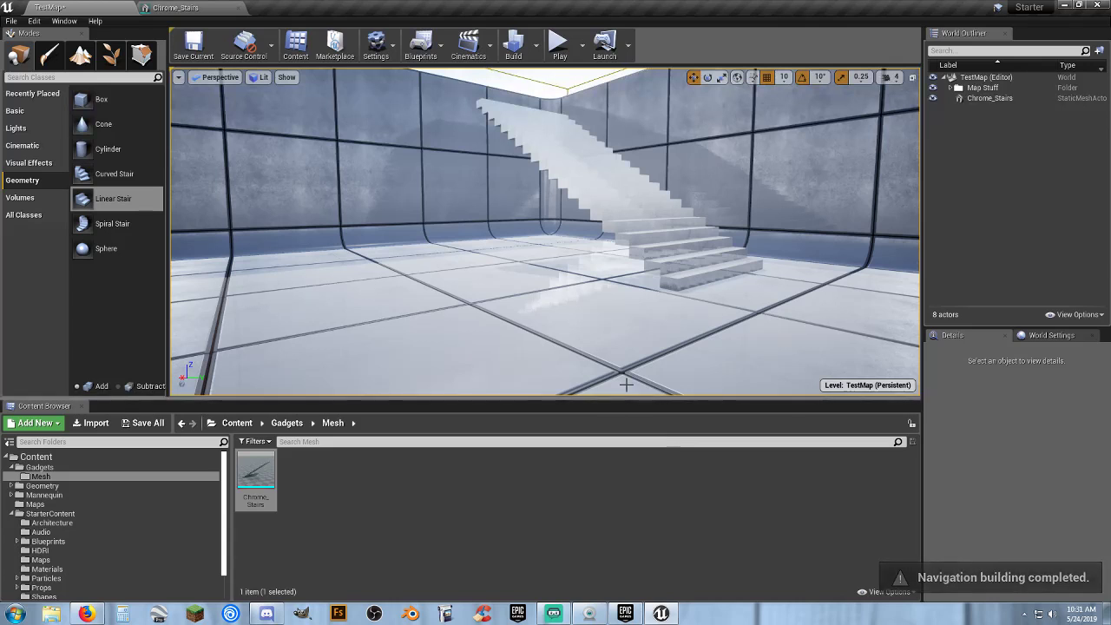
left_click(143, 424)
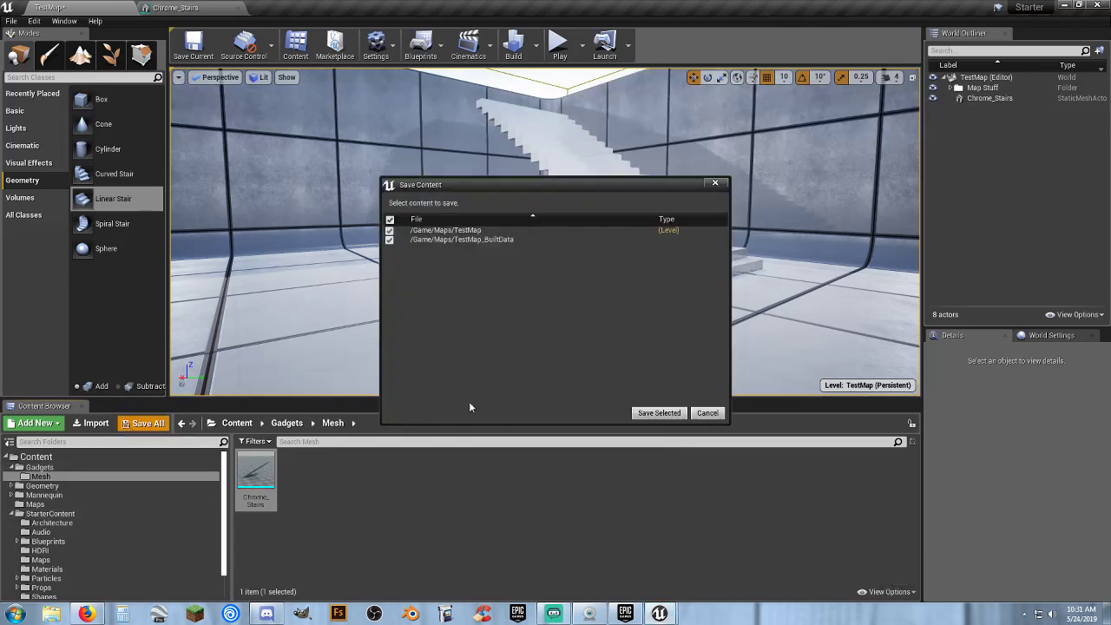
left_click(646, 414)
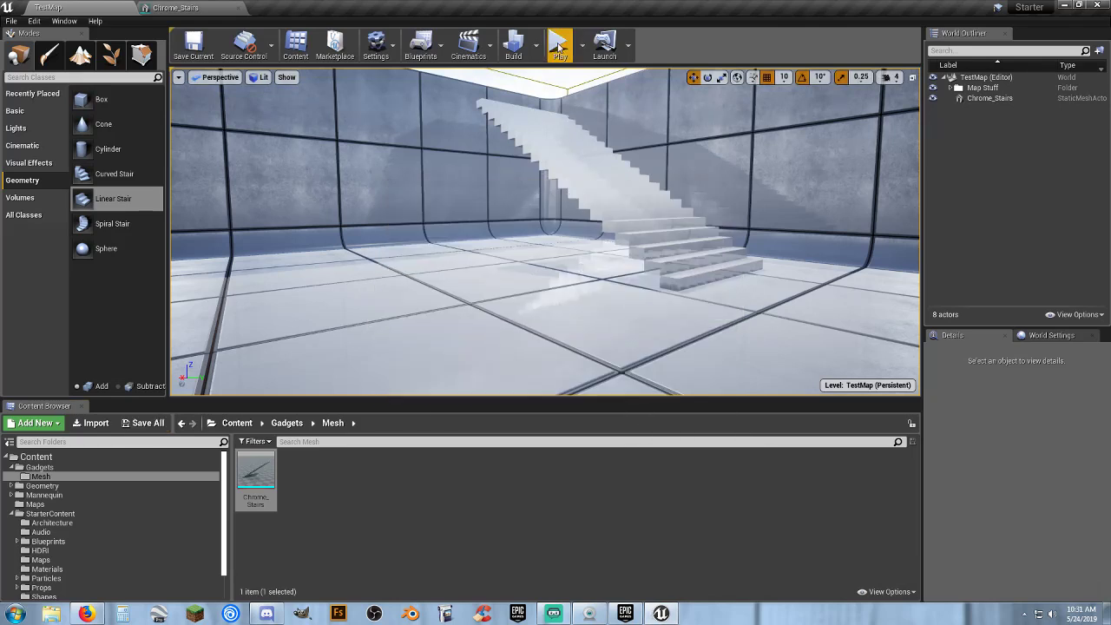
Step: Play-test the built TestMap by running the character to the foot of the Chrome_Stairs and around it, and stop the session
key("alt+p")
key("w")
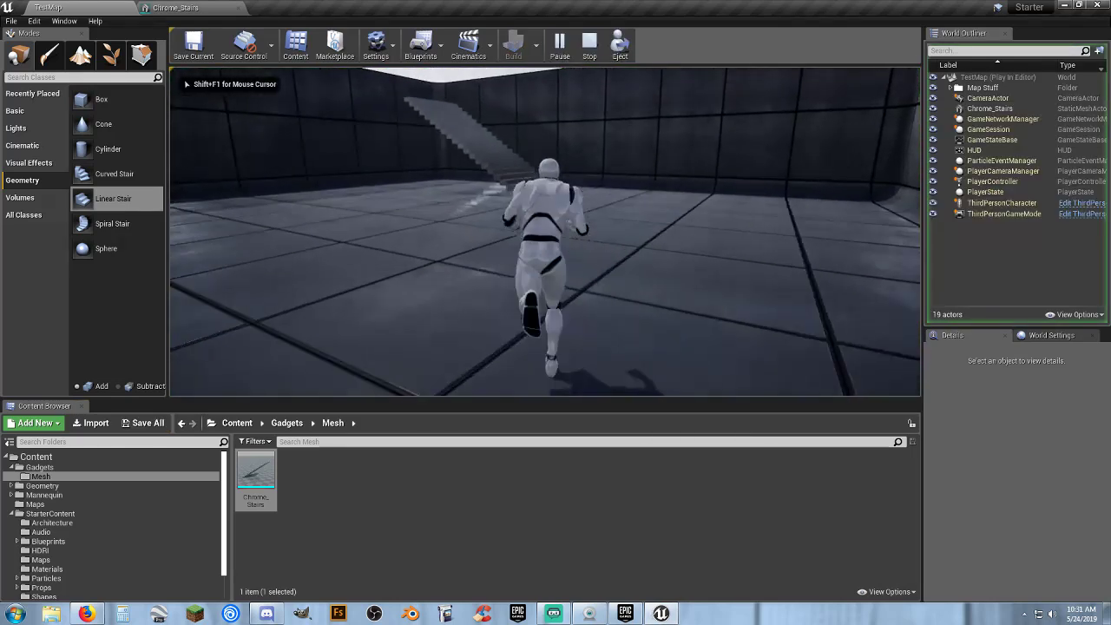
key("w")
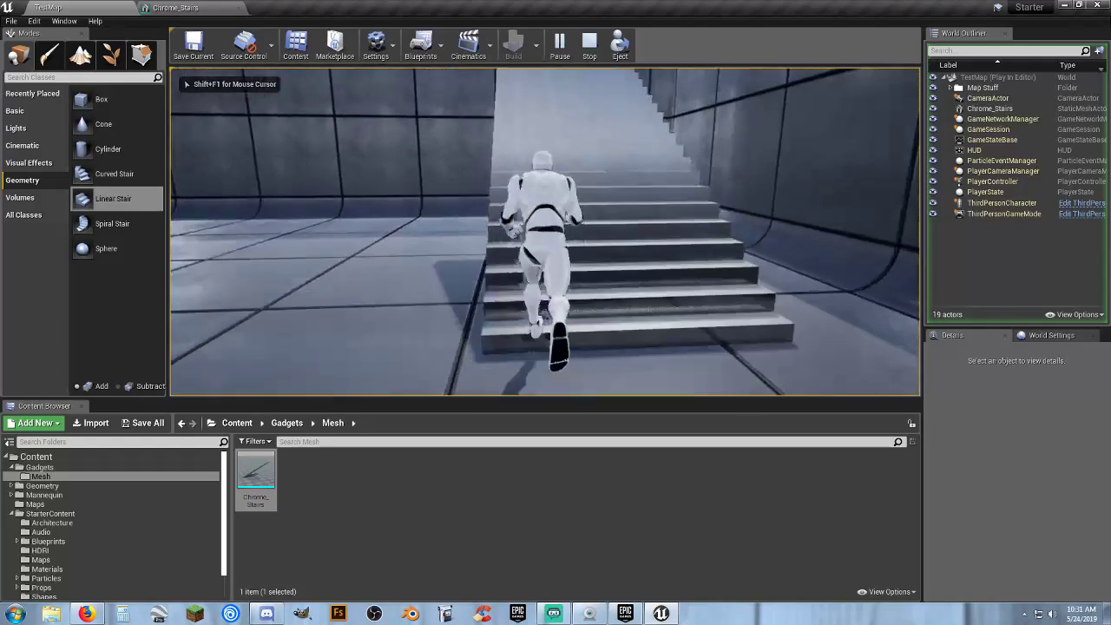
key("w")
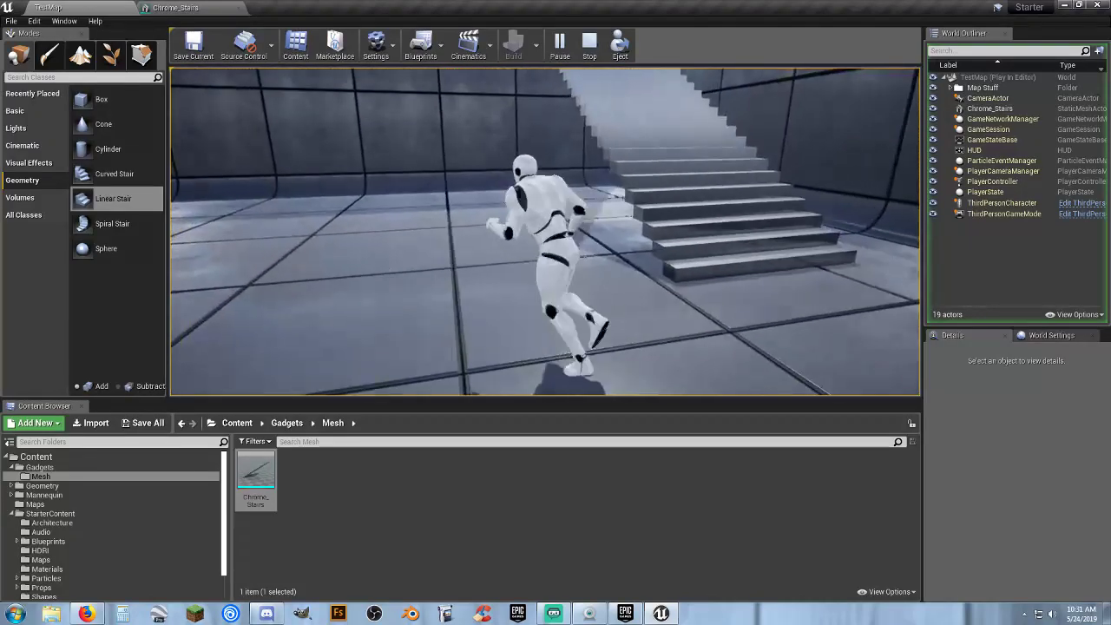
key("Escape")
Step: Set the Chrome_Stairs mesh's Light Map Coordinate Index to 1 and Light Map Resolution to 64, saving and closing the asset
left_click(209, 9)
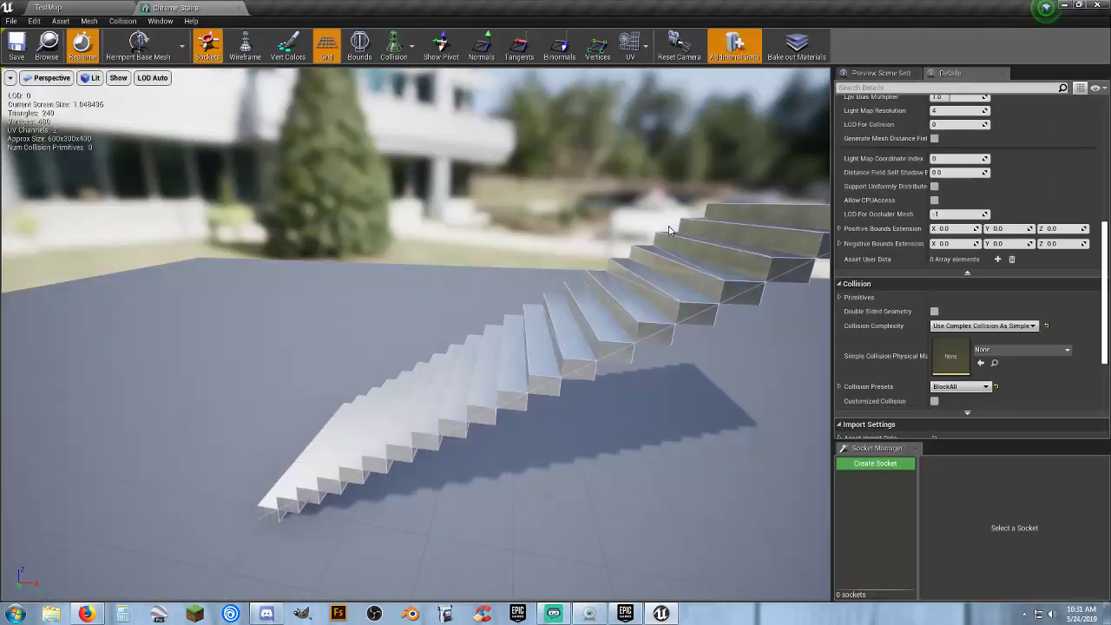
scroll(954, 226, "up", 4)
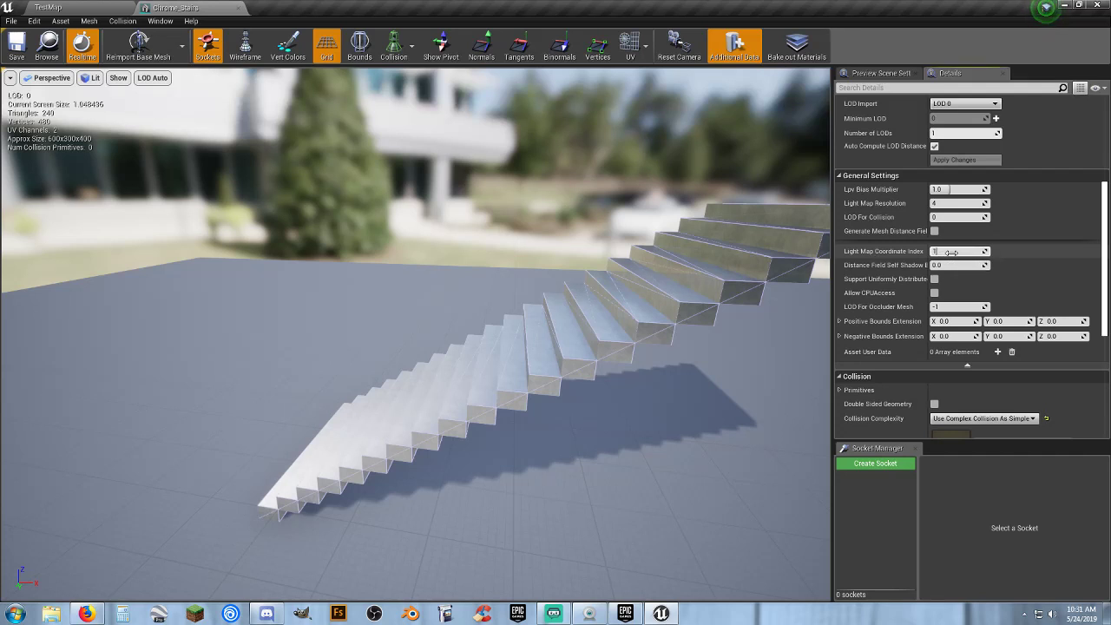
left_click(952, 203)
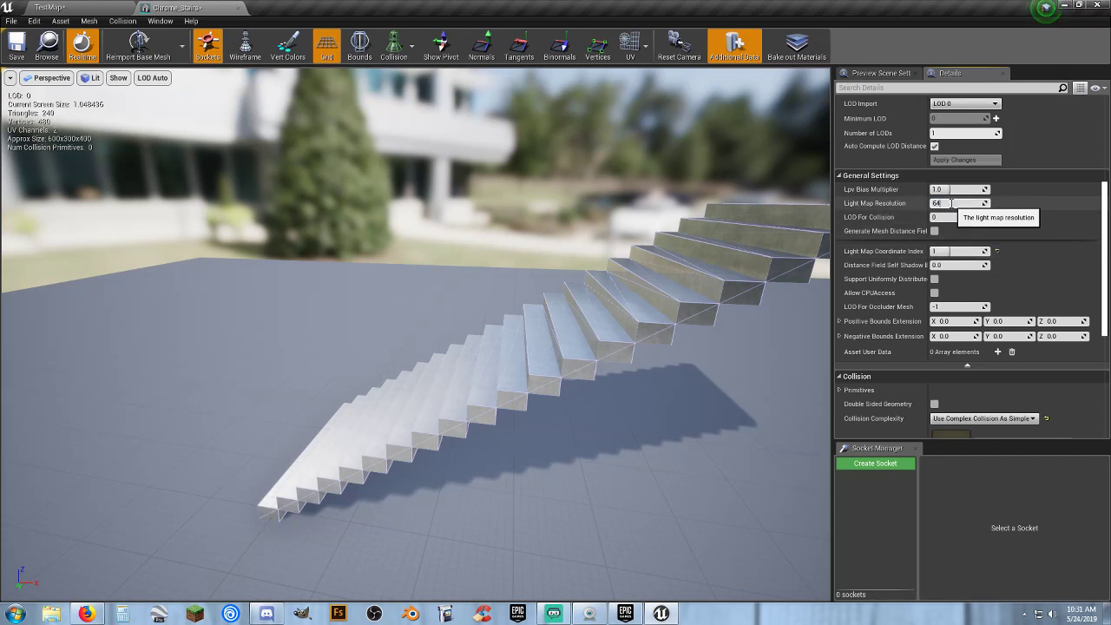
left_click(1029, 203)
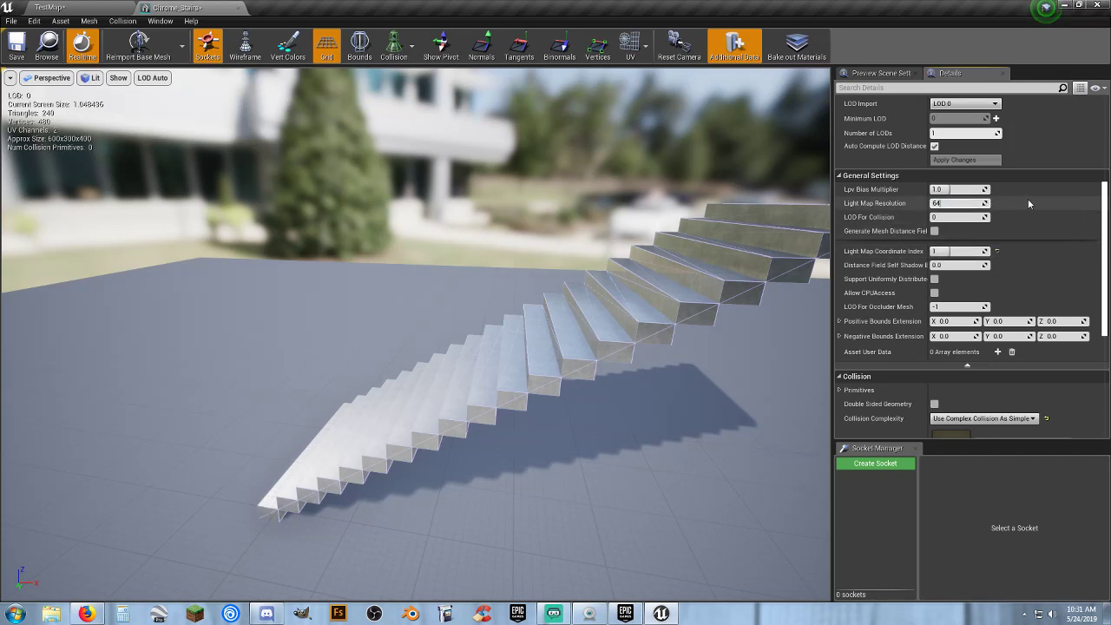
left_click(16, 46)
left_click(240, 8)
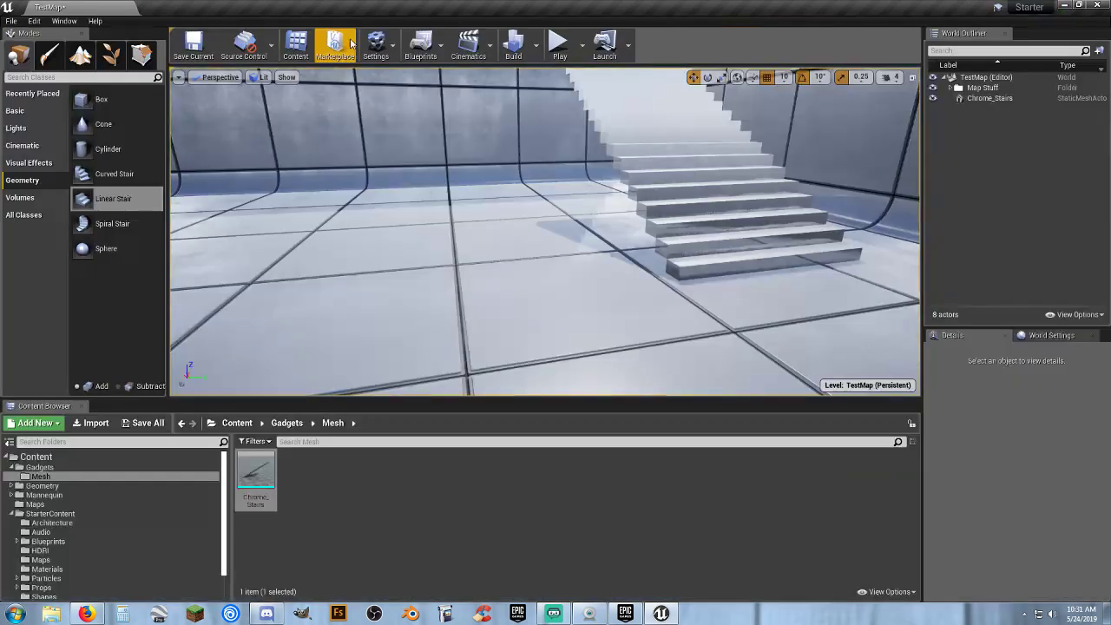
Step: Rebuild TestMap and play-test it, running the character around the Chrome_Stairs before stopping the session
left_click(523, 50)
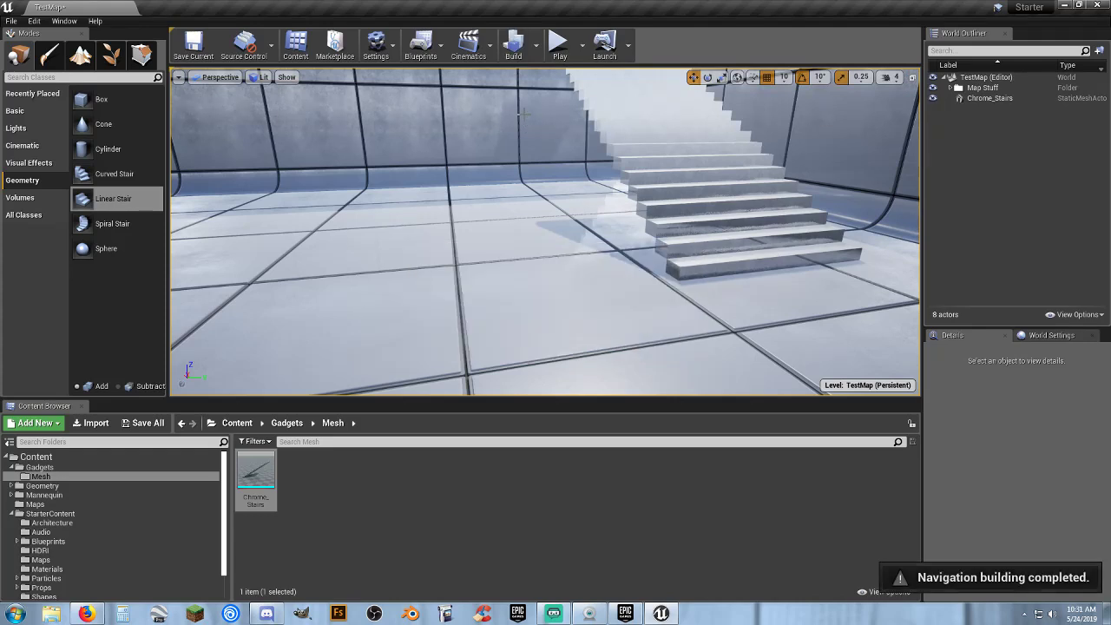
right_click_drag(608, 219, 581, 176)
left_click(550, 34)
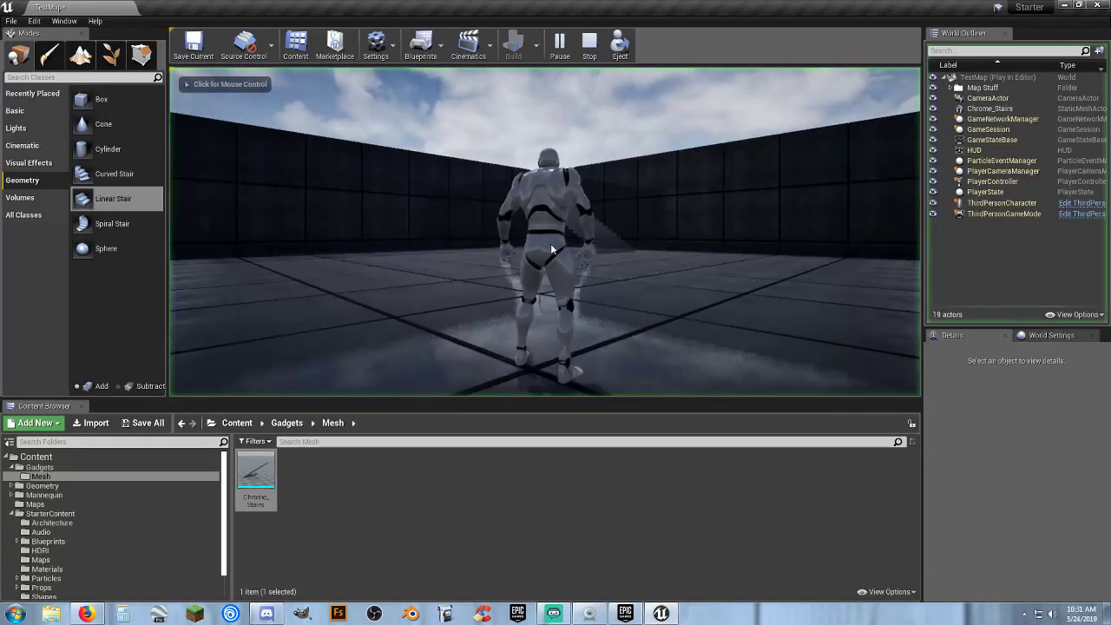
key("w")
key("w")
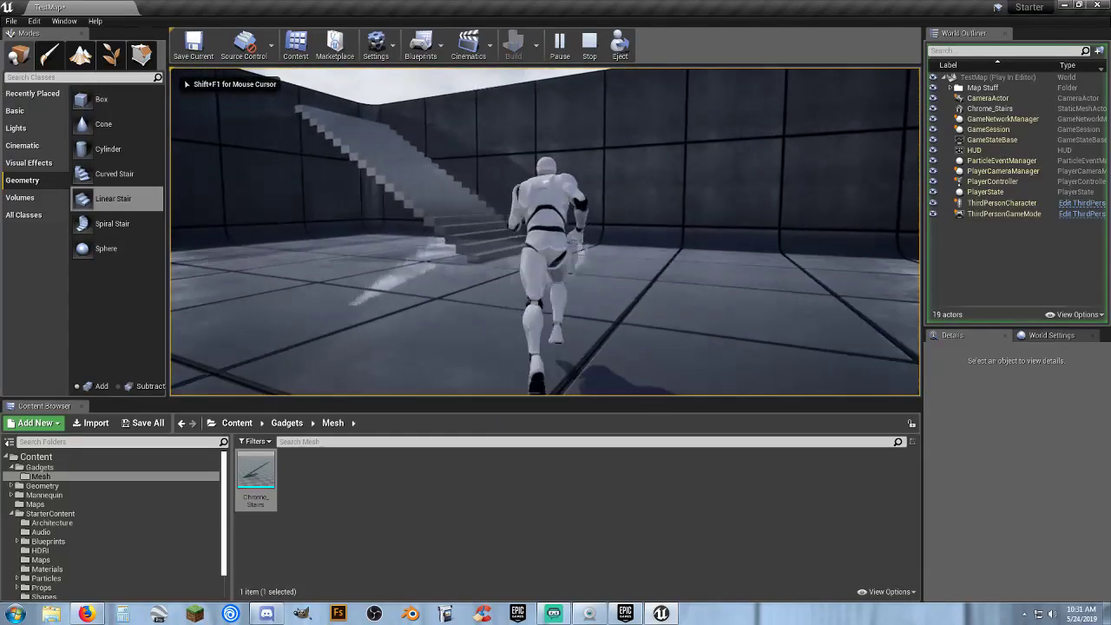
key("w")
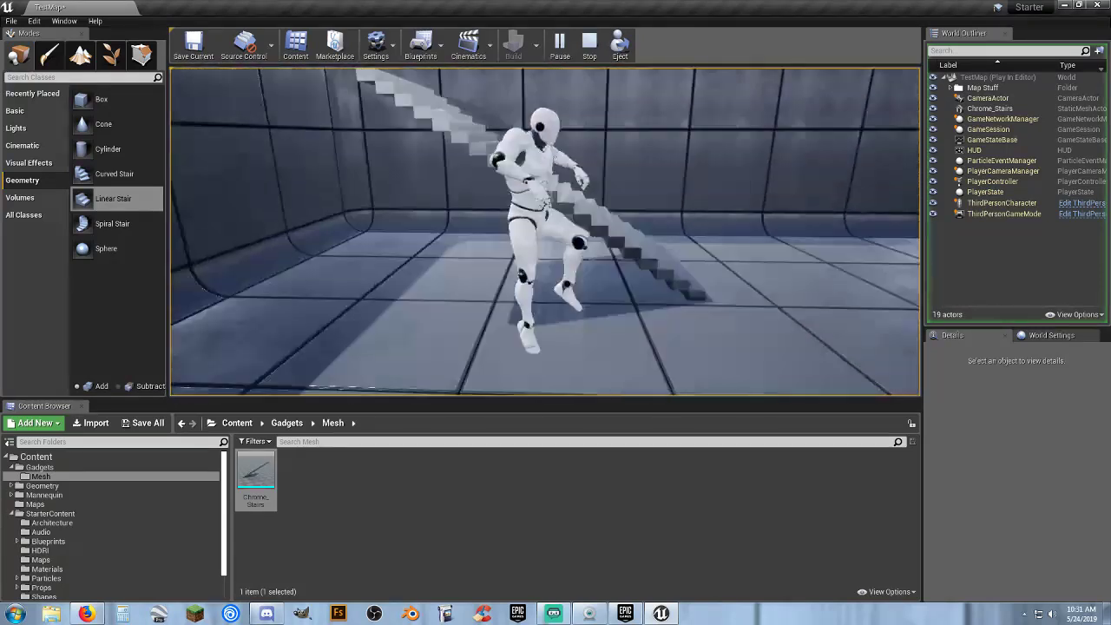
key("Escape")
Step: Place a second Chrome_Stairs mesh beside the first and play-test running the character on it
right_click_drag(181, 233, 286, 261)
left_click_drag(240, 484, 551, 251)
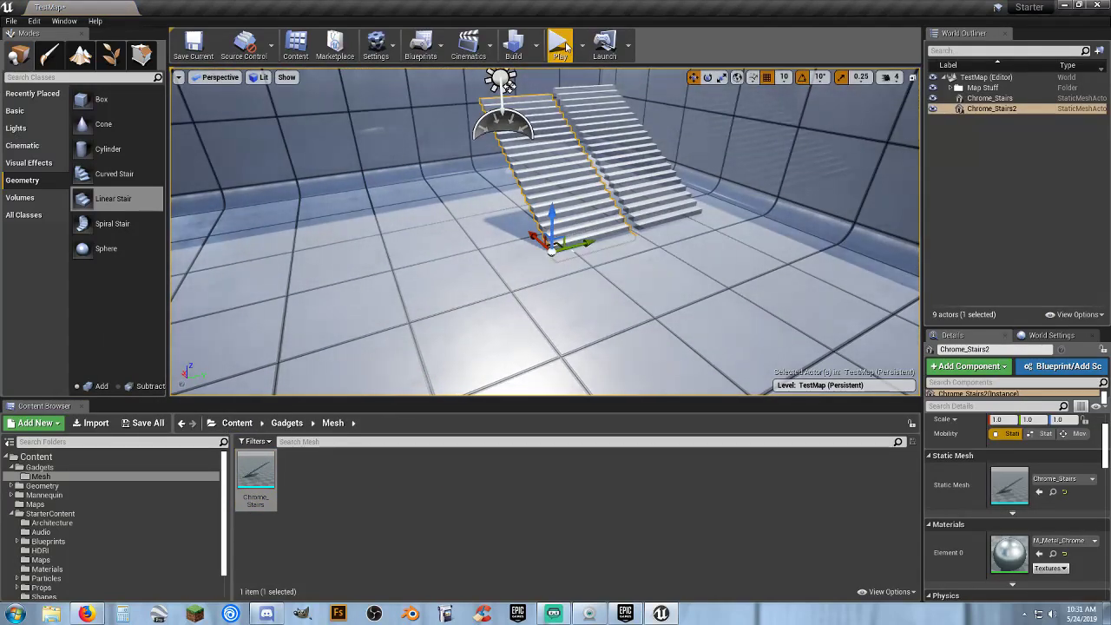
key("alt+p")
key("w")
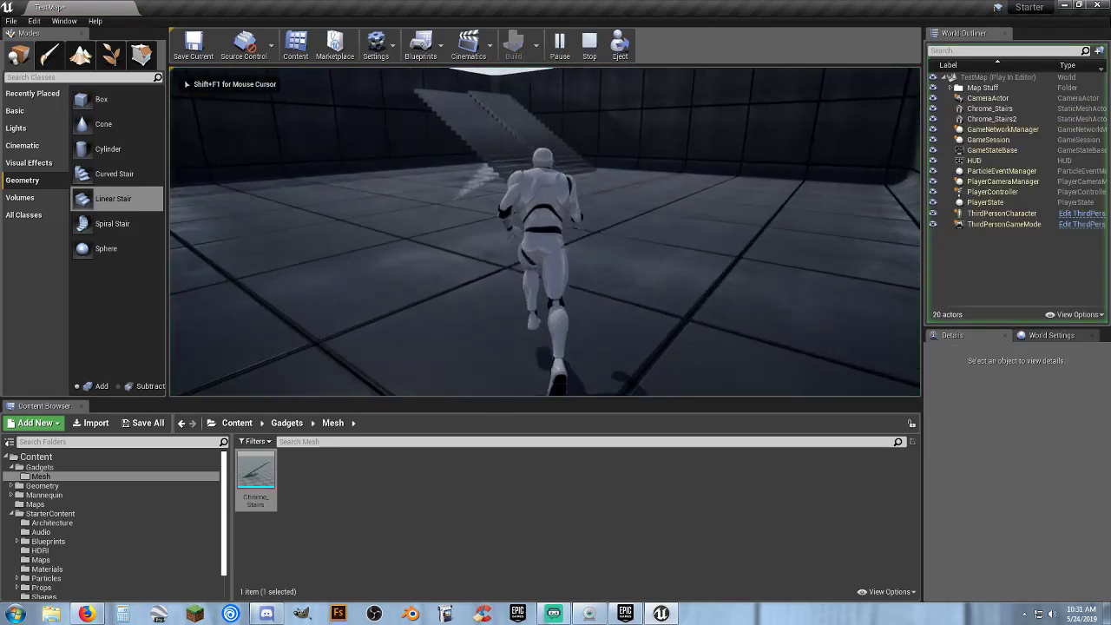
key("w")
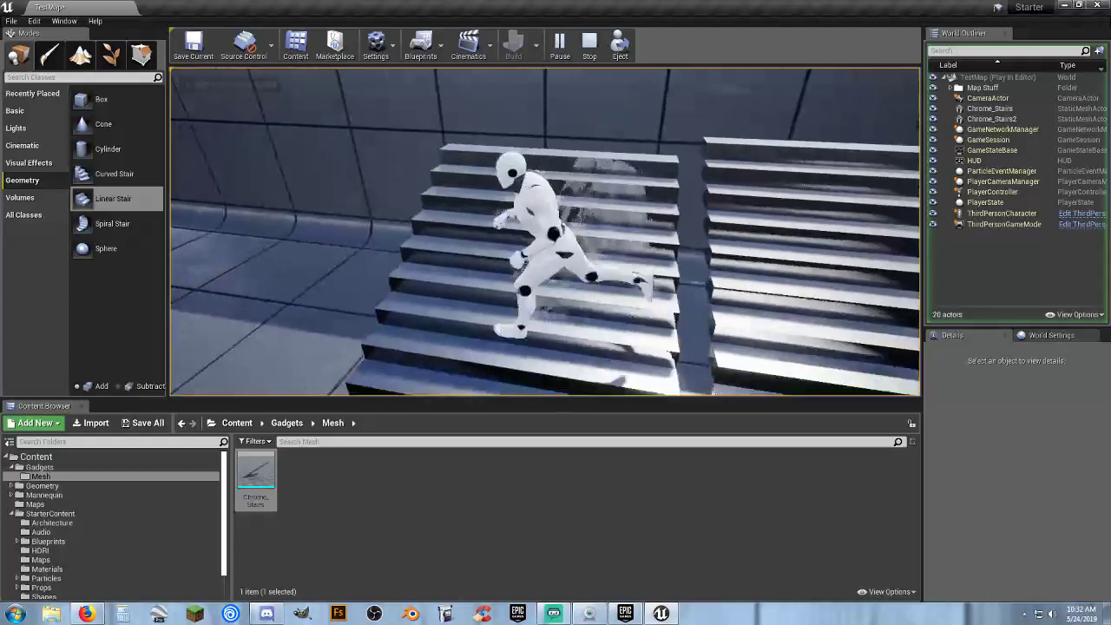
key("Escape")
Step: Delete both Chrome_Stairs staircases from the level, leaving the room empty
left_click(528, 235)
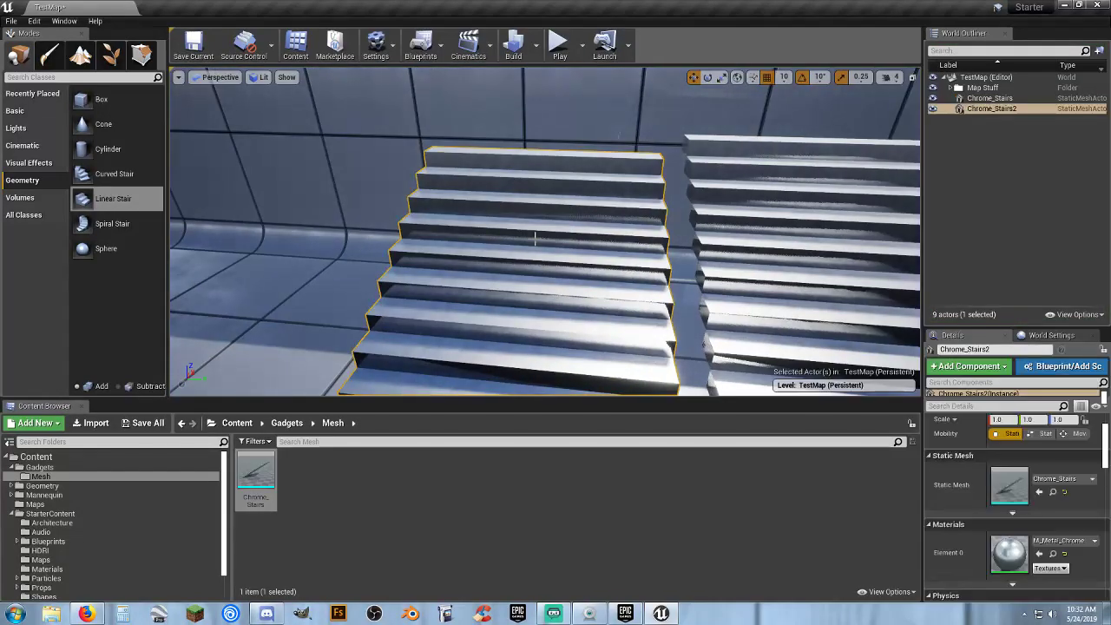
key("Delete")
left_click(759, 240)
key("Delete")
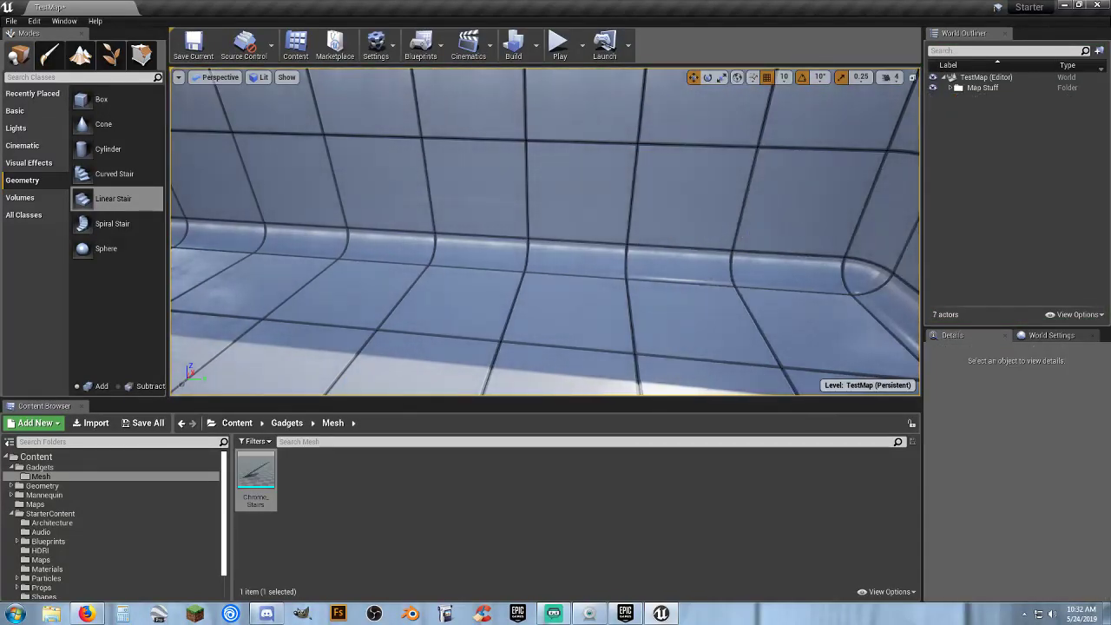
right_click_drag(759, 240, 904, 151)
right_click_drag(545, 231, 473, 221)
right_click_drag(673, 230, 655, 247)
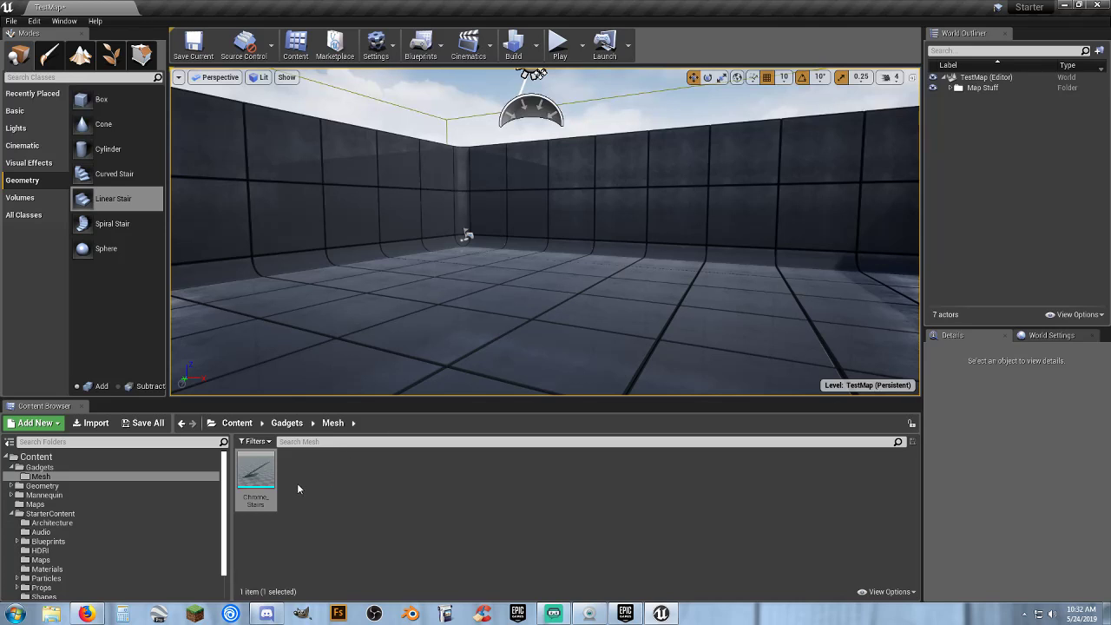
Step: Collapse the StarterContent and Gadgets folders in the content tree and display the contents of StarterContent
left_click(11, 514)
left_click(10, 467)
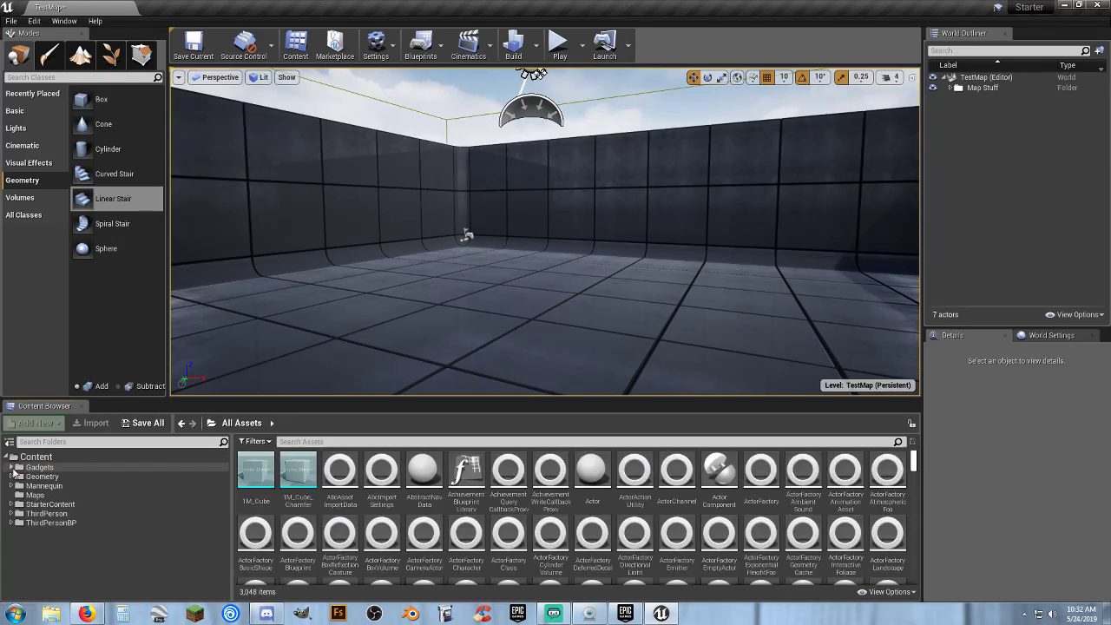
left_click(36, 457)
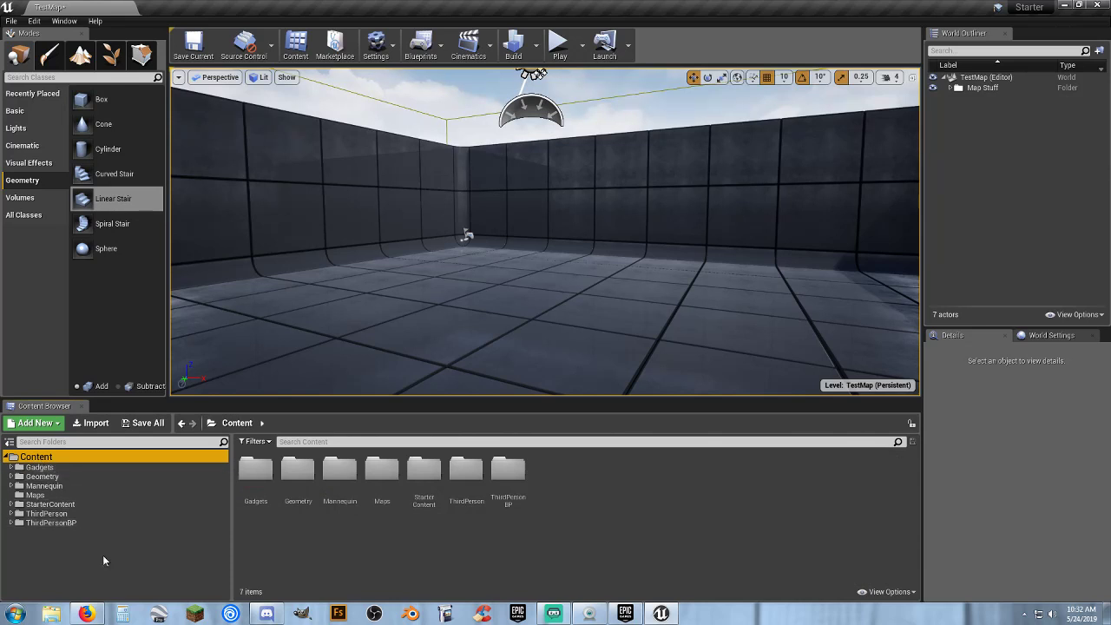
left_click(75, 523)
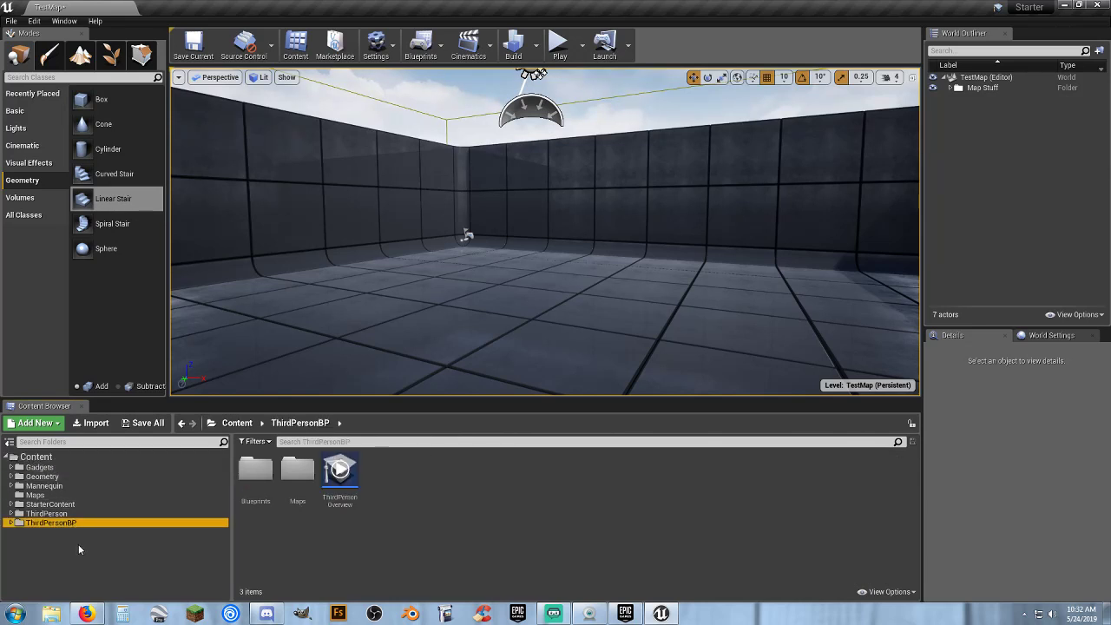
left_click(54, 504)
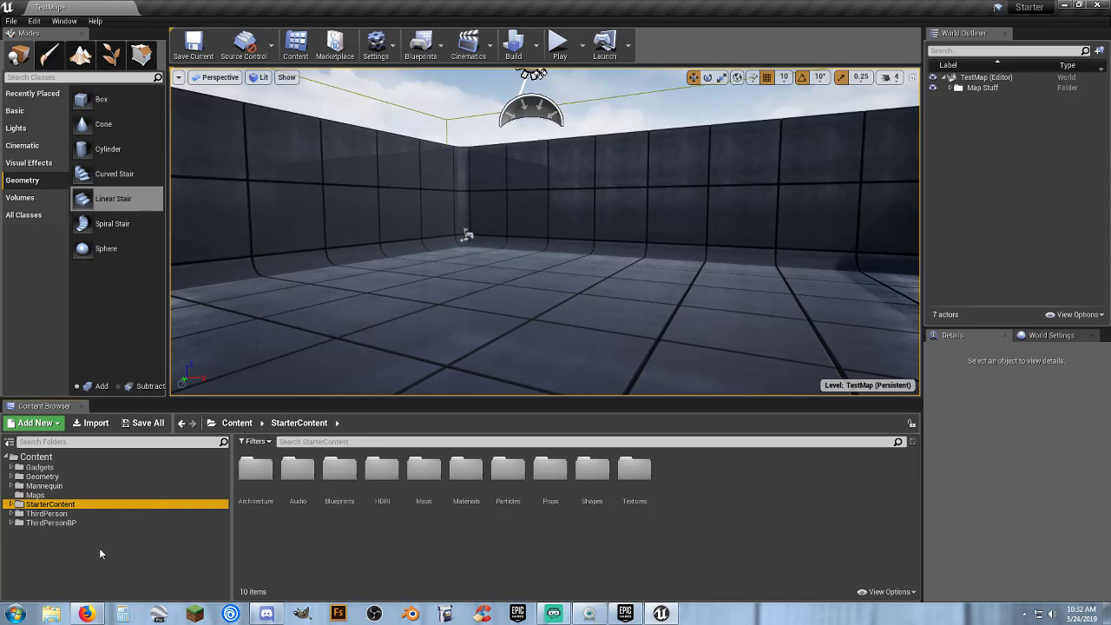
left_click(713, 523)
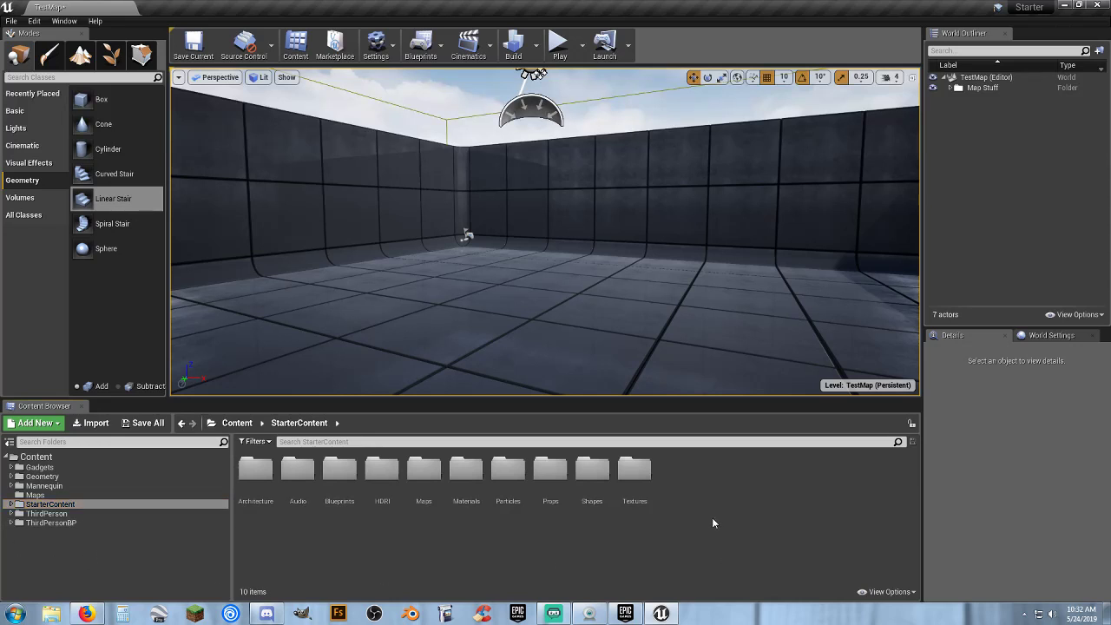